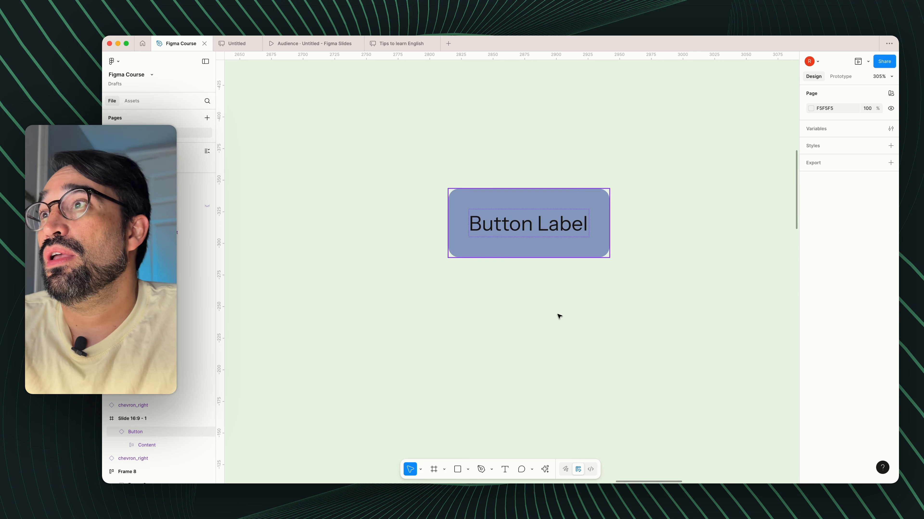
Step: Switch the button instance's style to Text for comparison, and then to outline
left_click(539, 242)
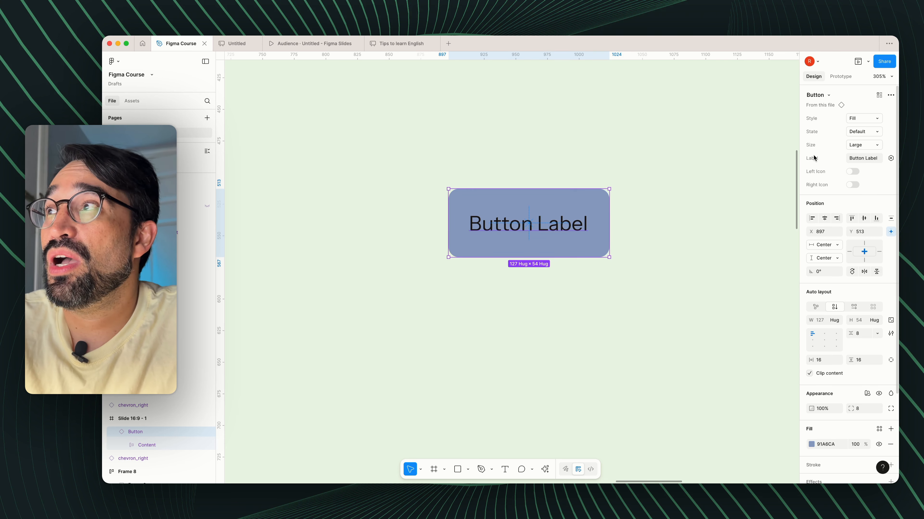
scroll(705, 222, "right", 3)
scroll(699, 219, "left", 8)
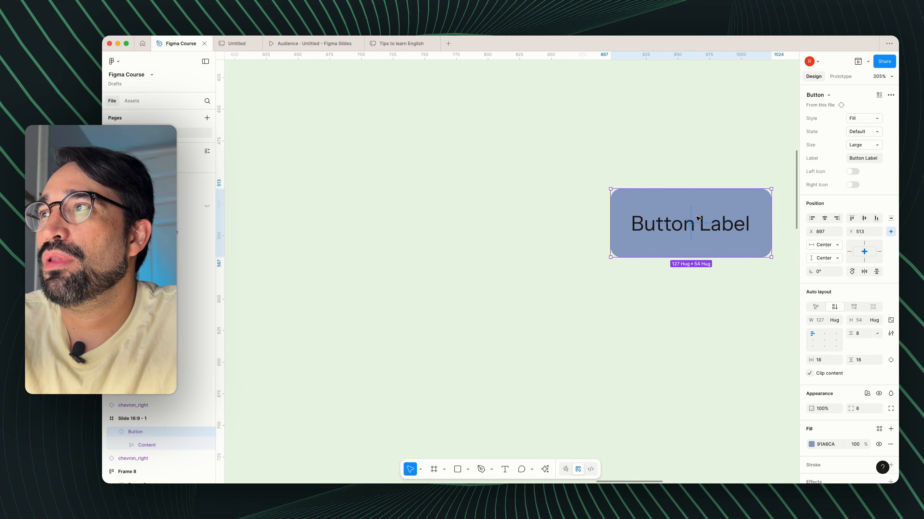
scroll(699, 218, "right", 2)
scroll(697, 217, "left", 3)
scroll(711, 220, "up", 1)
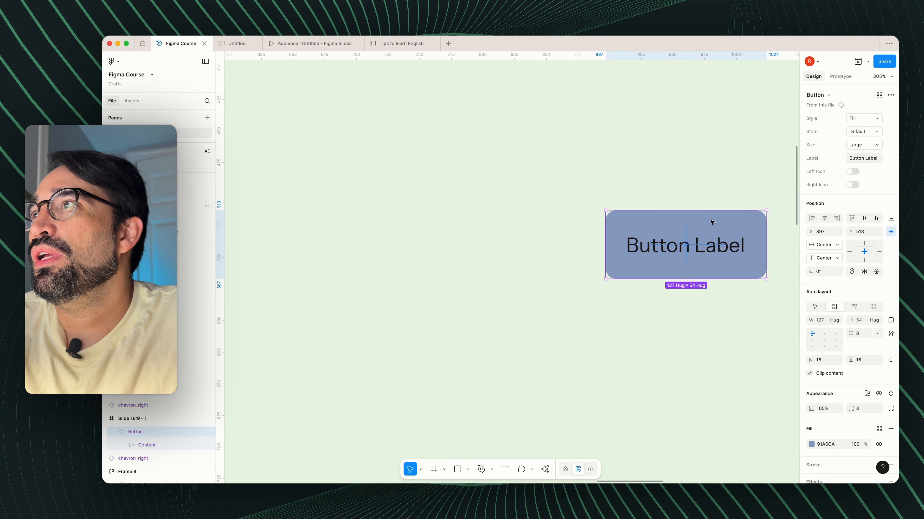
scroll(712, 221, "down", 5)
scroll(712, 222, "up", 2)
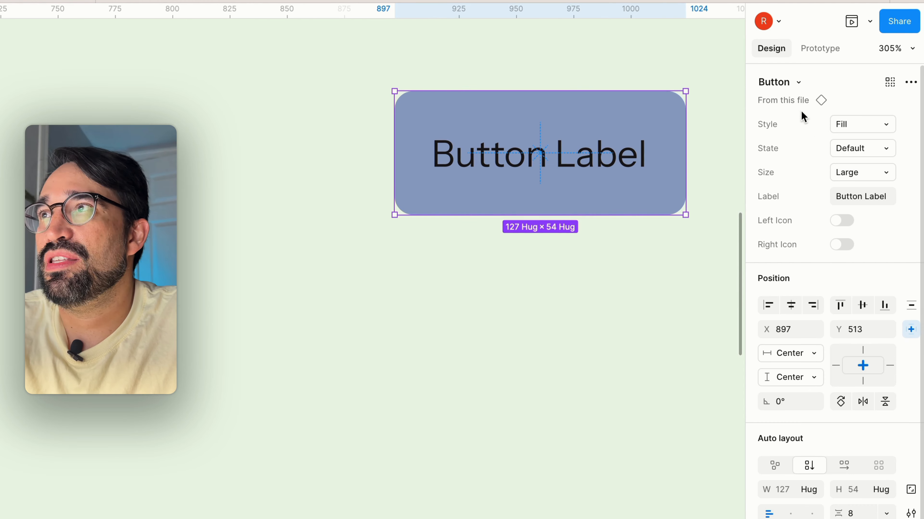
left_click(863, 135)
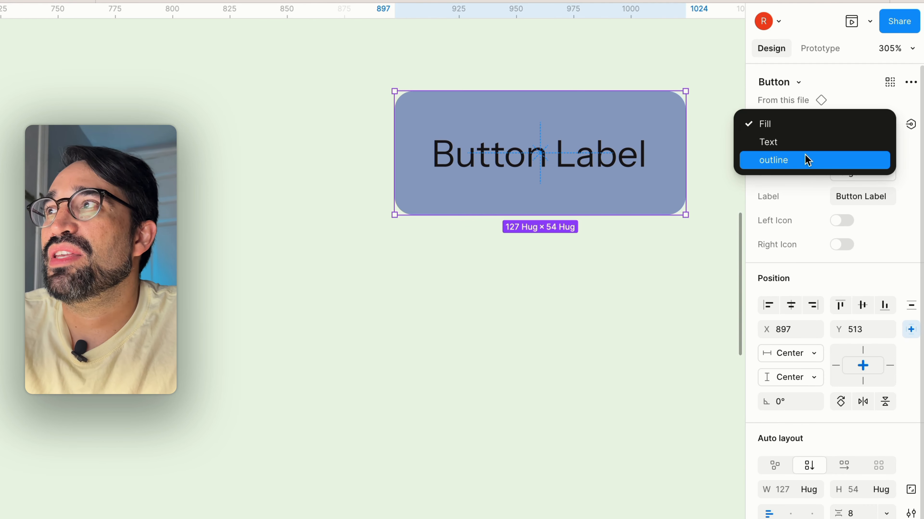
left_click(800, 142)
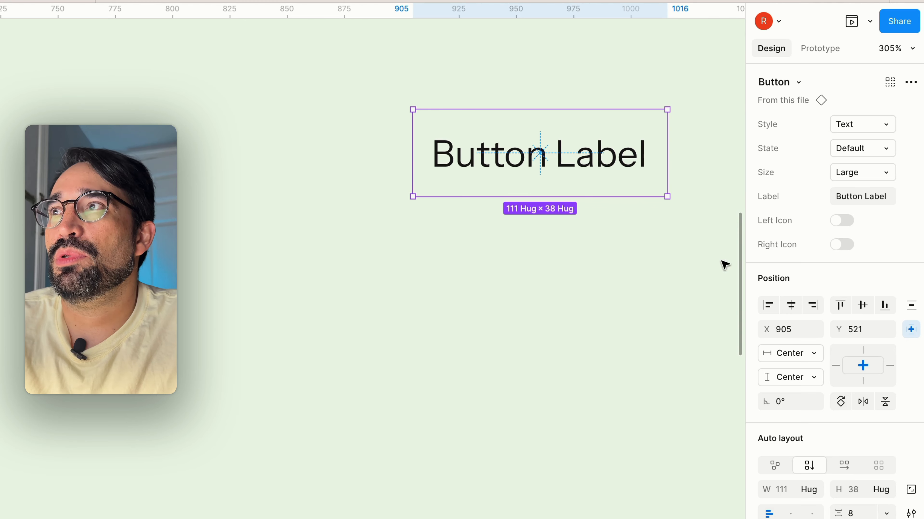
left_click(865, 128)
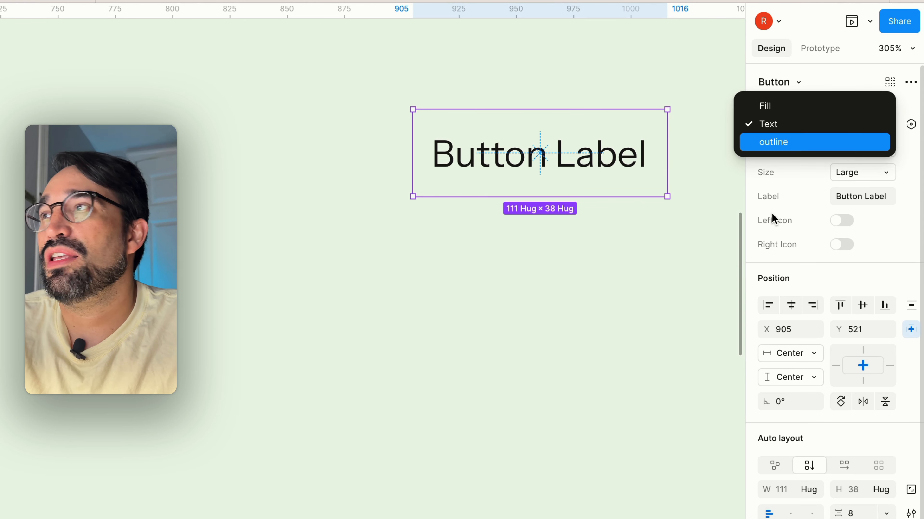
key("Return")
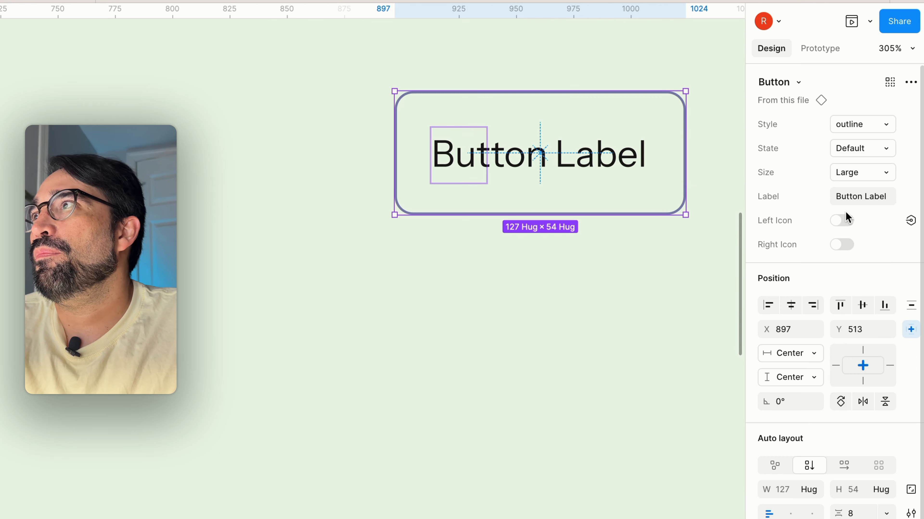
Step: Preview the button's Hover state and return the state to Default
left_click(849, 152)
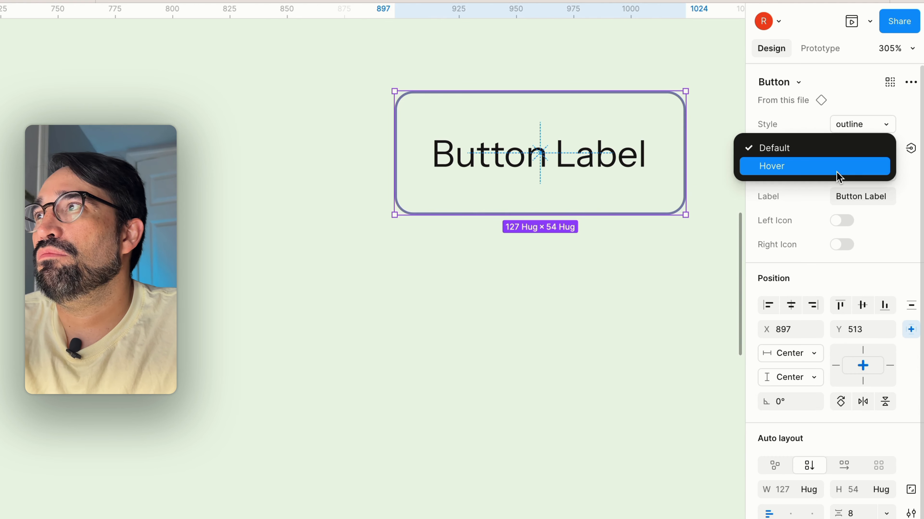
left_click(838, 176)
left_click(848, 153)
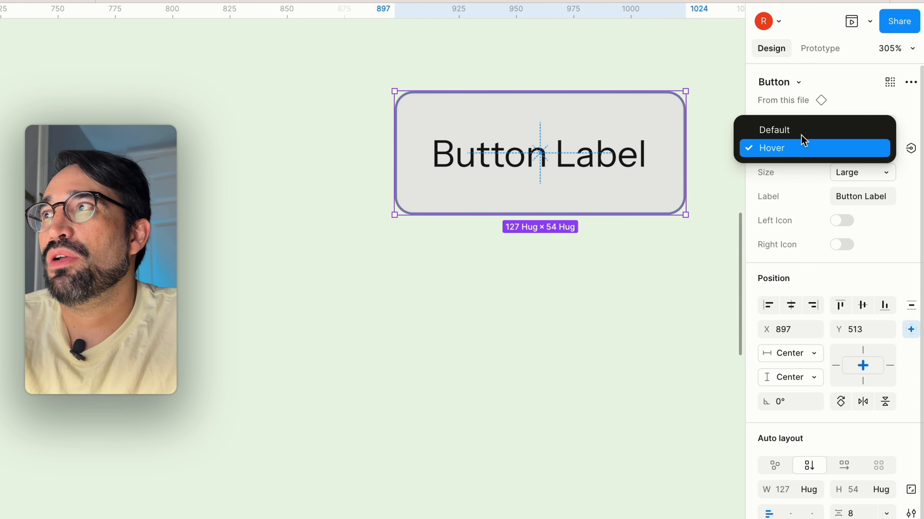
left_click(801, 135)
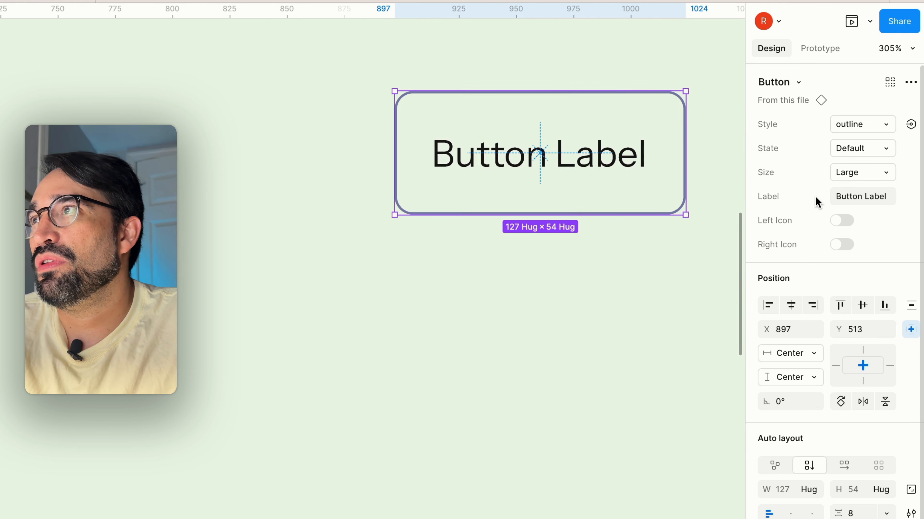
Step: Preview the button at the Small size and return the size to Large
left_click(844, 176)
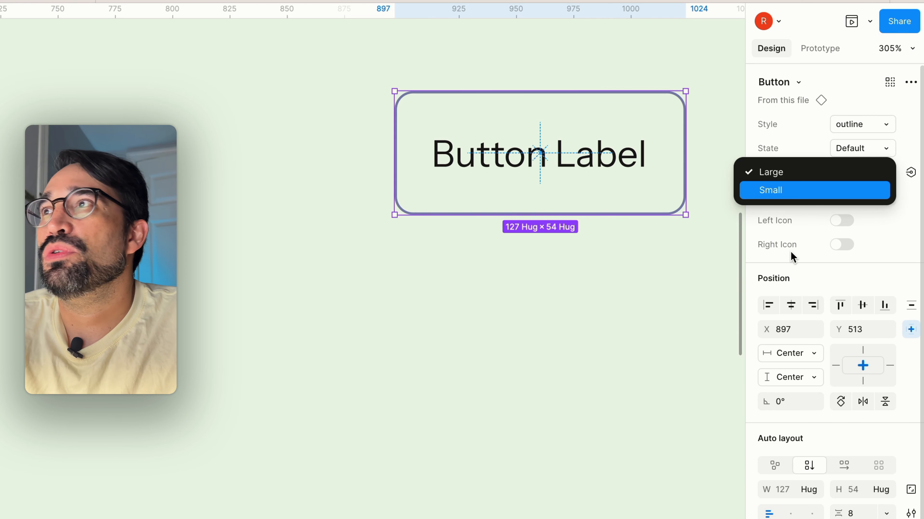
key("Return")
left_click(833, 176)
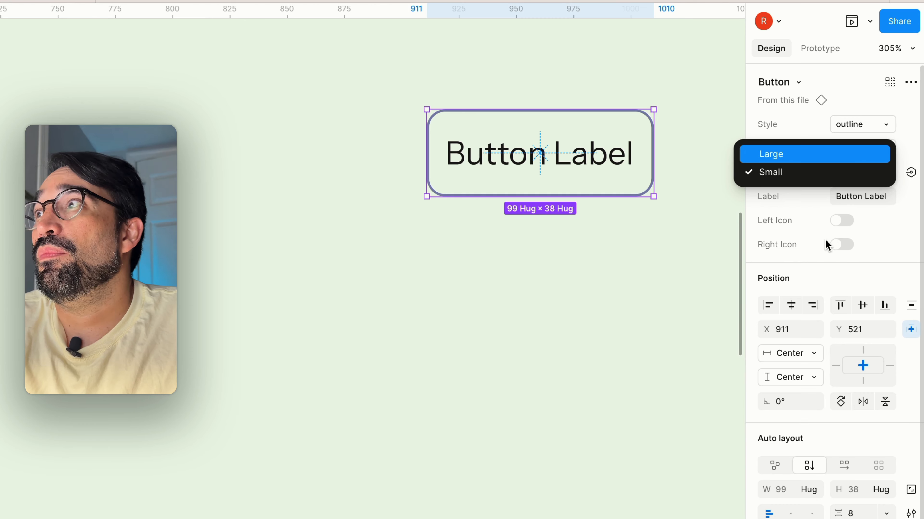
key("Return")
Step: Enable the button's left and right icons and change its label to "Button"
left_click(840, 222)
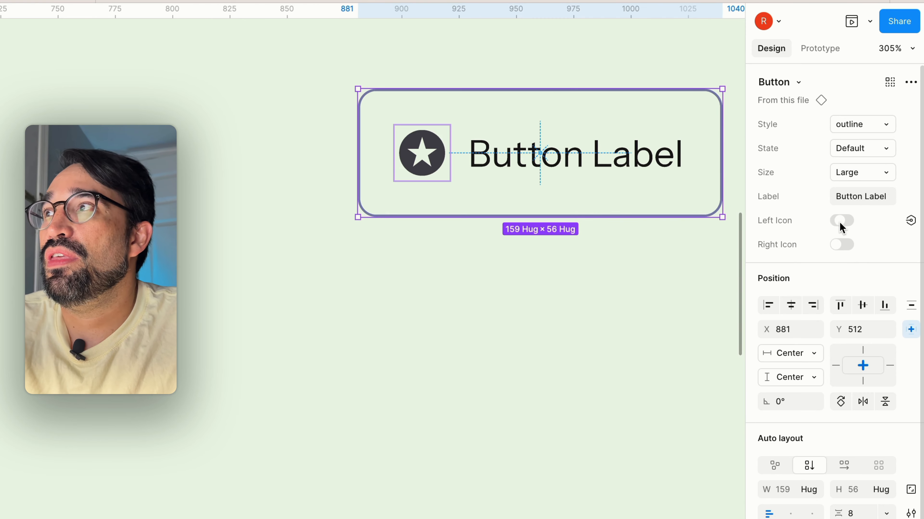
left_click(842, 244)
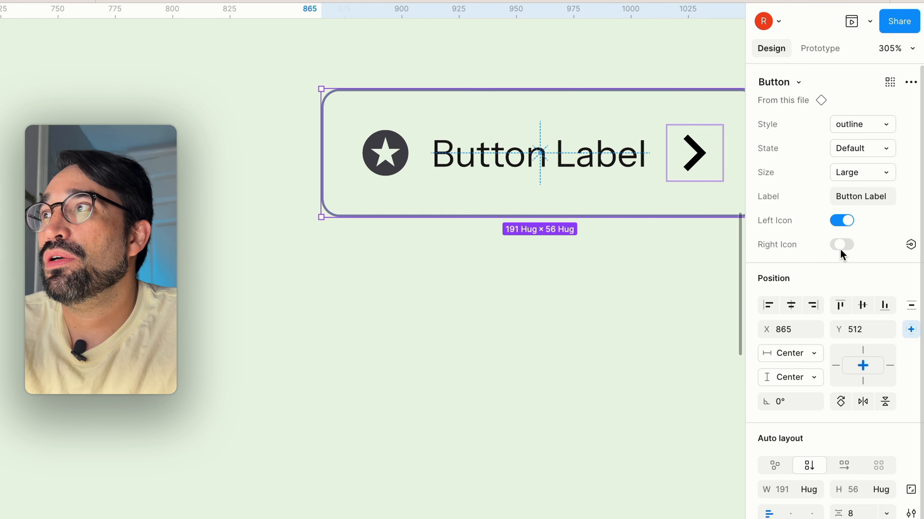
left_click(867, 203)
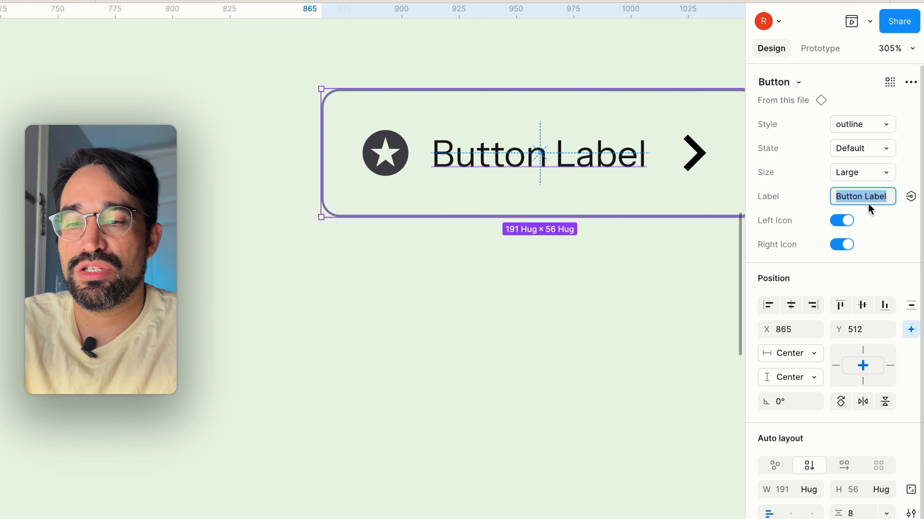
type("Button")
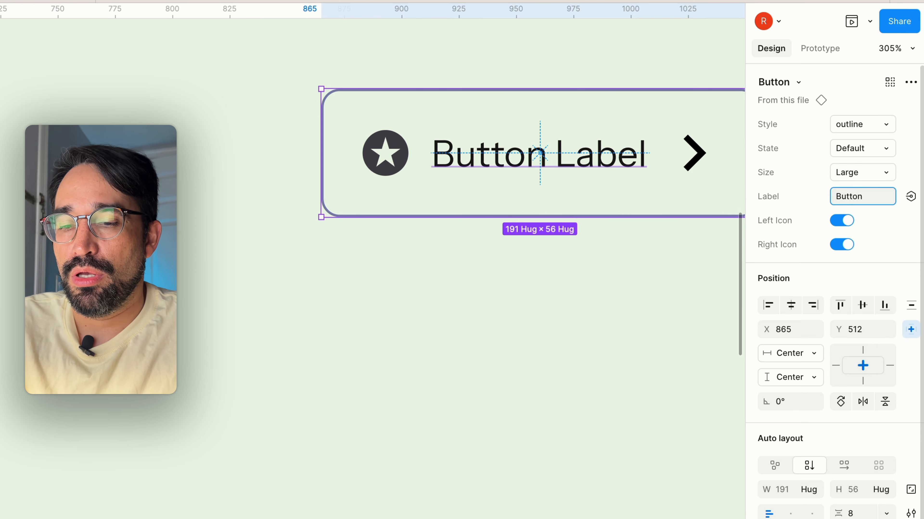
key("Return")
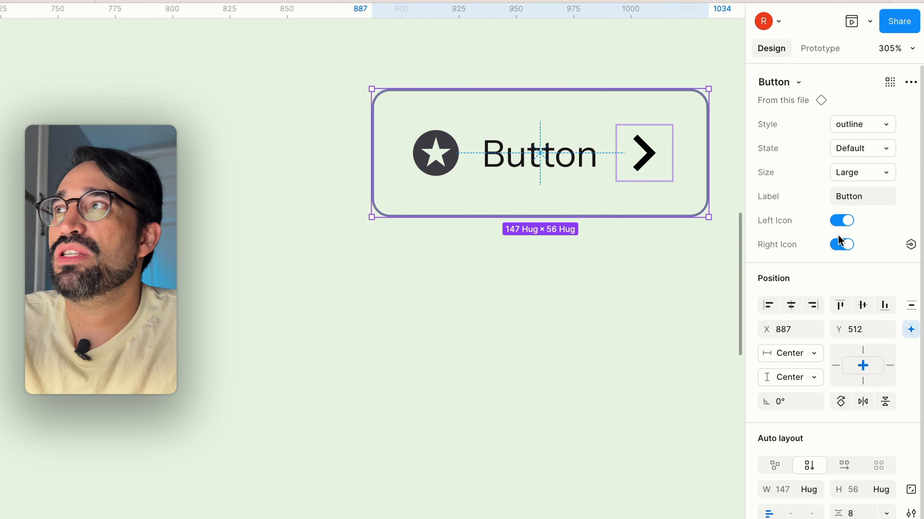
Step: Place a duplicate of the outline button to the left of the original
left_click_drag(534, 174, 97, 173, "alt")
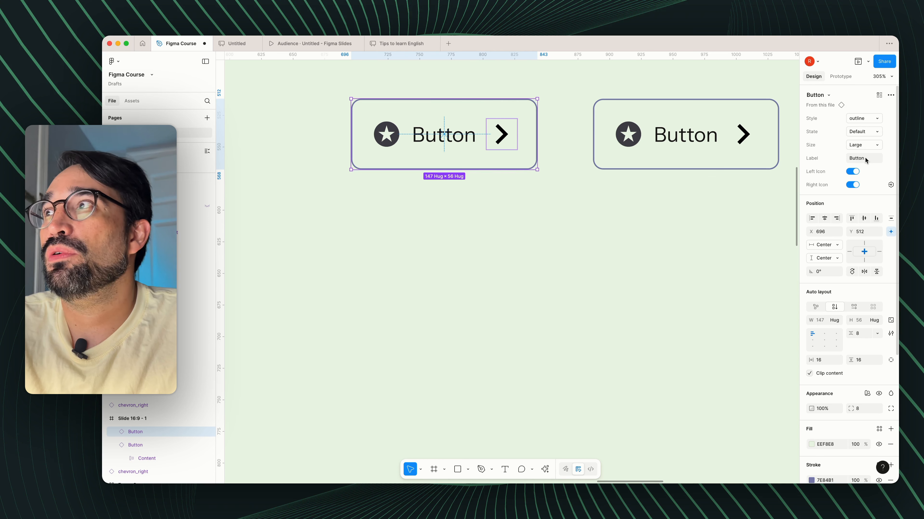
left_click(865, 158)
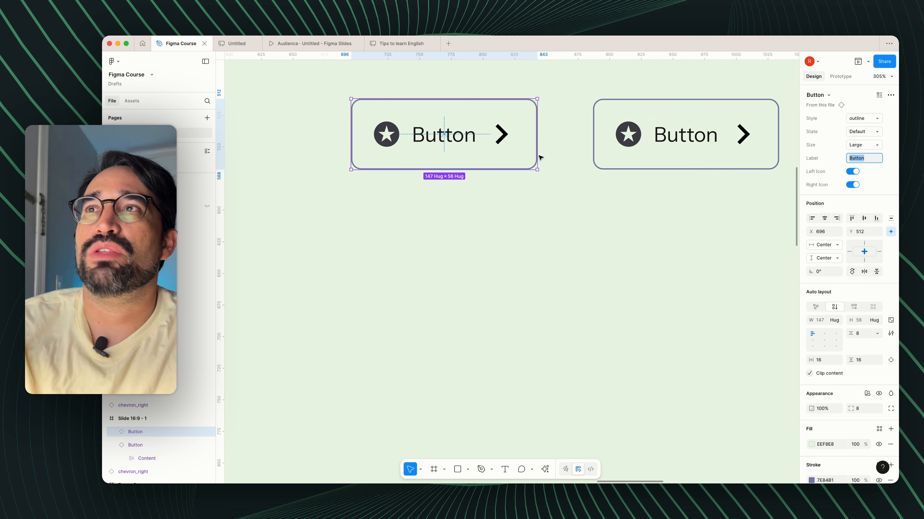
left_click(477, 143)
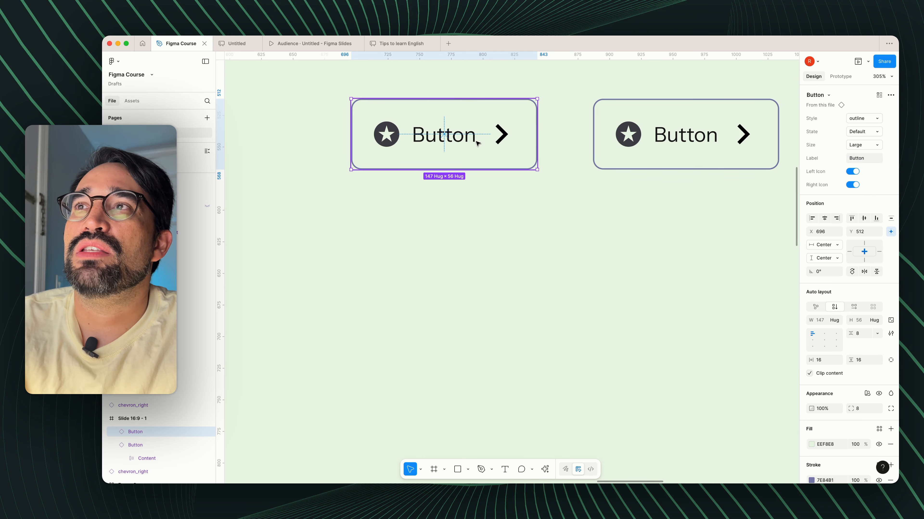
Step: Edit the duplicate's label text directly on the canvas to read "hi I'm a button"
double_click(477, 143)
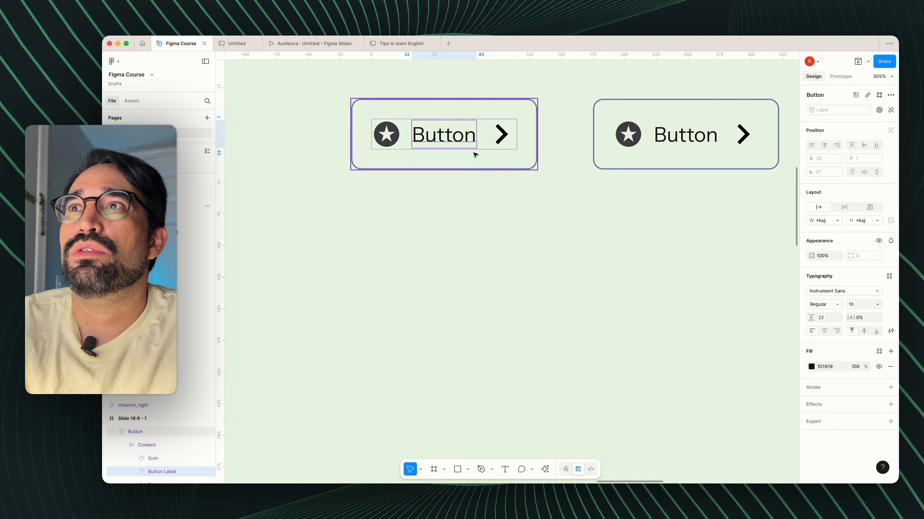
double_click(428, 143)
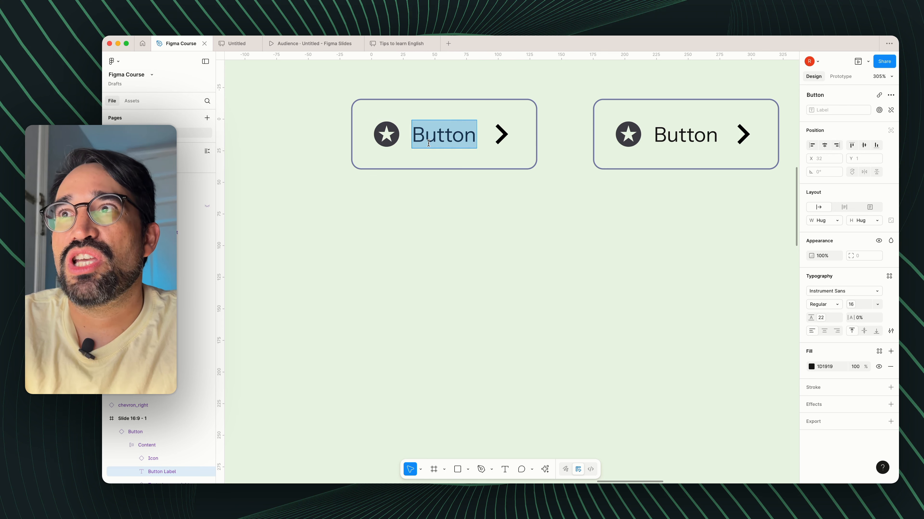
type("hi")
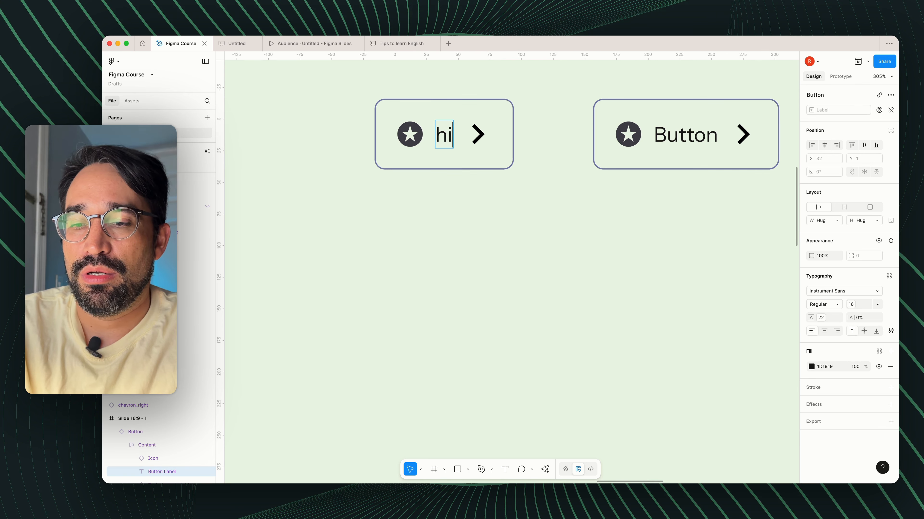
type(" I';m a button")
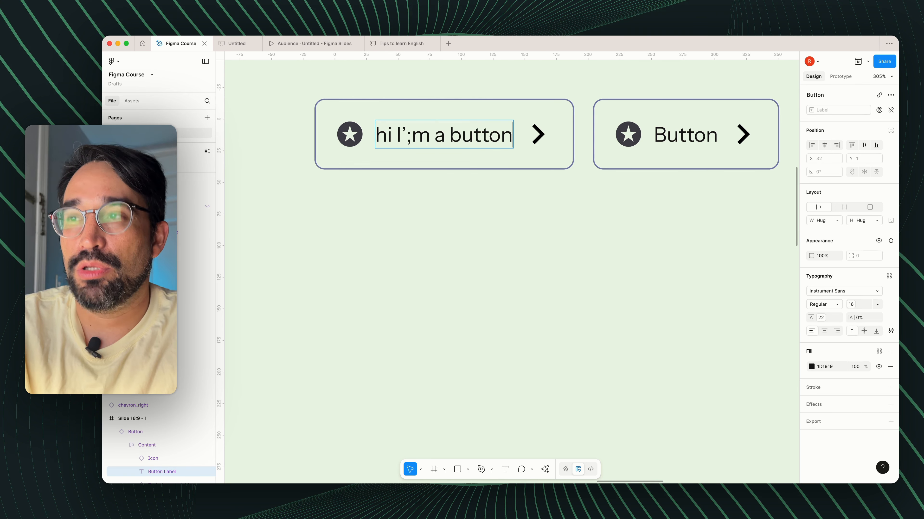
key("alt+Left")
key("alt+Left")
key("alt+Left")
key("BackSpace")
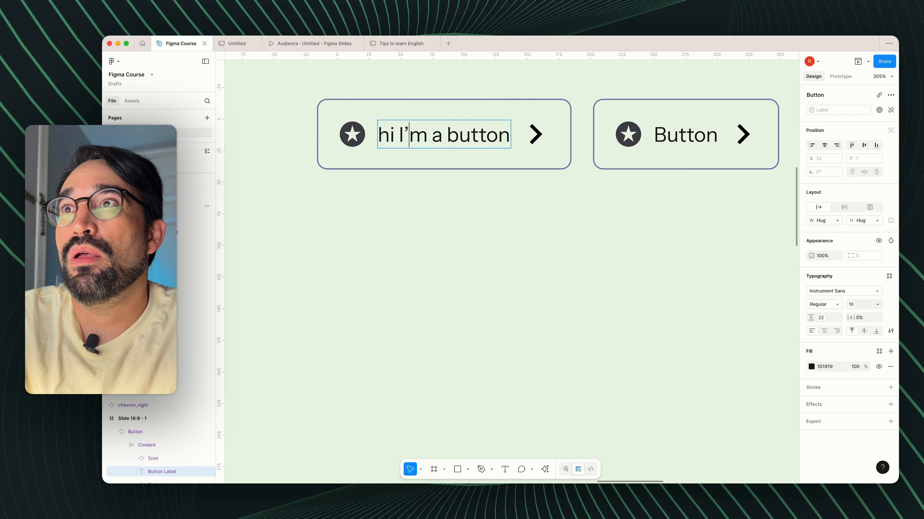
key("Escape")
left_click(468, 190)
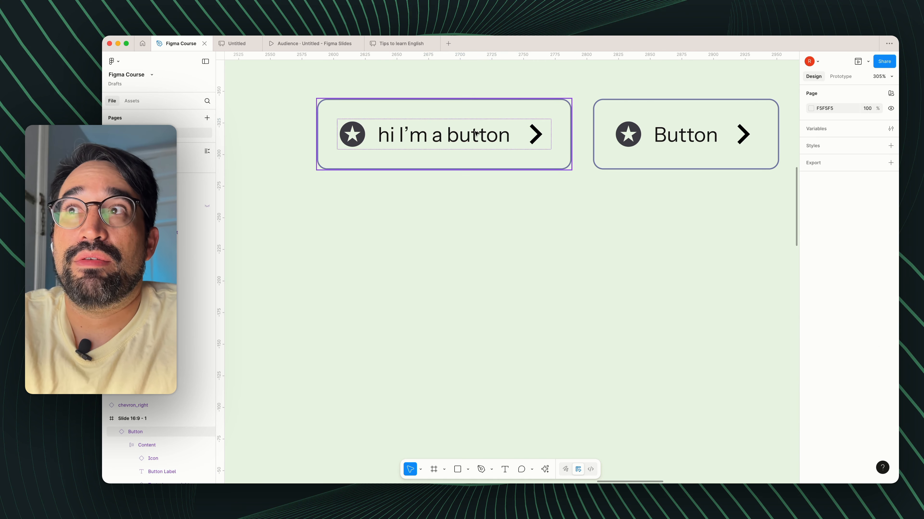
Step: Duplicate the "hi I'm a button" instance below itself and set the copy's label property to "Services"
key("super+z")
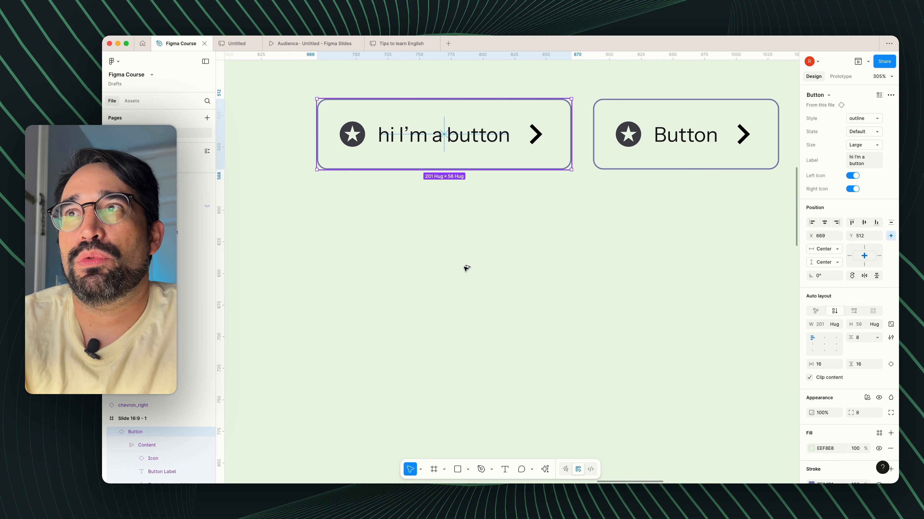
key("super+d")
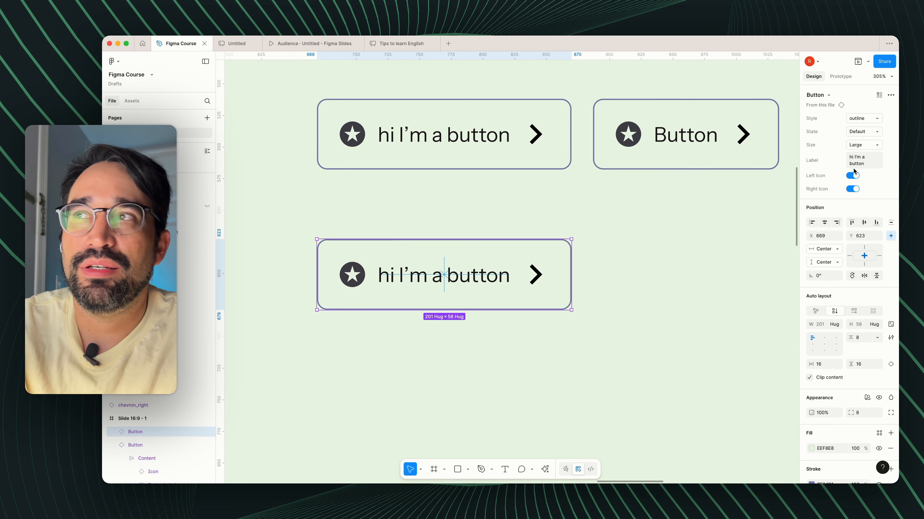
left_click(858, 164)
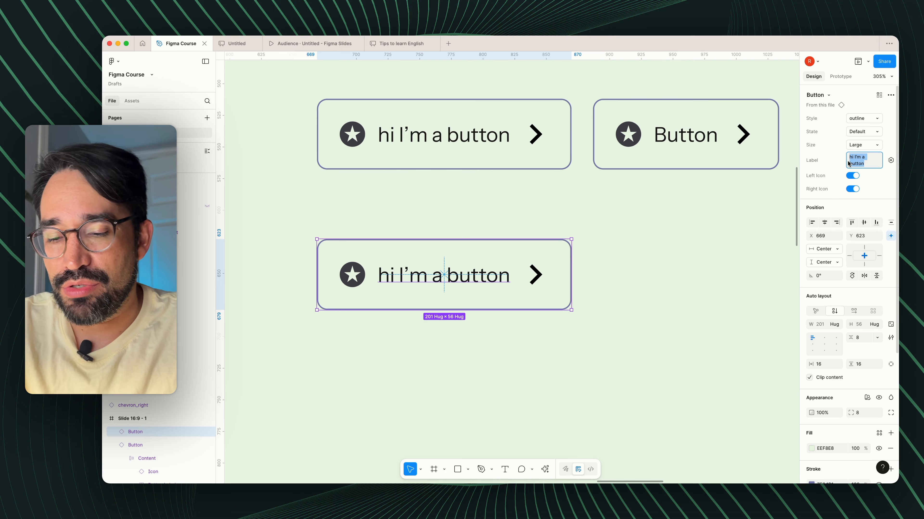
type("H")
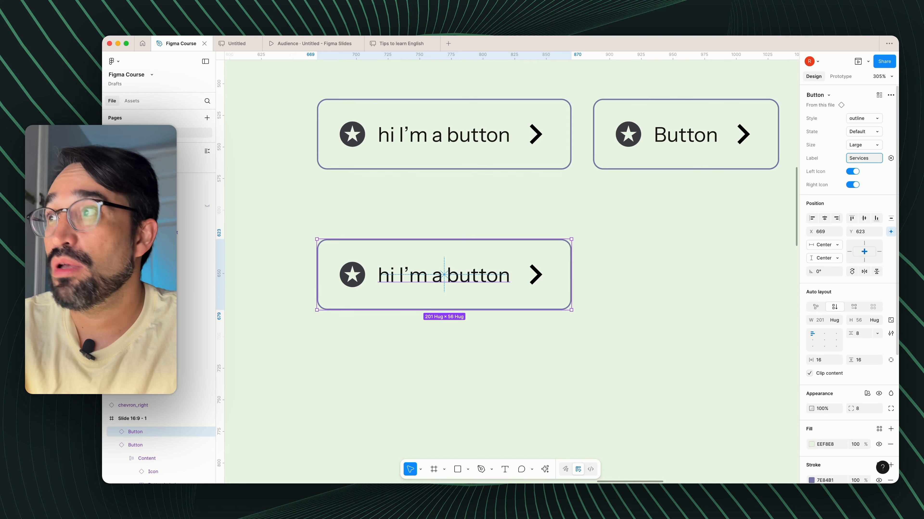
key("Return")
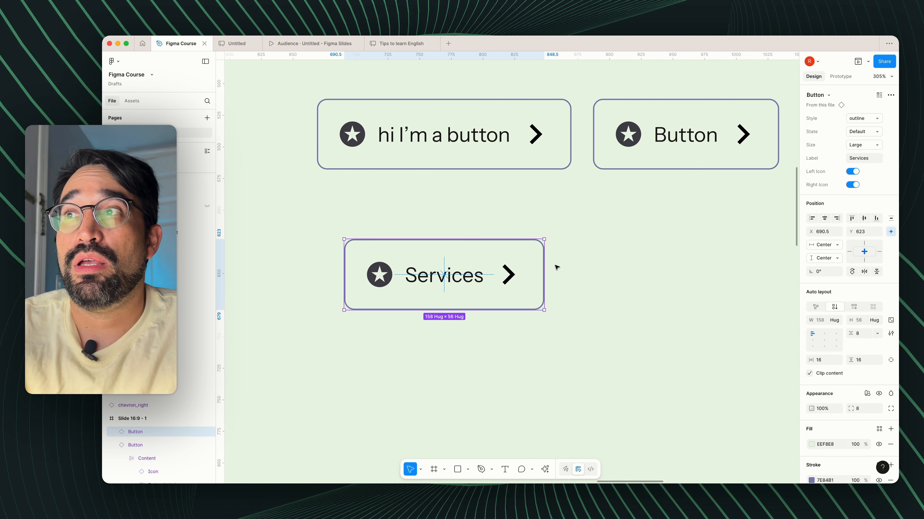
Step: Hide the left icon of the "Services" button, keeping that button selected
left_click(851, 171)
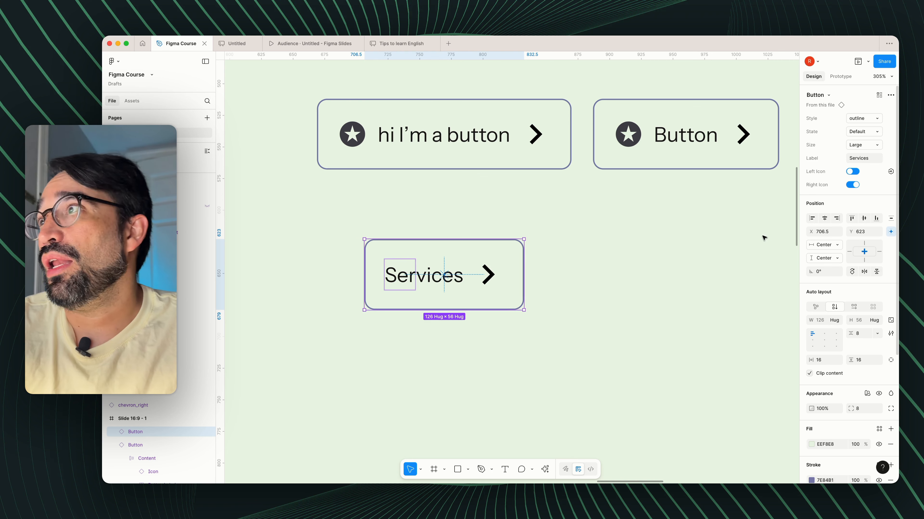
key("Escape")
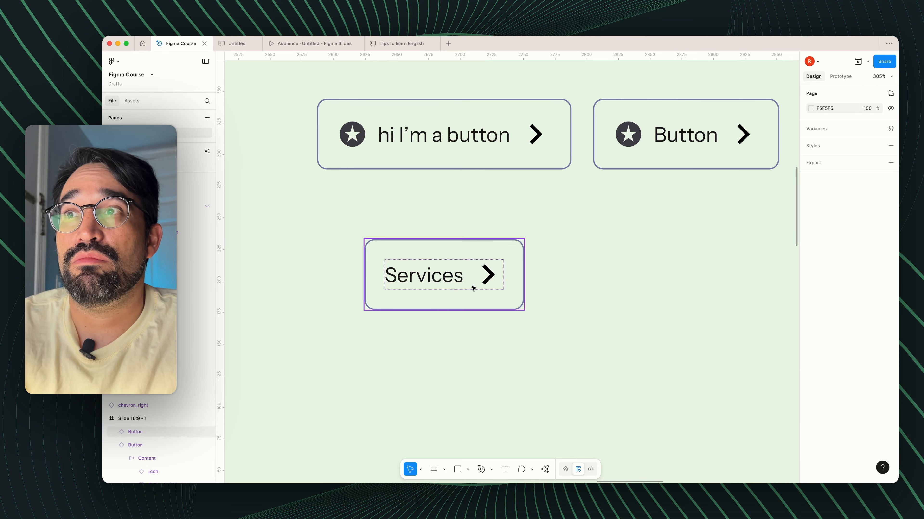
left_click(469, 305)
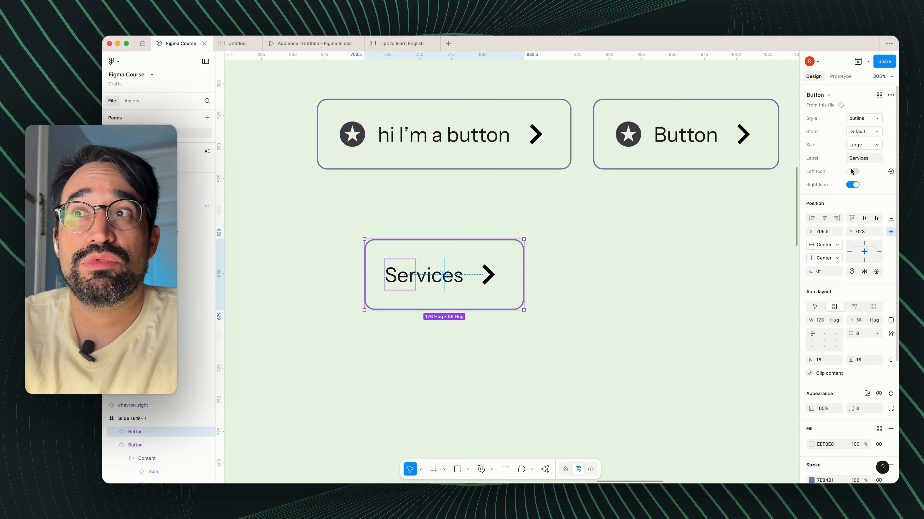
Step: Set the "Services" button's size to Small and move the button up beneath the "hi I'm a button" instance
left_click(858, 148)
key("Return")
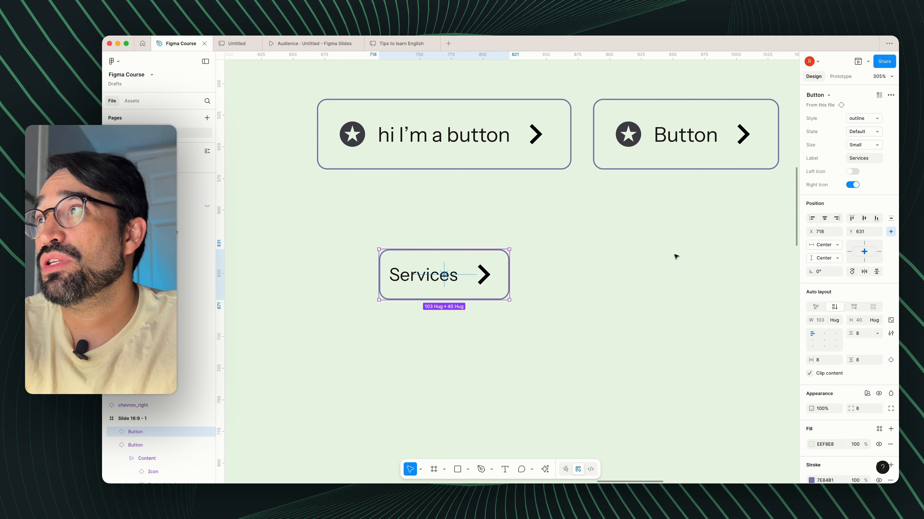
left_click(545, 313)
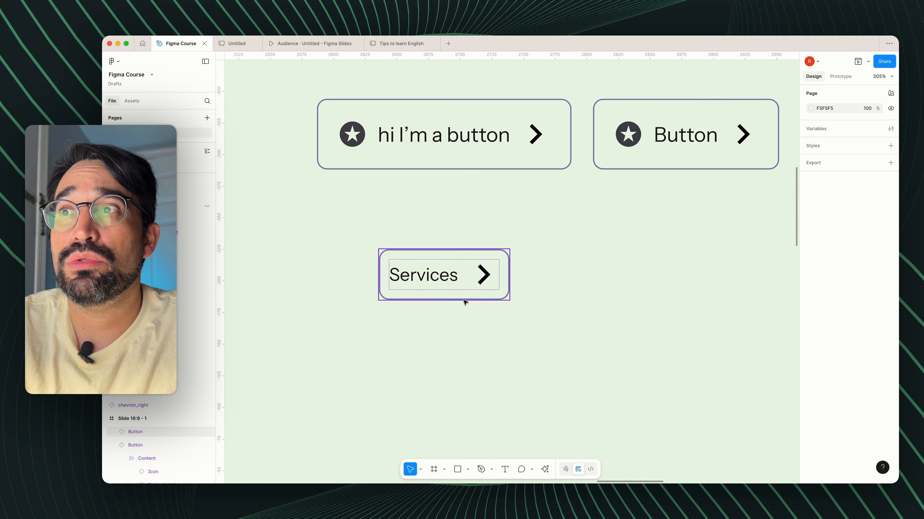
left_click_drag(402, 251, 429, 199)
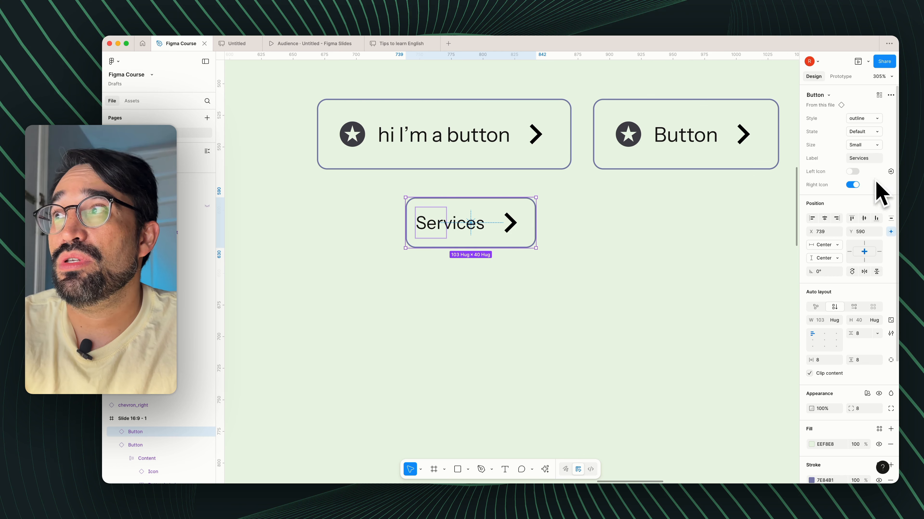
Step: Hide the right icon of the "Services" button and shift the button slightly down and to the right
left_click(852, 184)
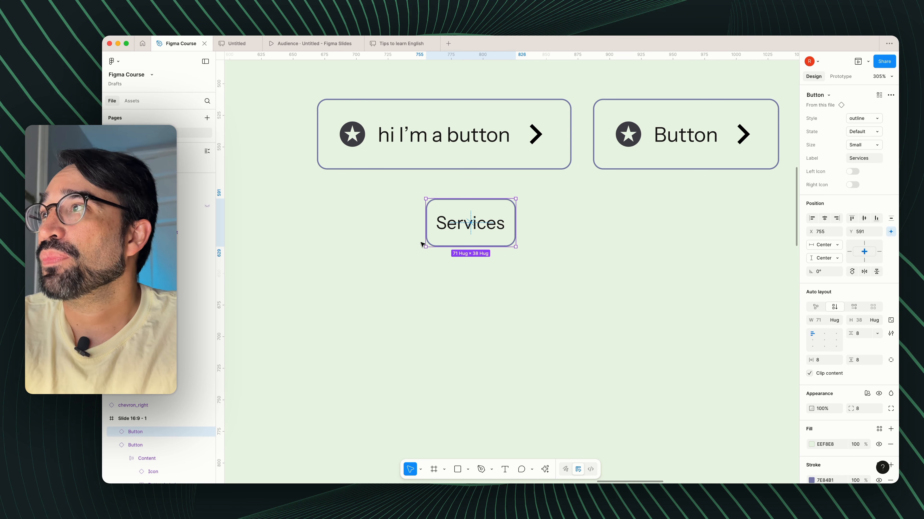
left_click_drag(437, 237, 460, 264)
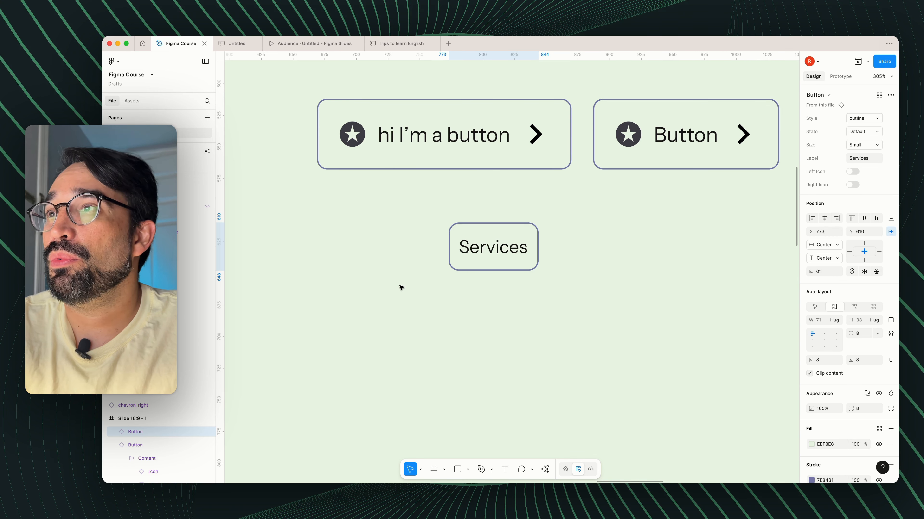
Step: Advance the Figma Slides presentation through the "Interactive Buttons" slide with its sizes, state, styles and icons list
key("Right")
key("Right")
key("Right")
key("Down")
key("Down")
key("Down")
key("Down")
key("Down")
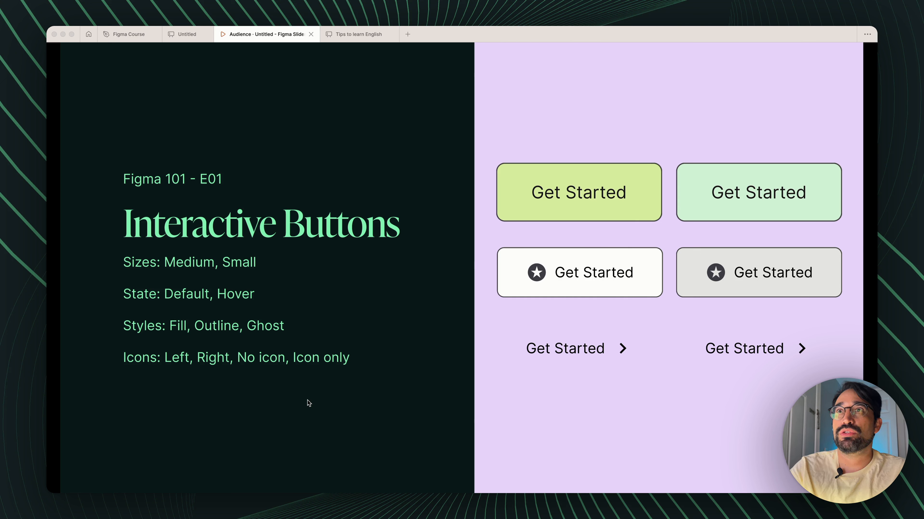
Step: Switch to the Figma Course design file and underline the lower text-only "Get Started" label with the right chevron in Frame 8
left_click(126, 34)
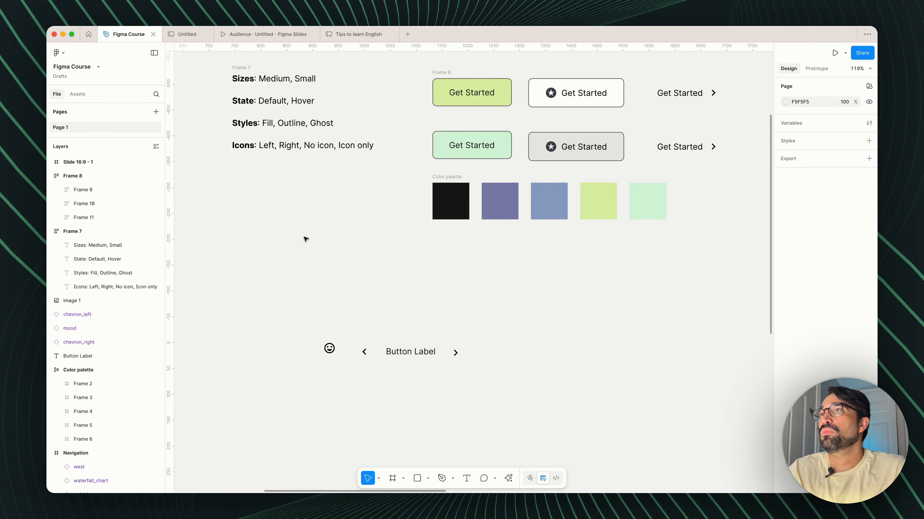
scroll(305, 240, "up", 5)
scroll(305, 239, "down", 2, "ctrl")
scroll(305, 239, "down", 2)
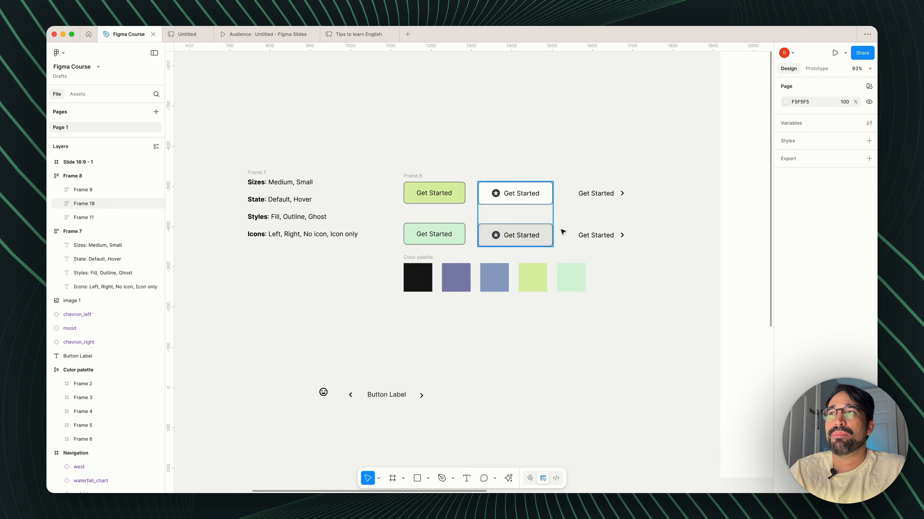
left_click(509, 199)
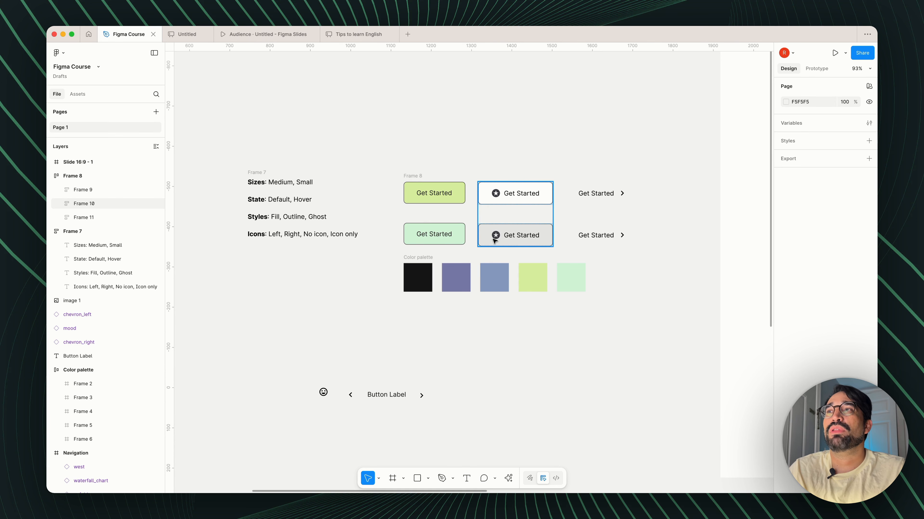
left_click(617, 192)
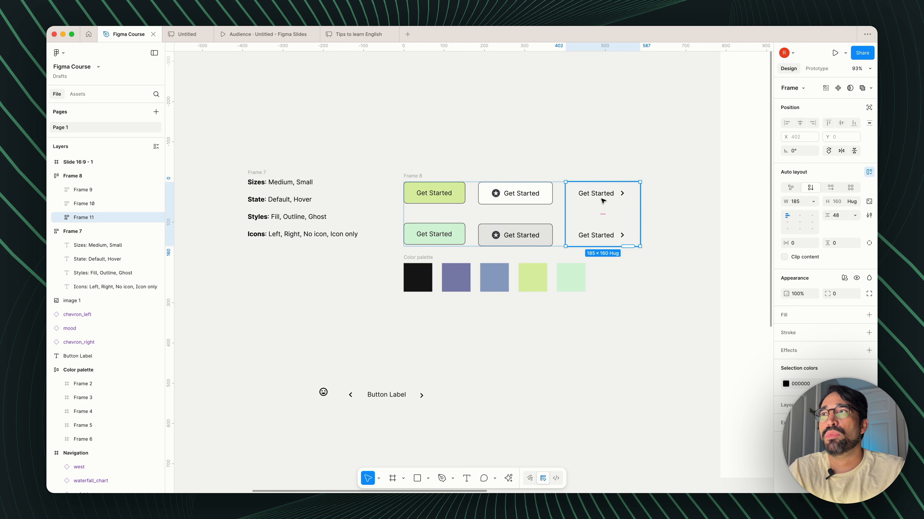
left_click(596, 237, "super")
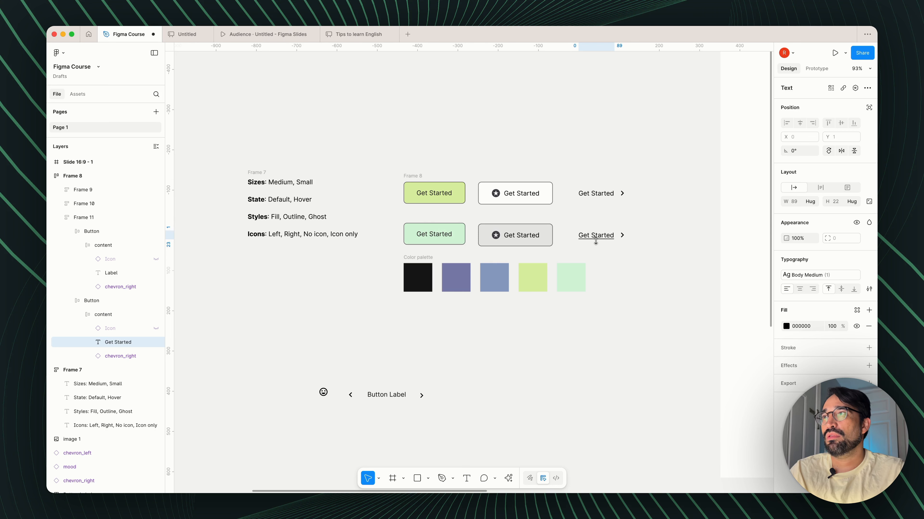
left_click(602, 266)
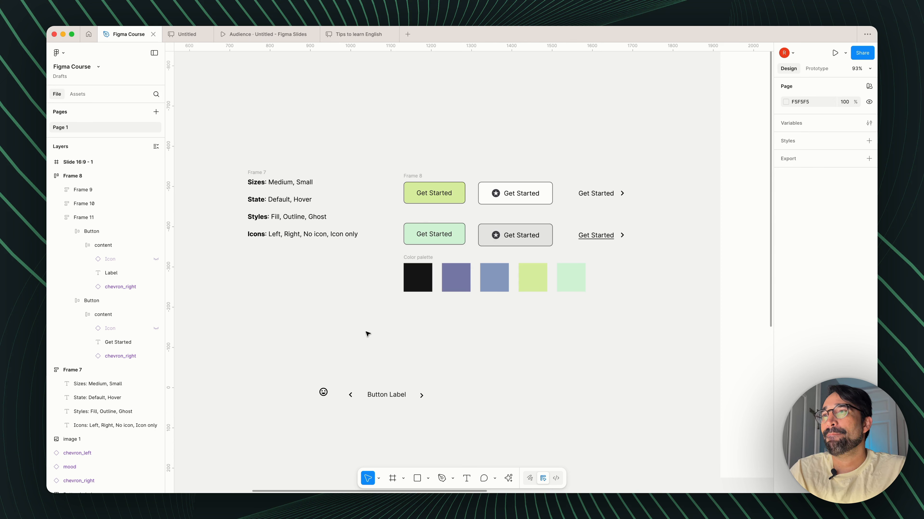
Step: Move the "Button Label" text and its two chevron icons up together, closer to the color palette
left_click_drag(453, 420, 377, 347)
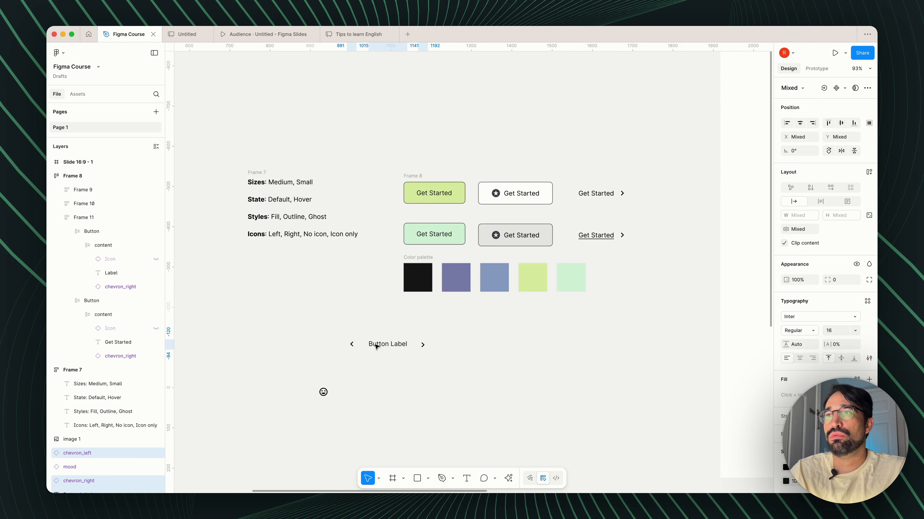
scroll(375, 386, "up", 5)
left_click(385, 371)
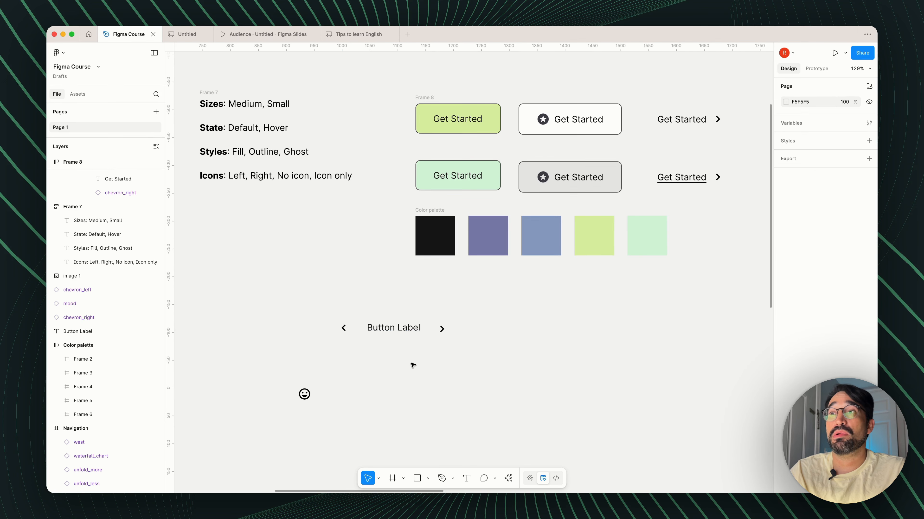
left_click_drag(318, 308, 491, 344)
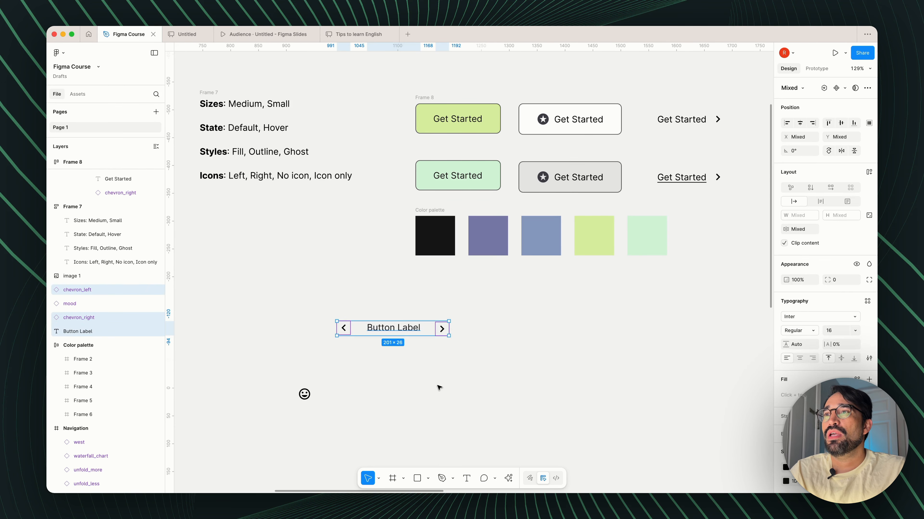
left_click(383, 366)
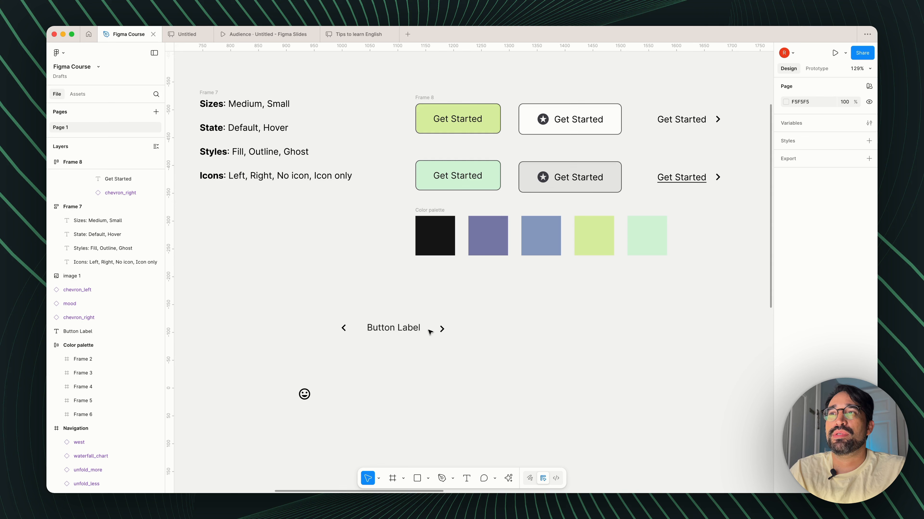
Step: Change the "Button Label" text to "Previous Page"
left_click(395, 329)
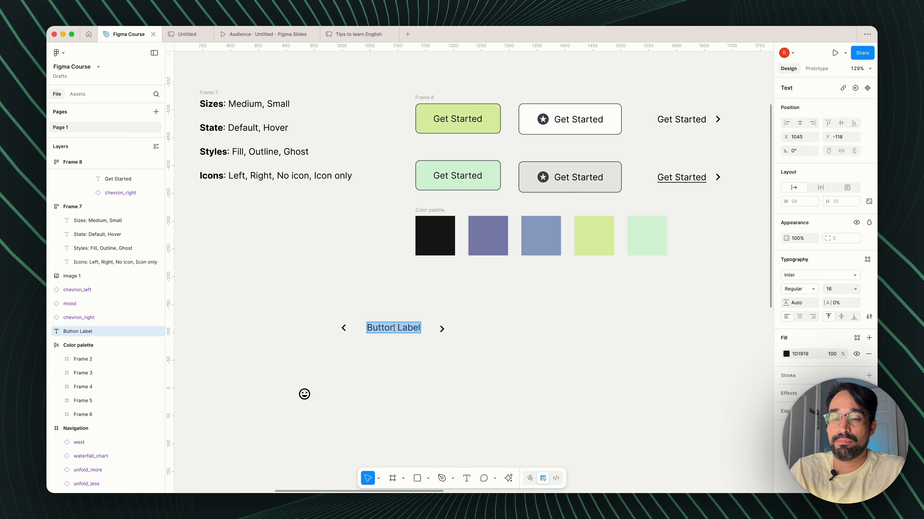
type("Previuo")
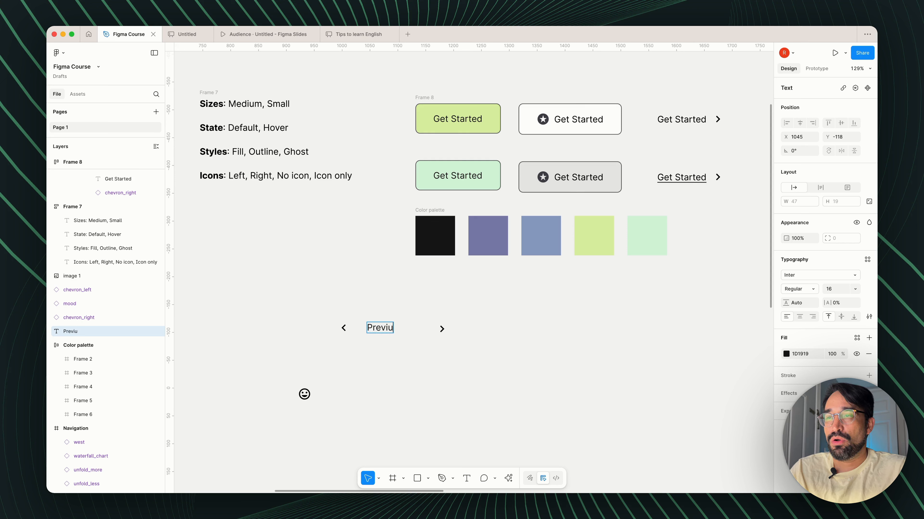
key("BackSpace")
key("BackSpace")
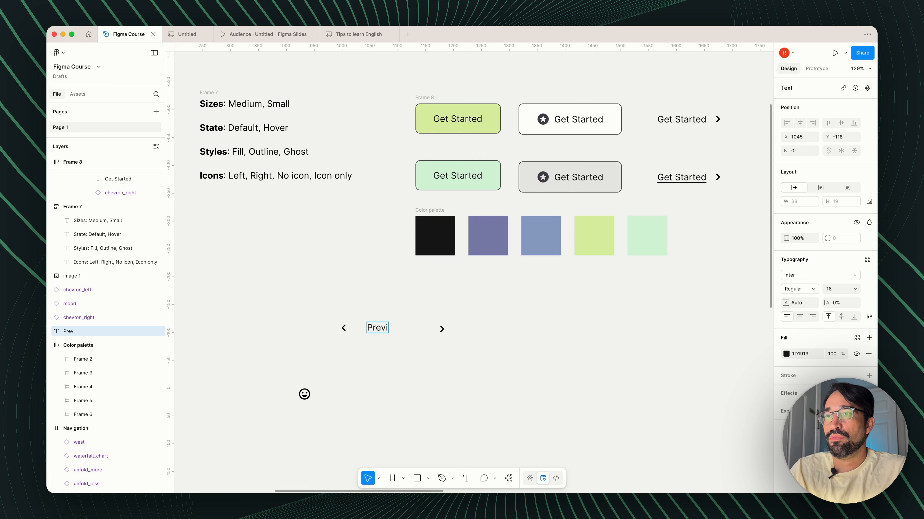
type("ous")
type(" Pg")
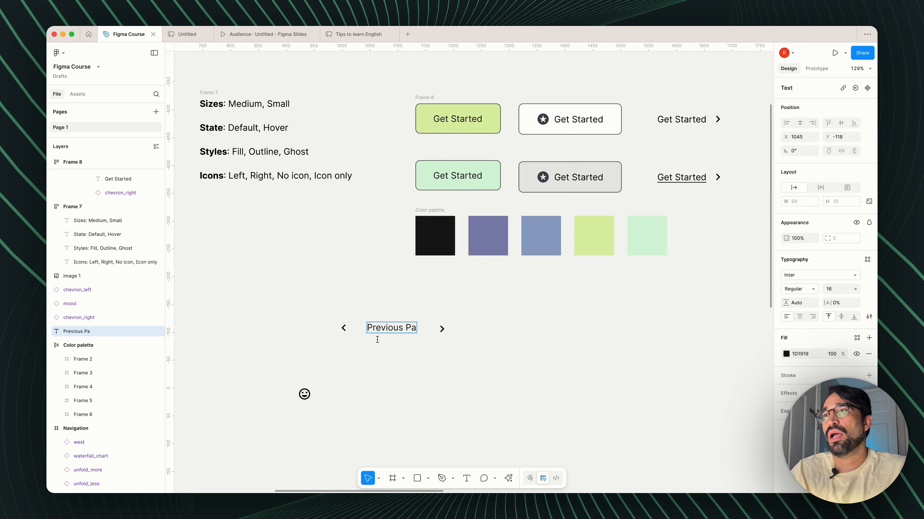
type("ge")
left_click(441, 327)
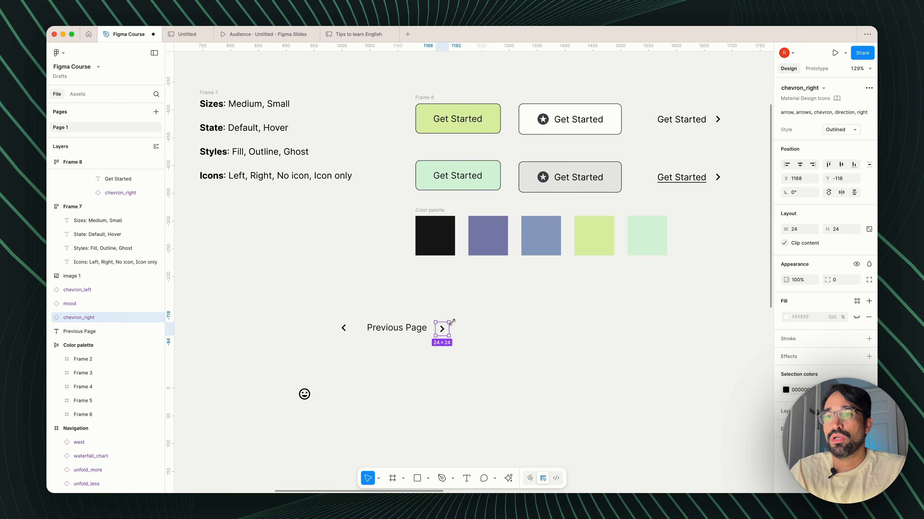
key("Delete")
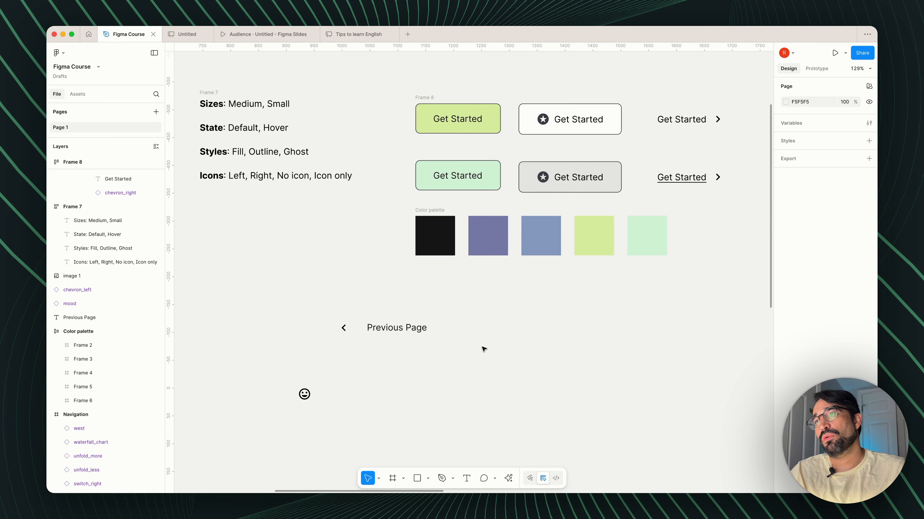
key("ctrl+z")
key("Escape")
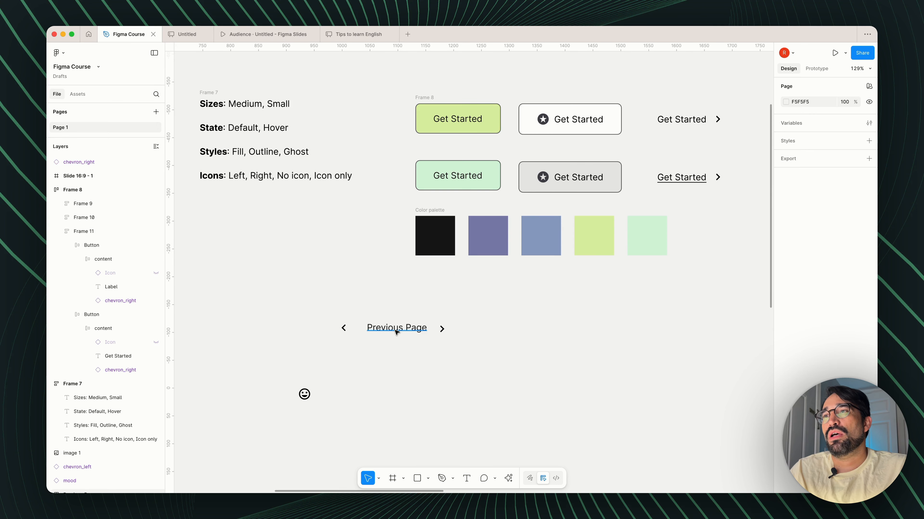
Step: Duplicate the "Previous Page" text with its right chevron and place the copy to the right of the original
left_click(396, 332)
left_click(441, 330, "shift")
left_click_drag(440, 330, 553, 325)
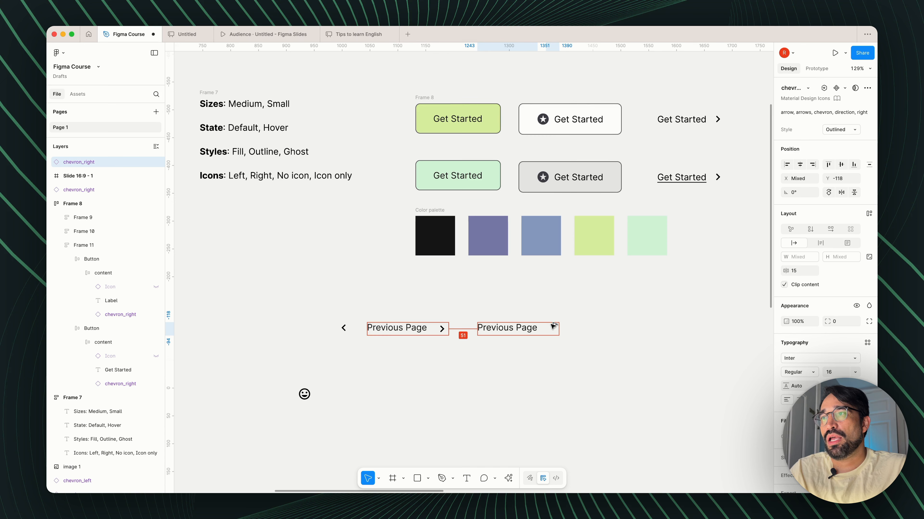
Step: Edit the duplicated "Previous Page" text to read "Next Page"
left_click(504, 330)
double_click(501, 329)
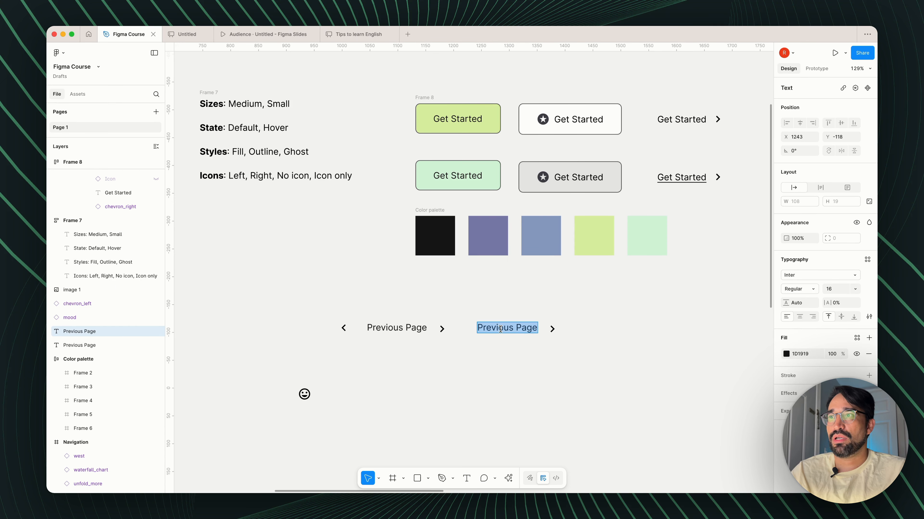
double_click(500, 330)
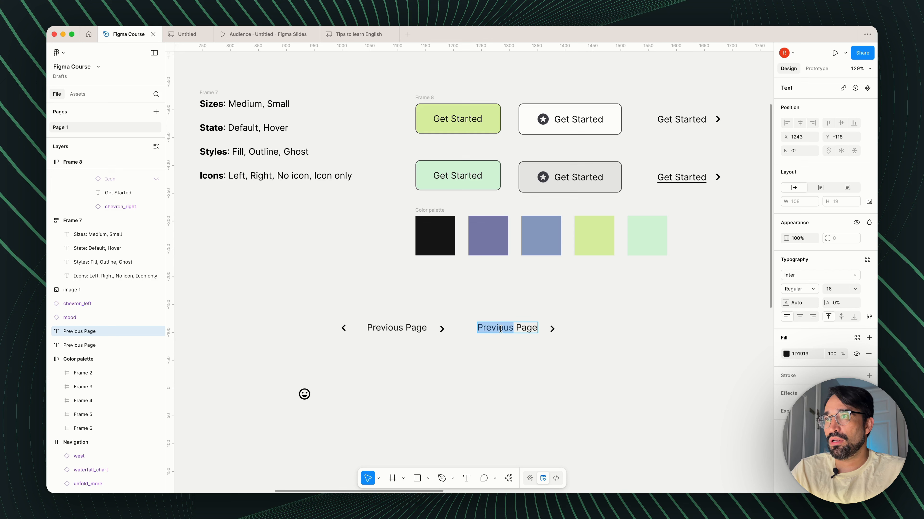
type("Forward")
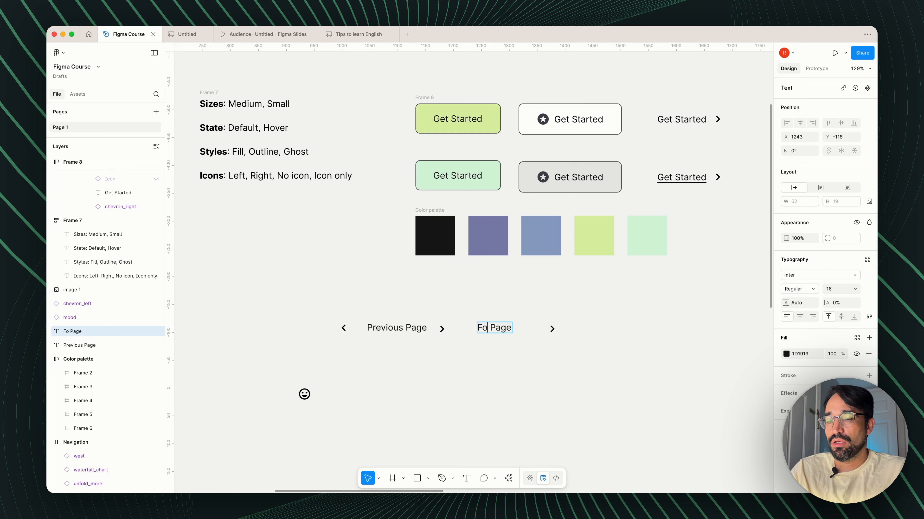
key("BackSpace")
key("BackSpace")
key("BackSpace")
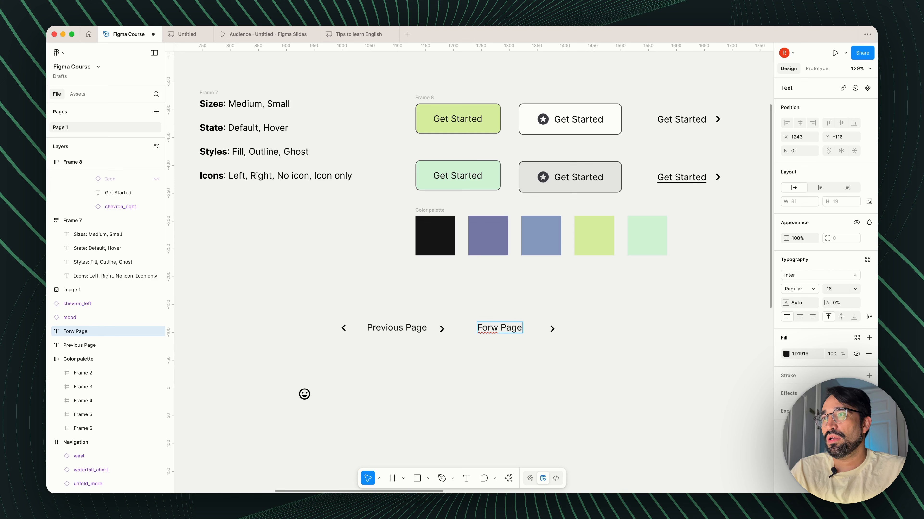
key("BackSpace")
key("BackSpace")
key("BackSpace")
key("BackSpace")
type("Next")
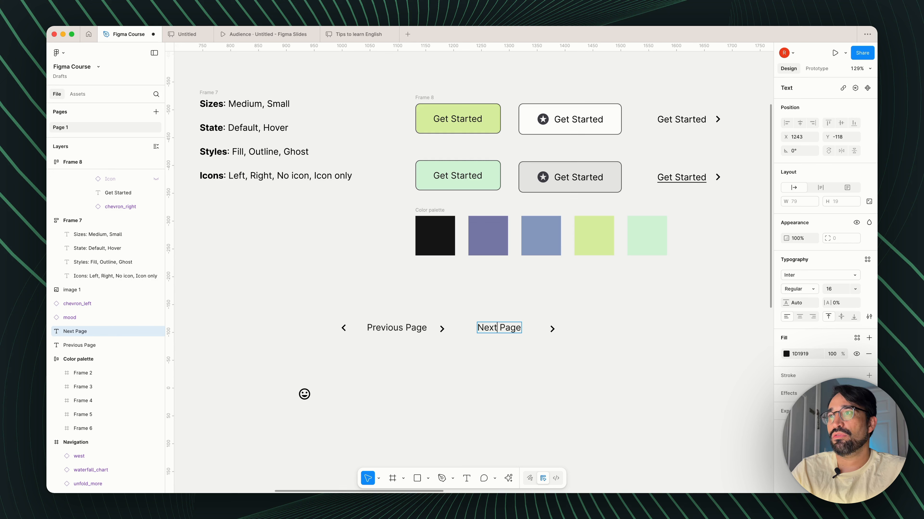
key("Escape")
Step: Move the copied chevron closer to "Next Page" and pull the chevron beside "Previous Page" away to the empty canvas at lower right
left_click_drag(552, 329, 543, 333)
left_click(563, 351)
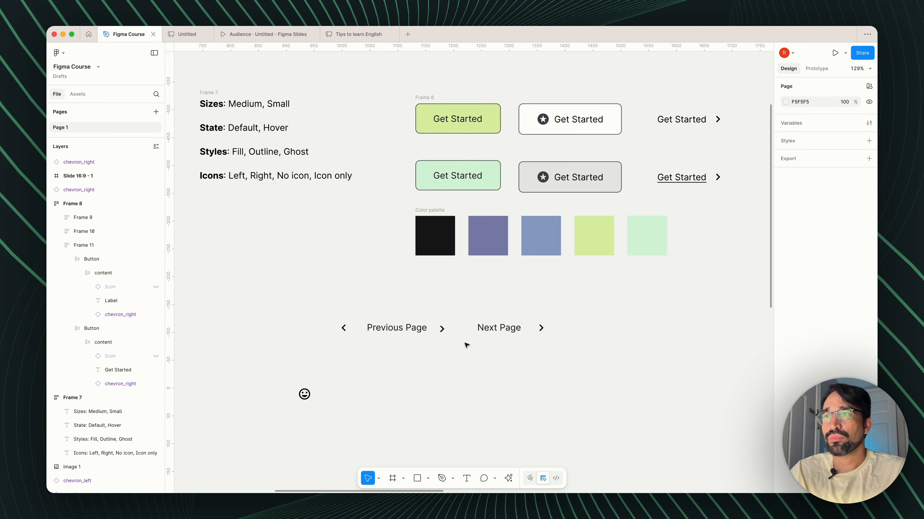
left_click_drag(448, 337, 629, 374)
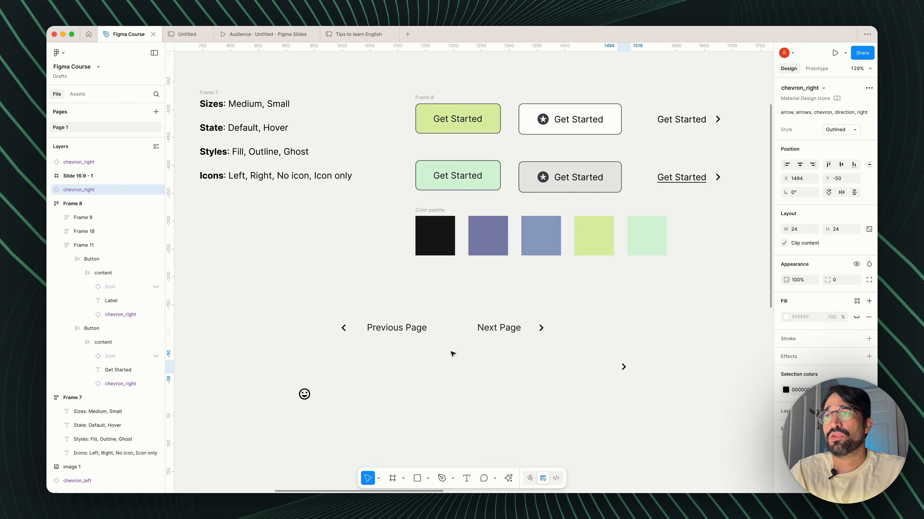
Step: Move the smiley icon beneath the "Icons" line of Frame 7 and the spare chevron above and right of "Next Page"
left_click_drag(304, 394, 217, 196)
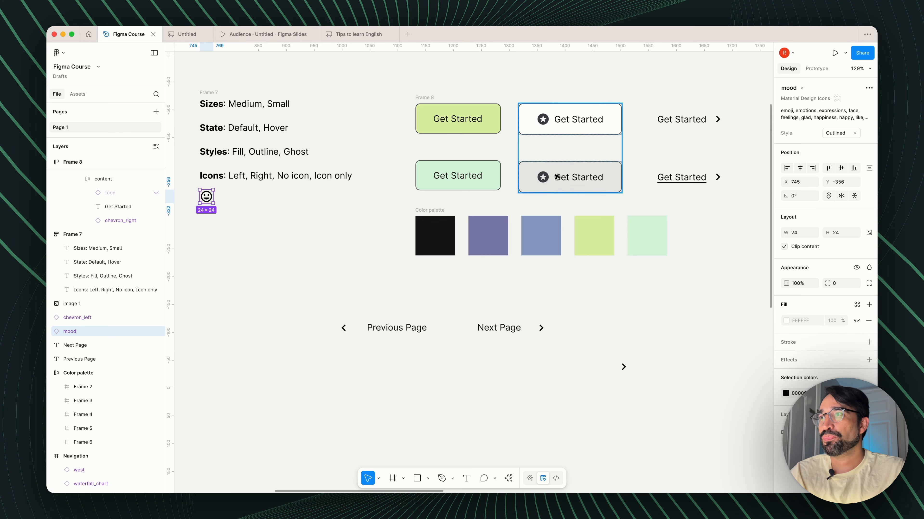
scroll(580, 373, "down", 3)
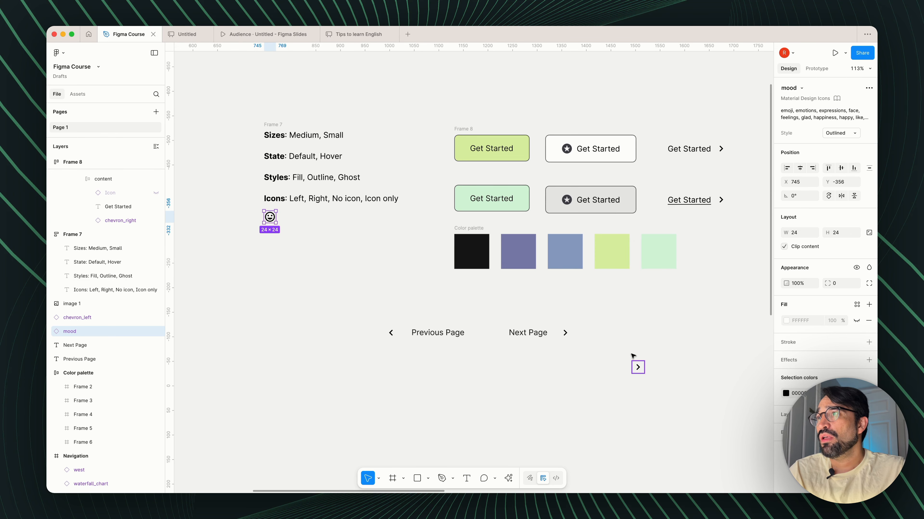
left_click(637, 367)
left_click_drag(636, 367, 607, 308)
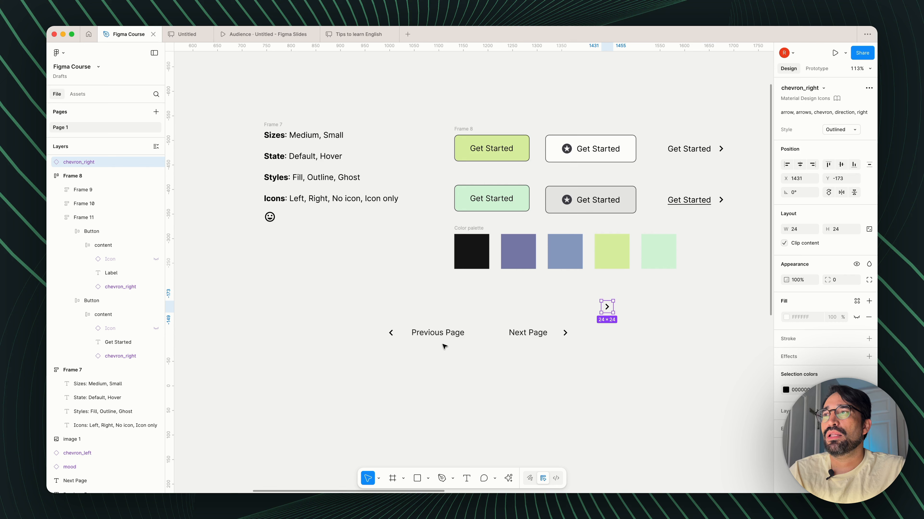
Step: Move the "Previous Page" text and the left chevron up separately, then select the "Next Page" text
left_click_drag(445, 334, 440, 297)
left_click_drag(396, 336, 387, 288)
left_click(524, 335)
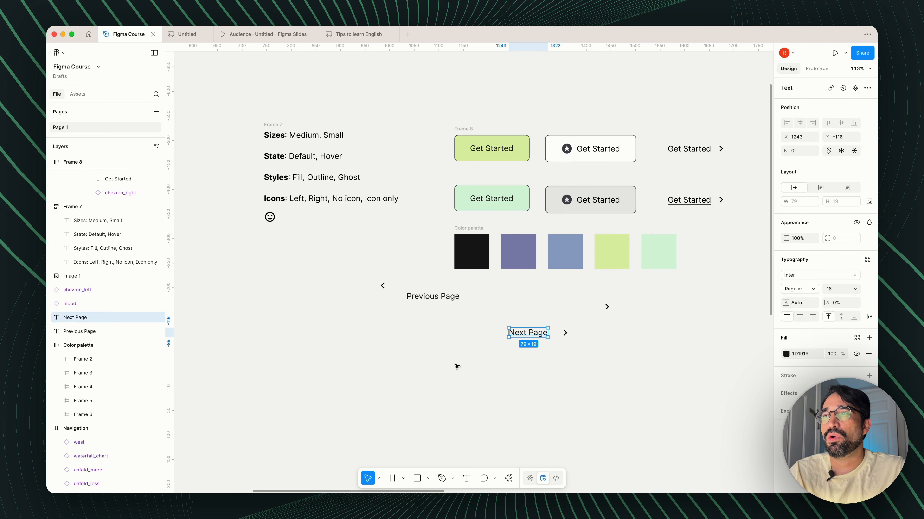
Step: Place a copy of the white outlined "Get Started" button on the empty canvas below the page labels, at about X 887, Y 37
left_click(453, 369)
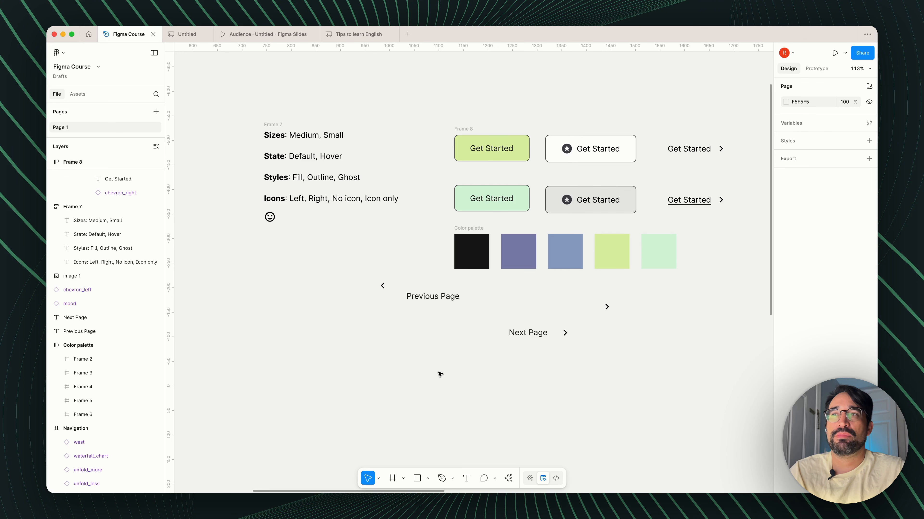
left_click(571, 149)
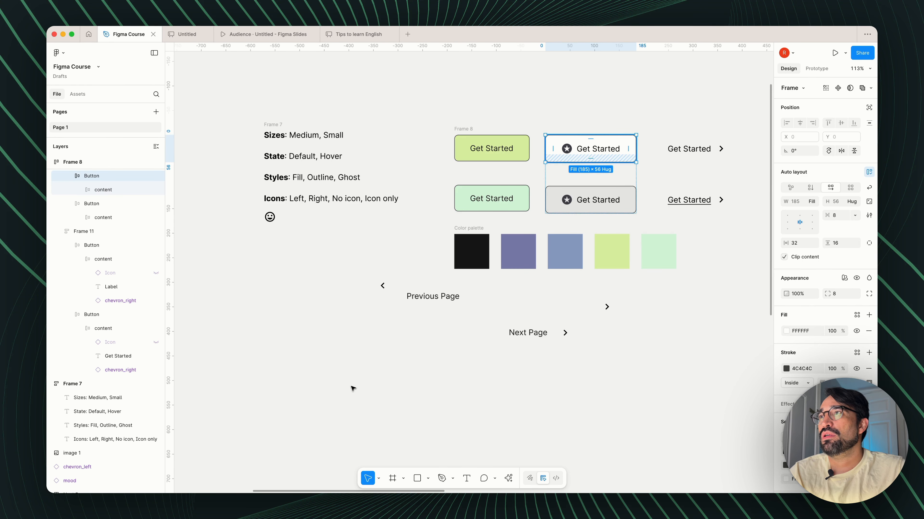
scroll(353, 388, "down", 5)
scroll(356, 324, "up", 3)
right_click(360, 318)
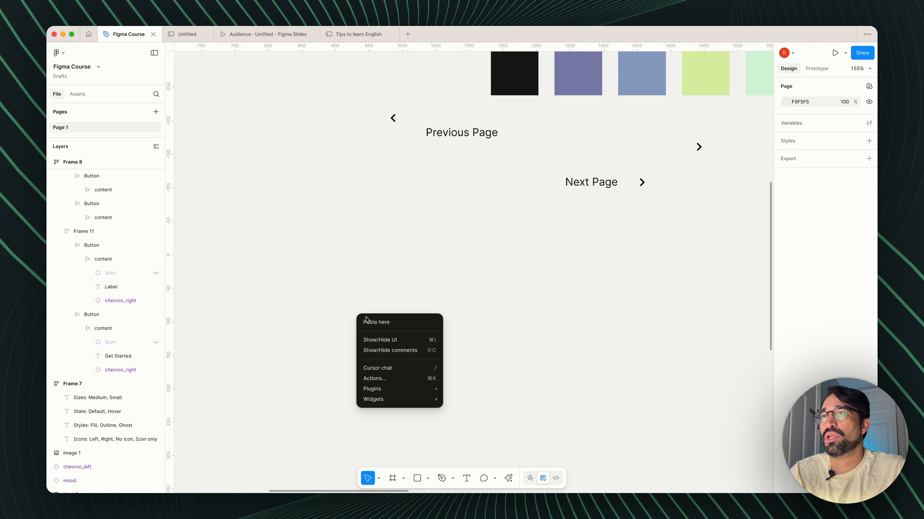
left_click(338, 394)
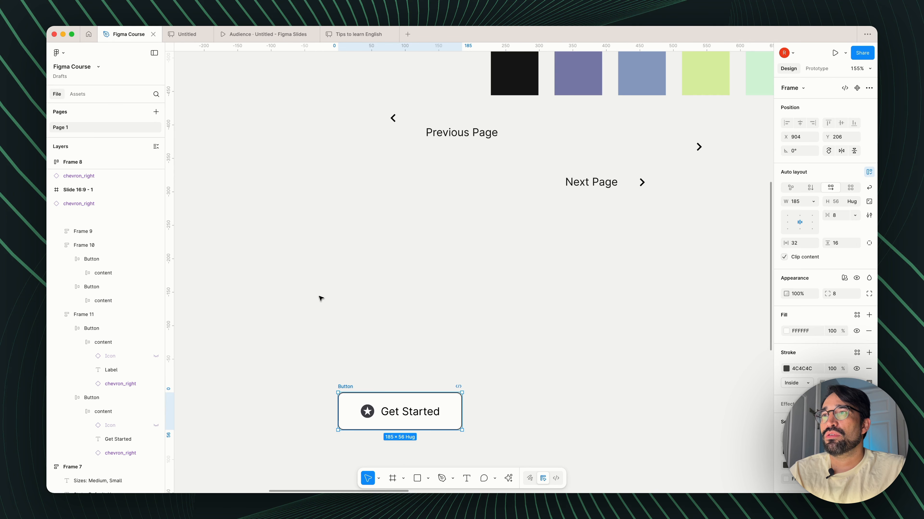
left_click_drag(345, 386, 335, 272)
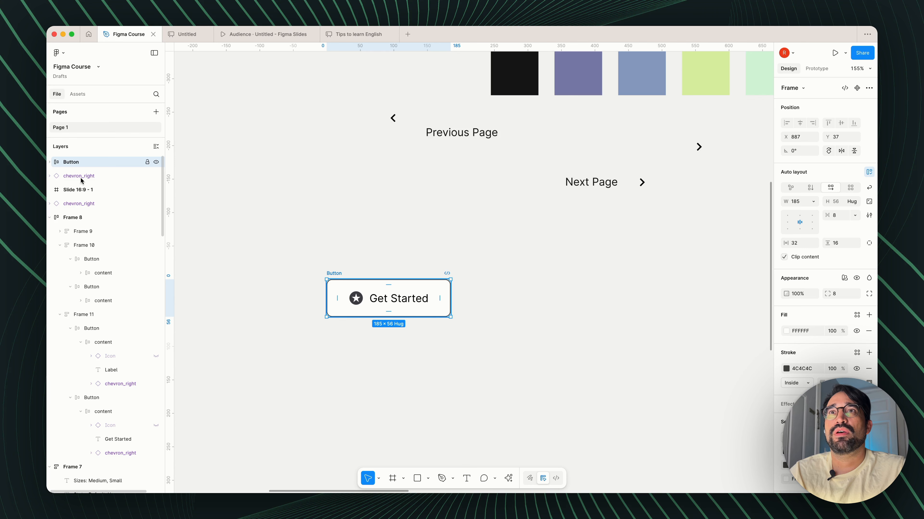
Step: Show the hidden icon after the label in the copied button and move the button up slightly to about X 882, Y 13
key("Return")
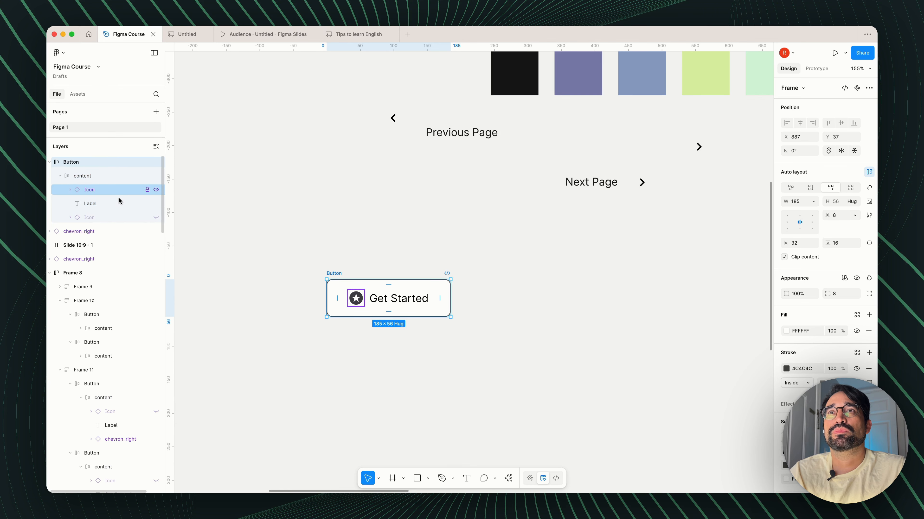
left_click(156, 218)
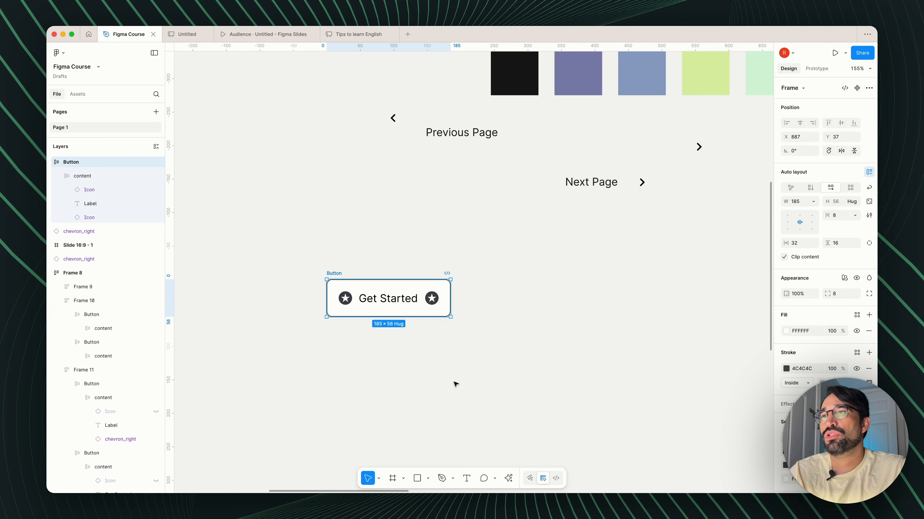
left_click(377, 352)
scroll(346, 316, "up", 5)
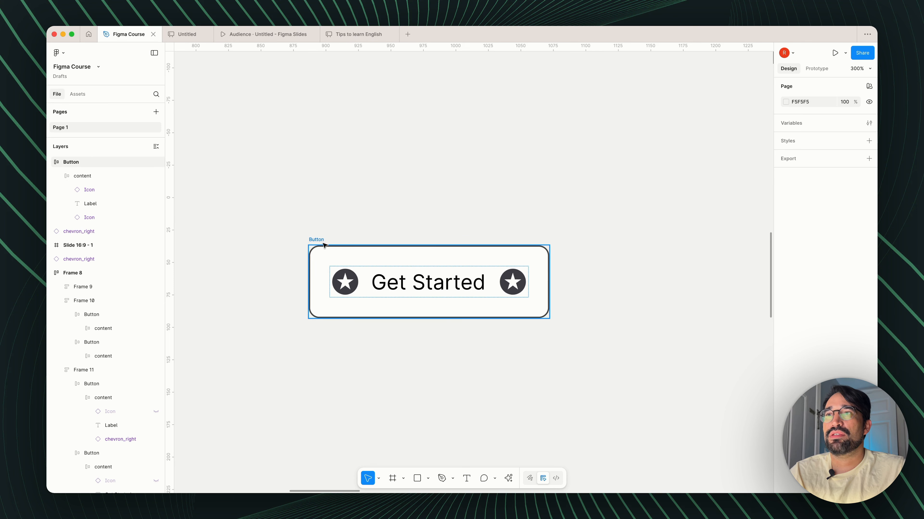
left_click(316, 235)
scroll(309, 225, "down", 2)
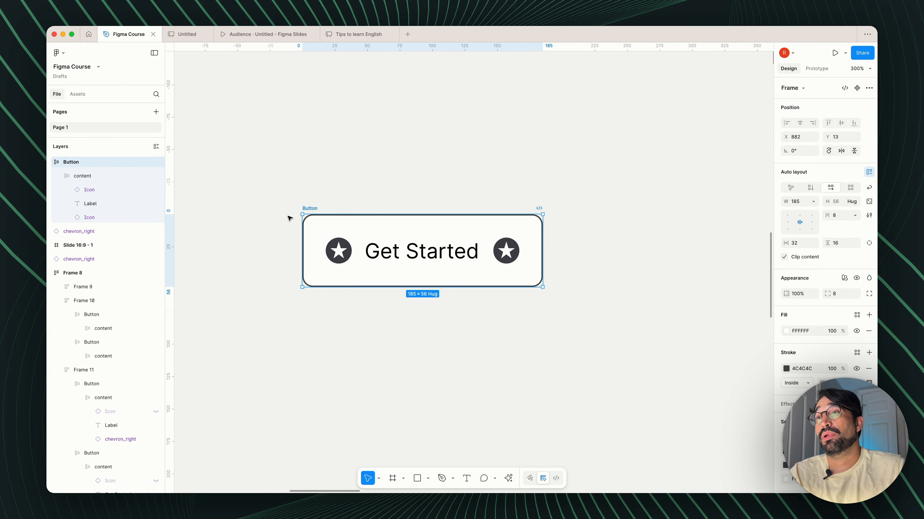
Step: Copy the button's inner content frame onto the canvas and place it below the button at about X 891, Y 99
left_click(293, 221)
left_click(399, 249)
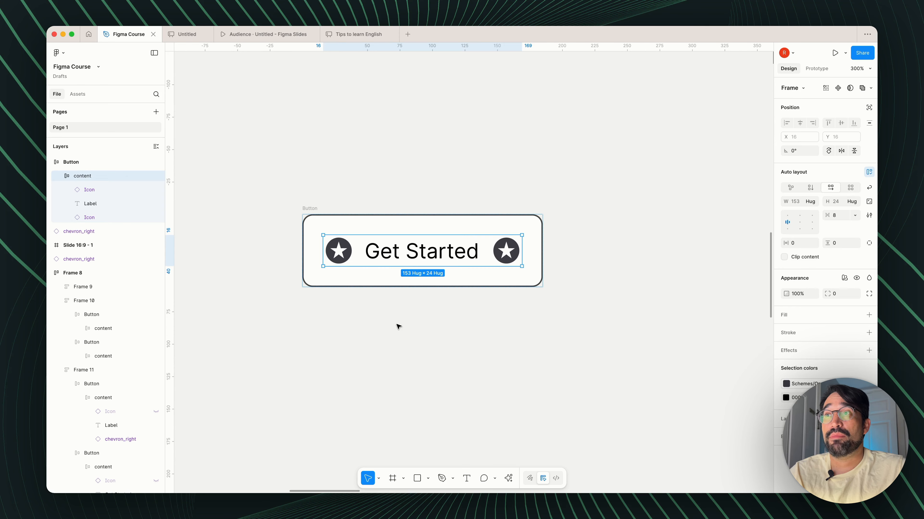
right_click(382, 328)
left_click(386, 336)
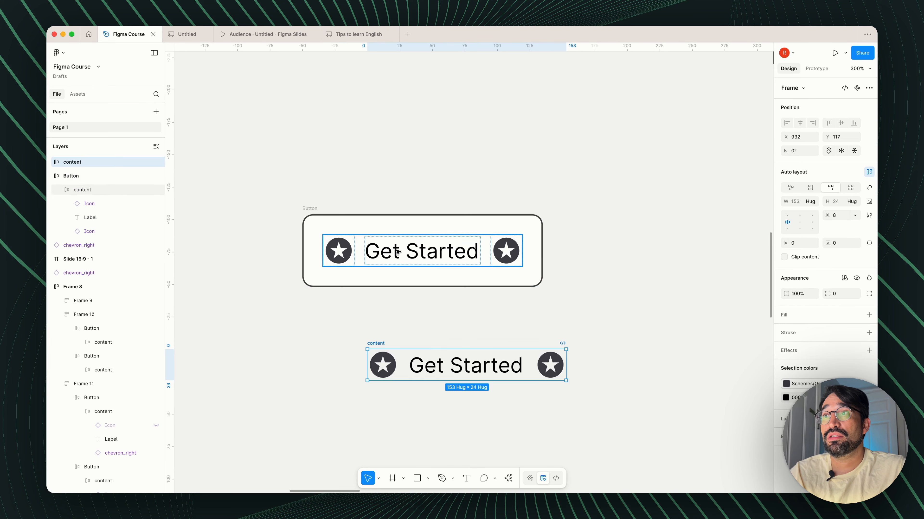
left_click_drag(390, 344, 369, 347)
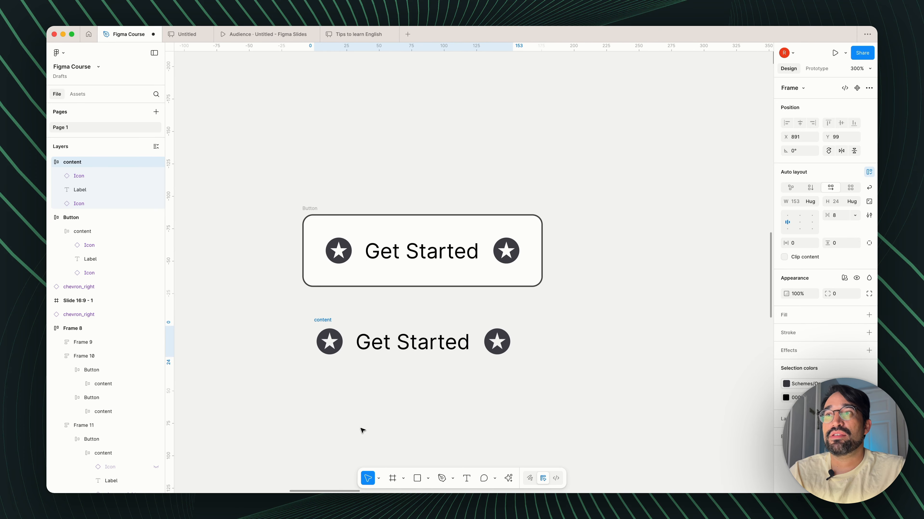
Step: Examine the parts of the copied content frame: the first icon, the "Get Started" label and the second icon
left_click(325, 364)
left_click(337, 355)
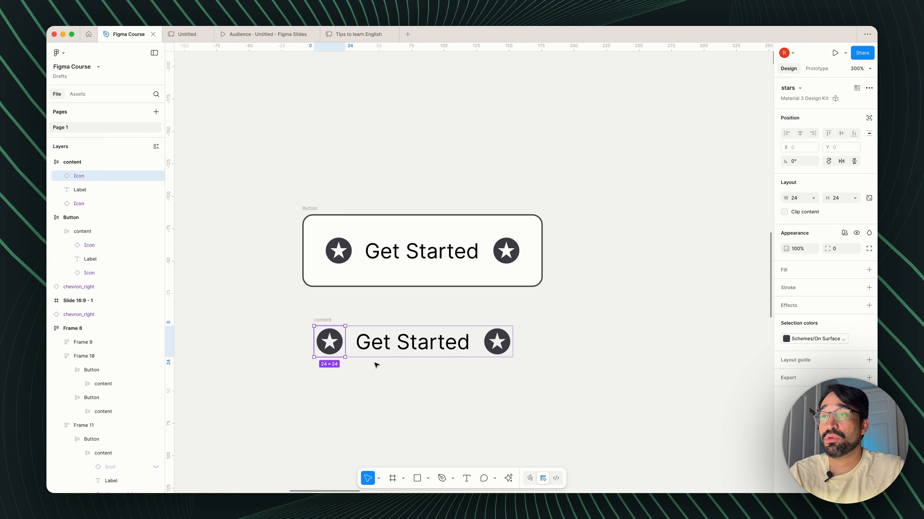
left_click(386, 353)
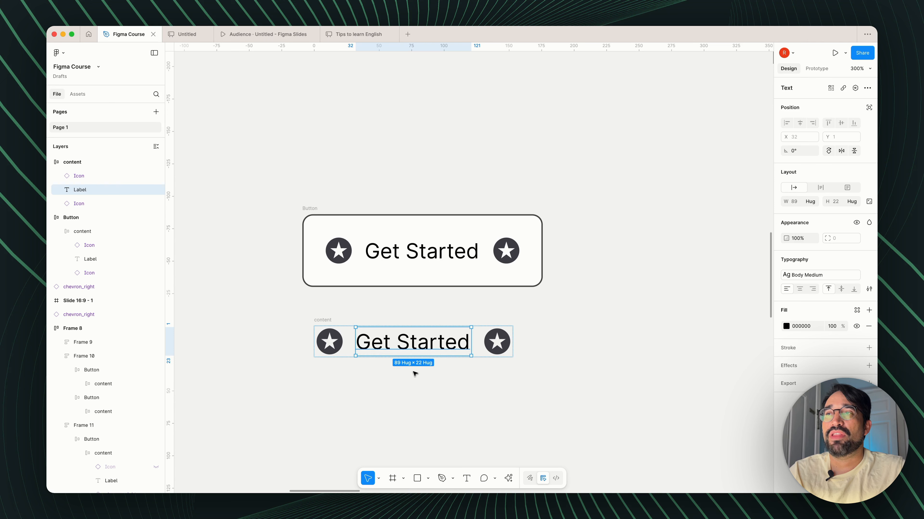
key("Tab")
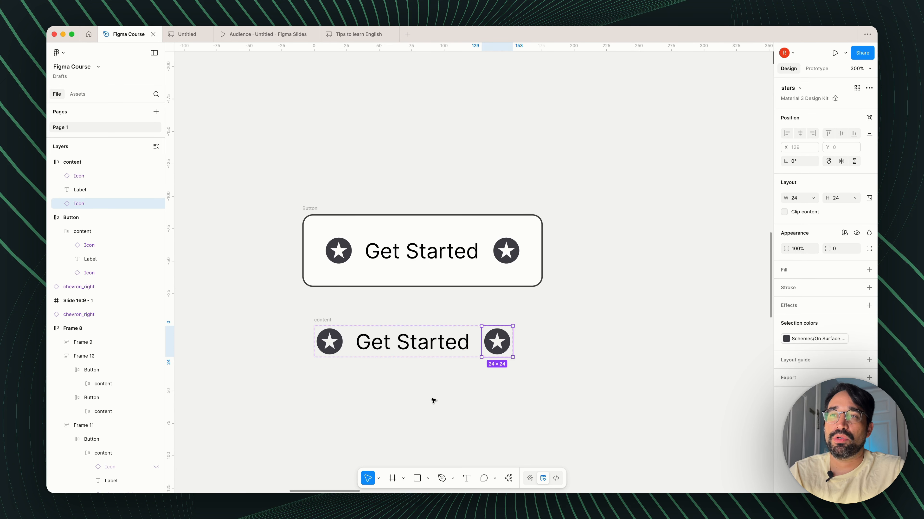
left_click(419, 403)
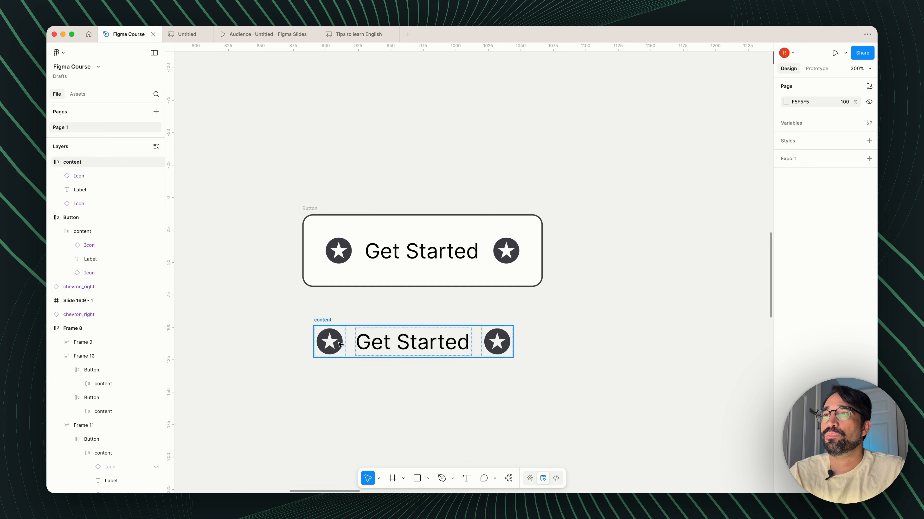
left_click(326, 325)
key("Escape")
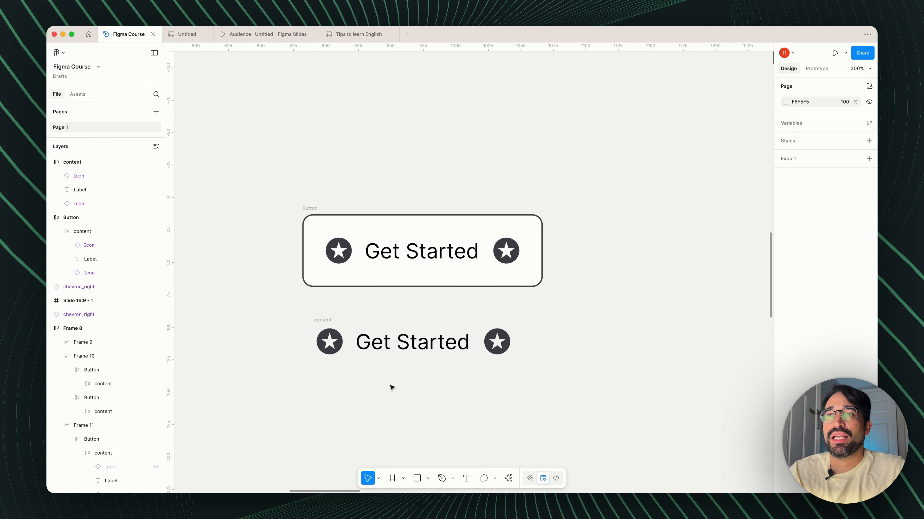
left_click(329, 327)
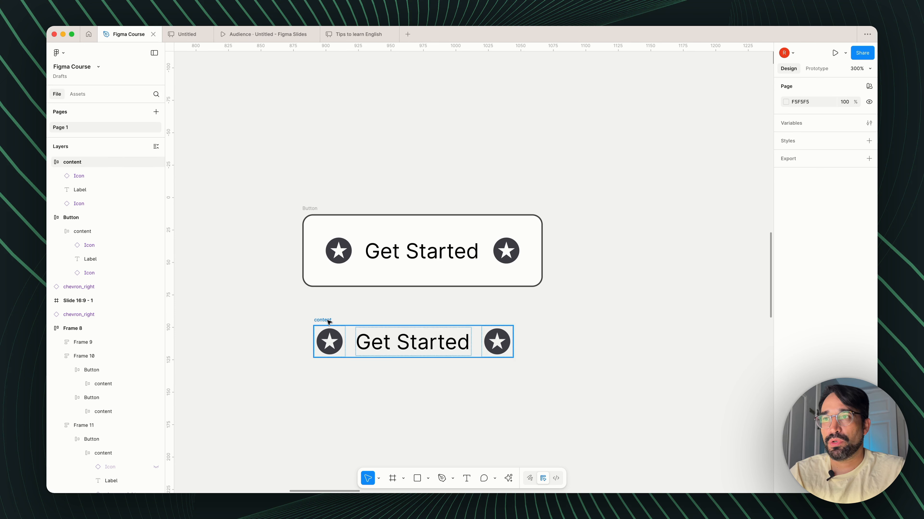
left_click(423, 367)
scroll(424, 368, "down", 1)
scroll(424, 367, "down", 4)
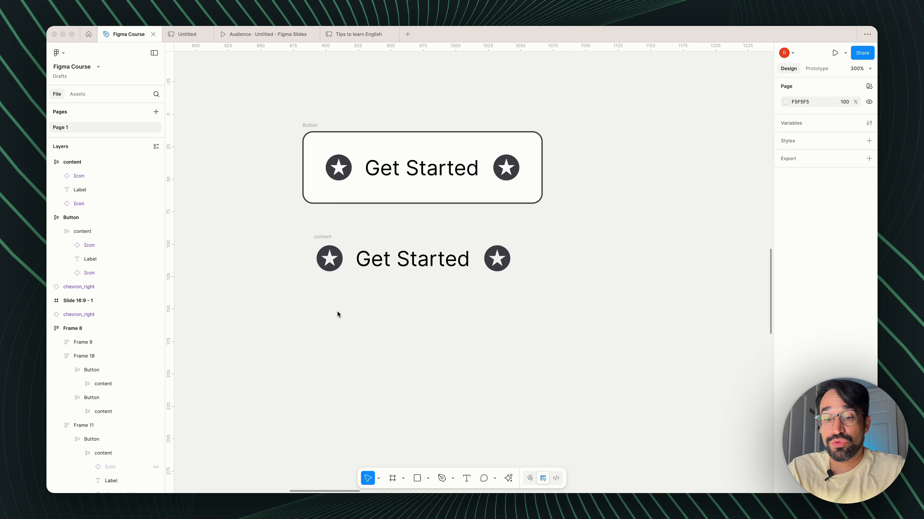
Step: Draw a frame about 124 × 38 below the content copy and give it a black 000000 inside stroke
left_click(320, 326)
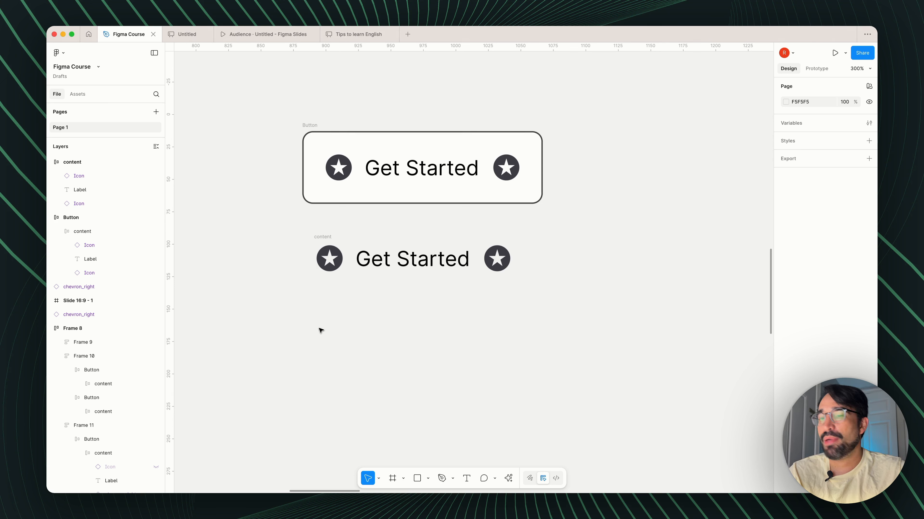
key("f")
left_click_drag(314, 320, 475, 369)
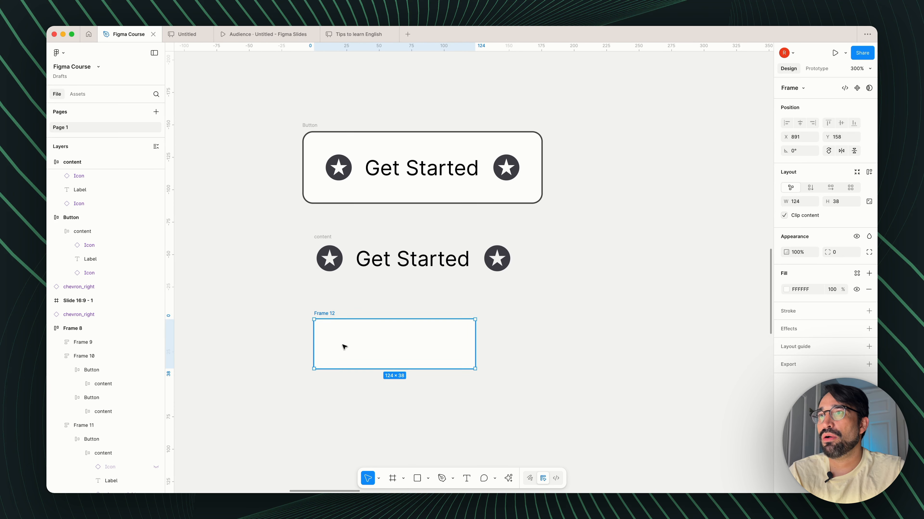
left_click(801, 313)
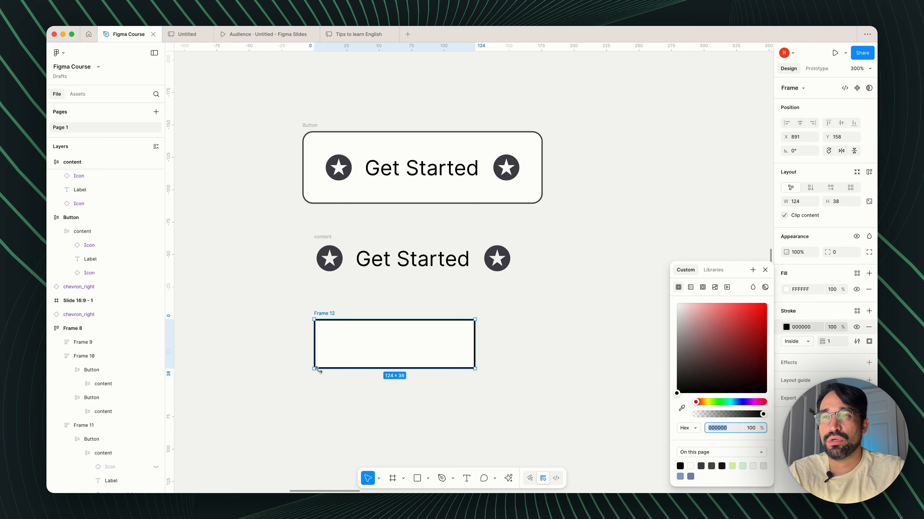
left_click(437, 402)
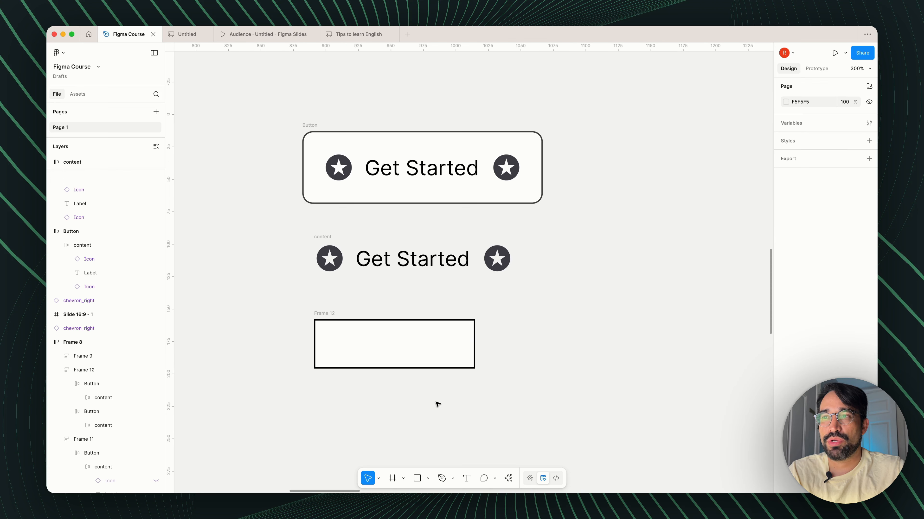
Step: Fill Frame 12 with light grey C2C2C2 and move it up to about Y 148, closer to the content copy
left_click(460, 353)
left_click(786, 289)
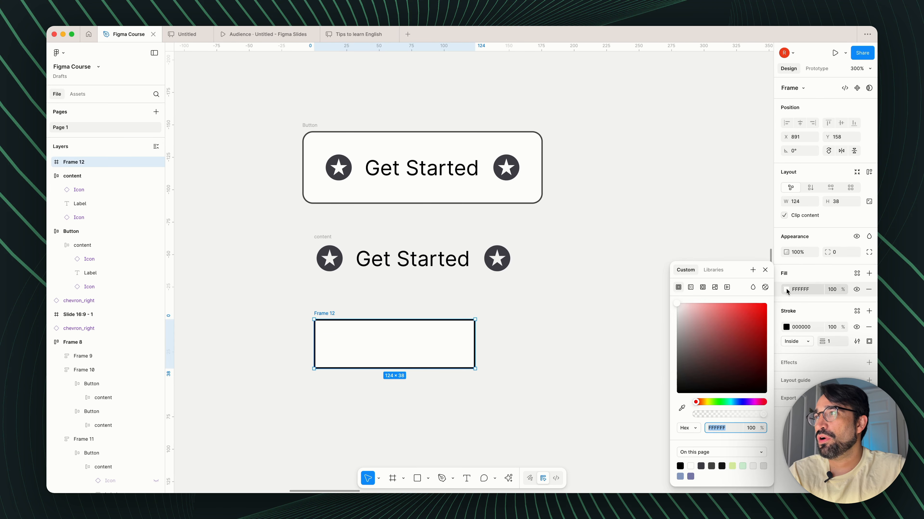
left_click_drag(703, 341, 651, 330)
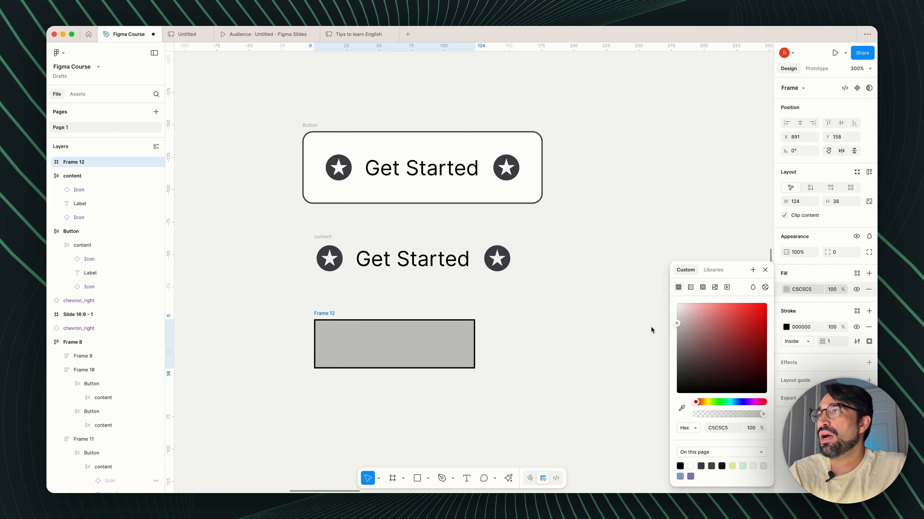
left_click(440, 388)
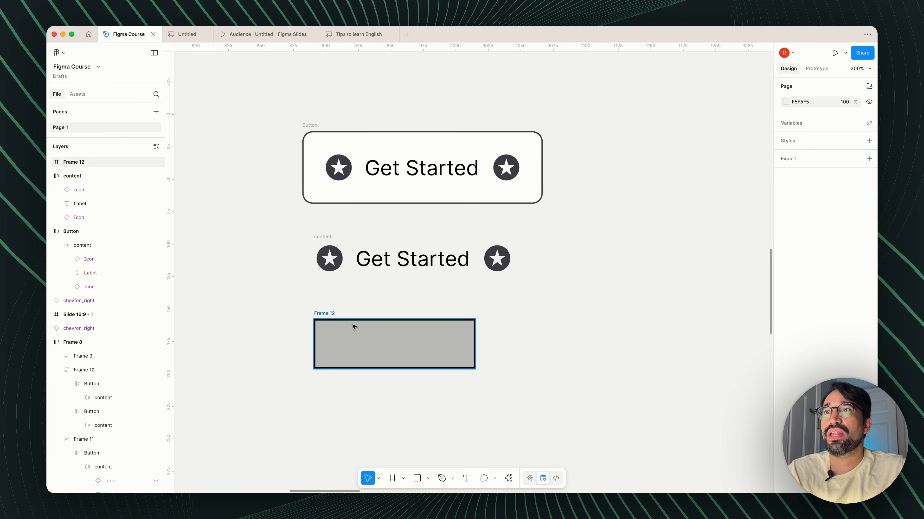
mouse_move(322, 314)
left_mouse_down()
mouse_move(336, 303)
mouse_move(320, 307)
mouse_move(324, 301)
left_mouse_up()
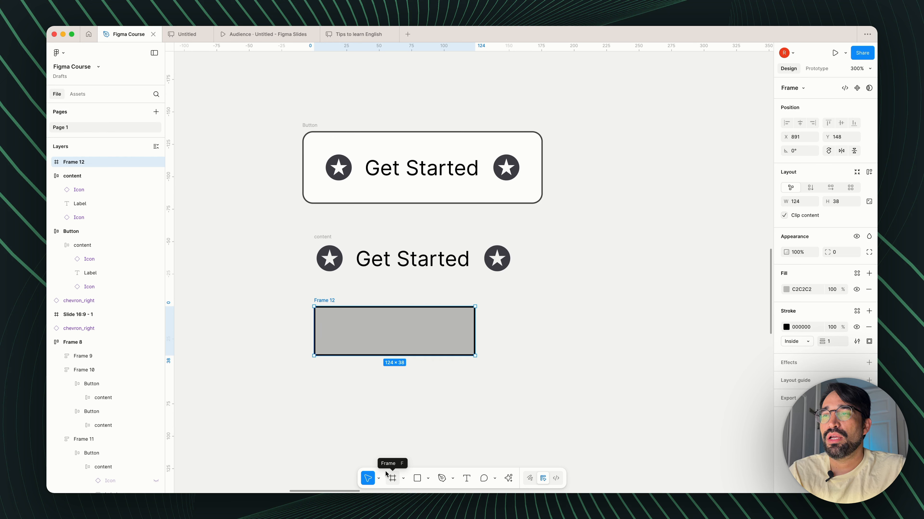
left_click(396, 479)
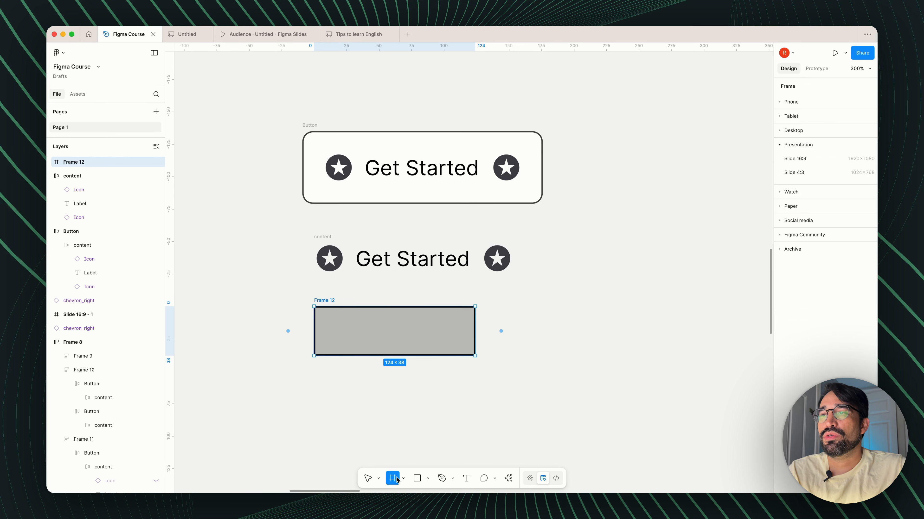
left_click_drag(310, 387, 431, 427)
key("Delete")
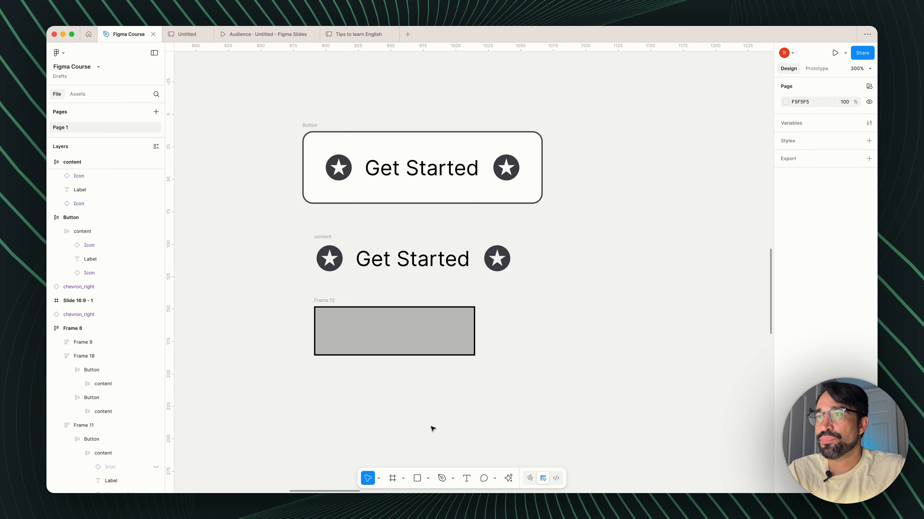
left_click(407, 331)
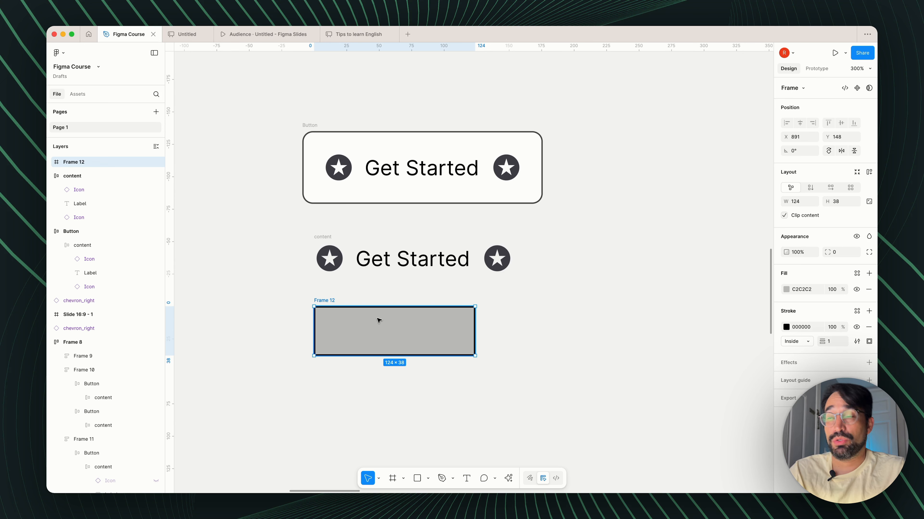
Step: Copy the first star icon of the content frame and place it below Frame 12, aligned with its left edge
left_click(340, 266)
right_click(334, 371)
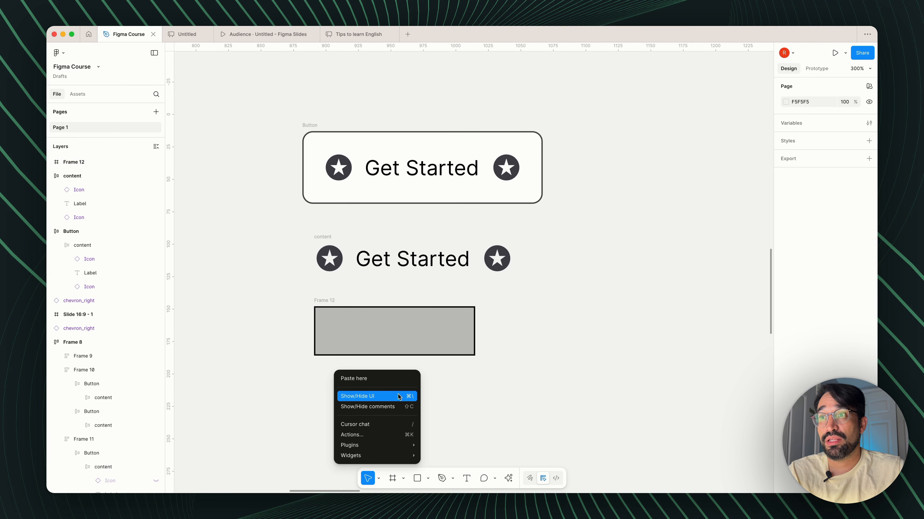
left_click(389, 379)
left_click_drag(364, 402, 337, 396)
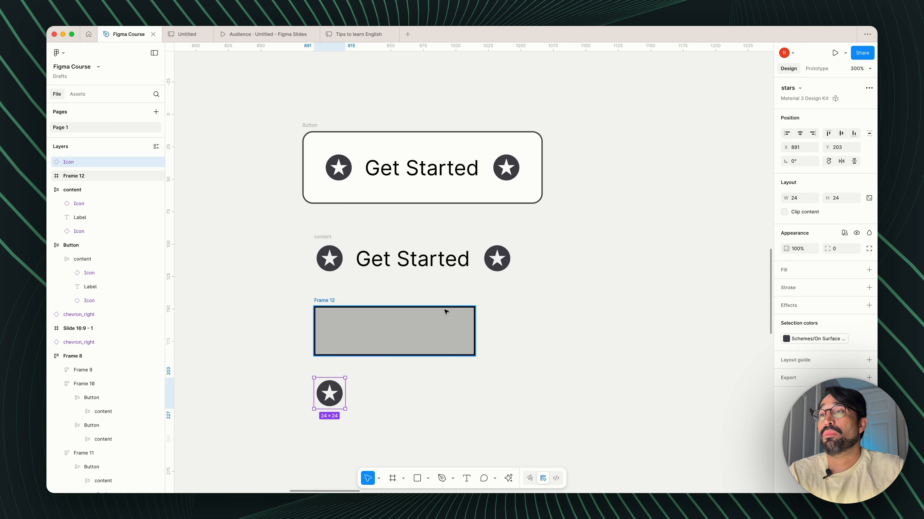
Step: Copy the "Get Started" label from the content copy and place it beside the loose star icon below Frame 12
left_click(429, 264)
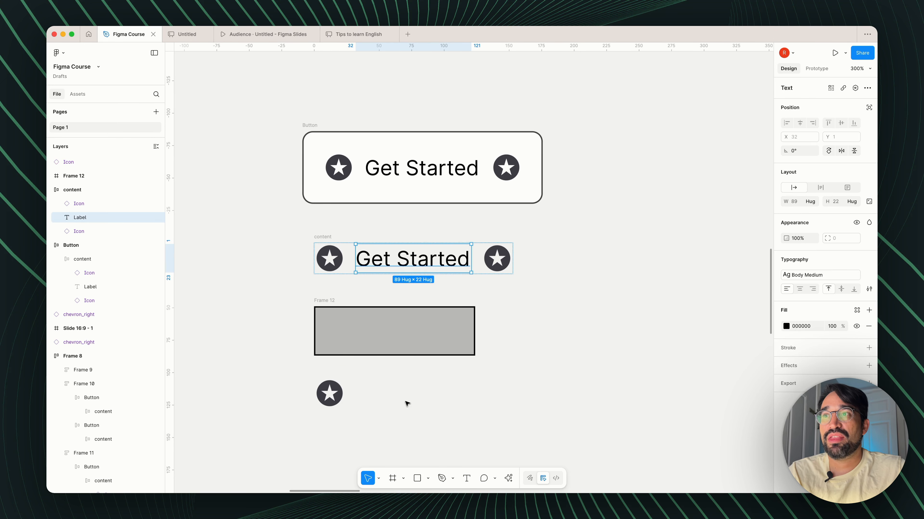
left_click(398, 384)
right_click(410, 393)
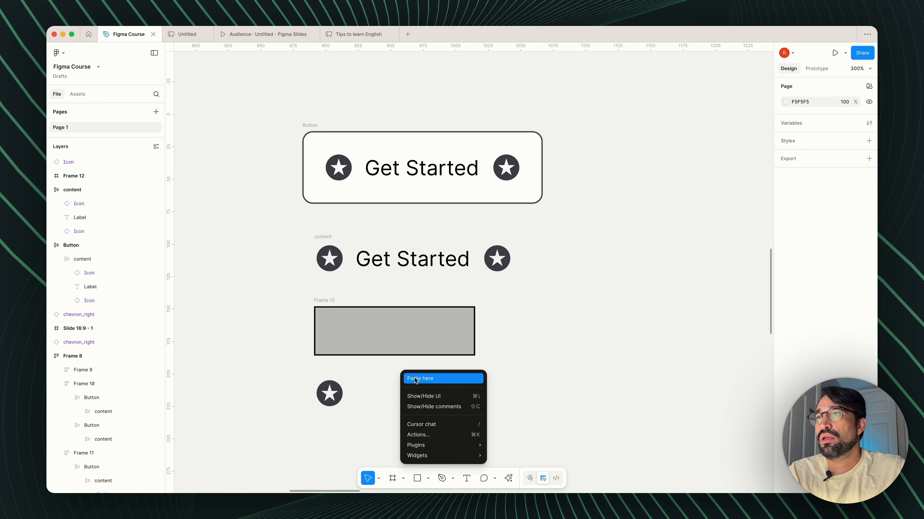
left_click(416, 381)
left_click_drag(419, 402, 376, 394)
Step: Change the text of the pasted label to "Button Label"
double_click(374, 391)
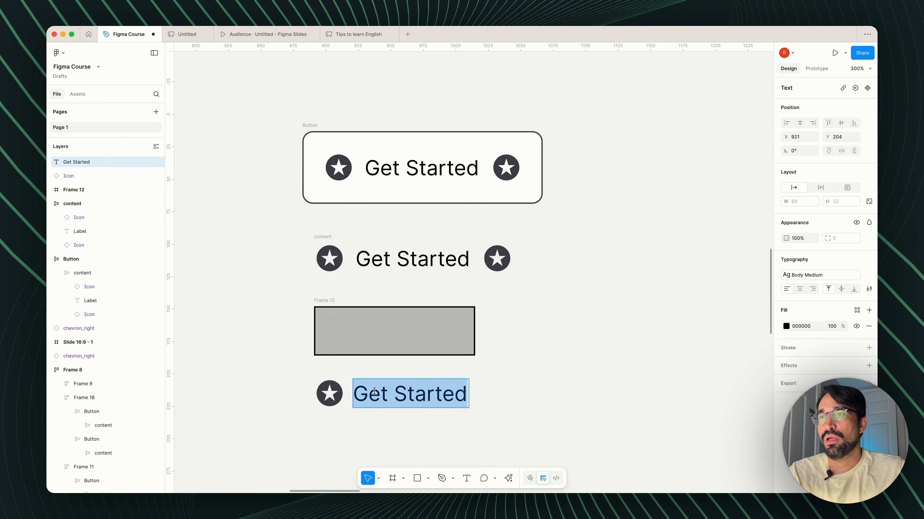
type("Butrton")
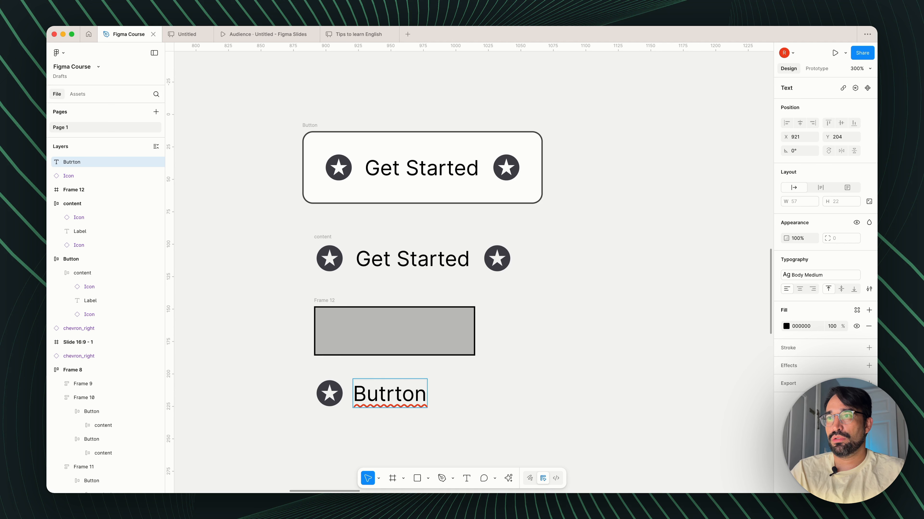
key("alt+BackSpace")
type("N")
key("BackSpace")
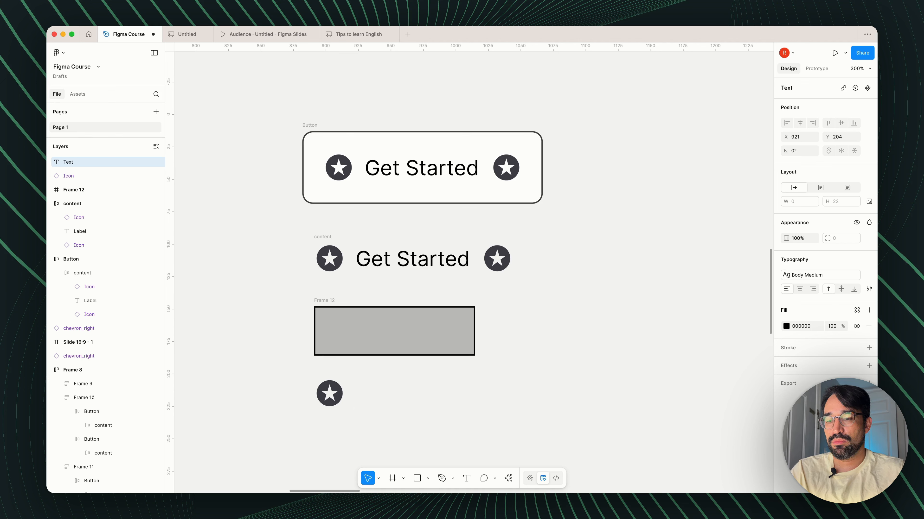
type("Button Lebel")
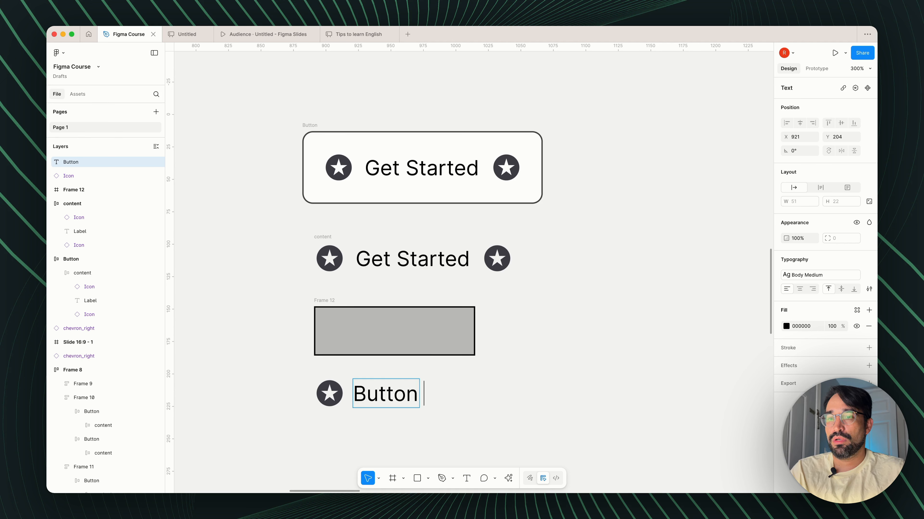
key("BackSpace")
key("BackSpace")
key("BackSpace")
key("BackSpace")
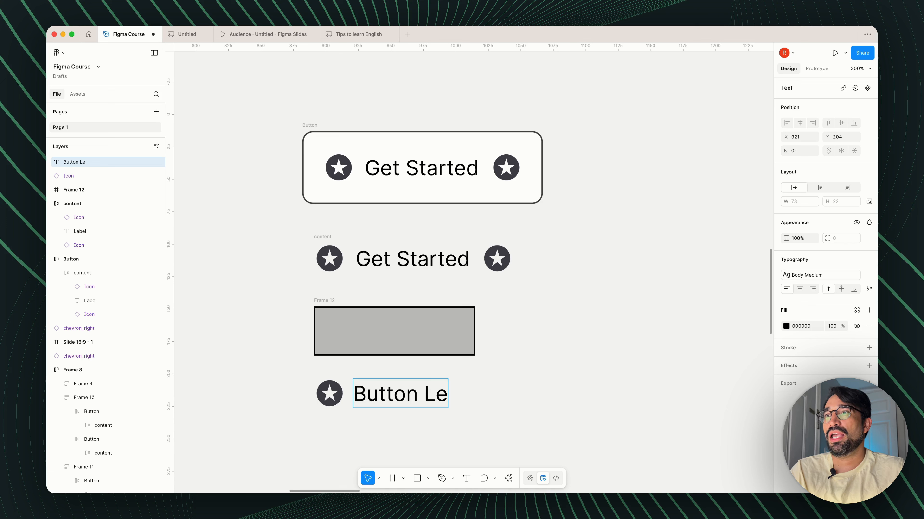
type("abel")
key("Escape")
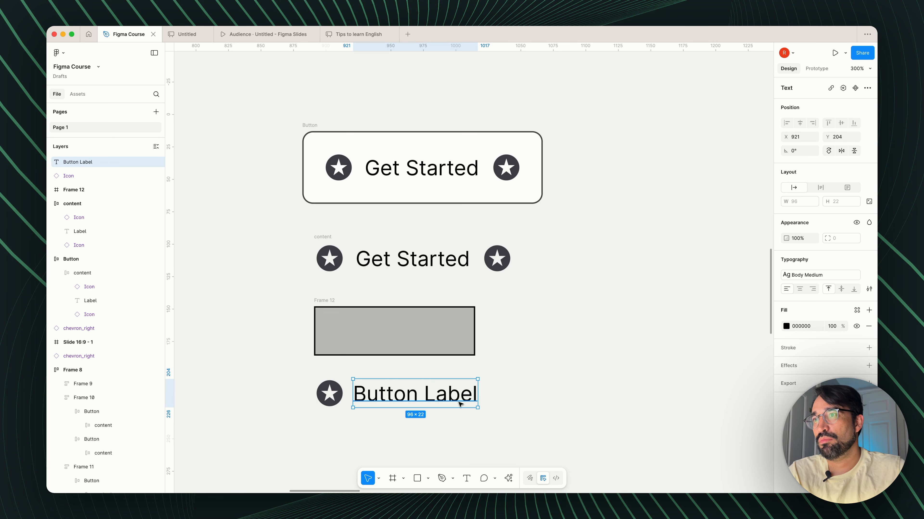
key("Escape")
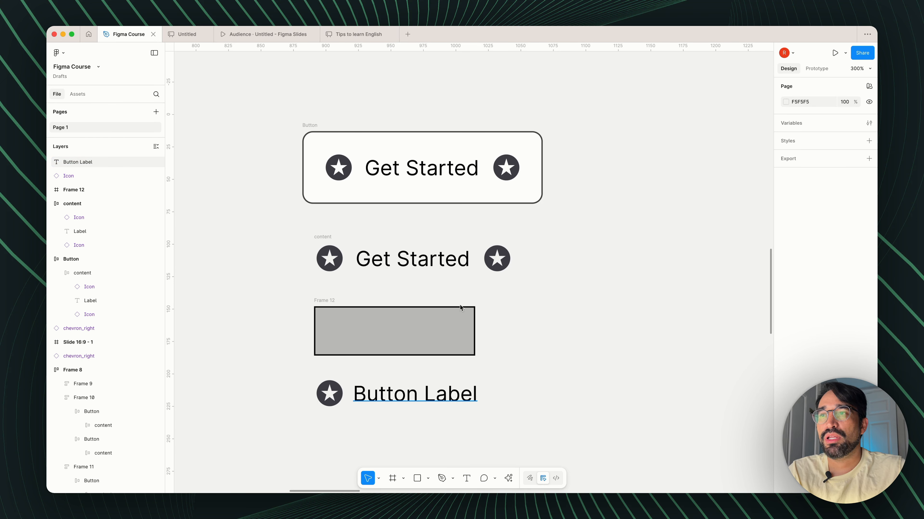
left_click(336, 405)
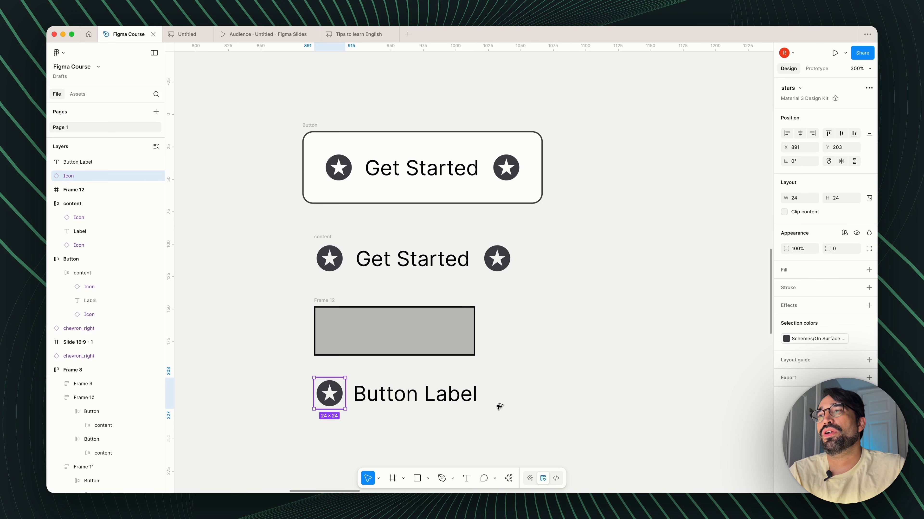
left_click_drag(496, 404, 509, 402)
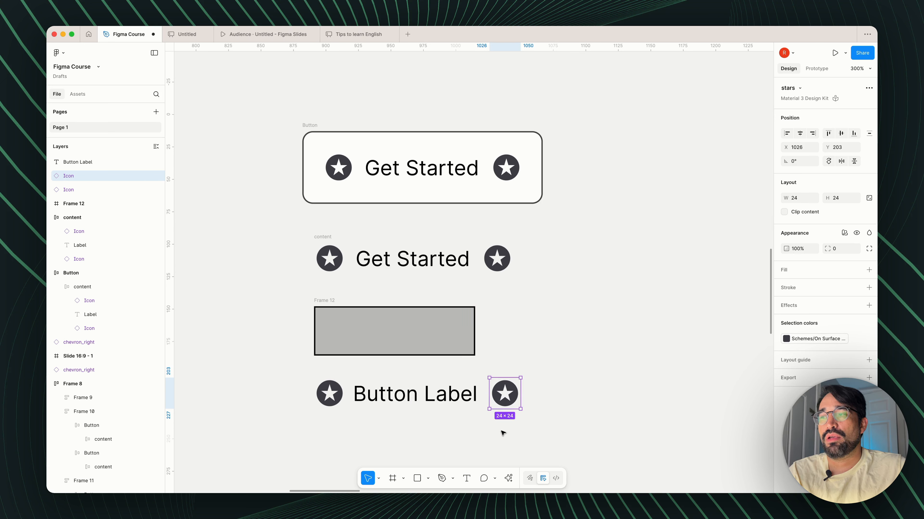
key("Delete")
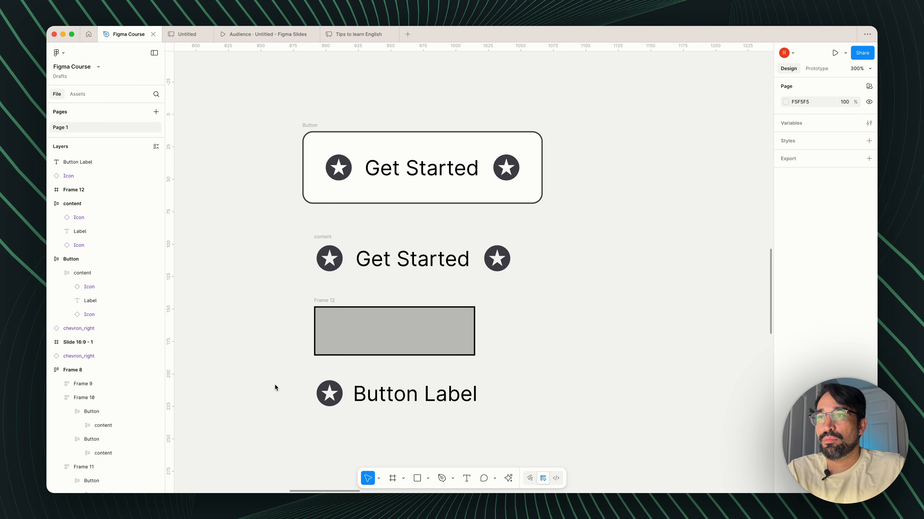
left_click(338, 400)
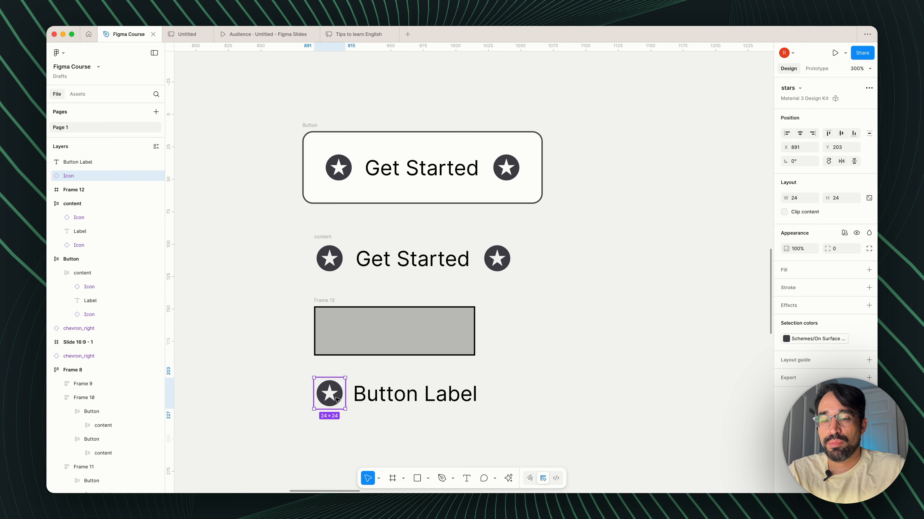
key("super+d")
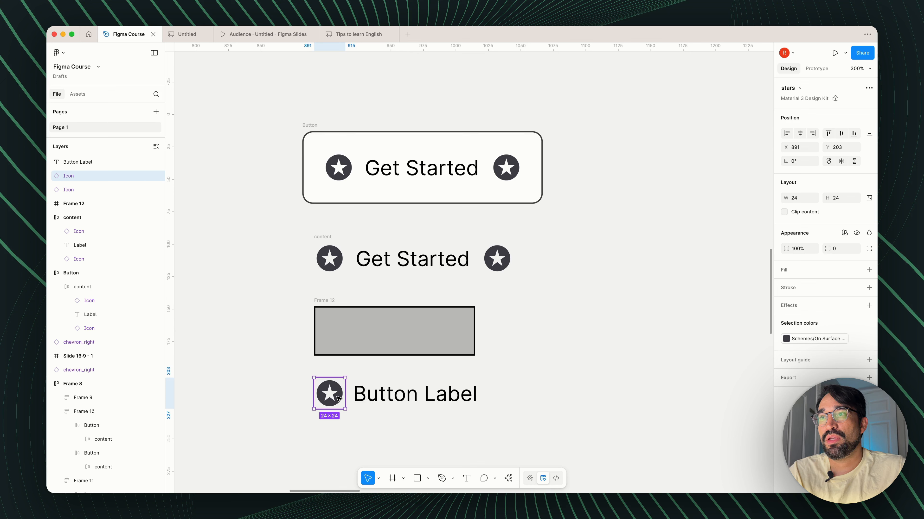
left_click_drag(338, 399, 521, 405)
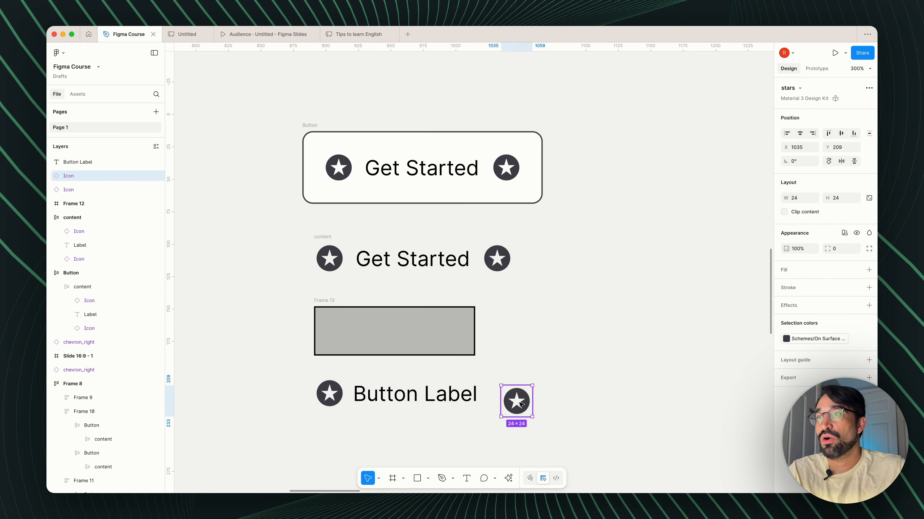
key("Delete")
Step: Duplicate the star icon and place the copy just after the Button Label text
left_click(334, 398)
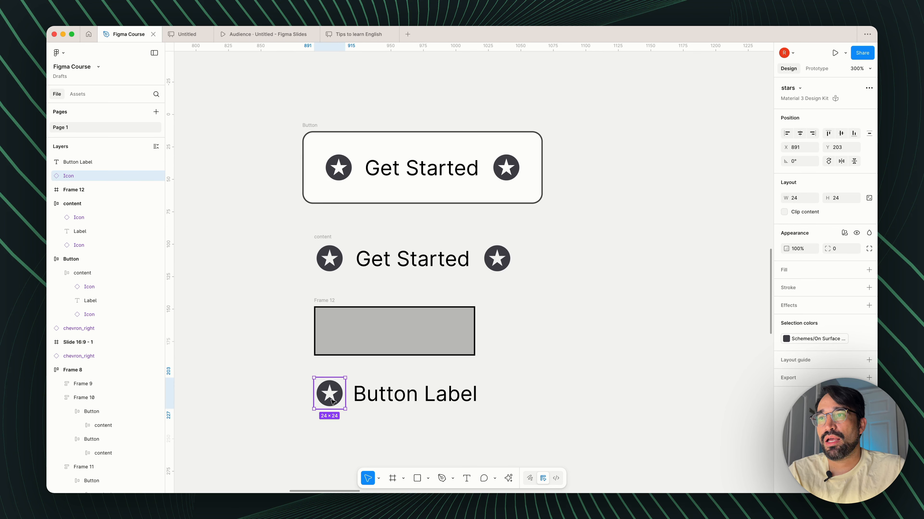
left_click_drag(332, 402, 505, 395, "alt")
left_click(463, 438)
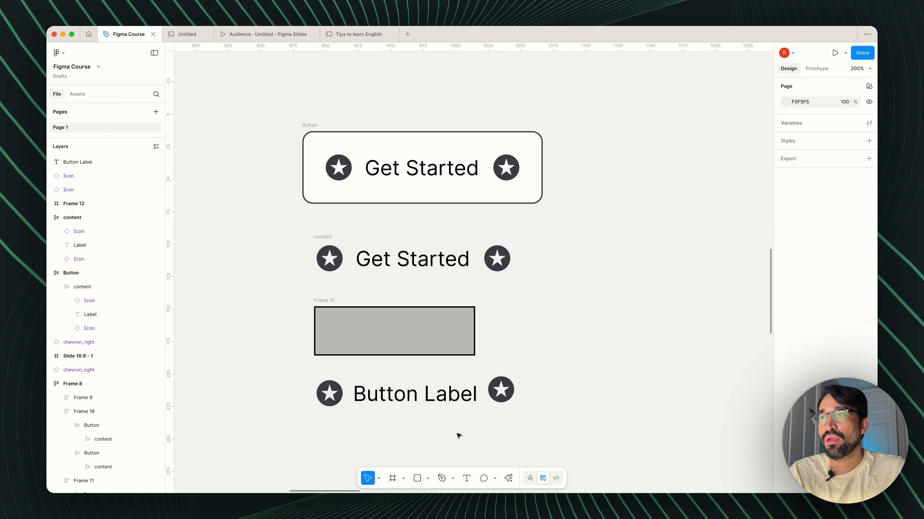
Step: Spread the loose icons and label apart, and place the first icon and Button Label inside Frame 12, the label at about X 28, Y 9
left_click_drag(456, 401, 464, 427)
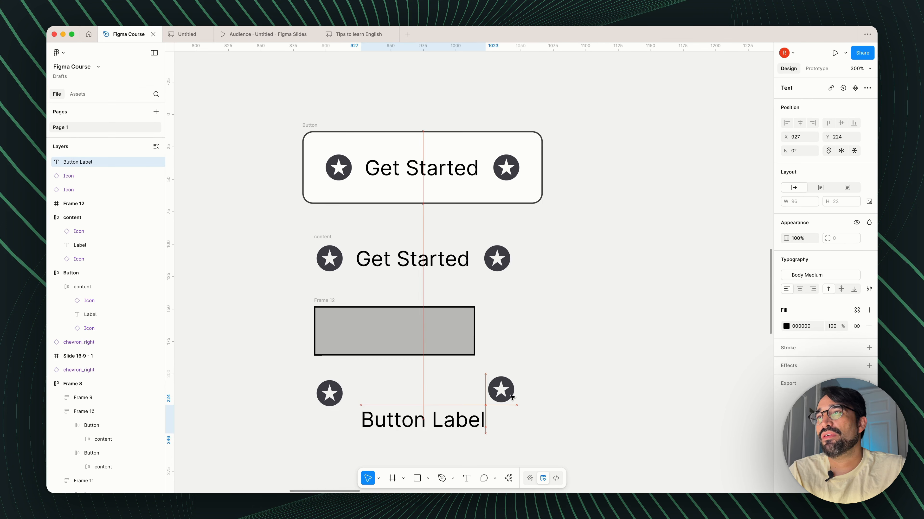
left_click_drag(501, 394, 513, 399)
left_click_drag(320, 393, 304, 406)
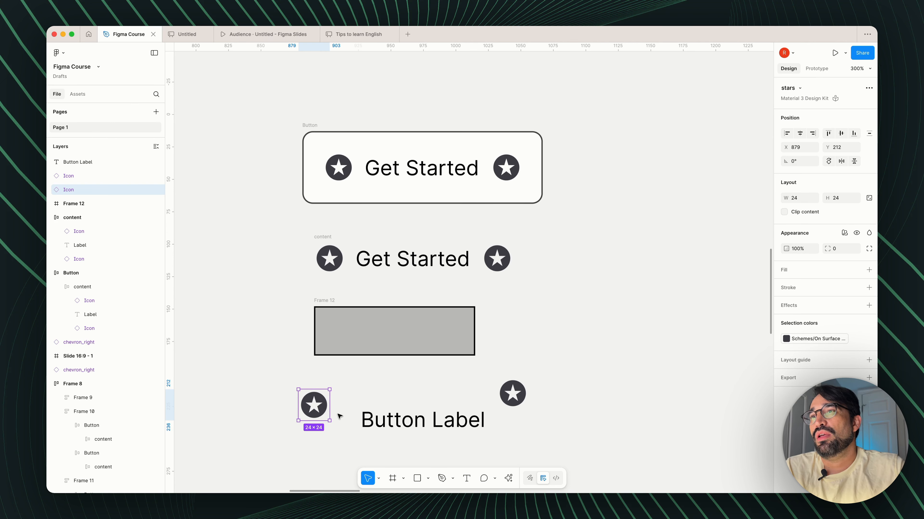
left_click_drag(340, 348, 340, 331)
left_click_drag(406, 421, 396, 334)
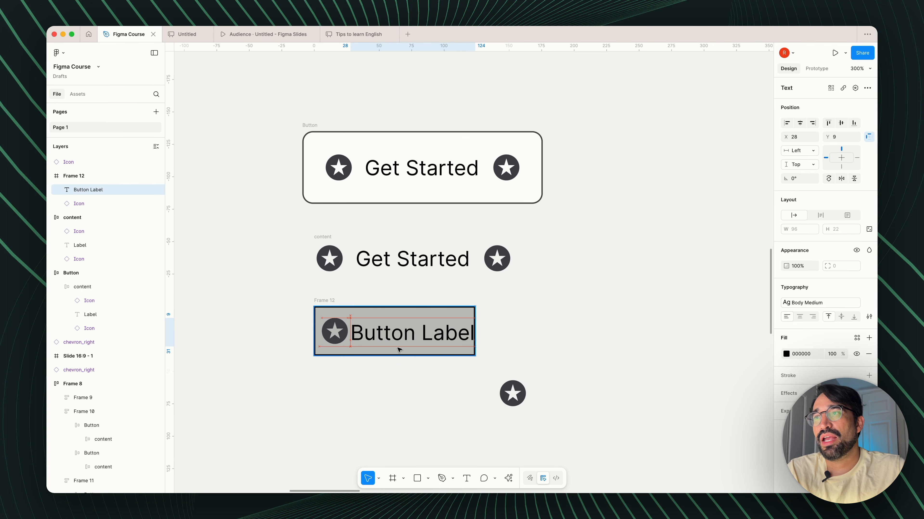
Step: Widen Frame 12 to about 163 and move the remaining star icon into it, after the label
left_click(329, 300)
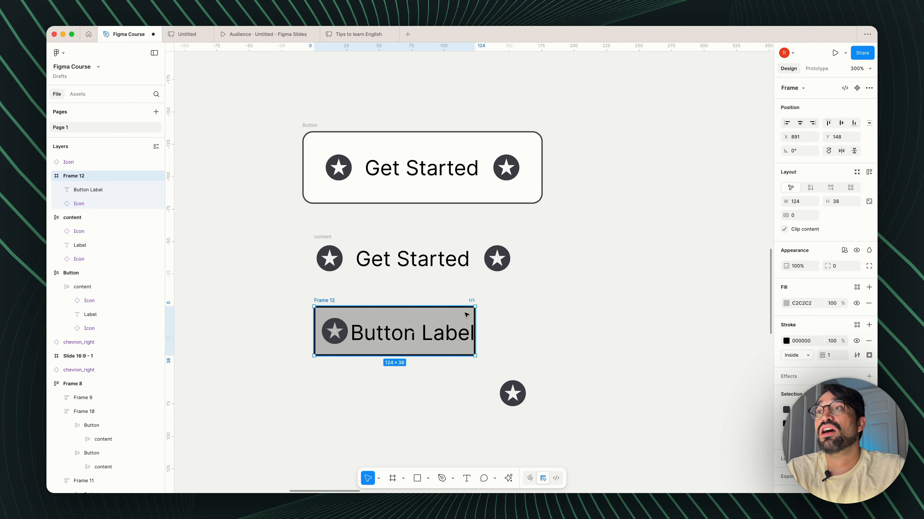
left_click_drag(480, 312, 530, 313)
left_click(511, 406)
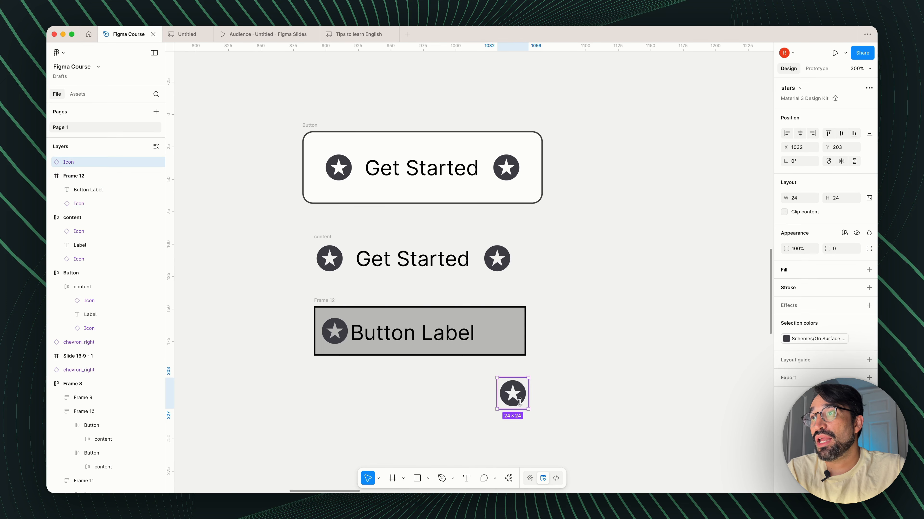
left_click_drag(504, 329, 498, 353)
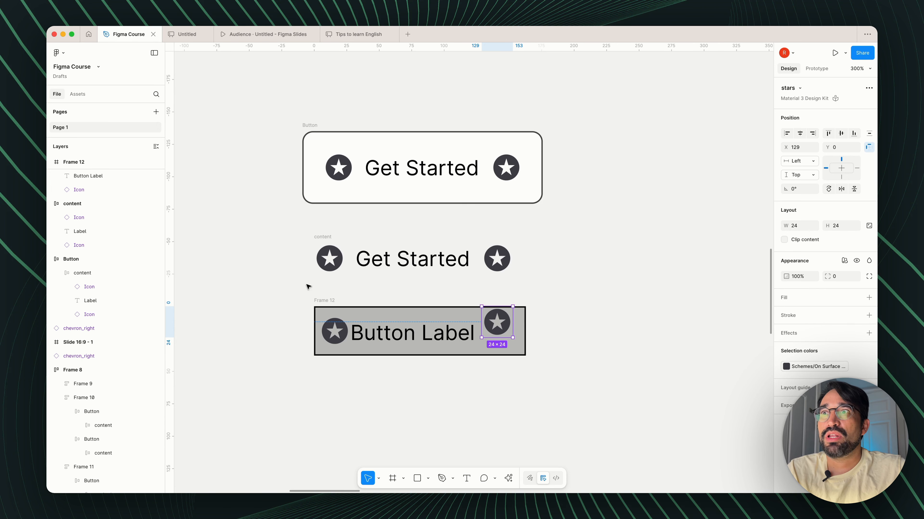
Step: Rename Frame 12 as Content
double_click(318, 301)
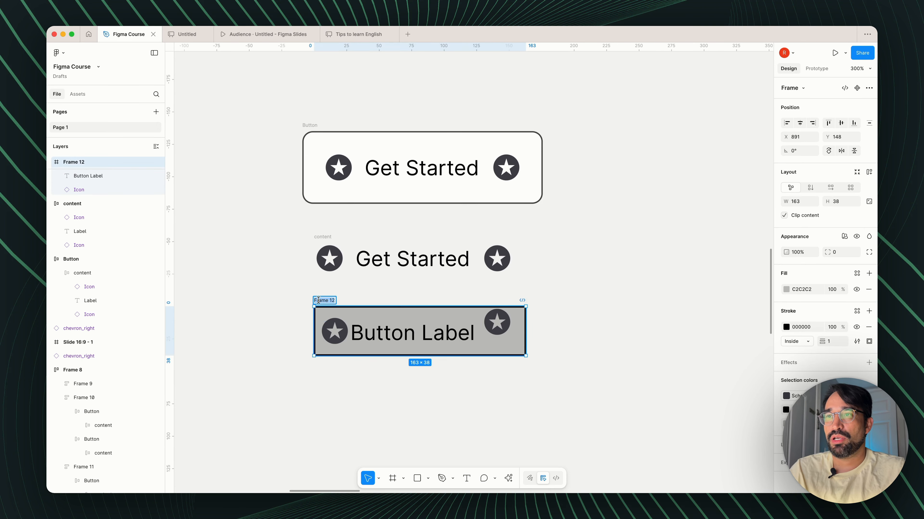
type("C")
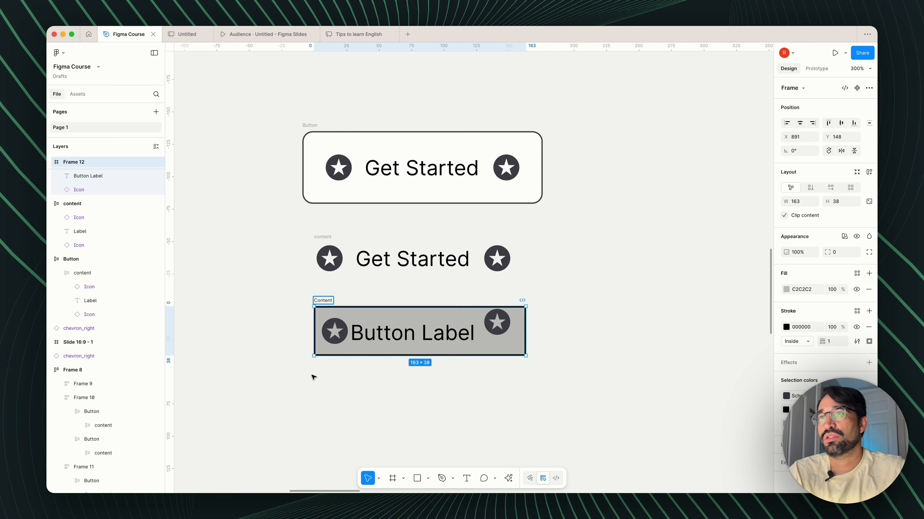
type("ontent")
left_click(319, 291)
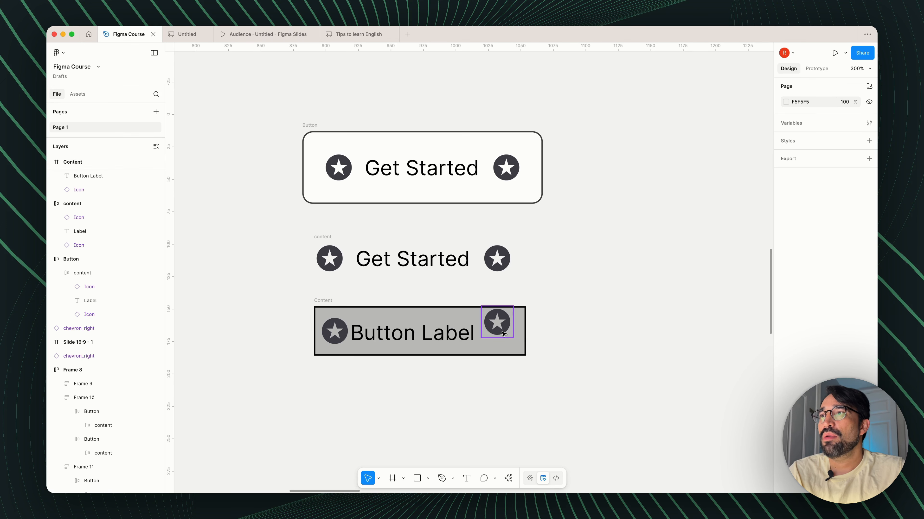
Step: Reposition the second icon at about X 137, Y 14 in the Content frame and apply auto layout to the frame
left_click_drag(489, 327, 498, 345)
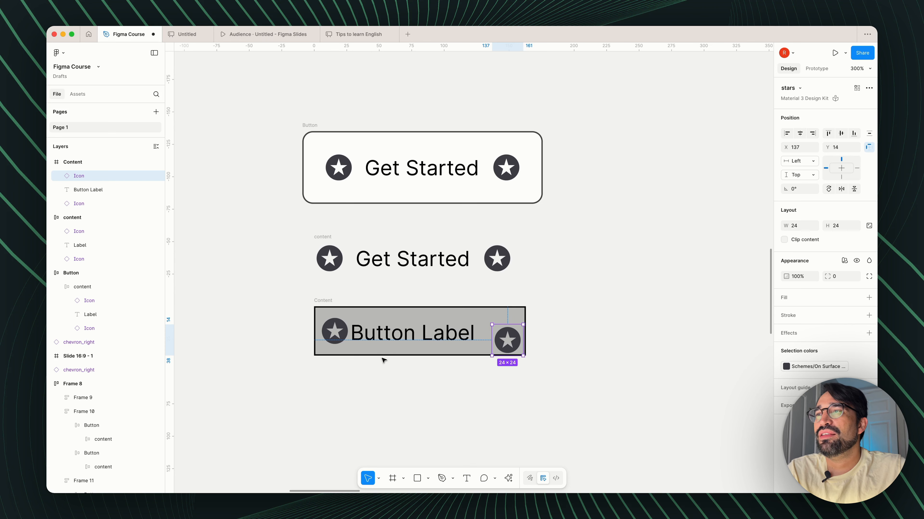
left_click(328, 308)
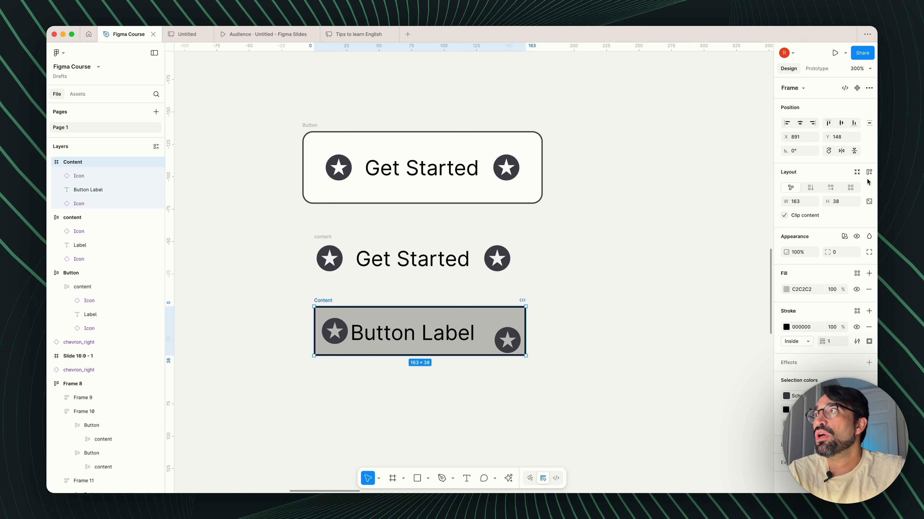
left_click(868, 172)
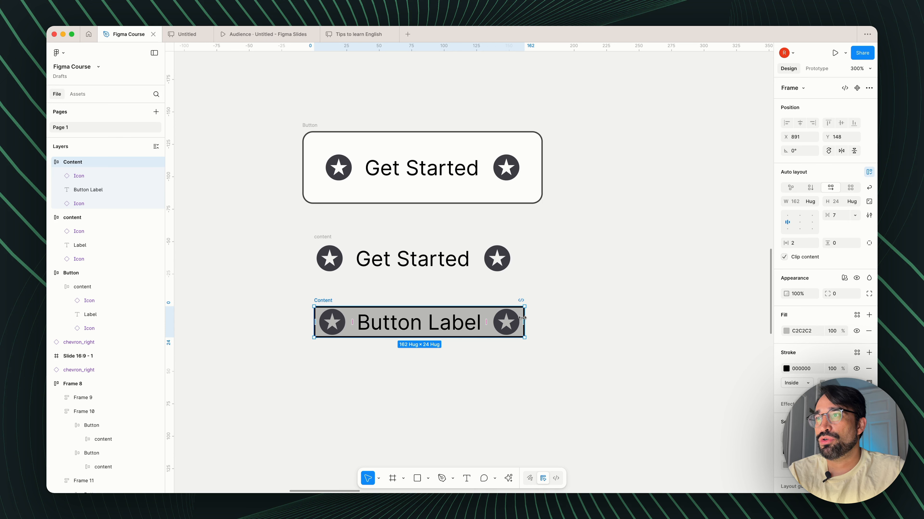
Step: Enlarge the auto layout Content frame to about 315 × 90 and align its contents to the right
left_click_drag(522, 317, 722, 329)
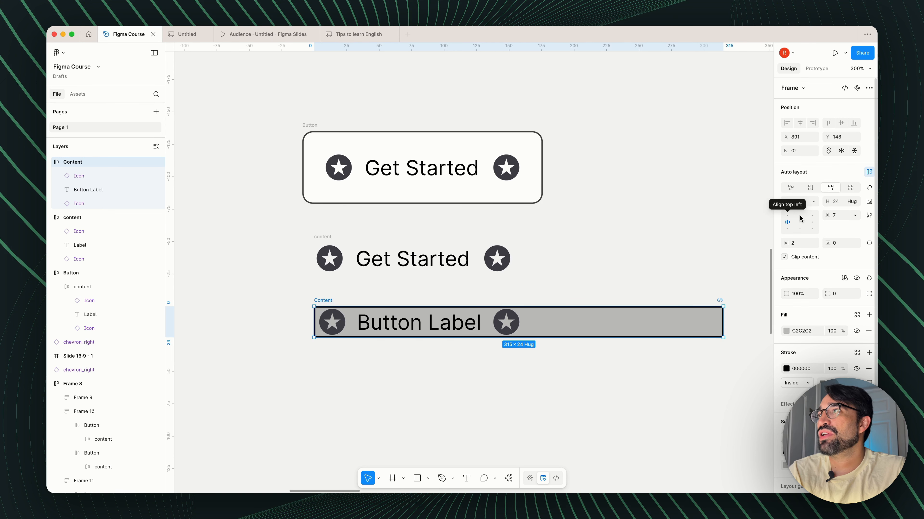
left_click(812, 223)
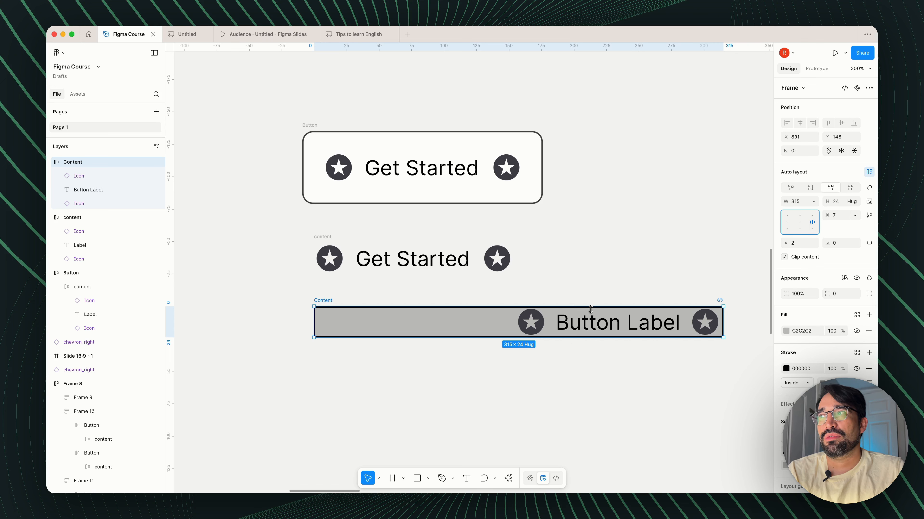
left_click_drag(499, 348, 499, 402)
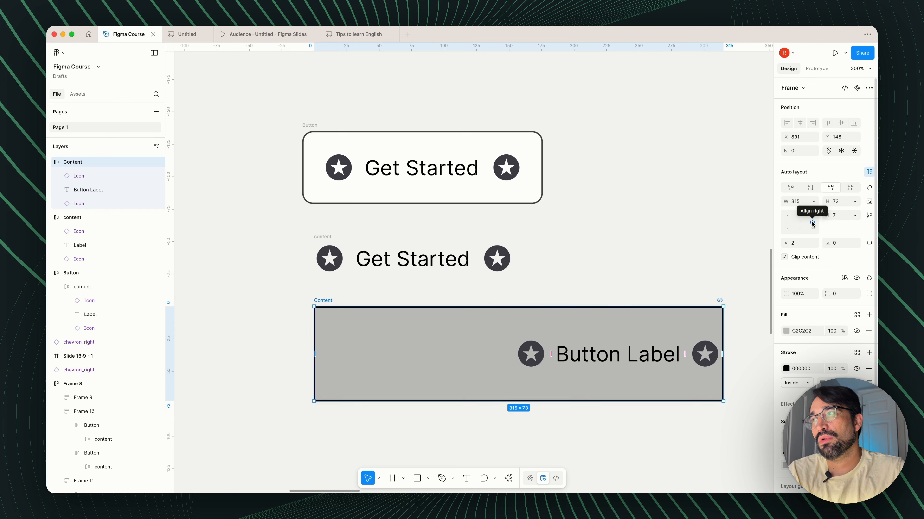
left_click_drag(490, 403, 465, 432)
left_click_drag(473, 353, 462, 423)
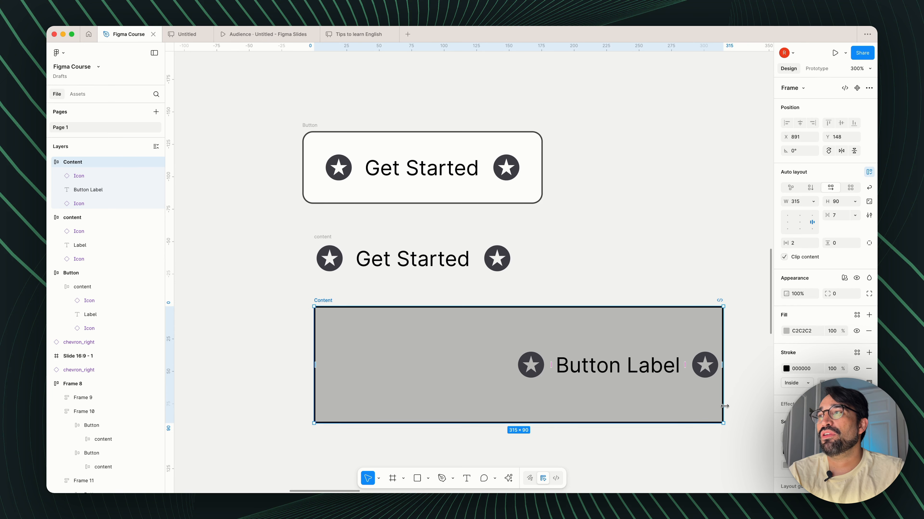
Step: Test the right alignment by narrowing the Content frame to about 157 and widening it again to about 261
left_click_drag(600, 399, 517, 395)
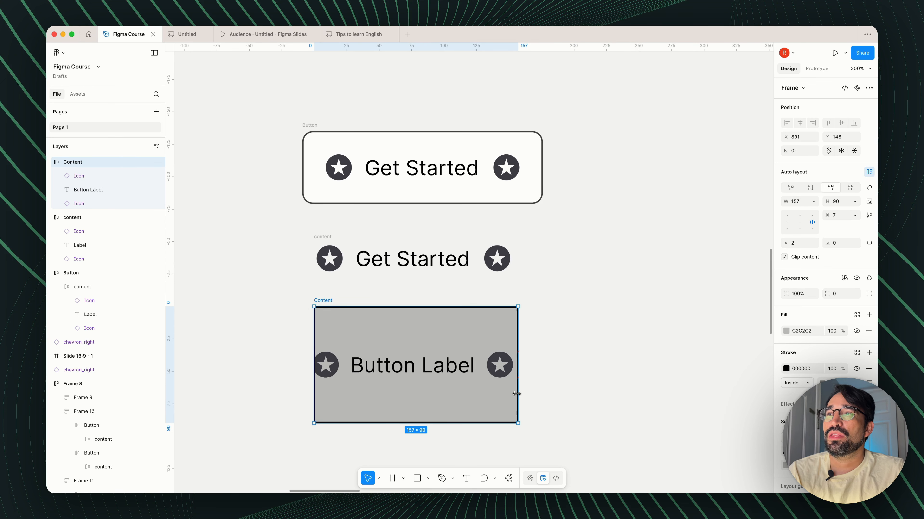
left_click_drag(674, 407, 562, 388)
left_click_drag(653, 389, 653, 389)
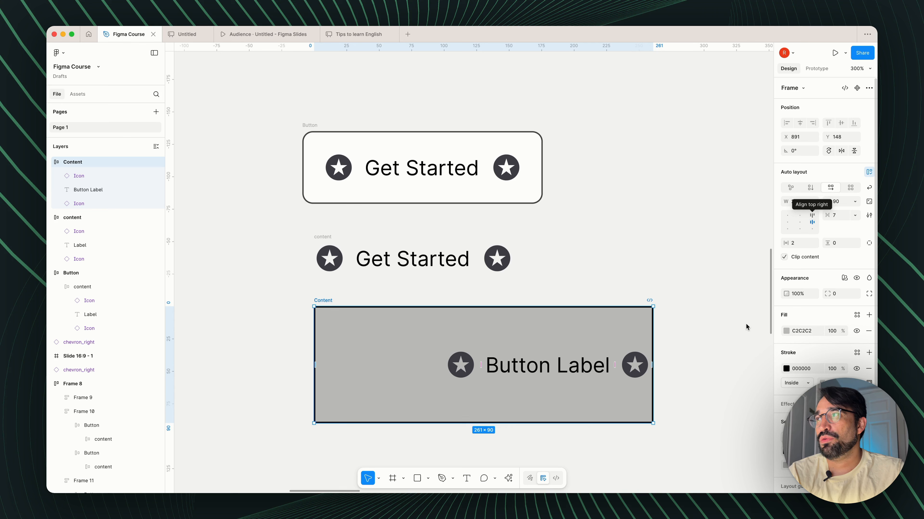
Step: Try top-right alignment for the Content frame's contents and set them to center alignment
left_click(811, 215)
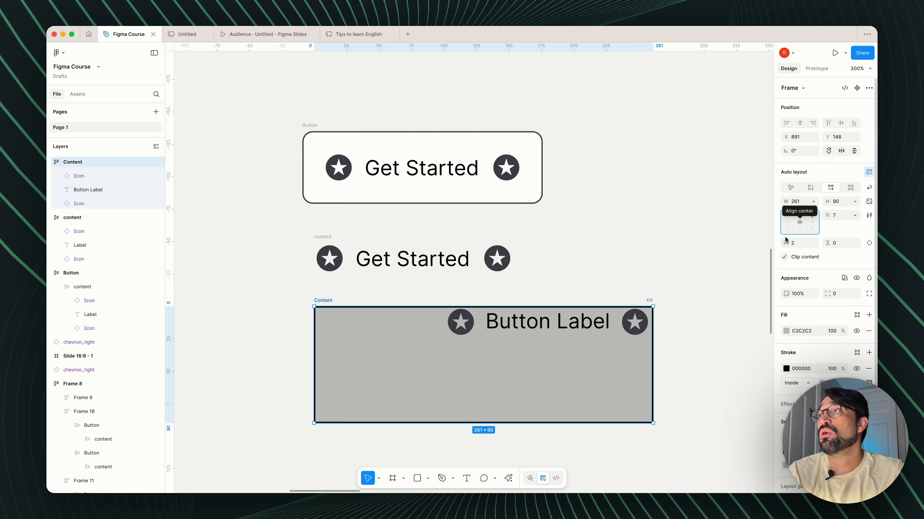
left_click(799, 222)
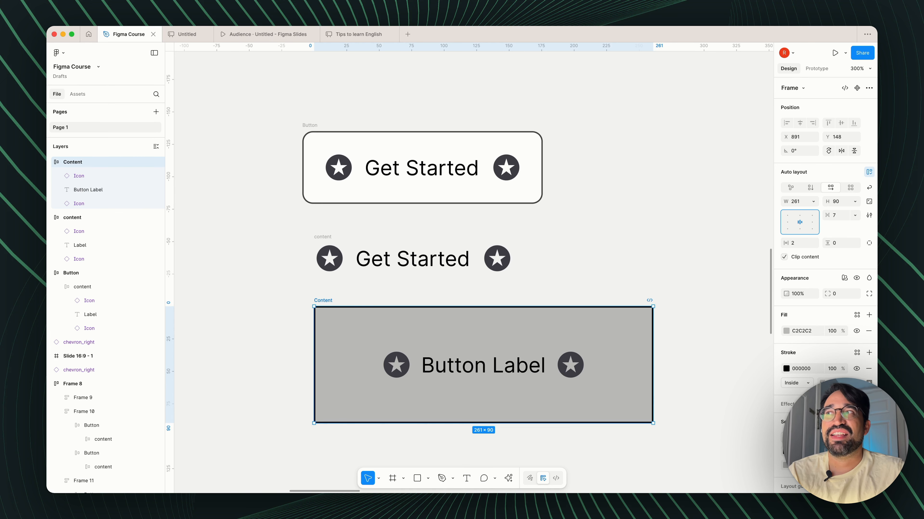
scroll(408, 387, "down", 2)
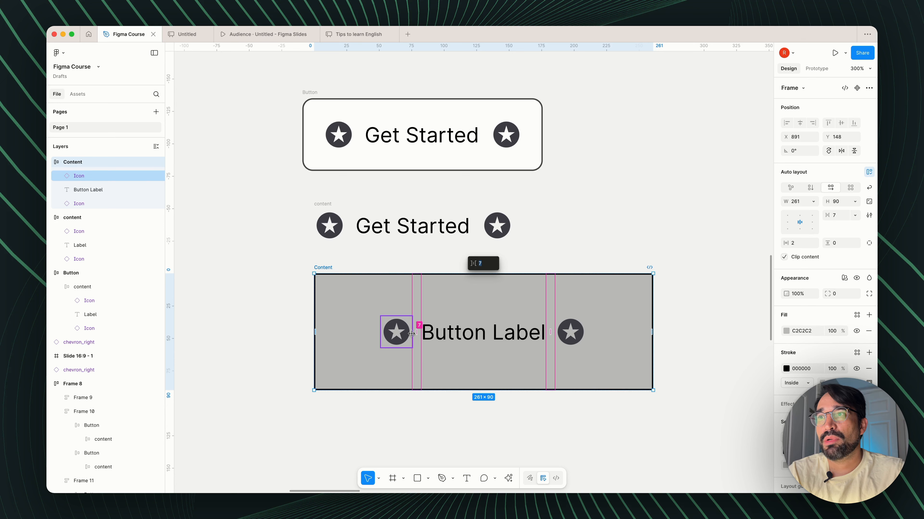
Step: Duplicate the first icon in the Content frame and test gaps of 8 and 16 between the items
left_click(389, 338)
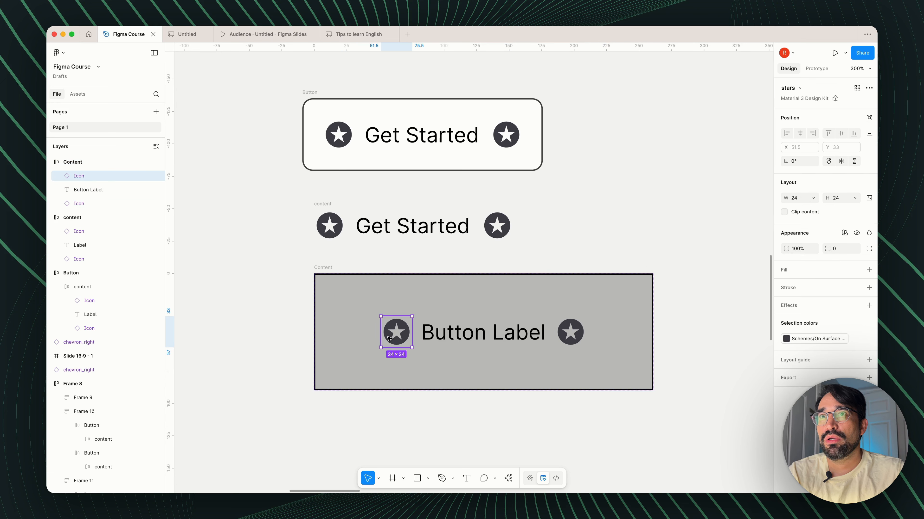
key("super+d")
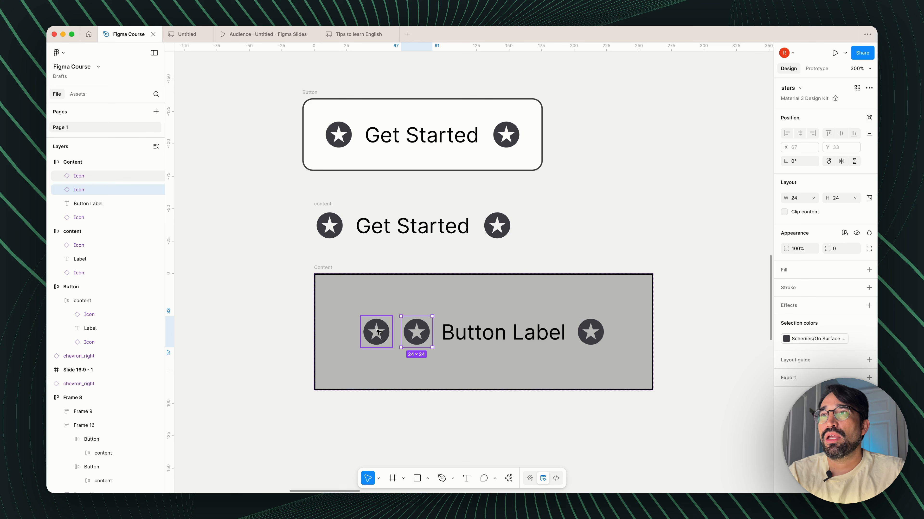
left_click(322, 269)
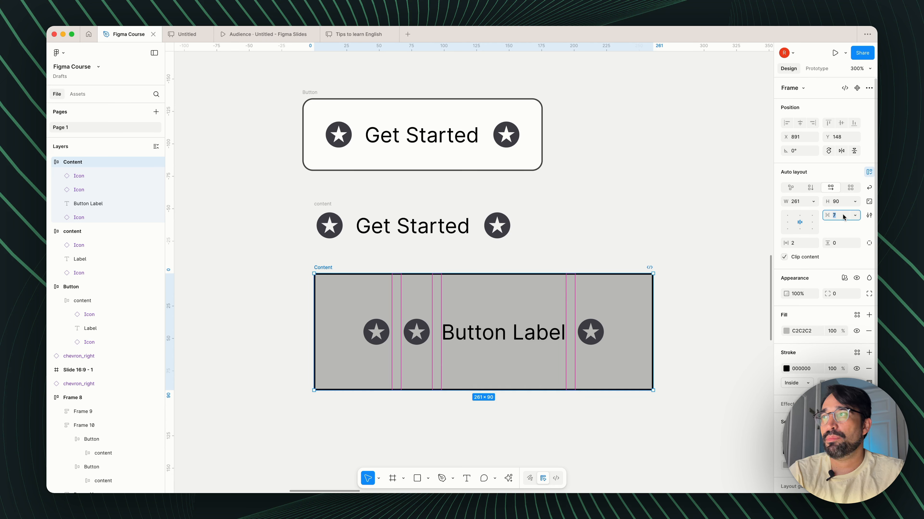
key("Tab")
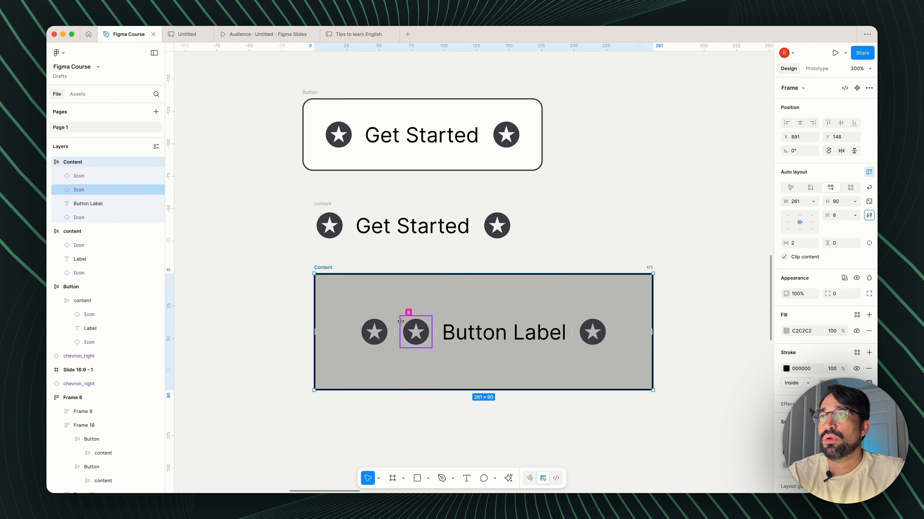
left_click(838, 215)
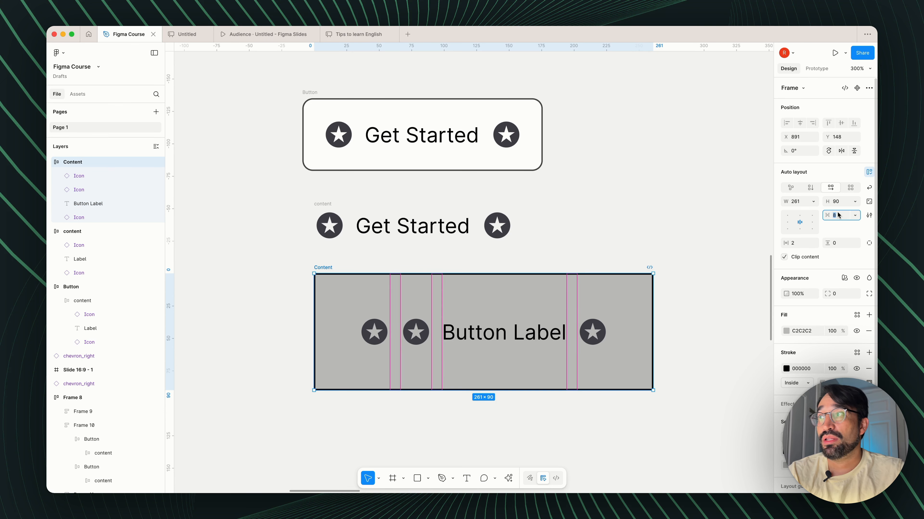
type("16")
key("Tab")
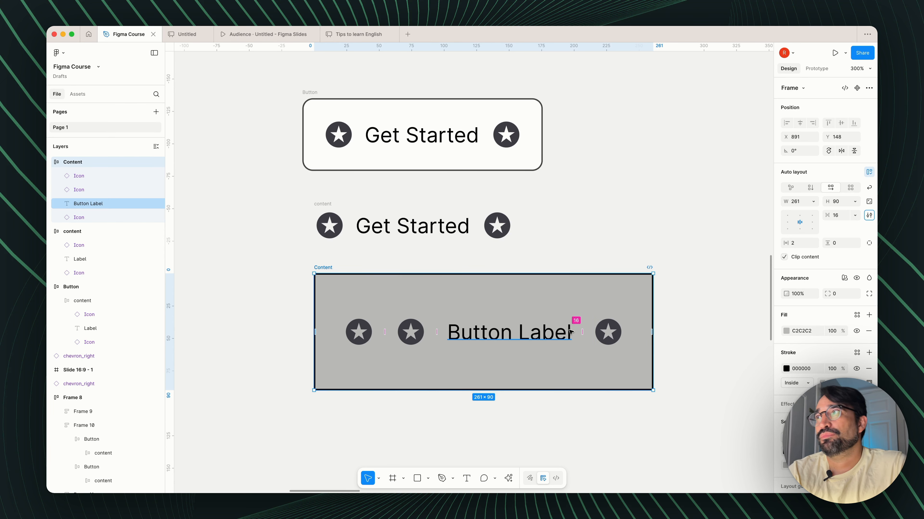
Step: Widen the Content frame to about 358 while testing Auto spacing, and return its items to centered alignment with a 16 gap
left_click_drag(324, 267, 312, 264)
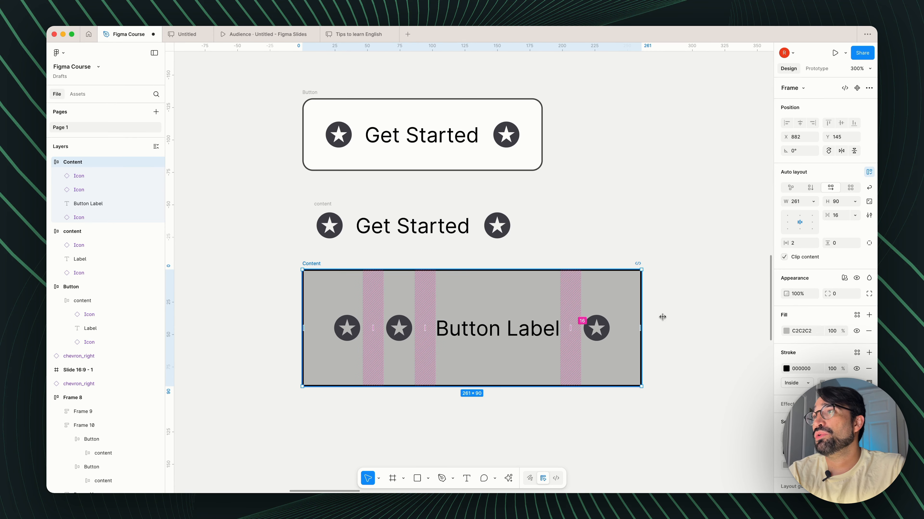
left_click_drag(642, 308, 748, 309)
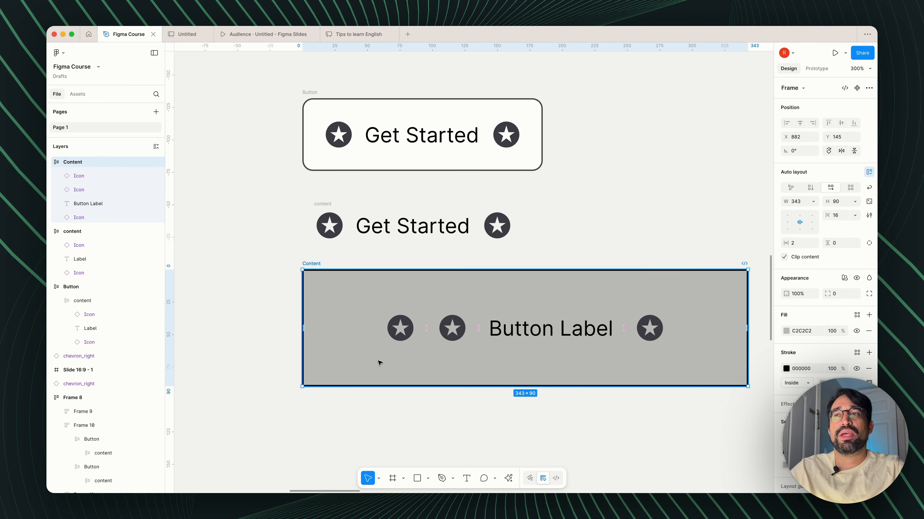
double_click(799, 224)
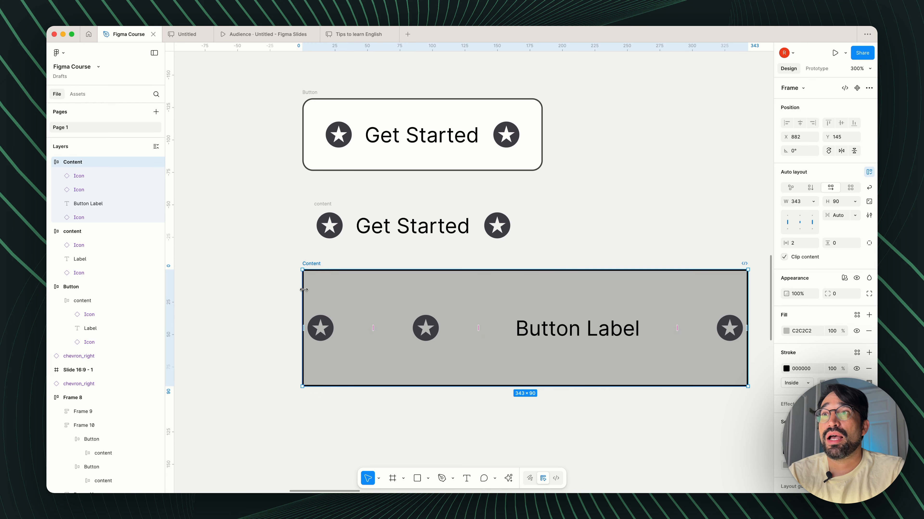
left_click_drag(301, 290, 283, 309)
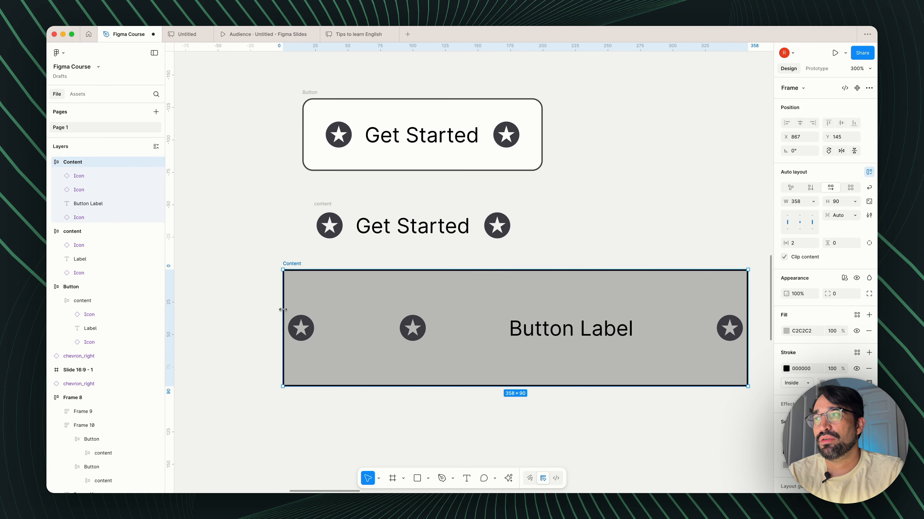
left_click(799, 222)
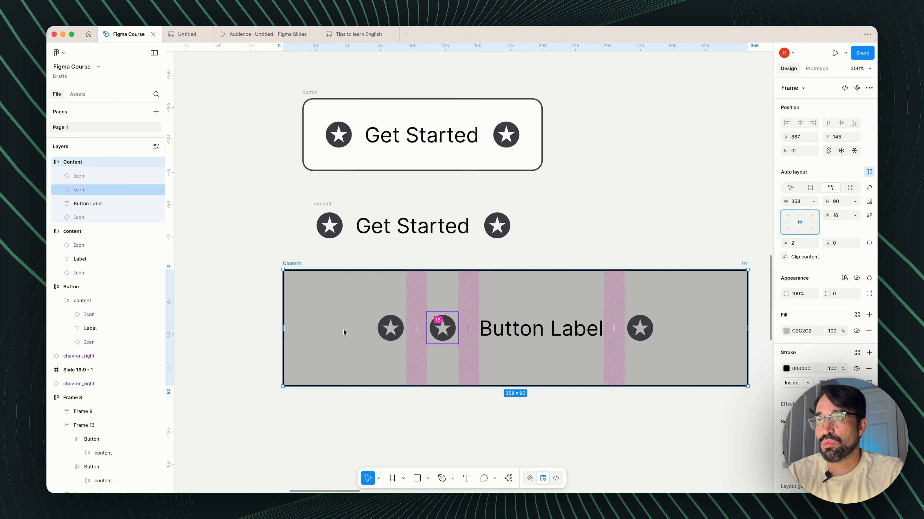
Step: Delete the extra first icon from the Content frame and set the gap between its items to 8
left_click(392, 330)
key("Delete")
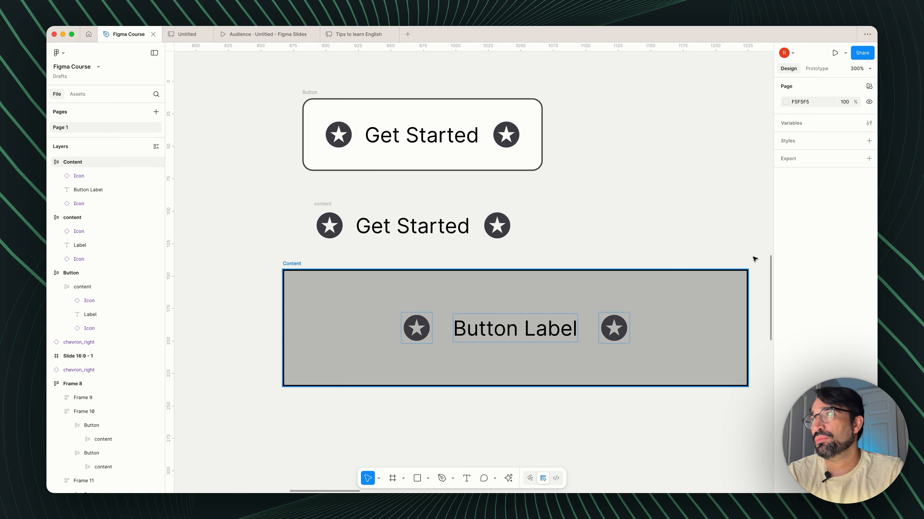
left_click(746, 271)
left_click(835, 218)
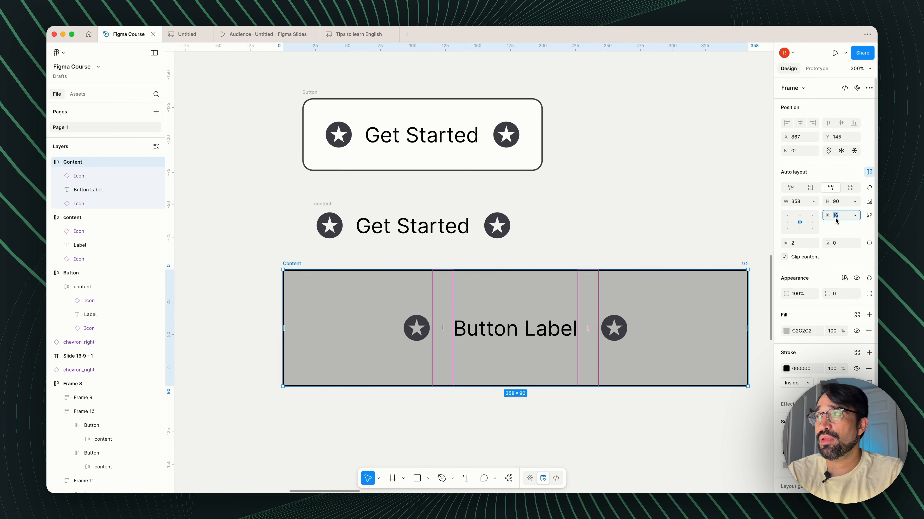
type("8")
key("Return")
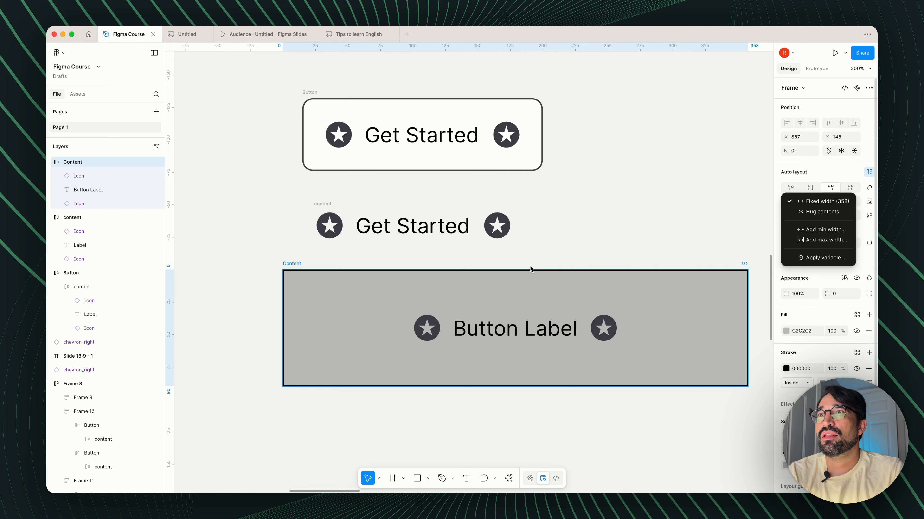
Step: Set the Content frame's width to hug contents and its horizontal padding to 0
left_click(823, 212)
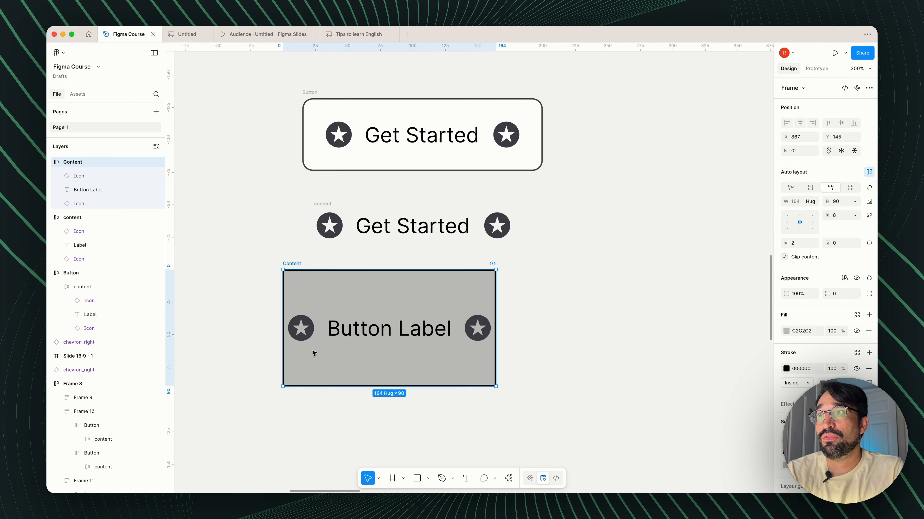
left_click(796, 246)
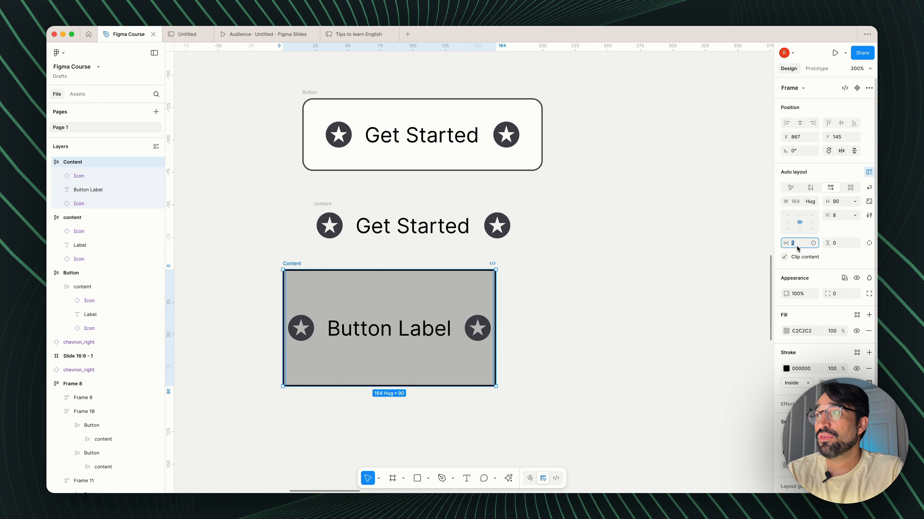
type("0")
key("Tab")
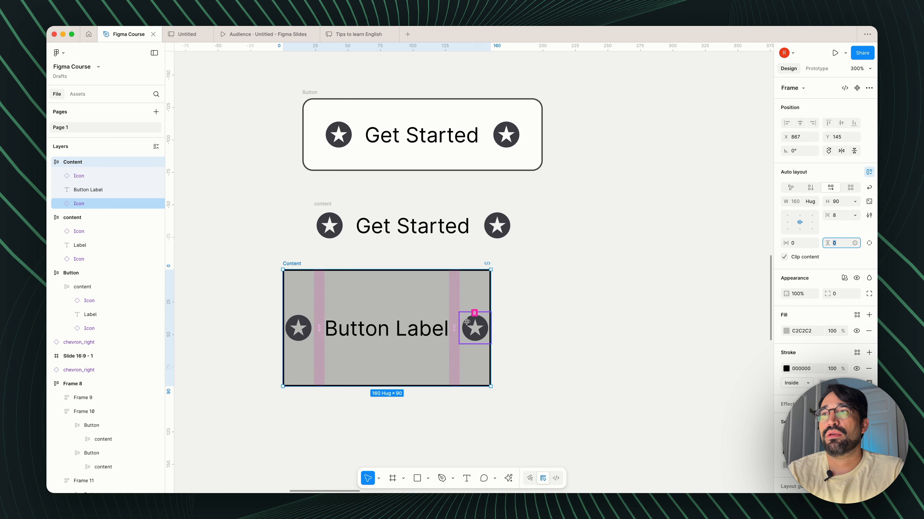
Step: Test the hug width by duplicating the last icon in the Content frame and deleting the copy
left_click(474, 327)
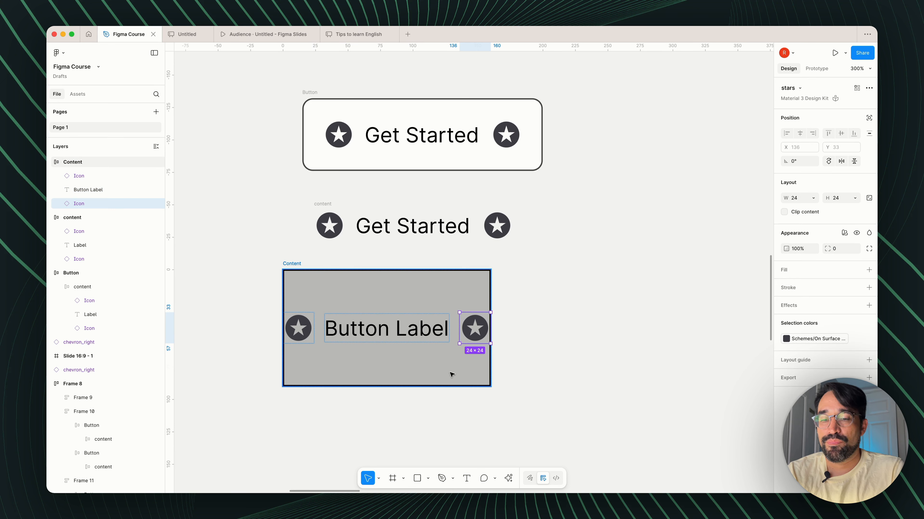
key("super+d")
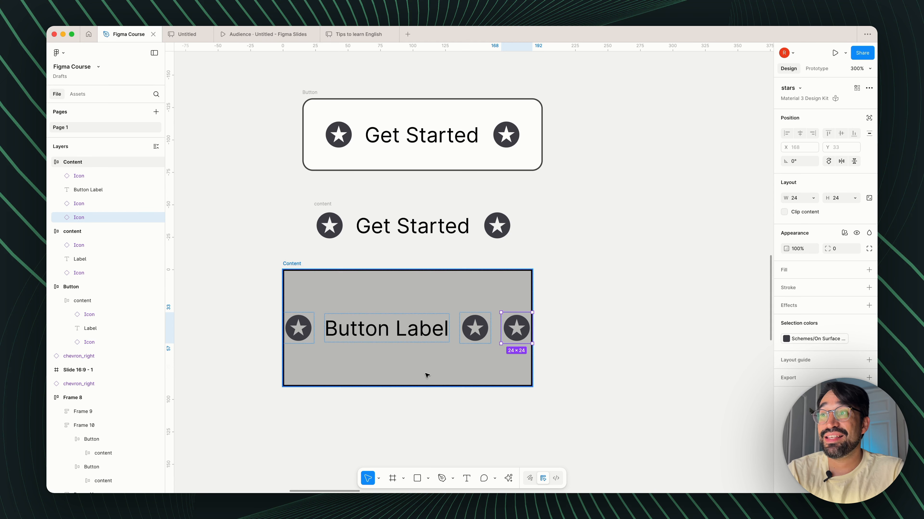
key("Delete")
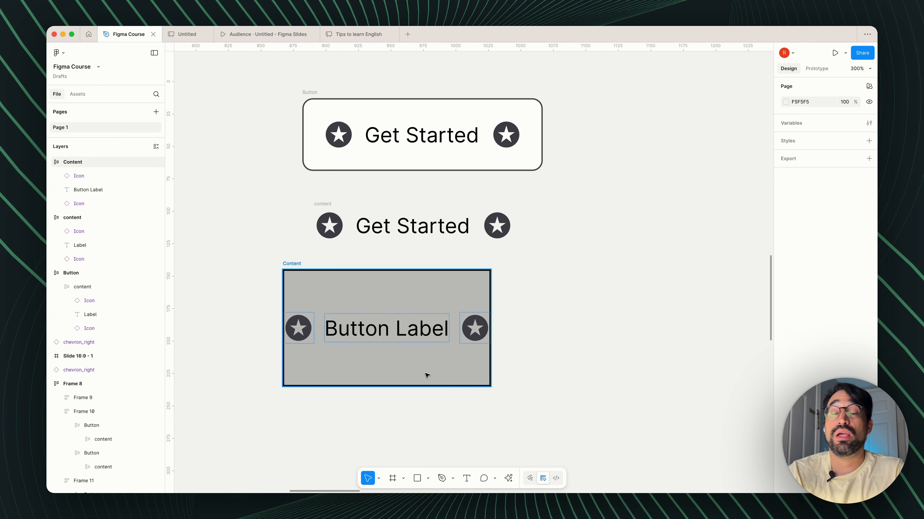
Step: Set the Content frame's height to hug contents and move the frame to about X 895, Y 160
left_click(300, 266)
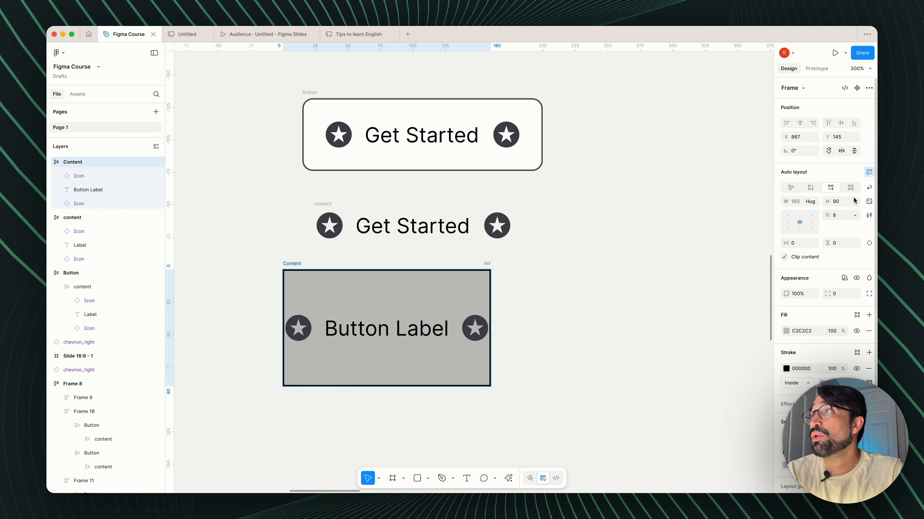
left_click(854, 203)
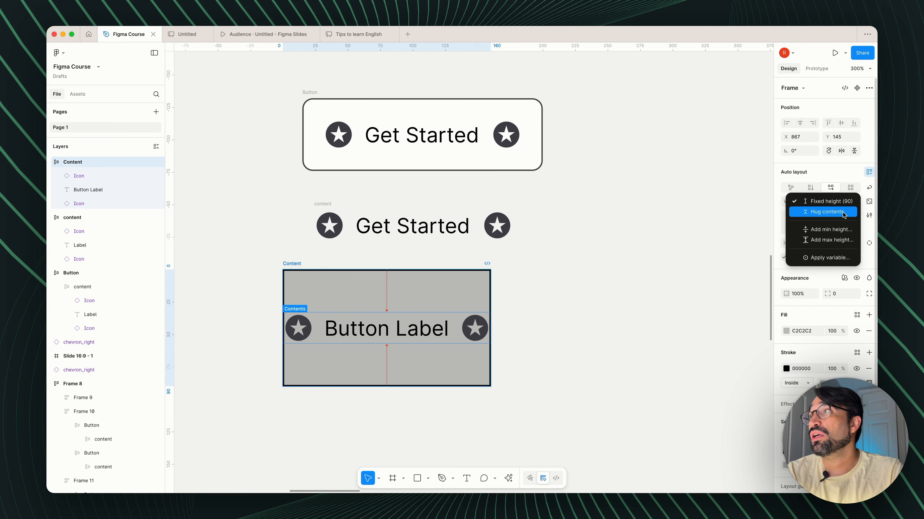
left_click(843, 214)
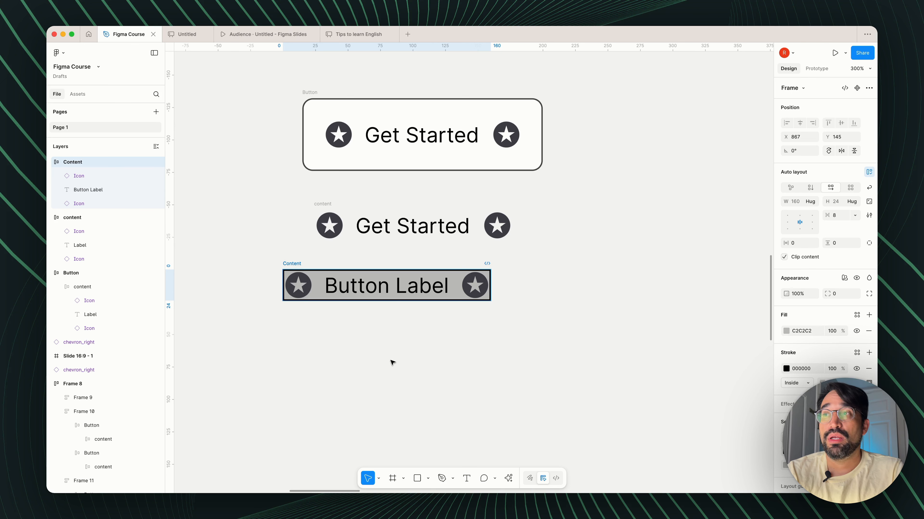
key("Escape")
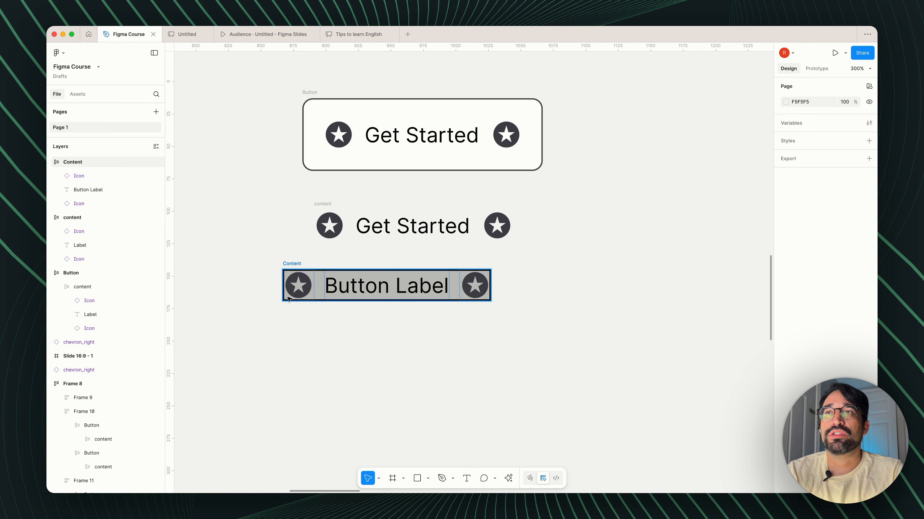
left_click_drag(301, 271, 333, 368)
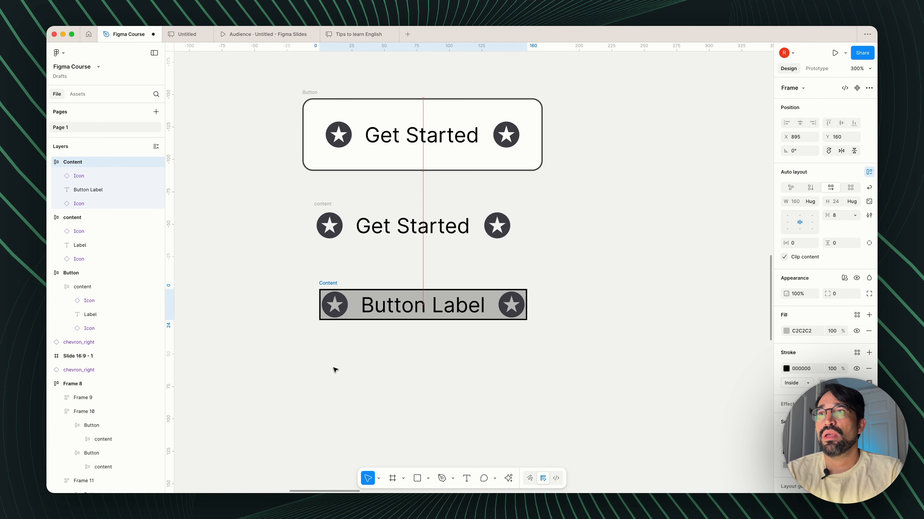
key("Escape")
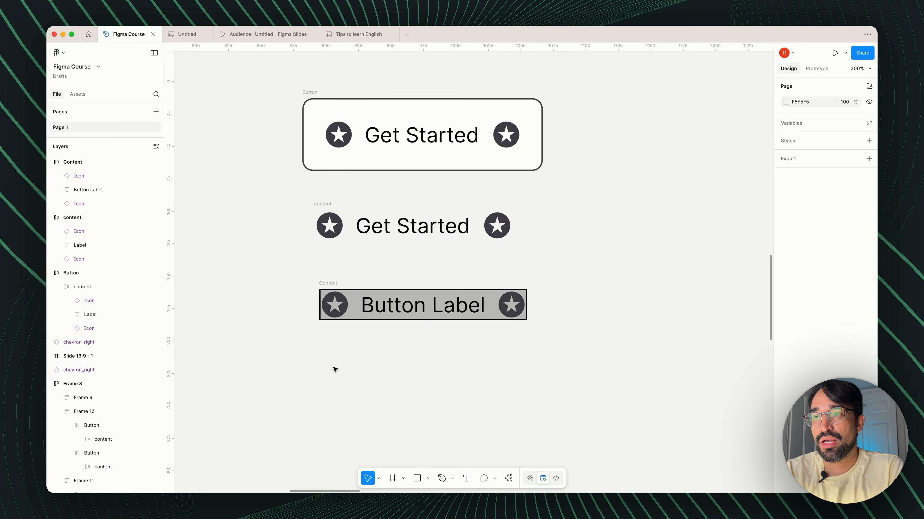
Step: Draw a new frame about 160 × 53 directly below the Content frame
left_click(392, 479)
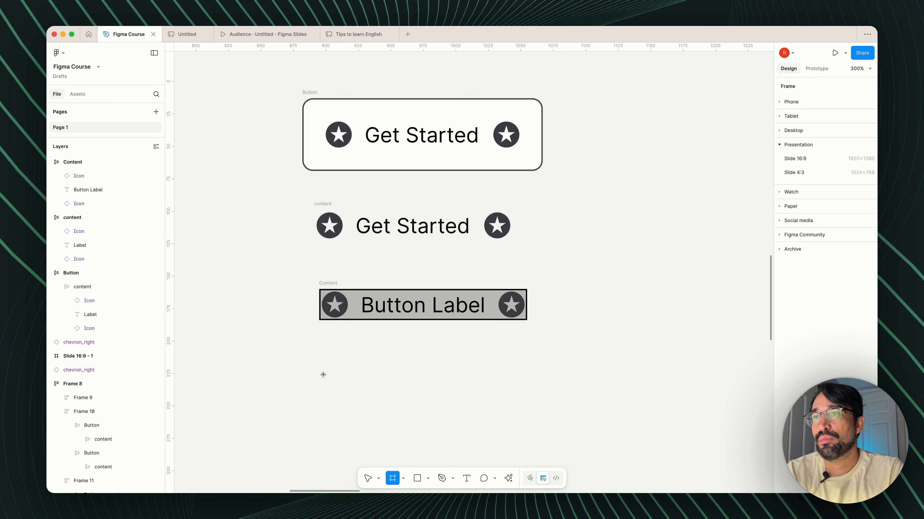
left_click_drag(318, 364, 526, 433)
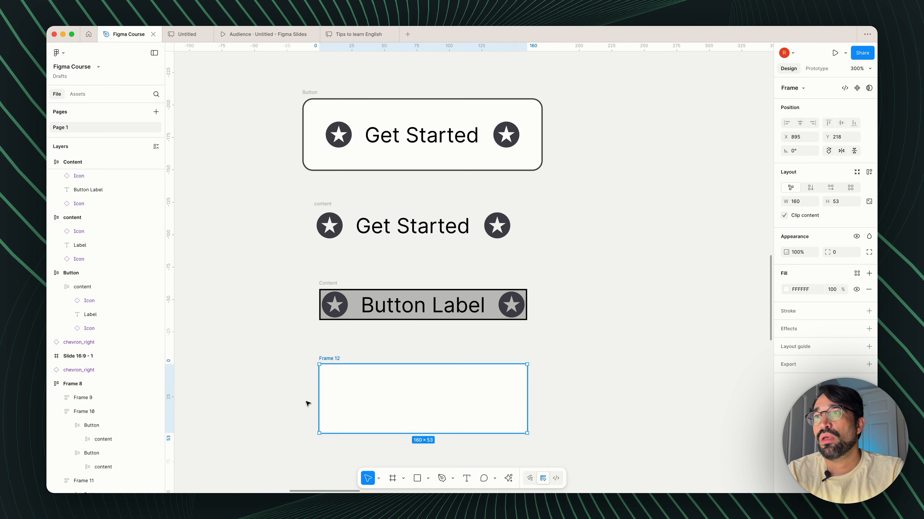
left_click(303, 382)
Step: Rename Frame 12 as Button
left_click(333, 359)
double_click(332, 359)
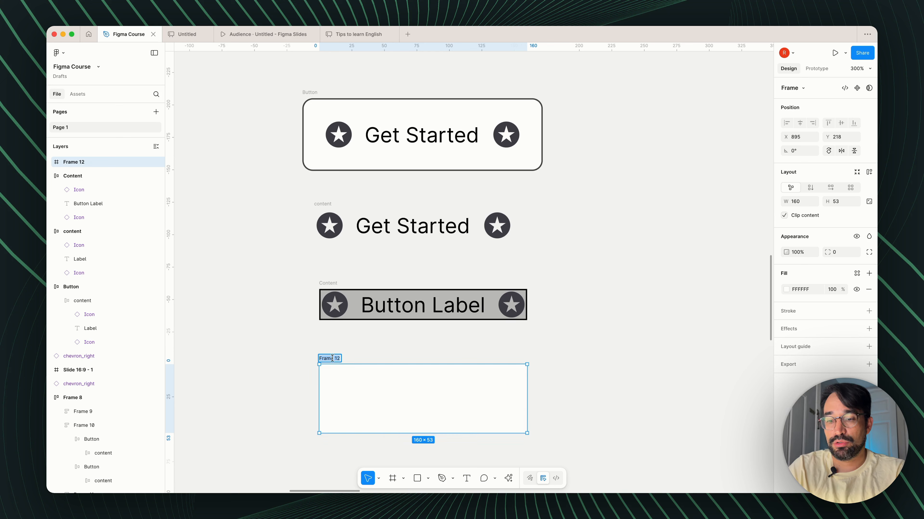
type("Buttpn")
key("BackSpace")
key("BackSpace")
key("BackSpace")
key("BackSpace")
key("BackSpace")
key("BackSpace")
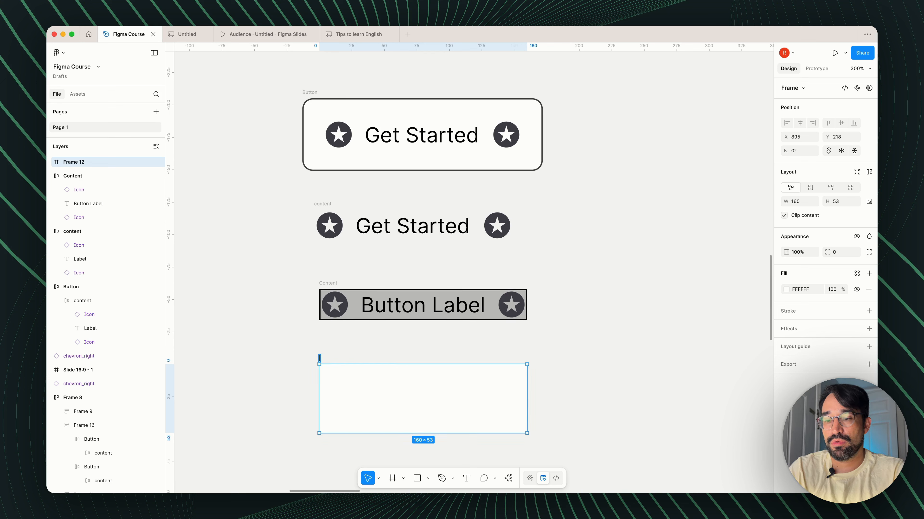
type("Button")
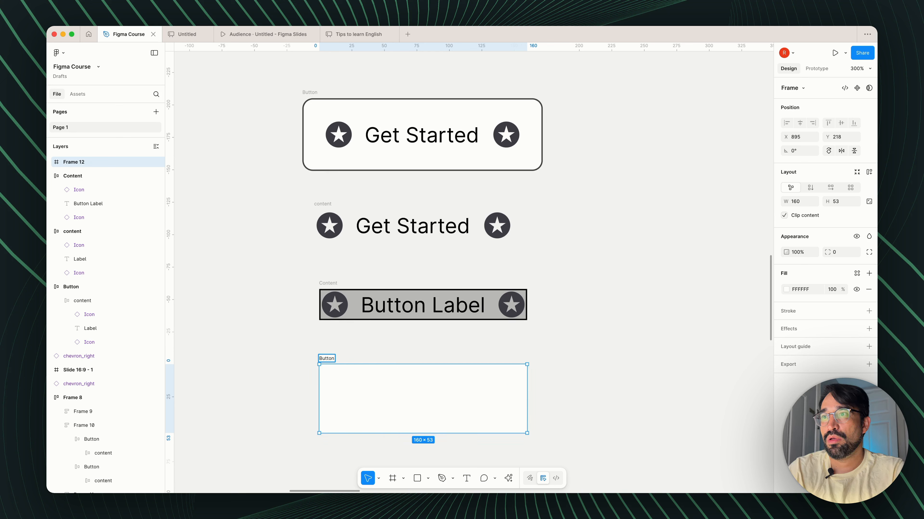
key("Return")
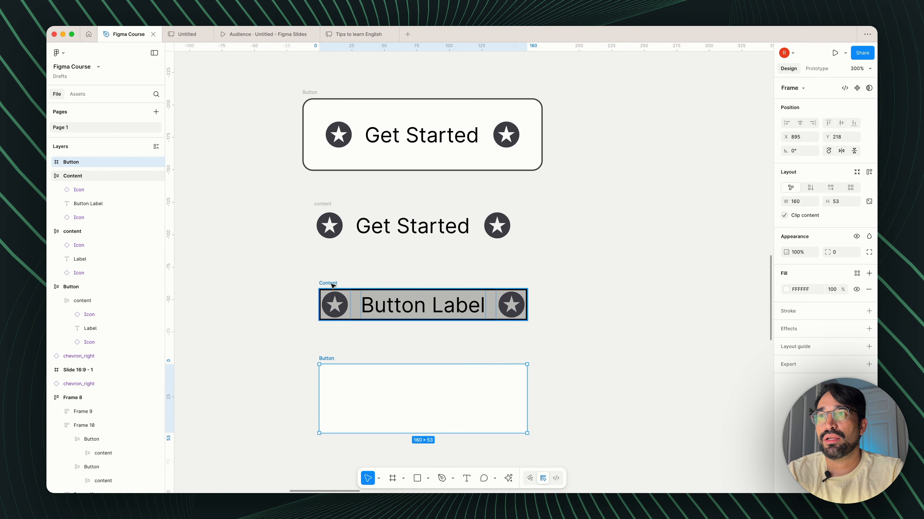
Step: Place the Content frame inside the Button frame, widen Button to about 176, and move it to about X 882, Y 186
left_click_drag(345, 300, 344, 386)
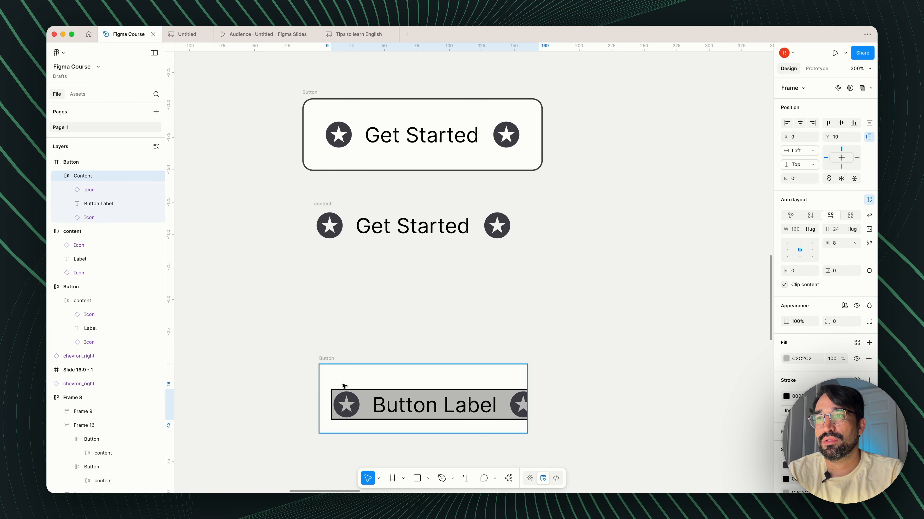
left_click(331, 358)
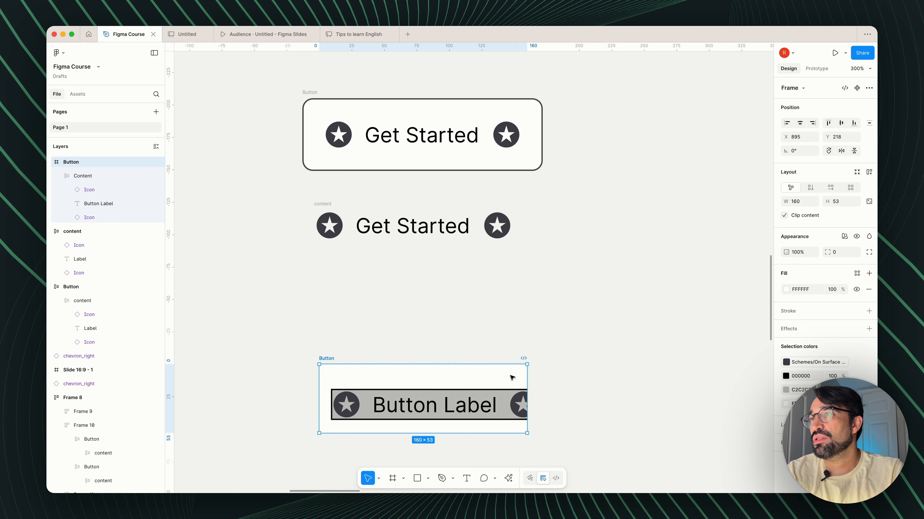
left_click_drag(527, 377, 547, 377)
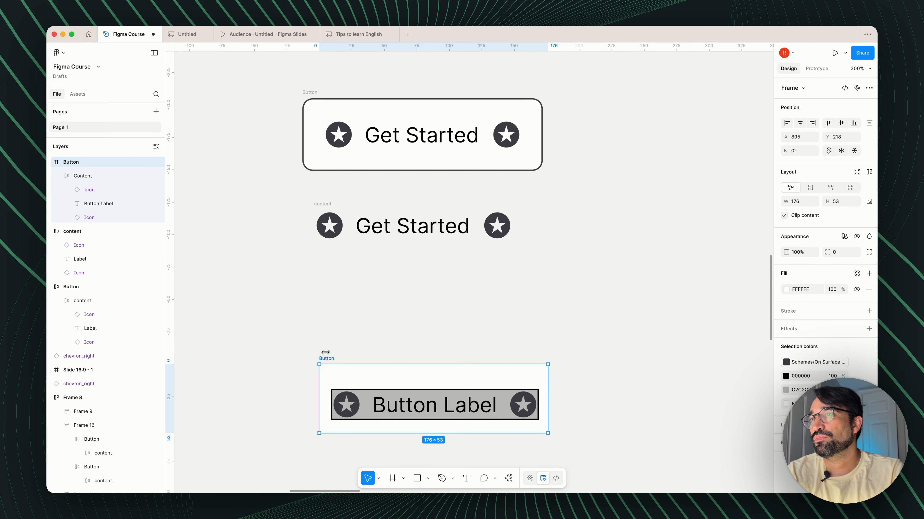
left_click_drag(329, 359, 314, 318)
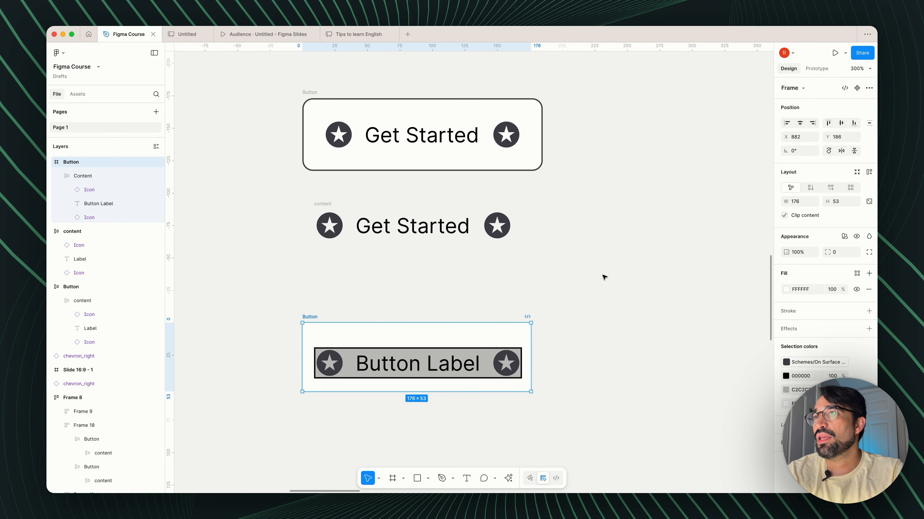
left_click(573, 328)
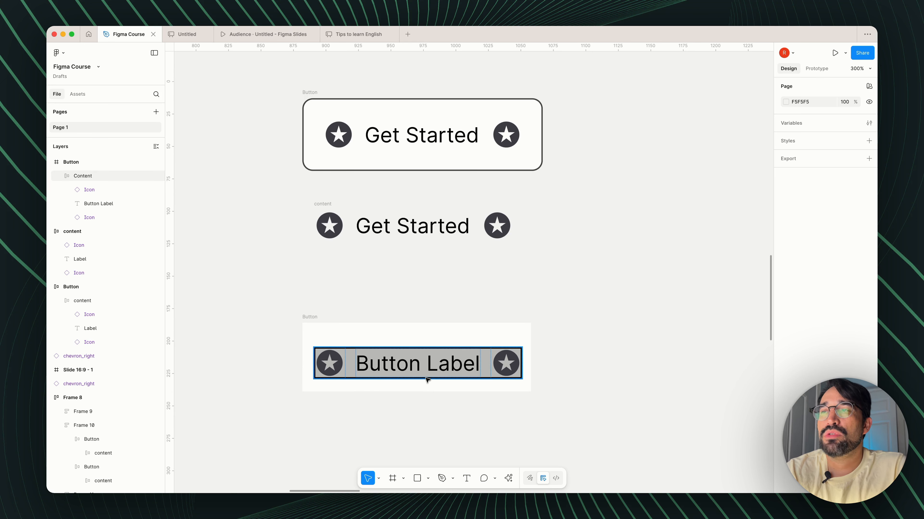
Step: Duplicate the Content frame above the Button frame and give the copy 32 horizontal and 16 vertical padding
left_click(373, 359)
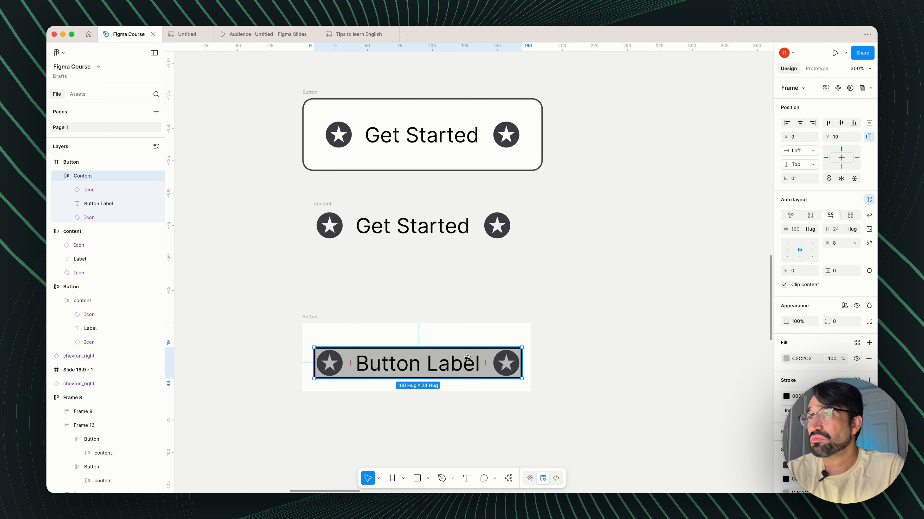
left_click_drag(465, 361, 463, 271)
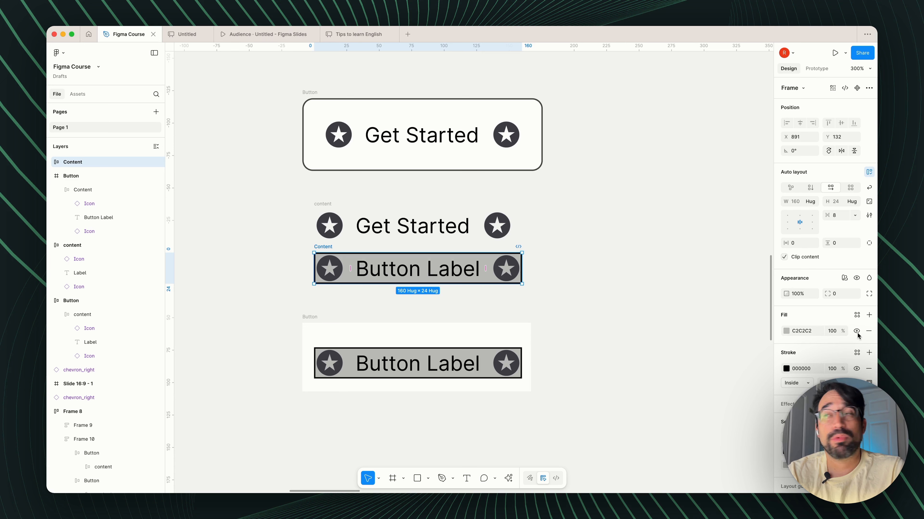
left_click(804, 246)
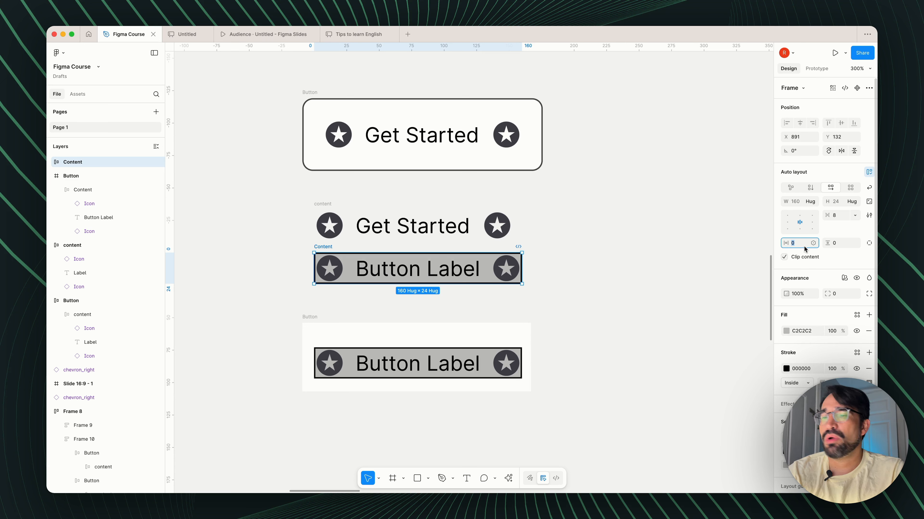
type("32")
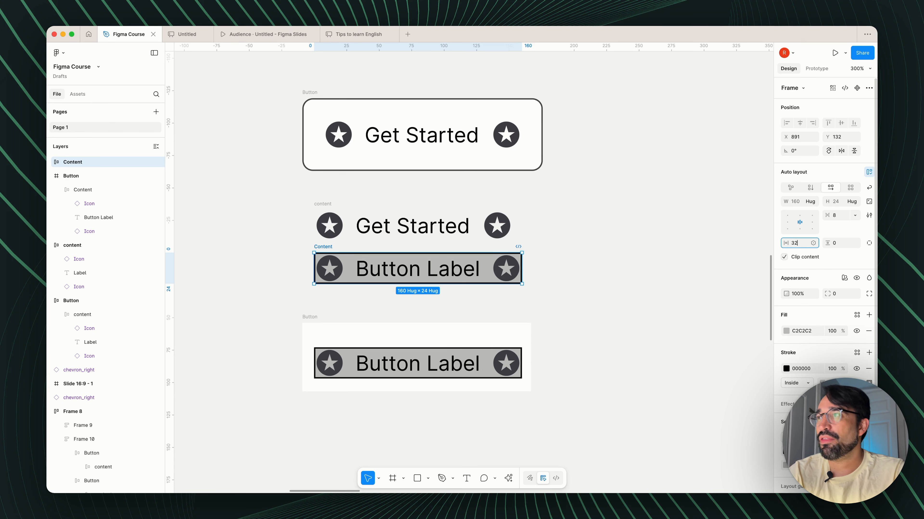
key("Tab")
type("16")
key("Return")
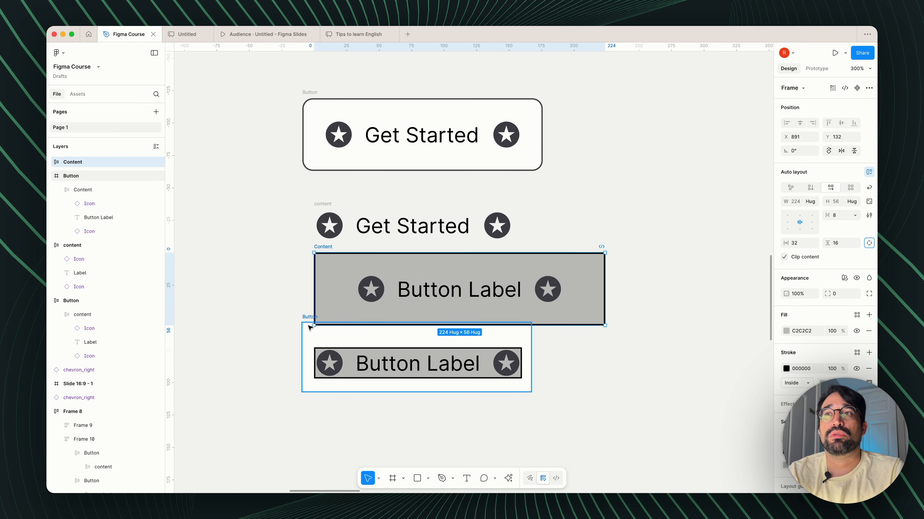
Step: Move the Button frame below the padded Content copy and widen that copy to about 243
left_click_drag(309, 325, 316, 408)
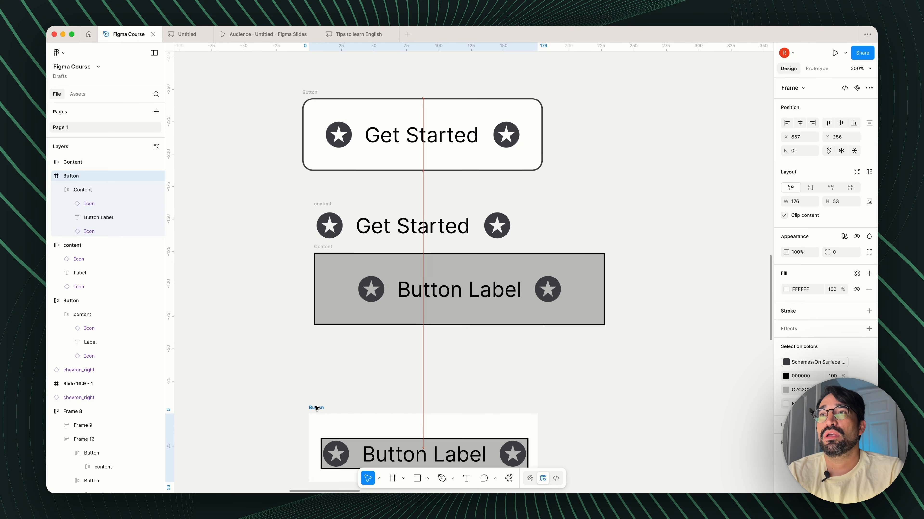
left_click(352, 305)
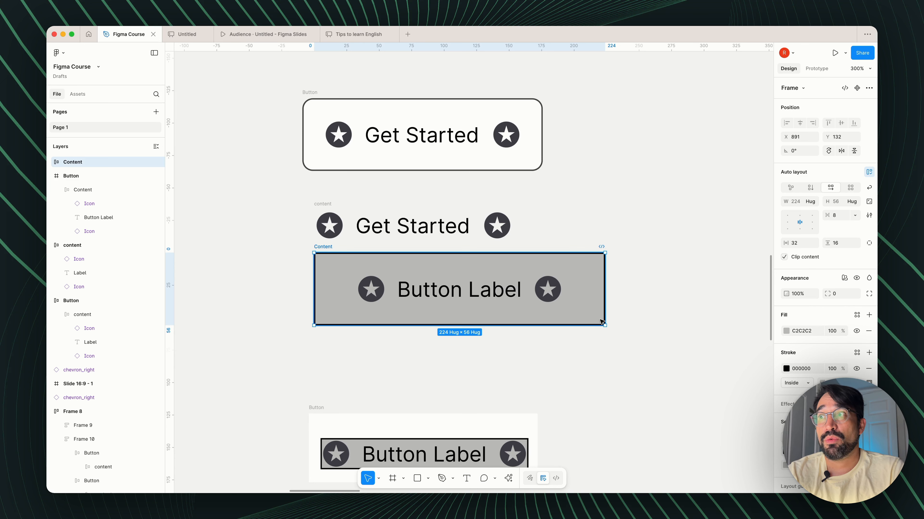
left_click_drag(604, 318, 629, 318)
scroll(375, 382, "down", 3)
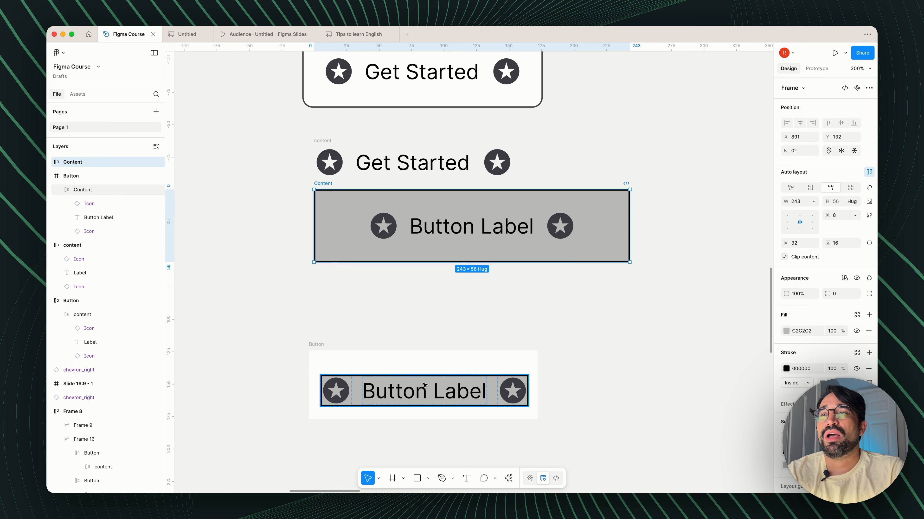
Step: Move the Button frame to about X 898, Y 249 and apply auto layout with 16 horizontal and 8 vertical padding
left_click(315, 344)
left_click_drag(351, 383, 374, 375)
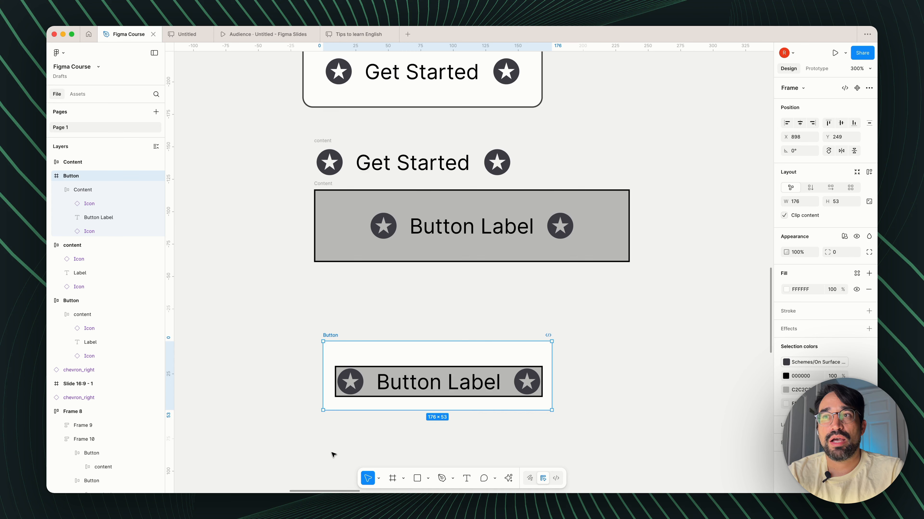
key("shift+a")
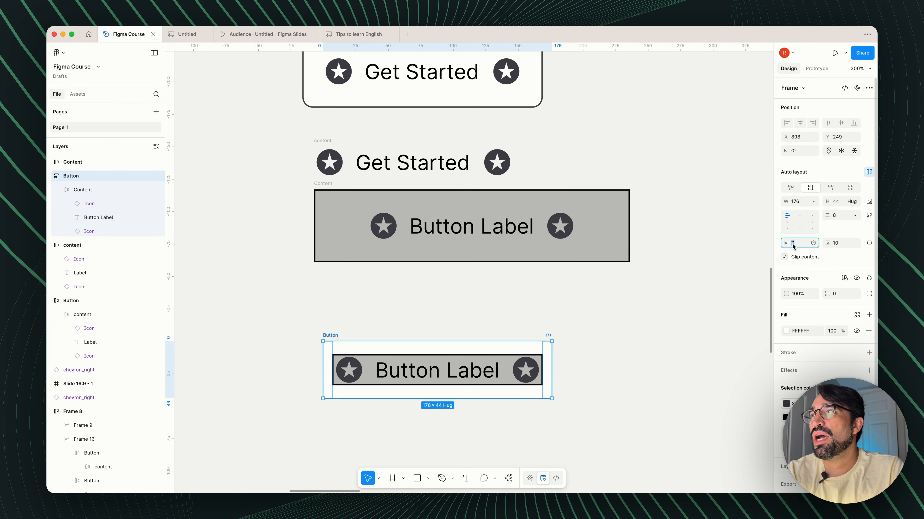
left_click(838, 242)
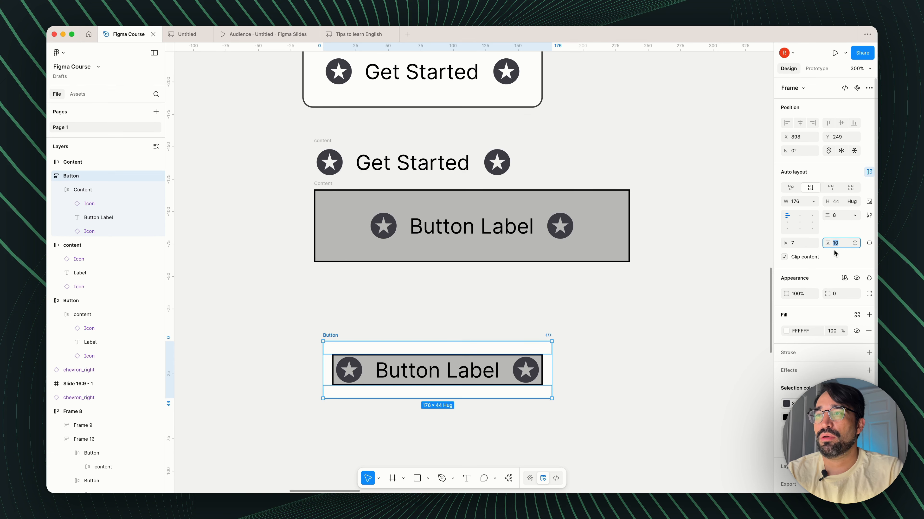
left_click(796, 244)
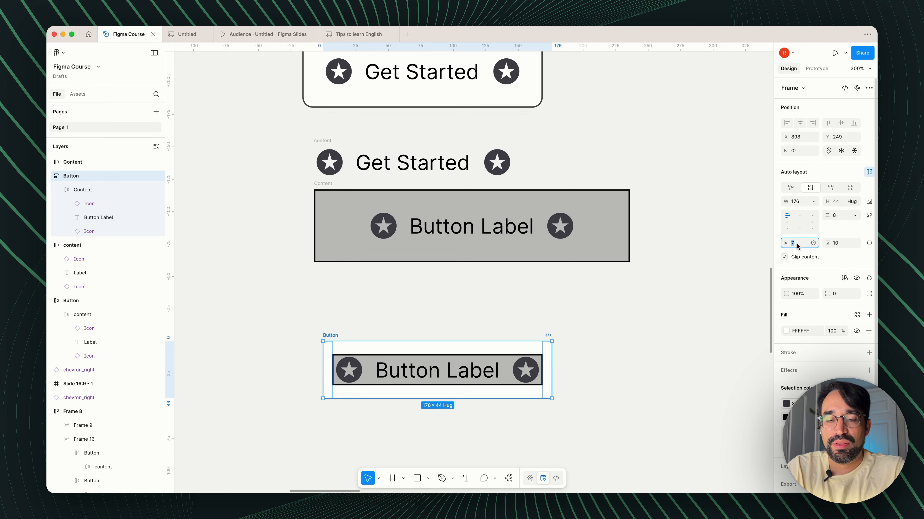
type("16")
key("Tab")
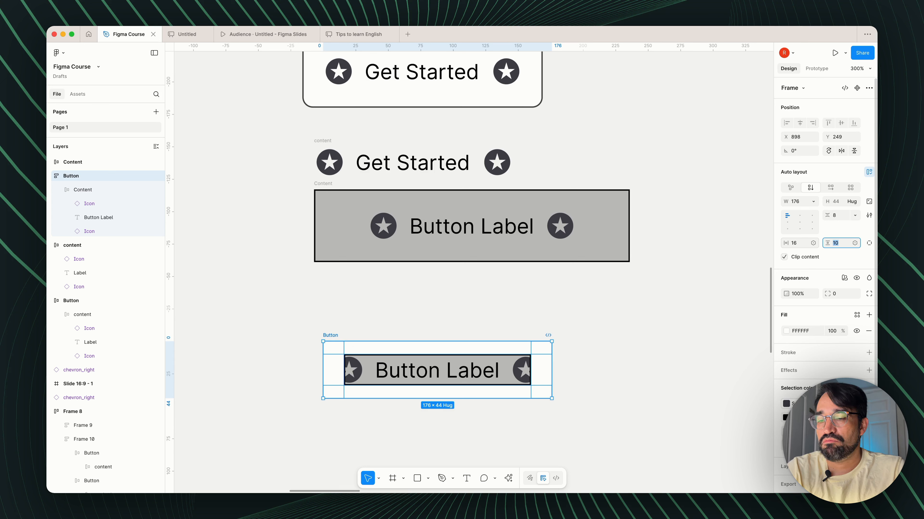
key("Tab")
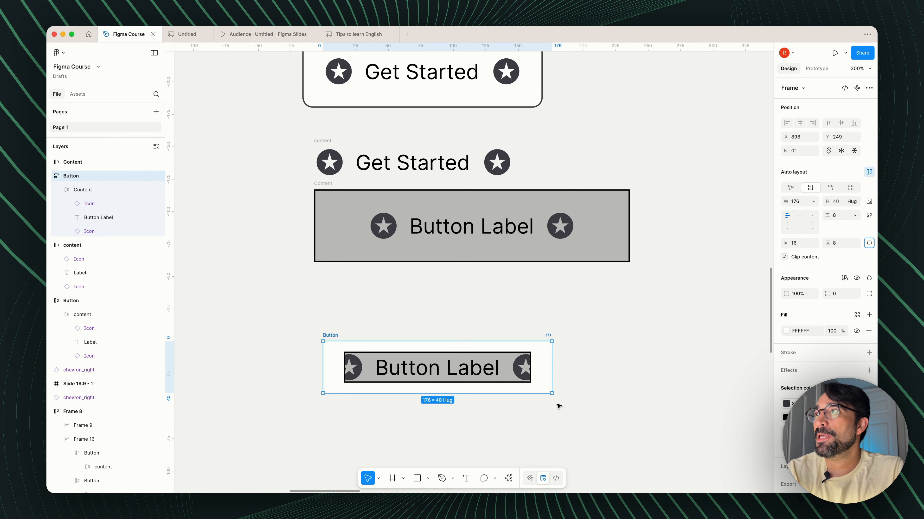
Step: Shift the Button frame to about X 901, Y 243 and inspect its contents in outline view
left_click_drag(334, 335, 338, 327)
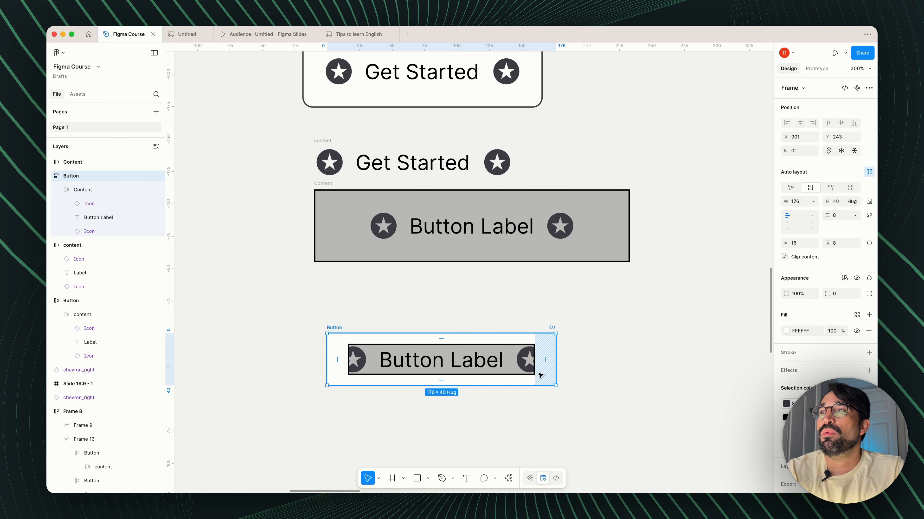
left_click(542, 363)
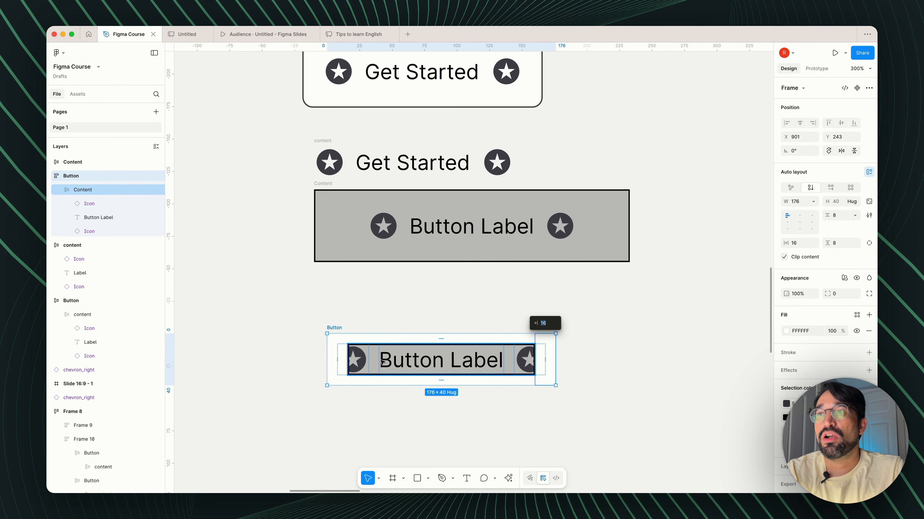
key("ctrl+y")
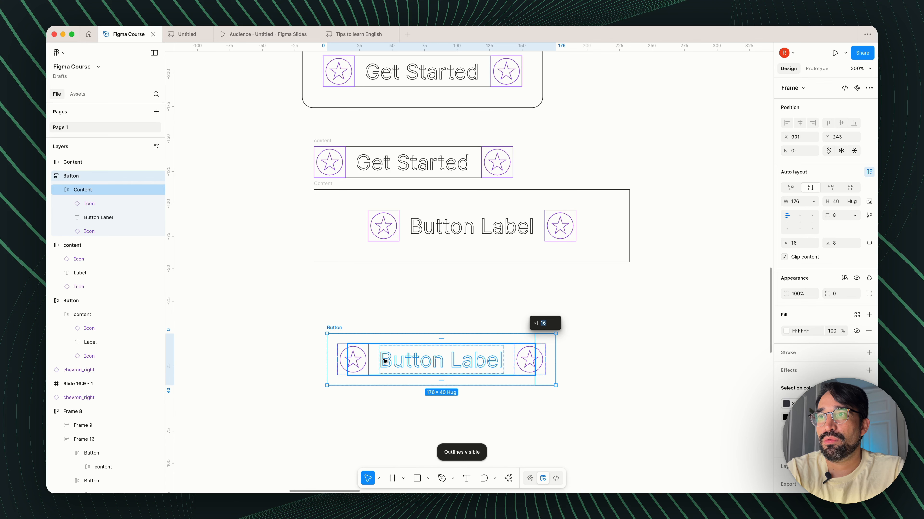
key("ctrl+y")
left_click(460, 388)
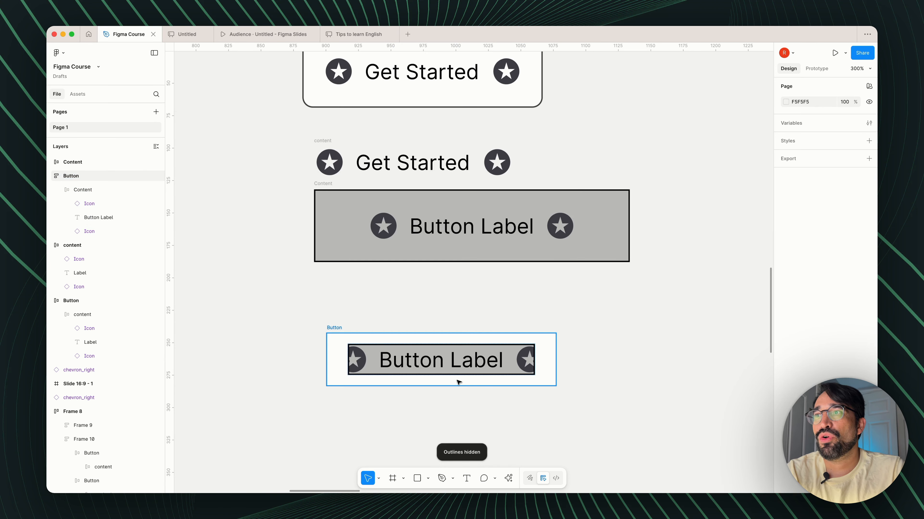
Step: Set the auto layout Button frame's width to hug contents
left_click(337, 328)
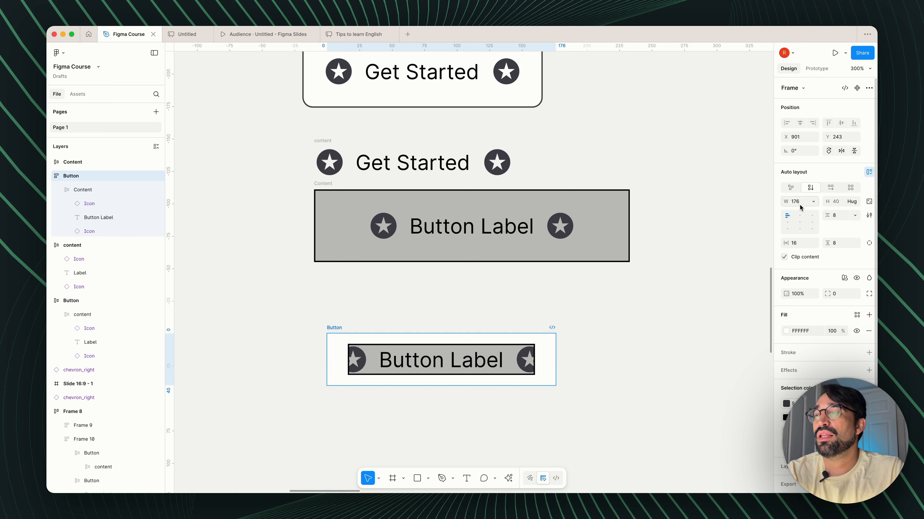
left_click(813, 202)
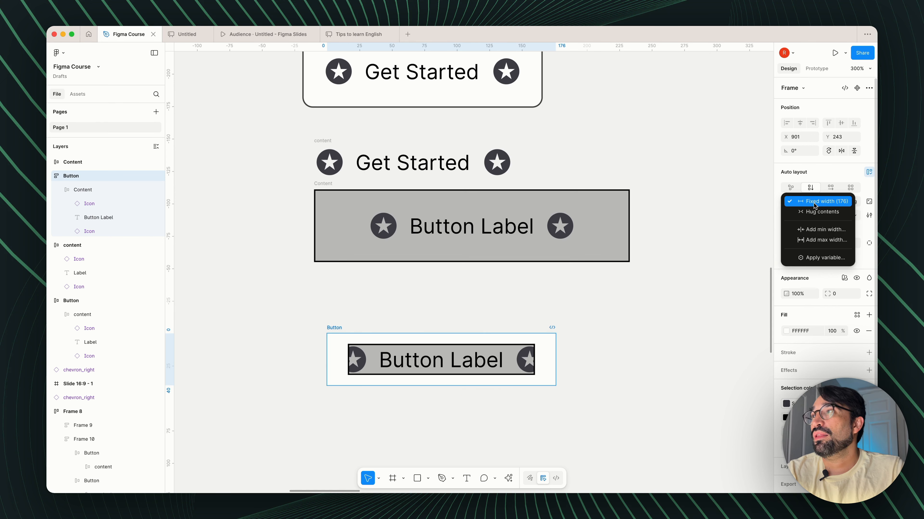
left_click(806, 213)
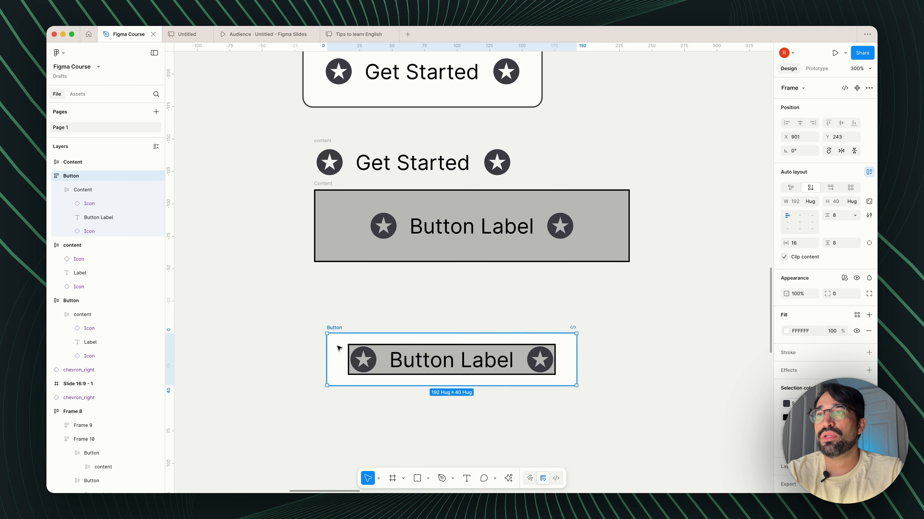
left_click(351, 349)
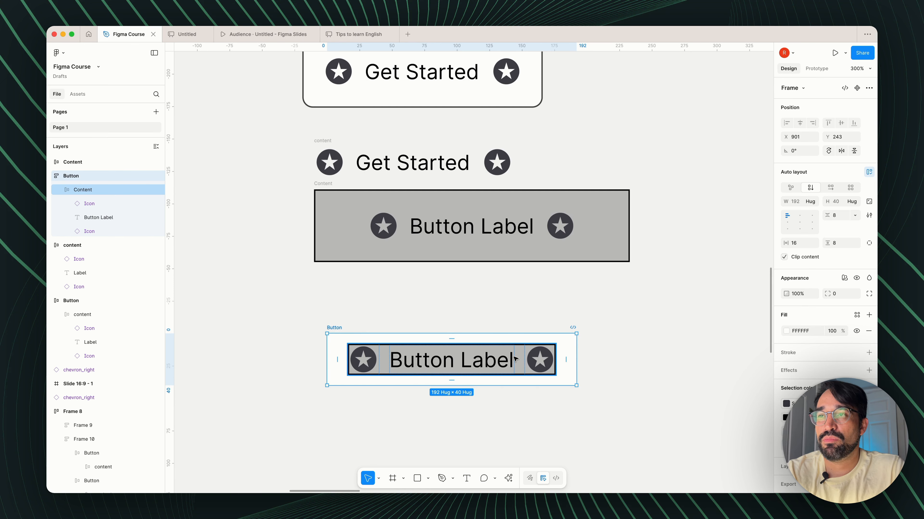
key("Escape")
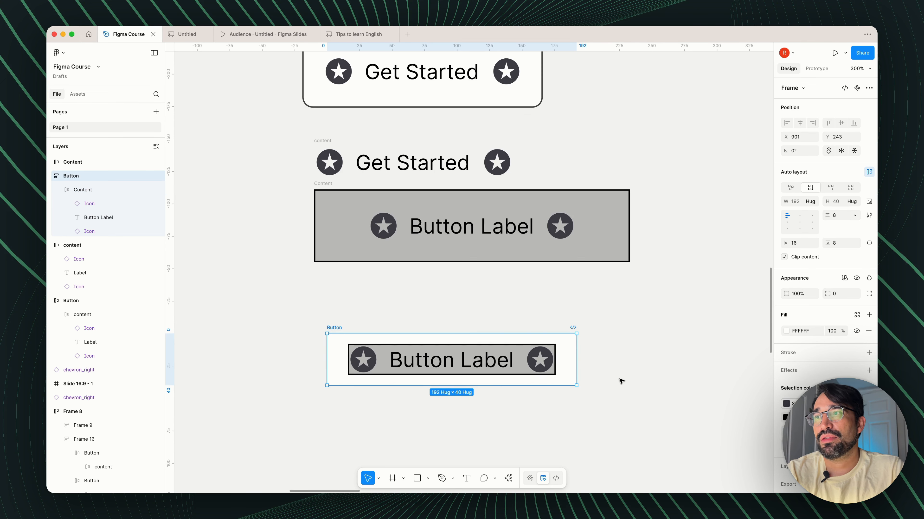
Step: Remove the black stroke and the gray fill from the Content frame inside Button
left_click(610, 434)
left_click(334, 329)
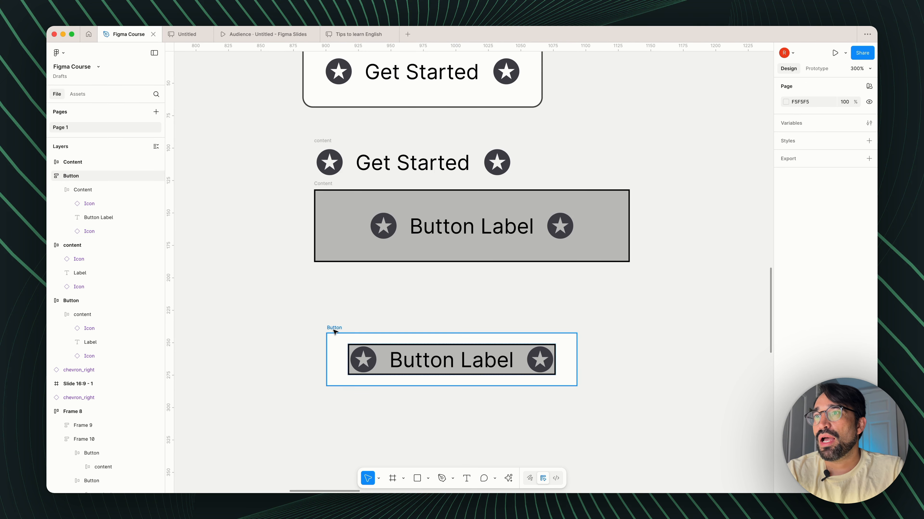
left_click(390, 363)
left_click(378, 364)
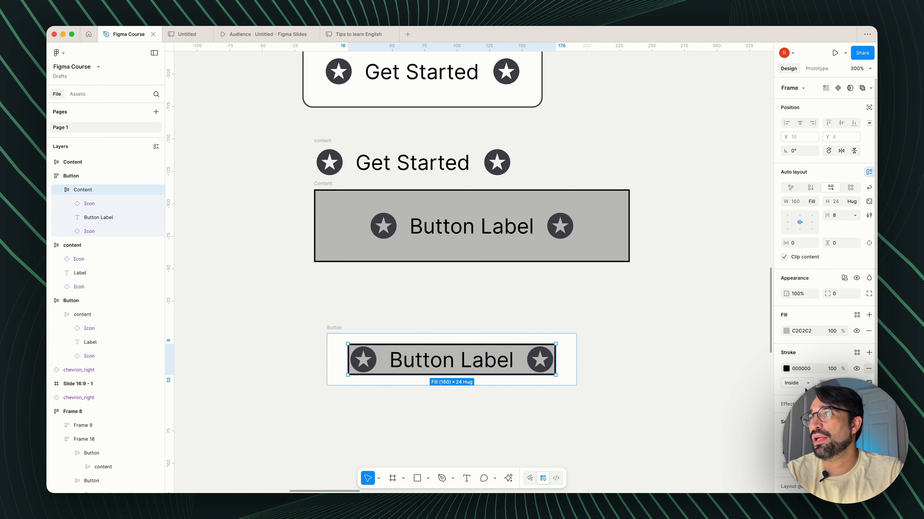
left_click(868, 369)
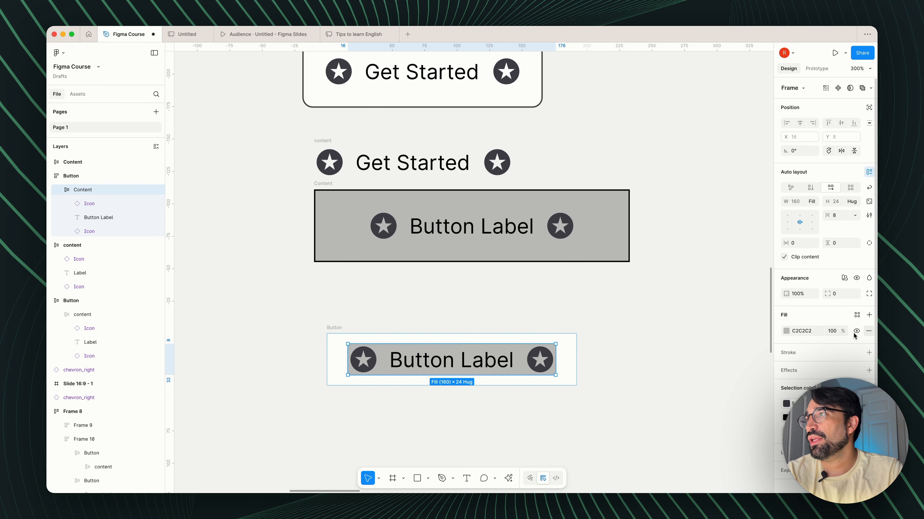
left_click(866, 332)
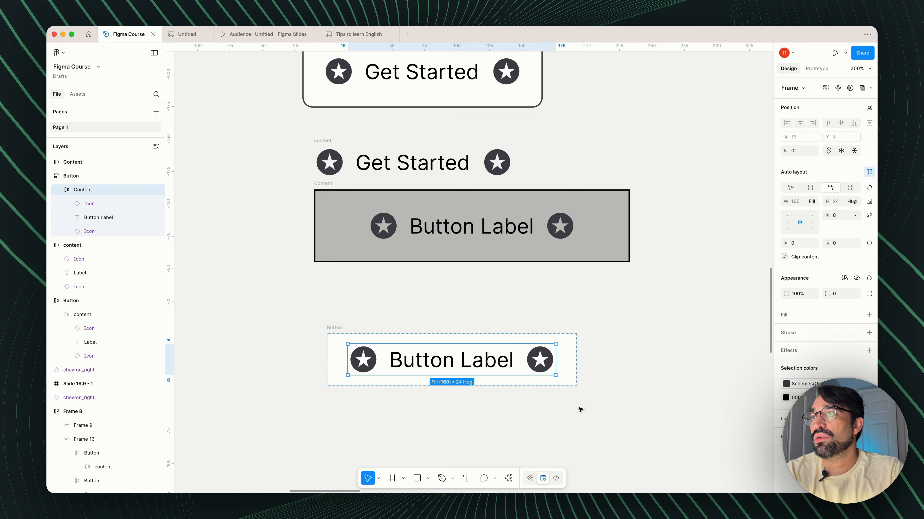
key("Escape")
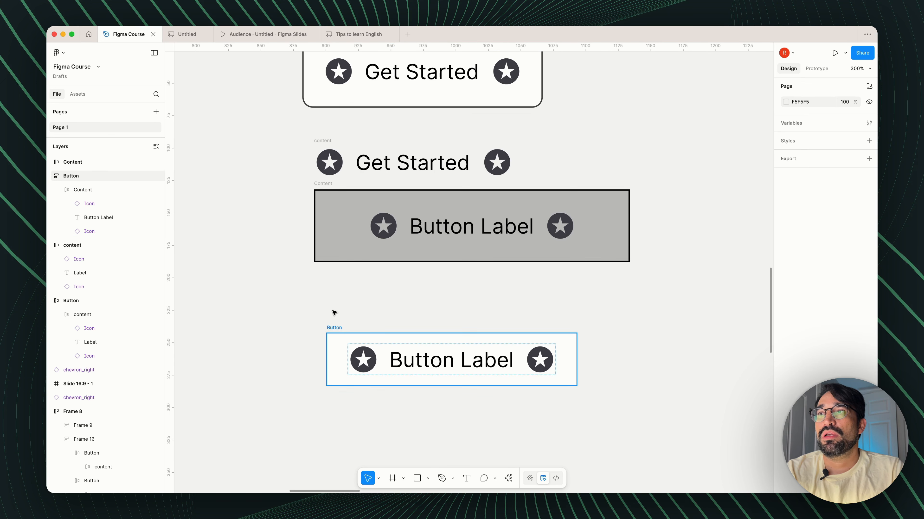
Step: Move the Button frame to about X 885, Y 223 and select its Button Label text
left_click_drag(334, 328, 354, 338)
left_click_drag(325, 310, 314, 301)
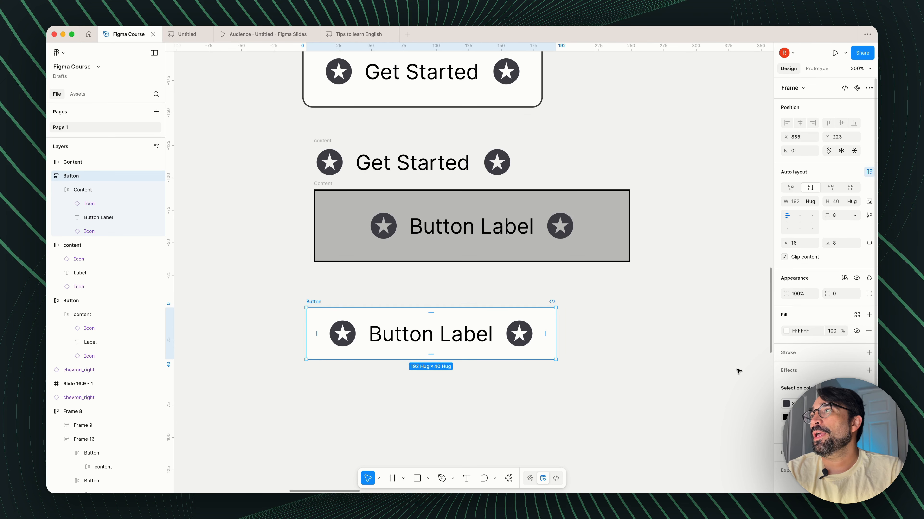
left_click(466, 339)
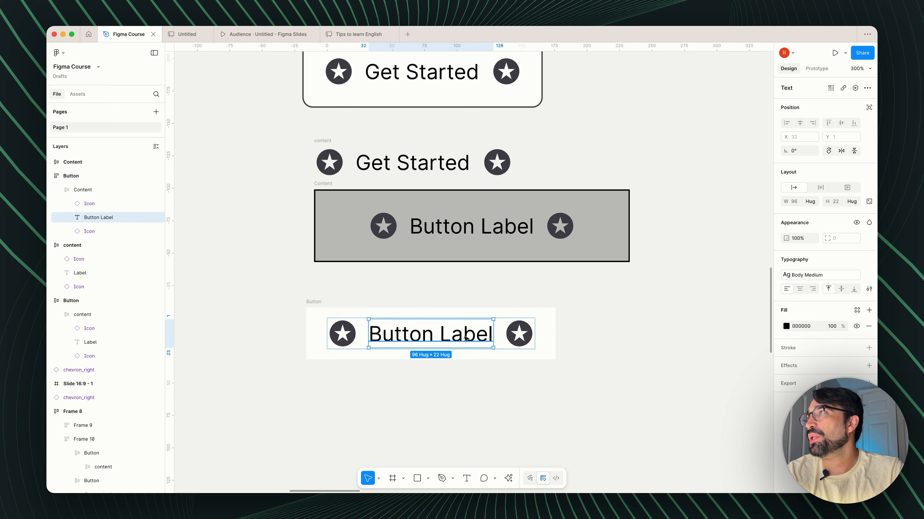
Step: Detach the Body Medium text style from the Button Label text
left_click(829, 280)
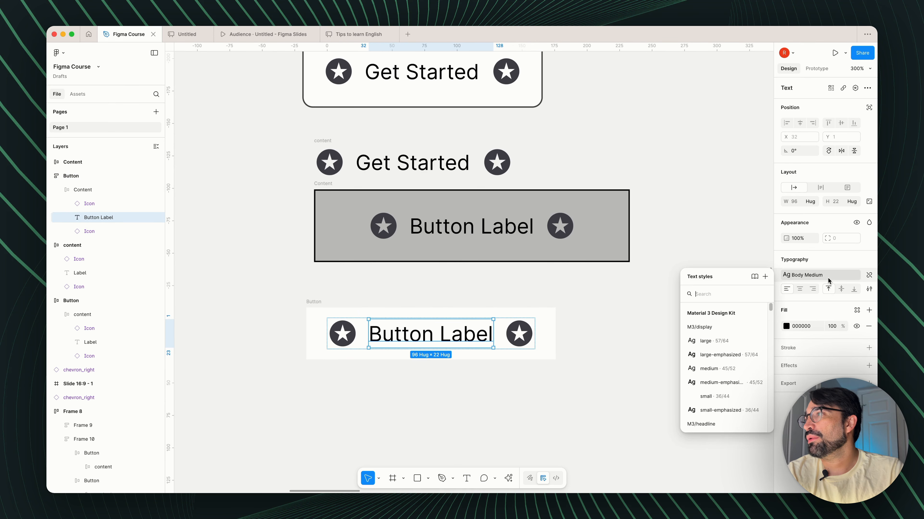
left_click(869, 275)
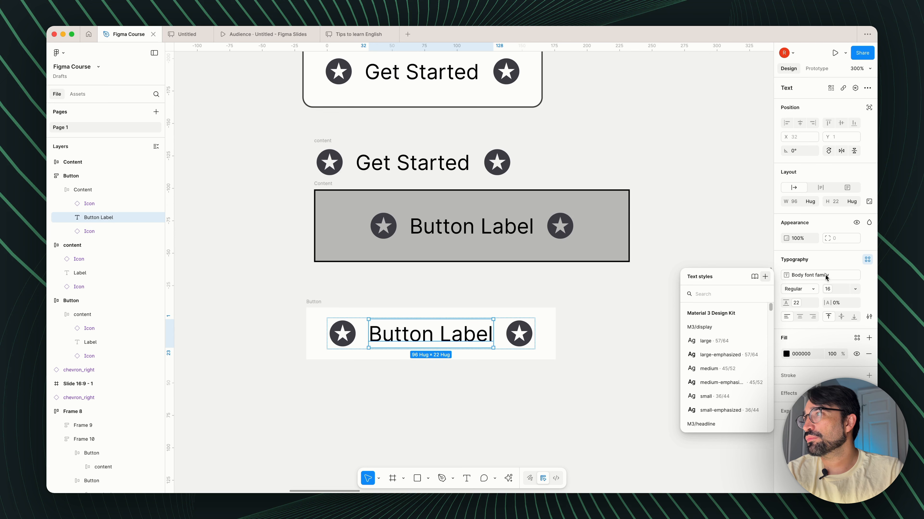
left_click(838, 281)
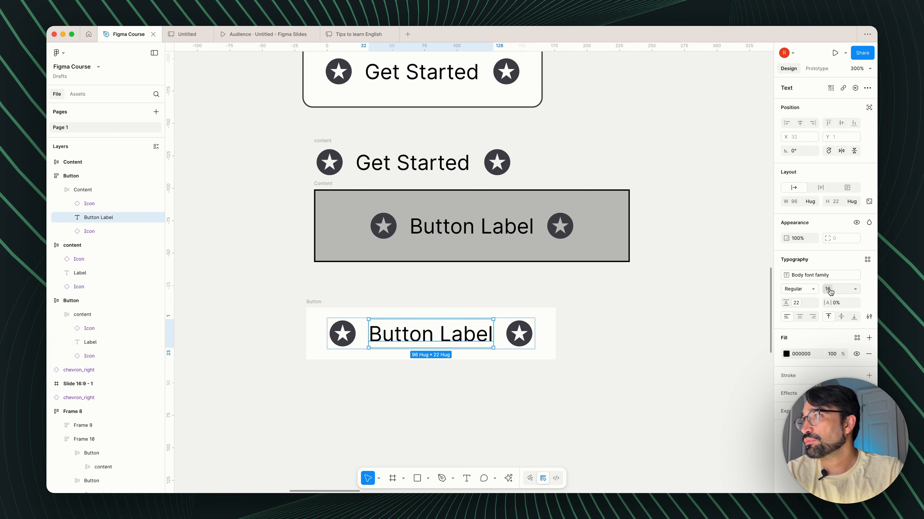
left_click(651, 376)
Step: Set the Button frame's vertical padding to 16
left_click(341, 348)
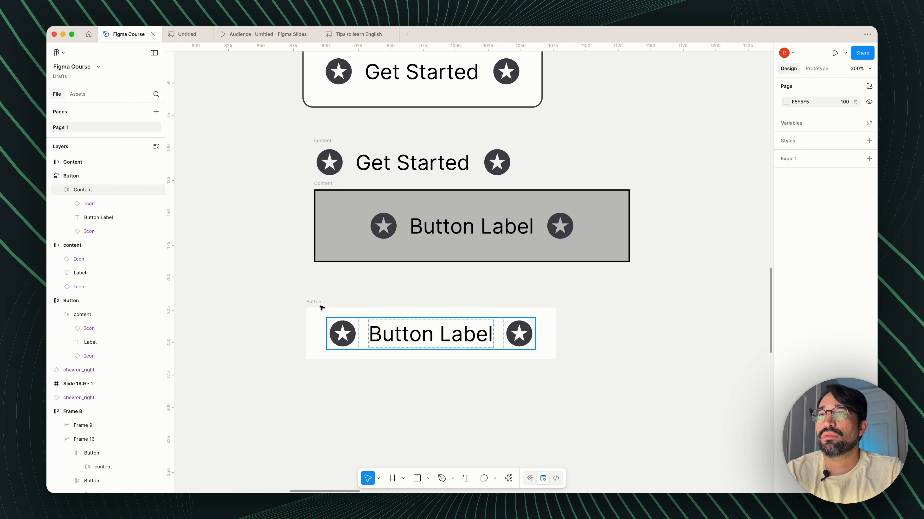
left_click(319, 304)
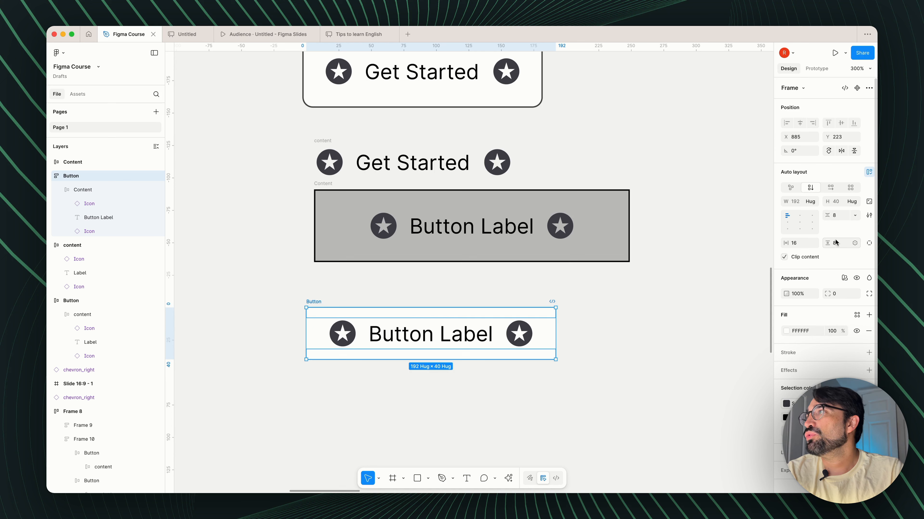
left_click(835, 242)
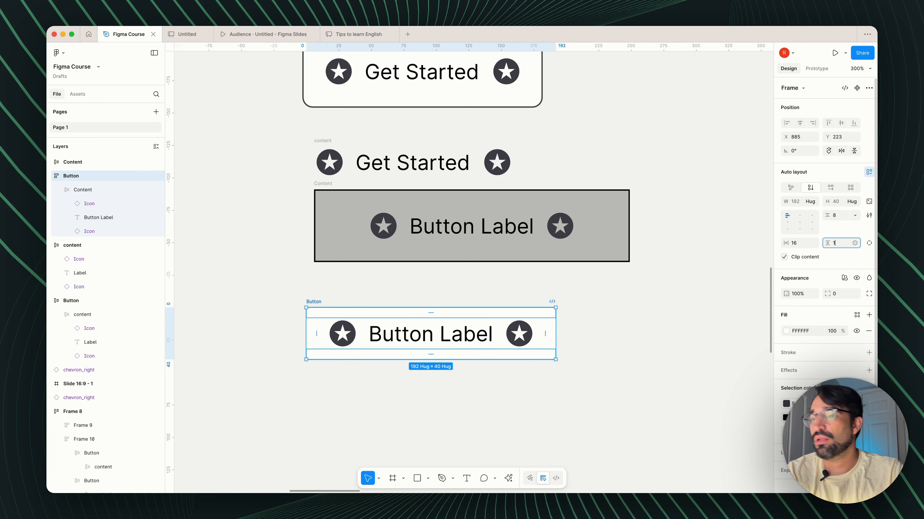
key("Tab")
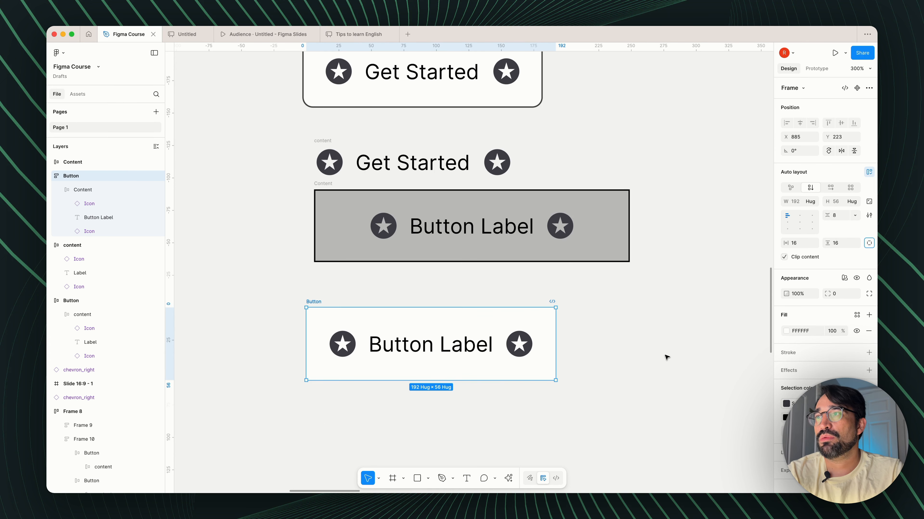
left_click(611, 396)
scroll(576, 365, "down", 5)
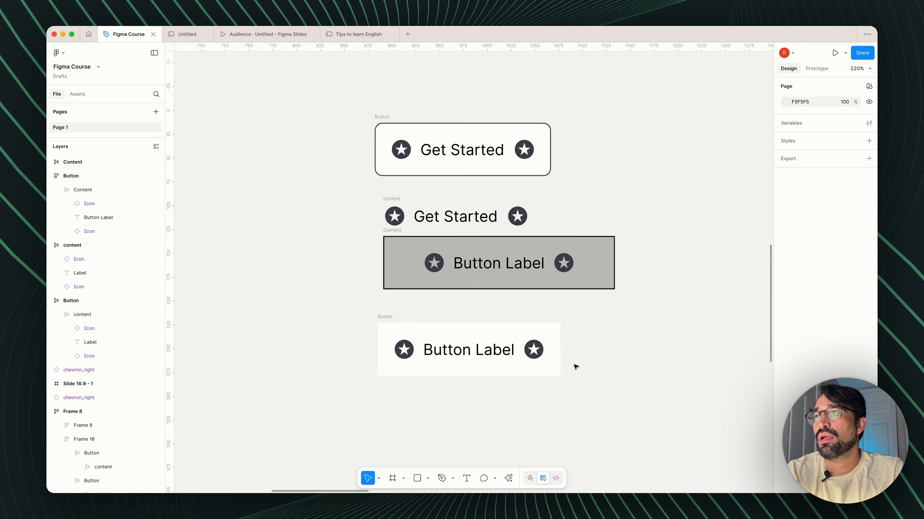
Step: Move the Button frame away from the older Get Started frames, to about X 1166, Y 7
left_click_drag(469, 337, 412, 328)
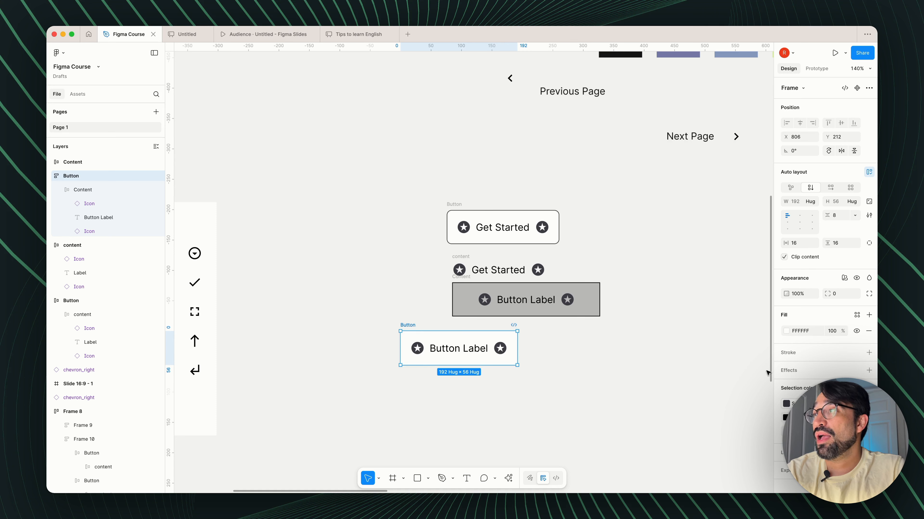
scroll(464, 386, "up", 5)
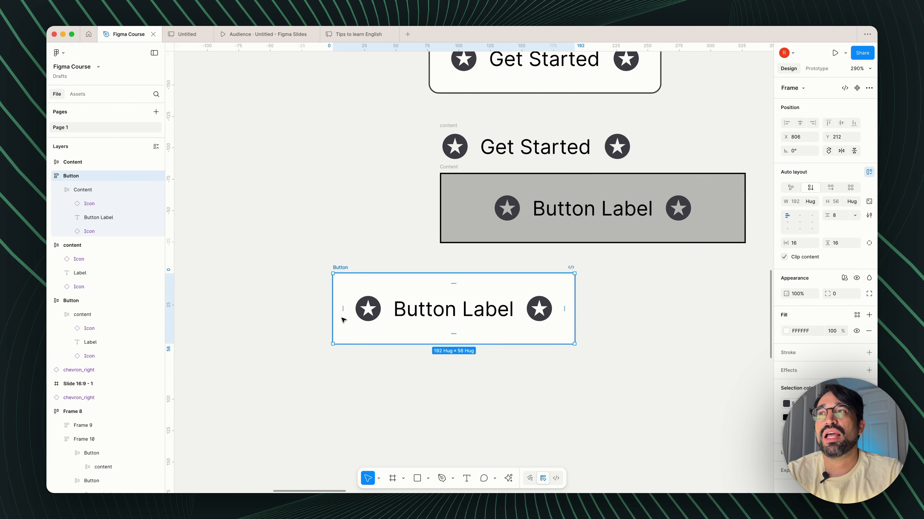
left_click_drag(342, 269, 338, 316)
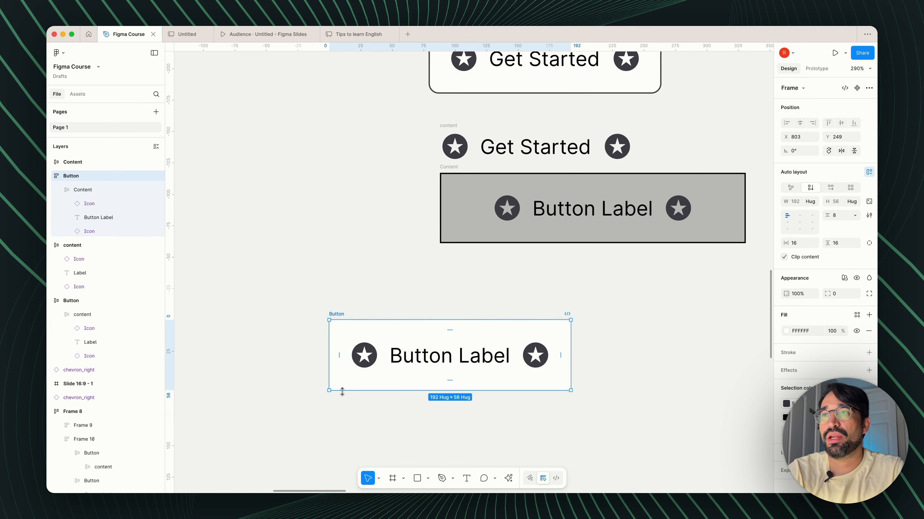
scroll(264, 291, "down", 2)
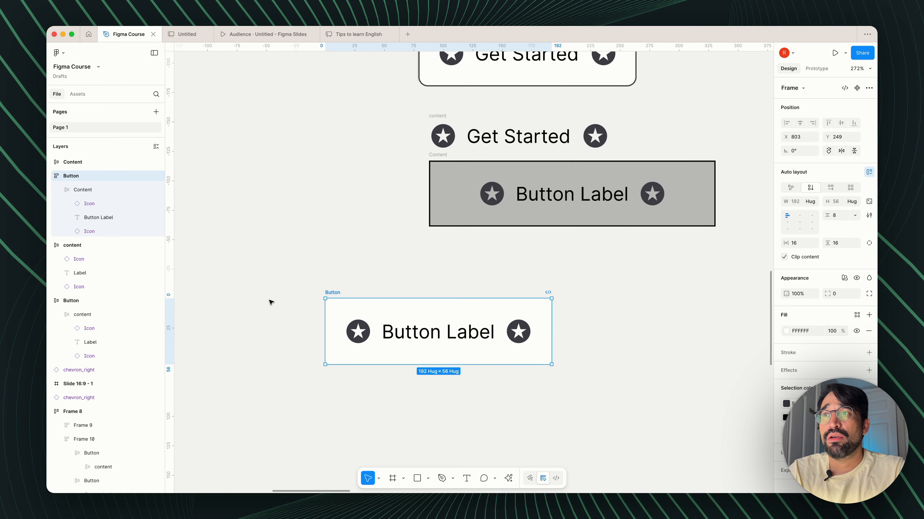
left_click(350, 293)
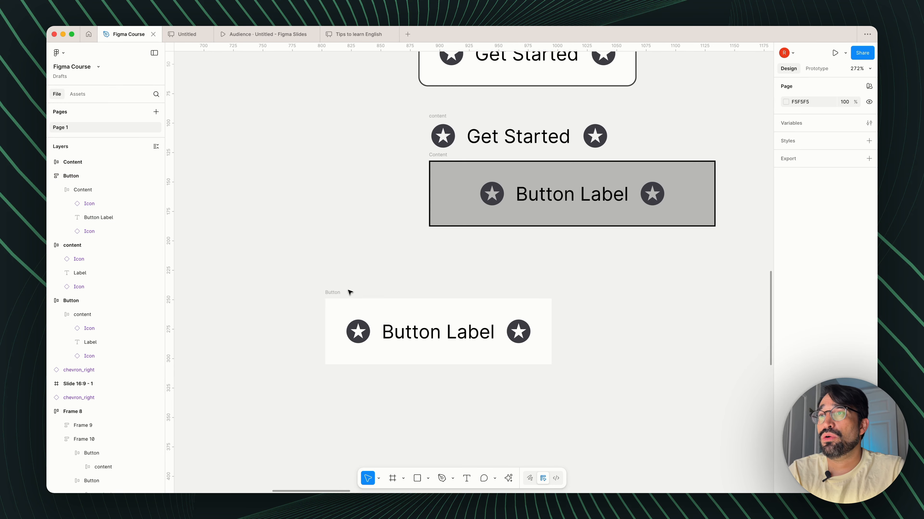
left_click(333, 293)
scroll(520, 314, "down", 5)
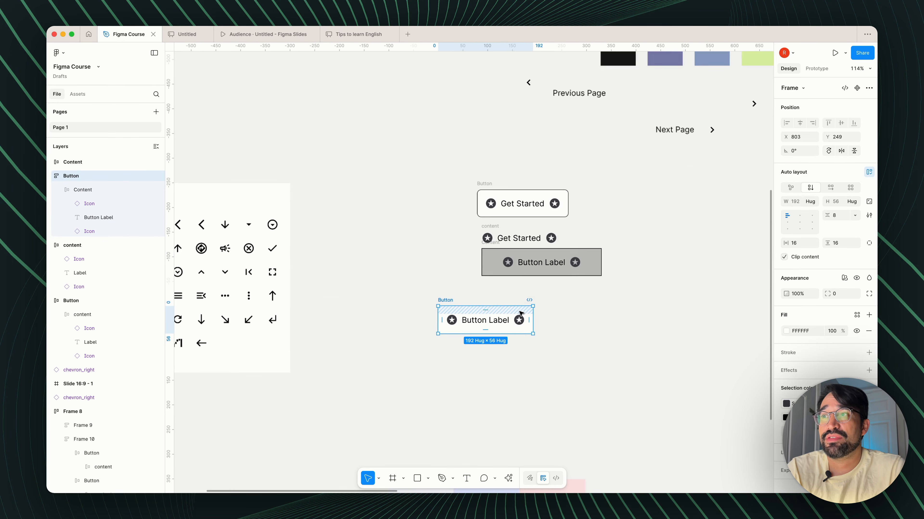
scroll(521, 313, "up", 3)
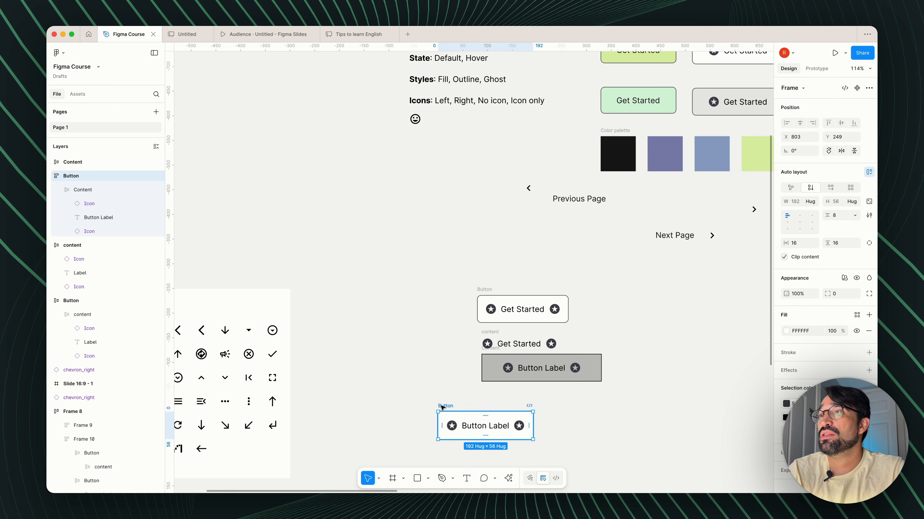
left_click_drag(440, 407, 619, 286)
scroll(619, 287, "up", 1)
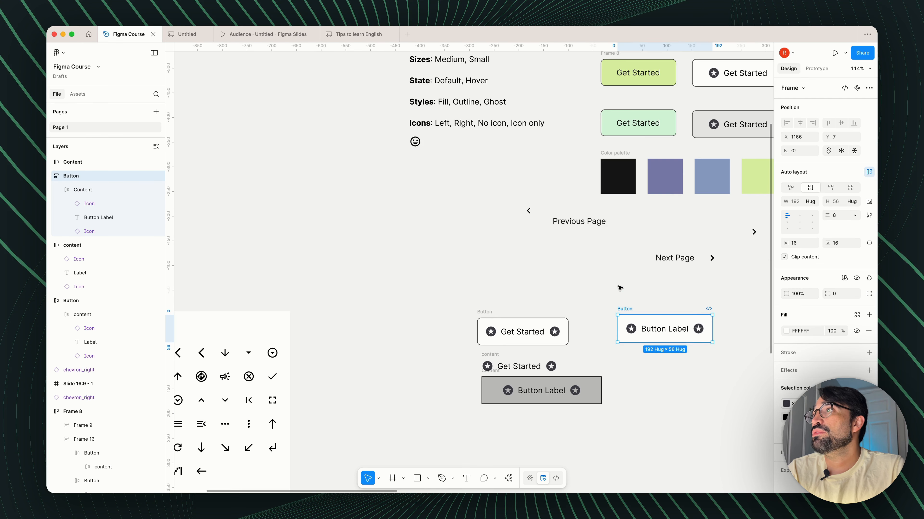
Step: Move the older Button frame and the two loose content frames together to about X 373, beside the Sizes and State notes
left_click(614, 422)
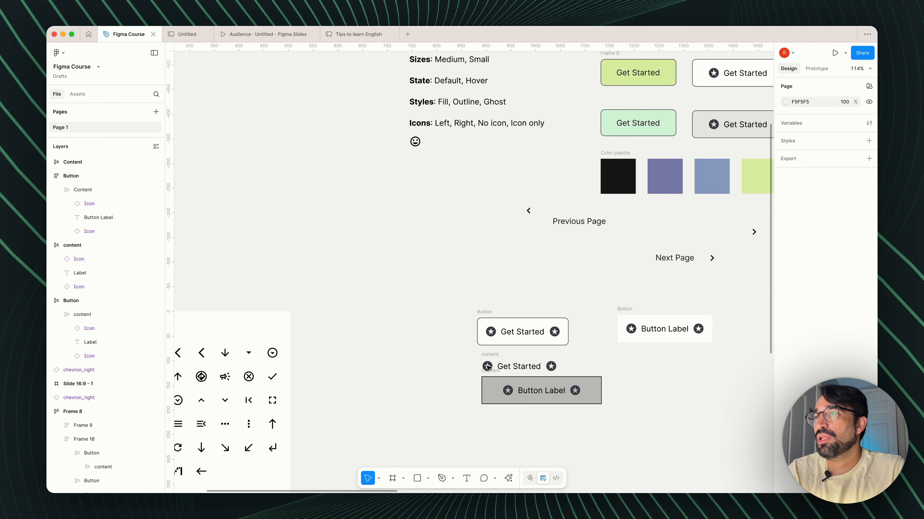
left_click_drag(451, 309, 624, 422)
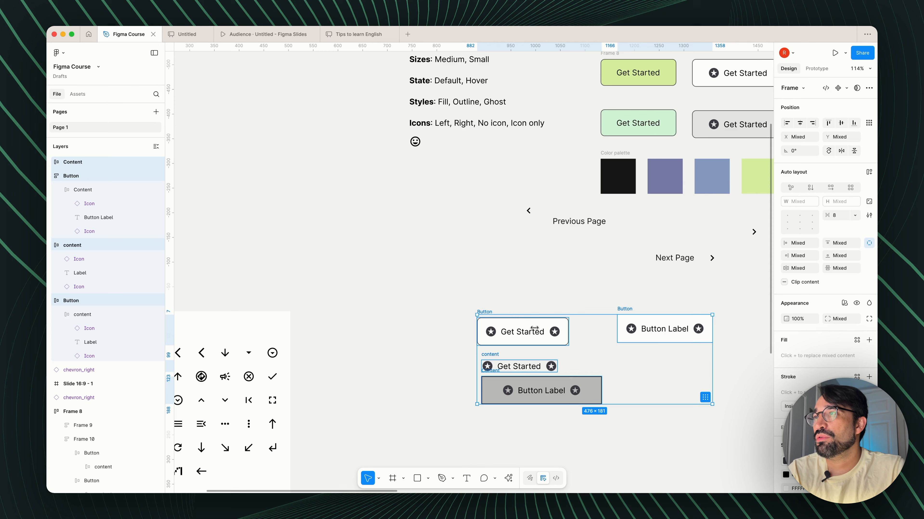
left_click(463, 302)
left_click_drag(461, 298, 340, 90)
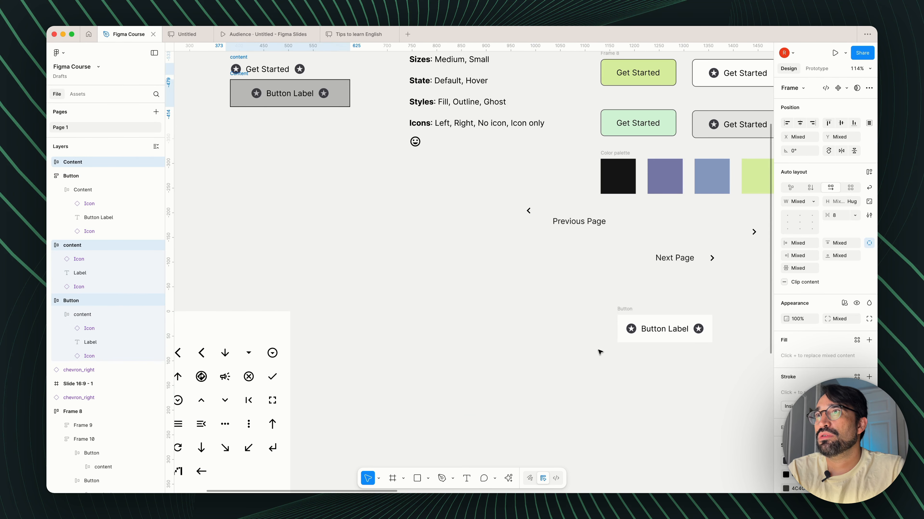
scroll(593, 346, "right", 5)
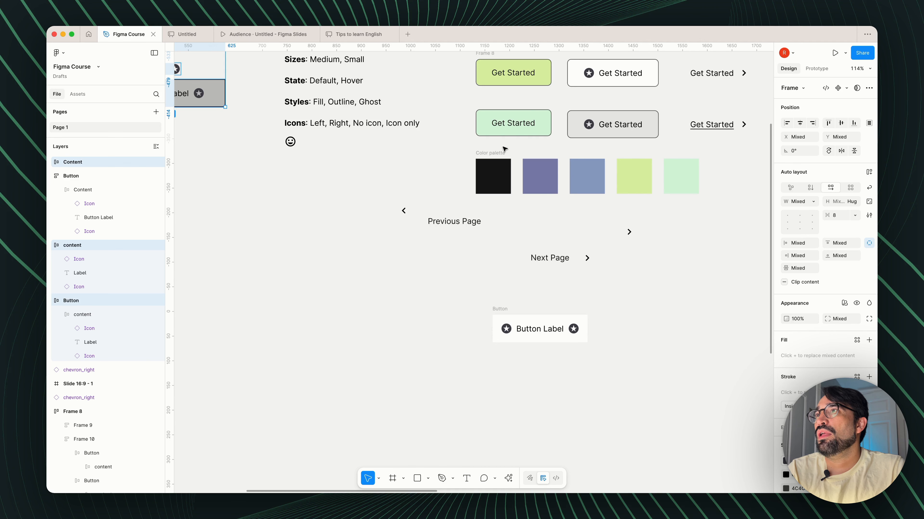
Step: Move the Color palette frame to the empty canvas area and place the Button frame beneath it at about X 638, Y 84
left_click_drag(484, 152, 238, 286)
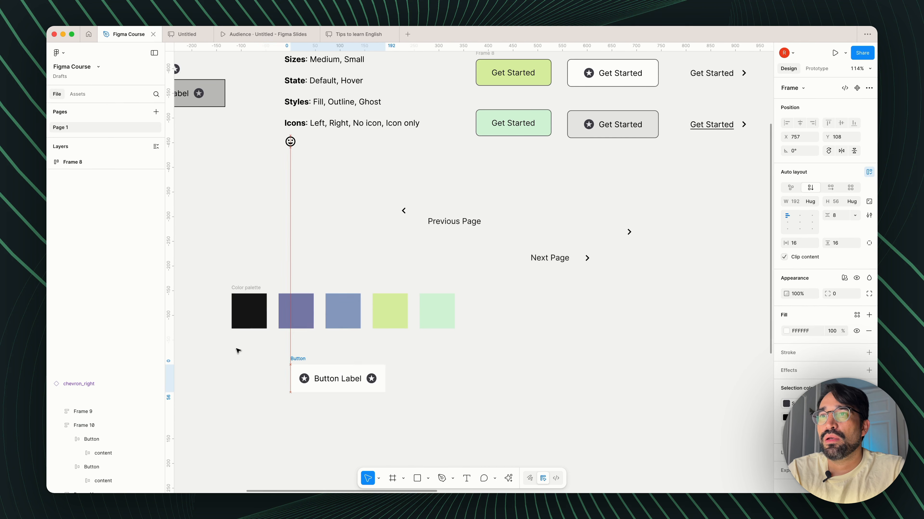
left_click_drag(237, 359, 238, 350)
scroll(239, 349, "up", 5)
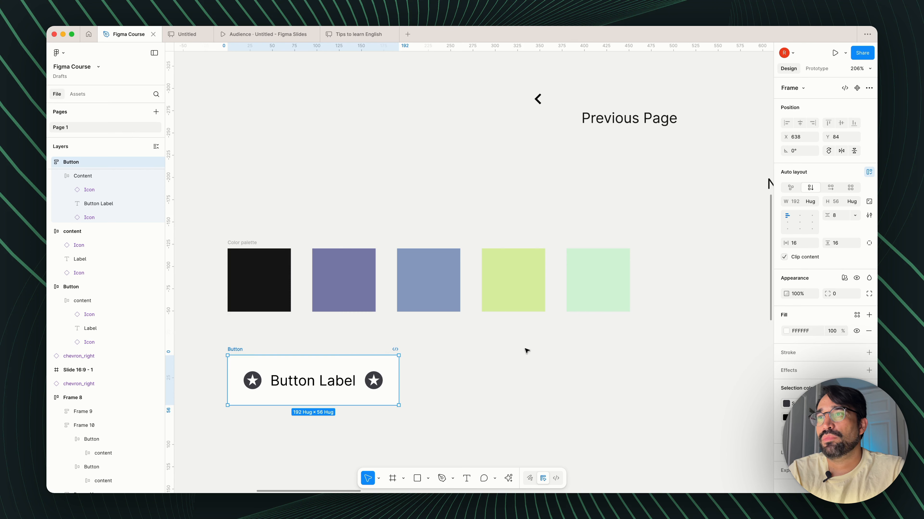
Step: Fill the Button frame with the blue 91A6CA sampled from the third Color palette swatch
left_click(390, 327)
scroll(444, 362, "down", 3)
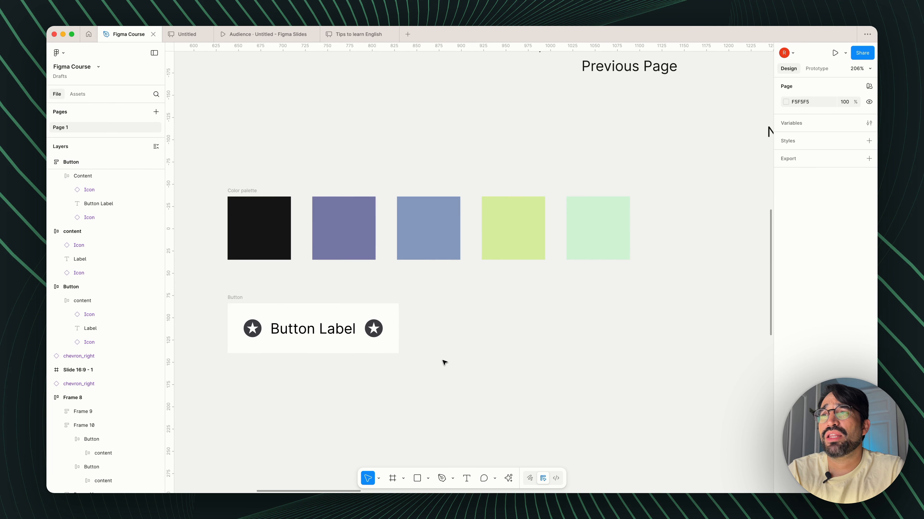
left_click(235, 301)
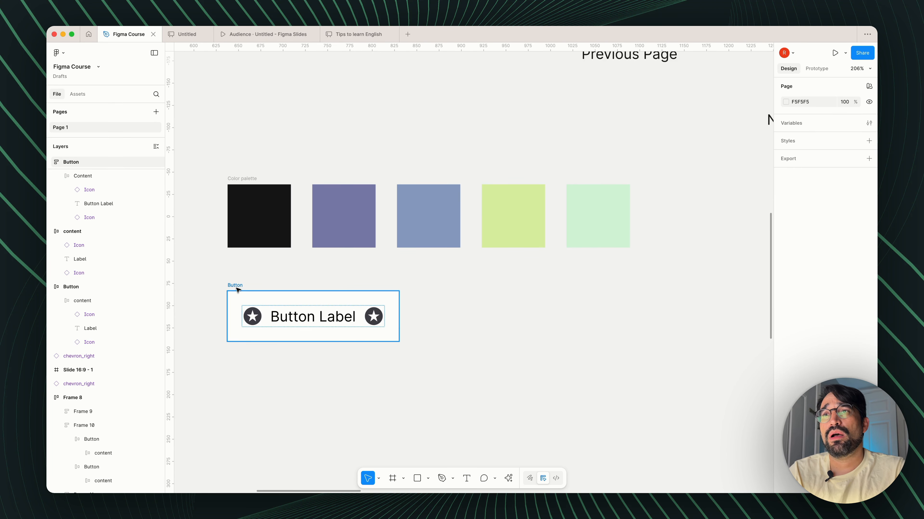
key("i")
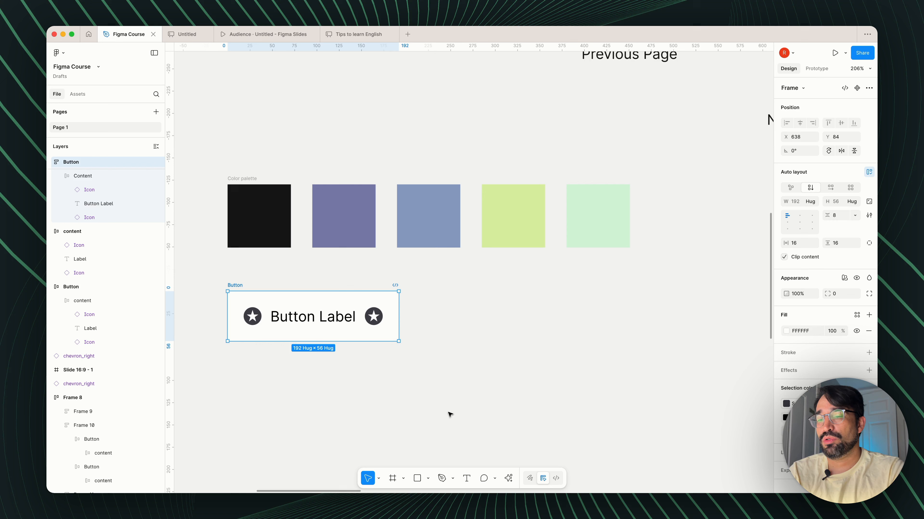
left_click(435, 241)
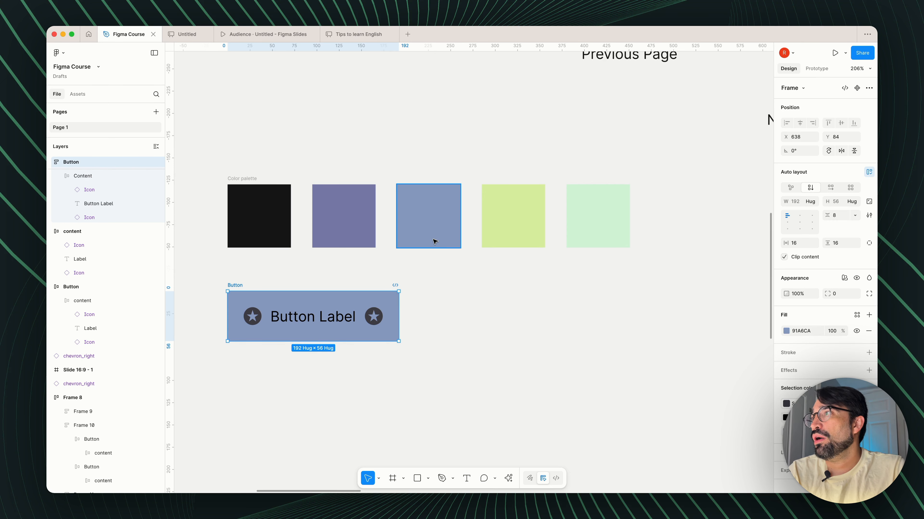
left_click(434, 338)
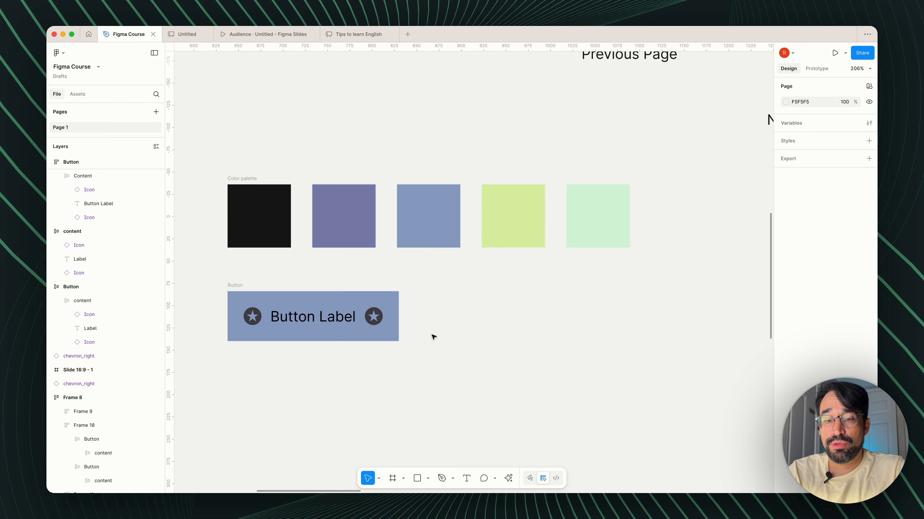
Step: Undo the blue fill on the Button frame
key("super+z")
key("super+z")
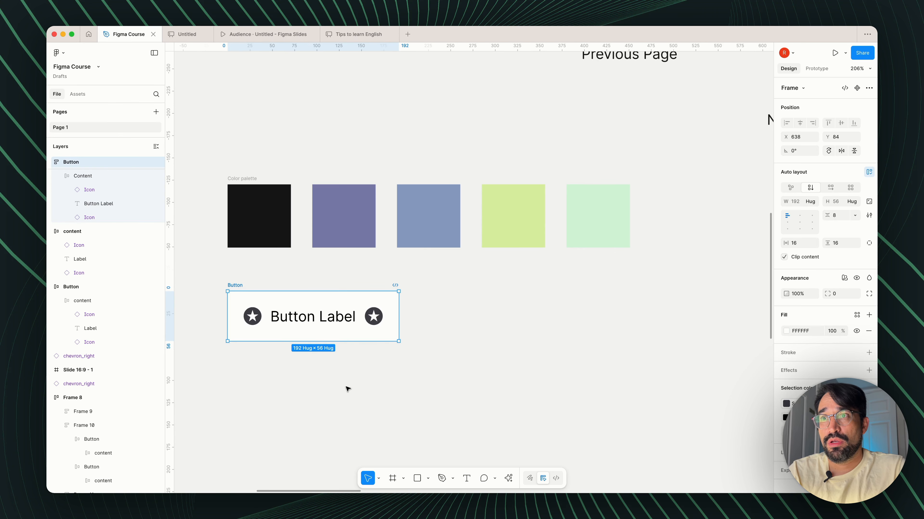
left_click(275, 378)
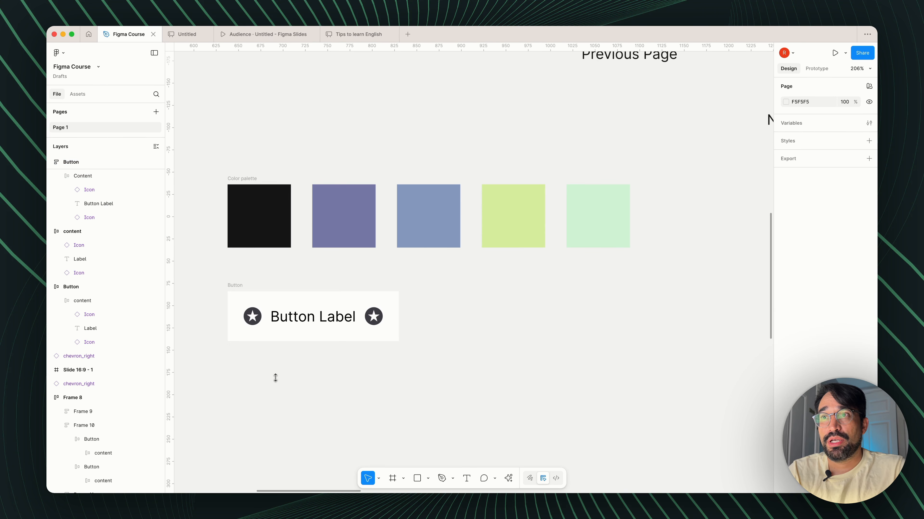
Step: Set the Button frame's fill to 91A6CA by sampling the blue palette swatch from the fill's color picker
left_click(230, 287)
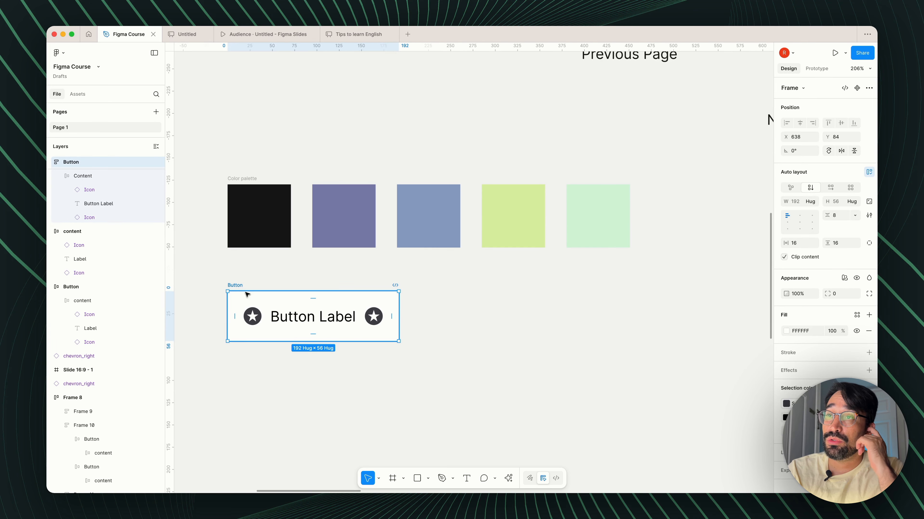
double_click(377, 329)
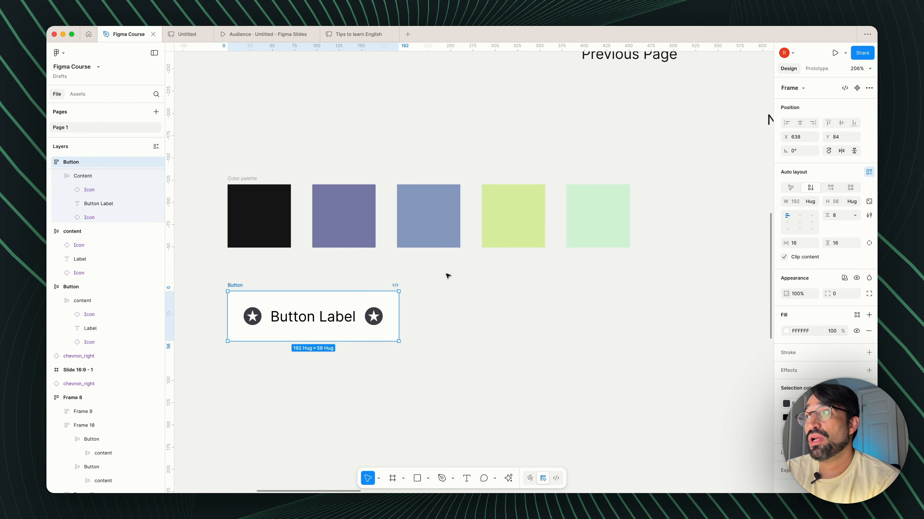
left_click(785, 332)
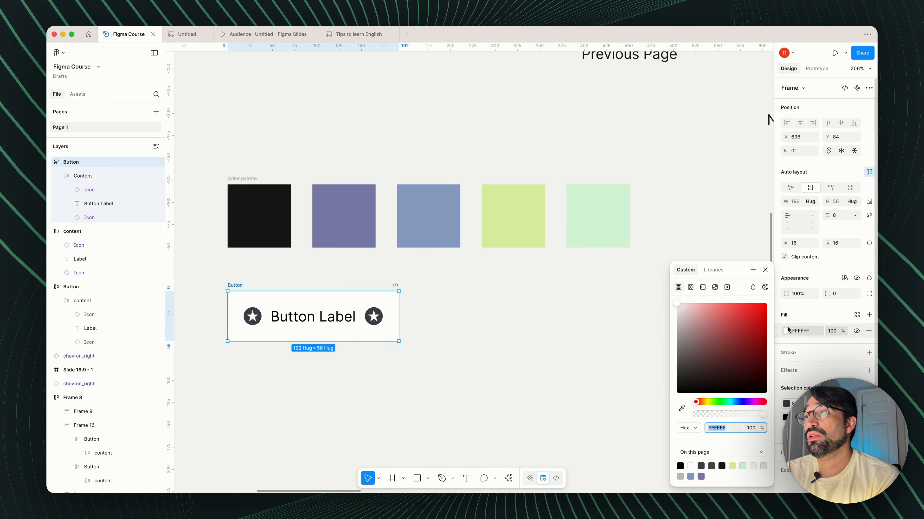
left_click(681, 410)
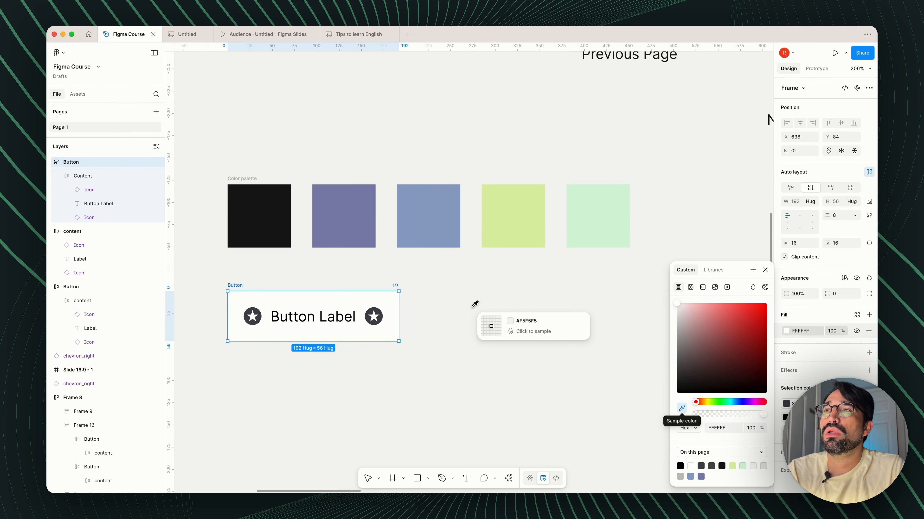
left_click(445, 228)
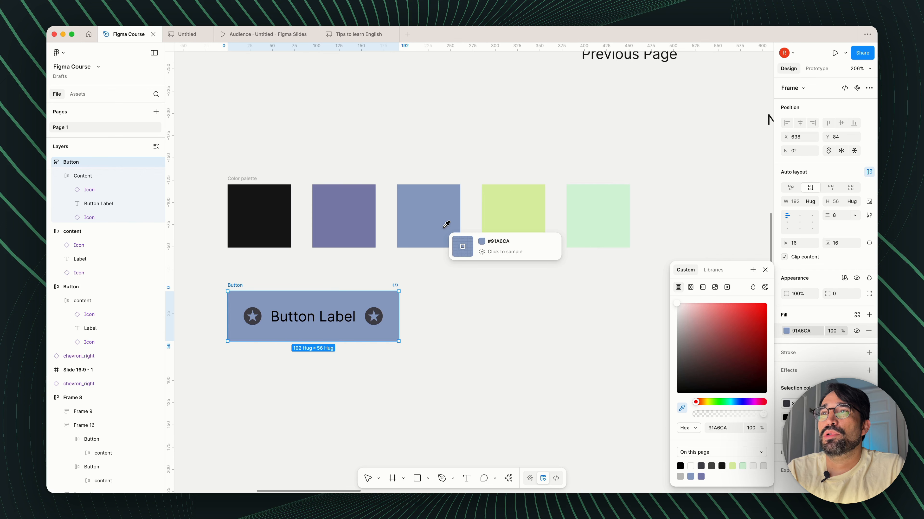
left_click(478, 365)
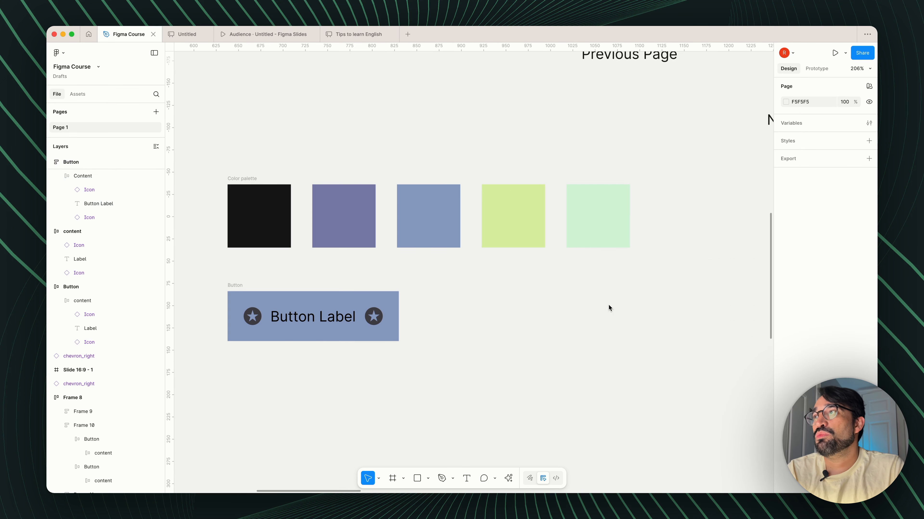
Step: Undo the Button frame's blue fill and reapply 91A6CA by sampling the third Color palette swatch with the eyedropper
left_click(276, 297)
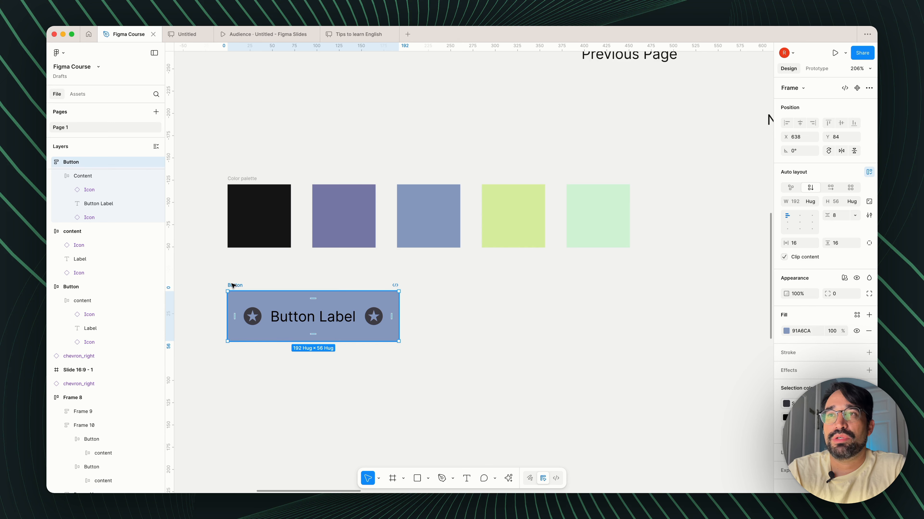
key("super+z")
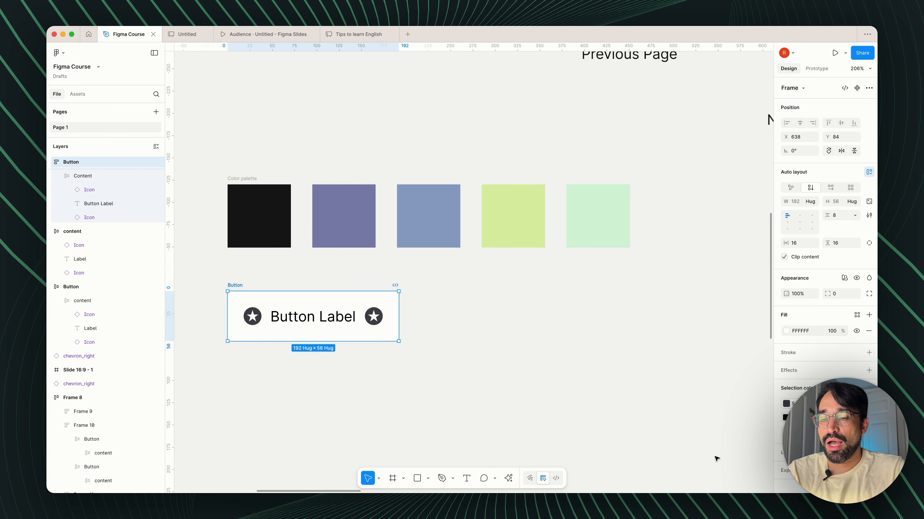
key("i")
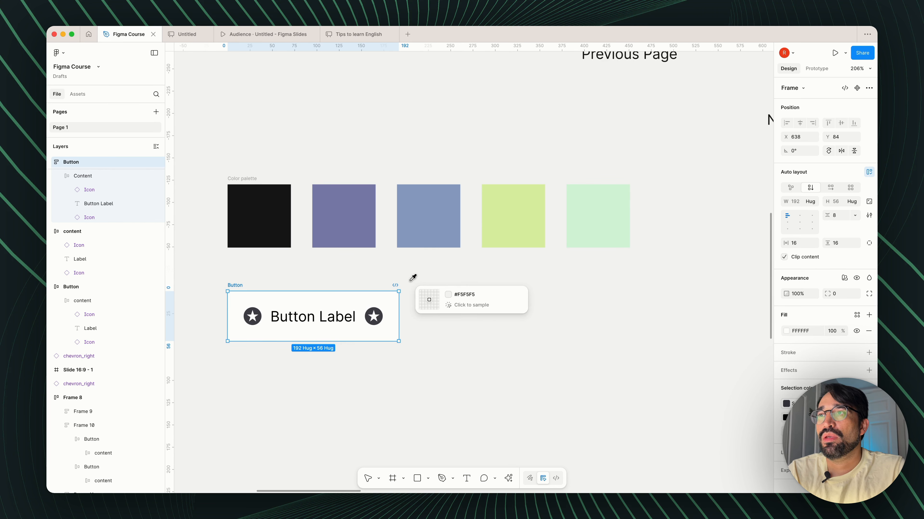
left_click(422, 228)
key("c")
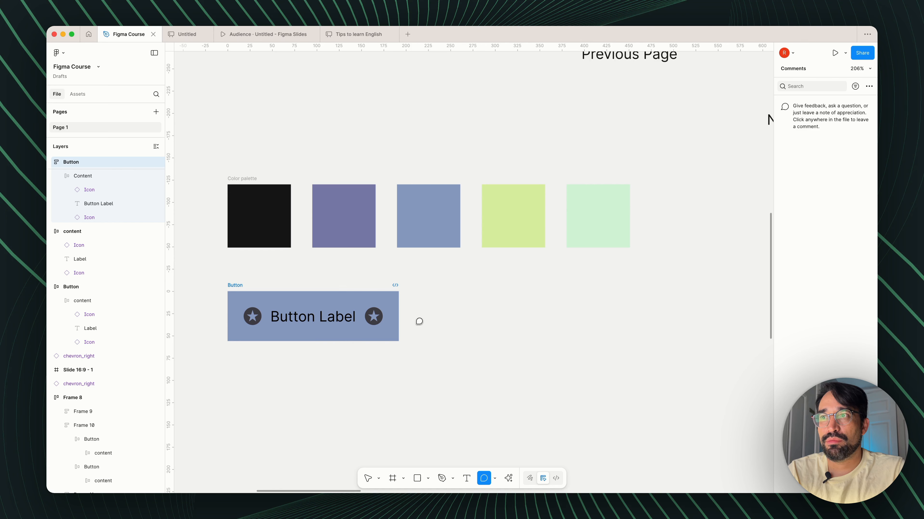
key("Escape")
key("Escape")
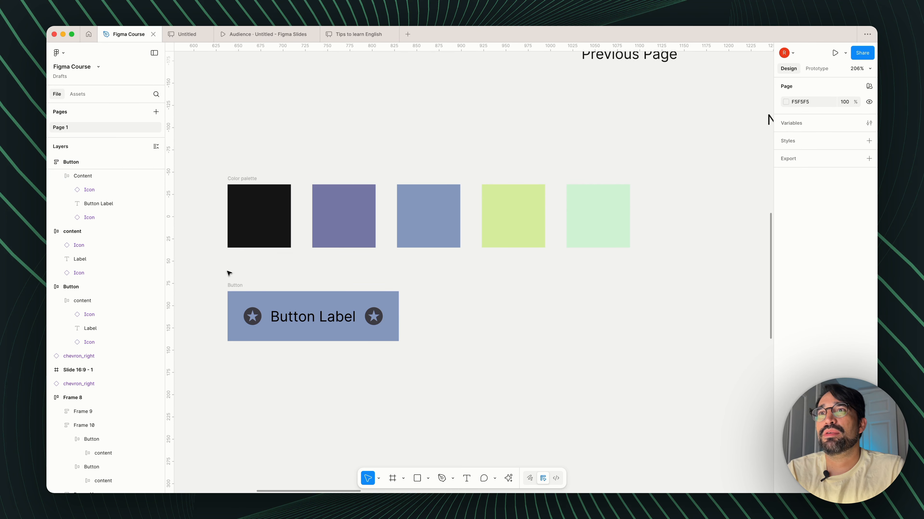
Step: Rename the Button frame as Button/Default
left_click(234, 286)
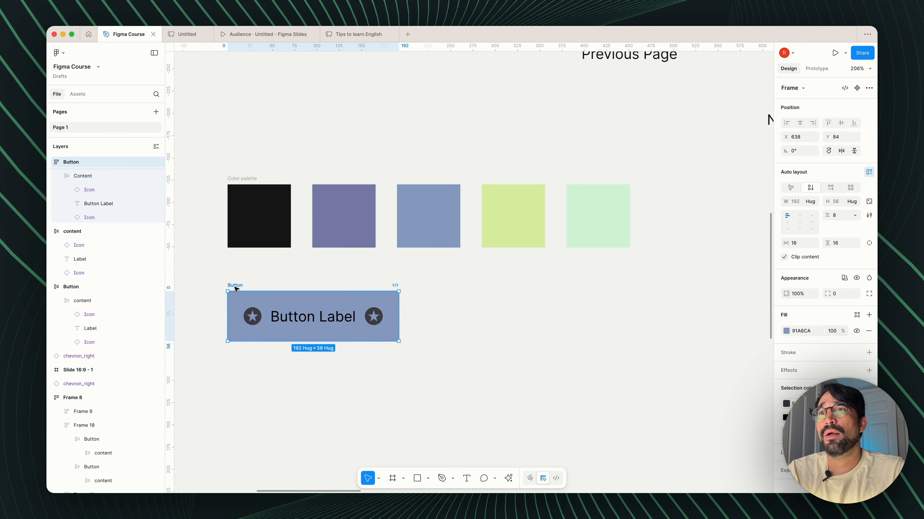
double_click(235, 285)
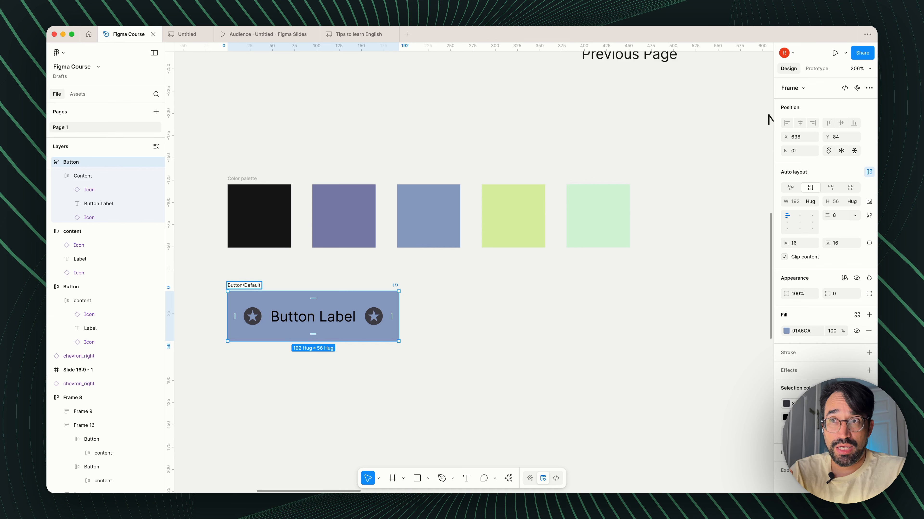
key("Return")
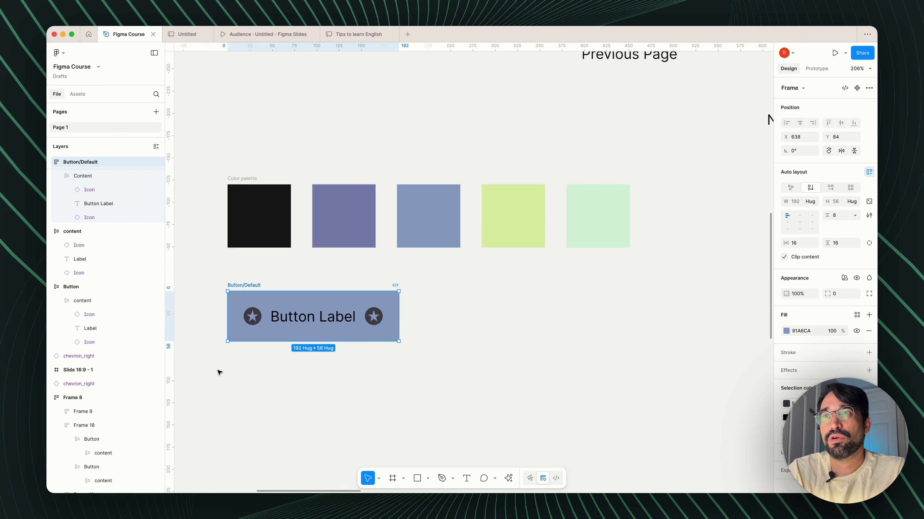
key("Escape")
Step: Duplicate the Button/Default frame beside the original at about X 843, Y 84, and rename the copy Button/Hover
left_click_drag(242, 290, 426, 299)
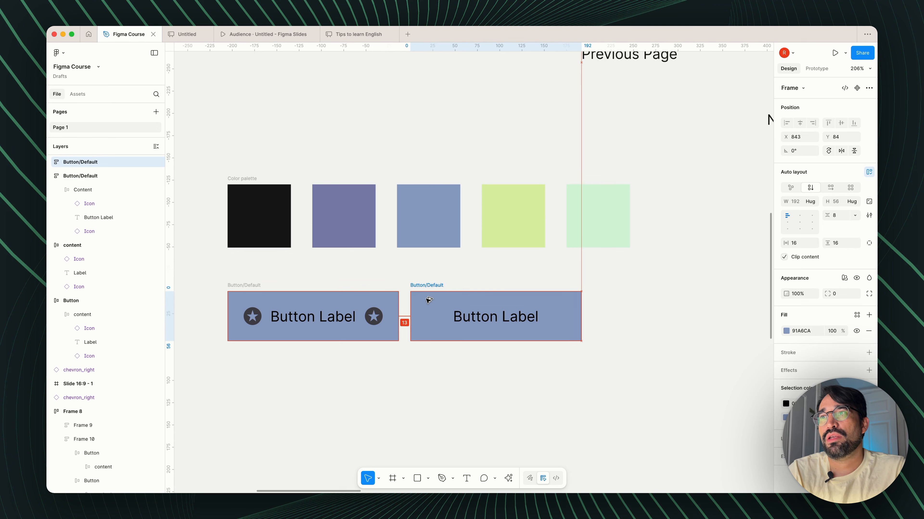
double_click(433, 285)
double_click(434, 285)
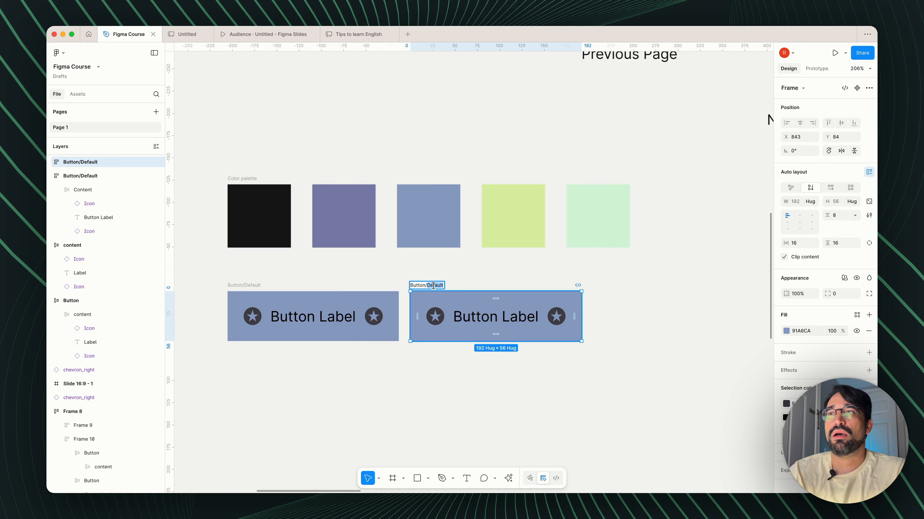
type("Hover")
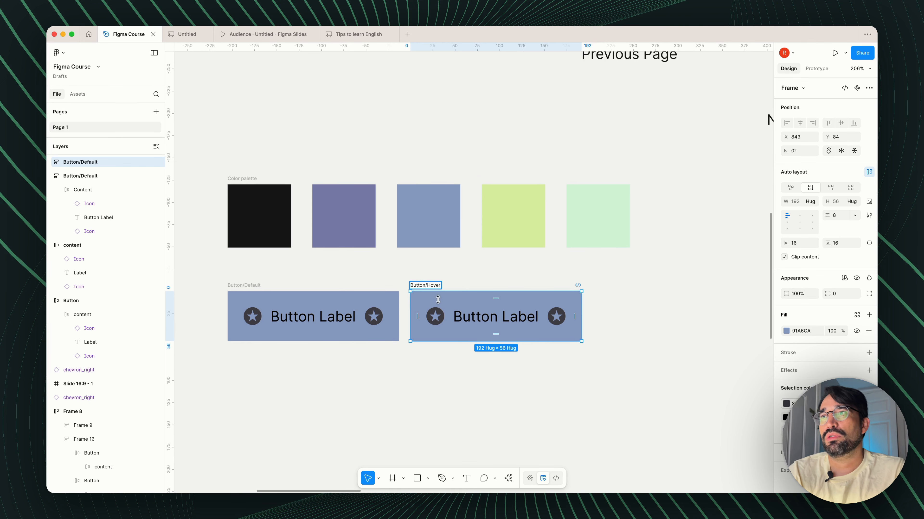
left_click(437, 363)
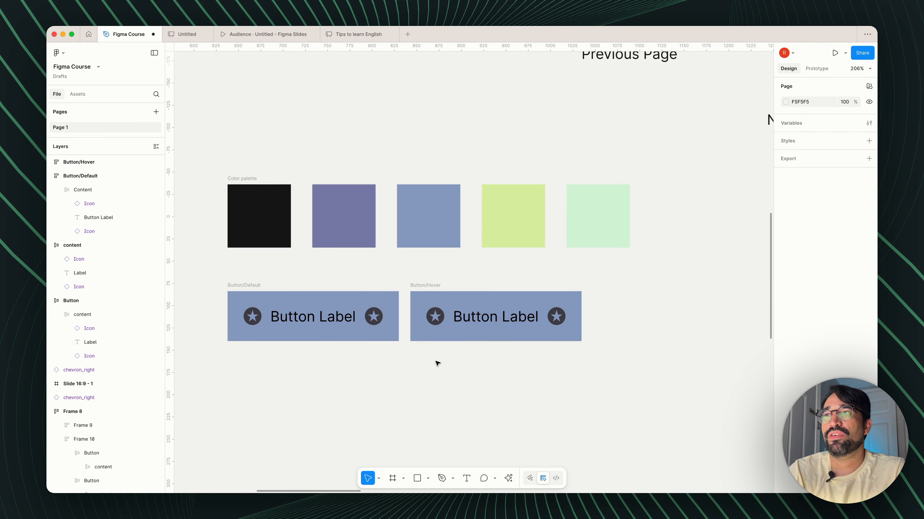
Step: Fill the Button/Hover frame with the purple 7E84B1 sampled from the second Color palette swatch
left_click(431, 287)
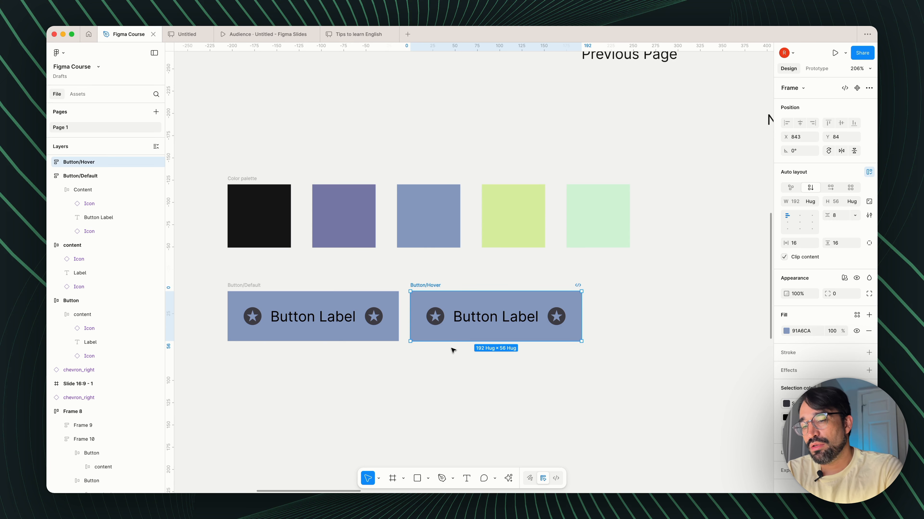
key("i")
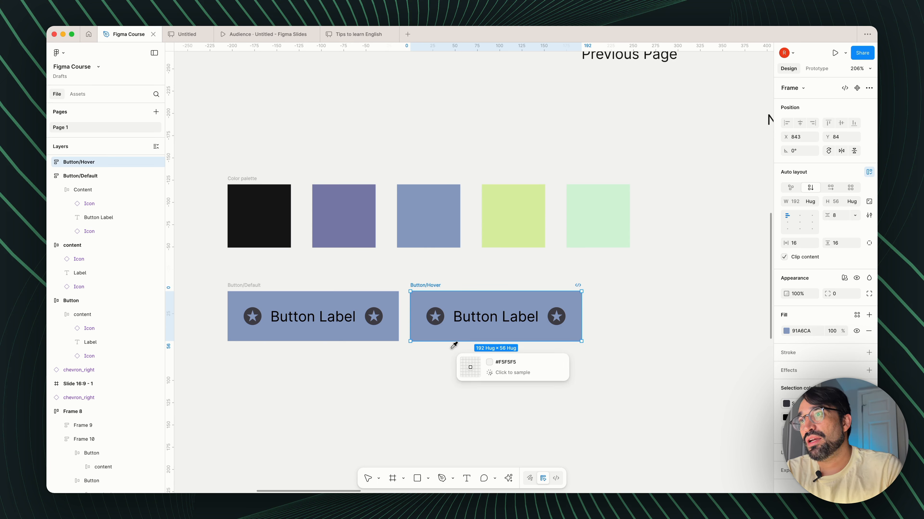
left_click(338, 215)
left_click(390, 404)
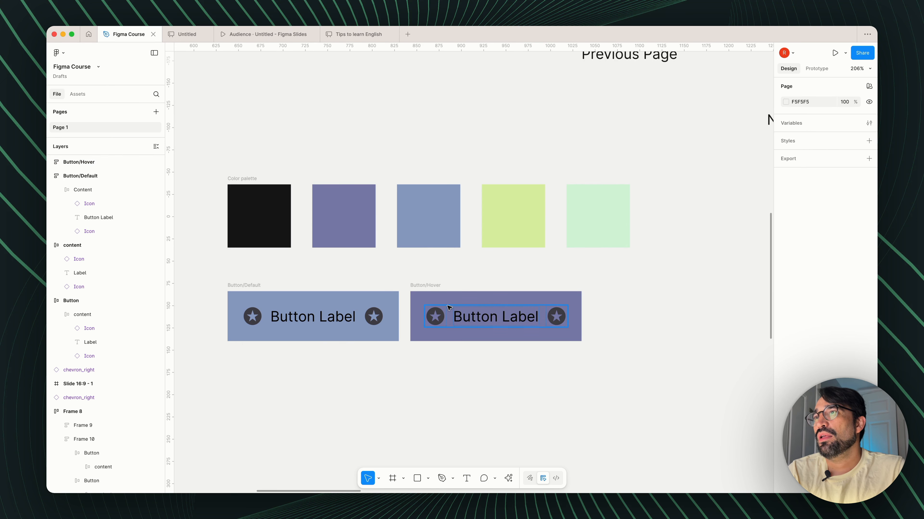
Step: Check the Button/Hover label's contrast against its purple background with the Contrast plugin, and close the plugin
left_click(471, 315, "super")
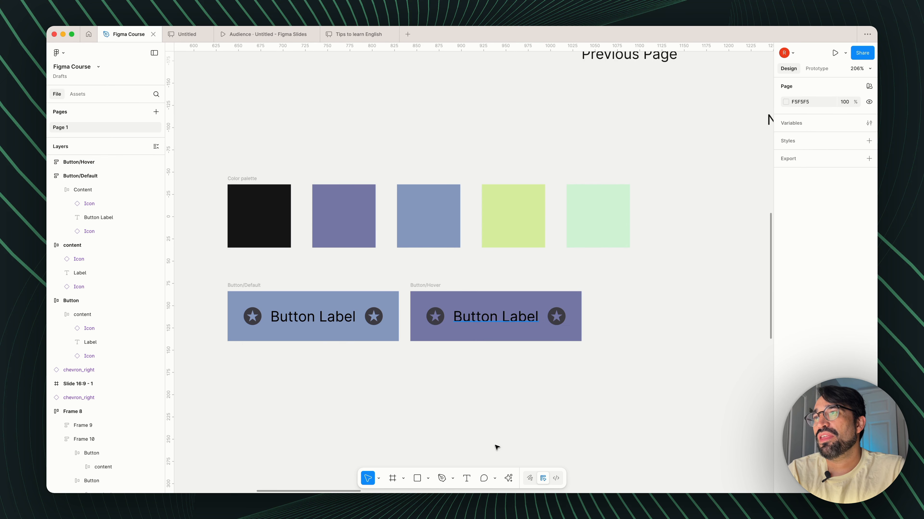
left_click(508, 479)
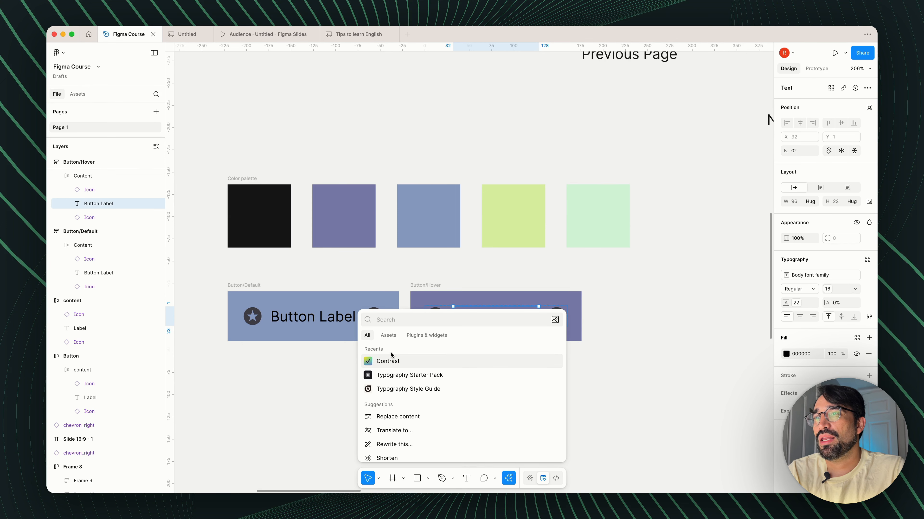
left_click(379, 366)
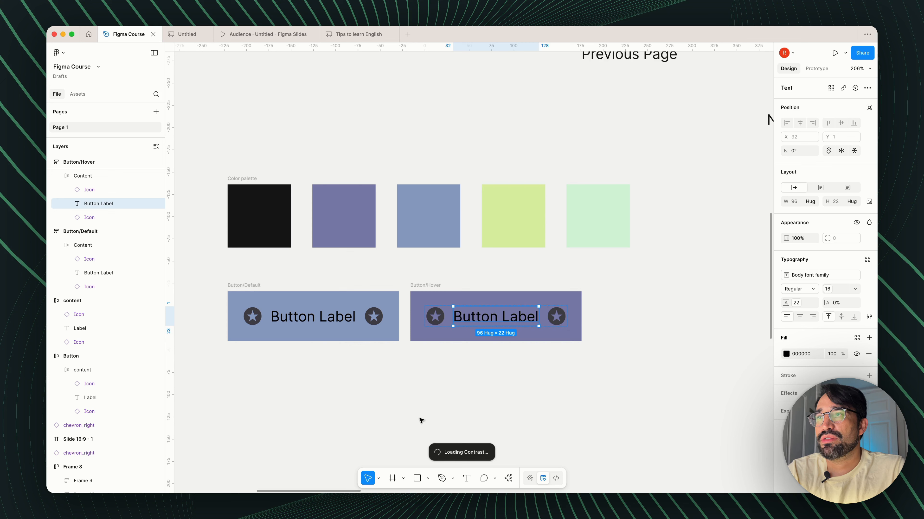
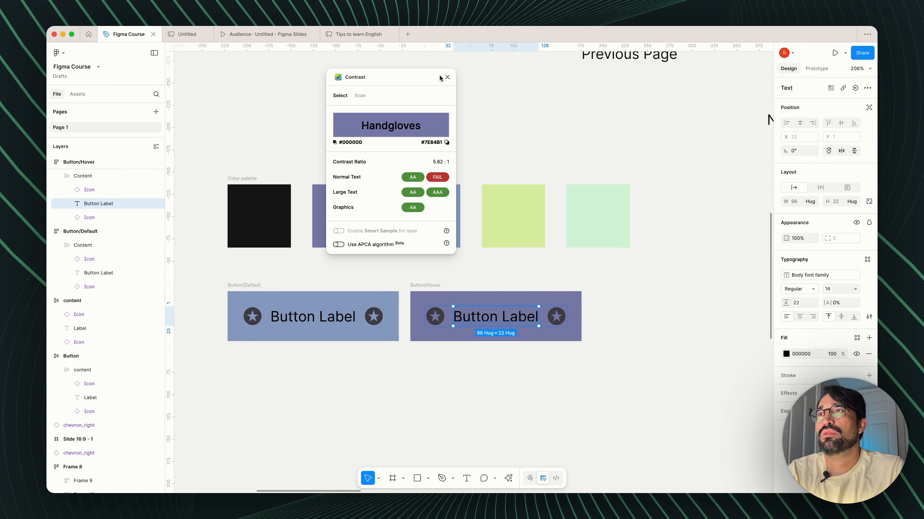
left_click(447, 78)
left_click(485, 381)
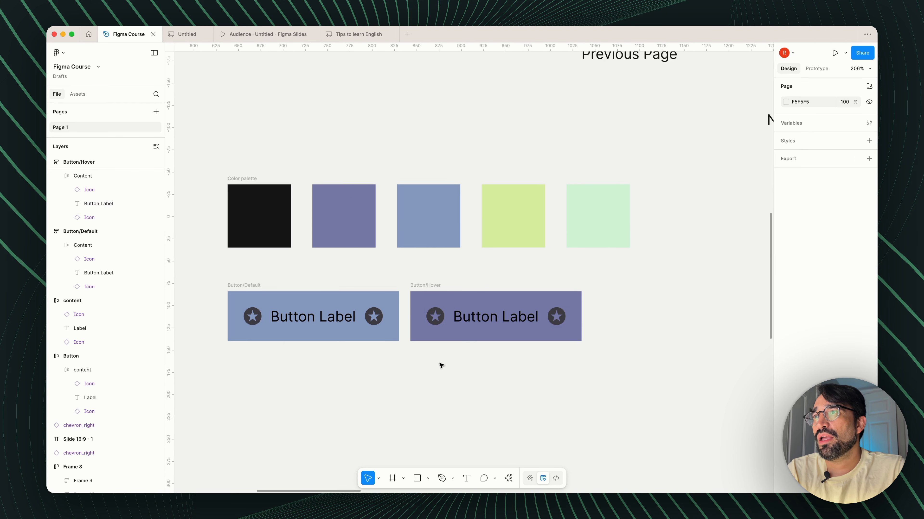
Step: Change the black label color in both the Button/Default and Button/Hover frames to 1D1919 sampled from the dark Color palette swatch
left_click(436, 286)
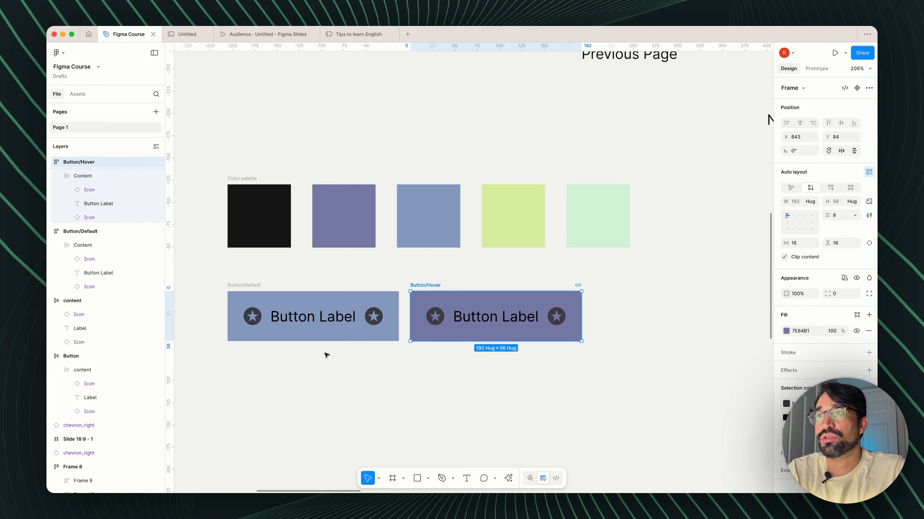
left_click(242, 286, "shift")
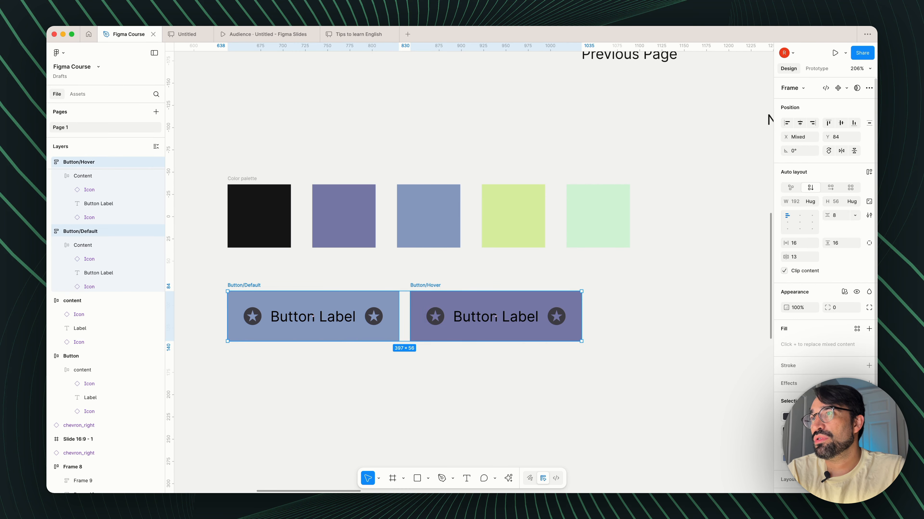
left_click_drag(594, 366, 204, 278)
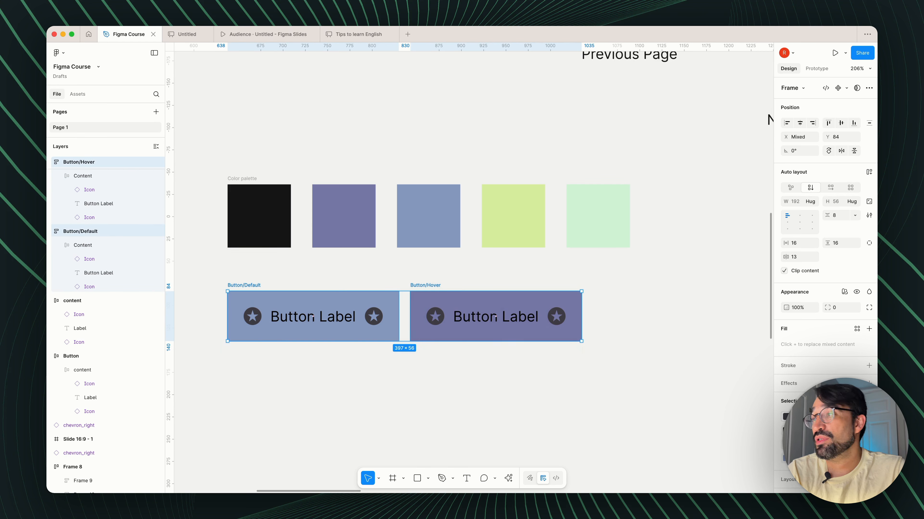
scroll(790, 405, "down", 1)
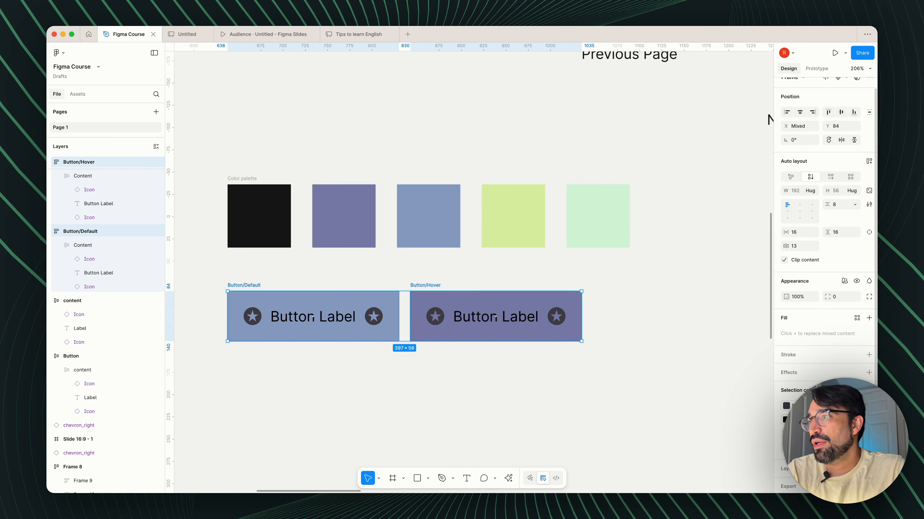
left_click(784, 419)
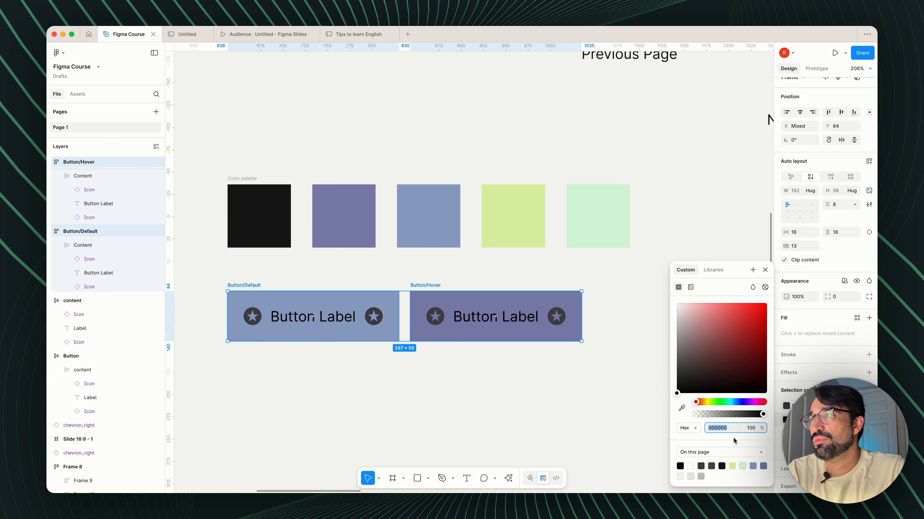
left_click(682, 408)
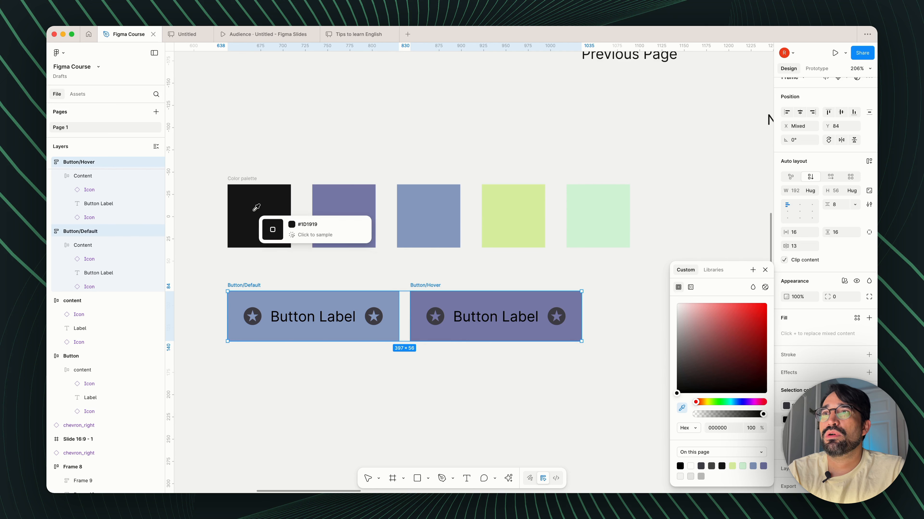
left_click(243, 204)
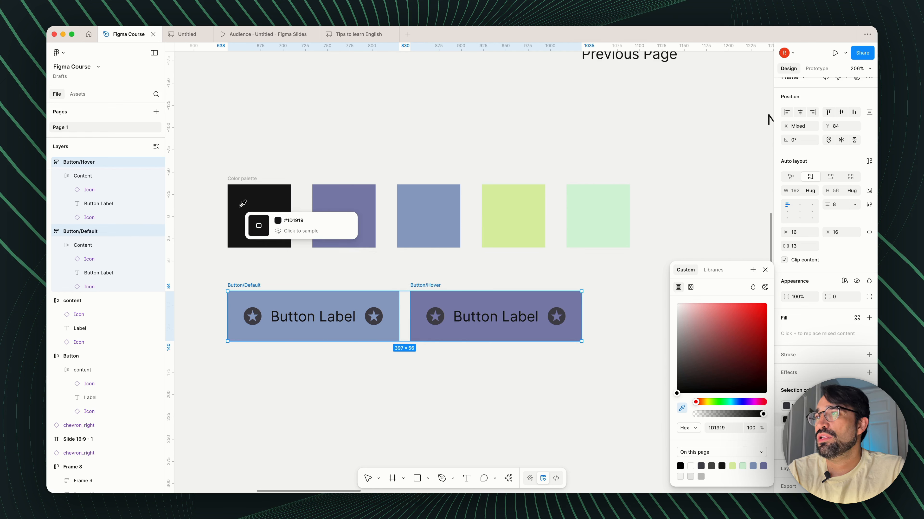
left_click(241, 207)
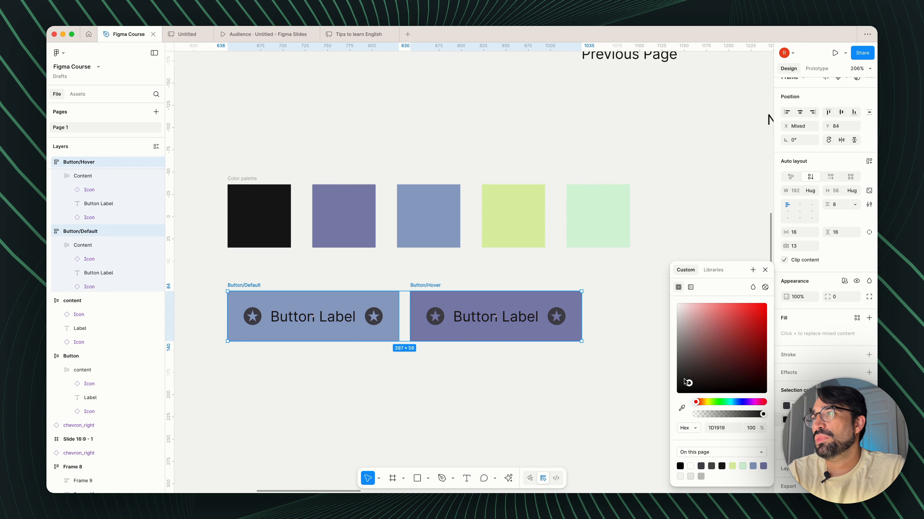
left_click(529, 389)
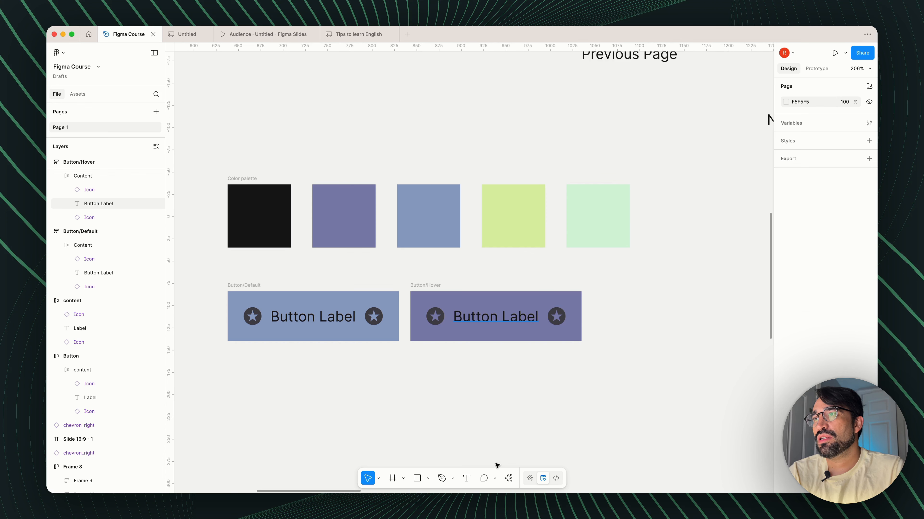
Step: Run the Contrast plugin again on the recolored Button/Hover label and close it
left_click(508, 479)
left_click(386, 361)
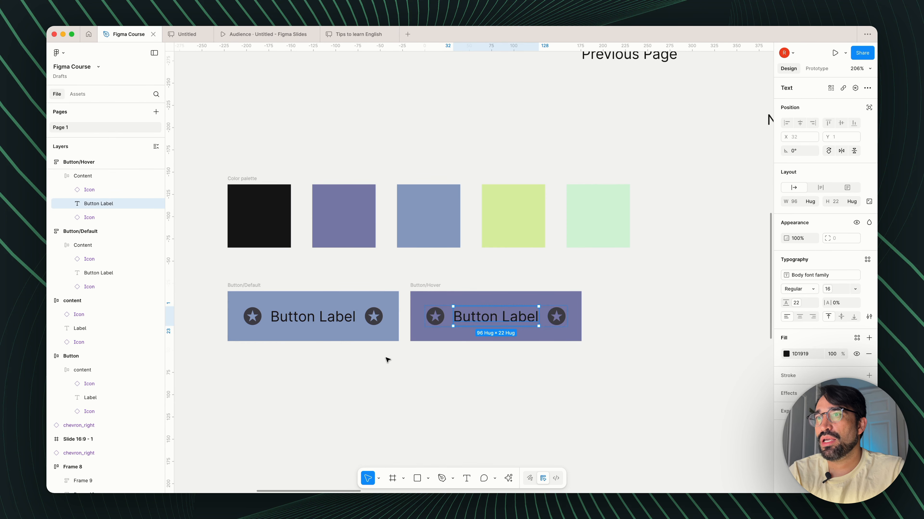
key("Escape")
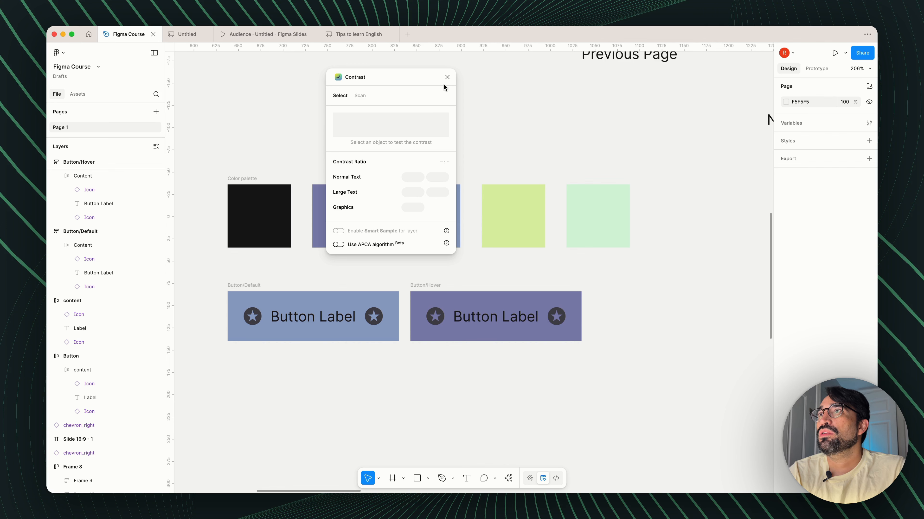
left_click(447, 78)
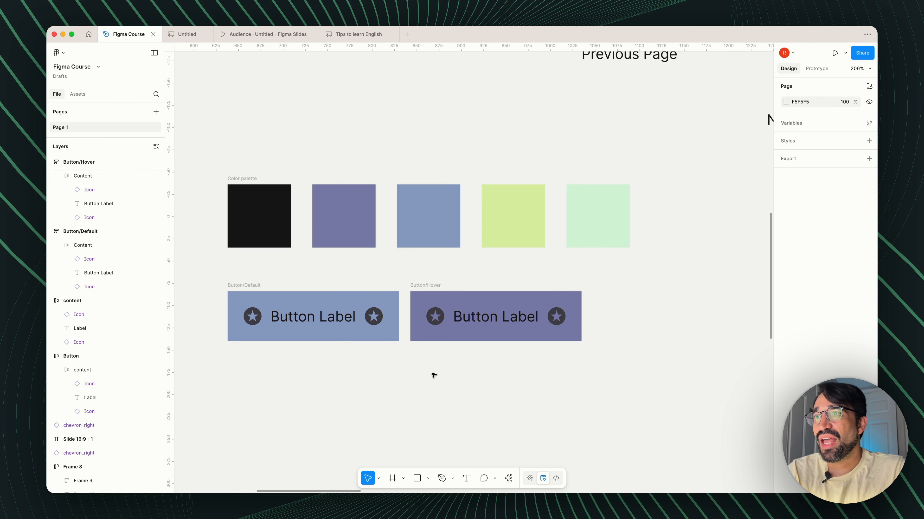
Step: Duplicate the Button/Default and Button/Hover frames together and place the copies directly below the originals at about Y 169
scroll(434, 375, "left", 5)
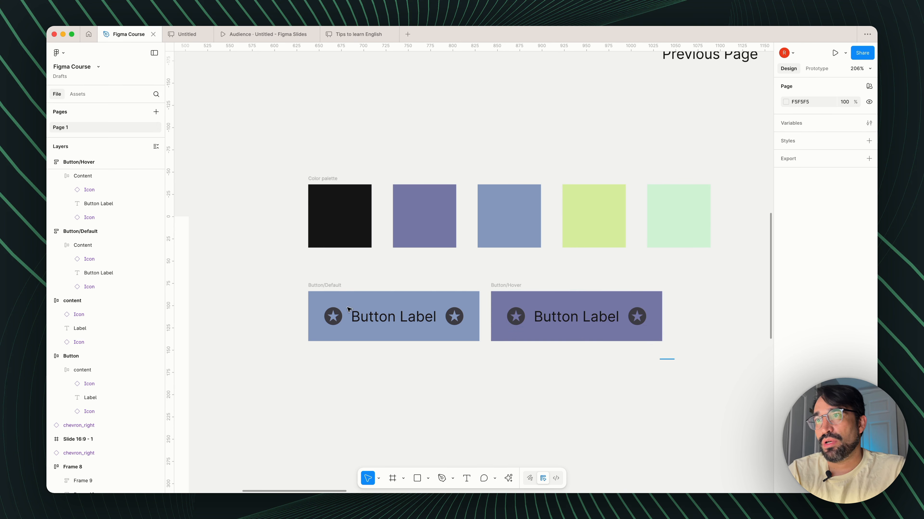
left_click_drag(288, 291, 672, 359)
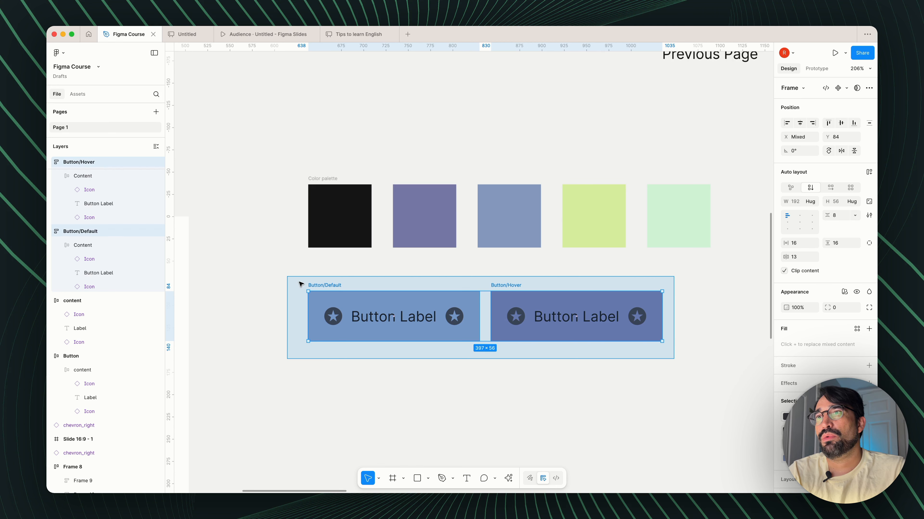
scroll(318, 288, "down", 3)
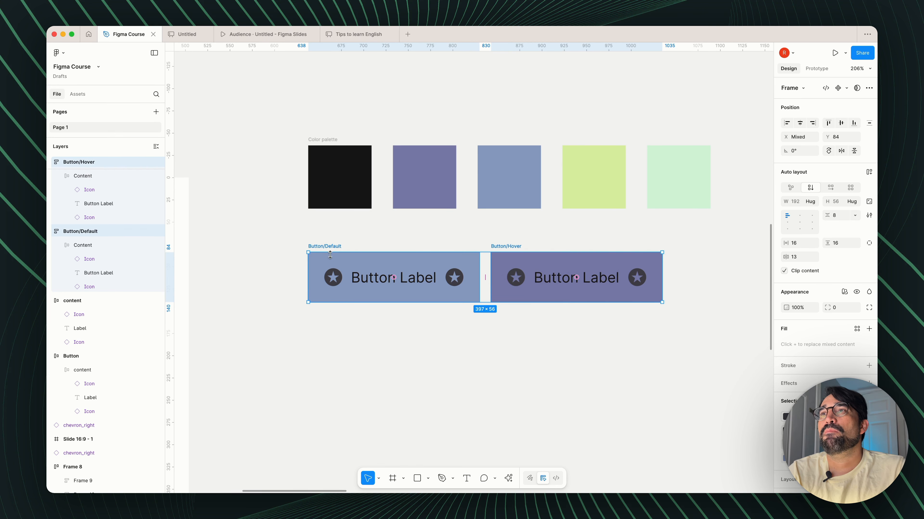
key("super+d")
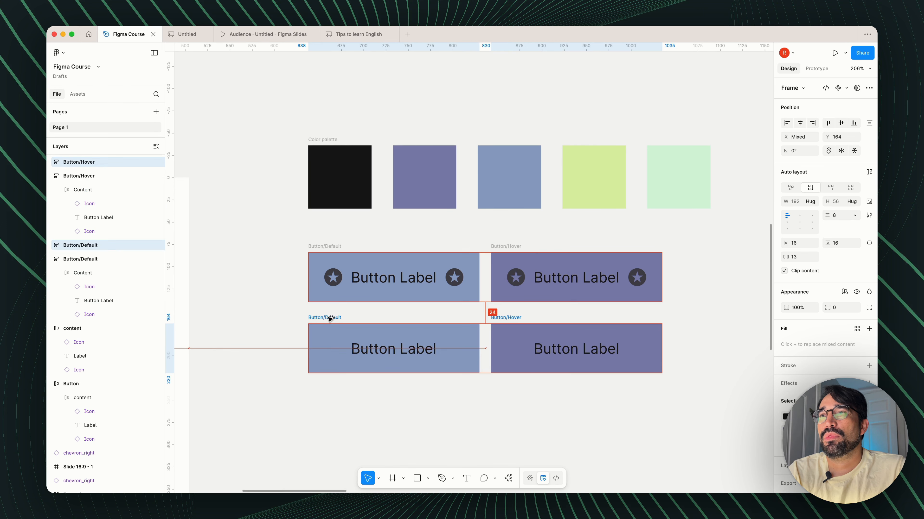
left_click(316, 395)
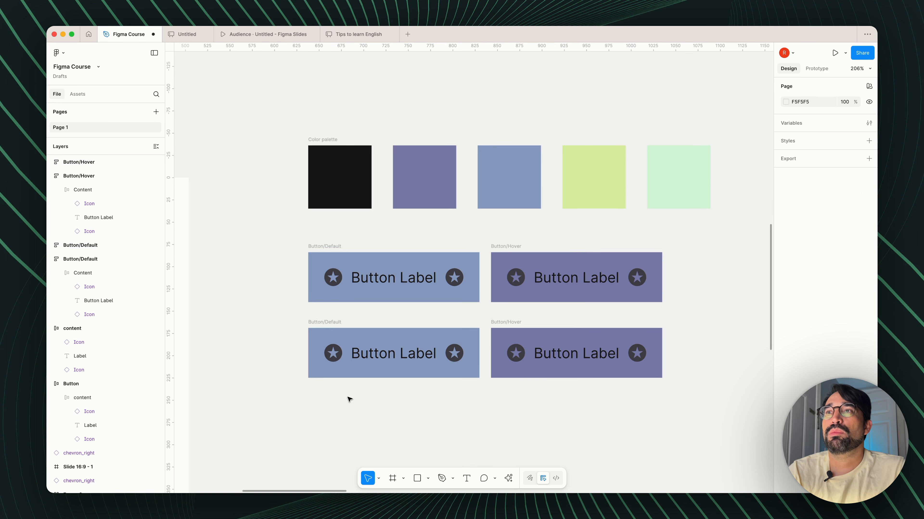
Step: Rename the lower Button/Default copy as Button/Default/outline
left_click(321, 326)
double_click(320, 323)
key("Right")
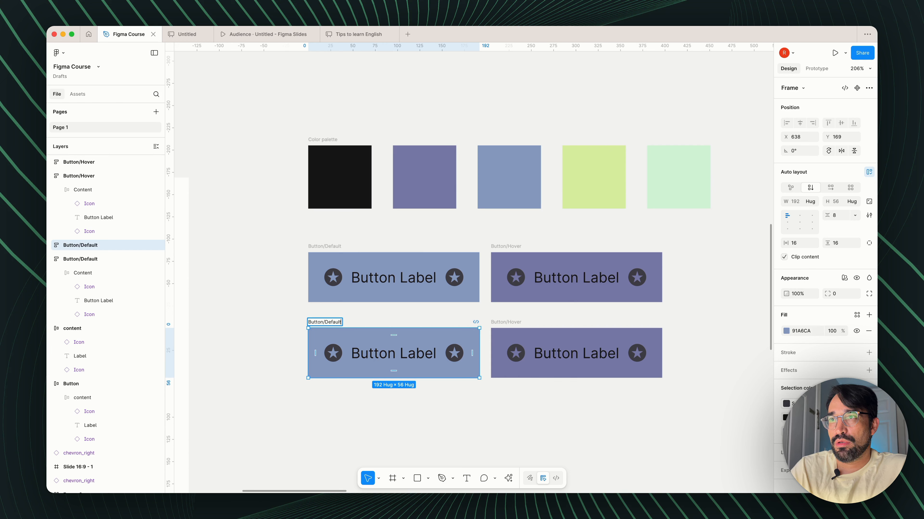
type("/dutli")
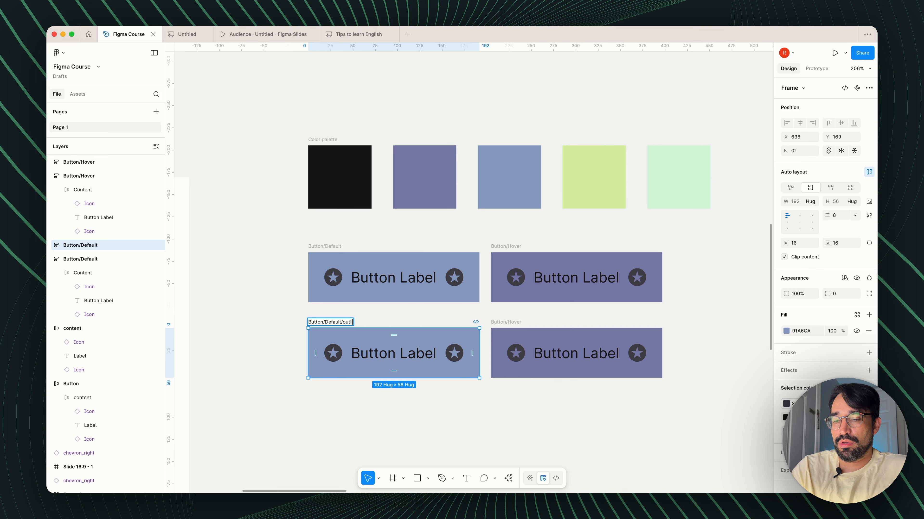
type("jne")
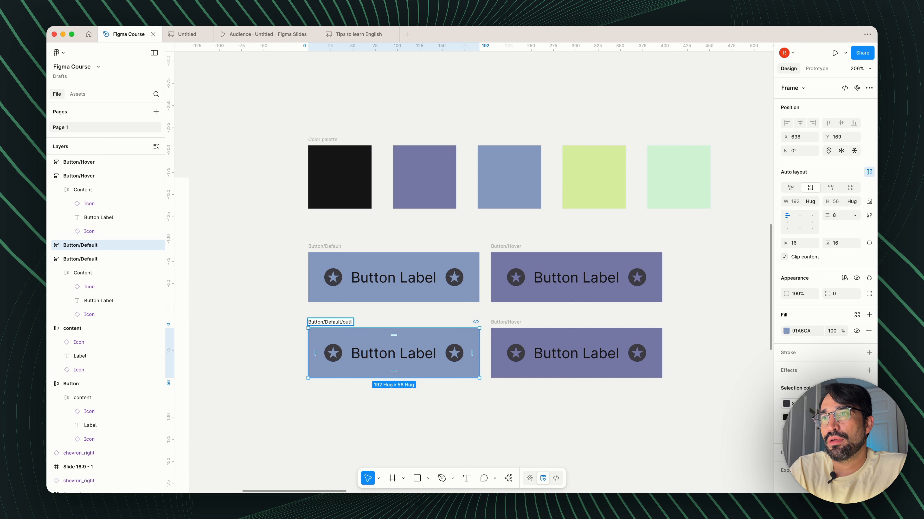
type("e")
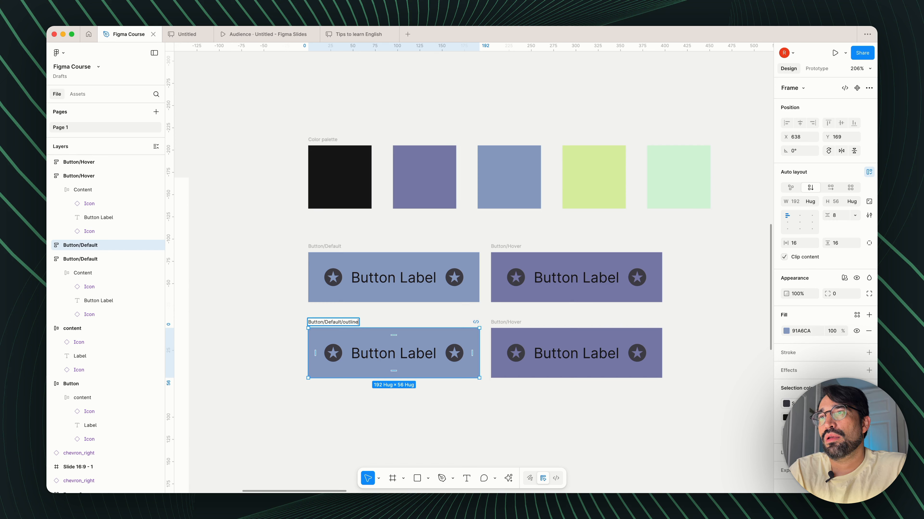
Step: Rename the lower Button/Hover copy as Button/Hover/outline, reusing the copied Button/Default/outline name with Default replaced by Hover
key("super+a")
key("super+c")
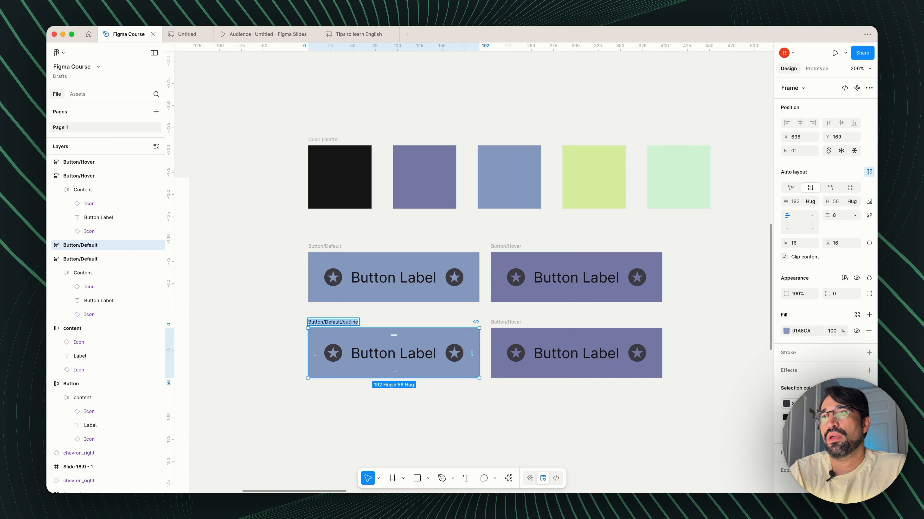
key("Tab")
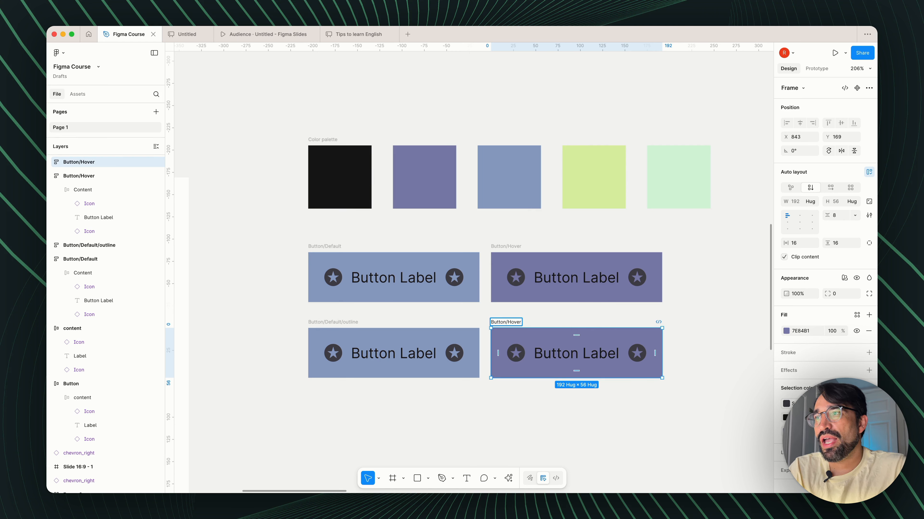
key("super+a")
key("super+v")
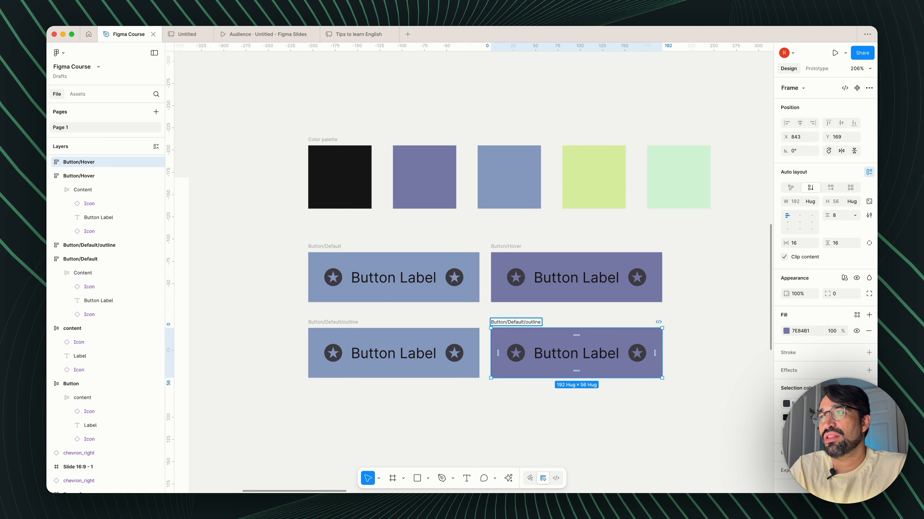
key("alt+shift+Left")
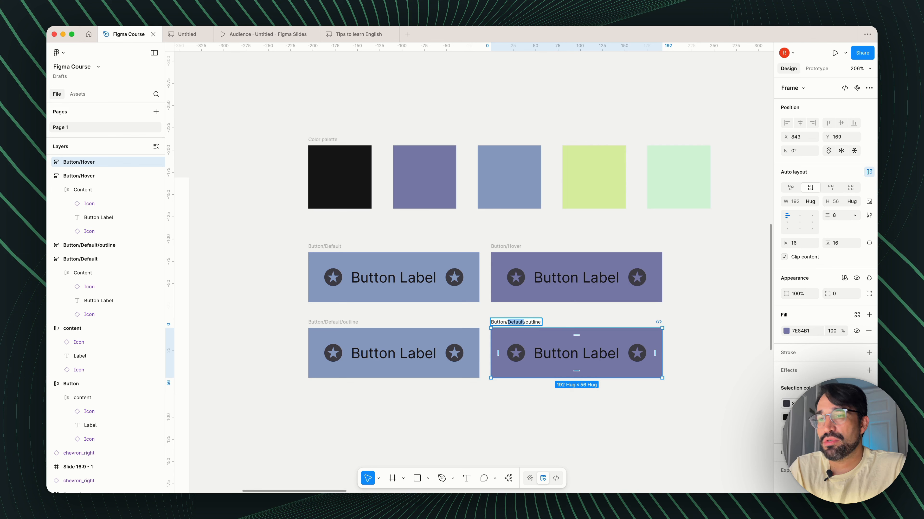
type("Hover")
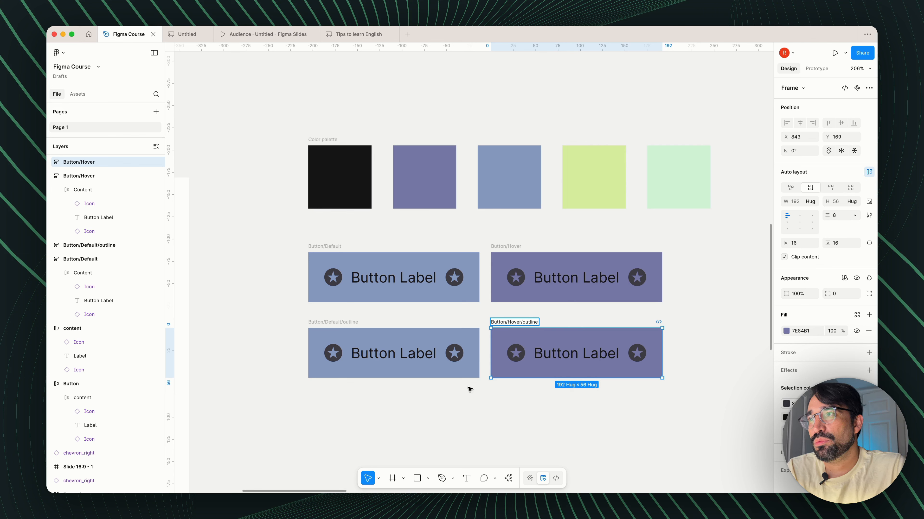
left_click(480, 419)
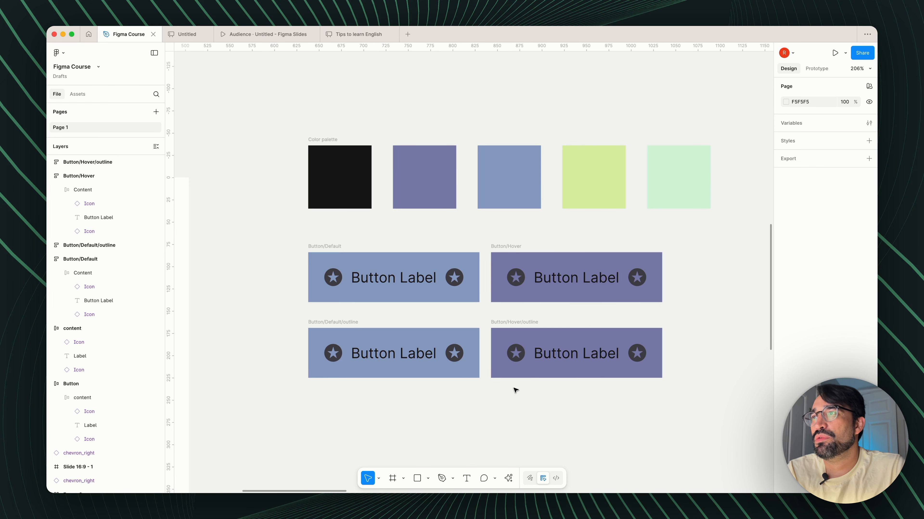
Step: Replace the mixed fills of the Button/Default/outline and Button/Hover/outline frames with the off-white FDFDFD
left_click(345, 327)
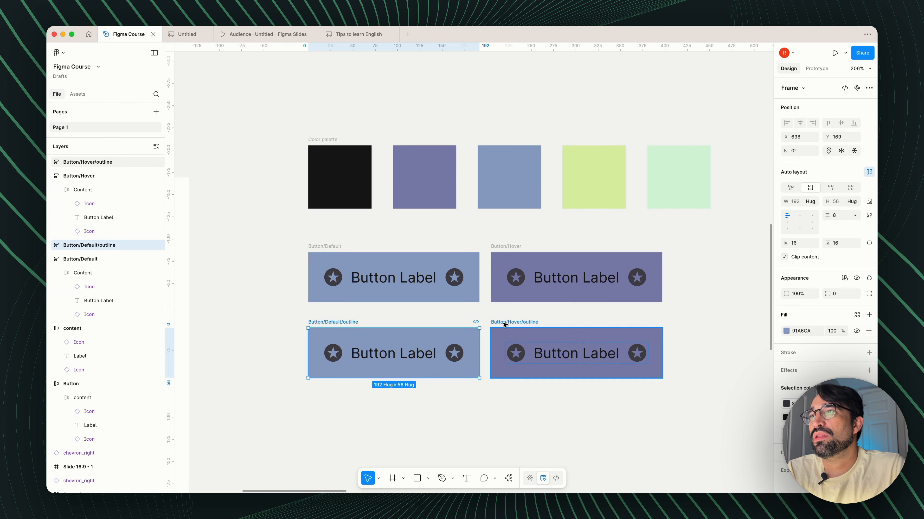
left_click(516, 338, "shift")
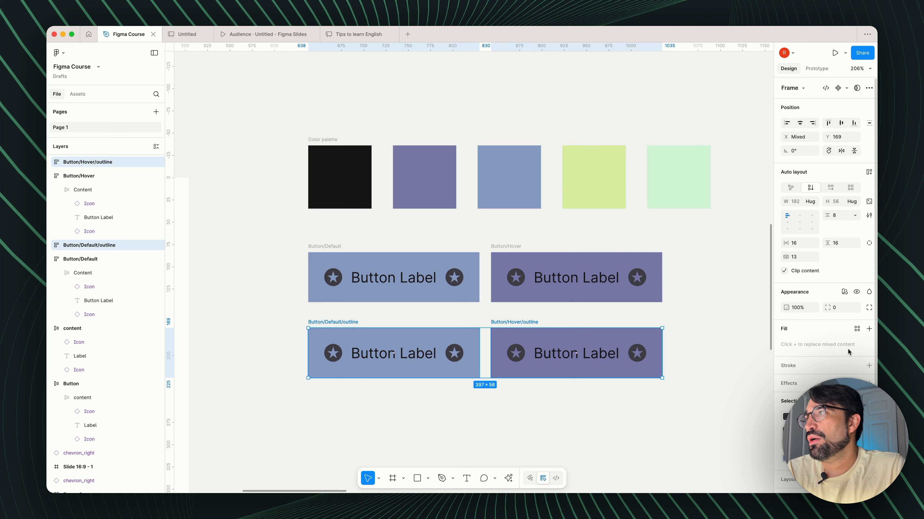
left_click(869, 329)
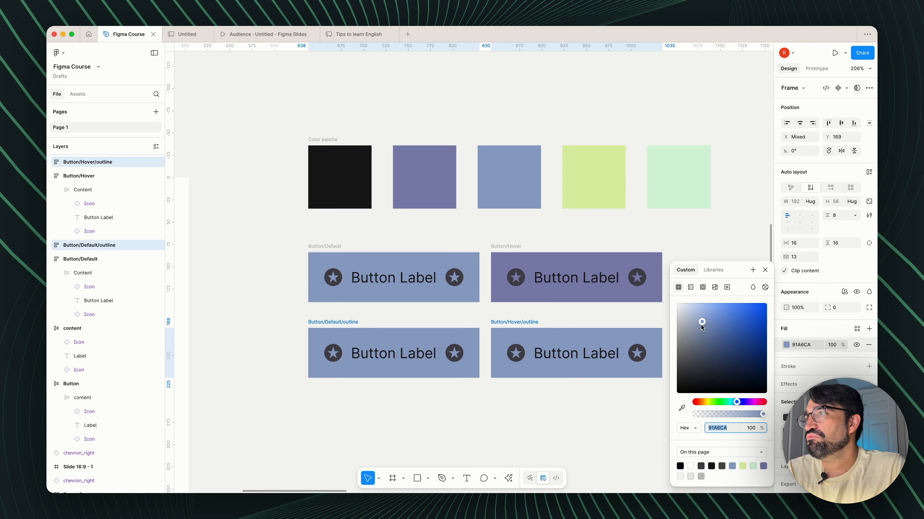
left_click(800, 345)
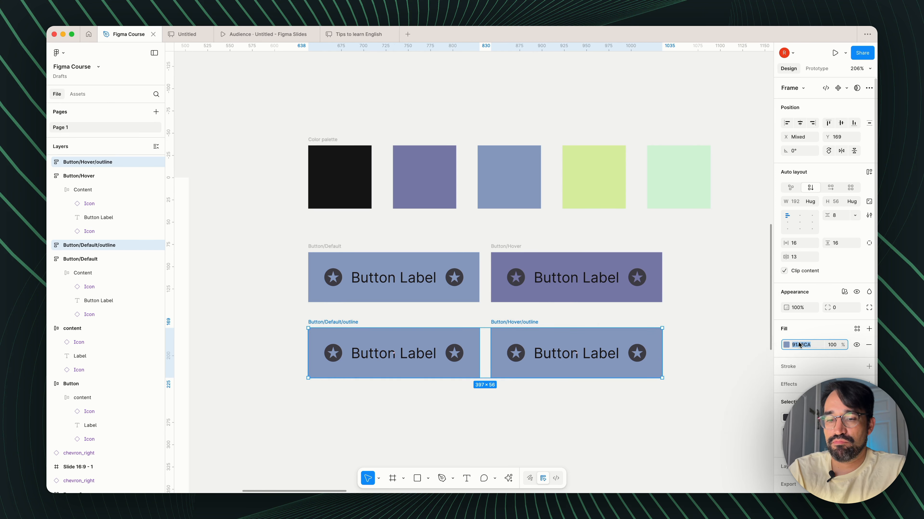
type("fdfdfd")
key("Tab")
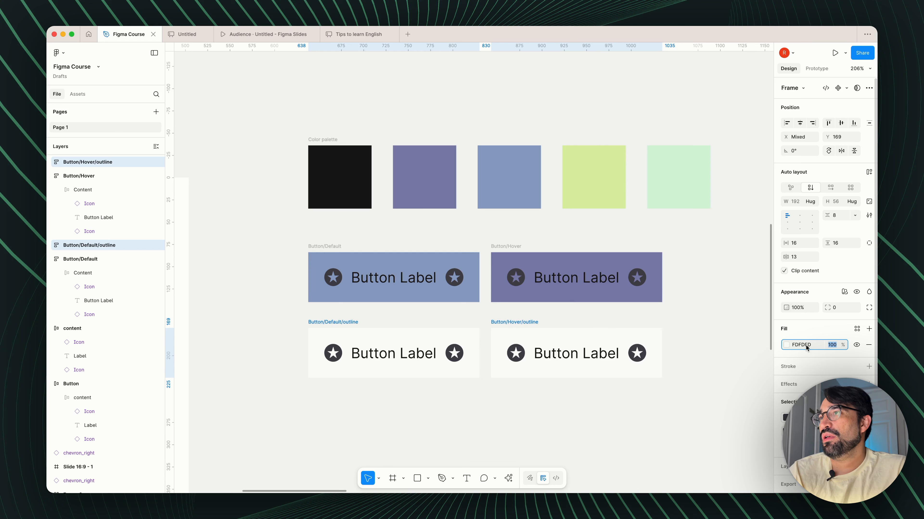
Step: Add a stroke to both outline frames in the purple 7E84B1 sampled from the second Color palette swatch
left_click(830, 374)
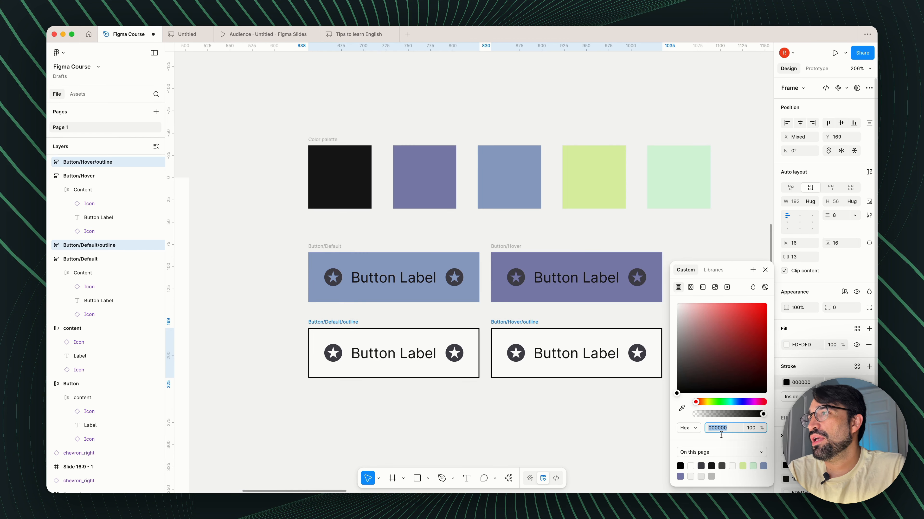
left_click(682, 409)
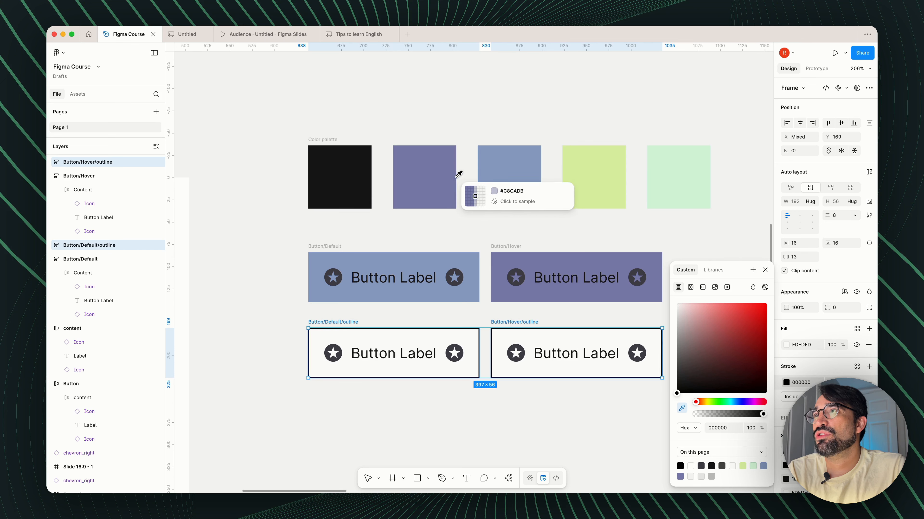
left_click(439, 177)
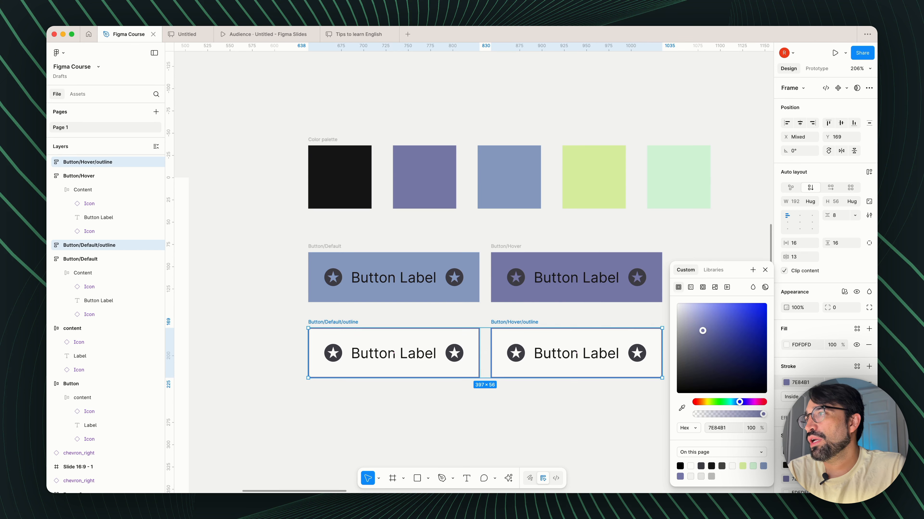
left_click(670, 423)
left_click(644, 421)
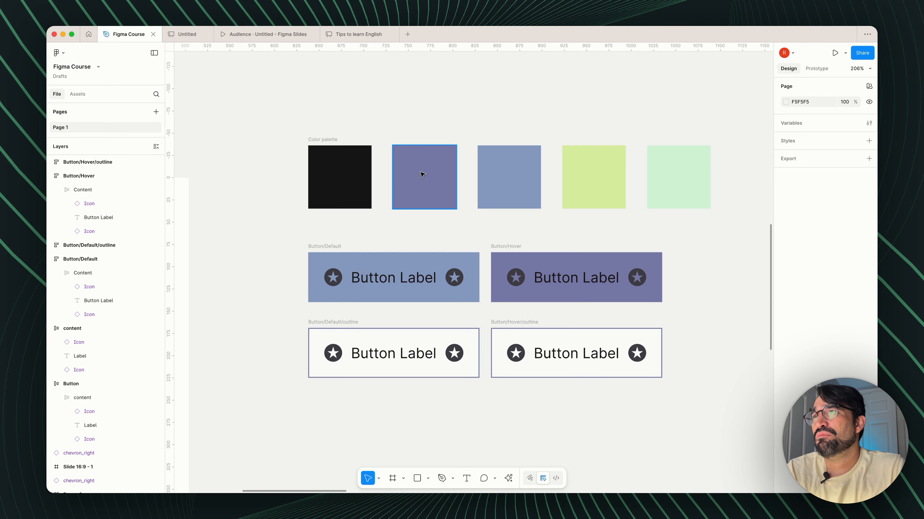
Step: Duplicate both outline frames into a third row about 28 px below them, at about Y 253
scroll(476, 437, "down", 1)
scroll(476, 437, "down", 3)
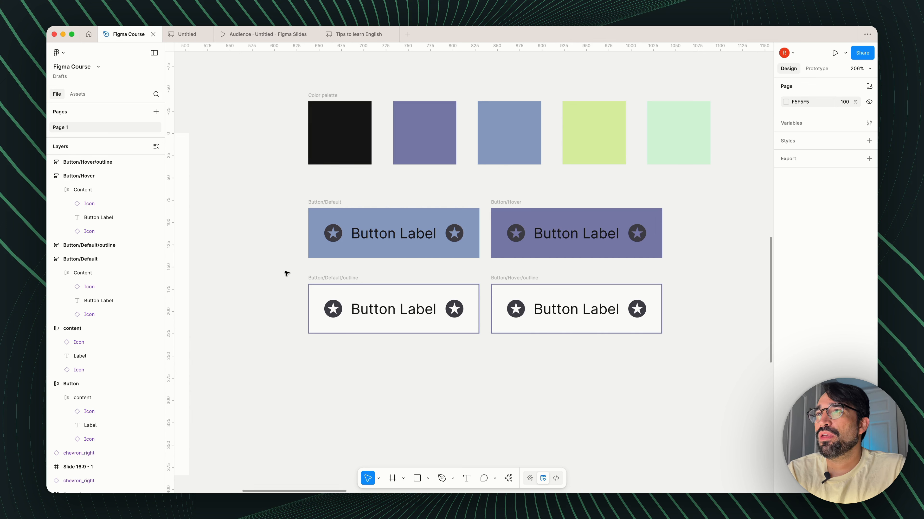
left_click_drag(690, 365, 324, 354)
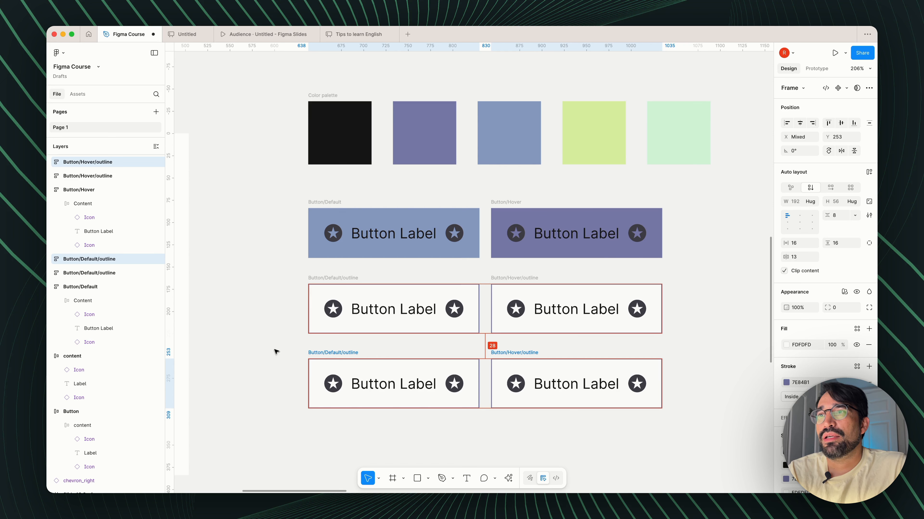
key("Escape")
Step: Rename the two filled frames in the first row as Button/Default/Fill and Button/Hover/Fill
left_click(337, 204)
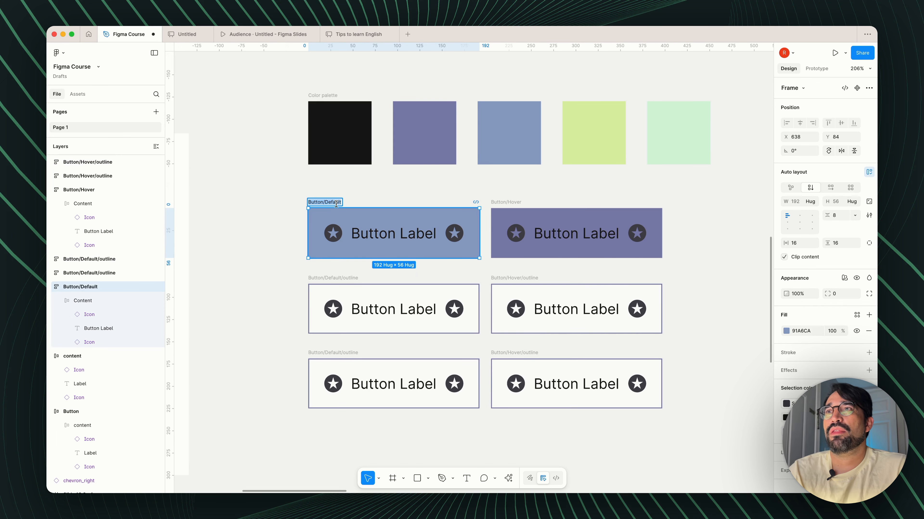
key("Right")
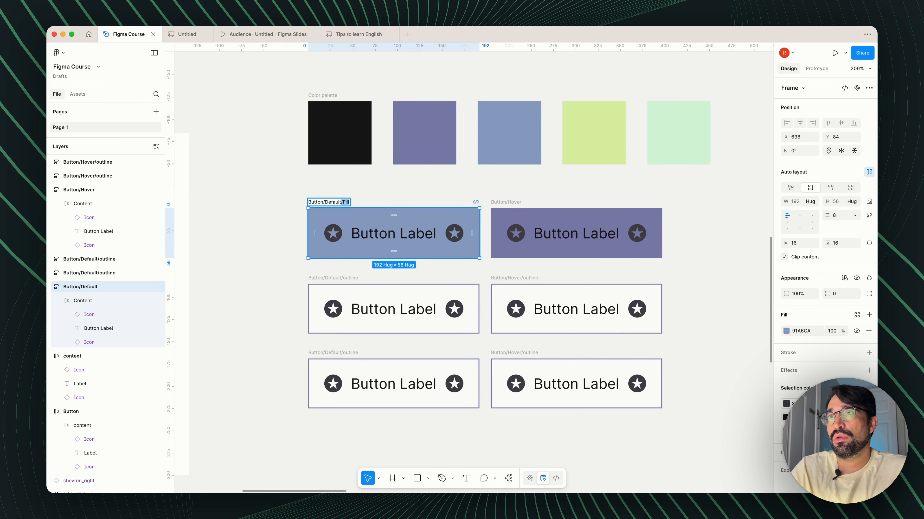
key("Return")
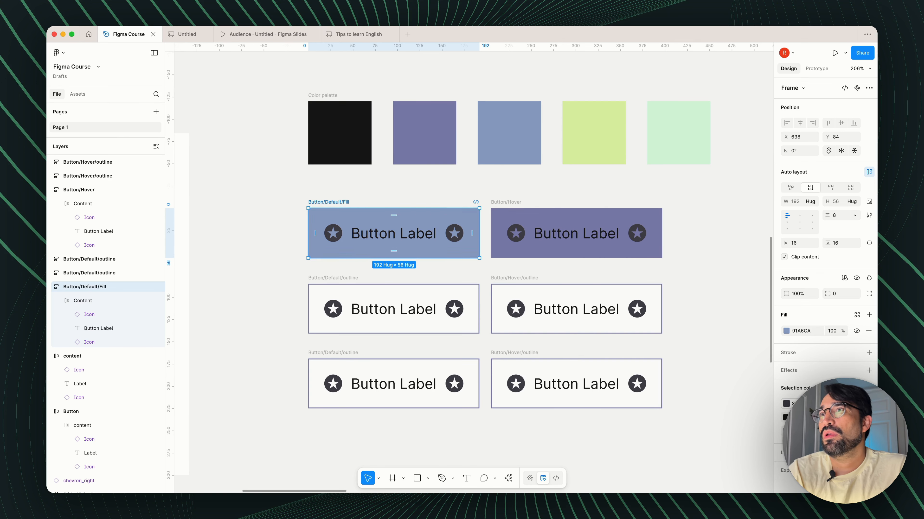
left_click(514, 204)
key("Right")
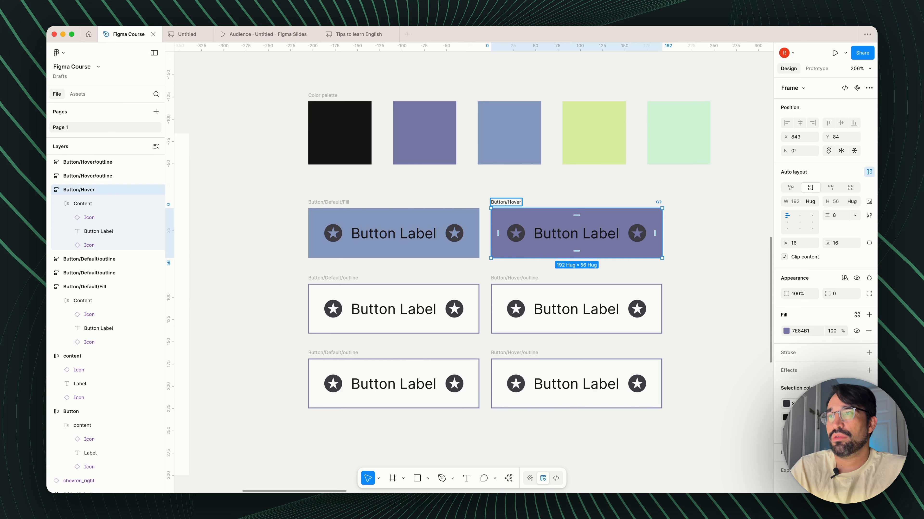
type("/Fill")
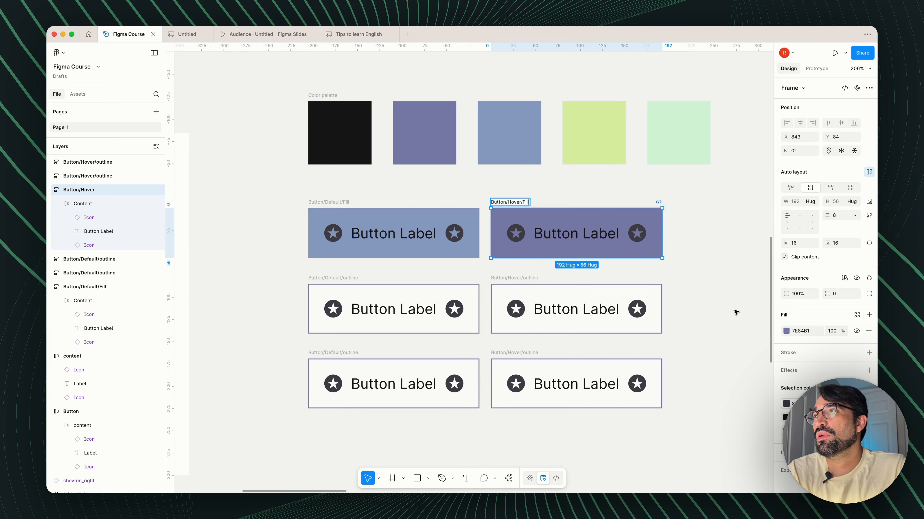
left_click(627, 331)
Step: Remove the FDFDFD fill and the 7E84B1 stroke from both duplicated outline frames in the third row
scroll(620, 332, "down", 4)
scroll(525, 304, "up", 1)
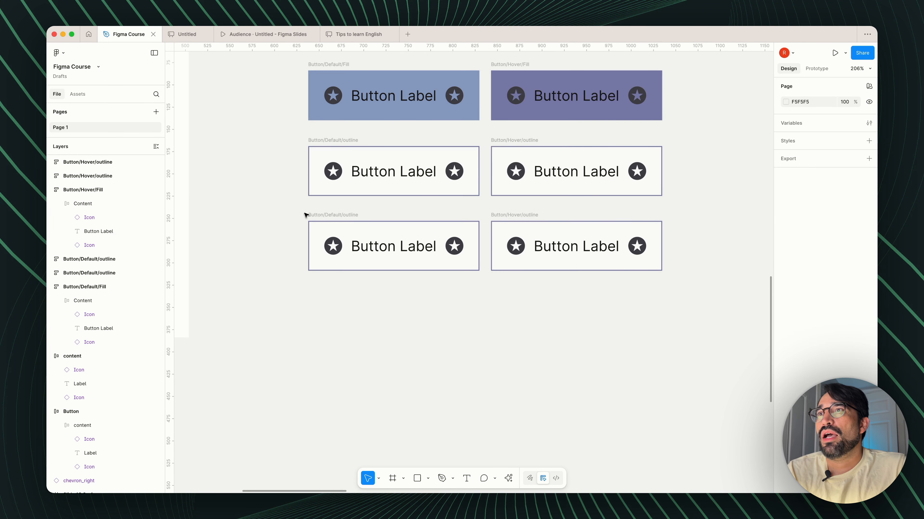
left_click(462, 221)
left_click(510, 215, "shift")
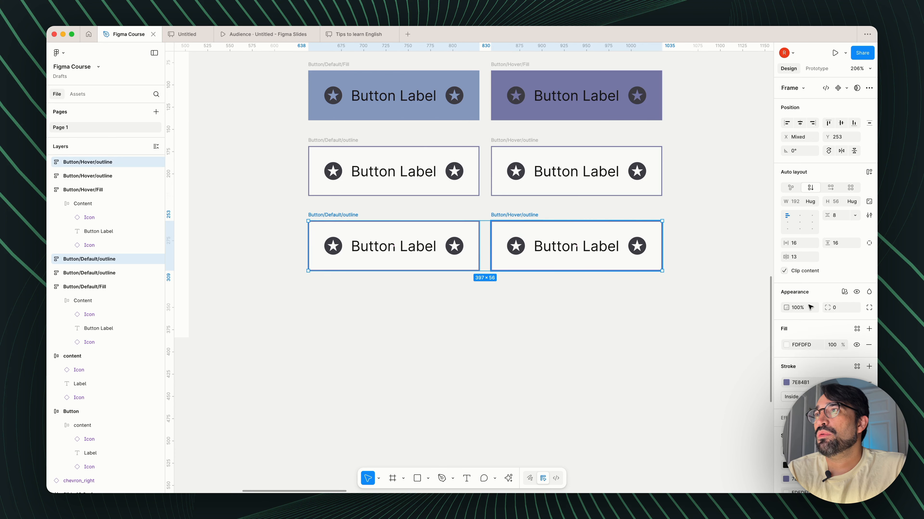
left_click(869, 345)
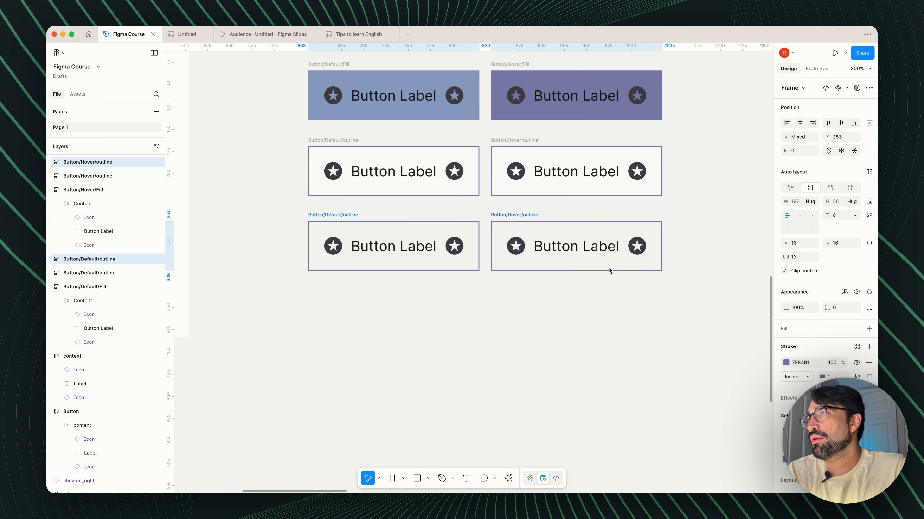
left_click(868, 363)
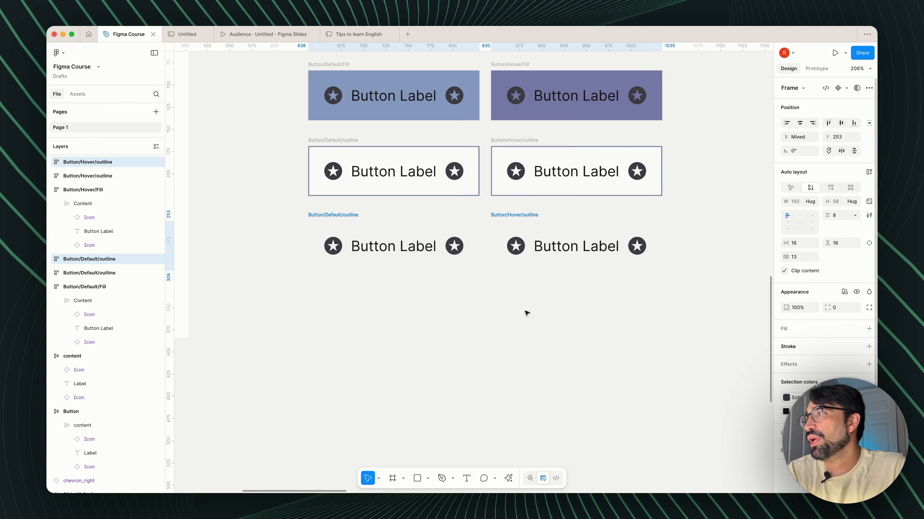
Step: Set the horizontal and vertical padding of both third-row button frames to 8
left_click(467, 343)
left_click(329, 217)
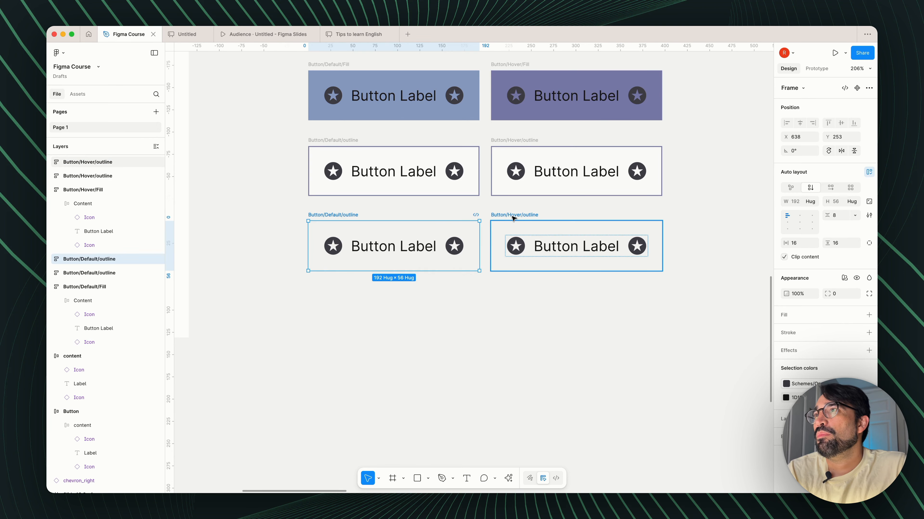
left_click(639, 264, "shift")
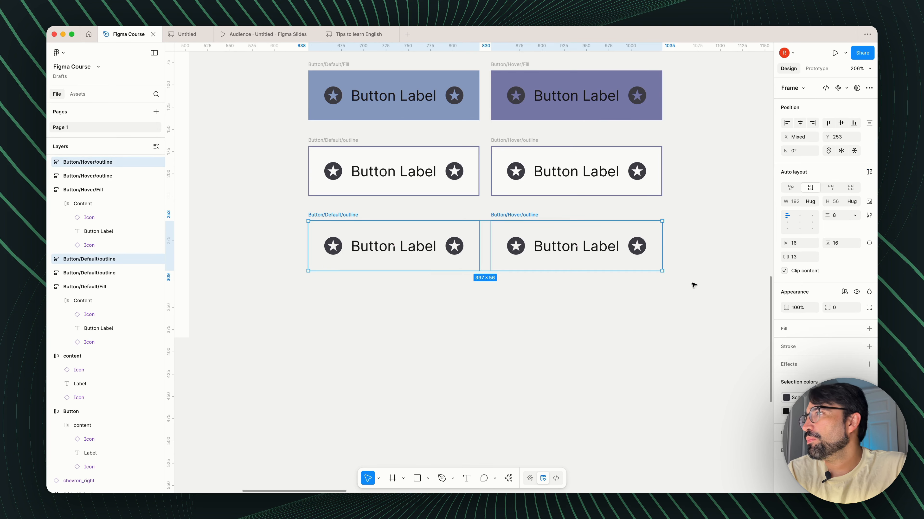
left_click(838, 244)
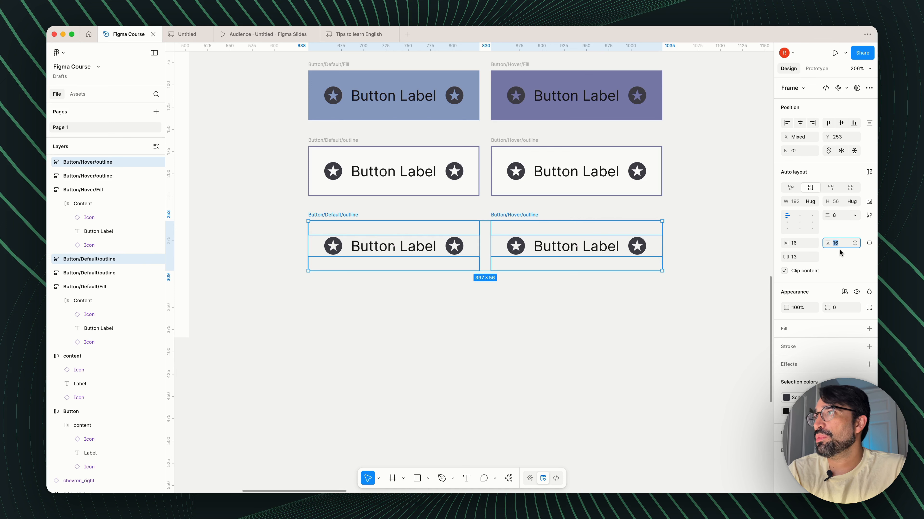
type("8")
key("Return")
key("shift+Tab")
key("shift+Tab")
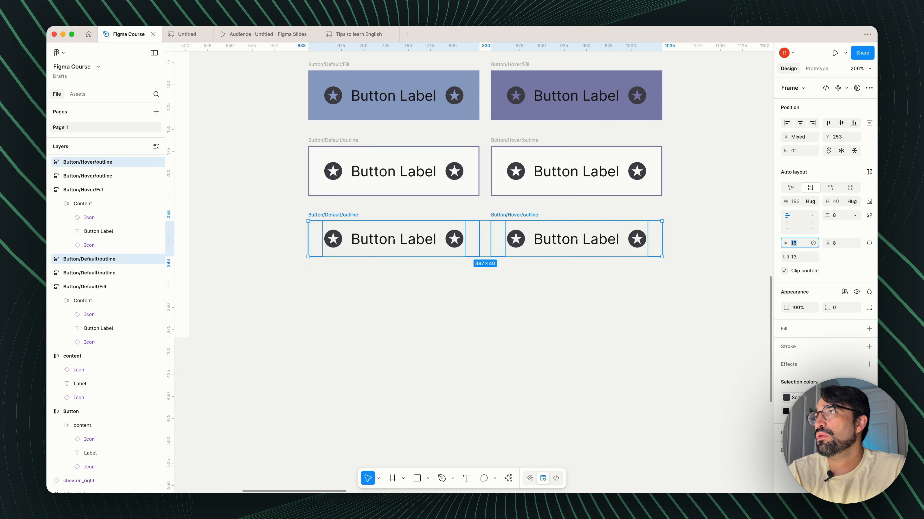
type("8")
key("Tab")
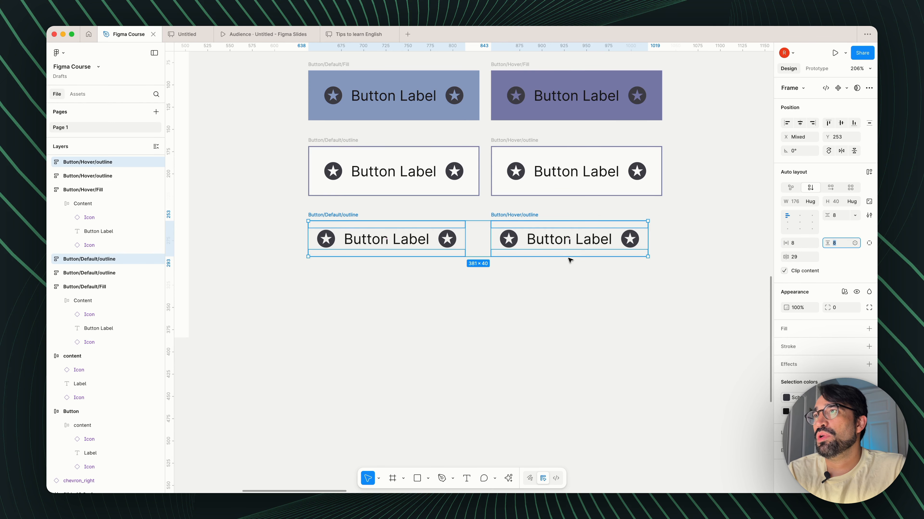
left_click(580, 290)
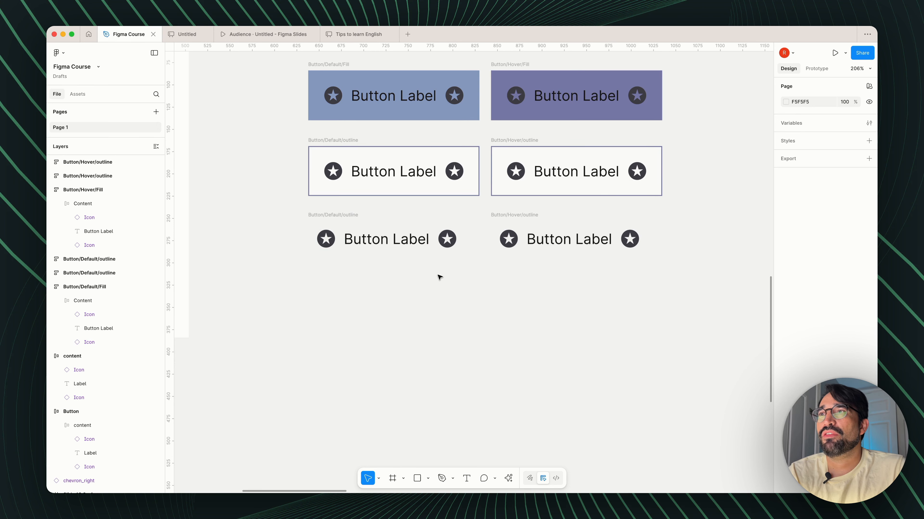
scroll(435, 323, "down", 3)
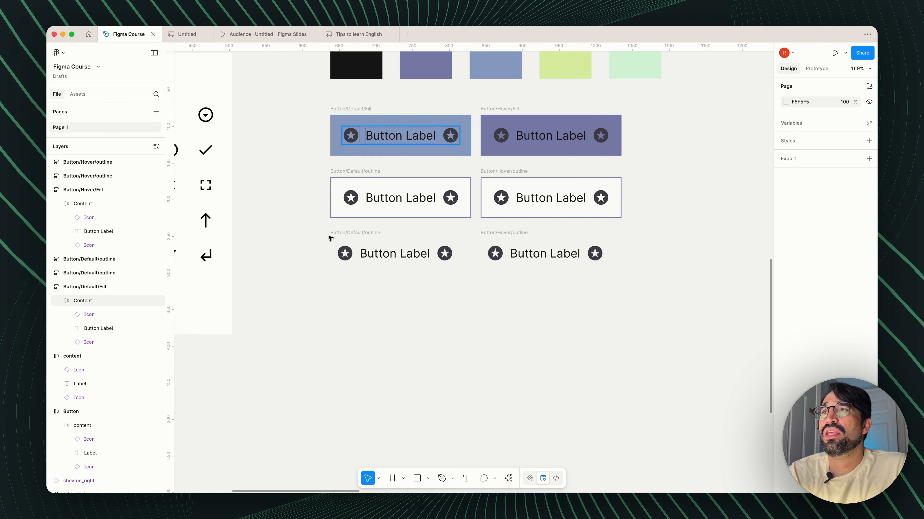
scroll(346, 276, "down", 1)
scroll(346, 276, "down", 1)
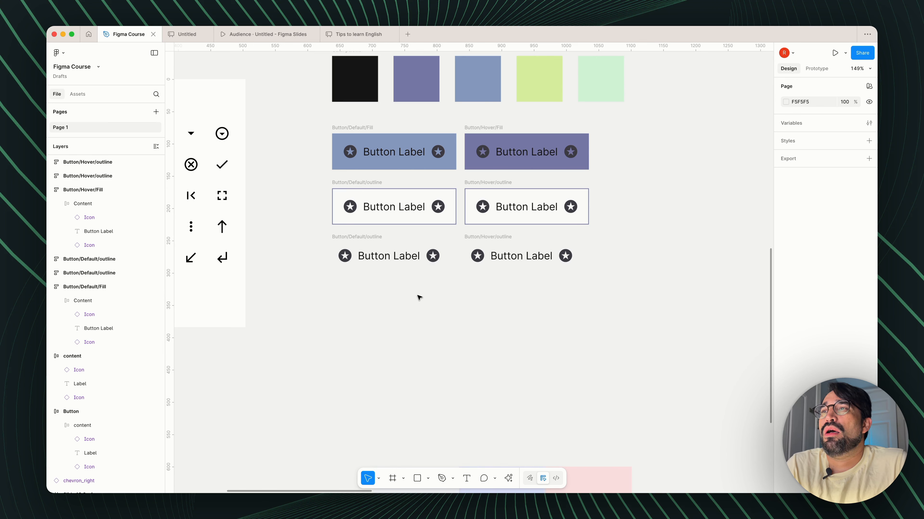
scroll(419, 298, "right", 5)
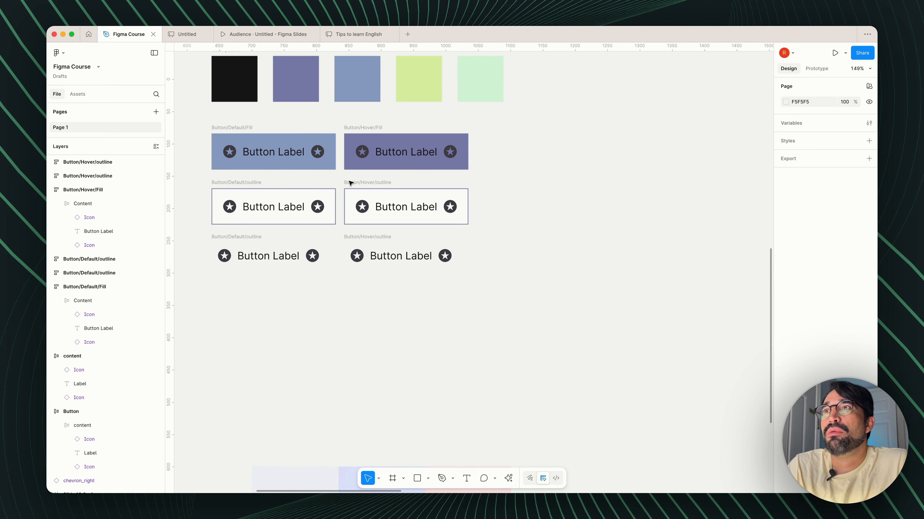
left_click_drag(200, 117, 487, 291)
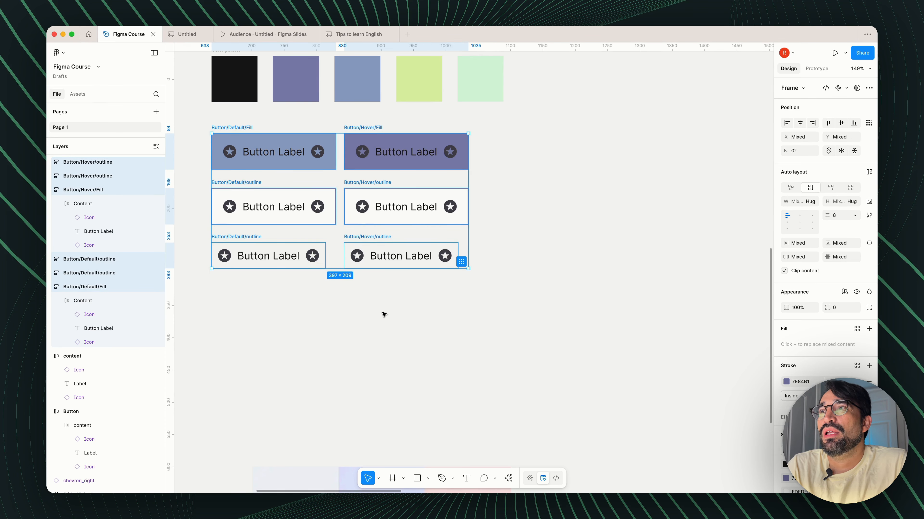
left_click(385, 313)
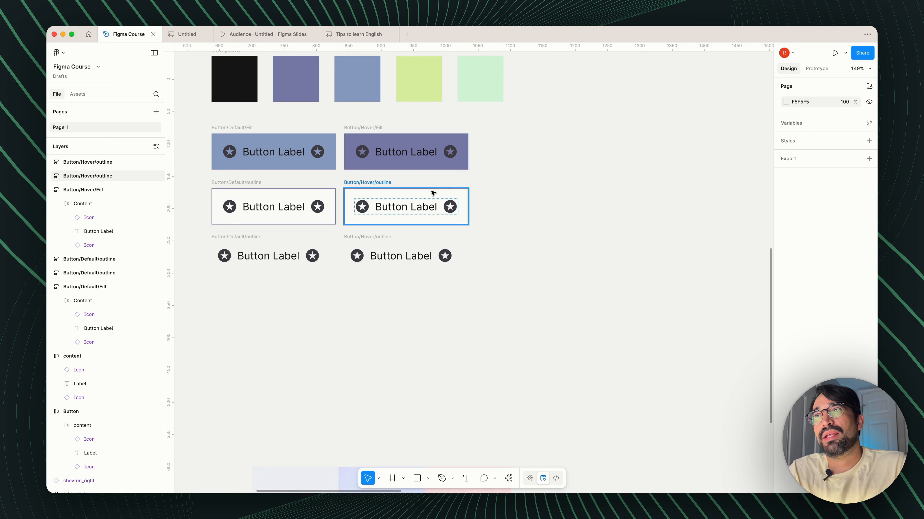
Step: Change the fill of the second-row Button/Hover/outline frame to light grey E9E9E9
left_click(381, 182)
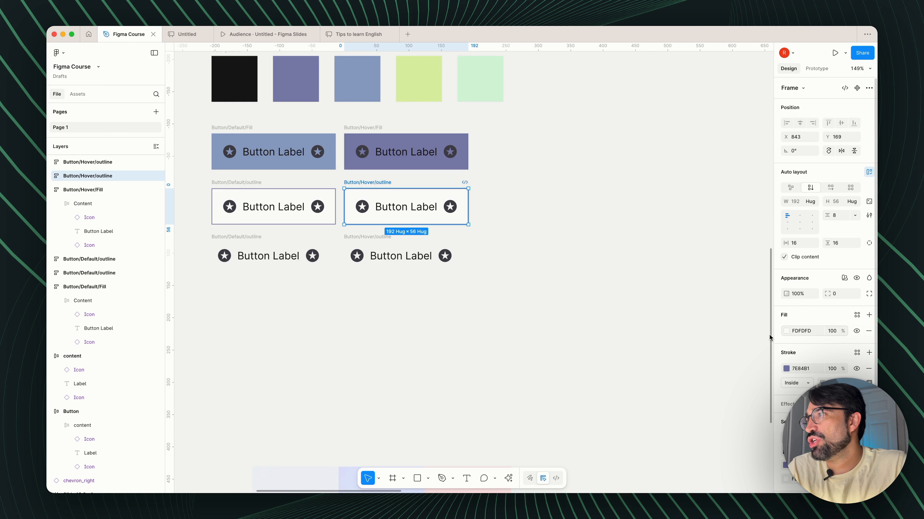
left_click(786, 332)
left_click_drag(680, 311, 673, 318)
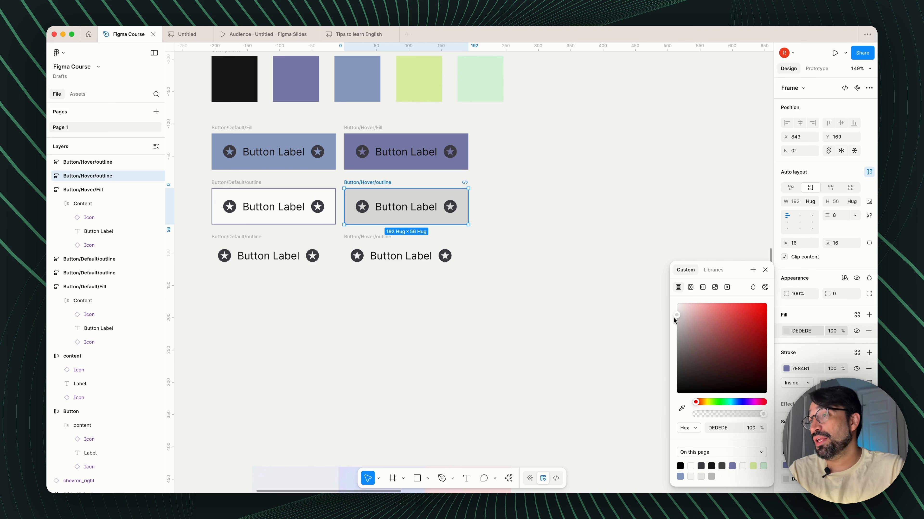
left_click(701, 477)
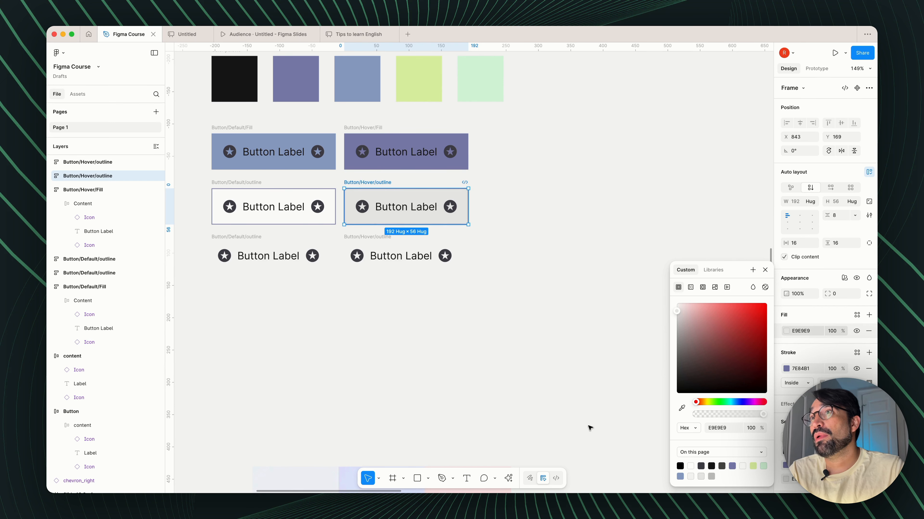
left_click(487, 339)
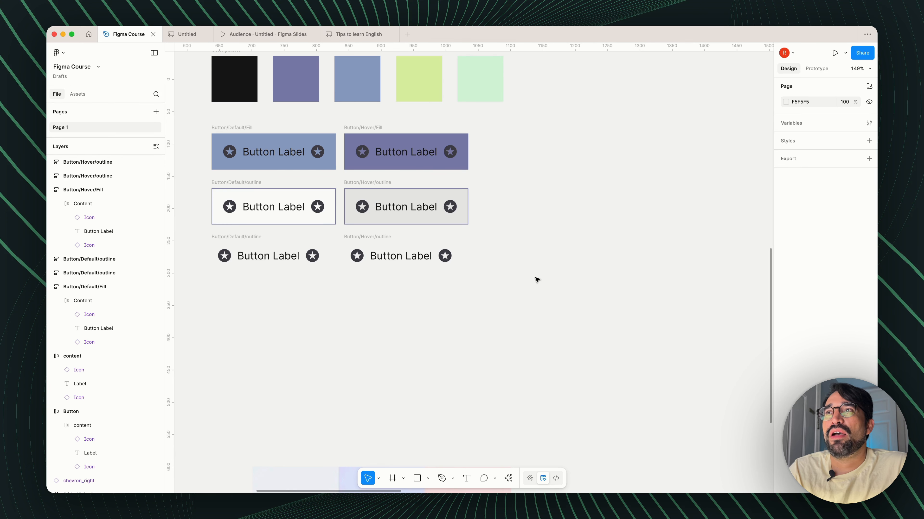
Step: Copy the name of the Button/Default/Fill frame without changing it
scroll(509, 284, "left", 2)
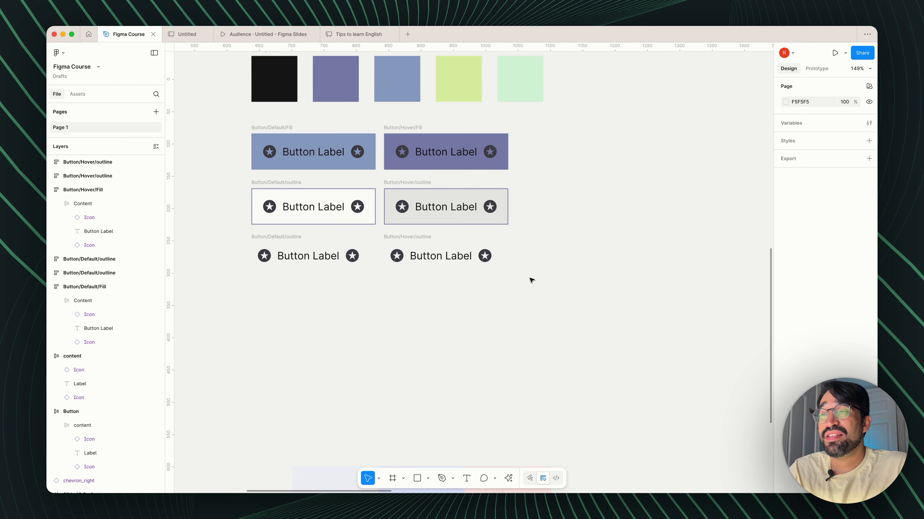
left_click(305, 153)
scroll(277, 146, "up", 3)
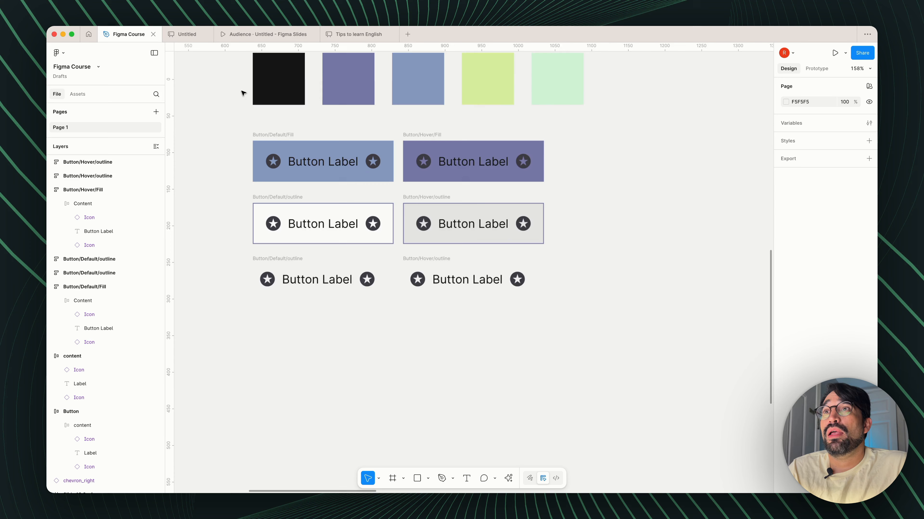
left_click(260, 138)
double_click(259, 137)
key("super+c")
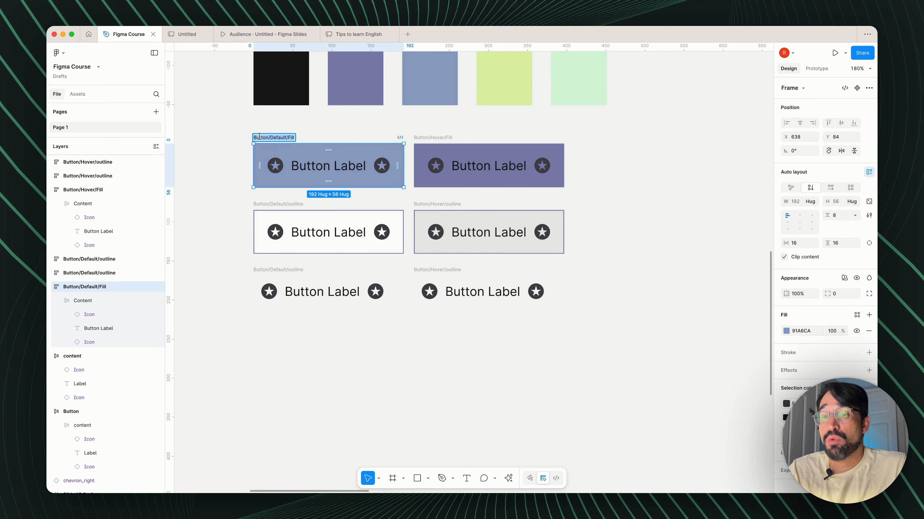
key("Escape")
key("Escape")
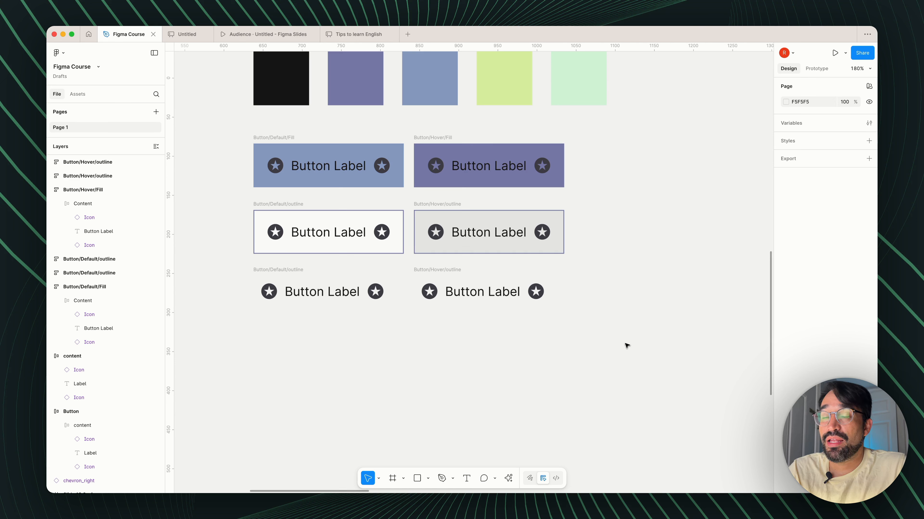
Step: Combine all six Default and Hover button frames into one component set
left_click_drag(627, 334, 478, 300)
left_click_drag(368, 258, 237, 134)
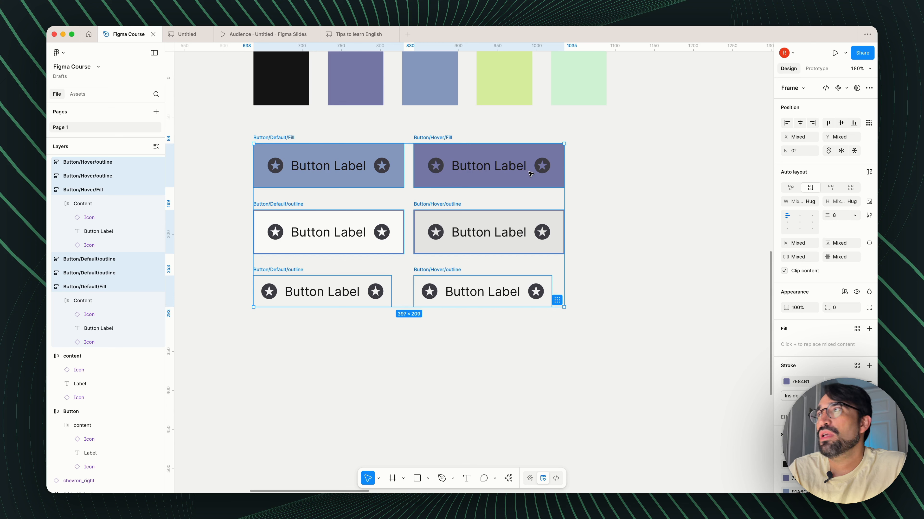
left_click(847, 88)
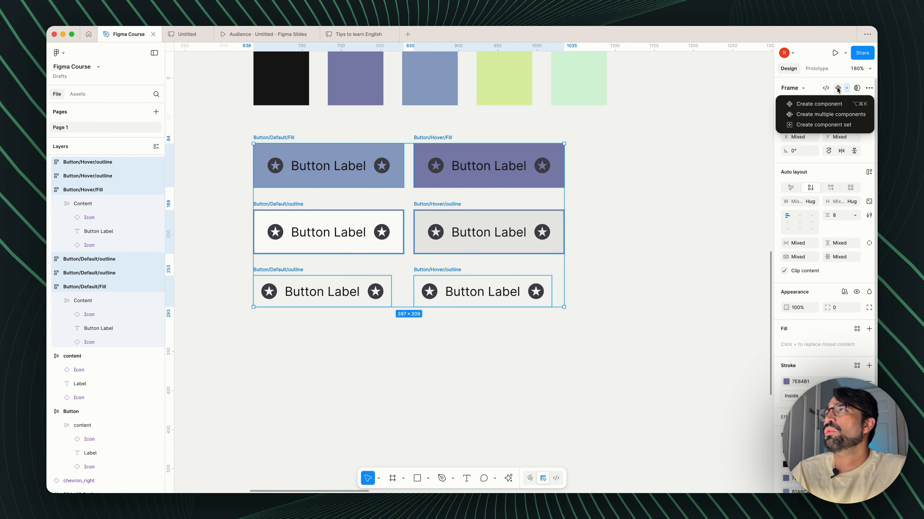
left_click(816, 68)
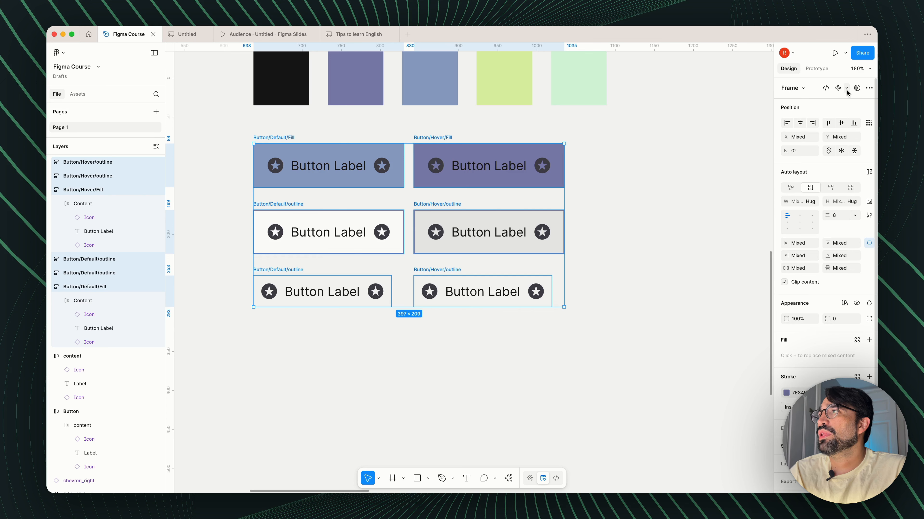
left_click(846, 89)
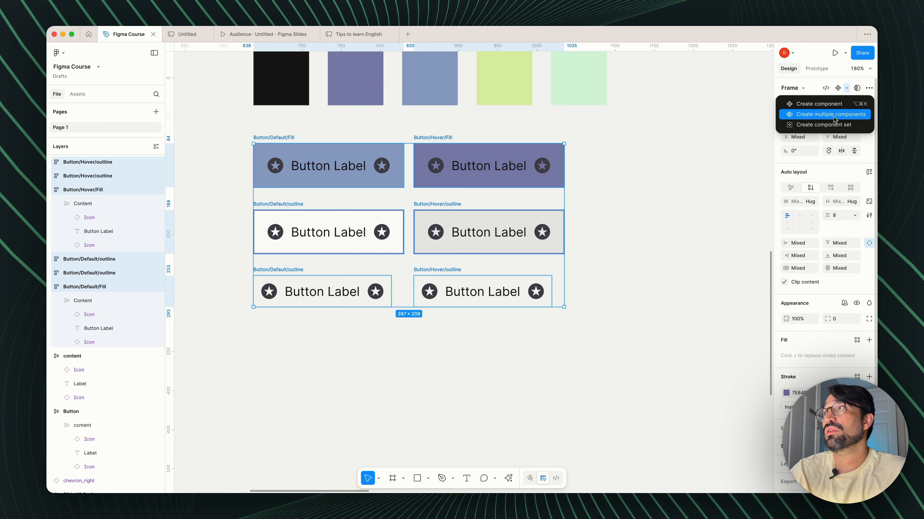
left_click(814, 126)
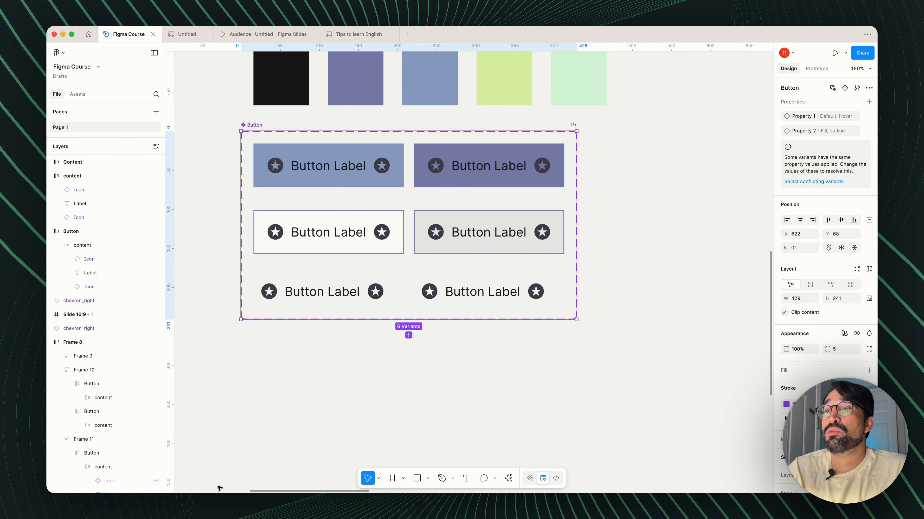
Step: Paste the copied name Button/Default/Fill as a text layer below the component set, at about X 696, Y 405
left_click(291, 389)
key("t")
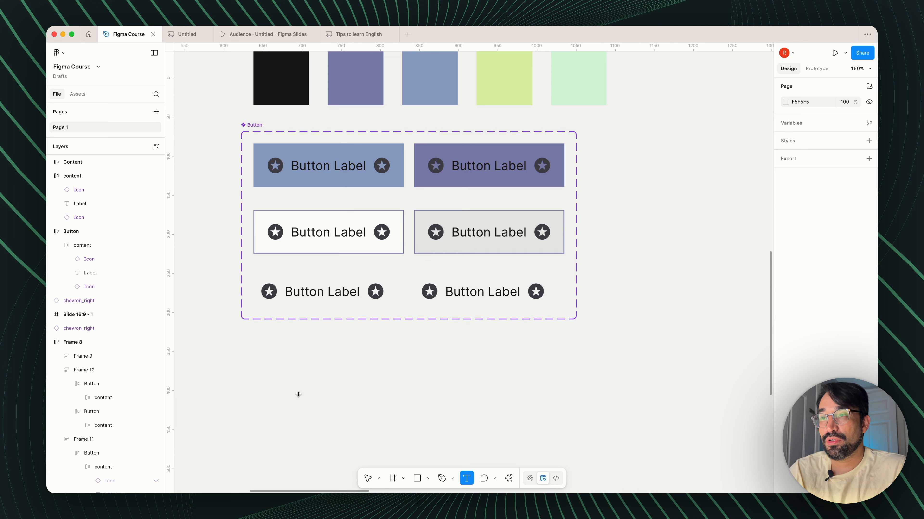
left_click(306, 413)
key("super+v")
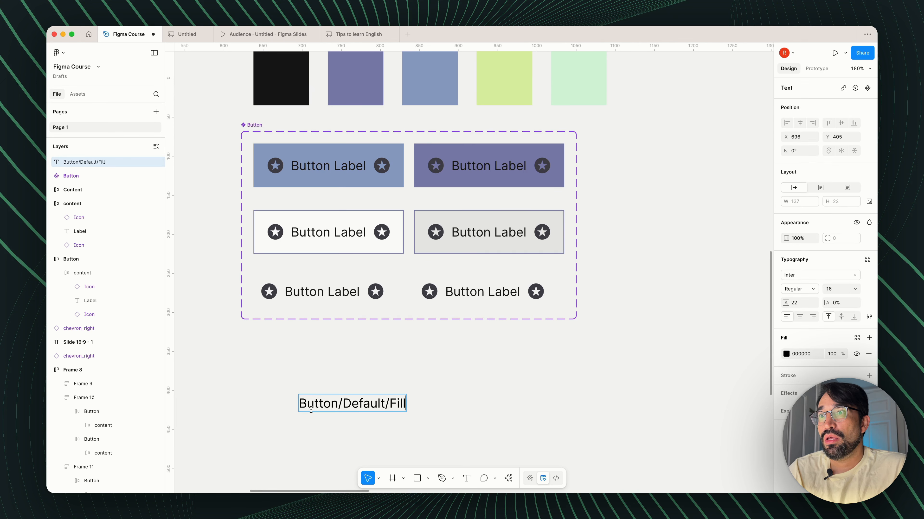
left_click(321, 427)
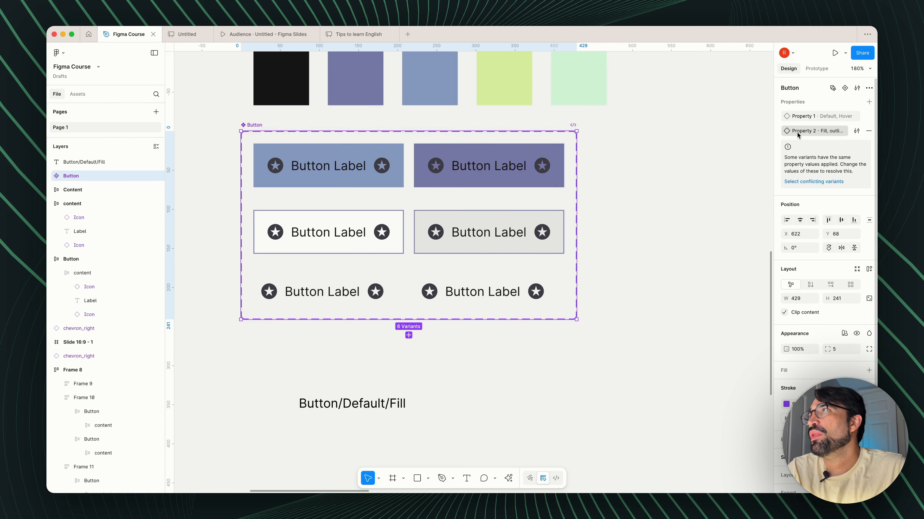
Step: Inspect the name and values of the Button component set's Property 2
double_click(810, 134)
left_click(767, 144)
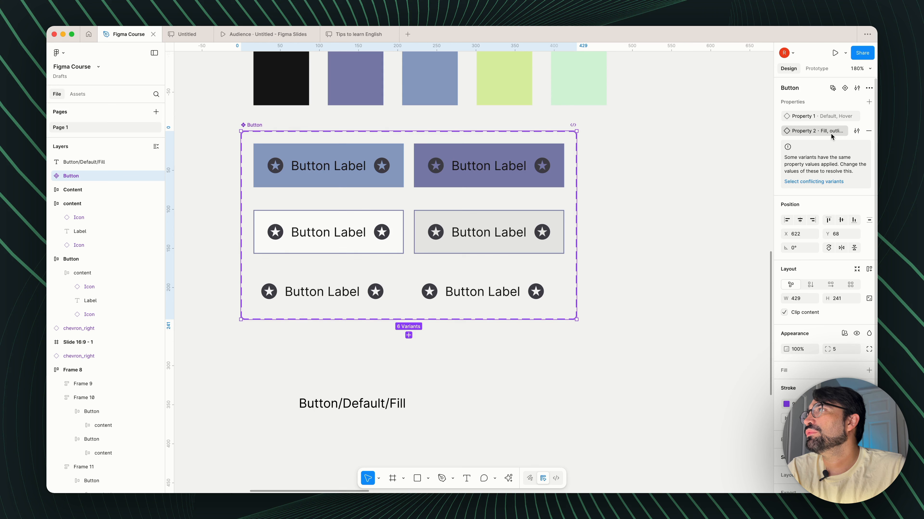
left_click(855, 132)
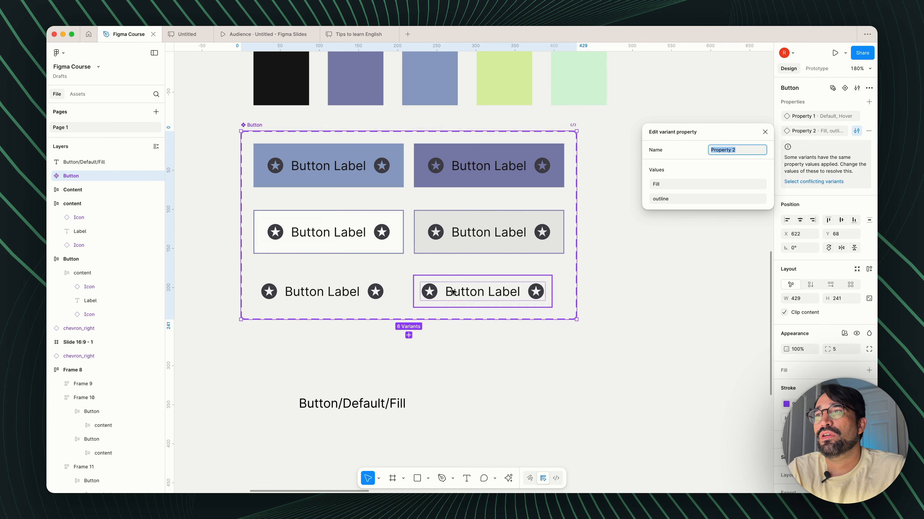
left_click(658, 284)
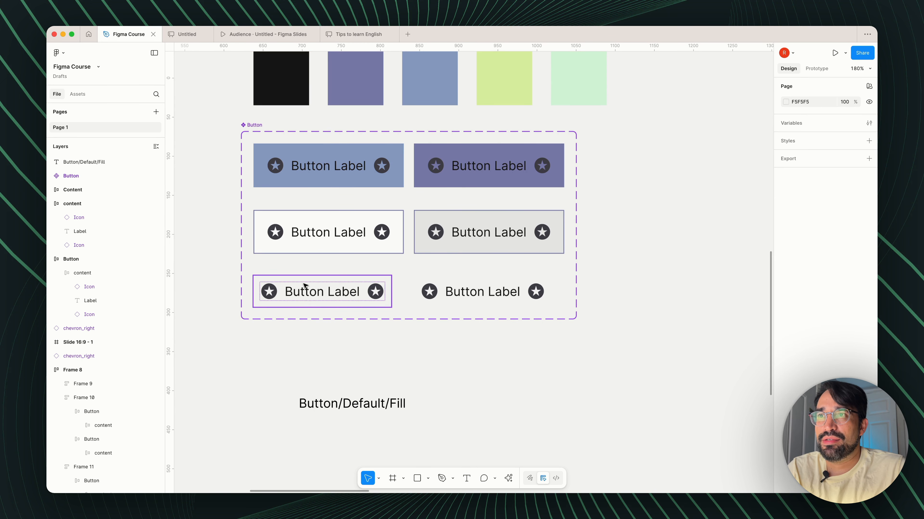
Step: Add a new Property 2 value named Text to the borderless Default button variant in the third row
left_click(317, 291)
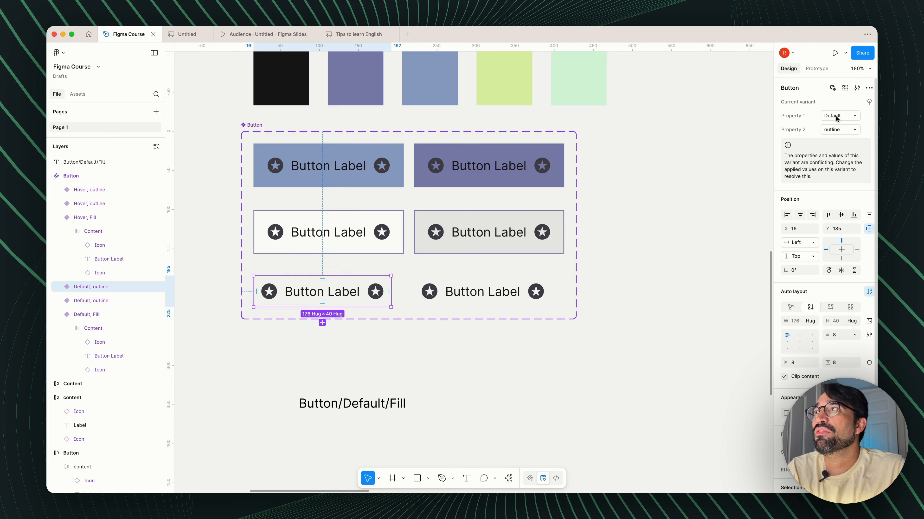
left_click(847, 132)
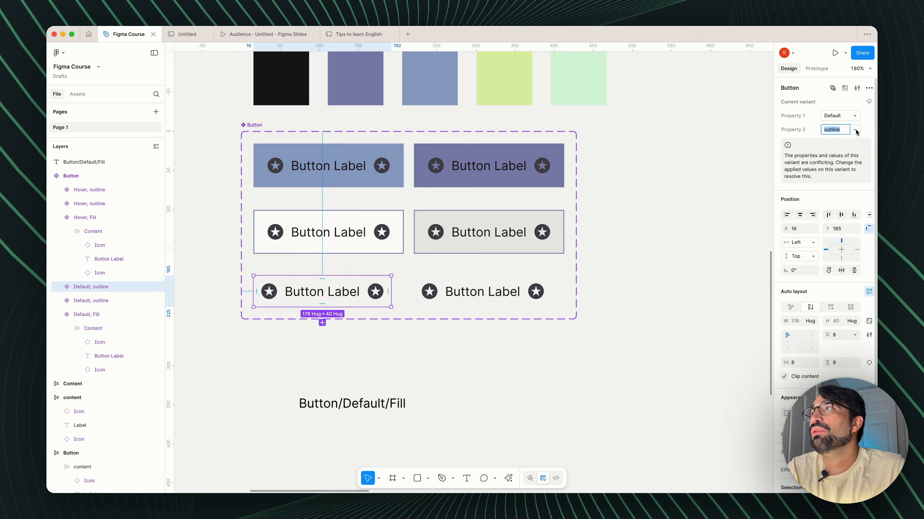
left_click(855, 131)
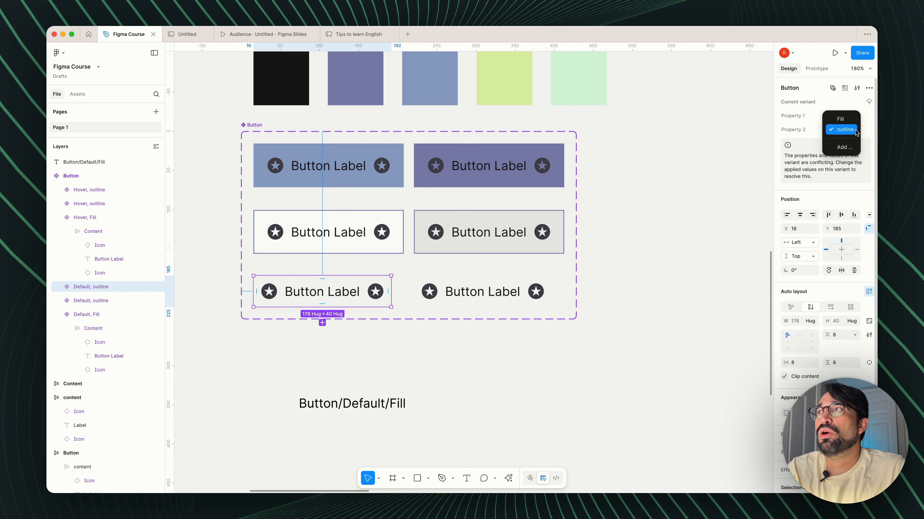
left_click(840, 148)
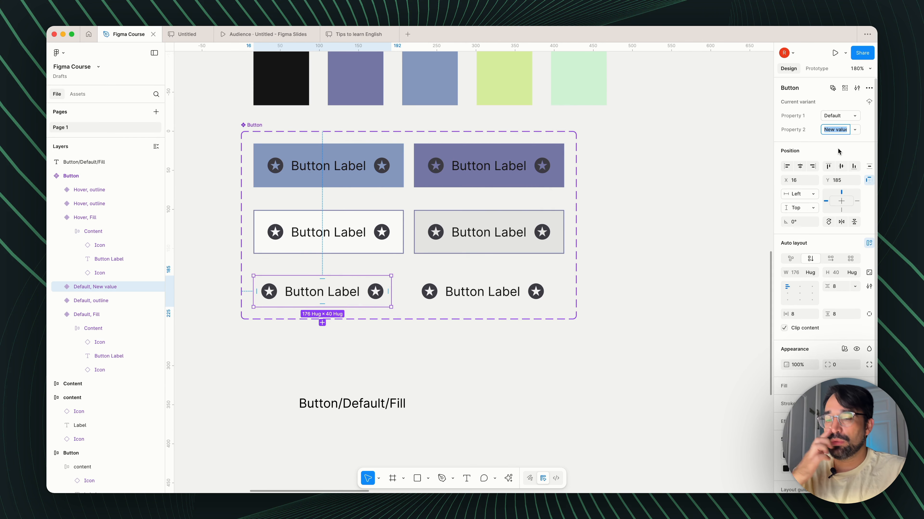
type("Text")
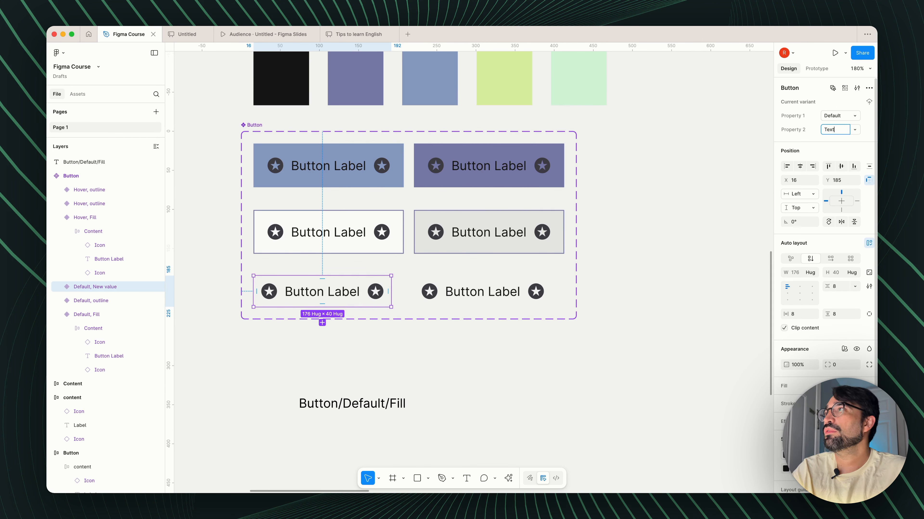
key("Return")
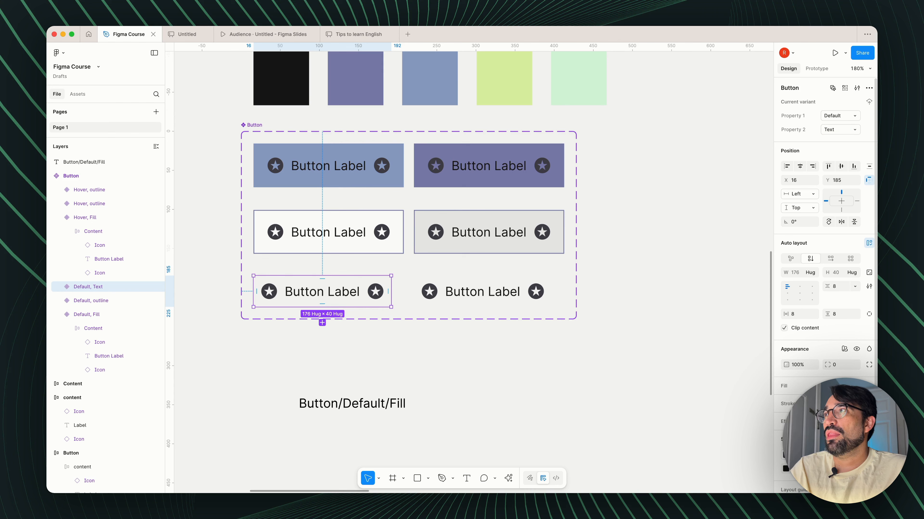
Step: Change Property 2 of the borderless Hover button variant in the third row to Text
left_click(528, 292)
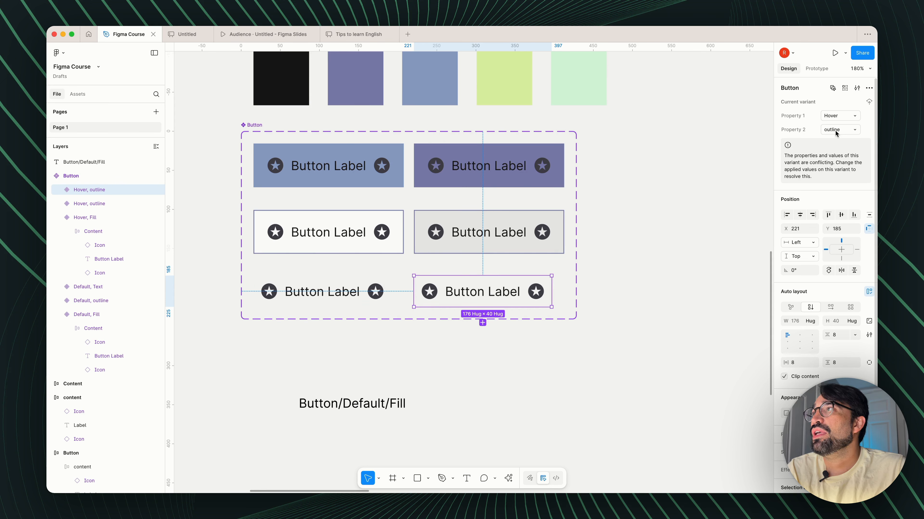
left_click(855, 133)
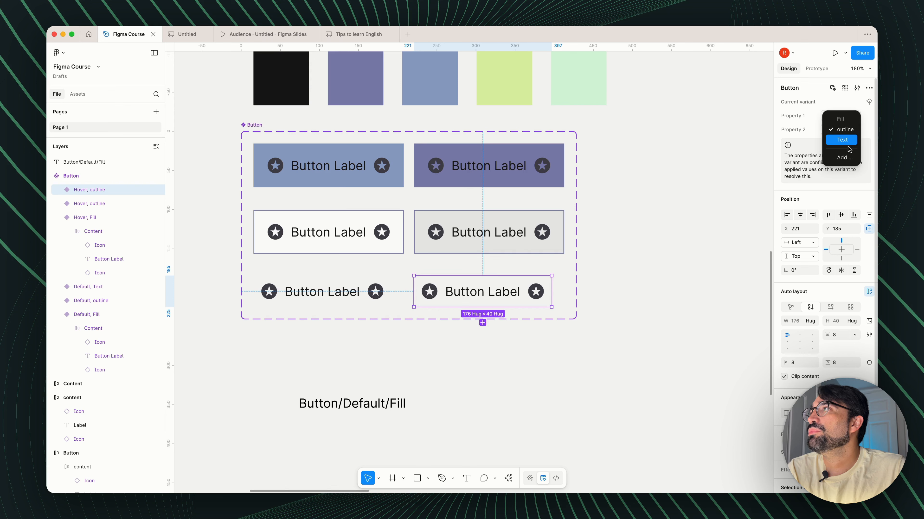
left_click(848, 141)
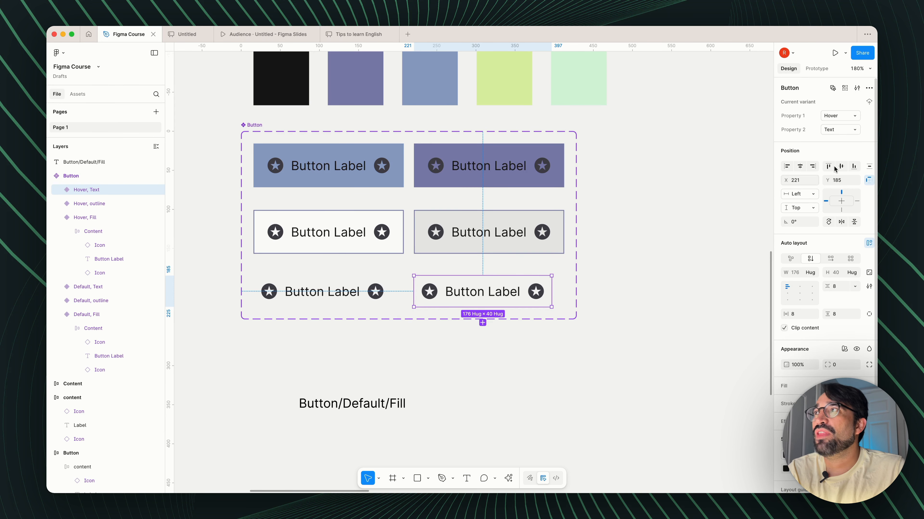
left_click(600, 289)
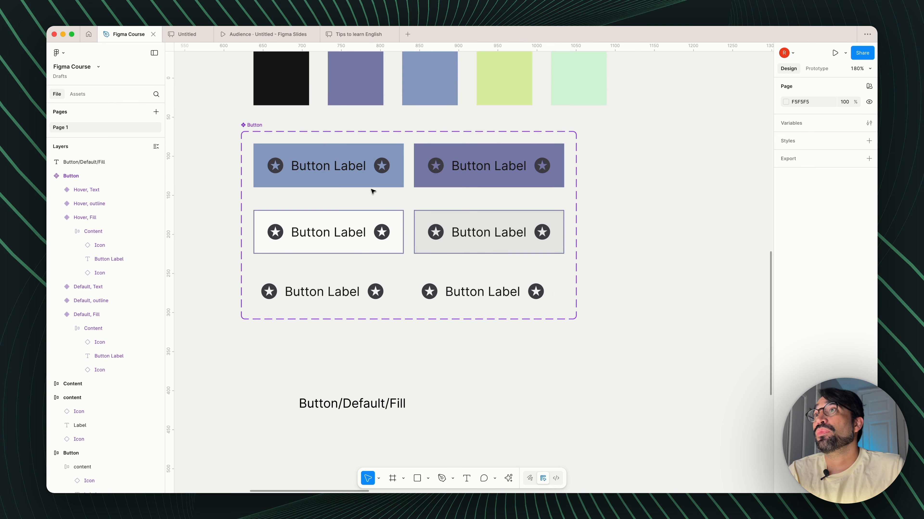
Step: Rename the Button component set's Property 1 to State
left_click(264, 129)
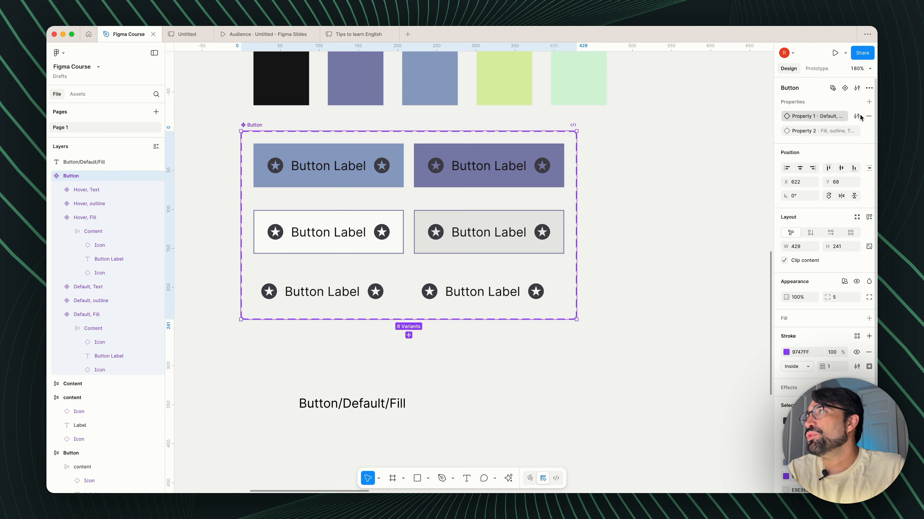
left_click(856, 116)
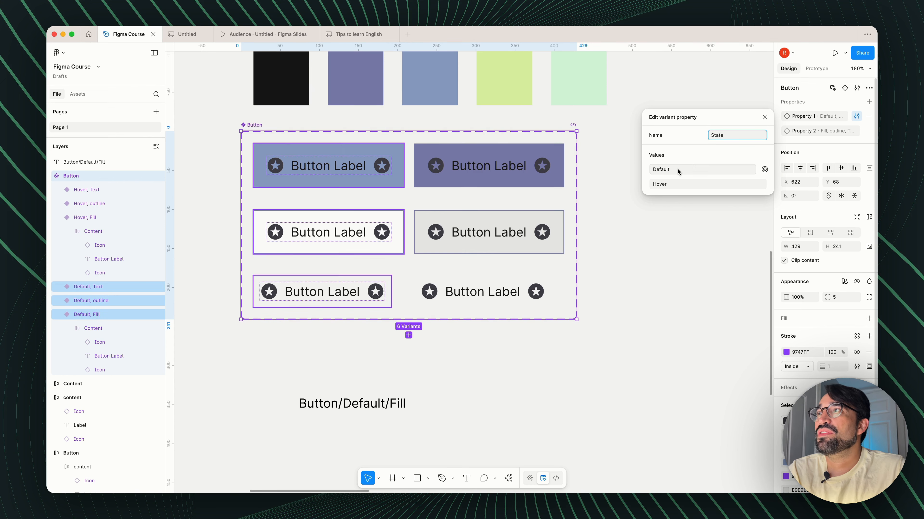
left_click(810, 151)
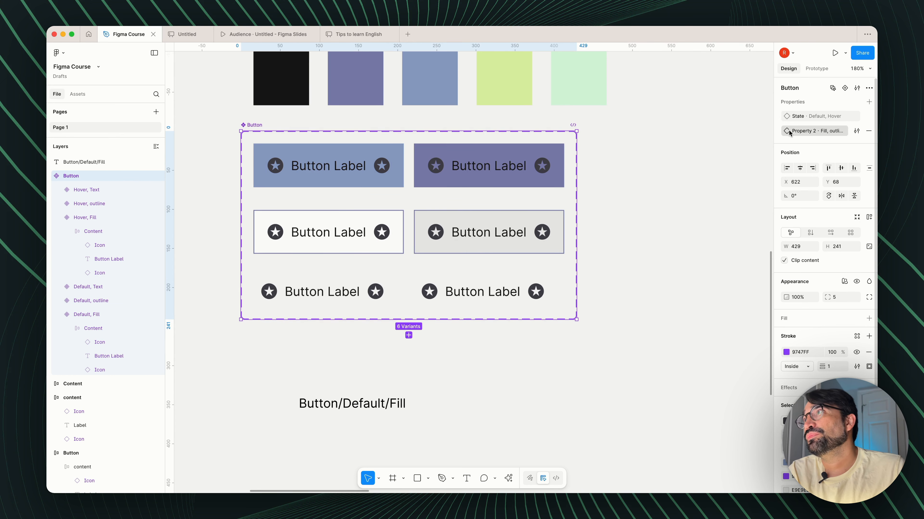
Step: Rename the Button component set's Property 2 to Style
left_click(856, 131)
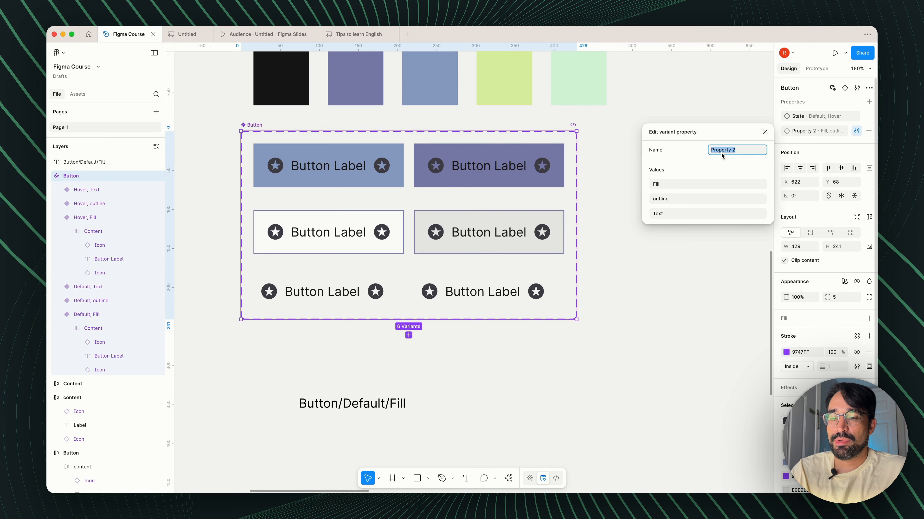
type("Style")
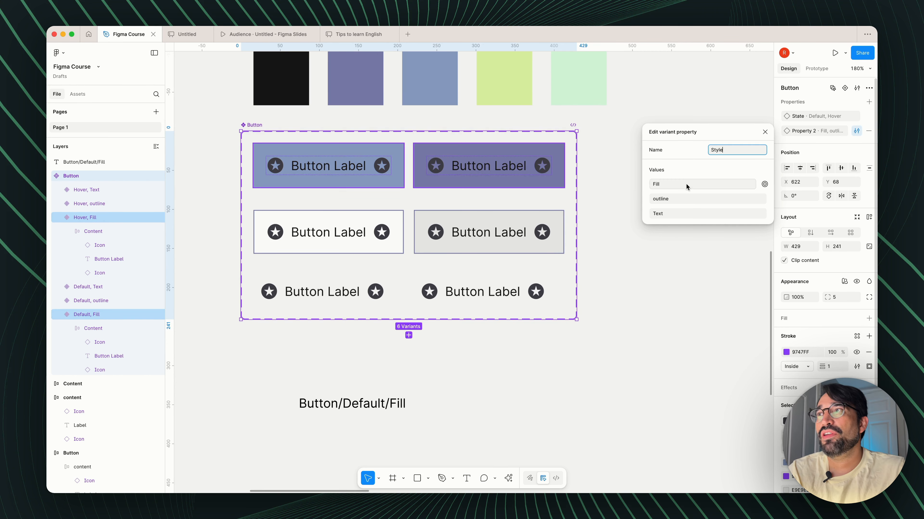
key("Return")
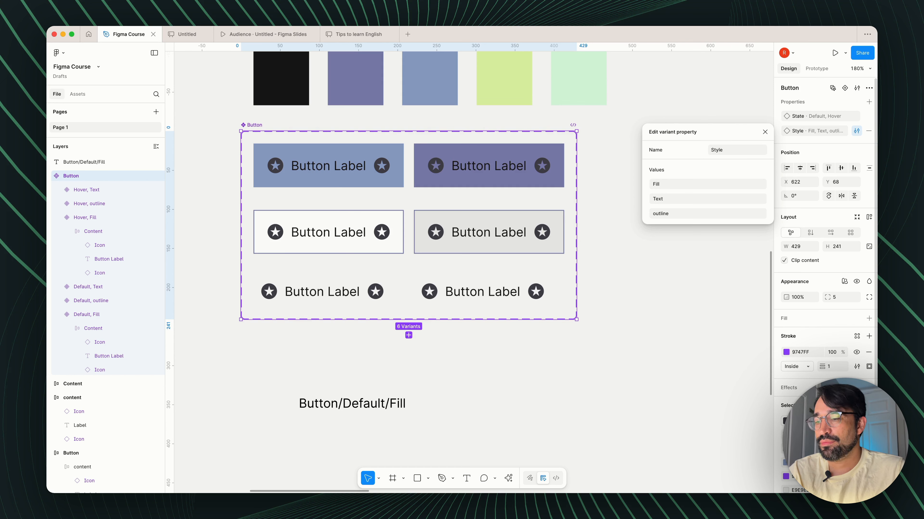
left_click(611, 291)
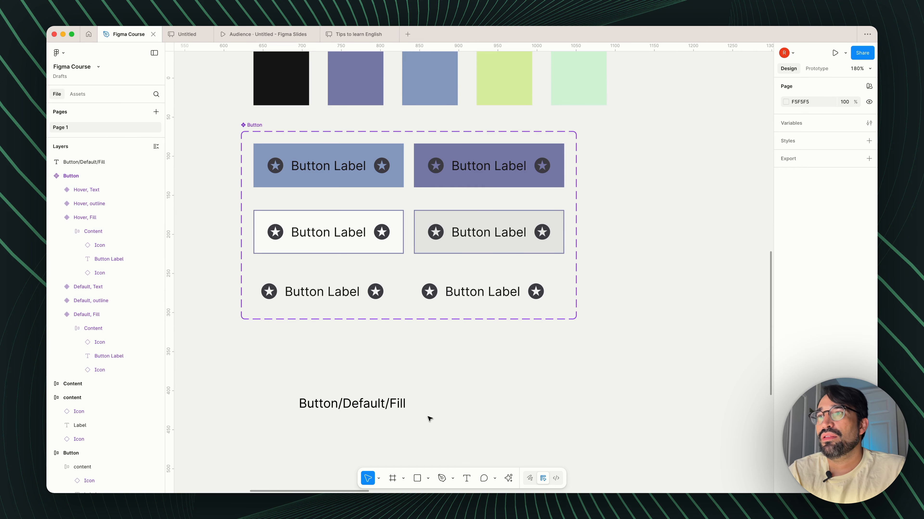
Step: Place an instance of the Default Fill button below the component set, at about X 969, Y 384
left_click(354, 189)
left_click(491, 392)
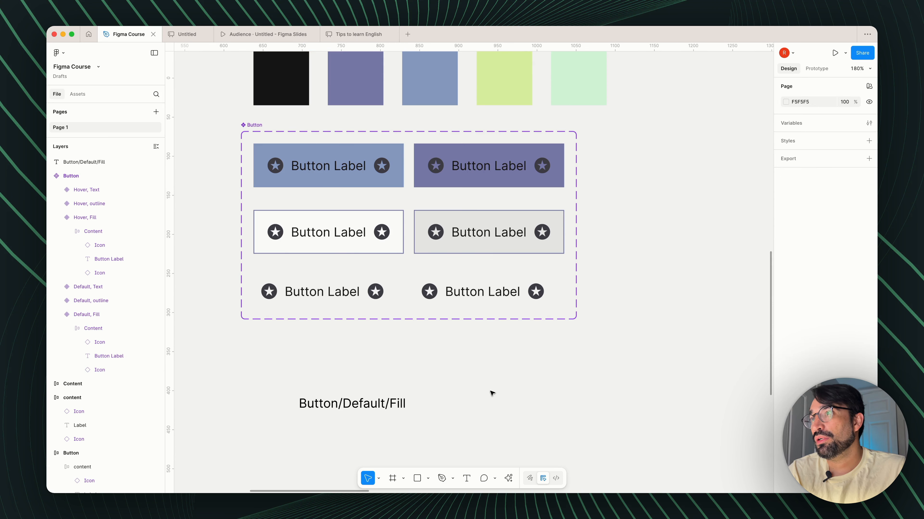
right_click(503, 393)
left_click(512, 378)
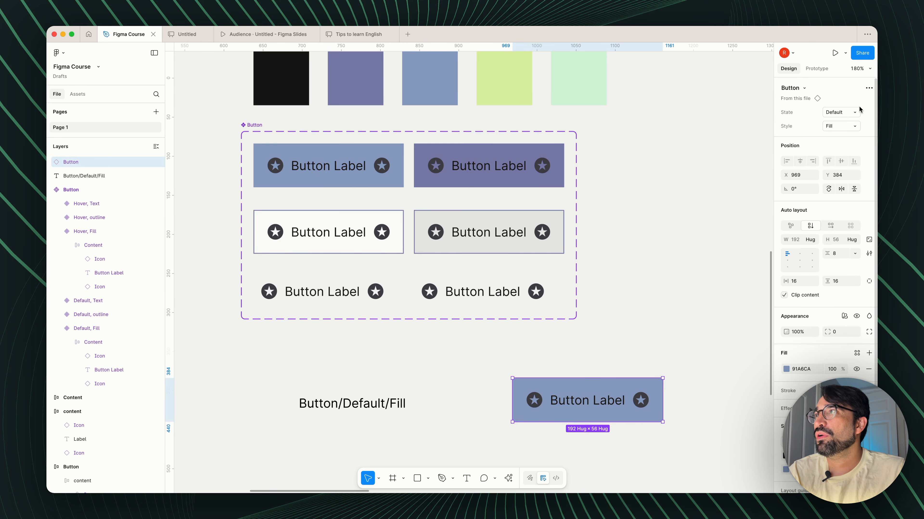
Step: Switch the button instance's State to Hover and back to Default
left_click(857, 112)
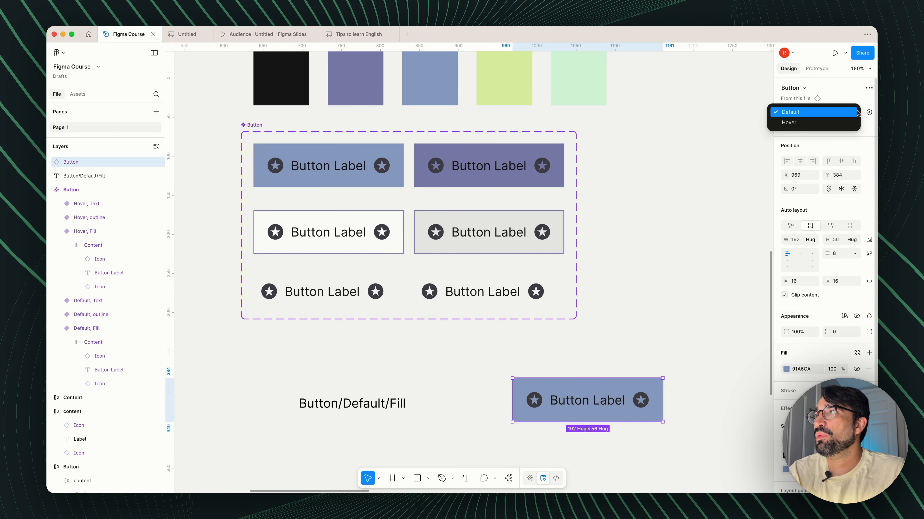
left_click(834, 123)
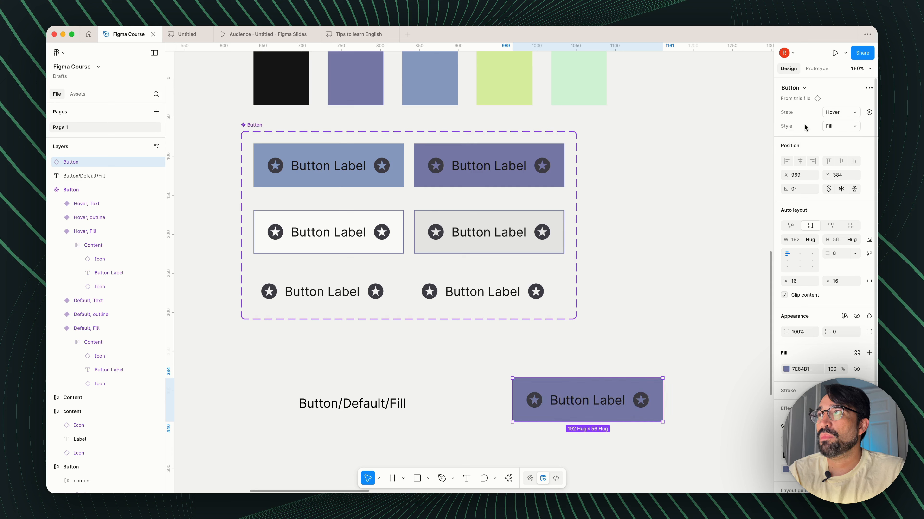
left_click(854, 112)
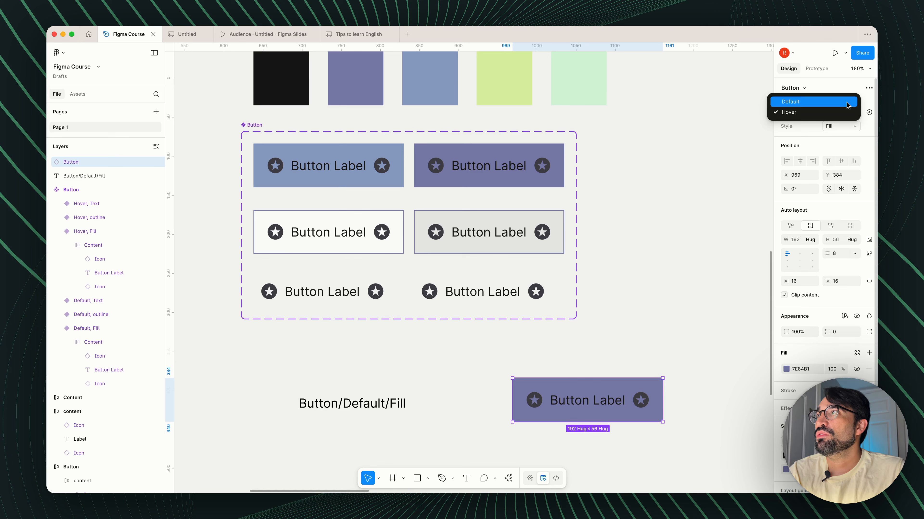
left_click(849, 104)
Step: Try the Text style on the button instance and set its Style to outline
left_click(855, 126)
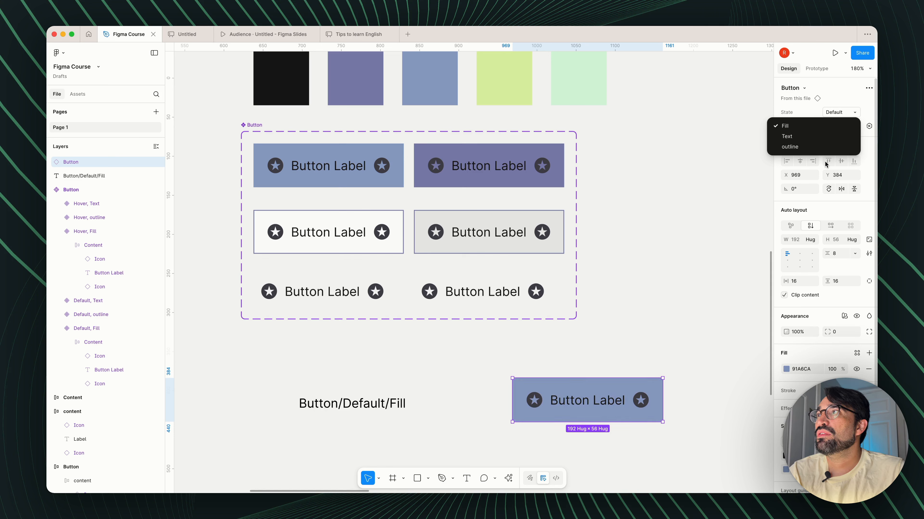
left_click(815, 140)
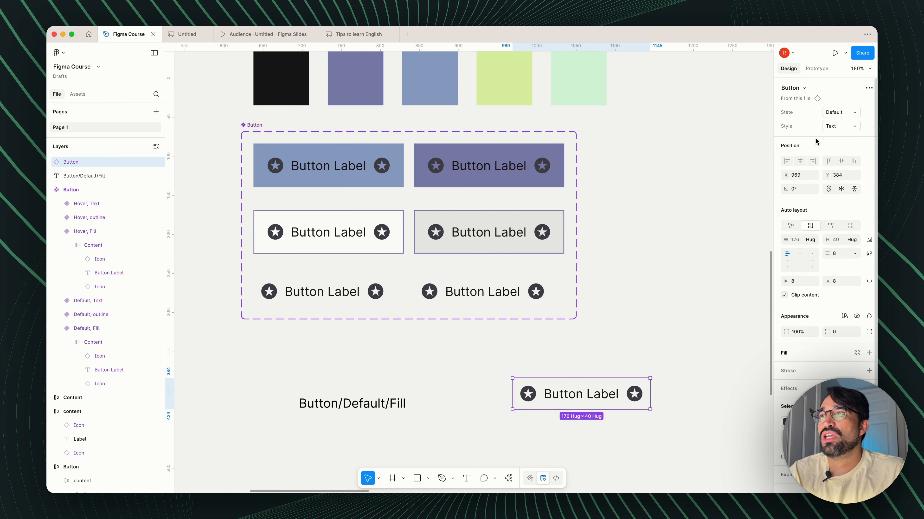
left_click(849, 128)
key("Return")
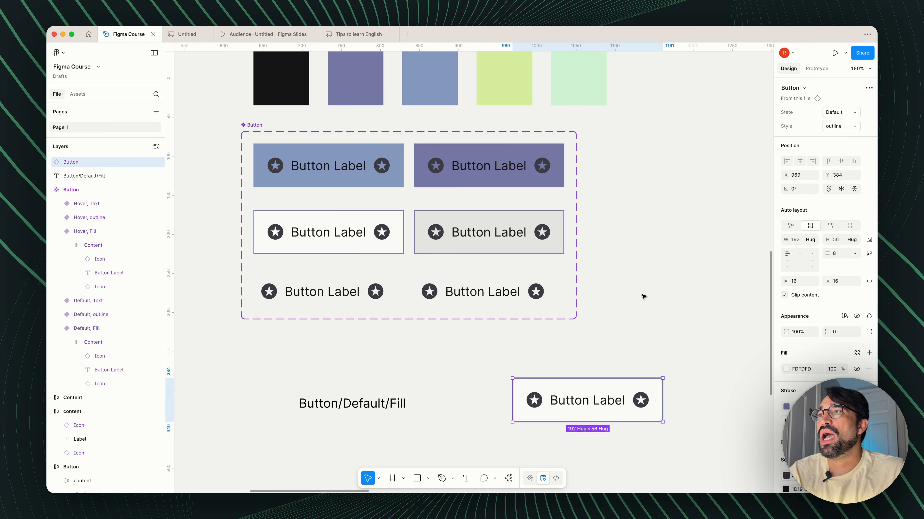
left_click(656, 312)
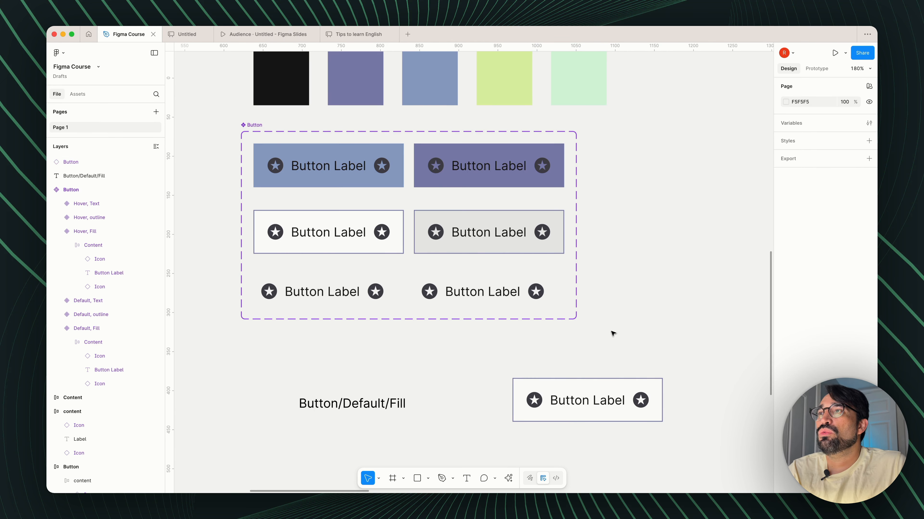
Step: Move the outline button instance directly below the component set, to about X 645, Y 325
left_click(622, 388)
left_click_drag(616, 392, 588, 387)
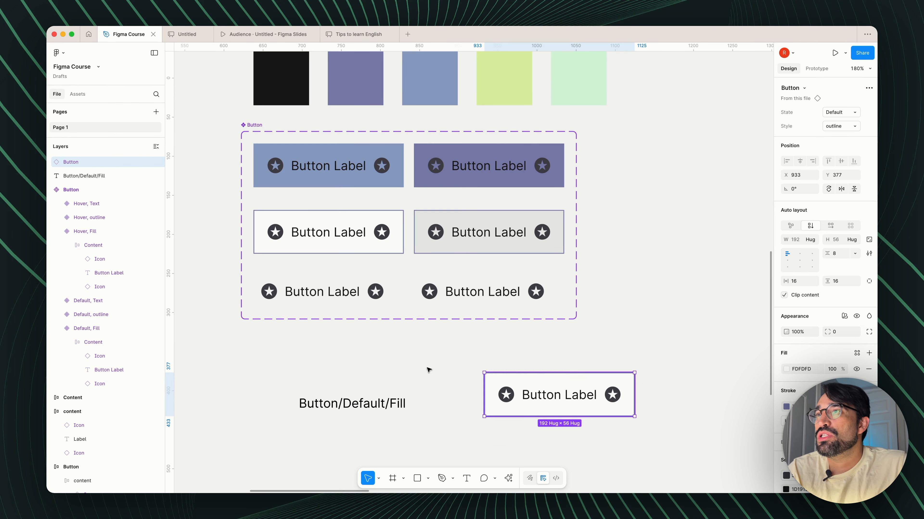
left_click_drag(582, 404, 361, 367)
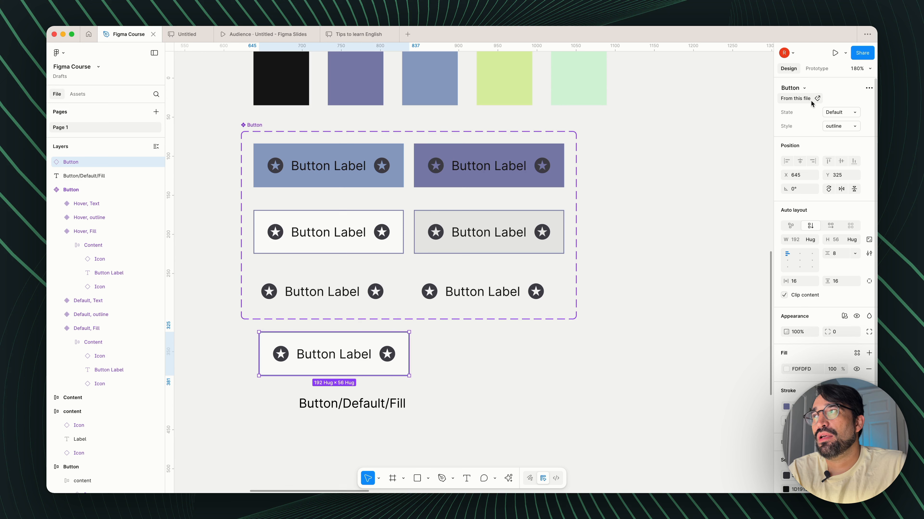
left_click(488, 381)
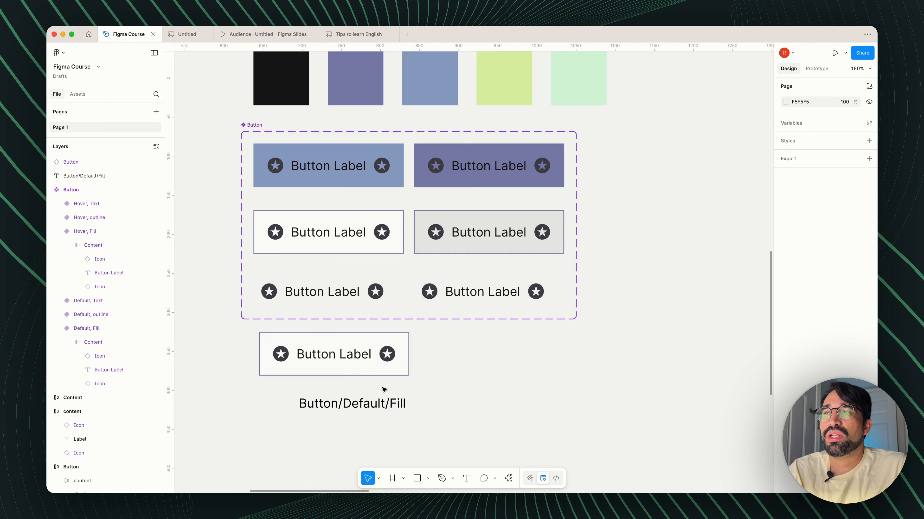
Step: Undo the overlapping duplicate of the Default Fill variant inside the Button component set
scroll(350, 372, "right", 4)
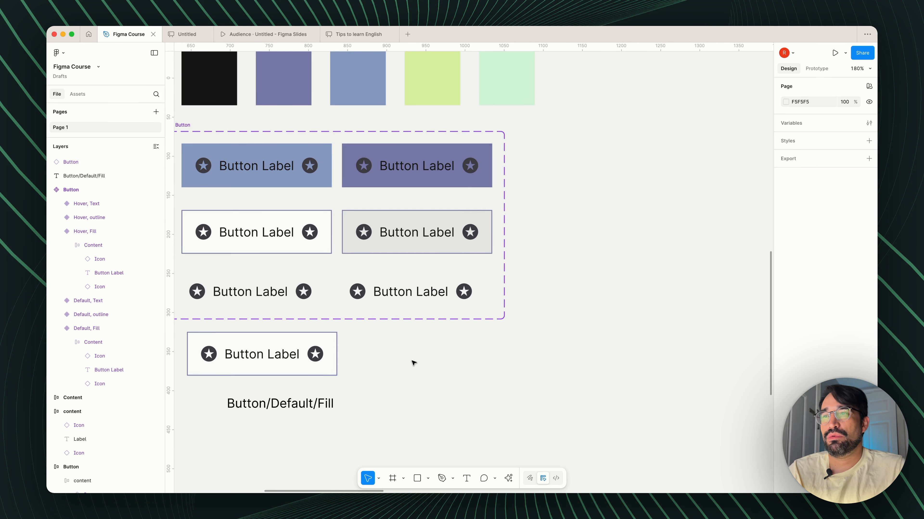
key("super+z")
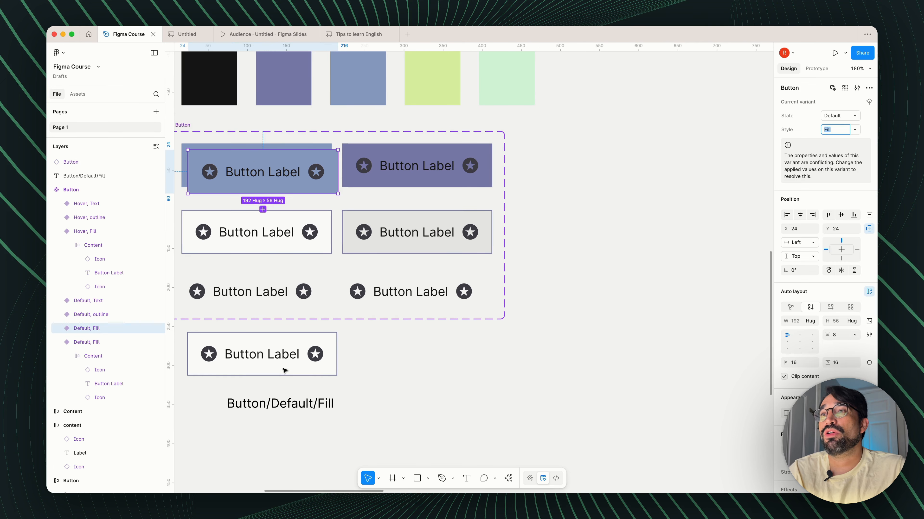
key("super+z")
key("super+z")
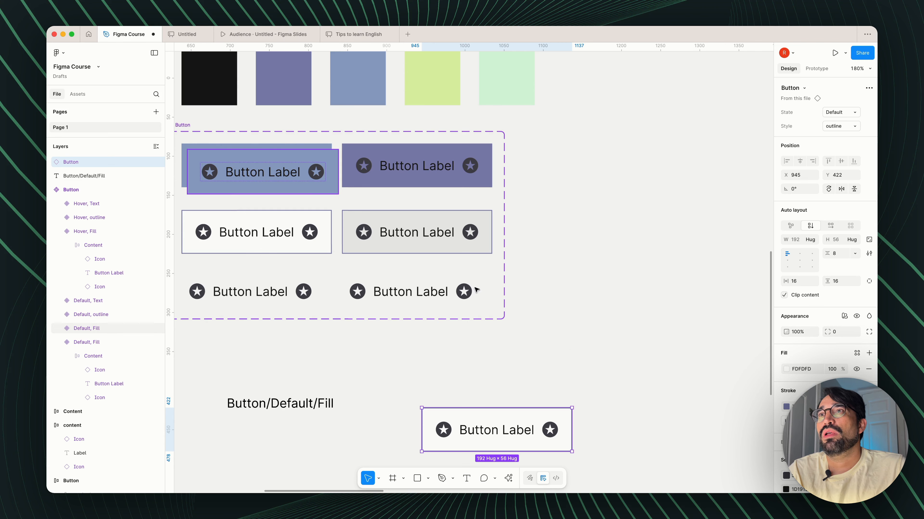
key("super+z")
key("super+z")
key("super+z")
key("super+z")
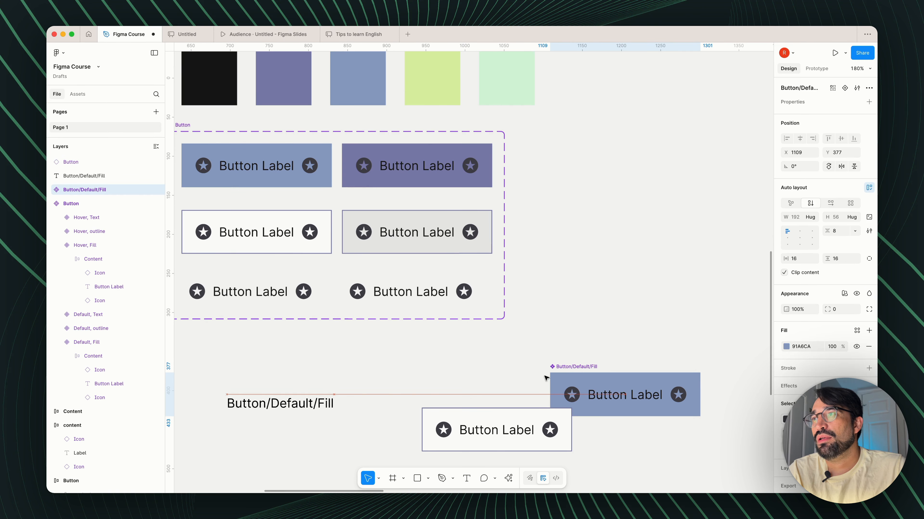
key("super+z")
key("super+z")
key("super+z")
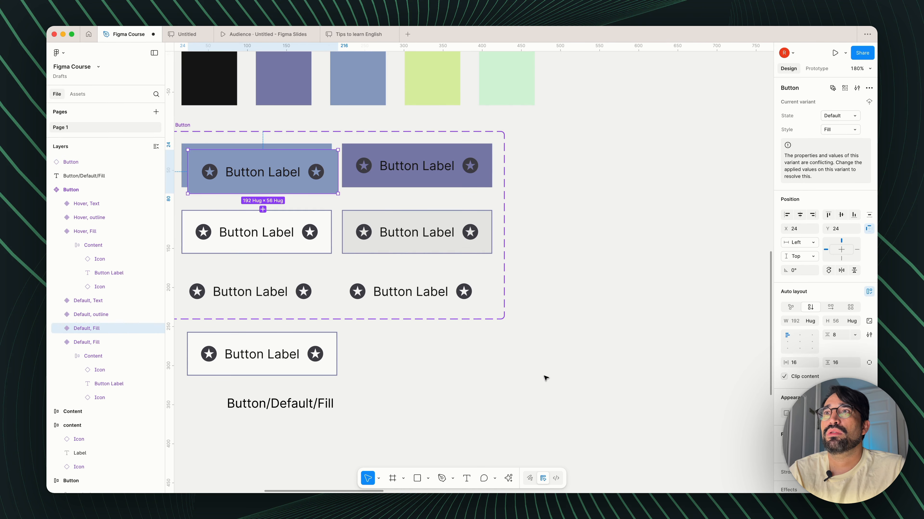
key("super+z")
scroll(535, 378, "left", 3)
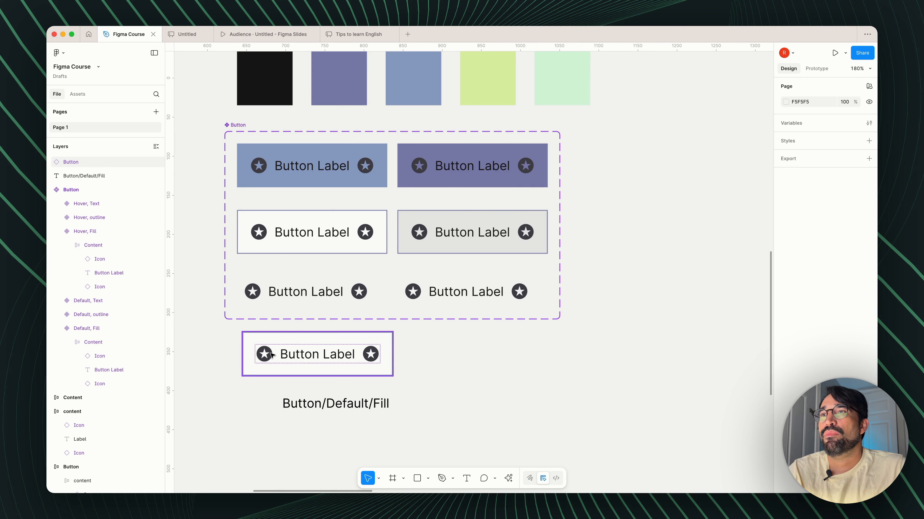
Step: Change the label of the outline button instance below the component set to "button A"
left_click(286, 356)
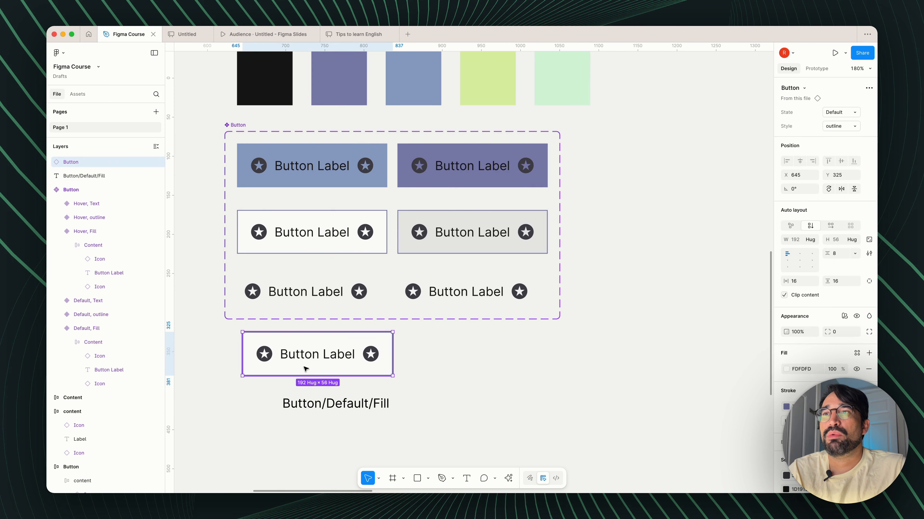
double_click(305, 354)
type("buttoon")
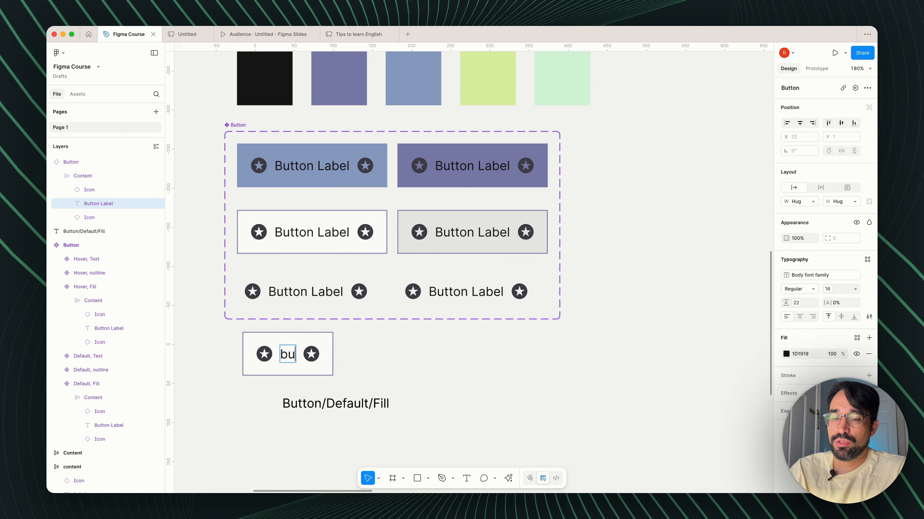
key("BackSpace")
key("BackSpace")
type("n")
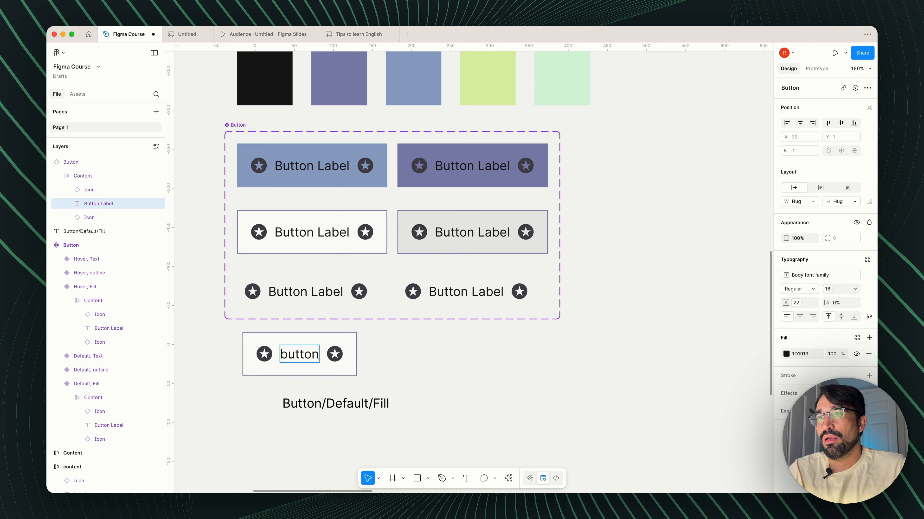
type(" A")
key("Escape")
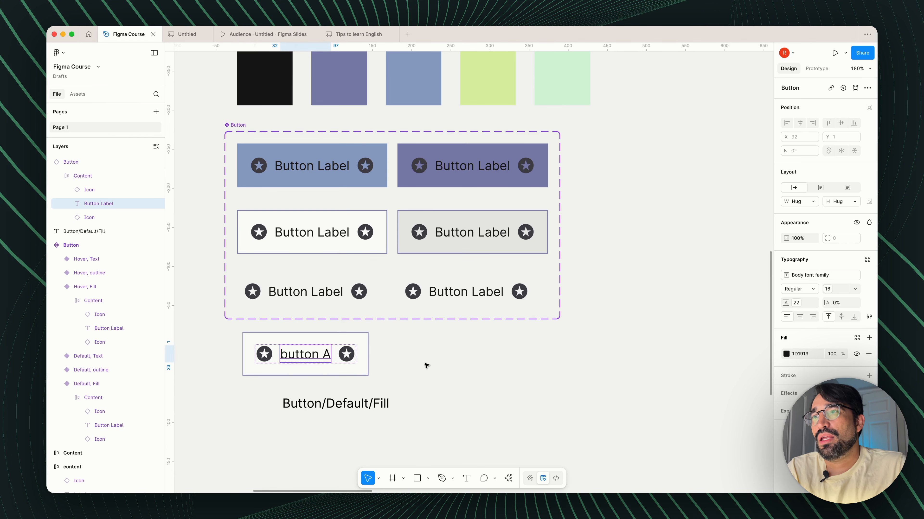
left_click(425, 366)
Step: Duplicate the button A instance beside itself and set the copy's Style to Fill
left_click(281, 367)
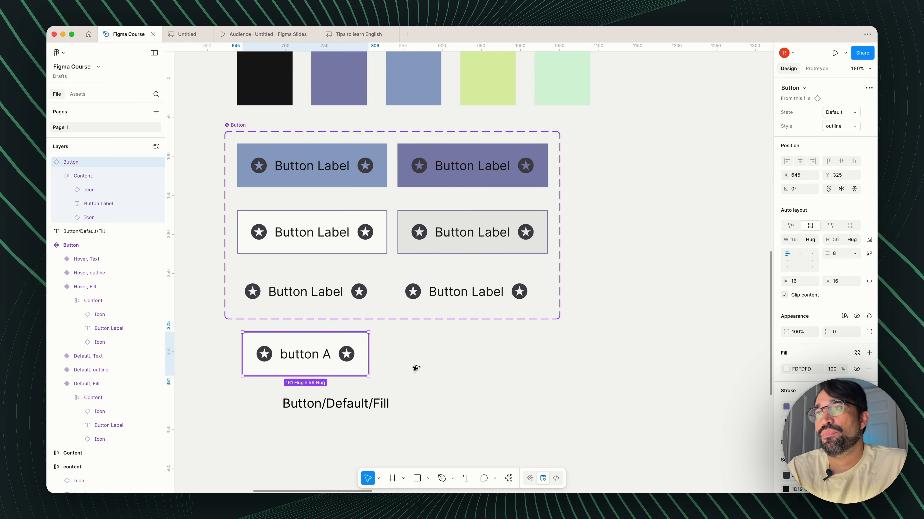
key("super+d")
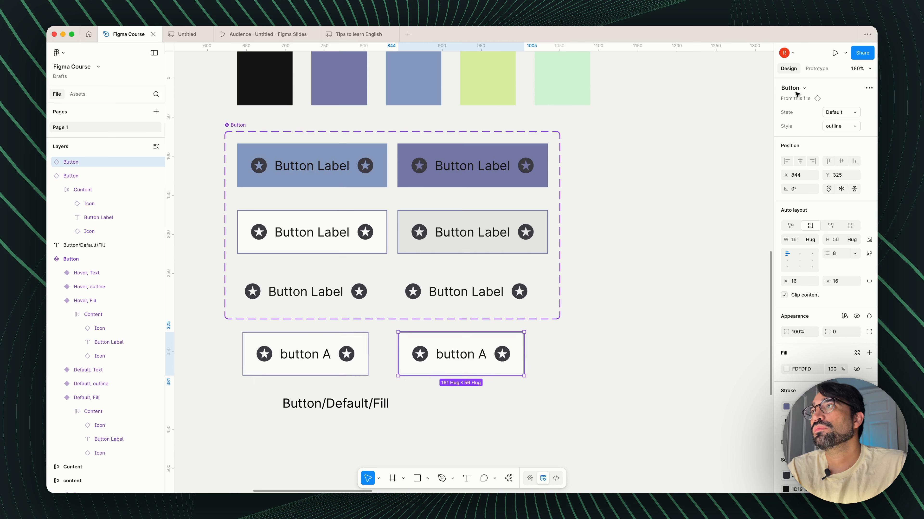
left_click(829, 113)
left_click(829, 113)
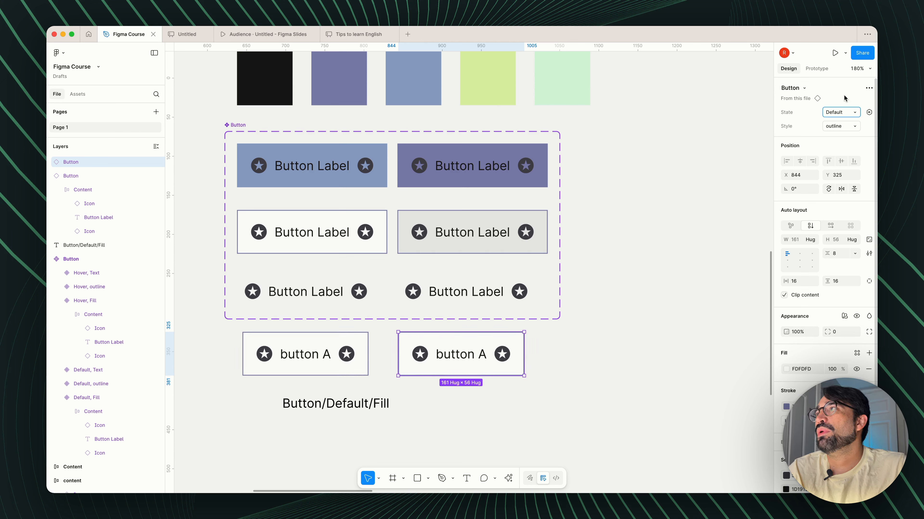
left_click(840, 126)
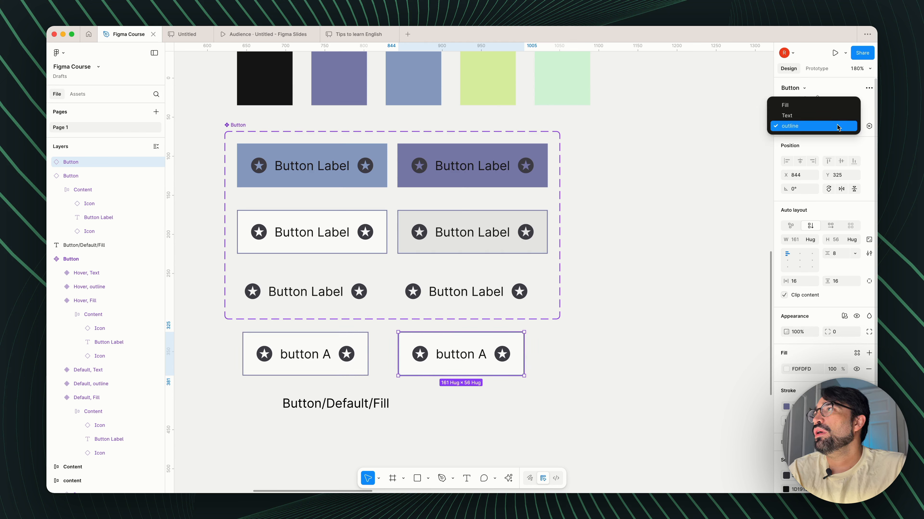
left_click(828, 108)
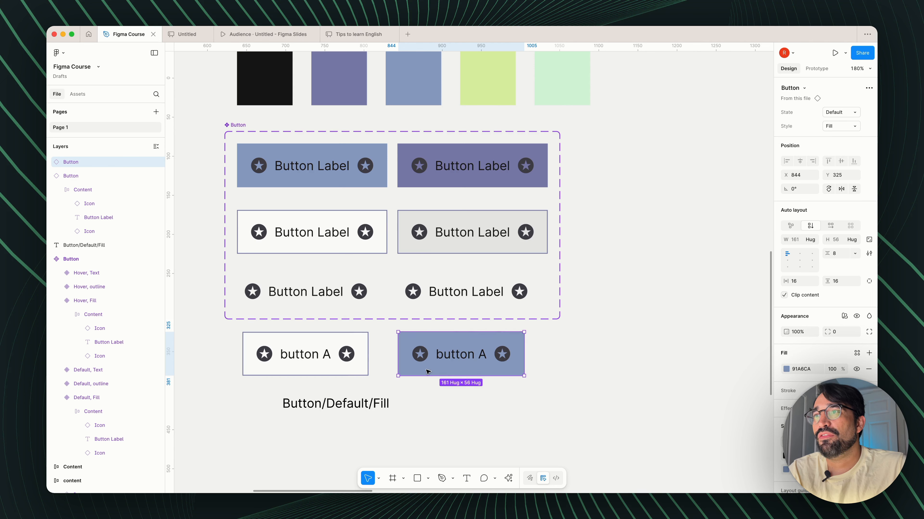
key("Escape")
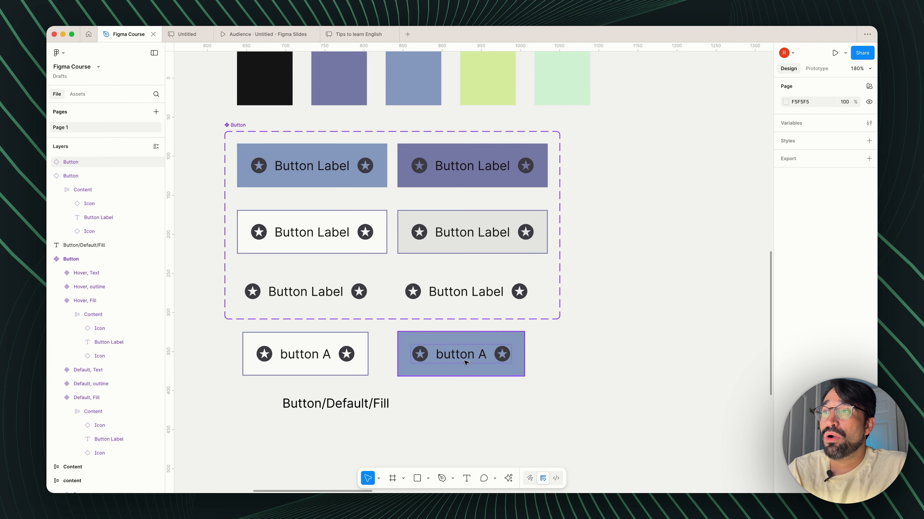
Step: Change the label of the filled button instance to "button B"
left_click(465, 362)
left_click(466, 362)
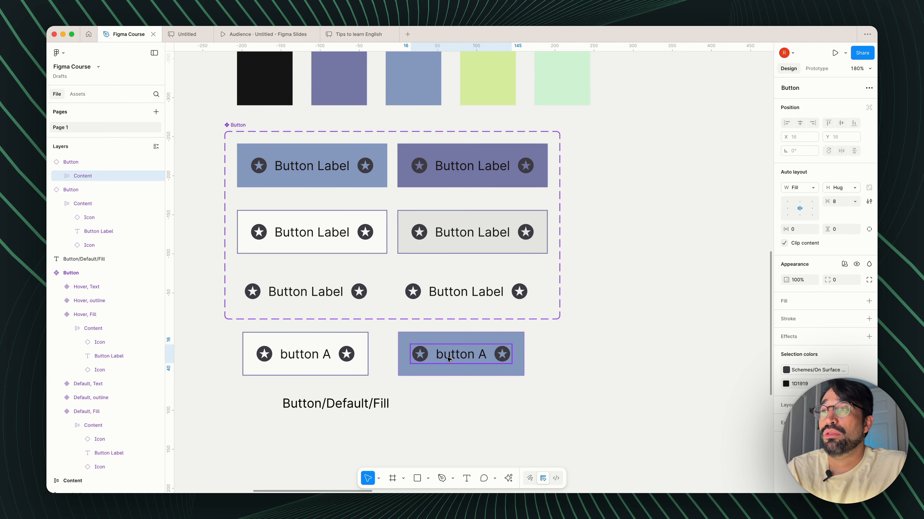
left_click(463, 359)
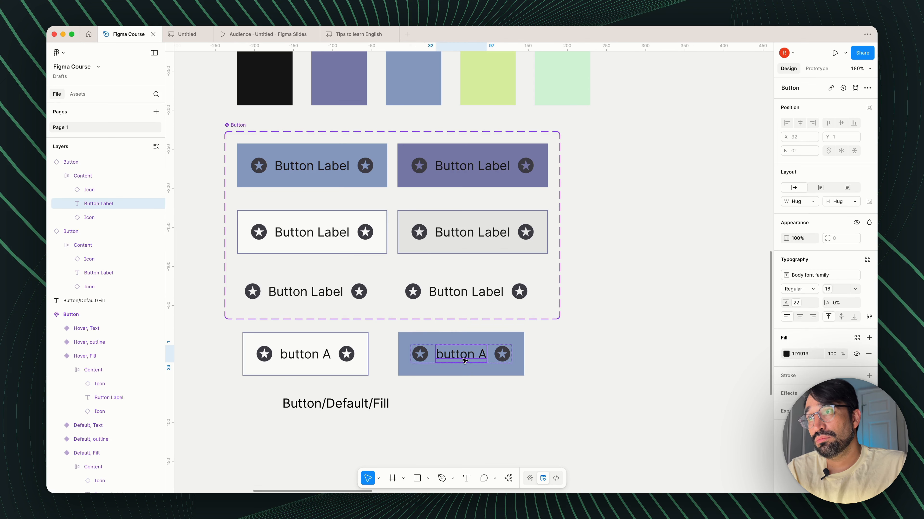
double_click(463, 360)
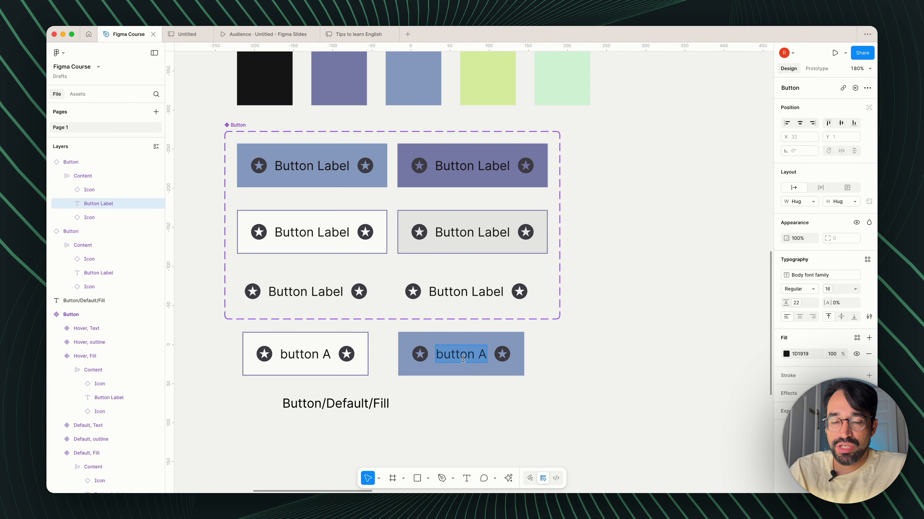
type("button B")
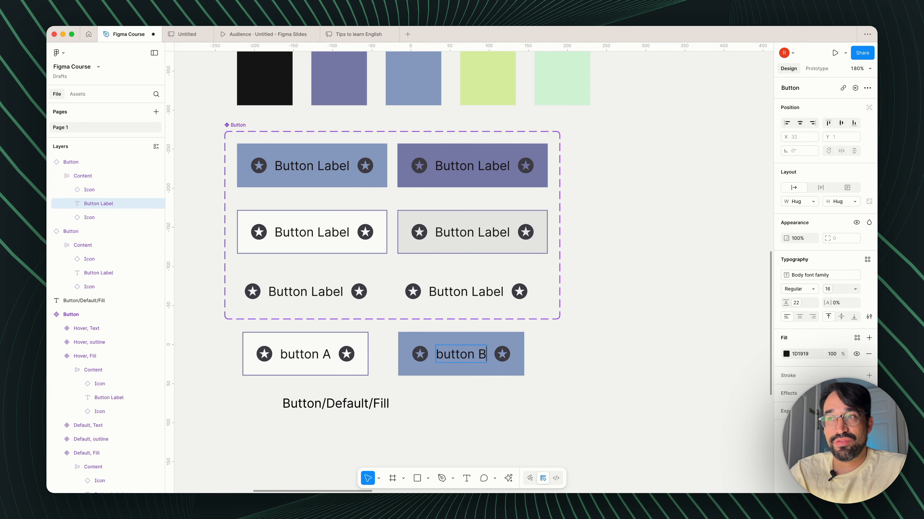
key("Escape")
key("Escape")
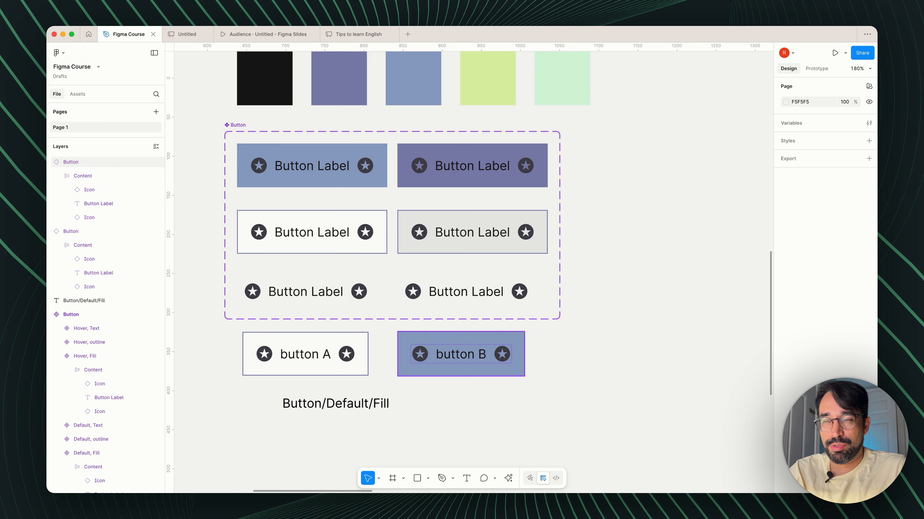
Step: Align the Button/Default/Fill text under button A at X 645, and move the button B instance to X 826, 20 px from button A
left_click(349, 407)
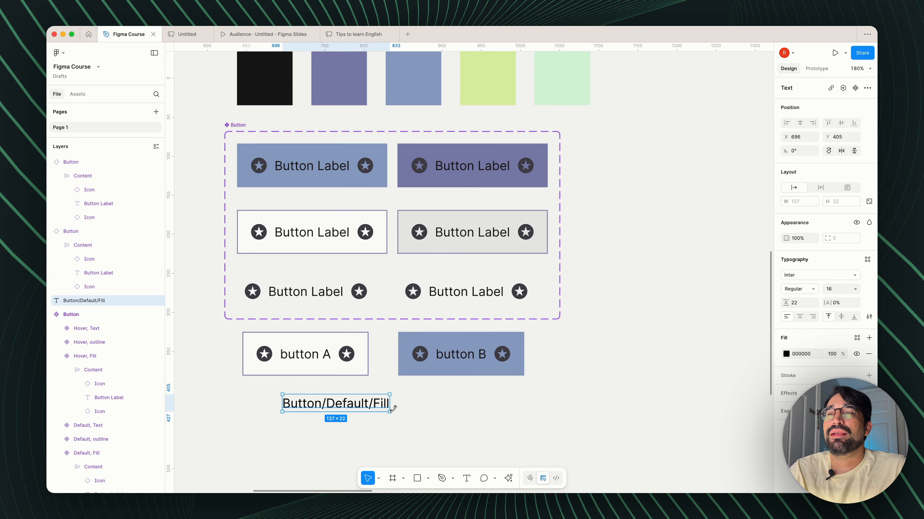
left_click_drag(382, 407, 341, 404)
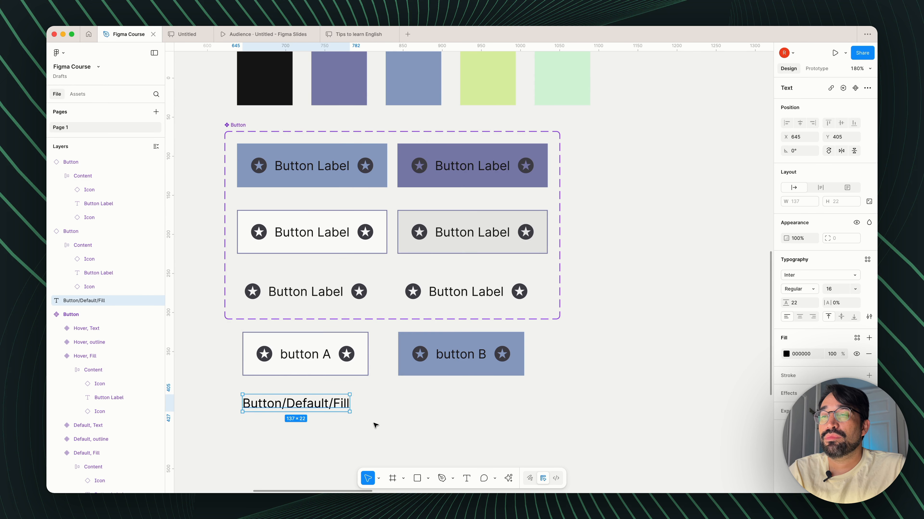
scroll(375, 425, "down", 2)
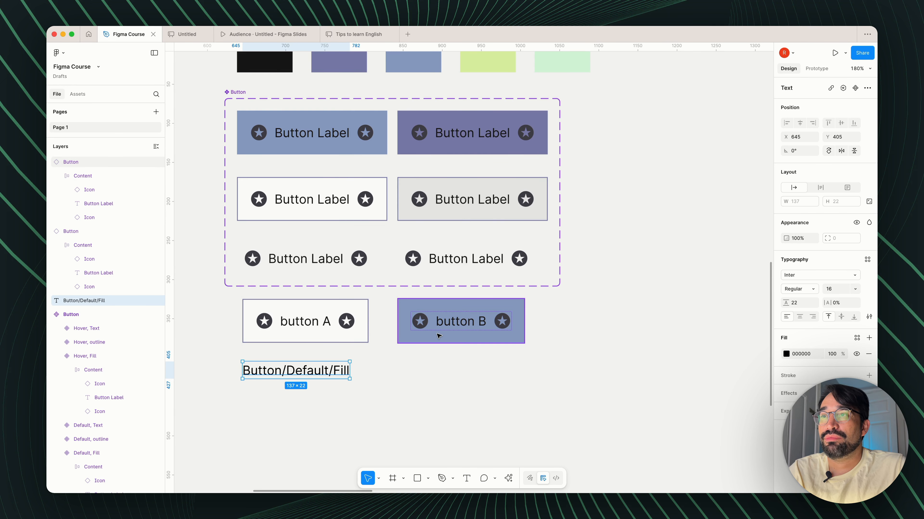
left_click_drag(430, 333, 430, 334)
key("alt")
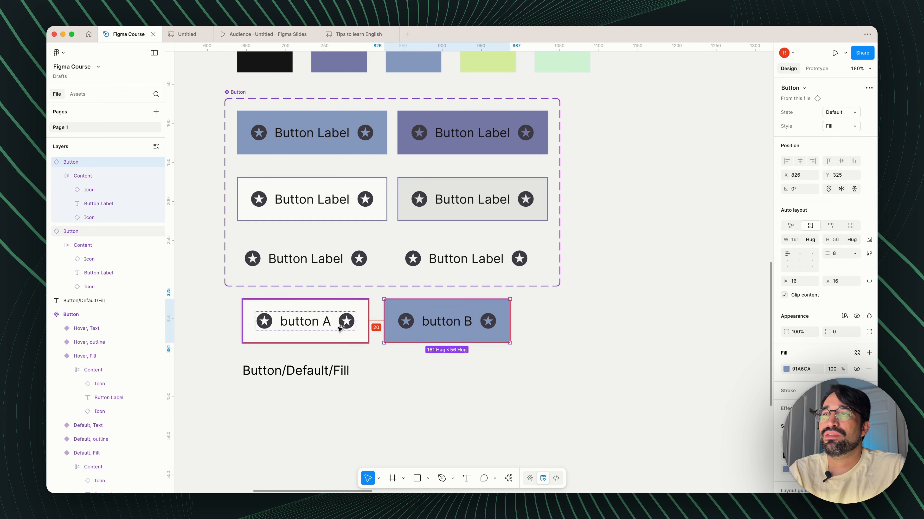
key("shift+1")
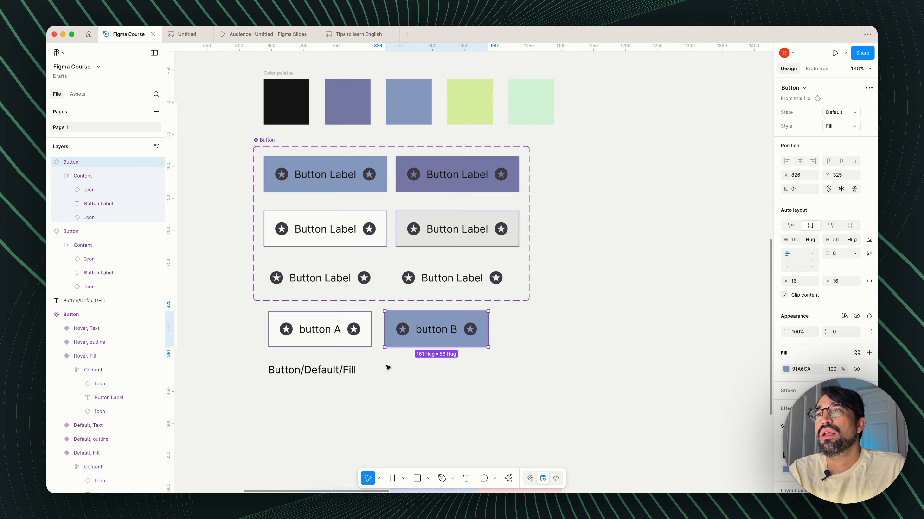
left_click(387, 391)
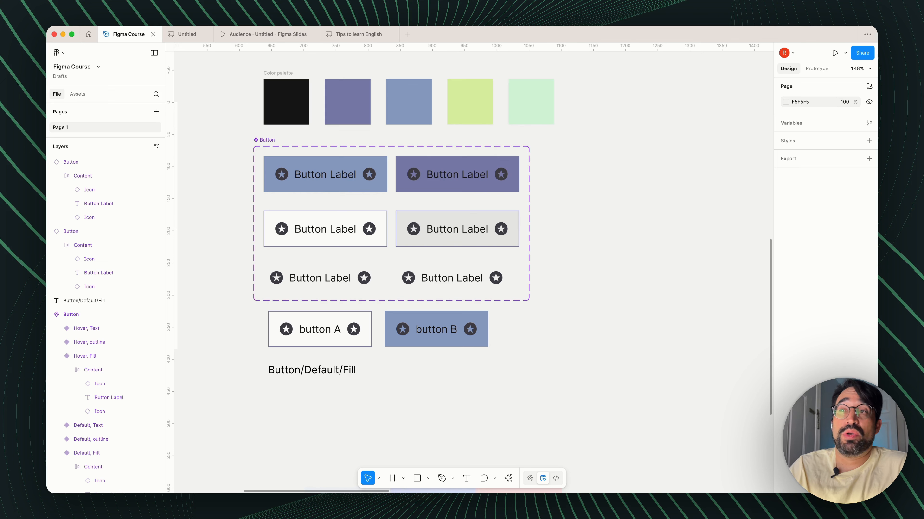
Step: Select the whole Button component set
left_click(265, 140)
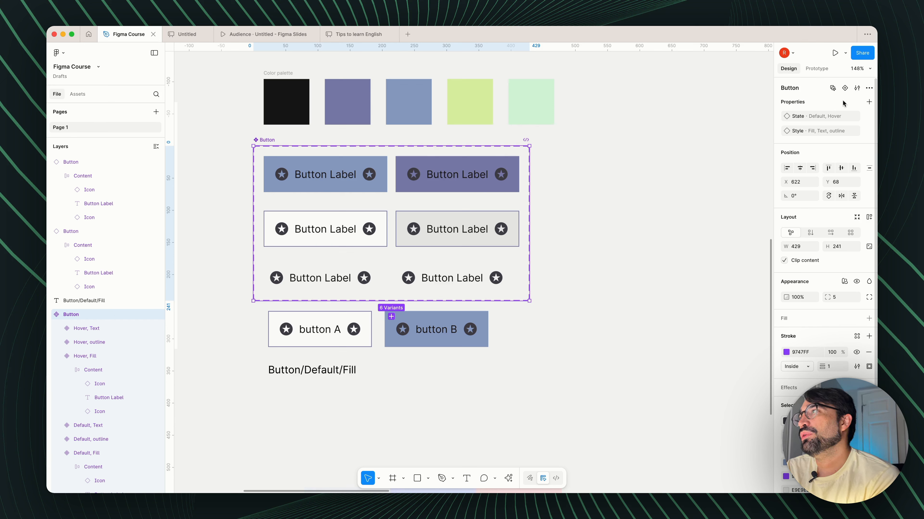
Step: Add a text property named Label with the value "Button Label" to the Button component set
left_click(868, 103)
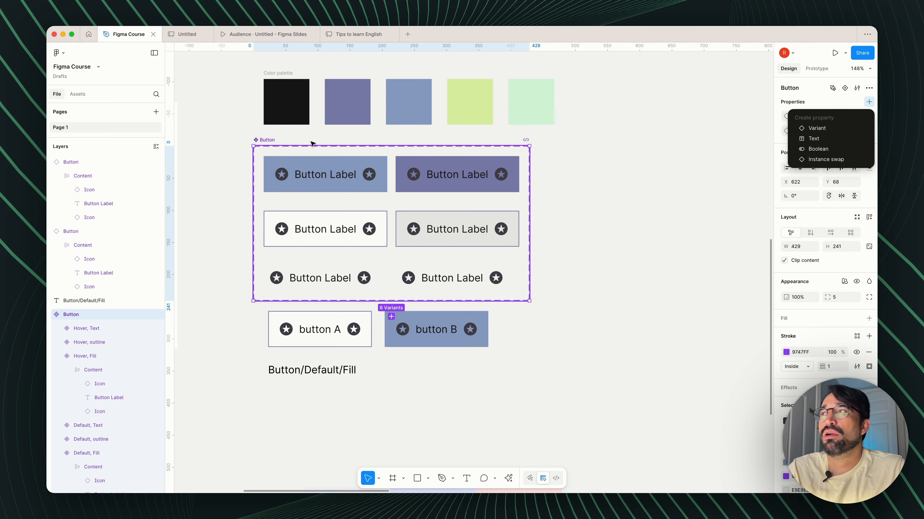
left_click(813, 139)
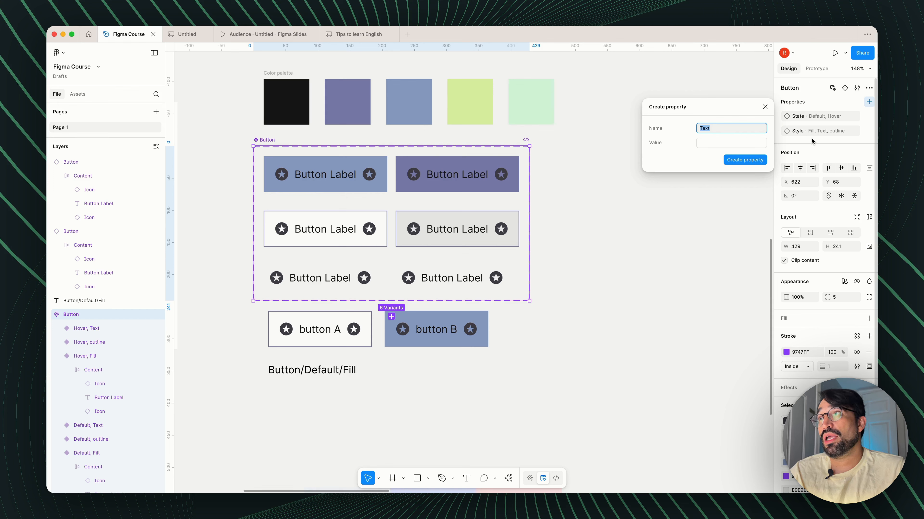
type("Label")
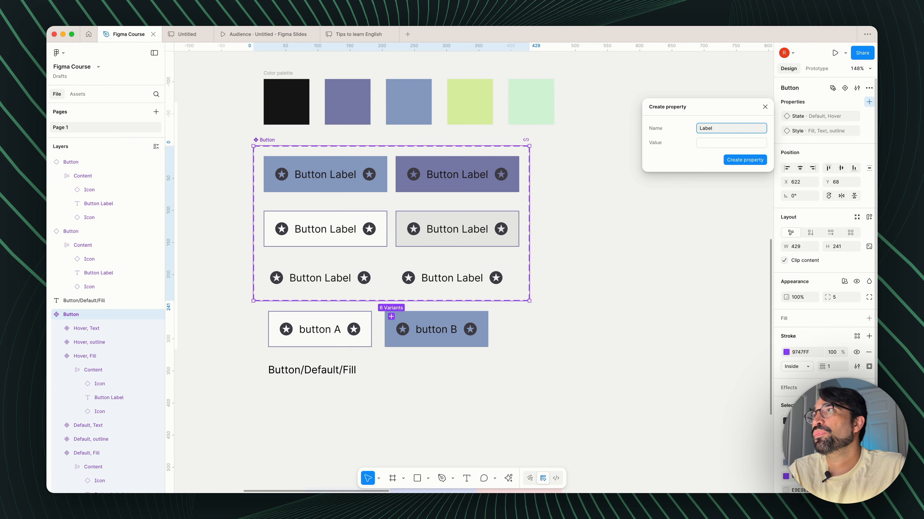
left_click(730, 143)
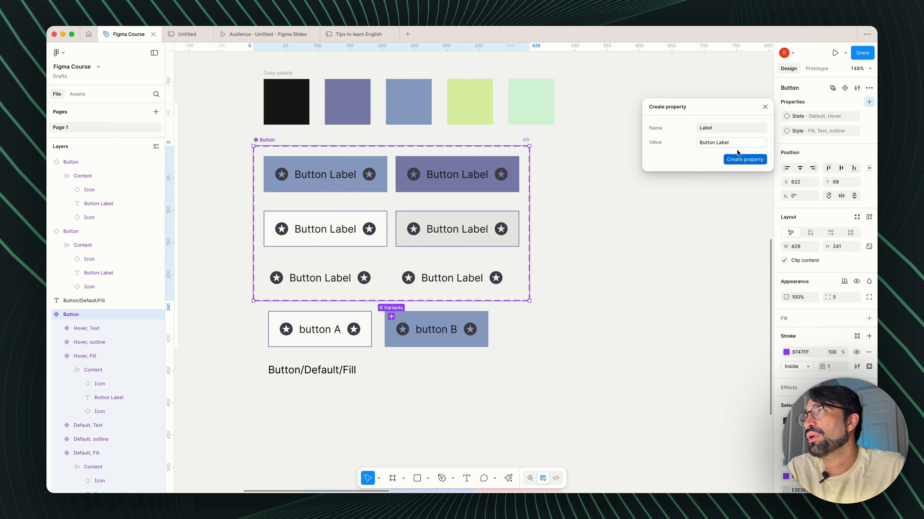
left_click(740, 159)
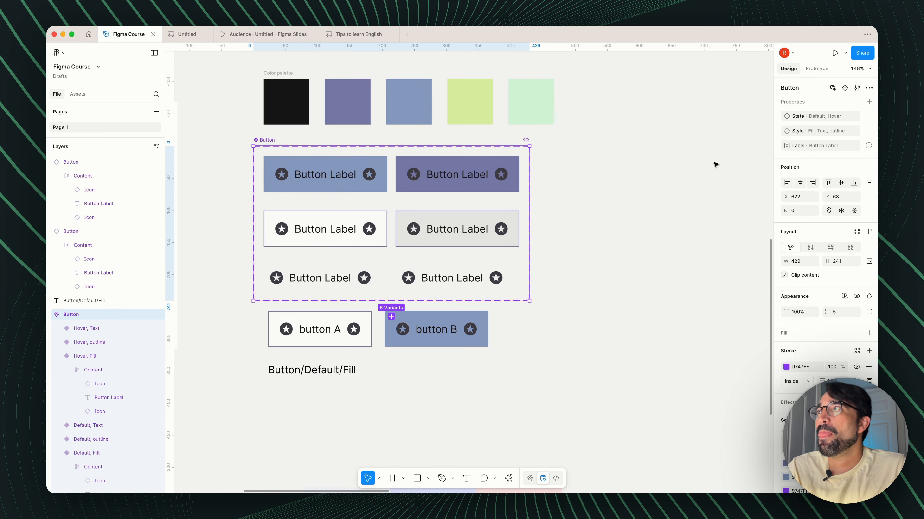
Step: Move the button B instance away from button A to about X 890, Y 356
left_click(569, 318)
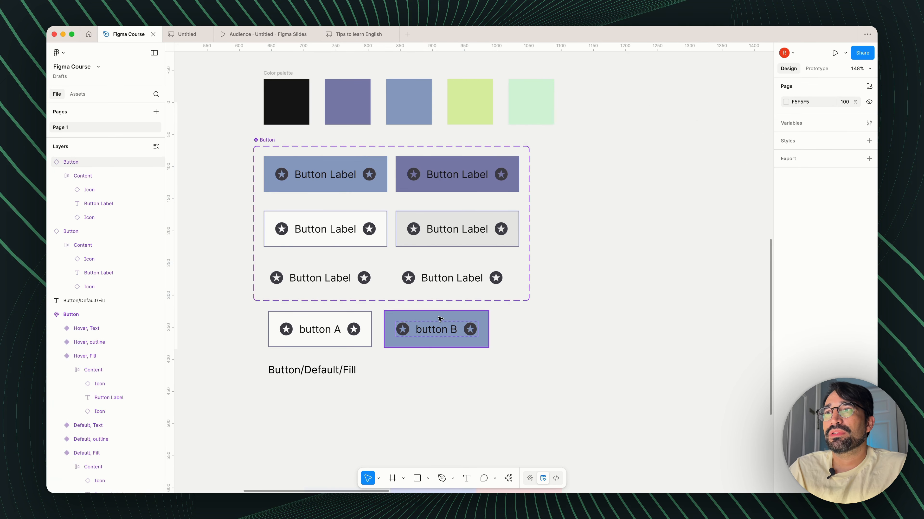
left_click_drag(483, 343, 526, 364)
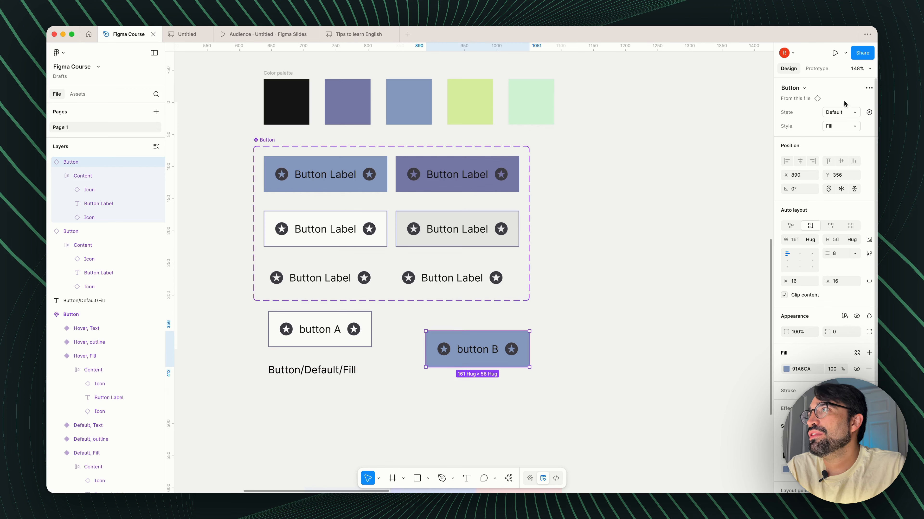
left_click(560, 354)
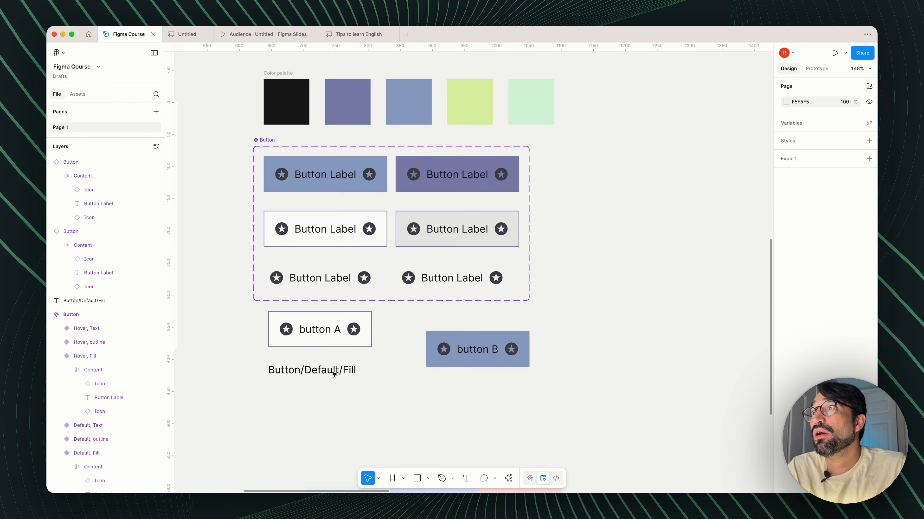
Step: Inspect the label text layers inside the Fill and outline variants of the Button component set
left_click(324, 176, "super")
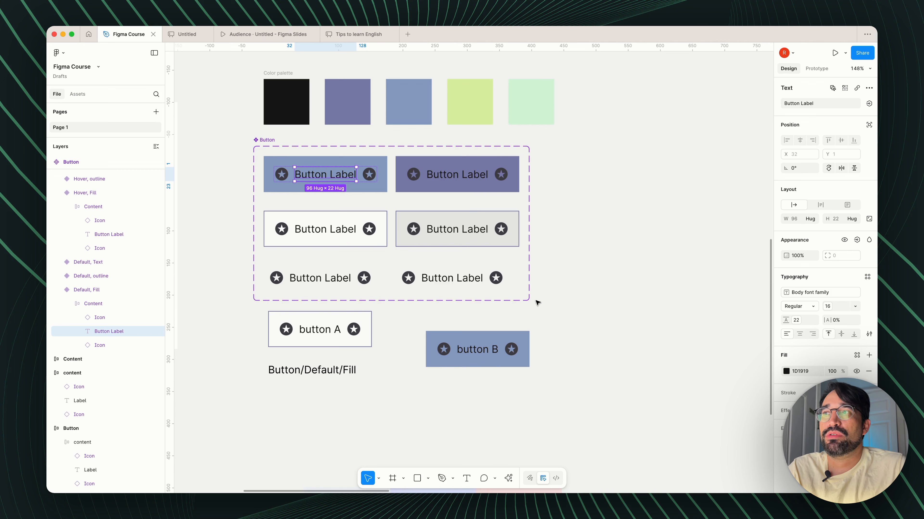
left_click(585, 293)
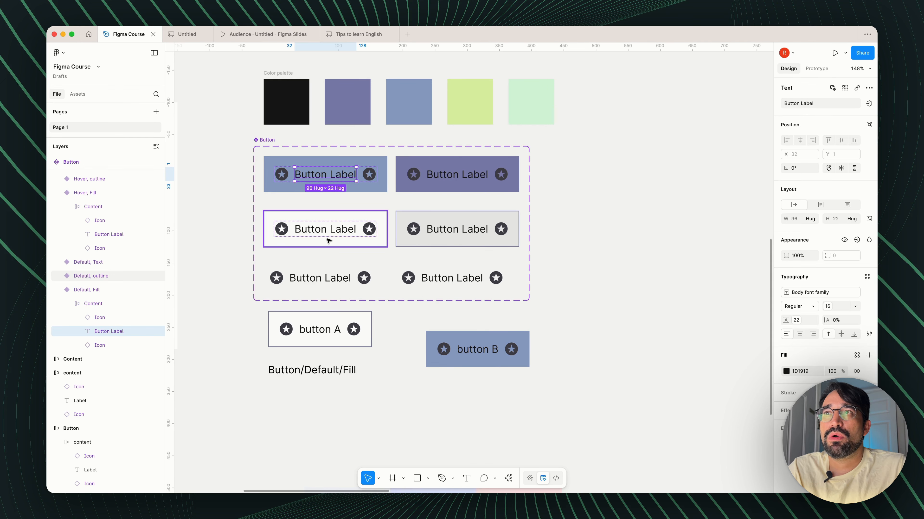
left_click(446, 174)
left_click(440, 237)
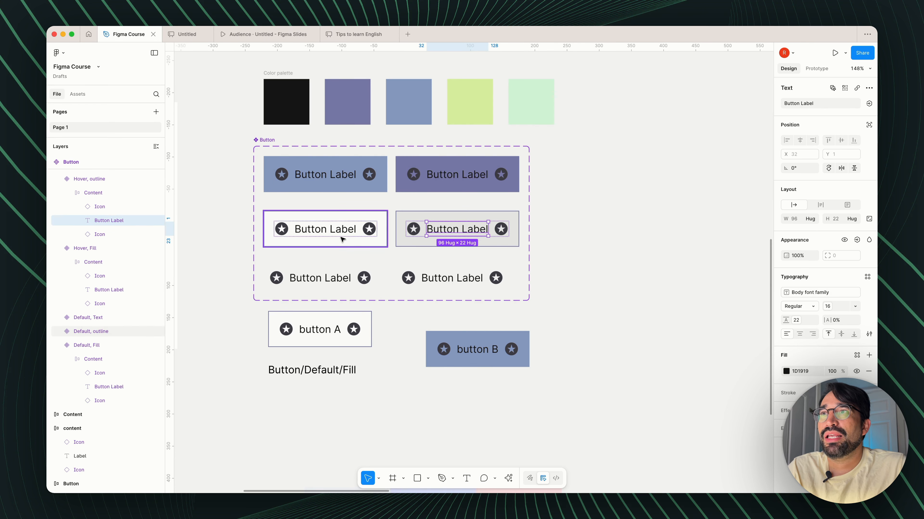
left_click(336, 236)
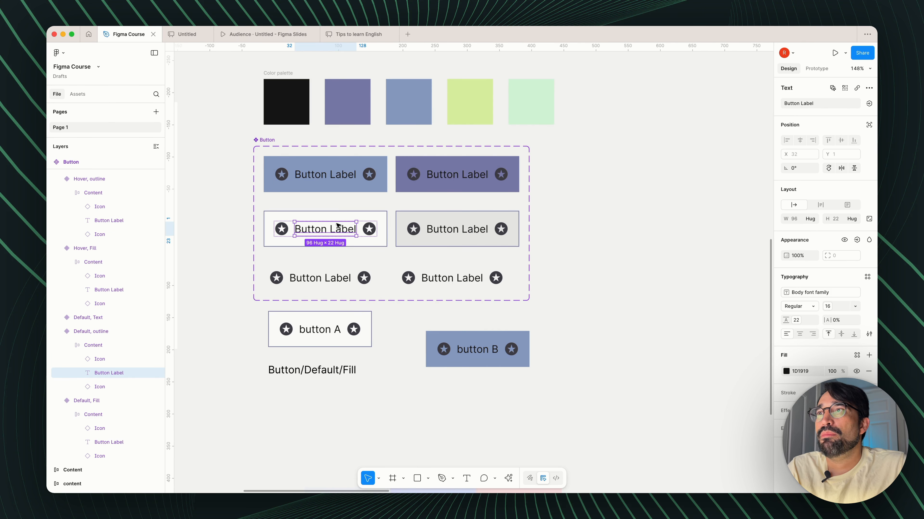
key("Escape")
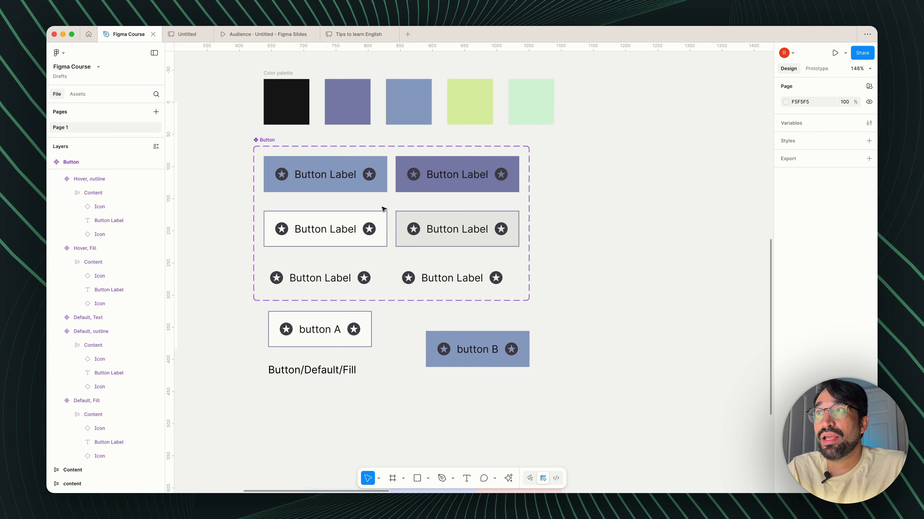
Step: Bind the label text of the Default, Fill variant to the Label property
left_click(317, 179)
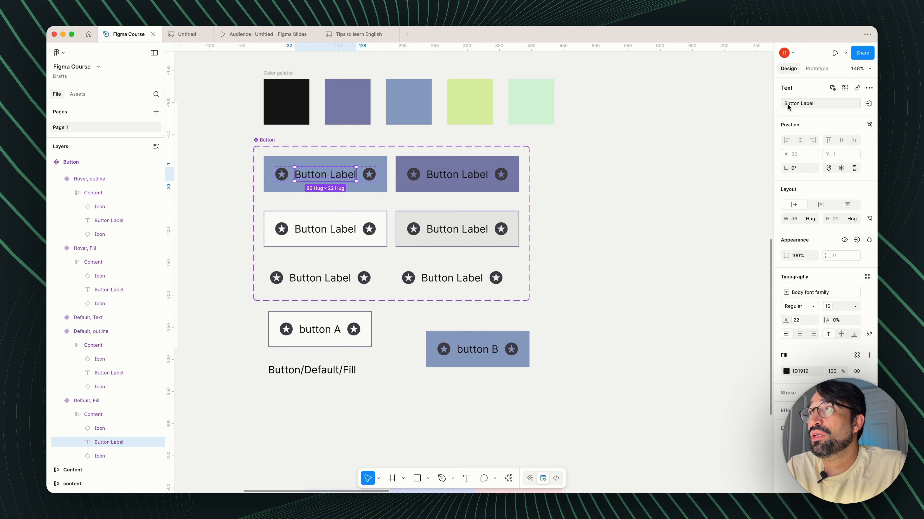
left_click(868, 104)
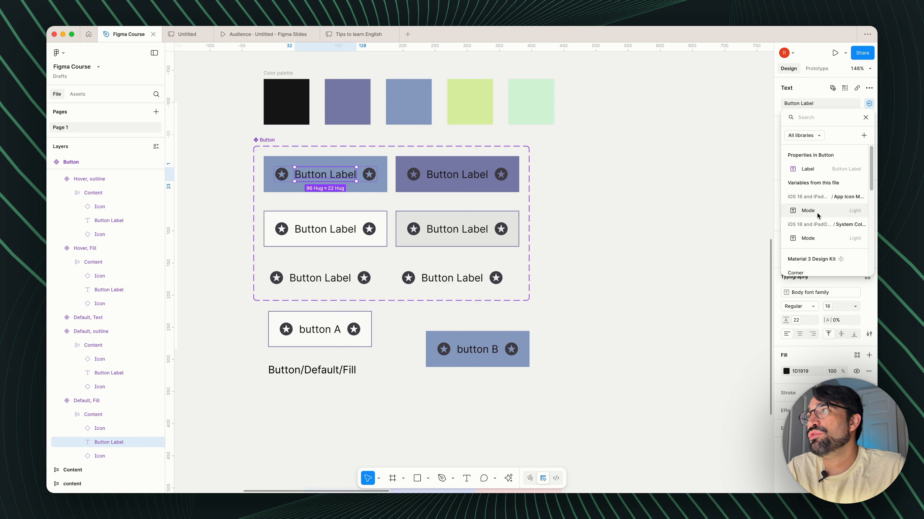
left_click(805, 172)
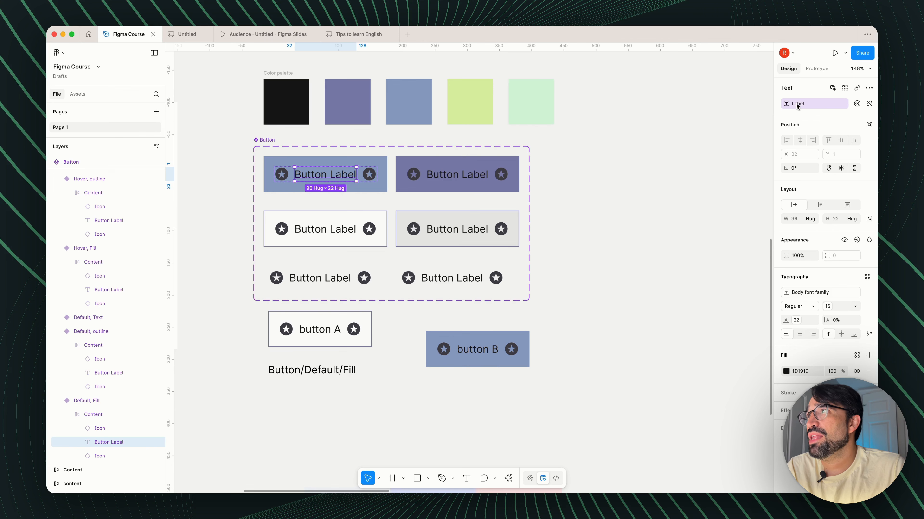
scroll(602, 240, "down", 2)
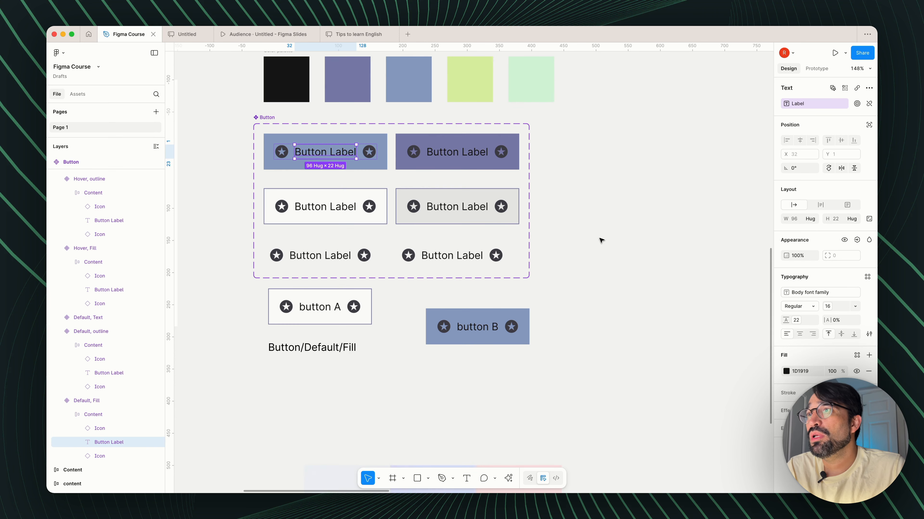
Step: Set the Label property of the button B instance to "Home"
left_click(583, 317)
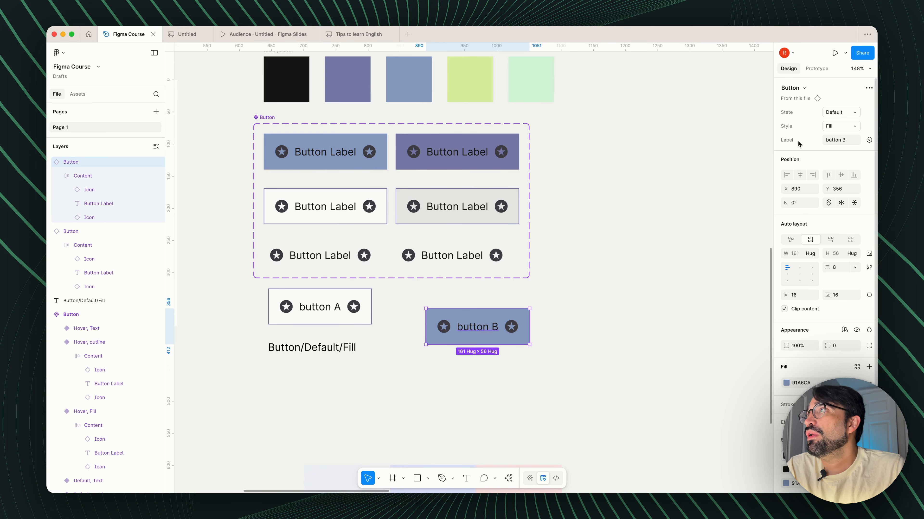
left_click(831, 141)
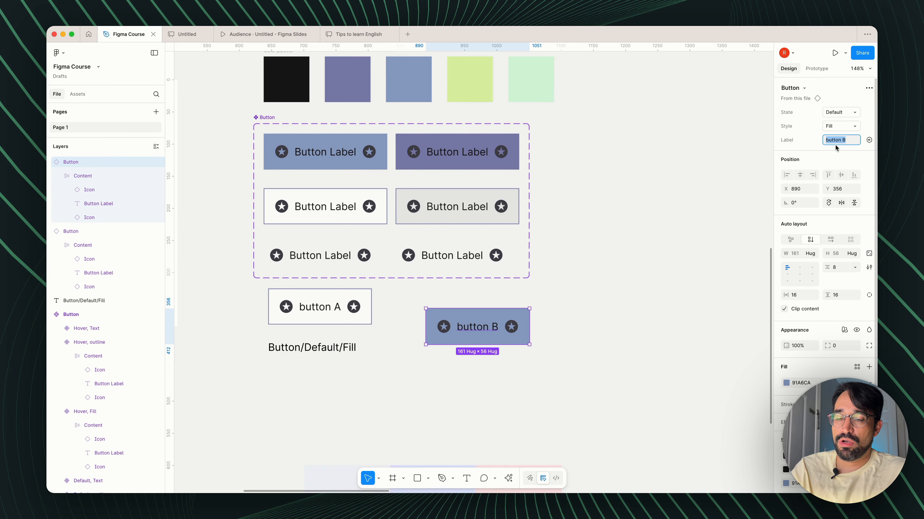
type("HOme")
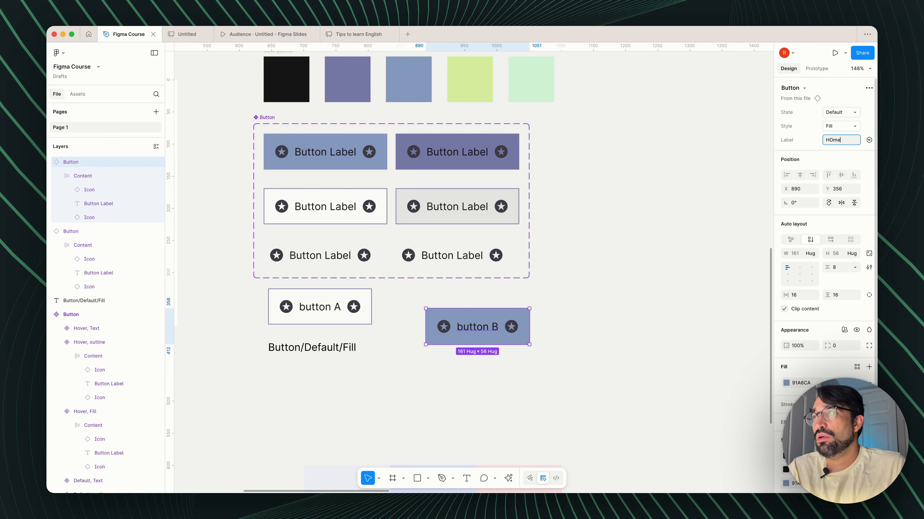
key("BackSpace")
key("BackSpace")
key("BackSpace")
key("BackSpace")
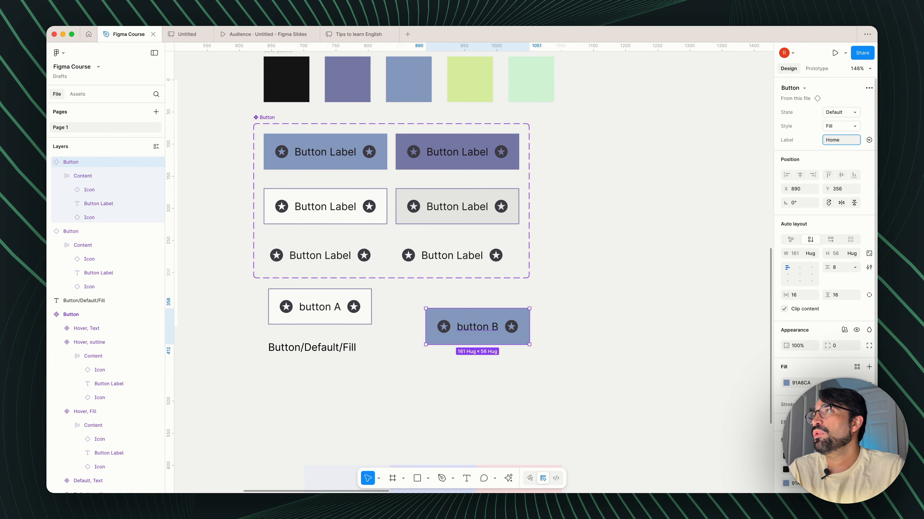
left_click(588, 247)
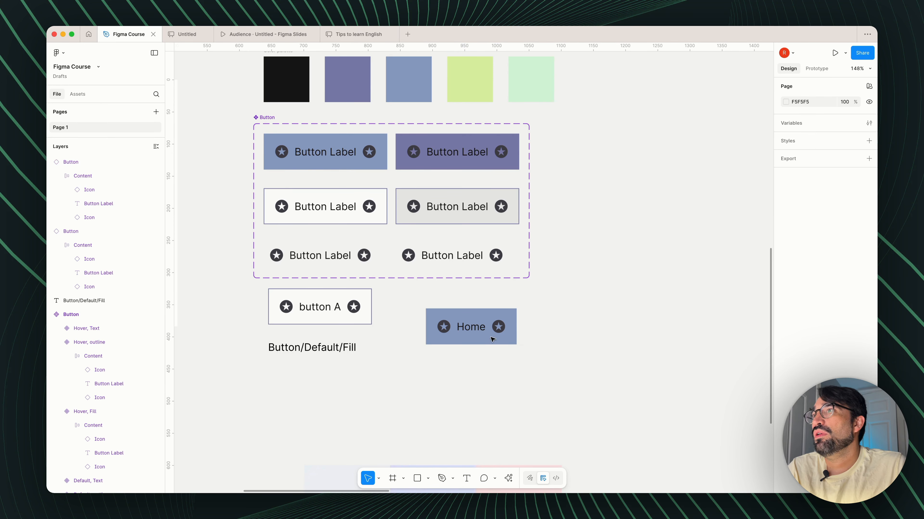
Step: Switch the Home button instance to the Hover state and return it to Default
left_click(480, 329)
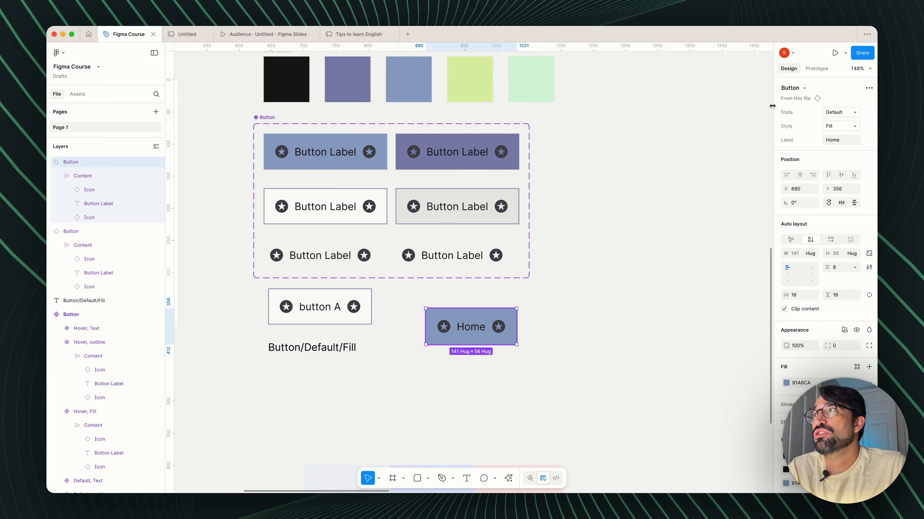
left_click(833, 113)
left_click(824, 123)
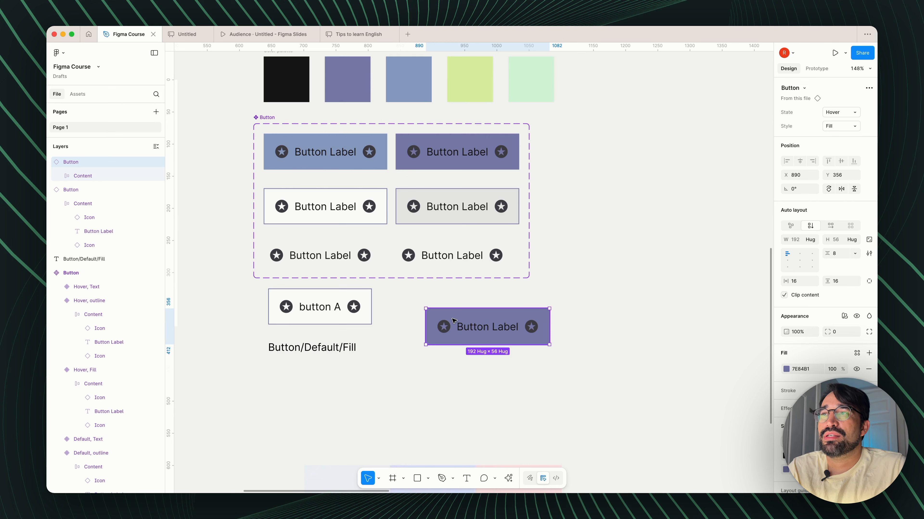
left_click(832, 114)
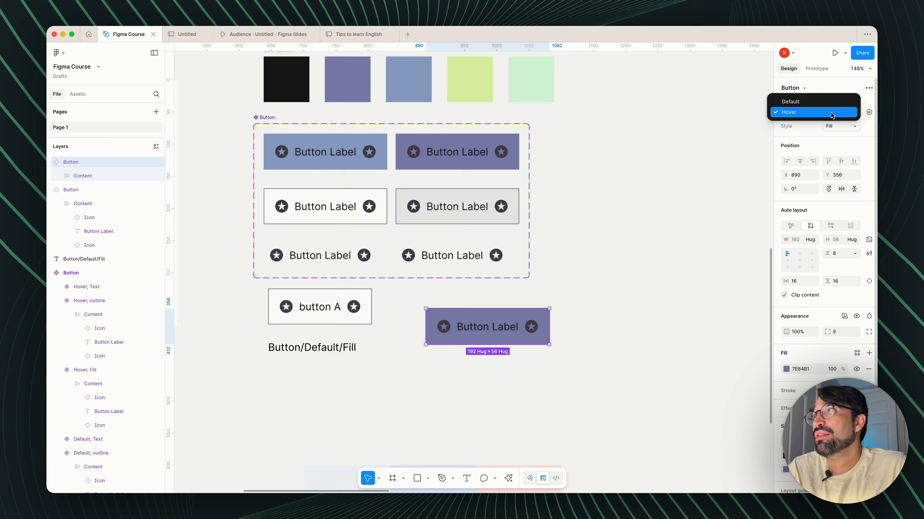
left_click(817, 107)
left_click(535, 250)
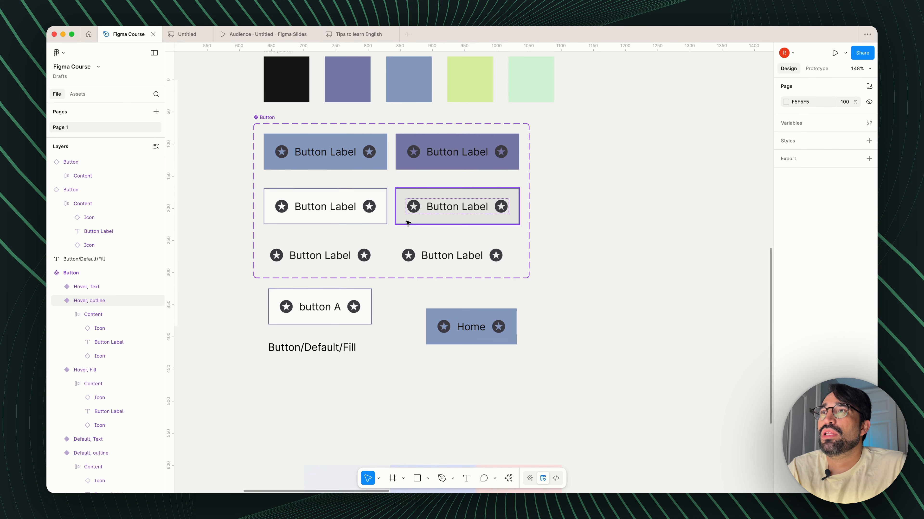
Step: Bind the label texts of the three Hover variants and the Default outline and Text variants to the Label property together
left_click(472, 154, "super")
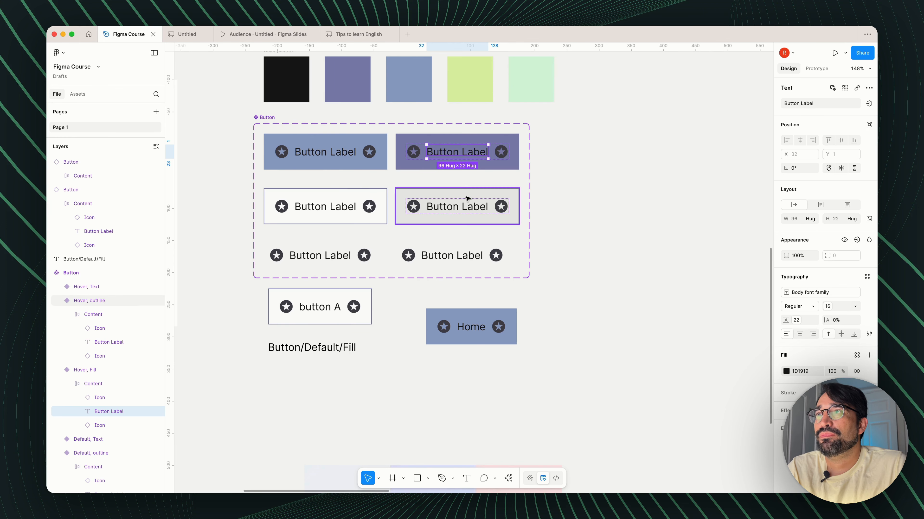
left_click(460, 208, "shift+super")
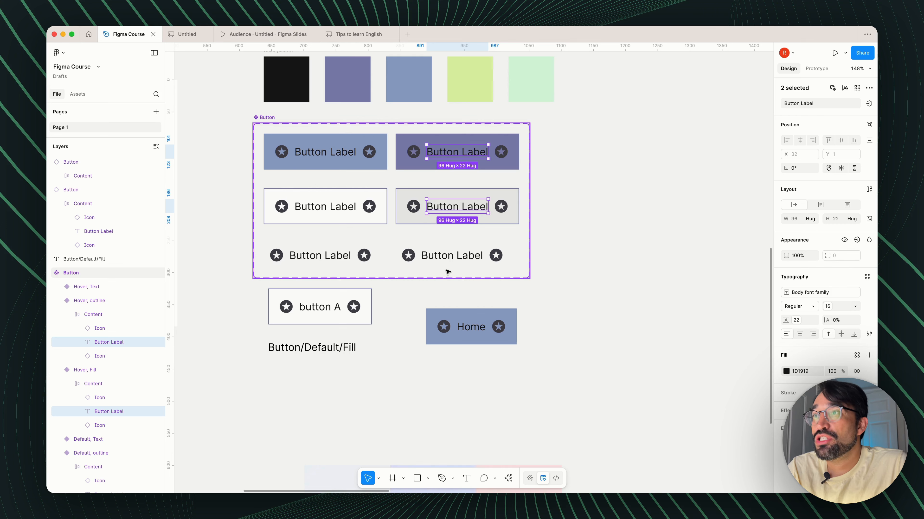
left_click(449, 254, "shift+super")
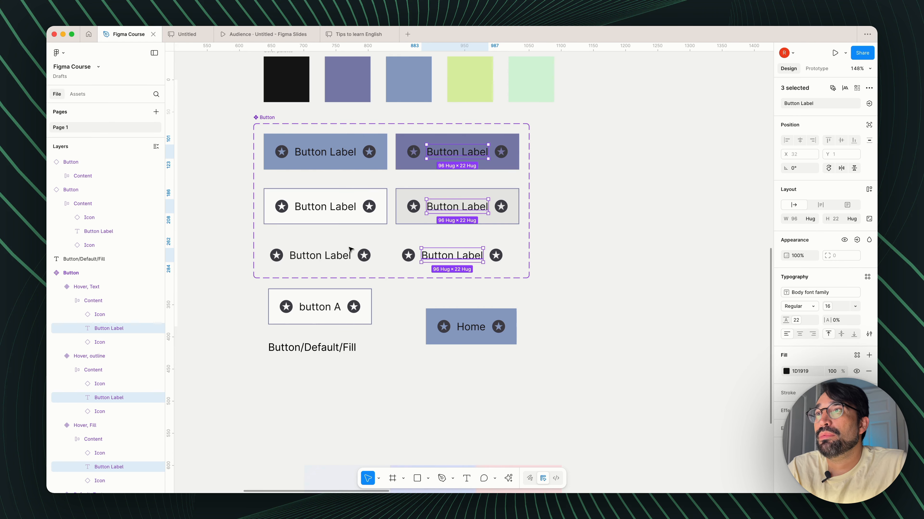
left_click(338, 257, "shift+super")
left_click(344, 209, "shift+super")
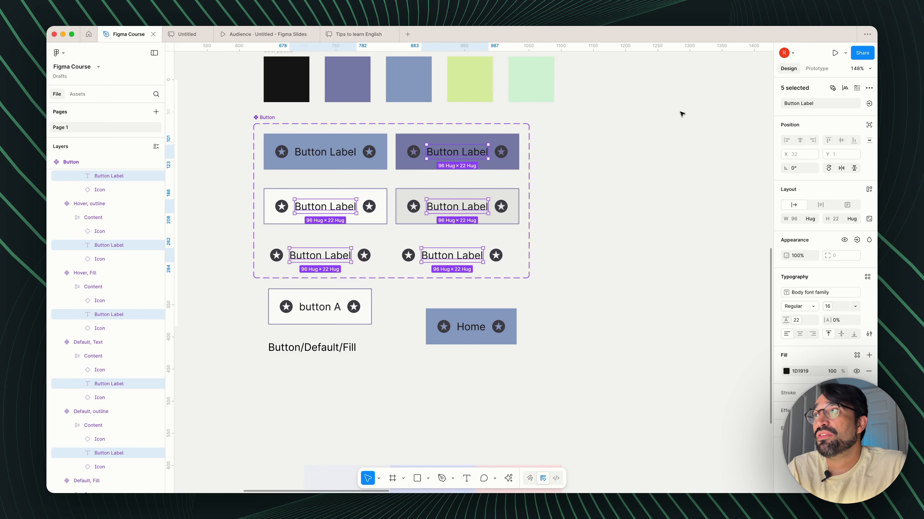
left_click(869, 104)
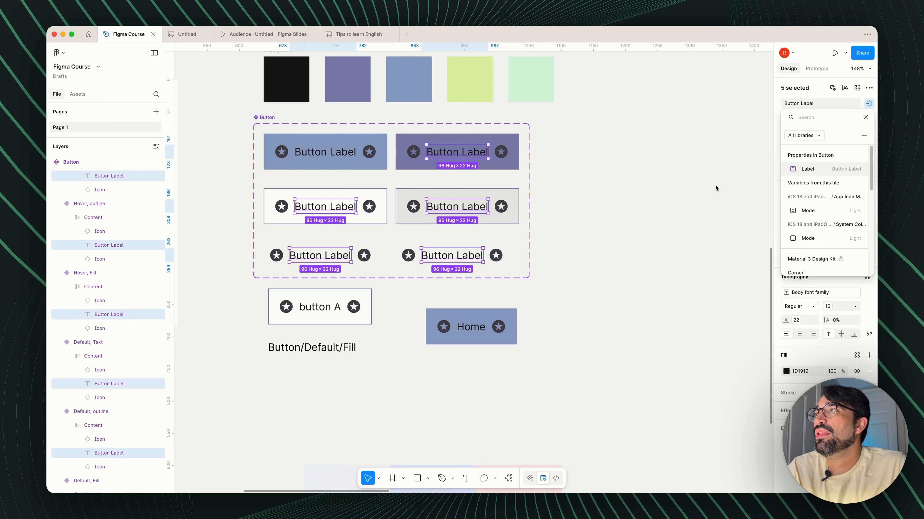
left_click(808, 170)
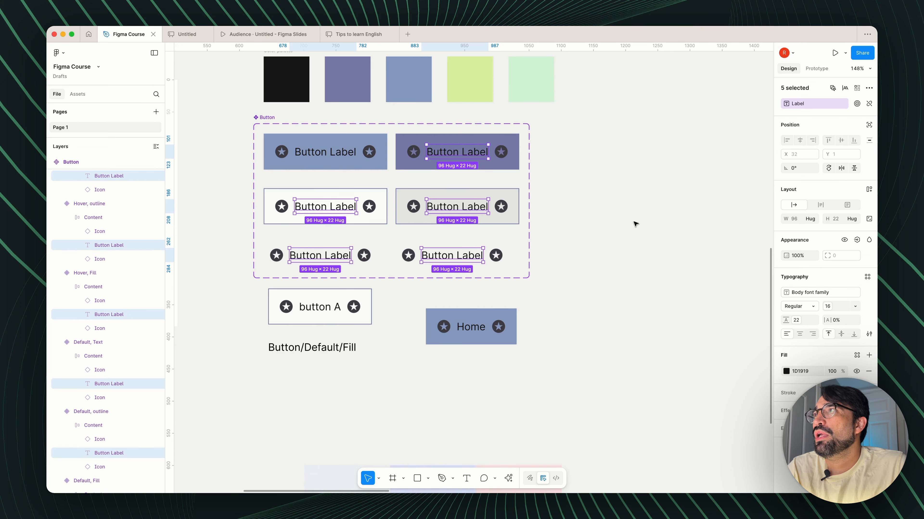
left_click(585, 167)
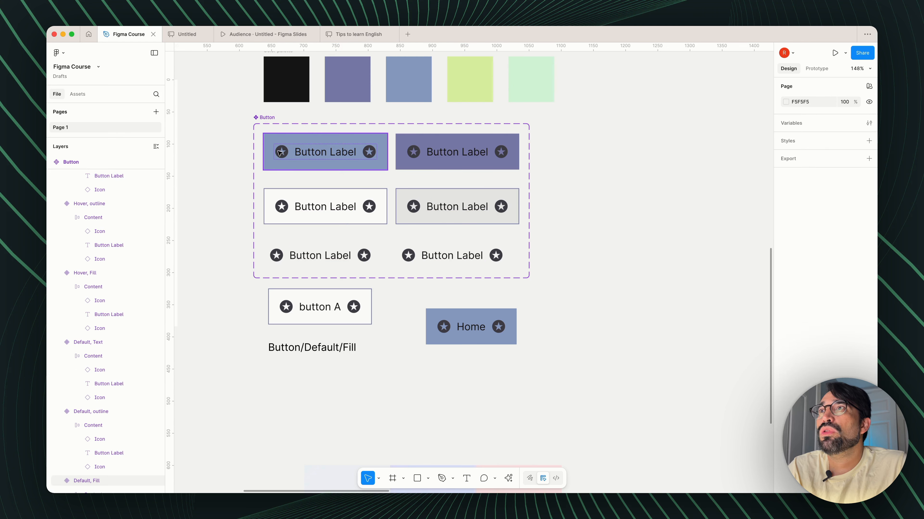
Step: Set the Home button instance's State to Hover and try its Text style, followed by the outline style
left_click(468, 322)
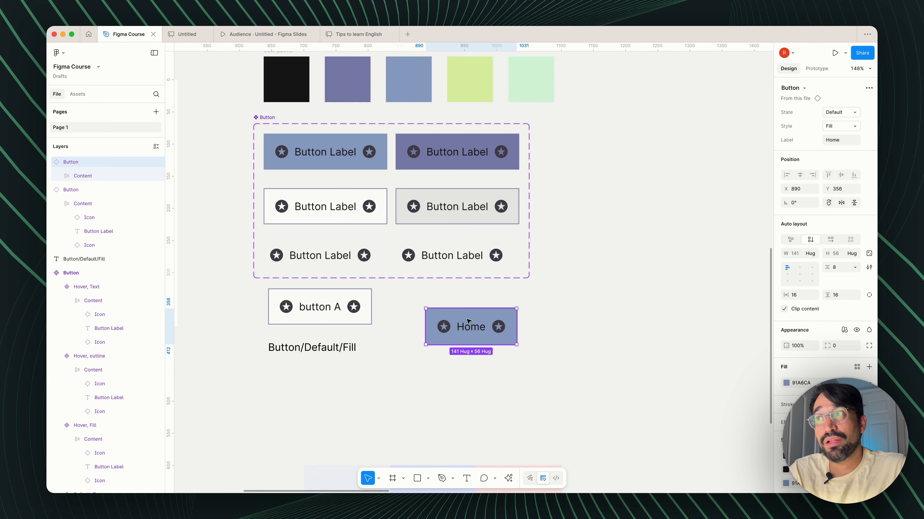
left_click(836, 112)
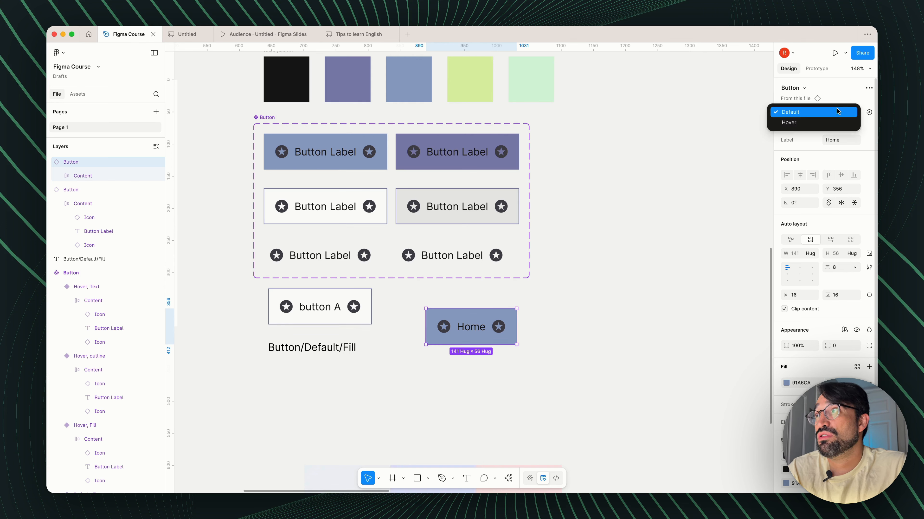
left_click(830, 122)
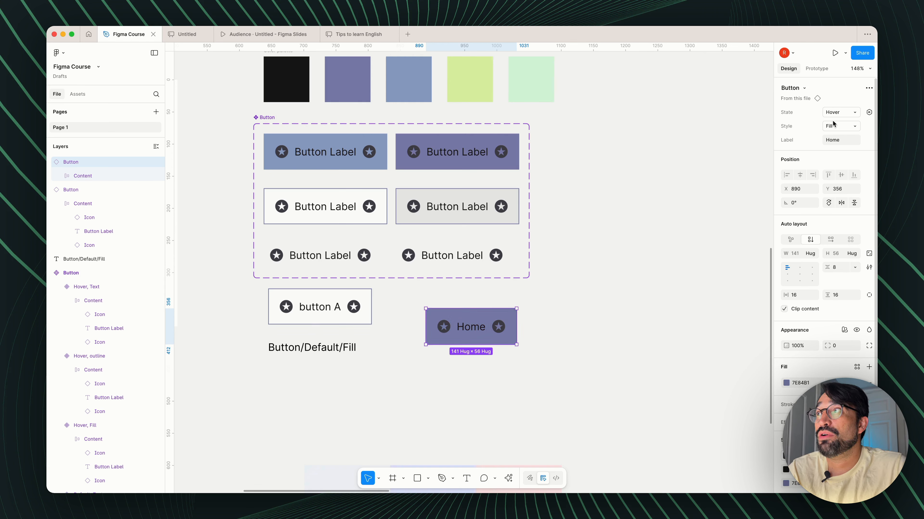
left_click(832, 127)
left_click(825, 141)
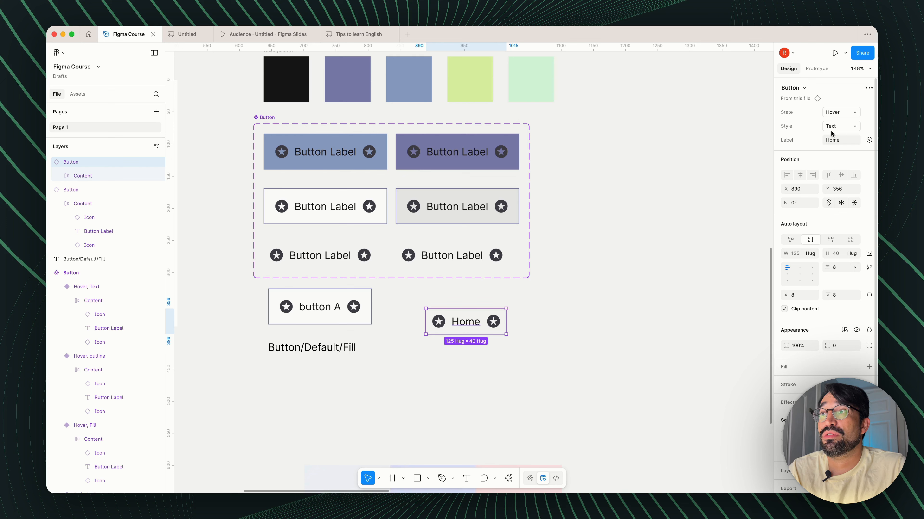
left_click(836, 127)
left_click(827, 140)
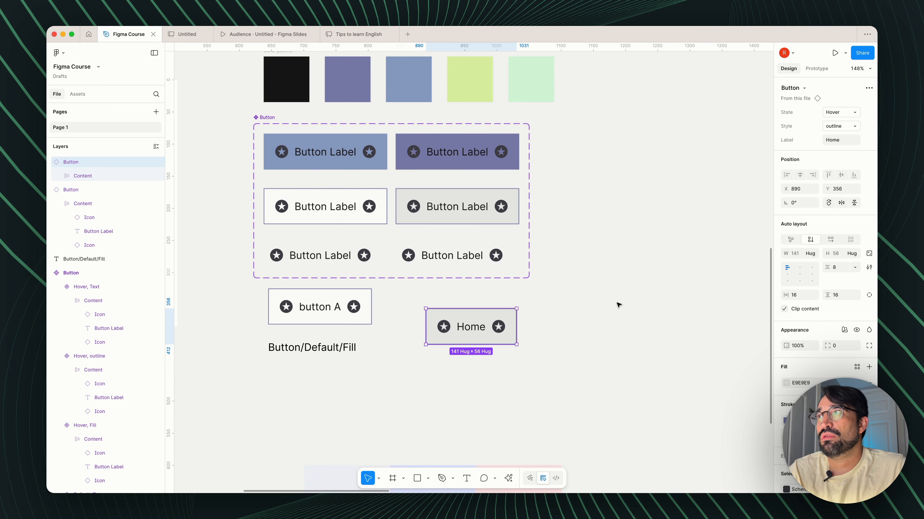
left_click(532, 332)
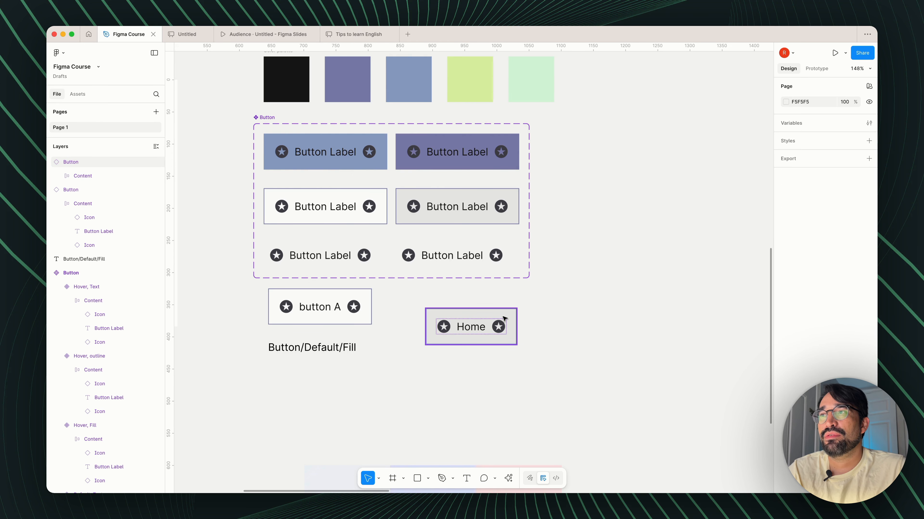
Step: Move the Home button instance to about X 860, Y 353 and set its Style to Text
left_click(488, 315)
left_click_drag(491, 314, 444, 335)
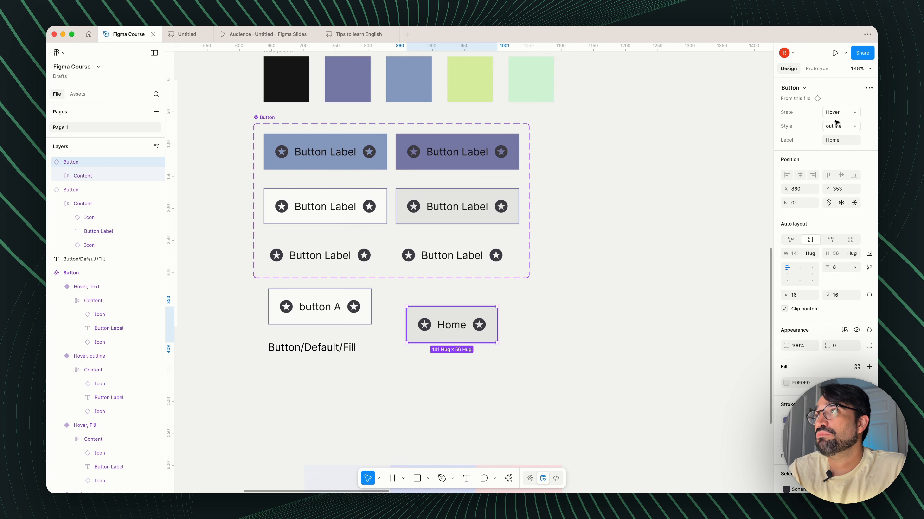
left_click(825, 126)
left_click(812, 116)
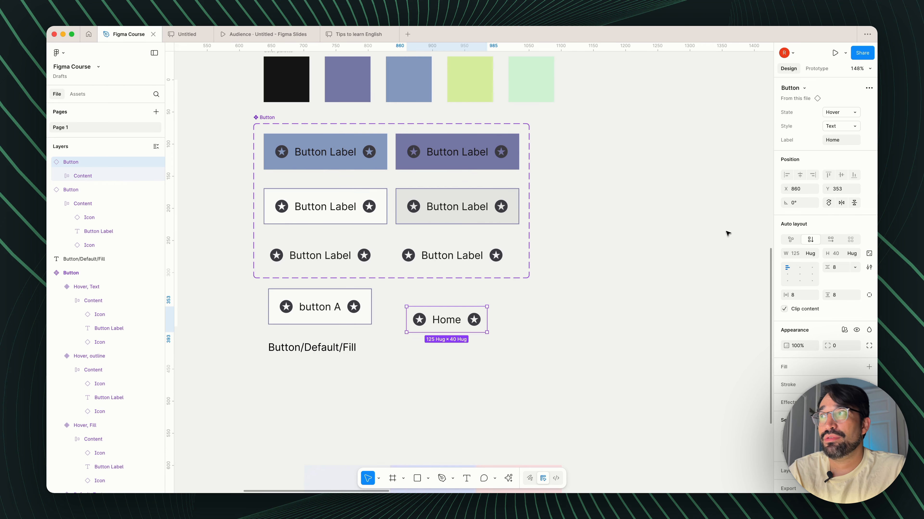
left_click(679, 234)
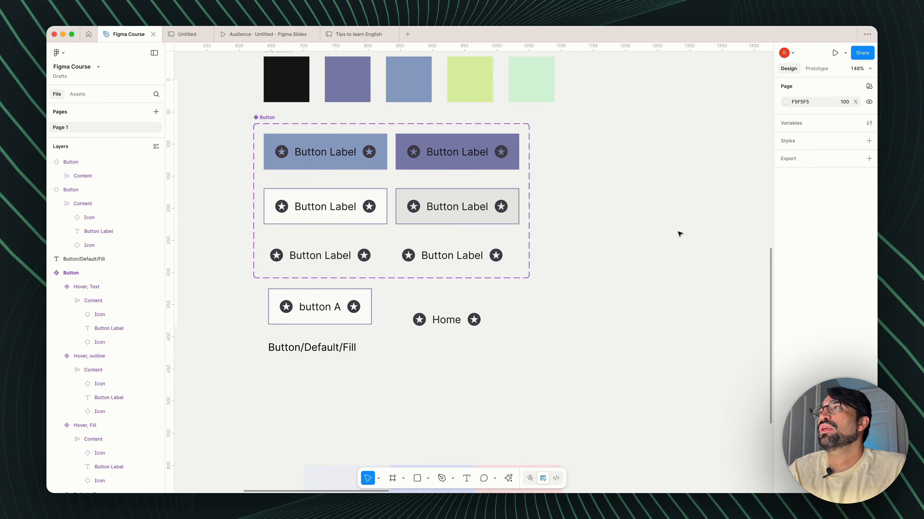
Step: Reorder the Button component set's properties so that Style comes before State
left_click(259, 119)
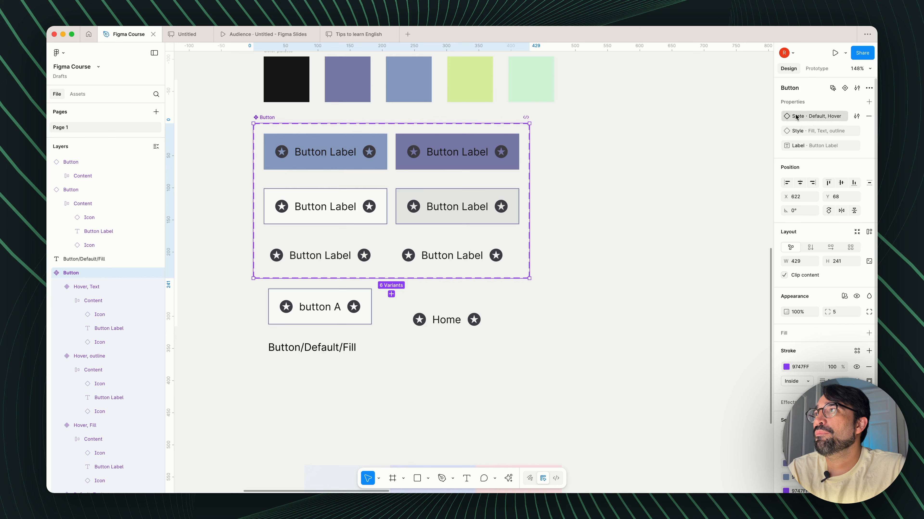
double_click(796, 131)
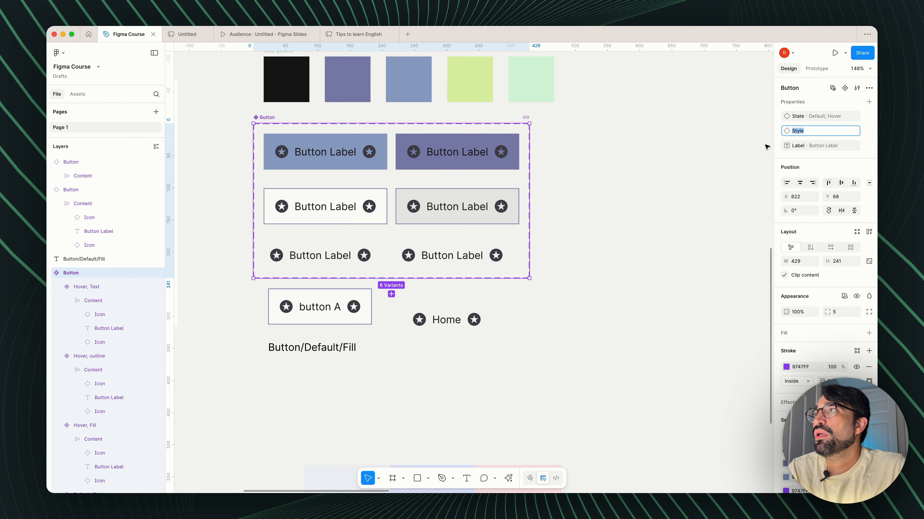
left_click(799, 160)
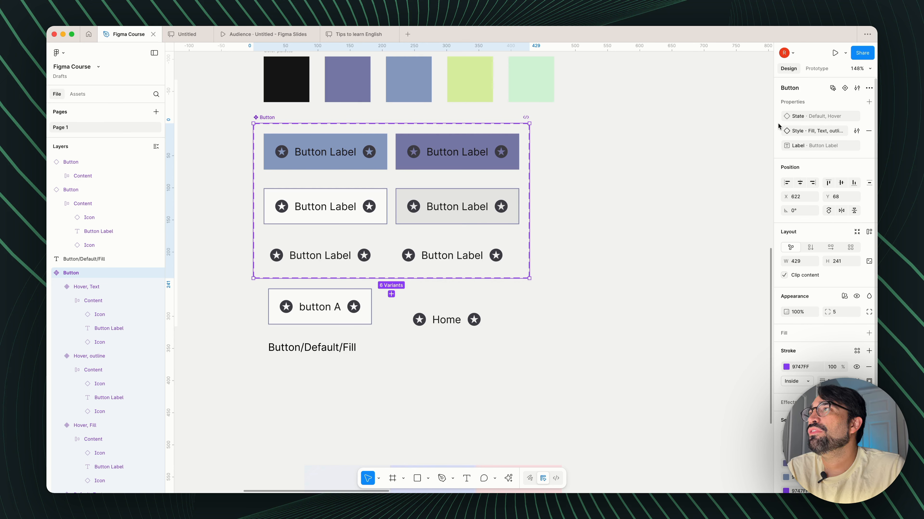
left_click_drag(777, 131, 778, 117)
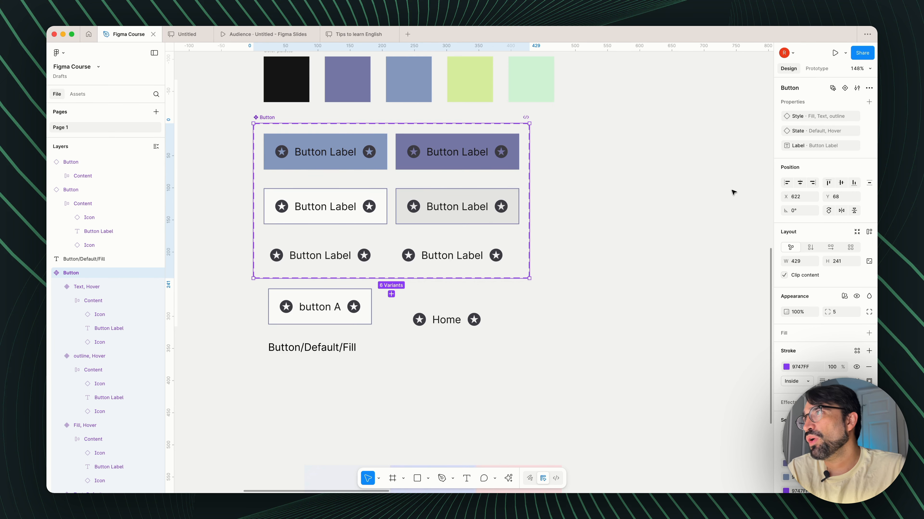
key("Escape")
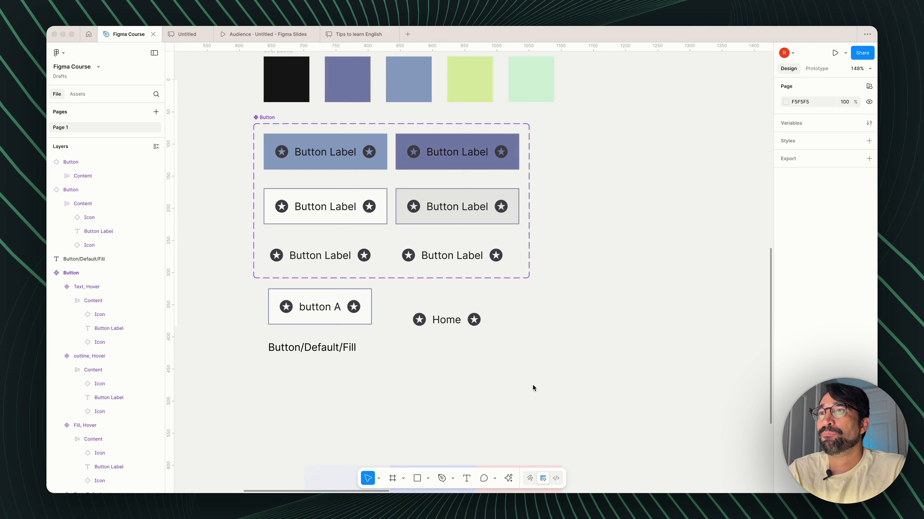
Step: Delete the "Button/Default/Fill" text below the button A instance
left_click(378, 357)
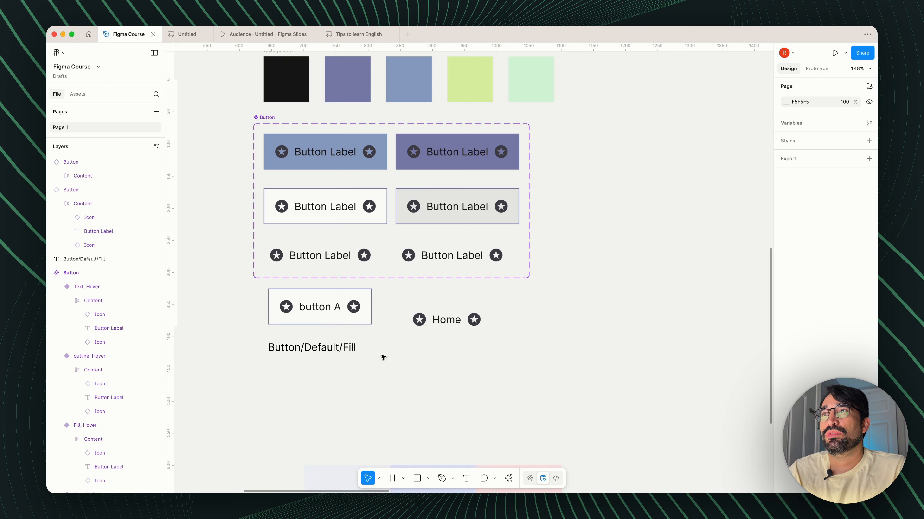
left_click(350, 318)
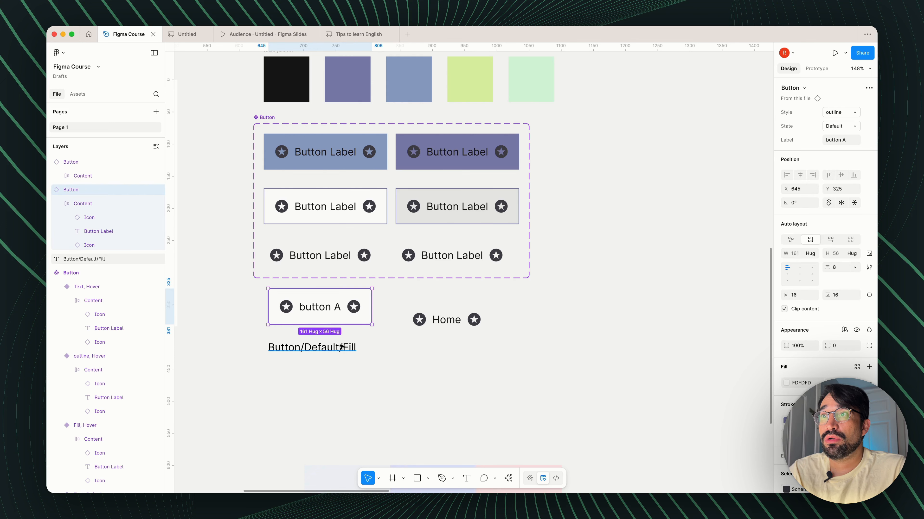
left_click(342, 346)
key("BackSpace")
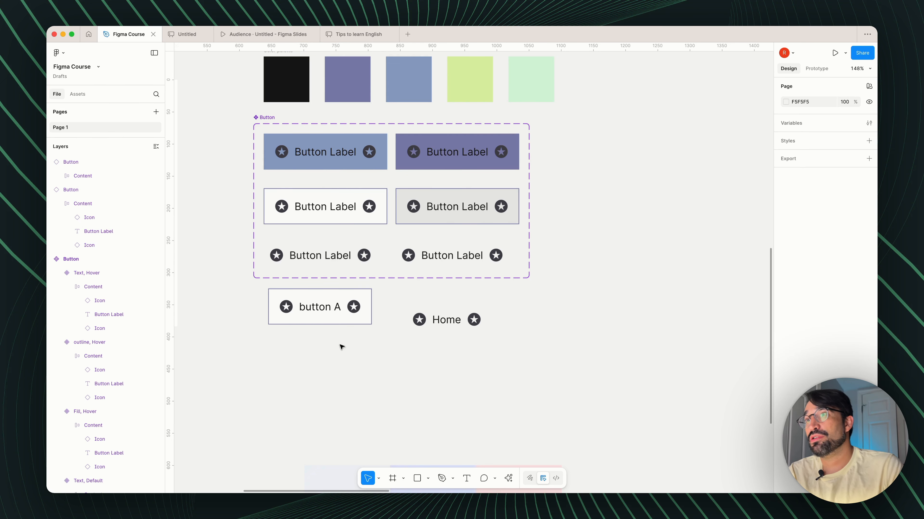
Step: Move the button A instance down to about X 643, Y 349, farther from the component set
left_click(336, 320)
mouse_move(336, 346)
left_mouse_down()
mouse_move(333, 372)
mouse_move(335, 337)
left_mouse_up()
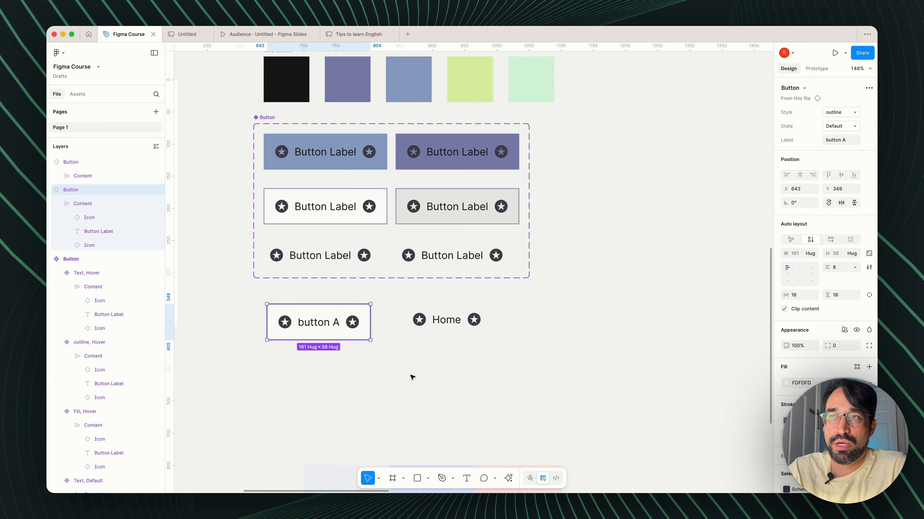
left_click(333, 425)
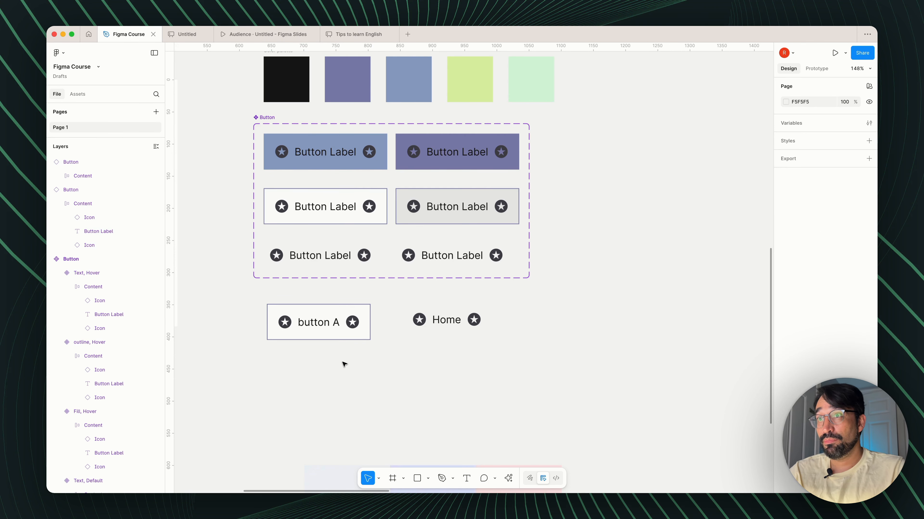
Step: Create a Boolean property named "Left Icon" with the value True on the Button component set
left_click(318, 166)
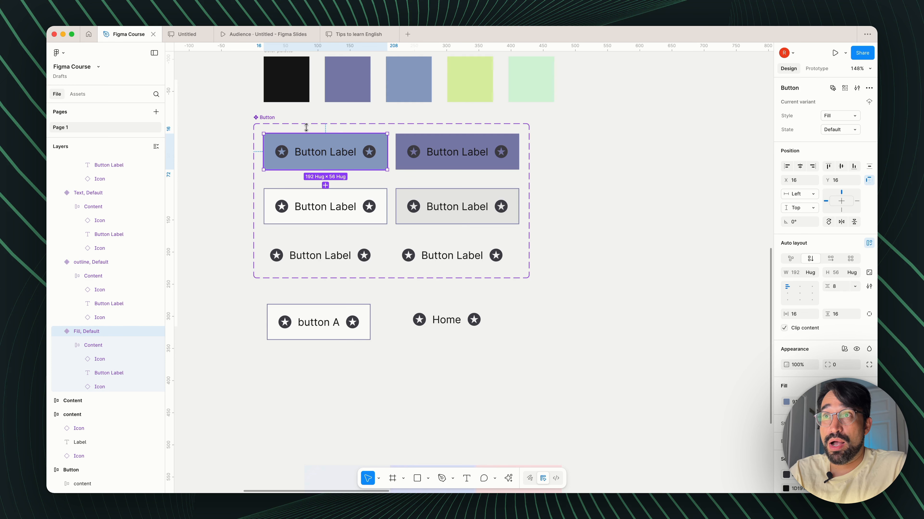
left_click(211, 118)
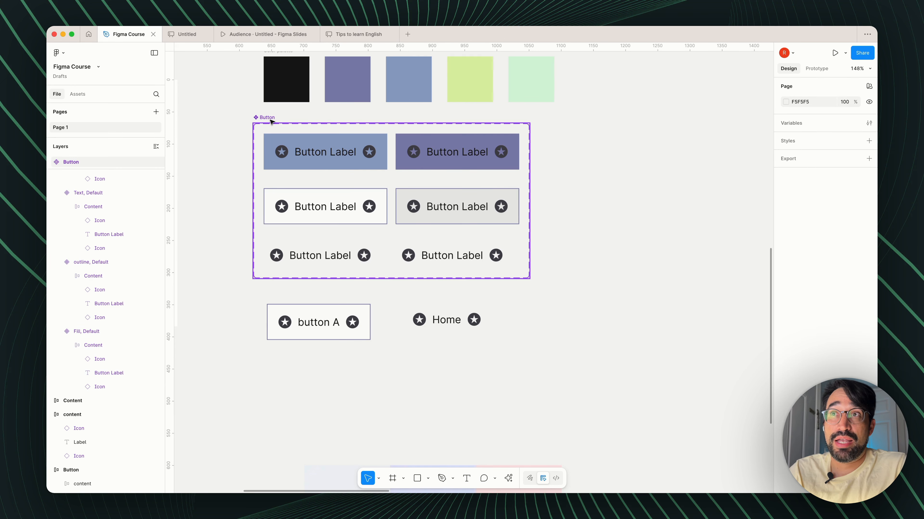
left_click(269, 122)
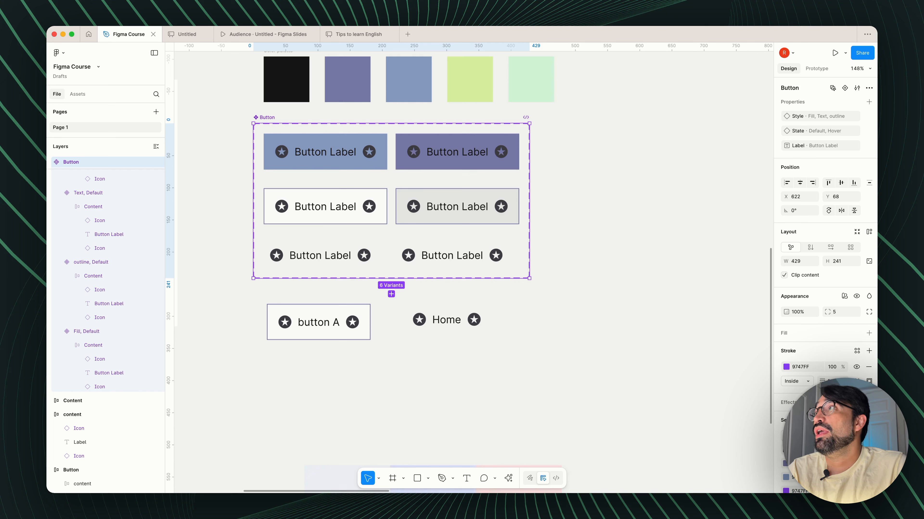
left_click(869, 101)
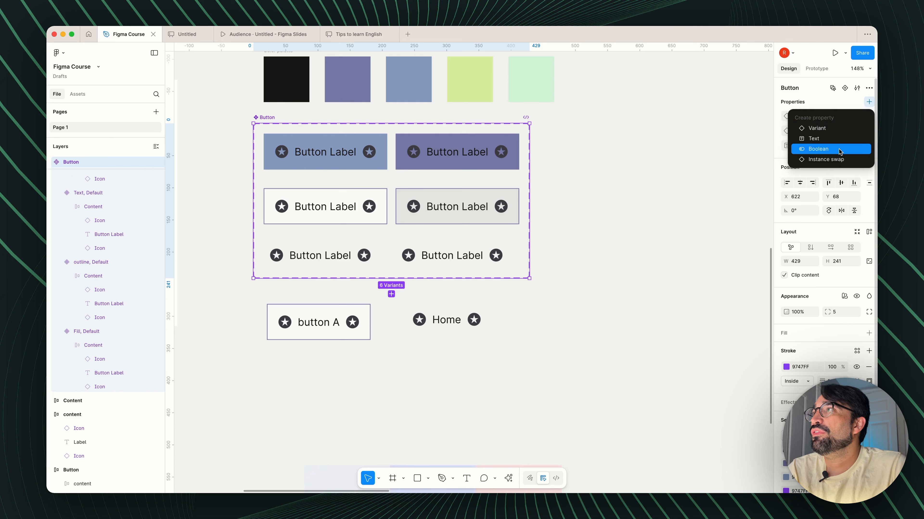
left_click(826, 150)
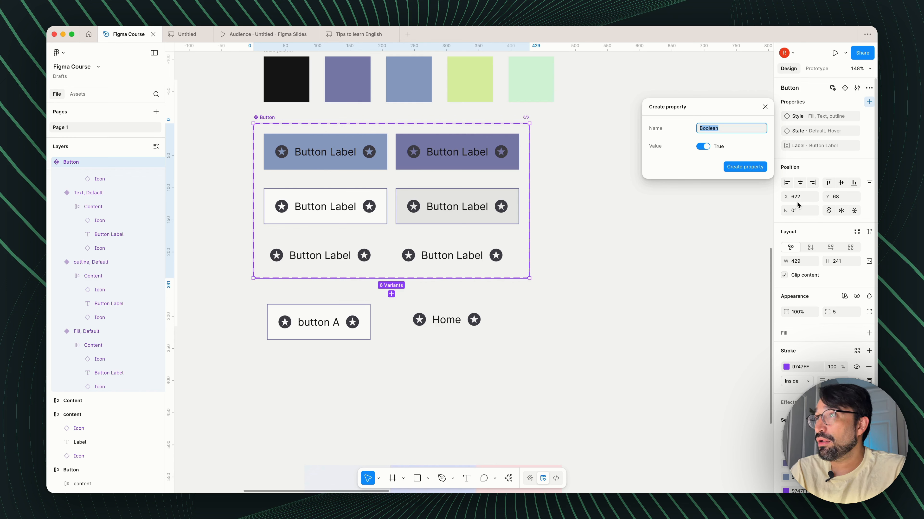
type("Left")
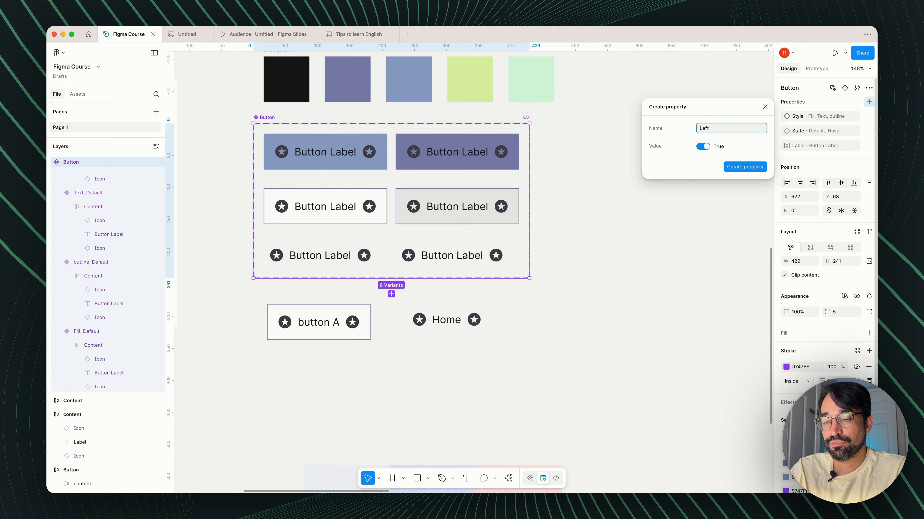
type(" Icon")
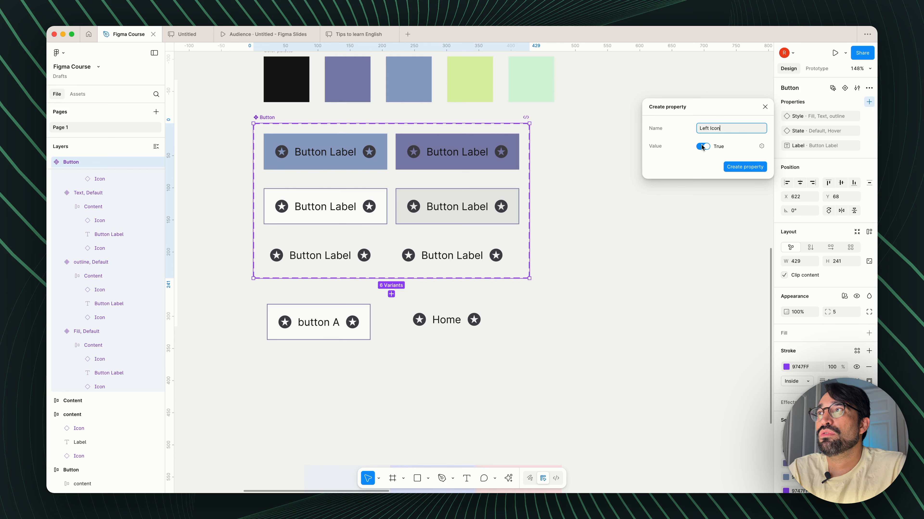
left_click(734, 166)
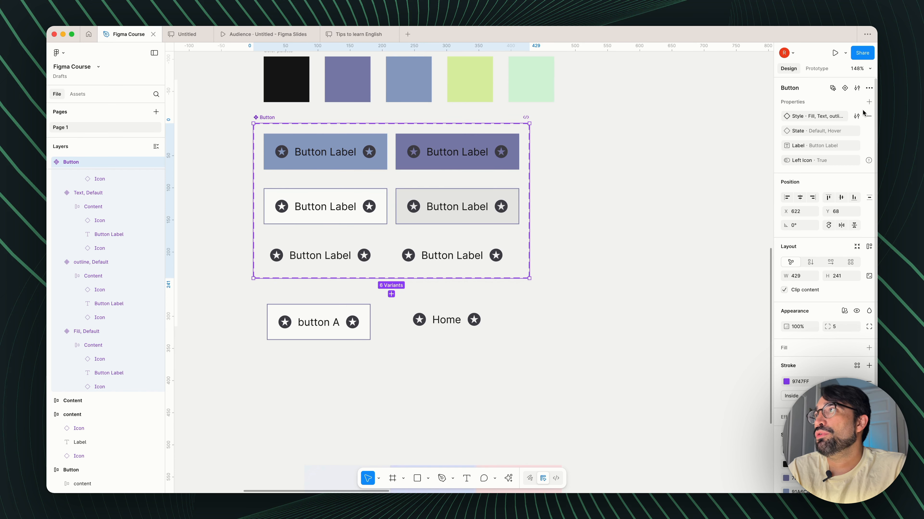
Step: Create a Boolean property named "Right Icon" with the value False on the Button component set
left_click(869, 102)
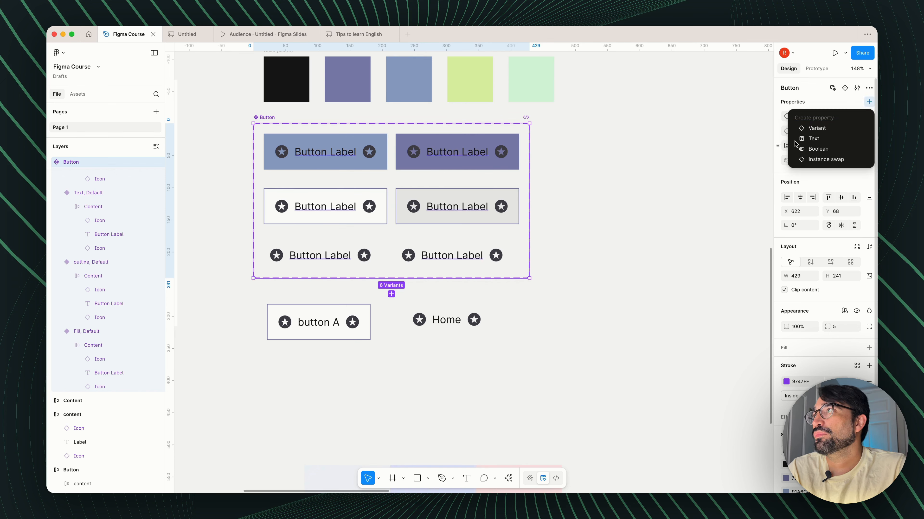
left_click(816, 154)
type("Right")
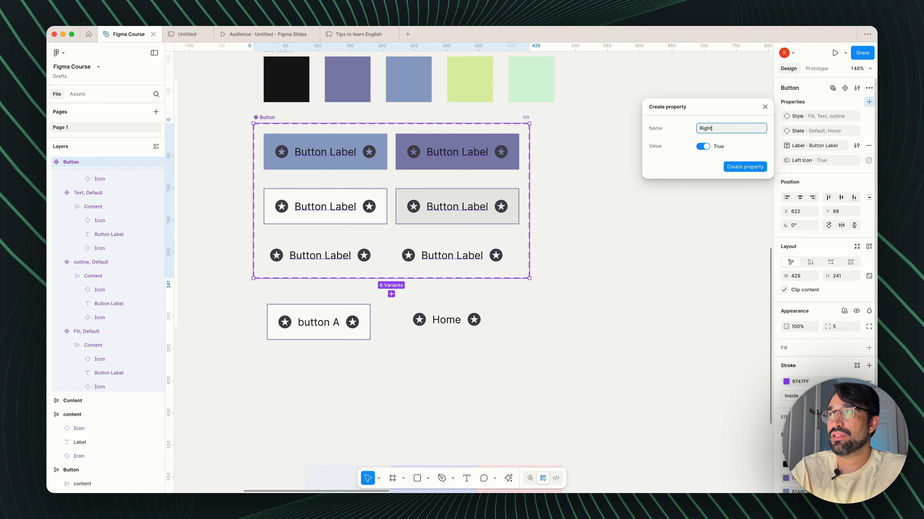
type(" Icon")
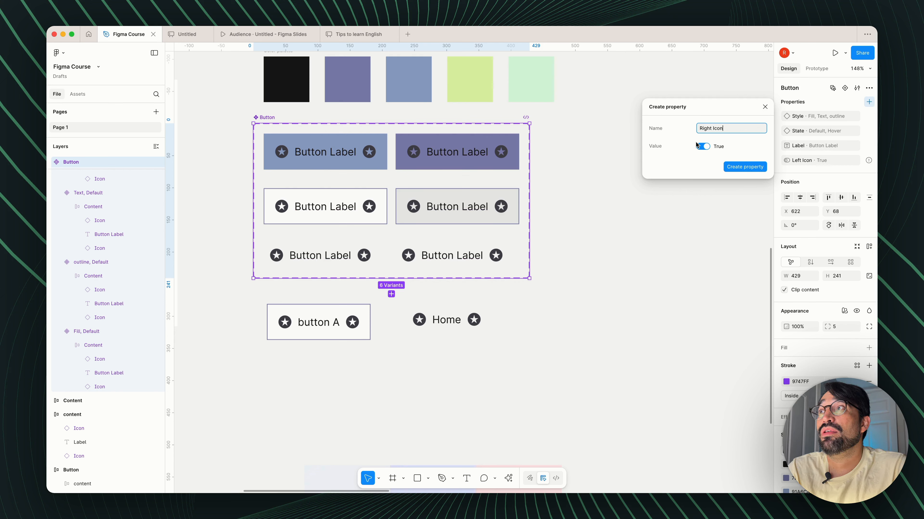
left_click(702, 147)
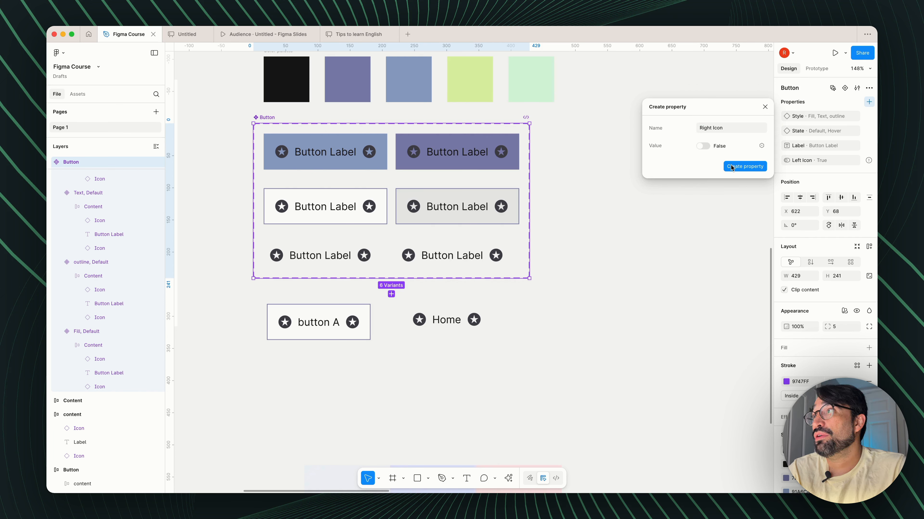
left_click(625, 174)
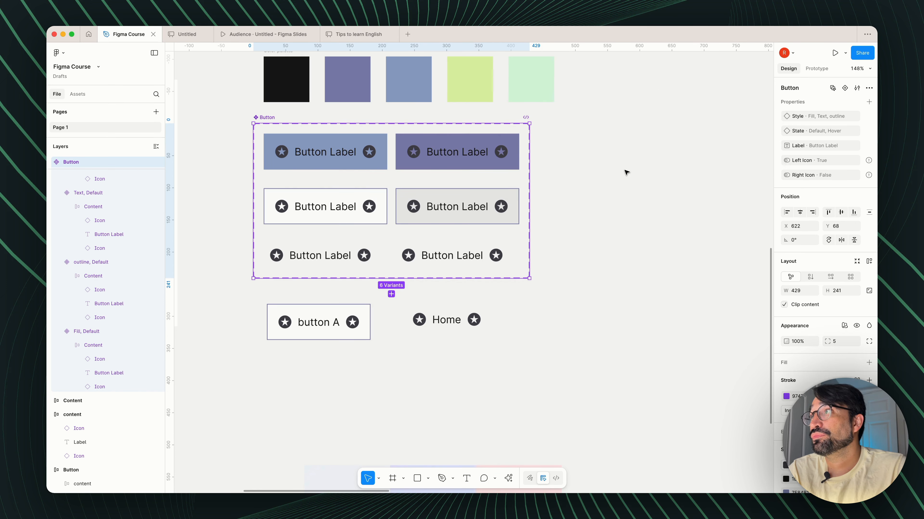
left_click(642, 203)
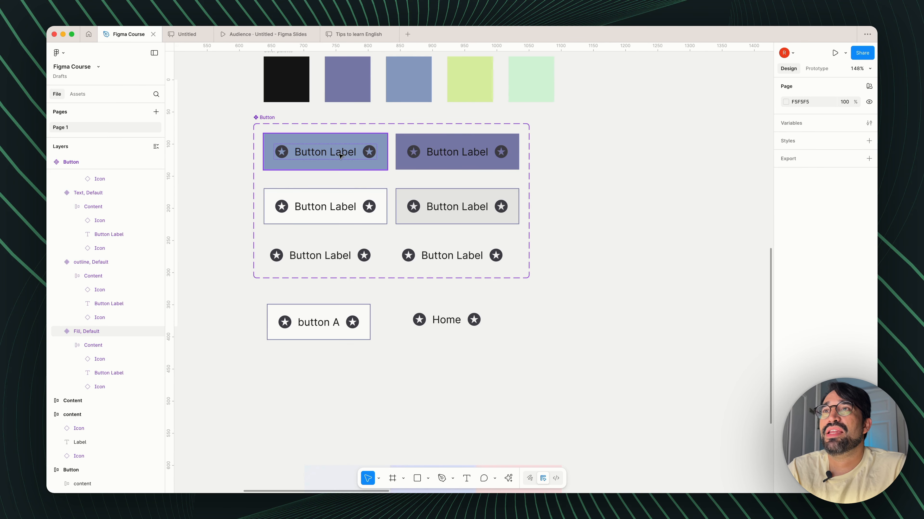
Step: Link the visibility of the left star icon in the Fill, Default variant to the Left Icon property
left_click(287, 160)
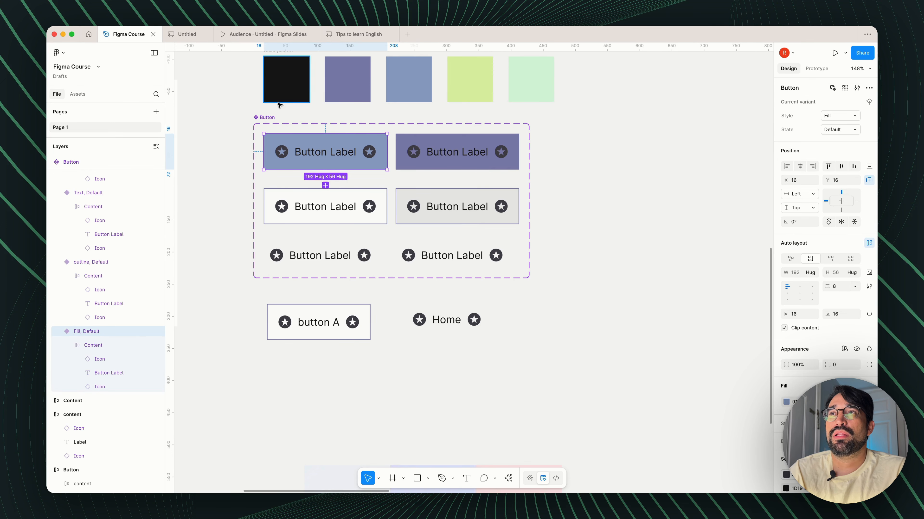
double_click(284, 155)
double_click(285, 156)
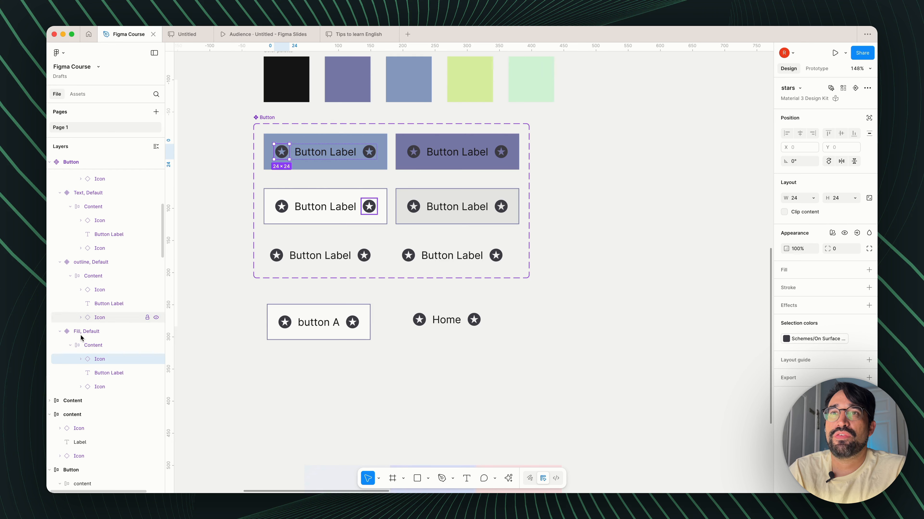
left_click(103, 388)
left_click(111, 358)
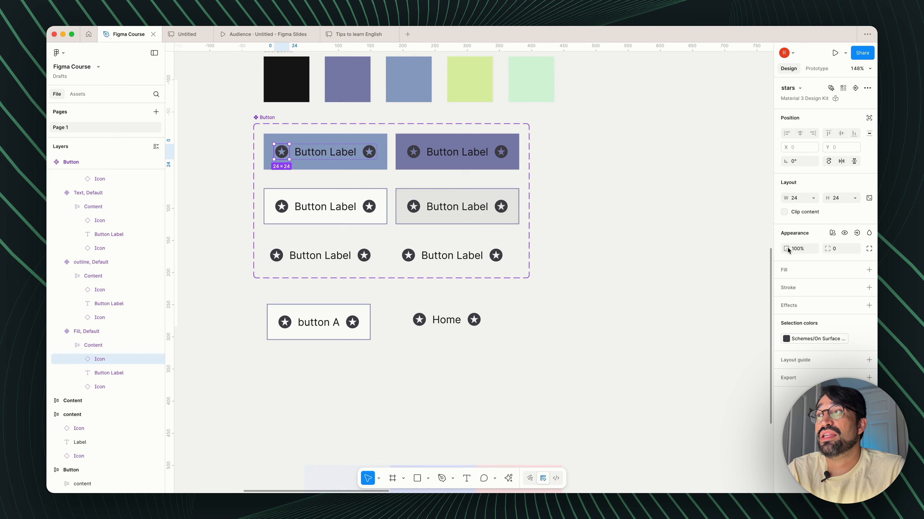
left_click(856, 234)
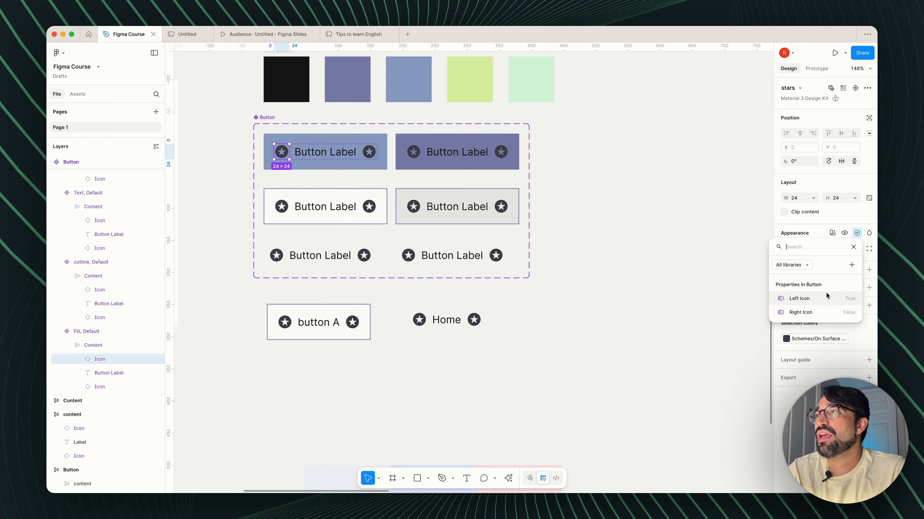
left_click(801, 298)
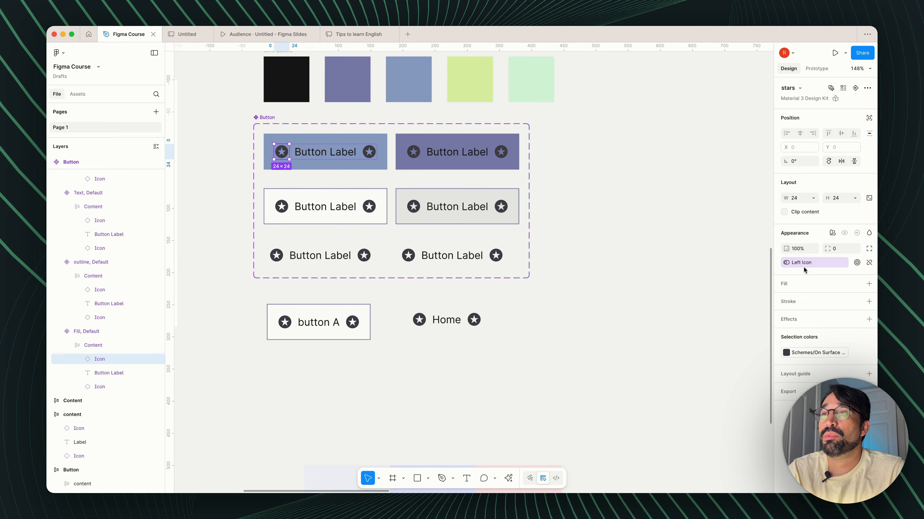
Step: Link the visibility of the right star icon in the Fill, Default variant to the Right Icon property
left_click(117, 387)
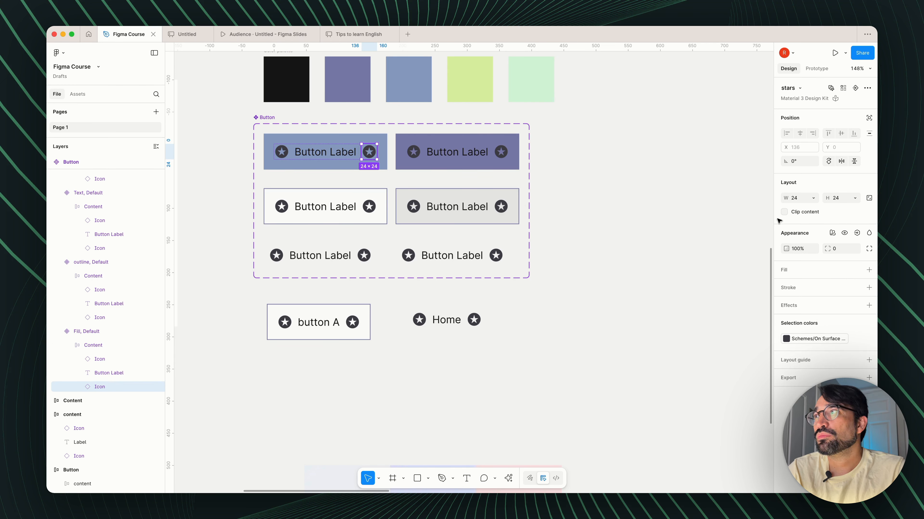
left_click(856, 233)
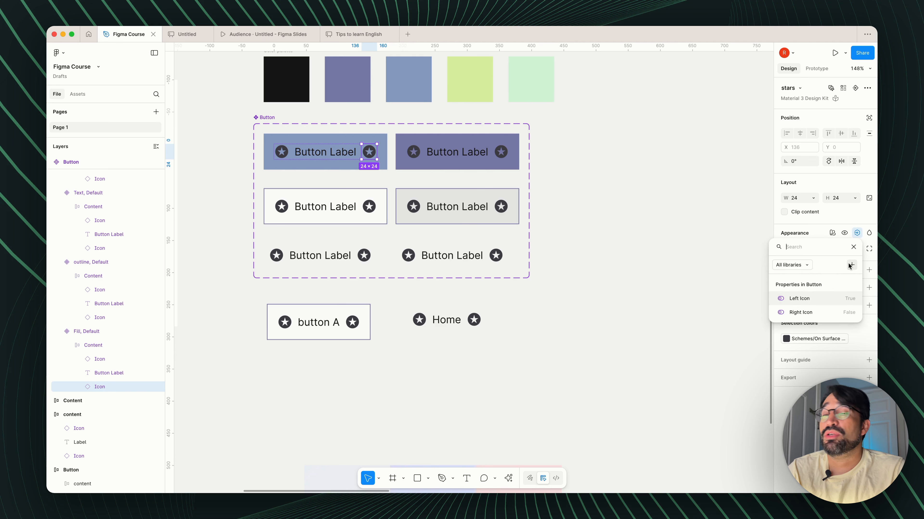
left_click(819, 309)
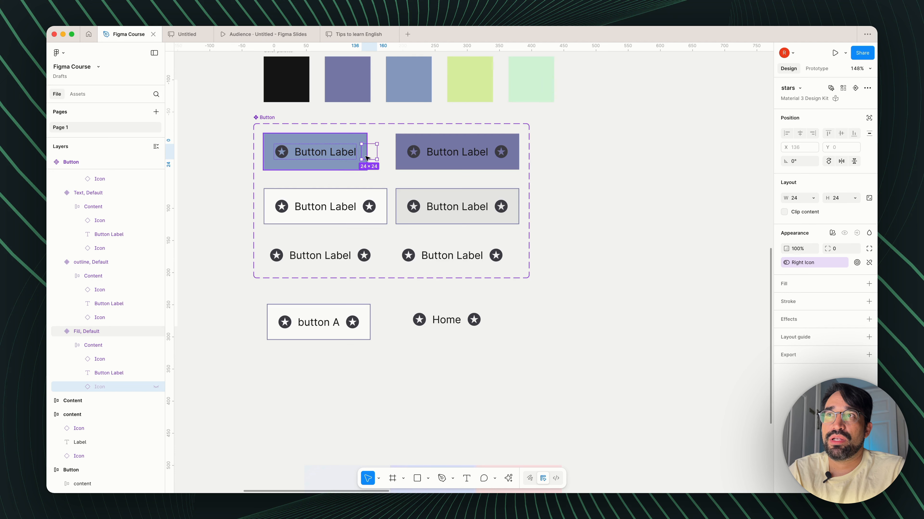
left_click(589, 195)
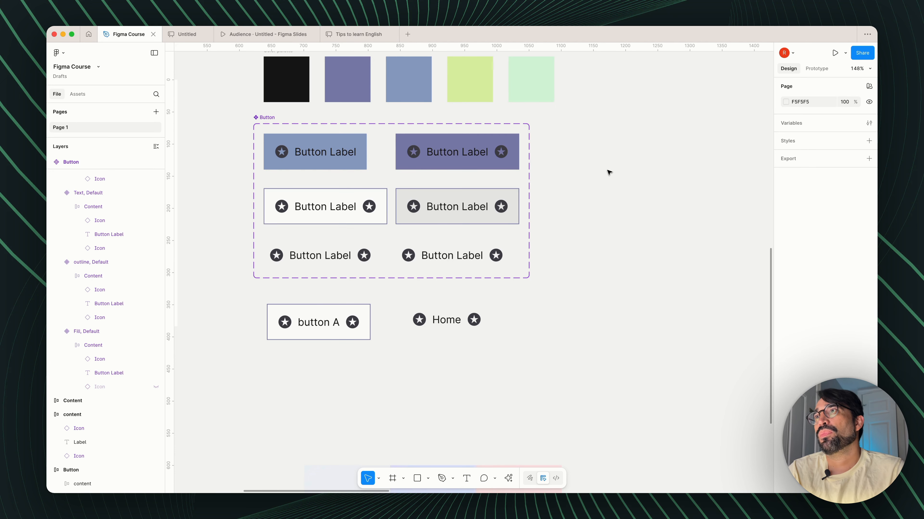
Step: Select the left star icons in the other five Button variants together and link their visibility to the Left Icon property
left_click(412, 152)
left_click(415, 156)
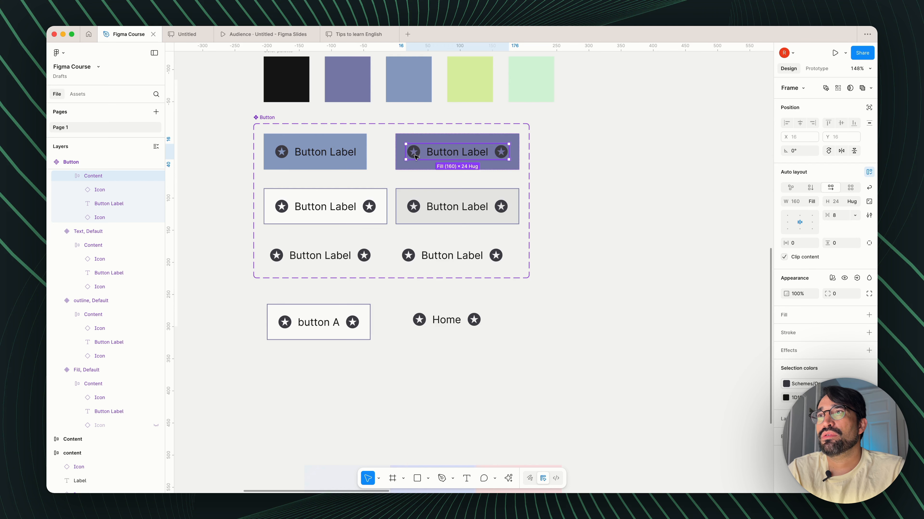
left_click(415, 155)
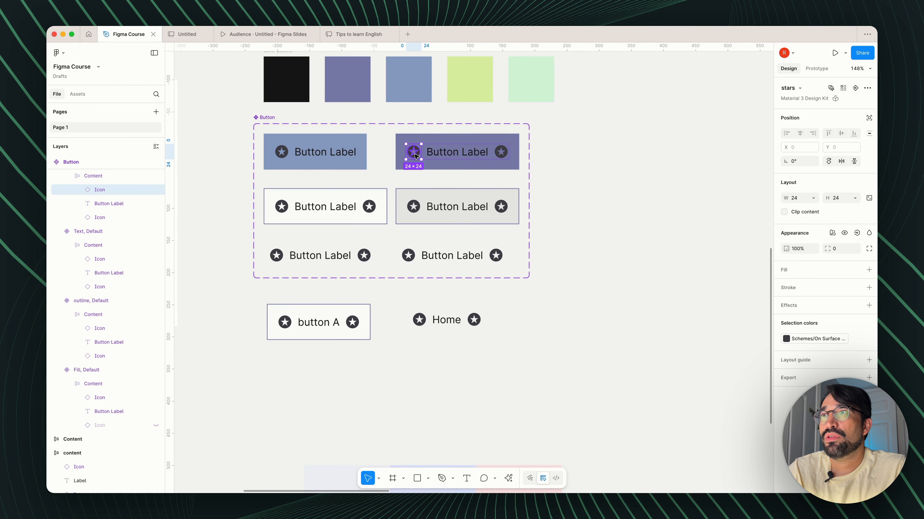
left_click(413, 206, "shift")
left_click(408, 255, "shift")
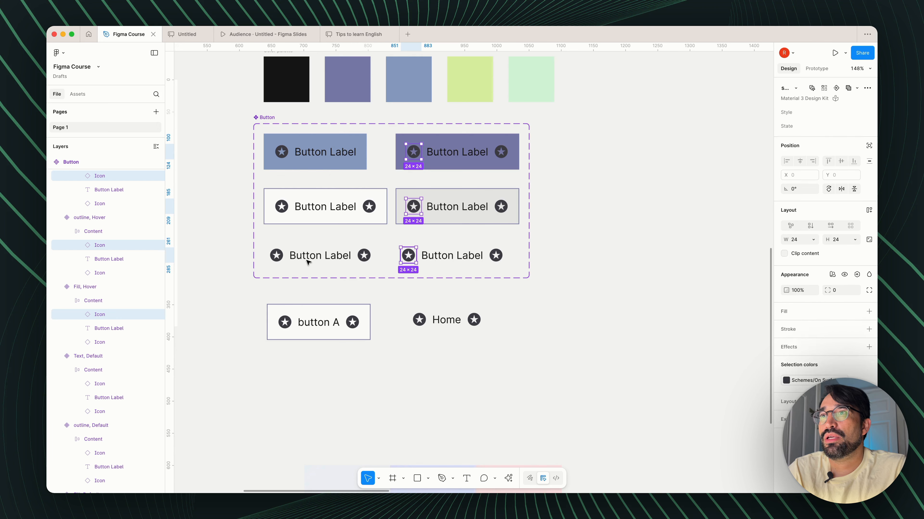
left_click(277, 256, "shift")
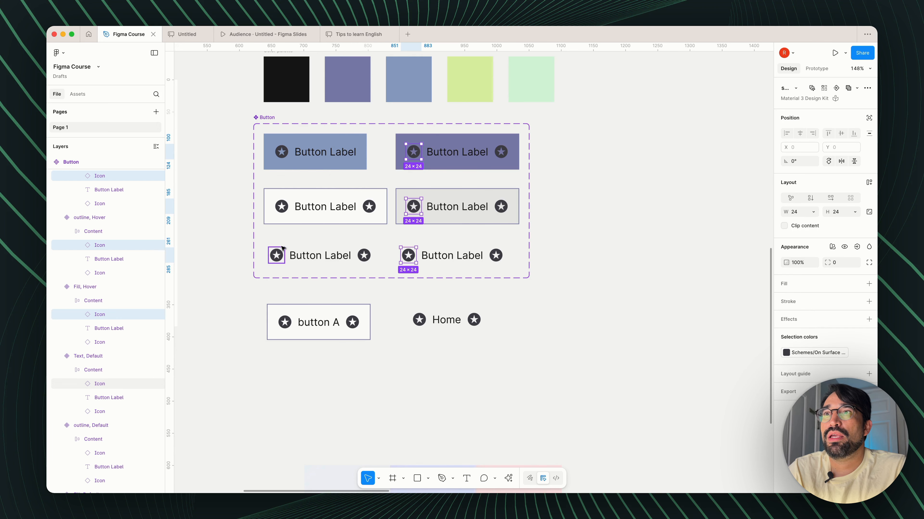
left_click(280, 208, "shift")
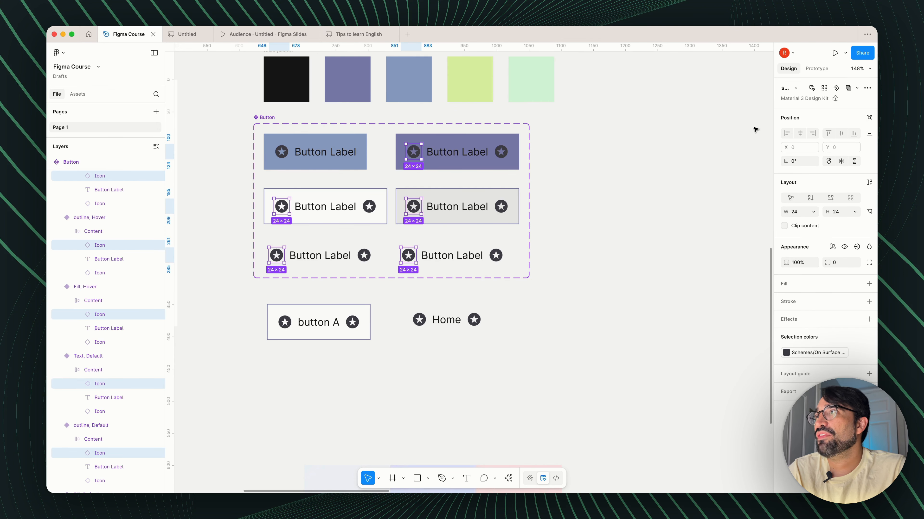
left_click(856, 248)
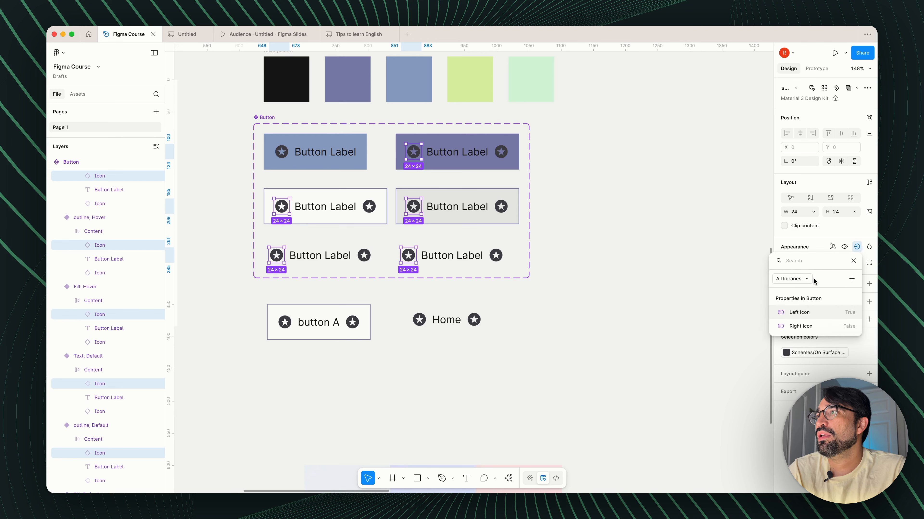
left_click(810, 311)
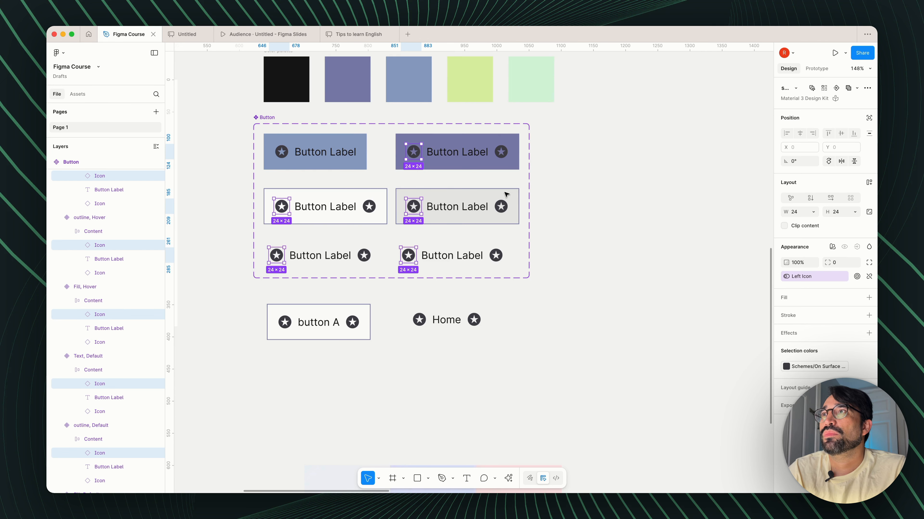
Step: Select the right star icons in the other five Button variants together and link their visibility to the Right Icon property
left_click(504, 152)
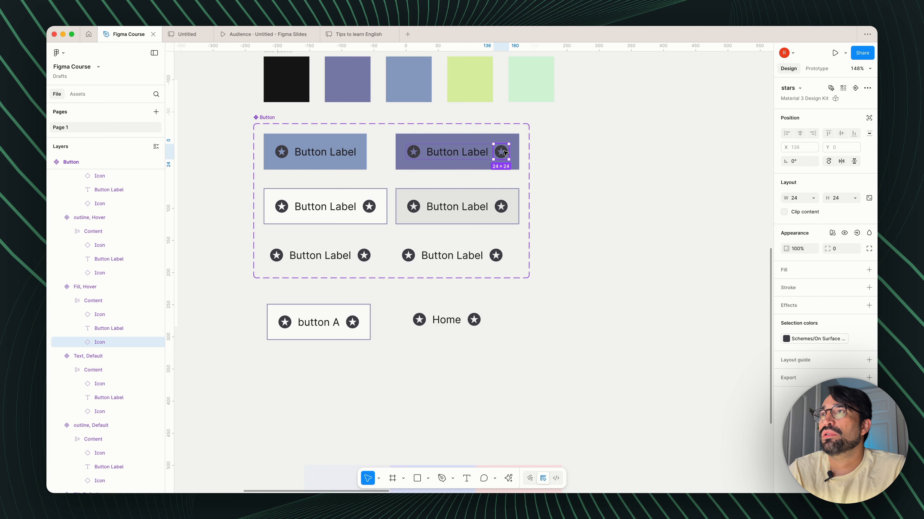
left_click(504, 211, "shift")
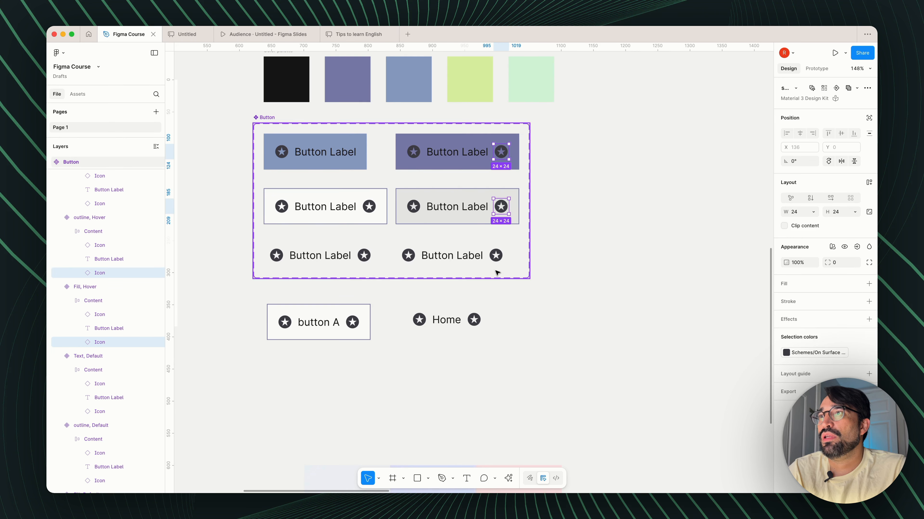
left_click(497, 257, "shift")
left_click(367, 258, "shift")
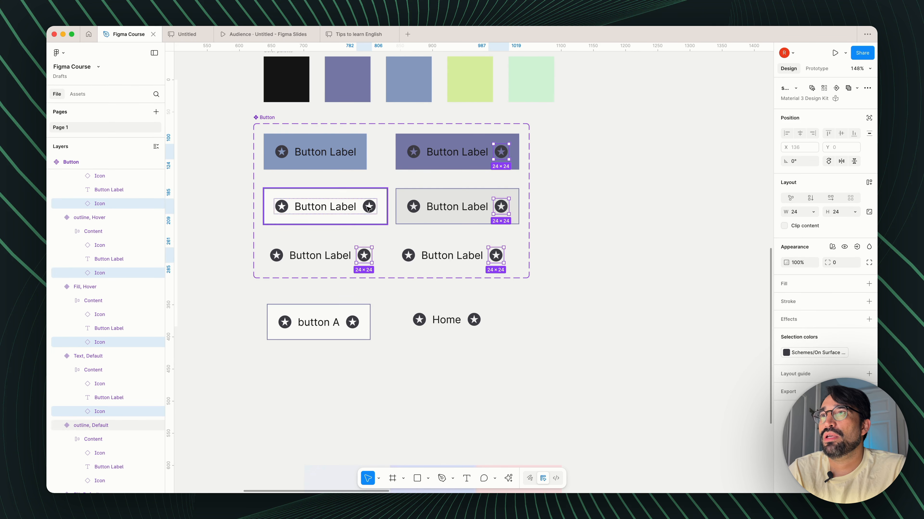
left_click(363, 210, "shift")
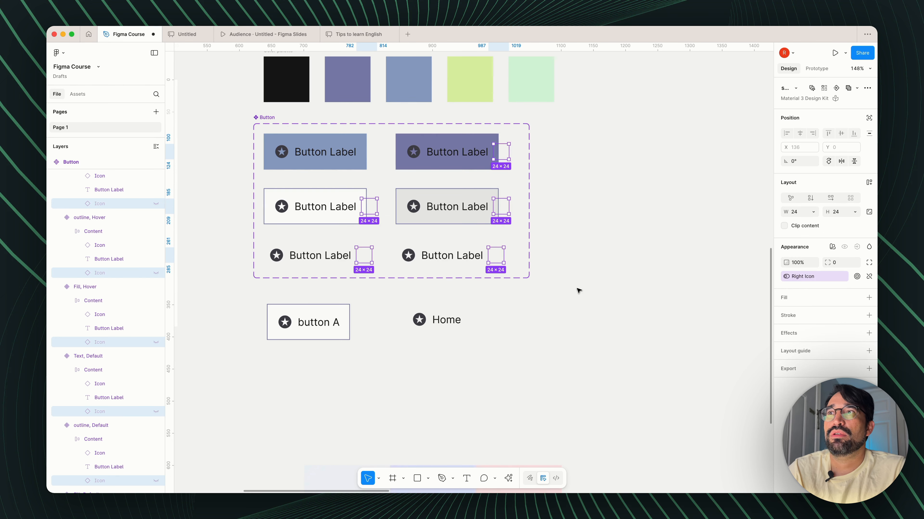
left_click(581, 272)
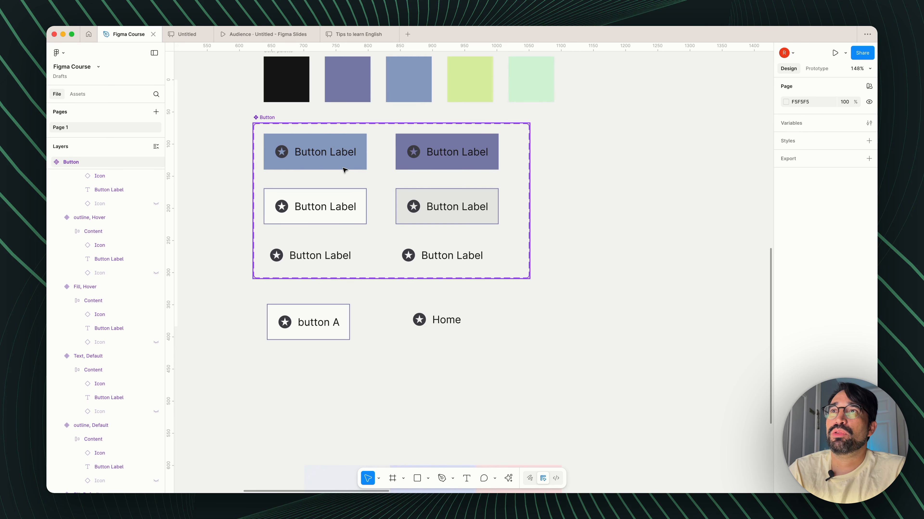
Step: Set the default value of the Button component set's Left Icon property to False
left_click(317, 167)
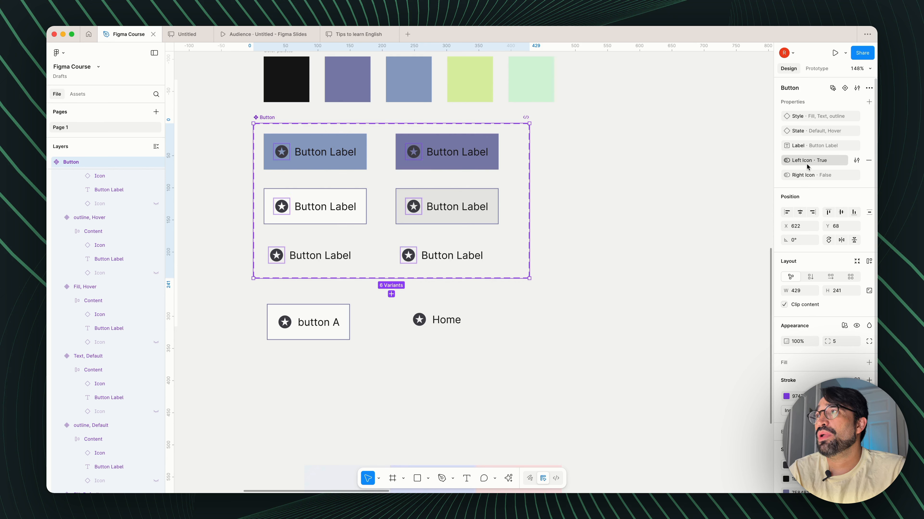
left_click(857, 161)
key("Escape")
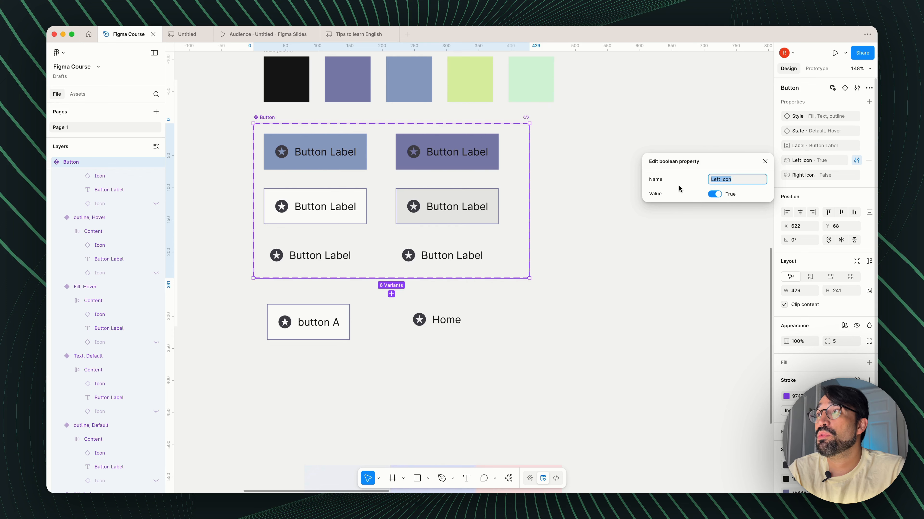
left_click(715, 195)
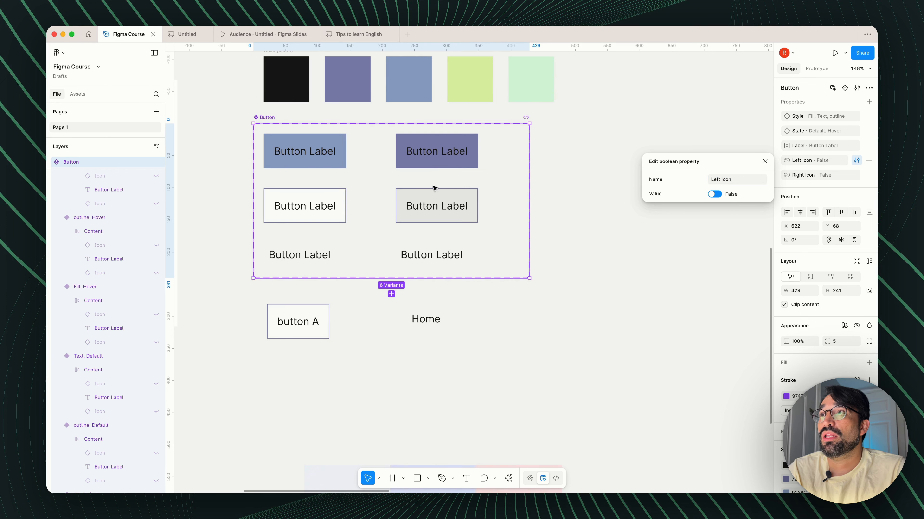
left_click(651, 262)
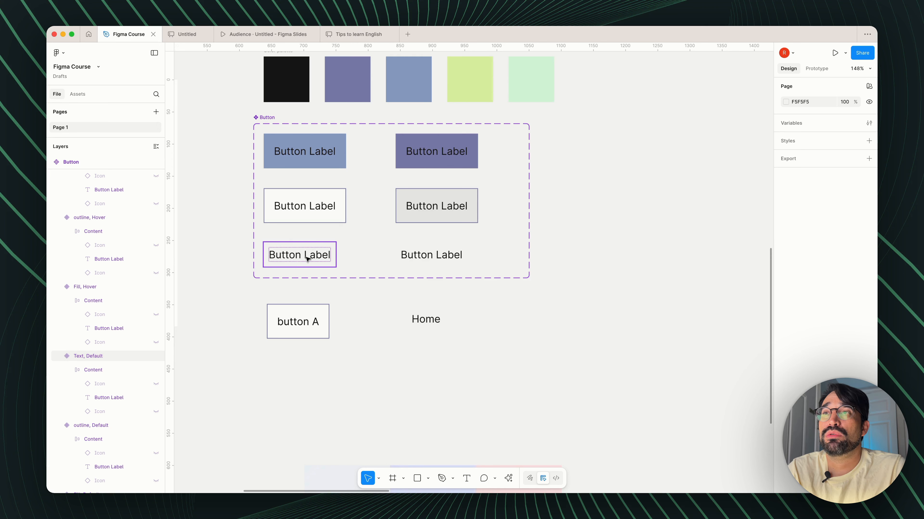
Step: Underline the Button Label text in the Text, Hover variant
left_click(423, 259)
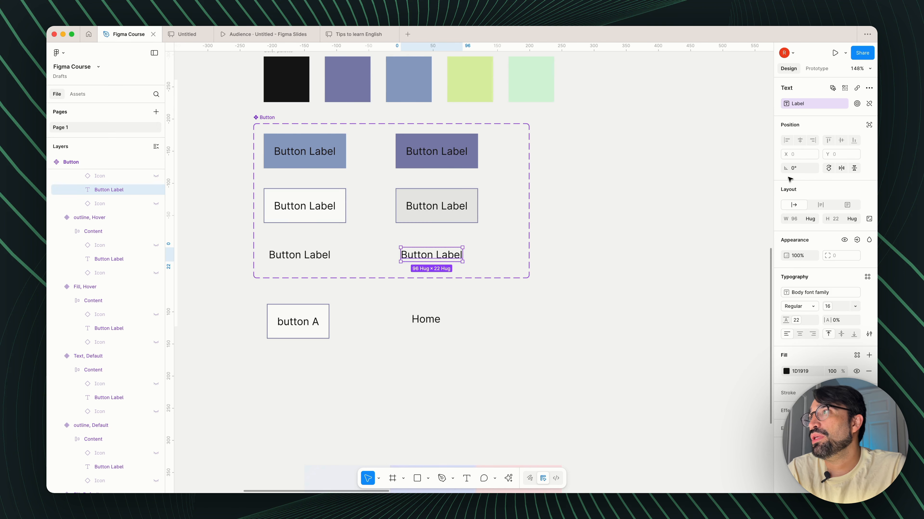
left_click(868, 334)
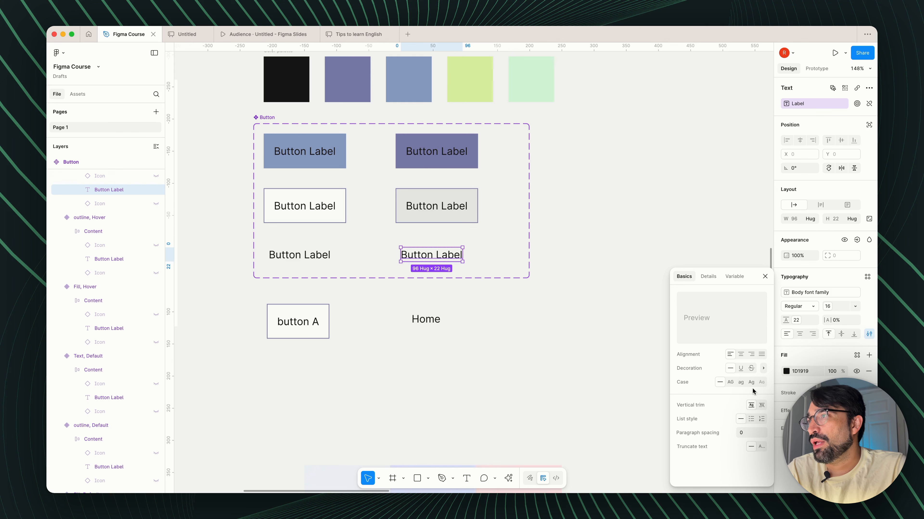
left_click(740, 369)
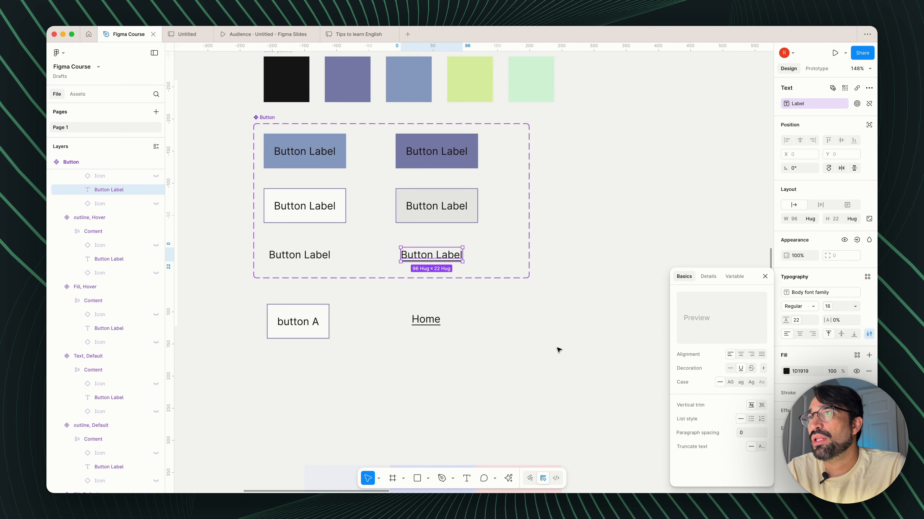
left_click(559, 349)
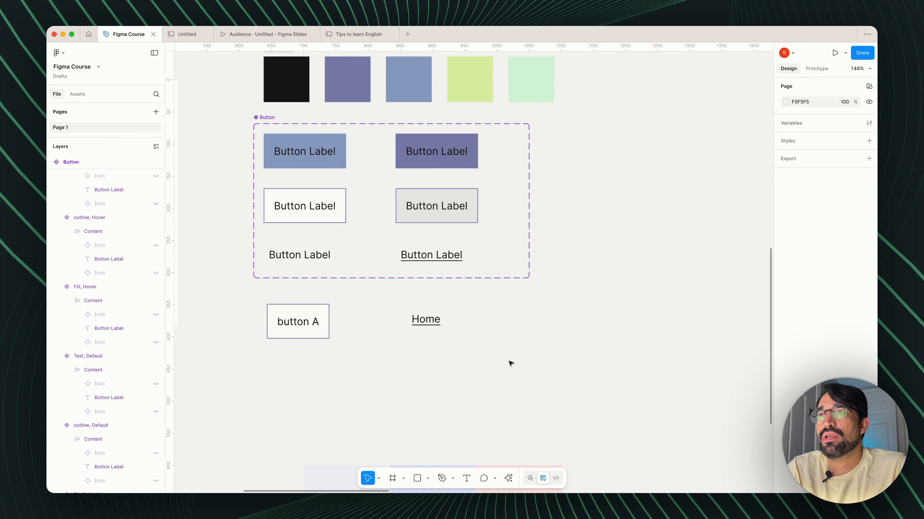
Step: Turn the right icon on and keep the left icon off on the outlined button A instance
left_click_drag(477, 353, 300, 323)
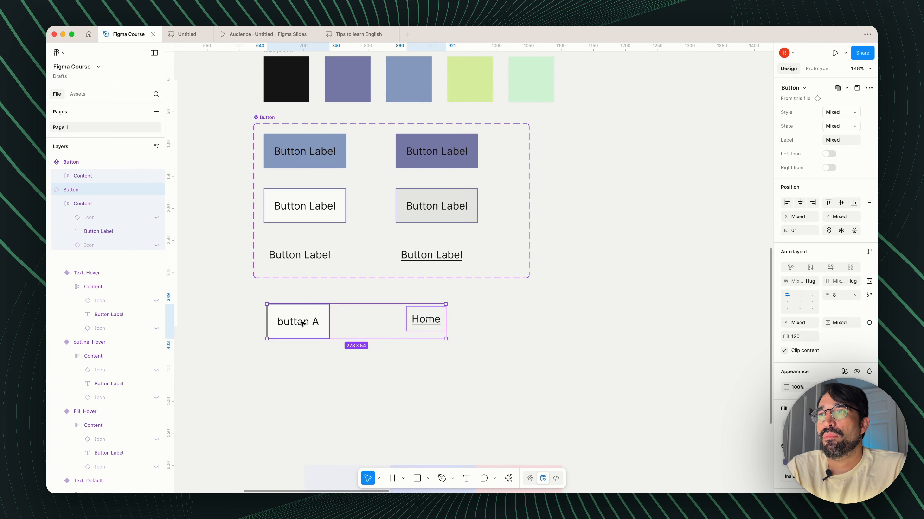
left_click(488, 364)
left_click(280, 333)
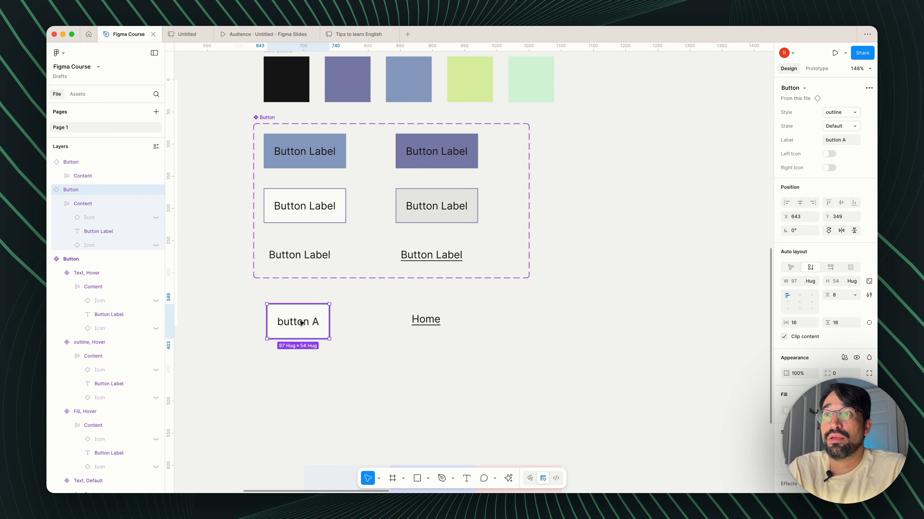
left_click(829, 154)
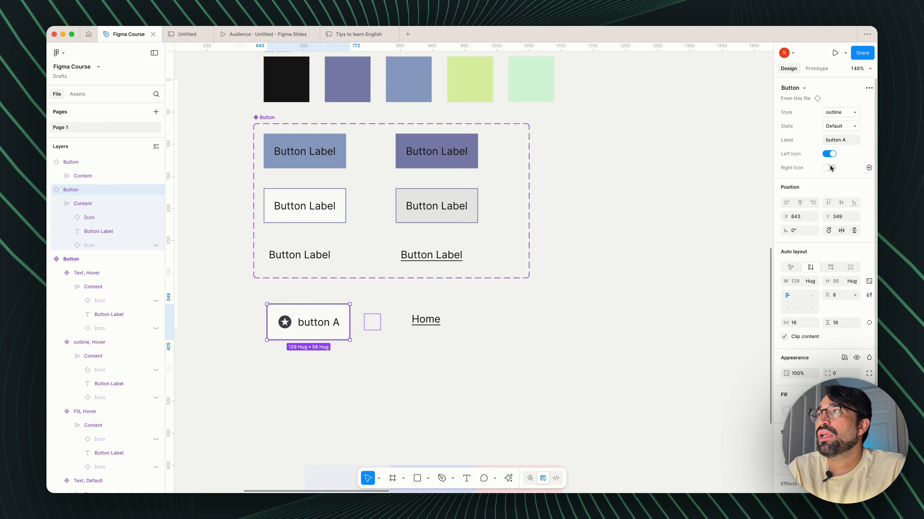
left_click(830, 168)
left_click(830, 154)
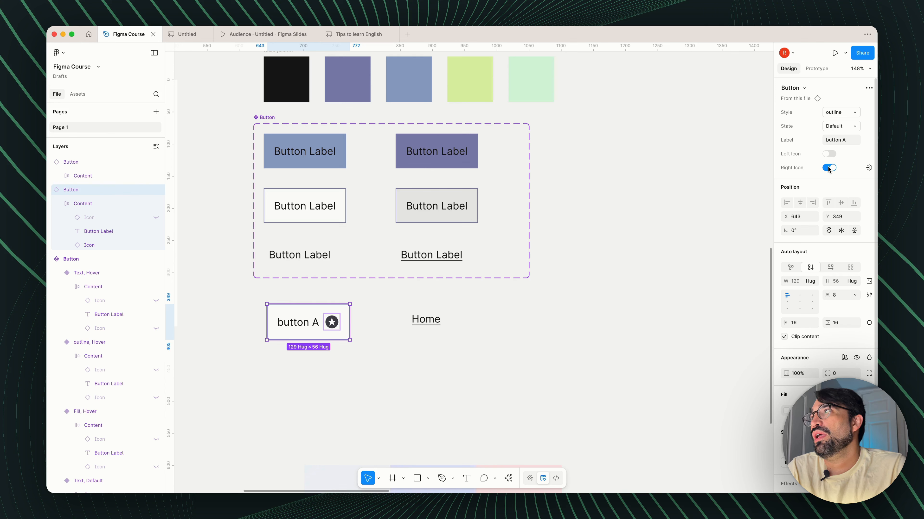
Step: Change the label of the outlined button instance to Contact
left_click(832, 141)
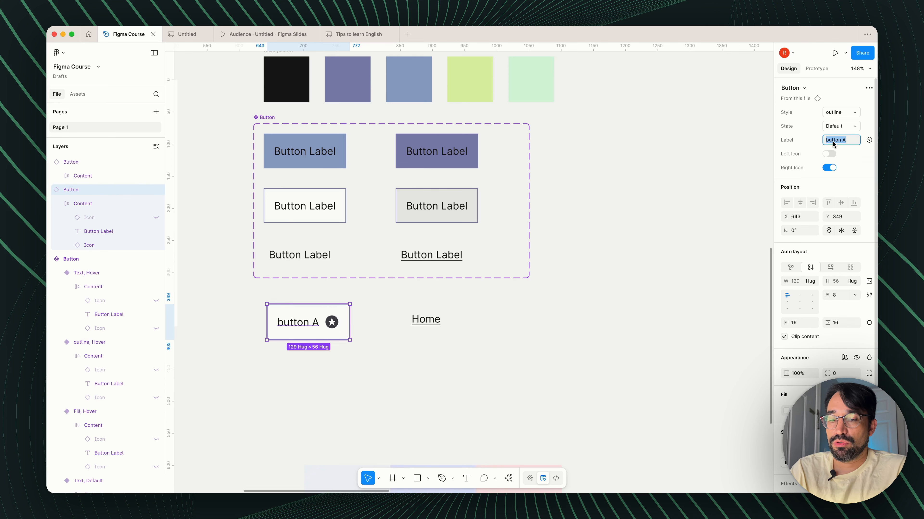
type("Contact")
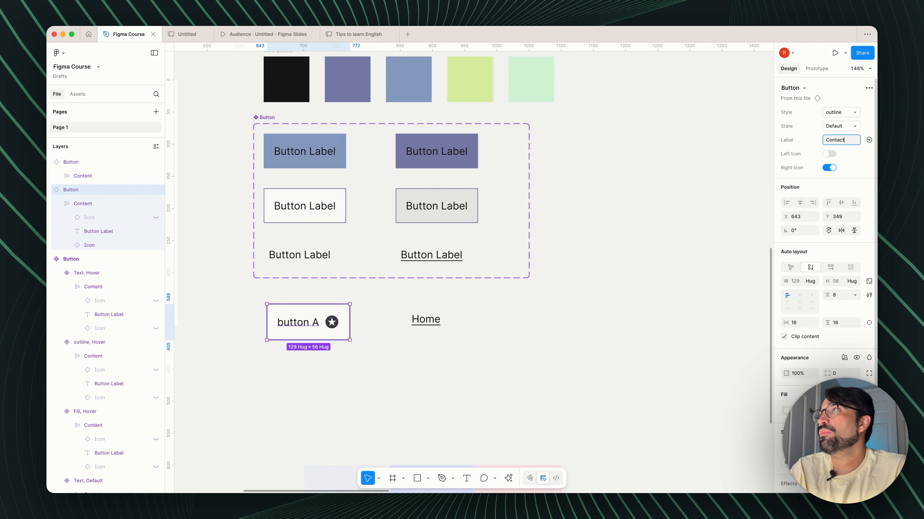
key("Return")
scroll(390, 353, "left", 5)
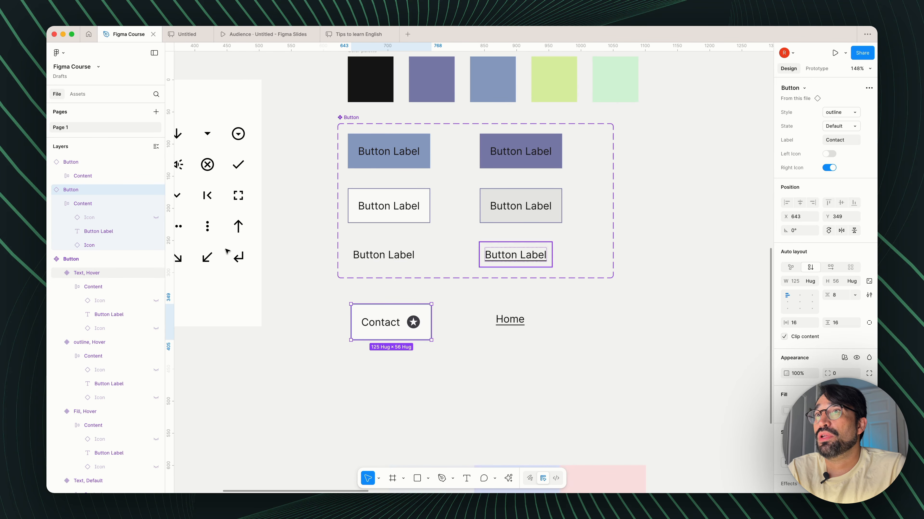
scroll(465, 327, "right", 3)
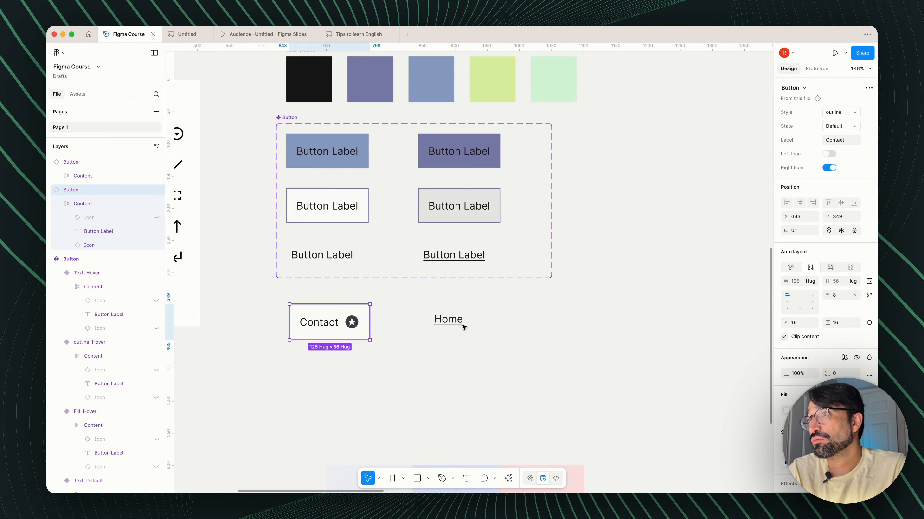
left_click(363, 355)
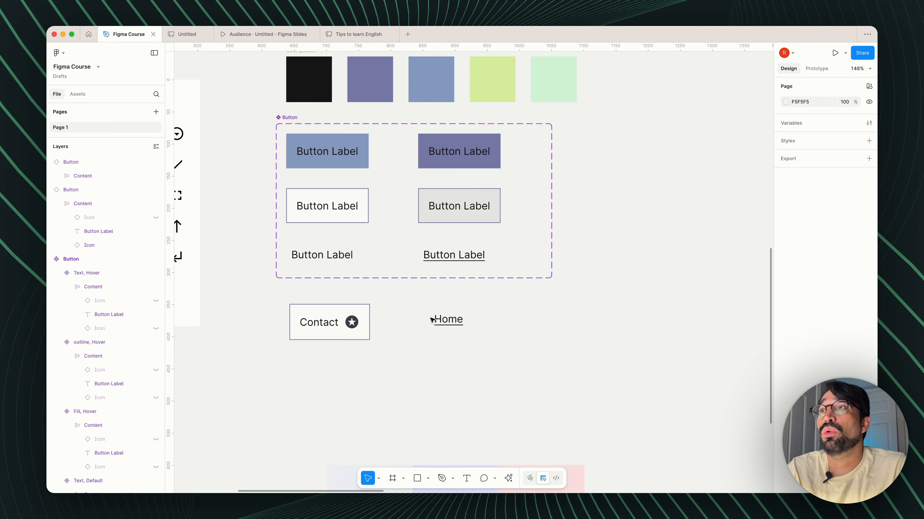
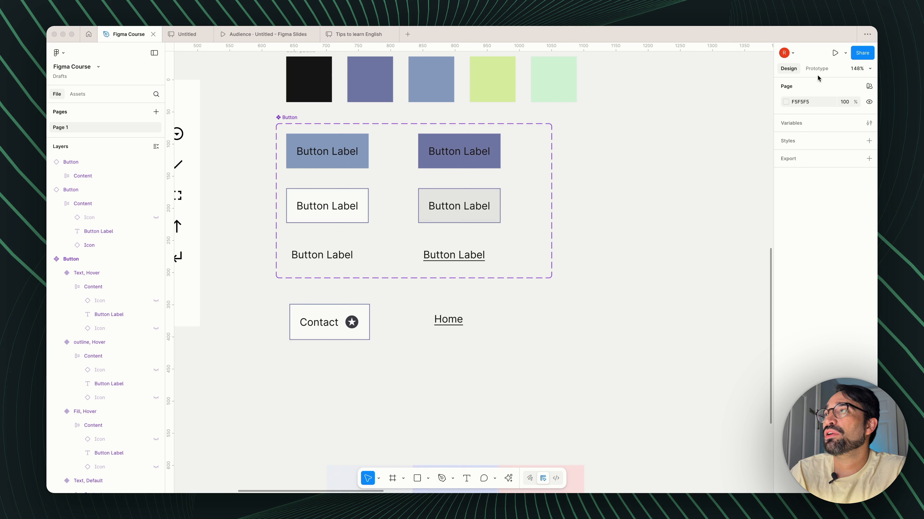
Step: Switch from the design properties to the prototype settings
left_click(793, 72)
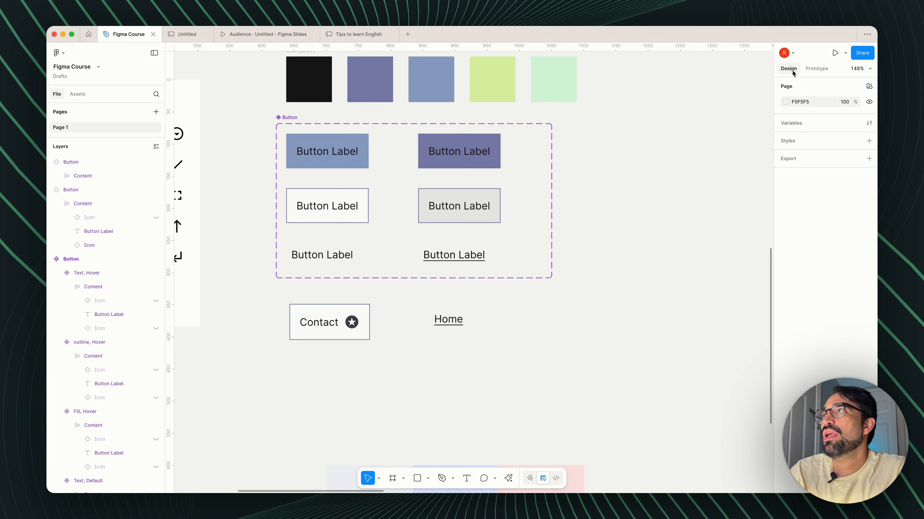
left_click(825, 71)
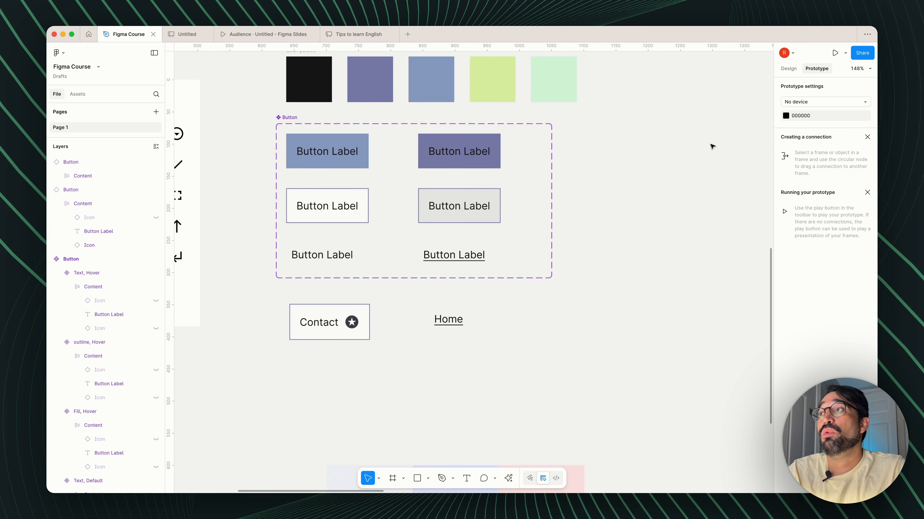
Step: Add an interaction to the Fill, Default variant and look through its available triggers and actions
left_click(335, 164)
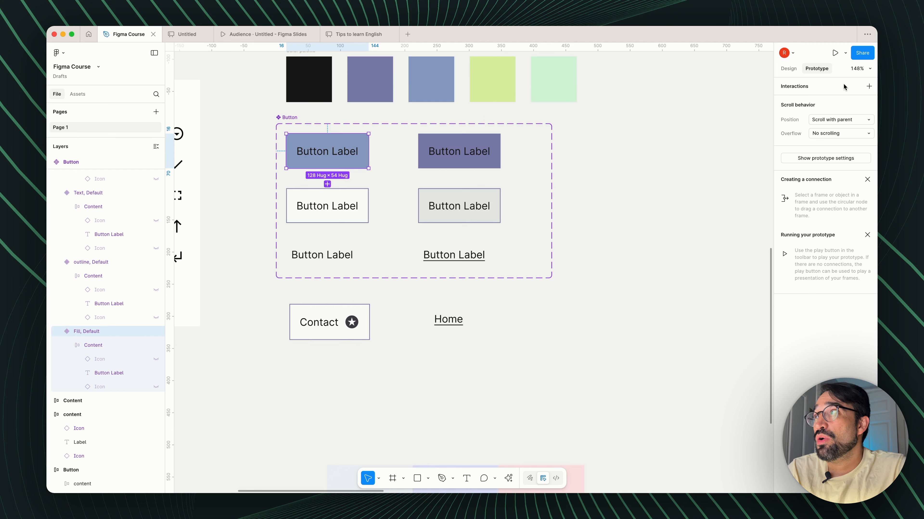
left_click(869, 86)
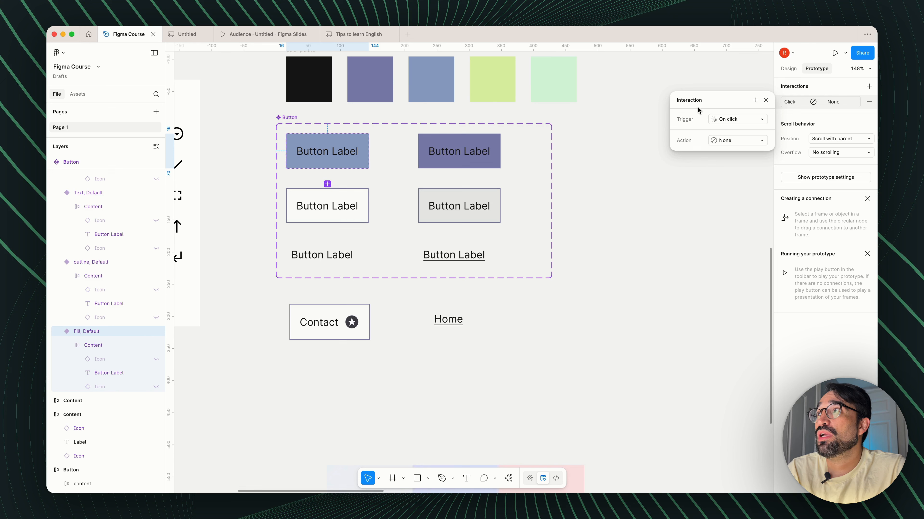
left_click(740, 118)
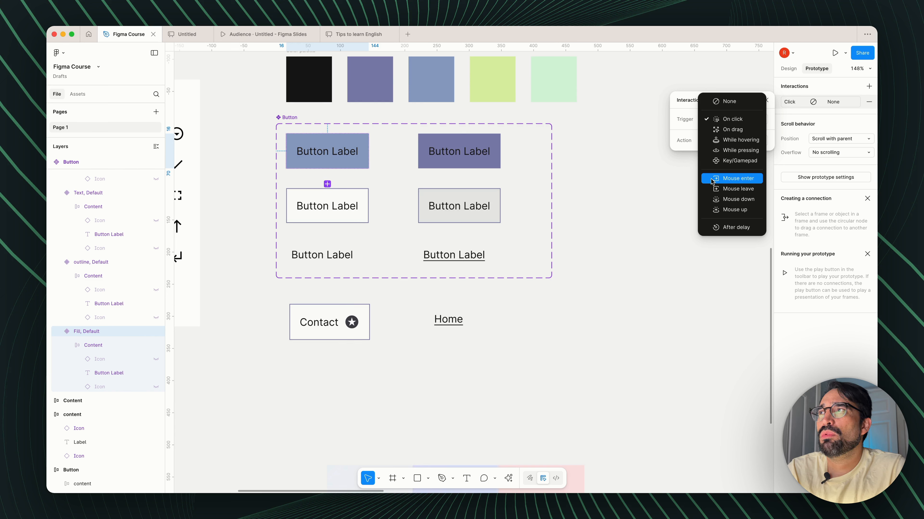
left_click(690, 116)
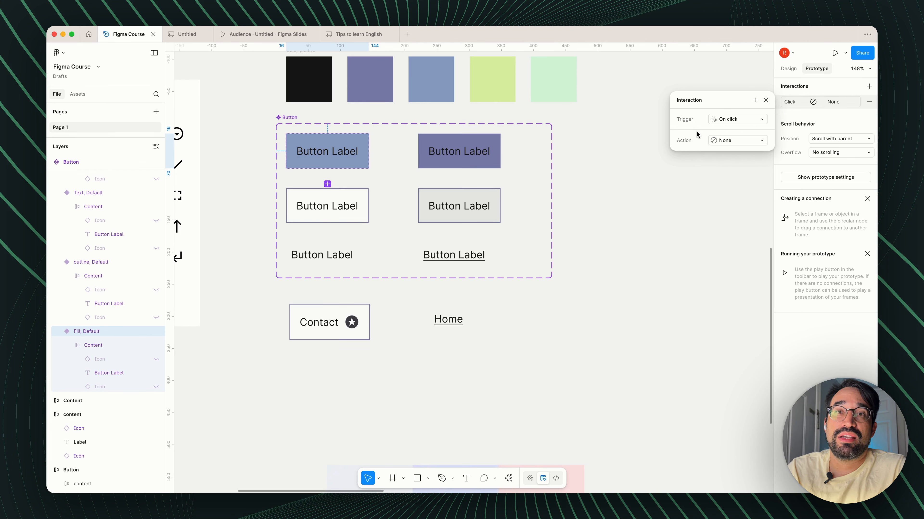
left_click(726, 141)
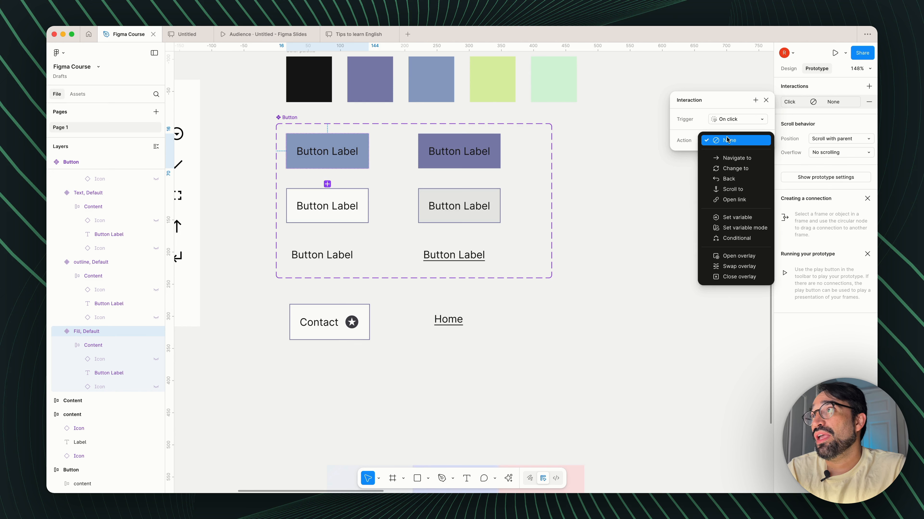
left_click(693, 134)
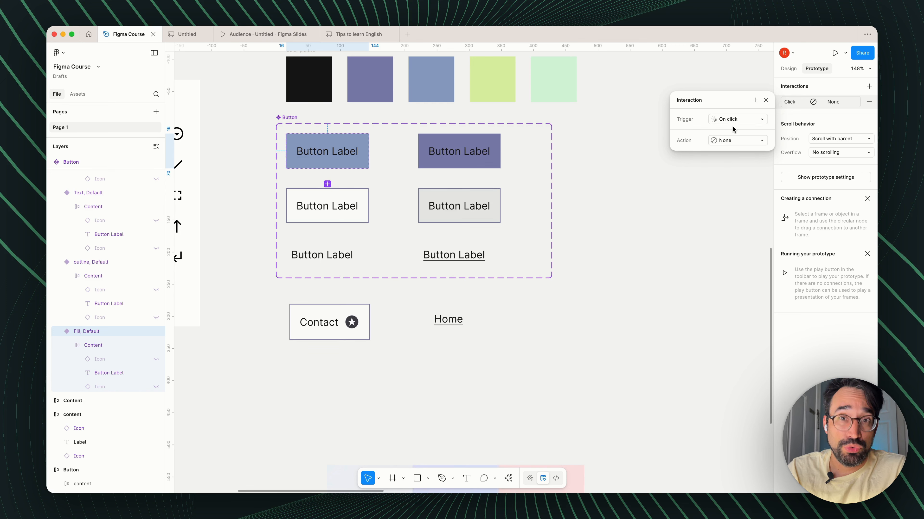
left_click(720, 141)
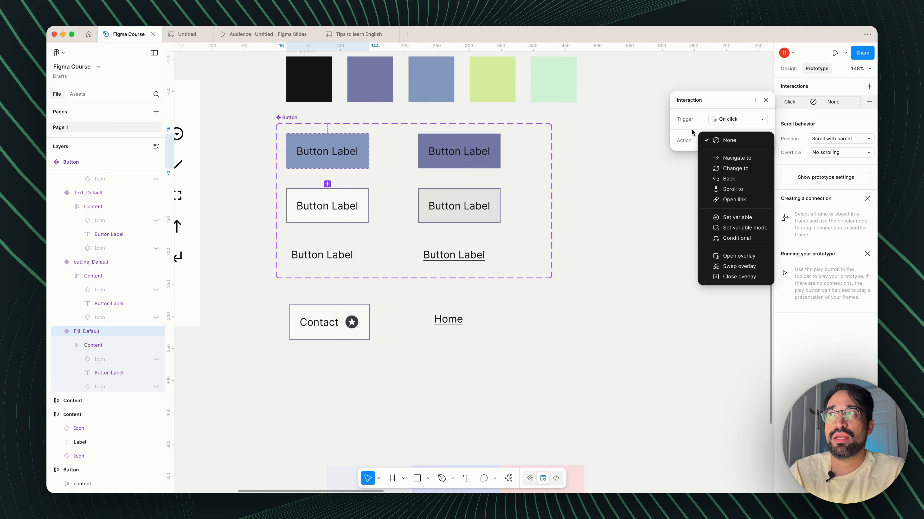
left_click(703, 68)
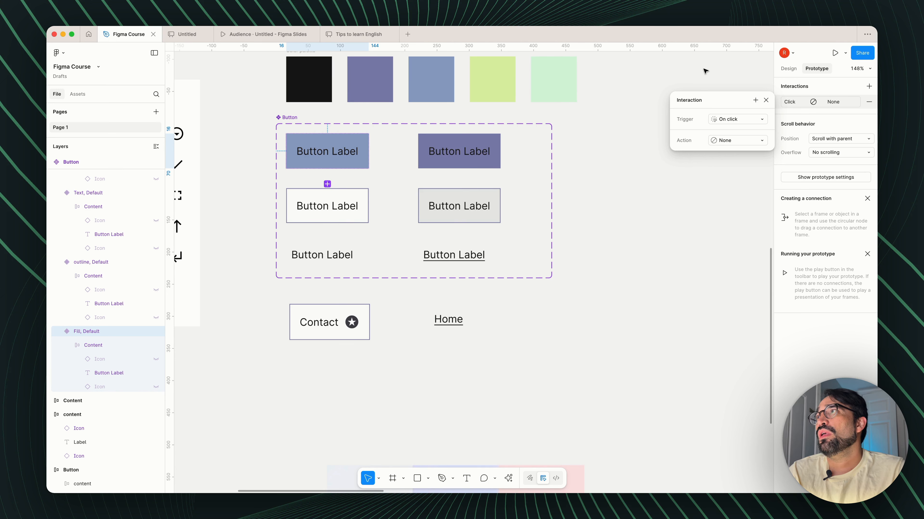
Step: Remove the empty click interaction from the Fill, Default variant
left_click(766, 101)
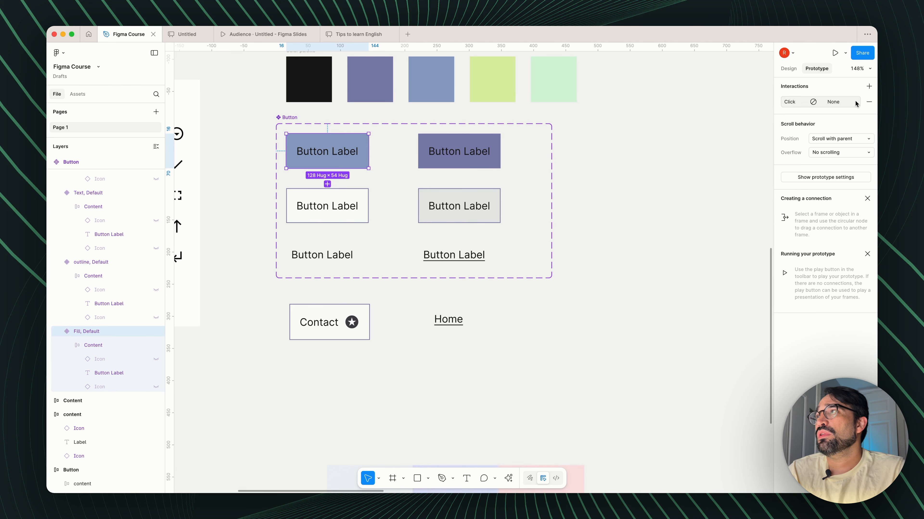
left_click(869, 102)
left_click(554, 342)
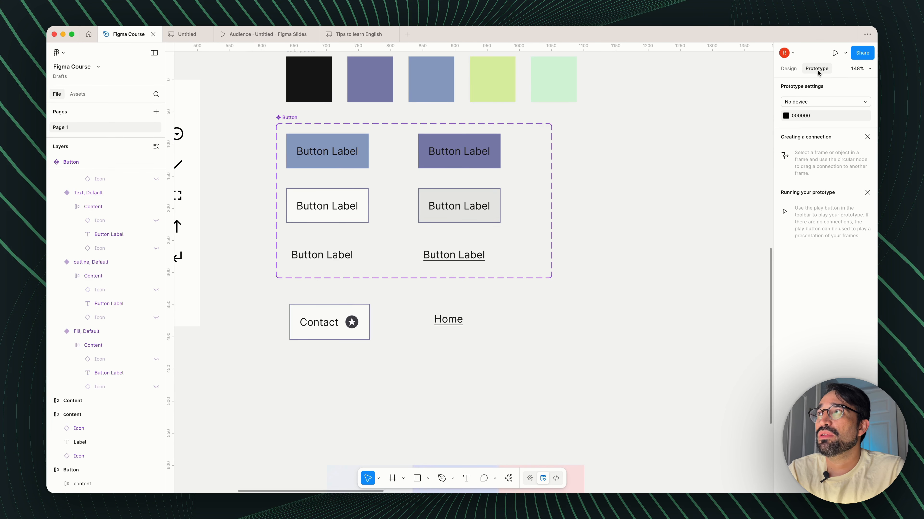
Step: Connect the Fill, Default variant to the Fill, Hover variant with a Change to interaction triggered While hovering
left_click(312, 138)
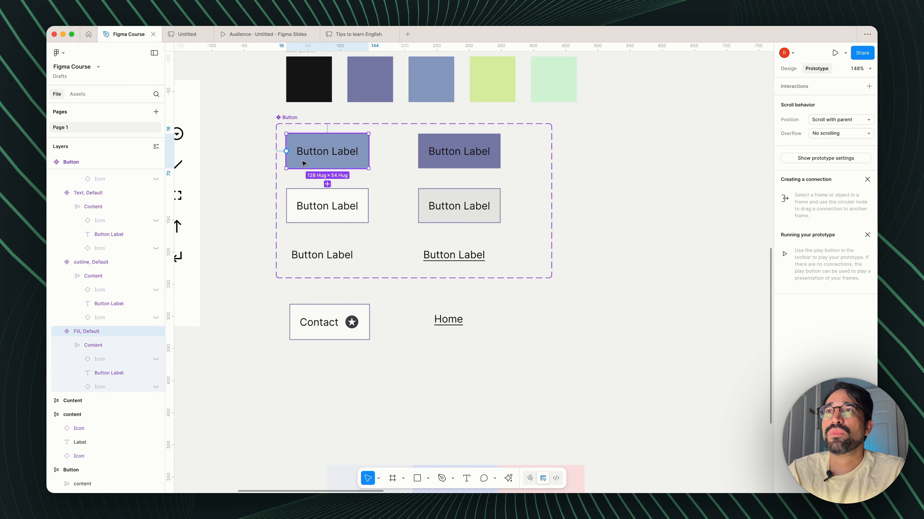
mouse_move(356, 157)
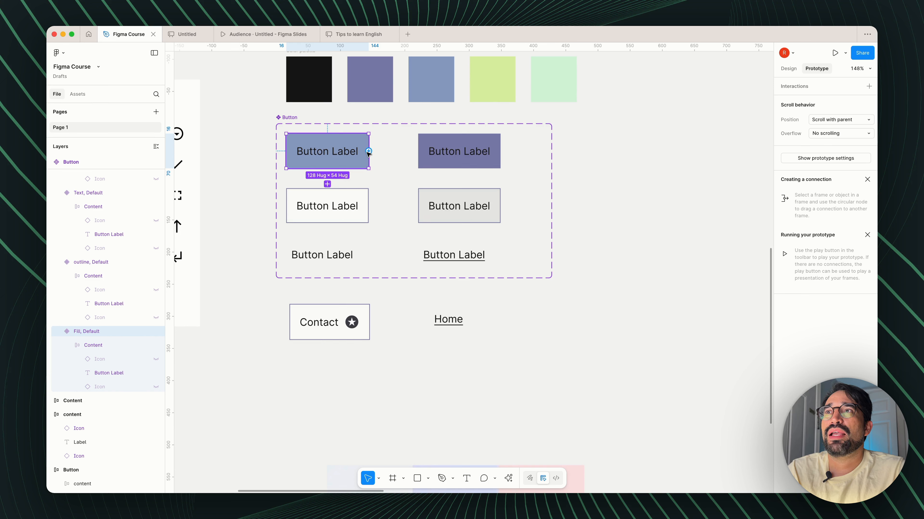
left_click_drag(369, 151, 434, 211)
left_click_drag(363, 178, 425, 155)
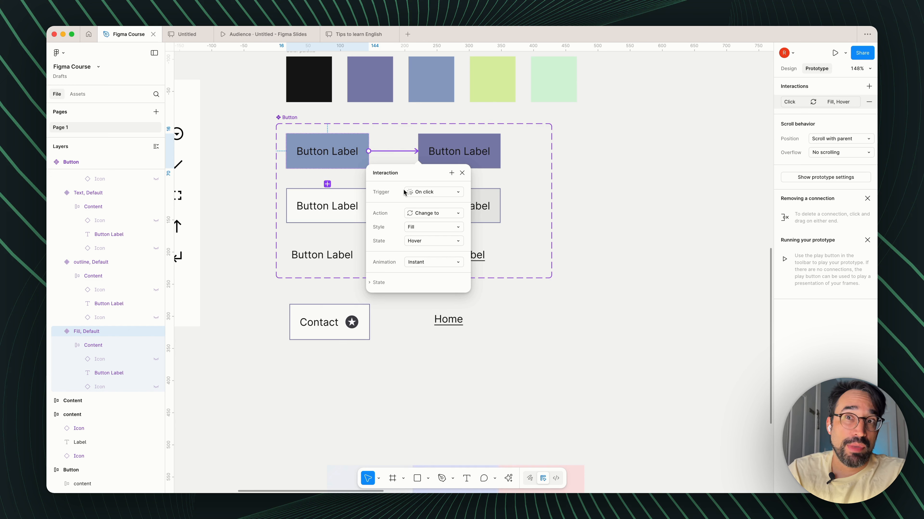
left_click(422, 195)
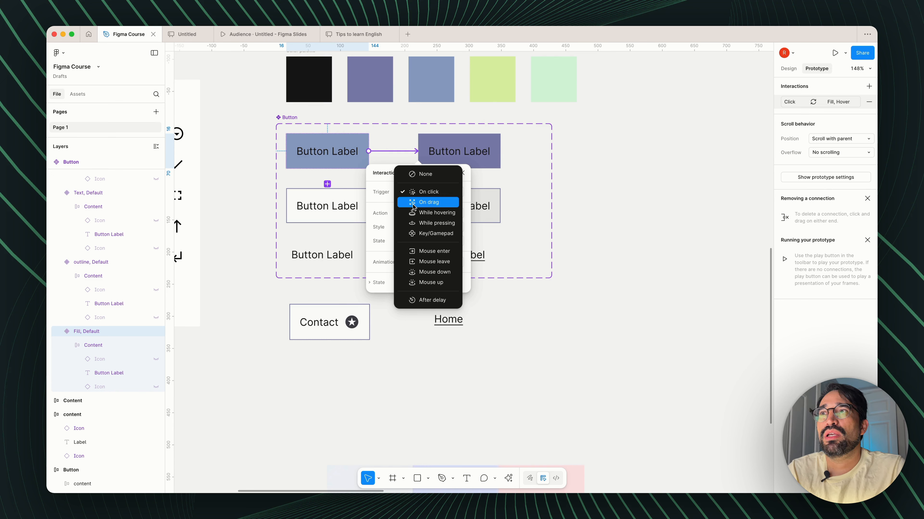
left_click(421, 213)
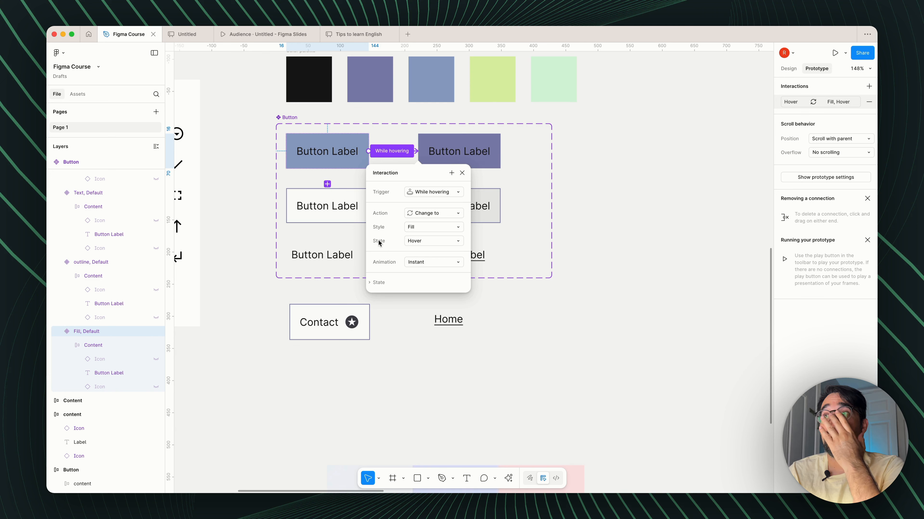
Step: Set the hover interaction's animation to Smart animate with an Ease in curve
left_click(418, 242)
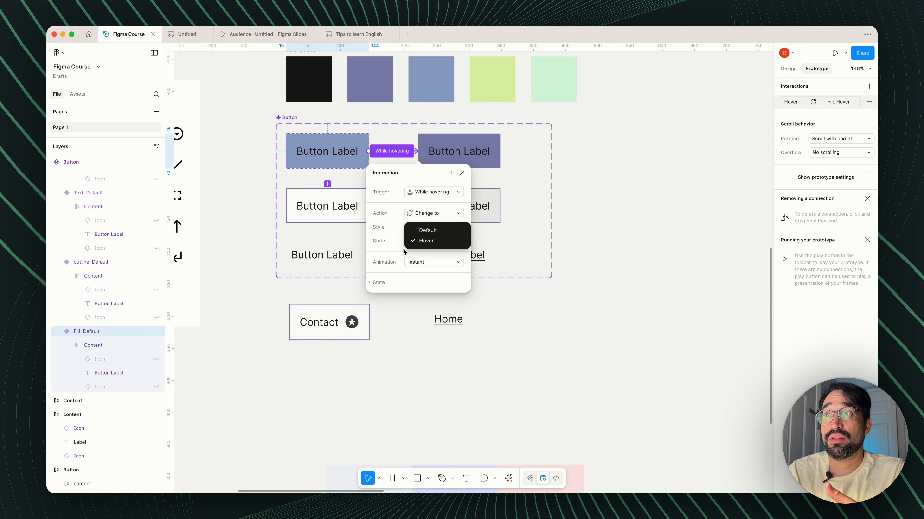
left_click(396, 245)
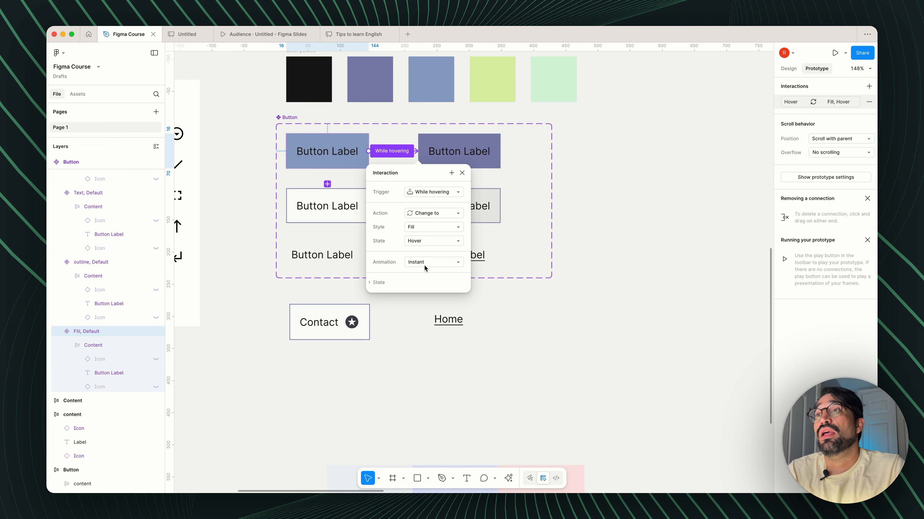
left_click(415, 263)
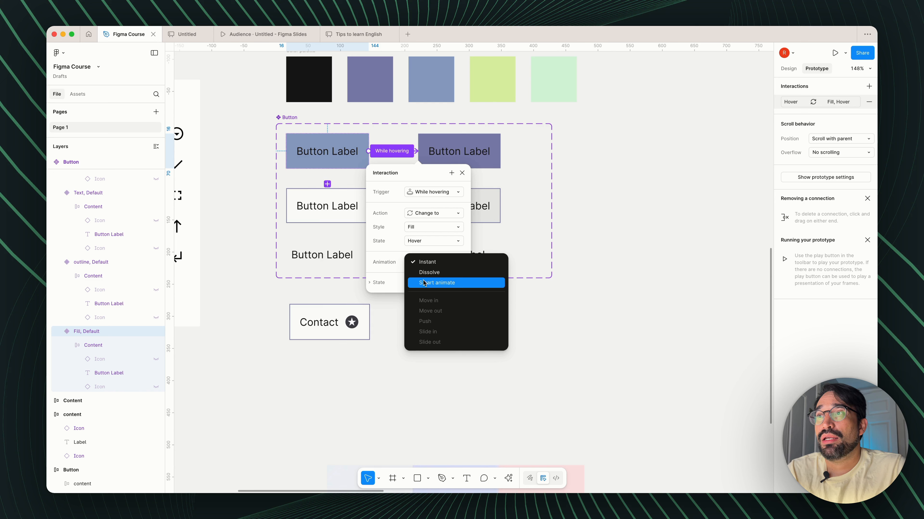
left_click(419, 284)
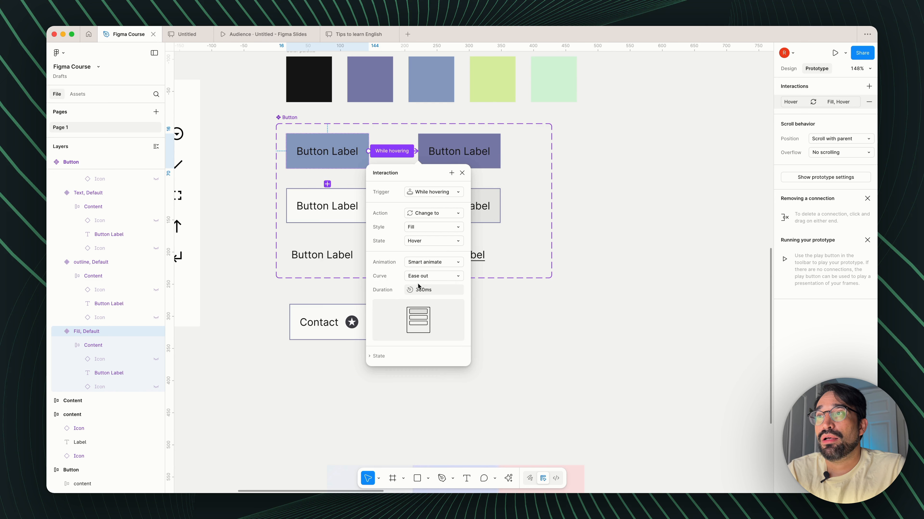
left_click(439, 279)
left_click(421, 270)
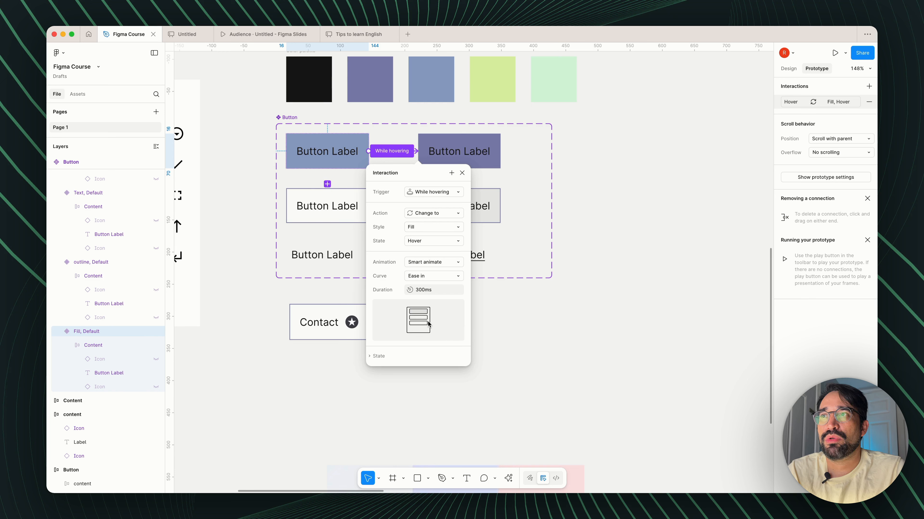
left_click(529, 336)
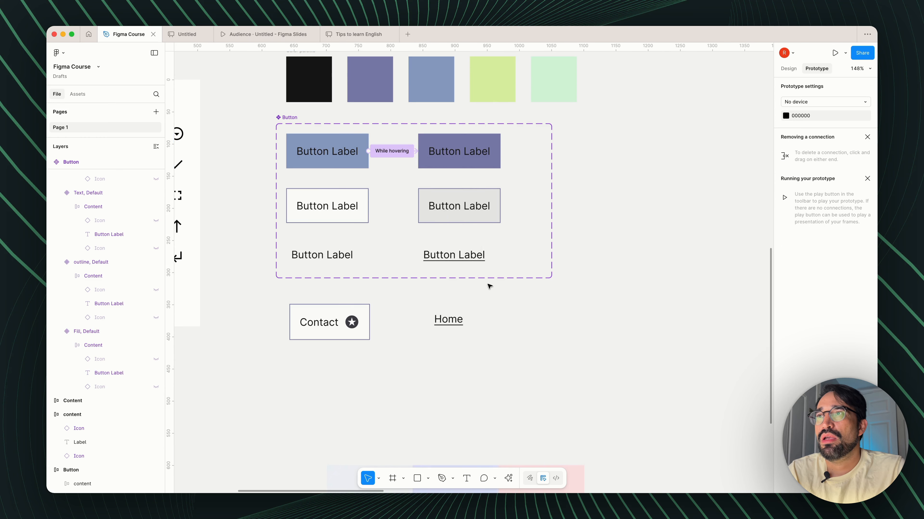
Step: Copy the Fill, Default variant and delete the reference image of rounded buttons below the component instances
left_click(338, 165)
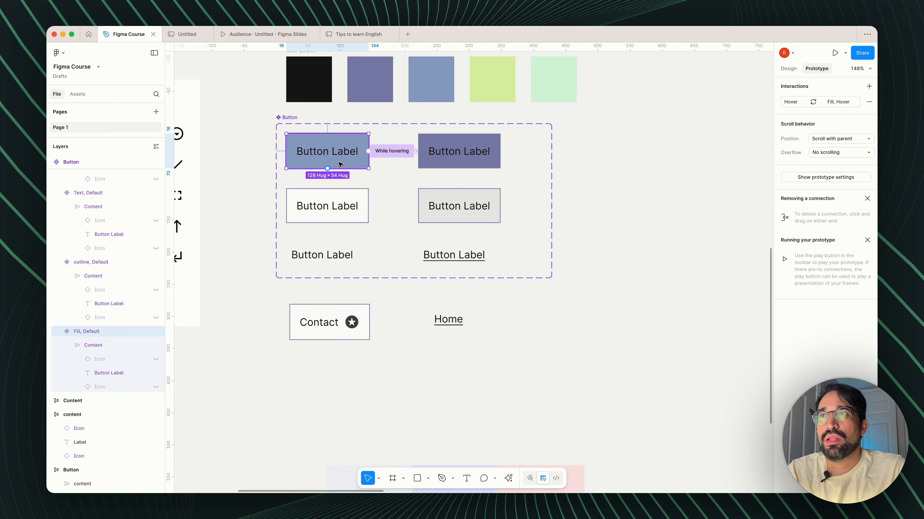
scroll(474, 334, "down", 4)
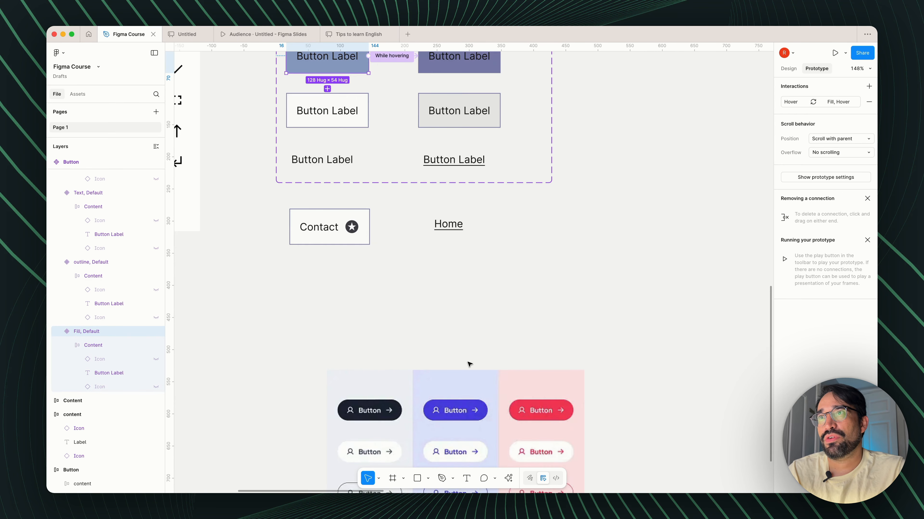
scroll(473, 349, "up", 3)
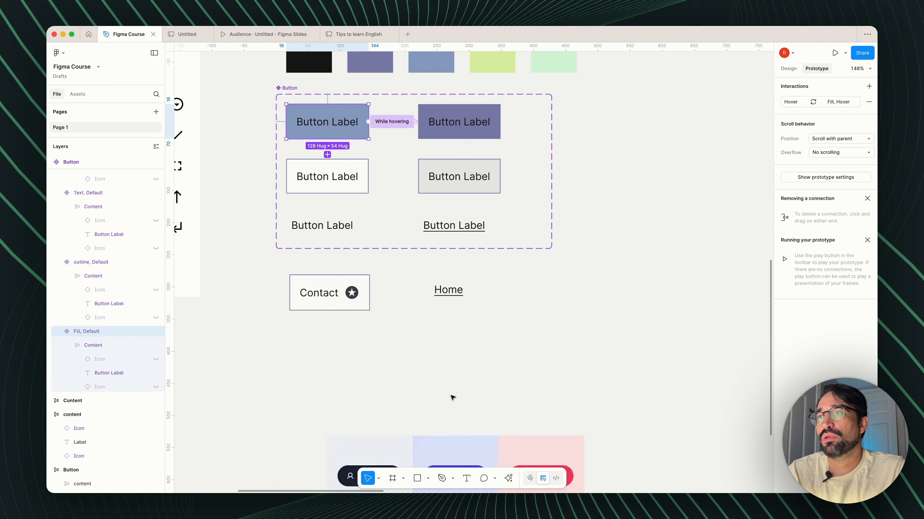
left_click(451, 444)
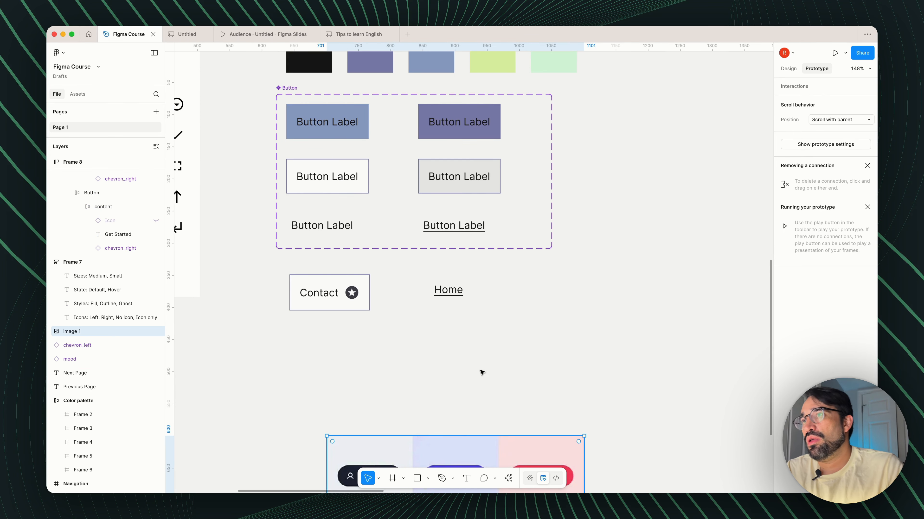
key("Delete")
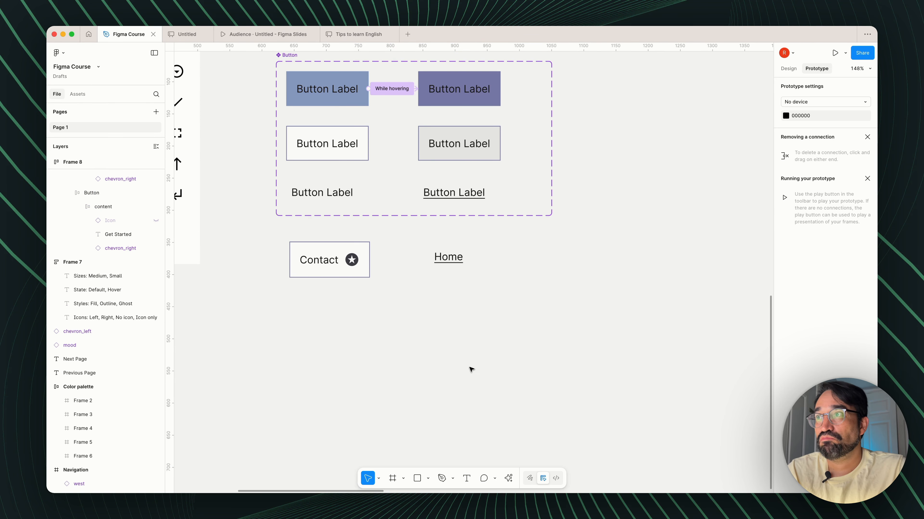
Step: Draw a frame about 299 × 364 on the empty canvas beside the Button component set and show its design properties
scroll(470, 369, "right", 5)
key("f")
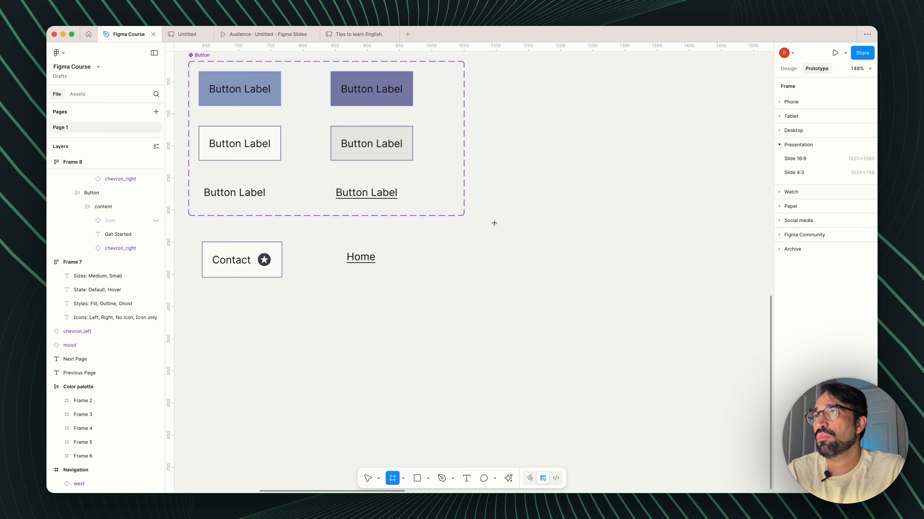
left_click_drag(495, 223, 686, 457)
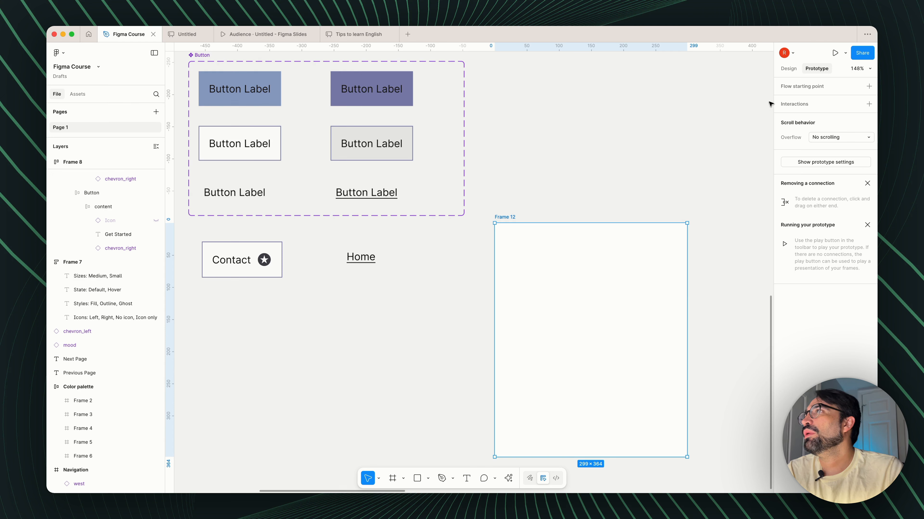
left_click(788, 68)
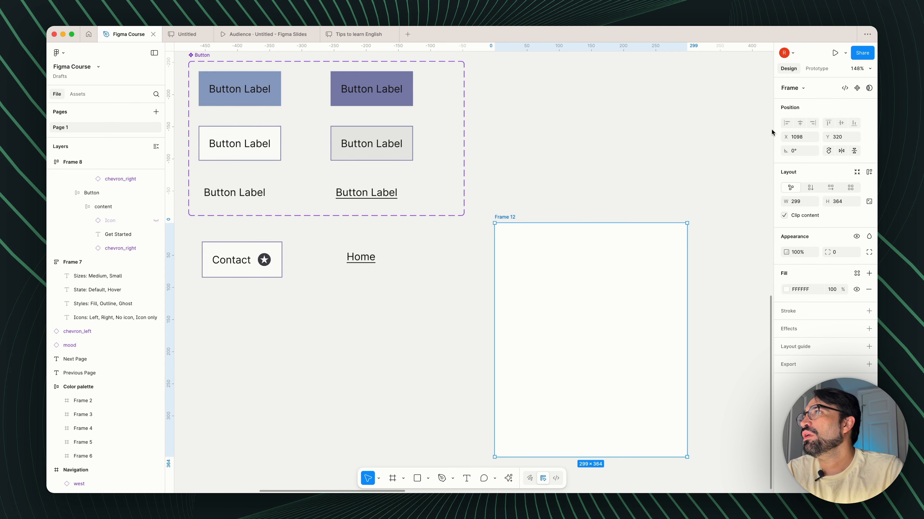
left_click(802, 203)
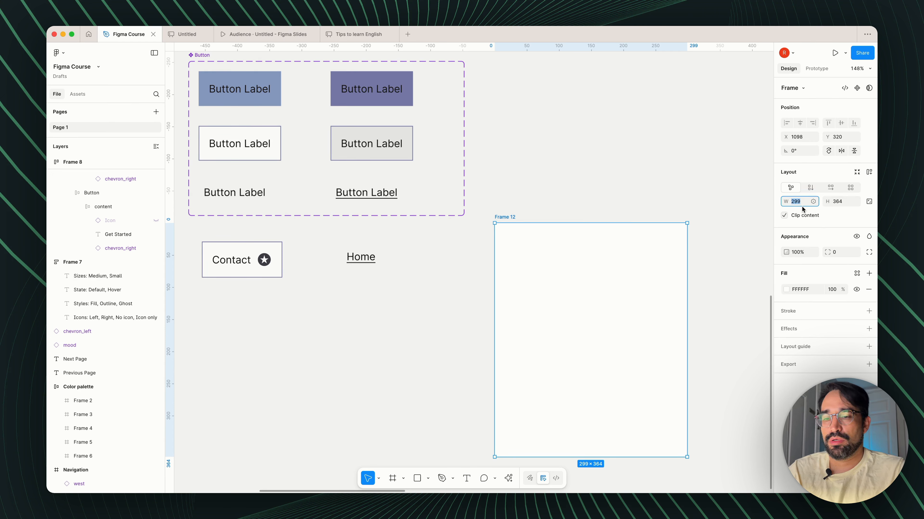
type("853")
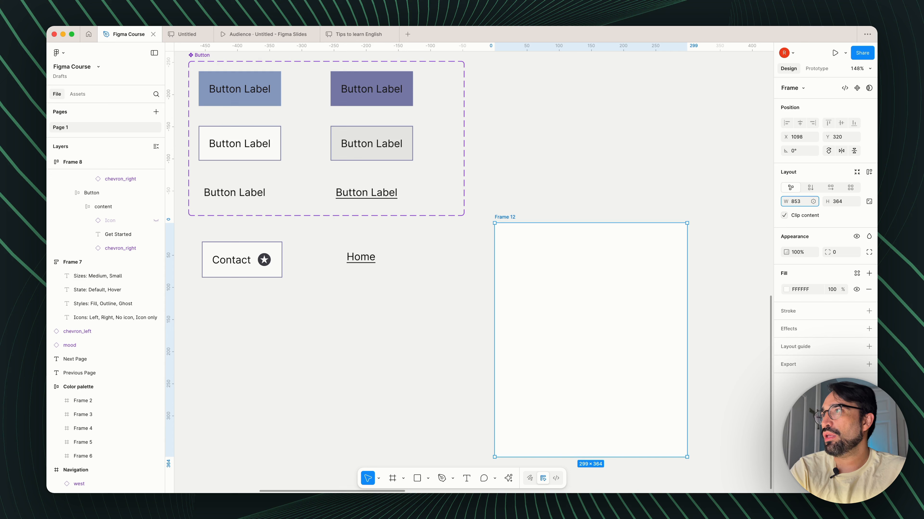
key("Tab")
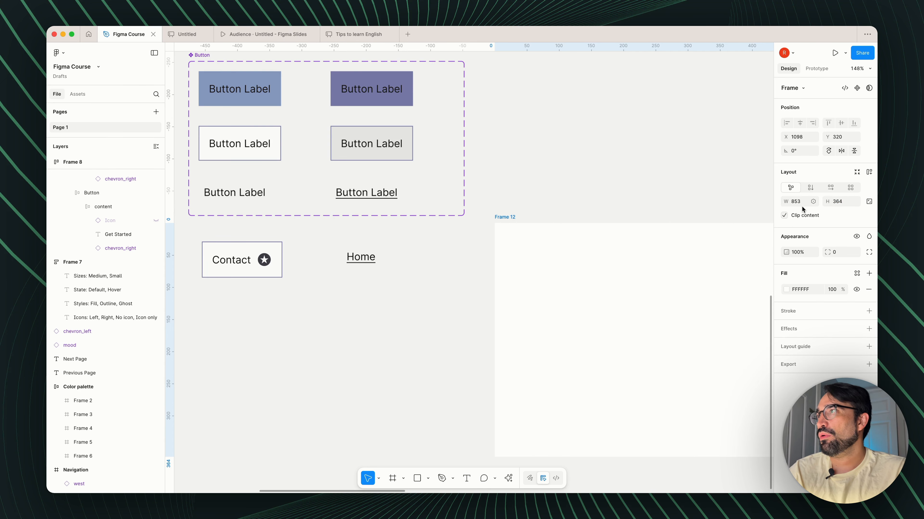
Step: Set the new frame's width to 393 and its height to 853
left_click(802, 204)
type("3")
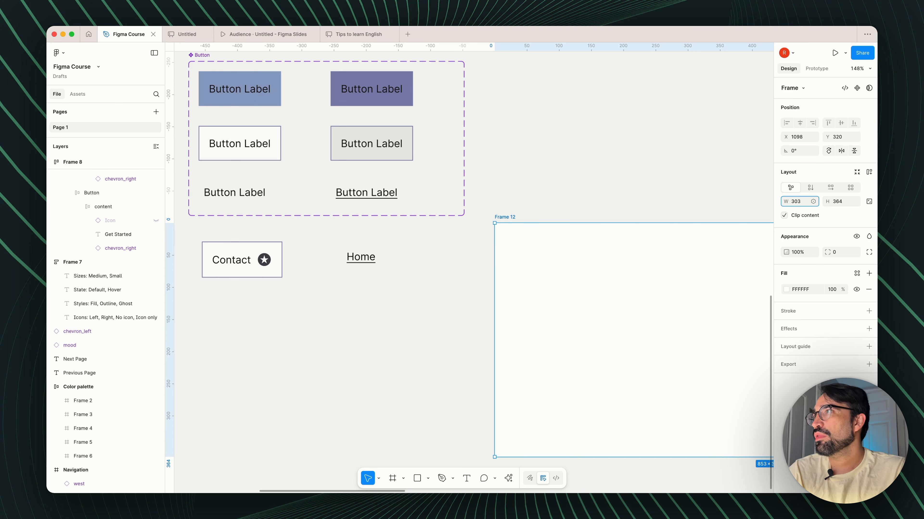
type("93")
key("Tab")
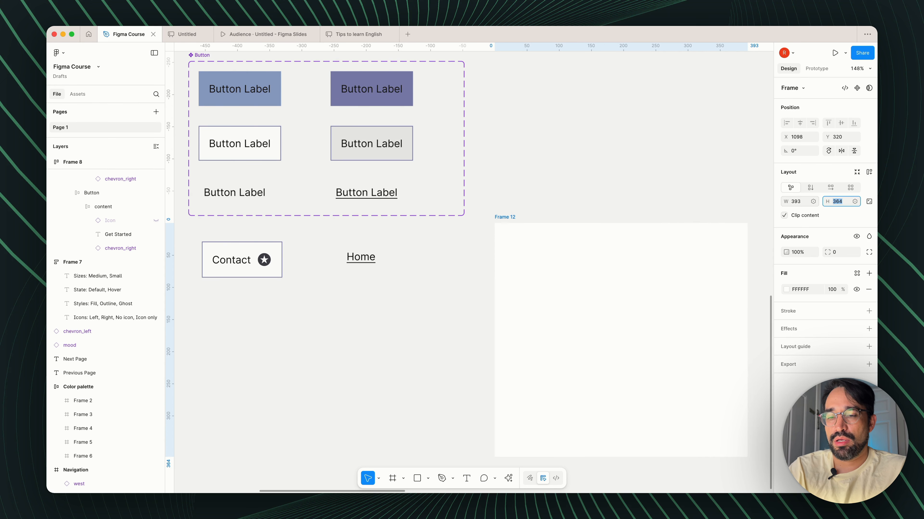
type("853")
key("Return")
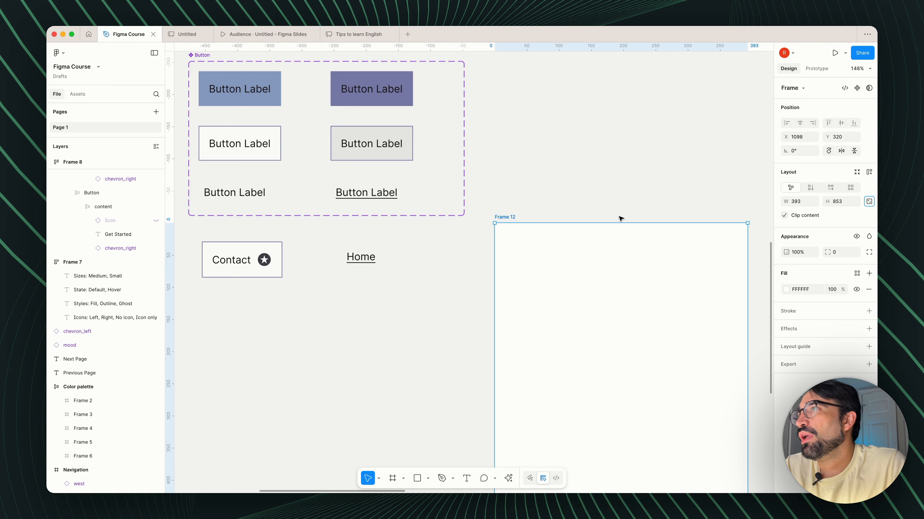
Step: Paste the copied Fill, Default button into the new frame and place the instance near the frame's upper middle
scroll(608, 209, "down", 2)
scroll(606, 207, "down", 2)
scroll(514, 239, "down", 3)
left_click(469, 256)
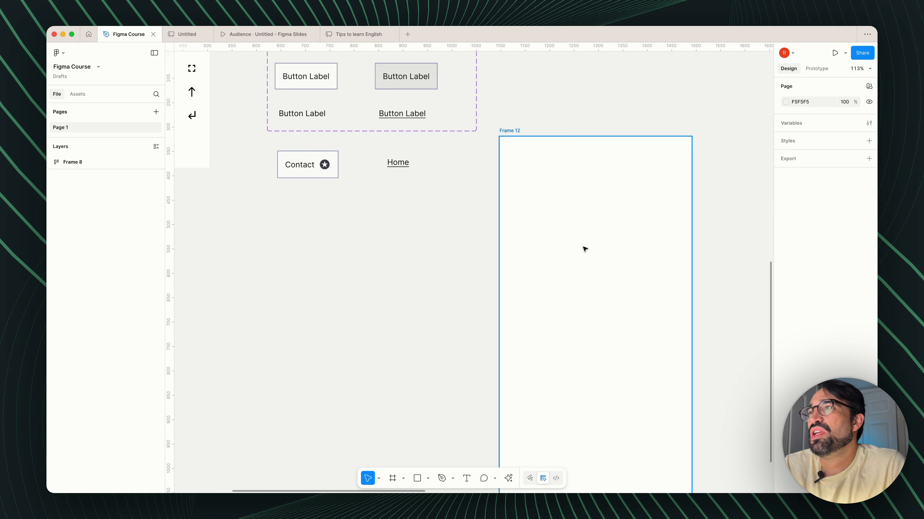
left_click(584, 249)
scroll(584, 249, "down", 2)
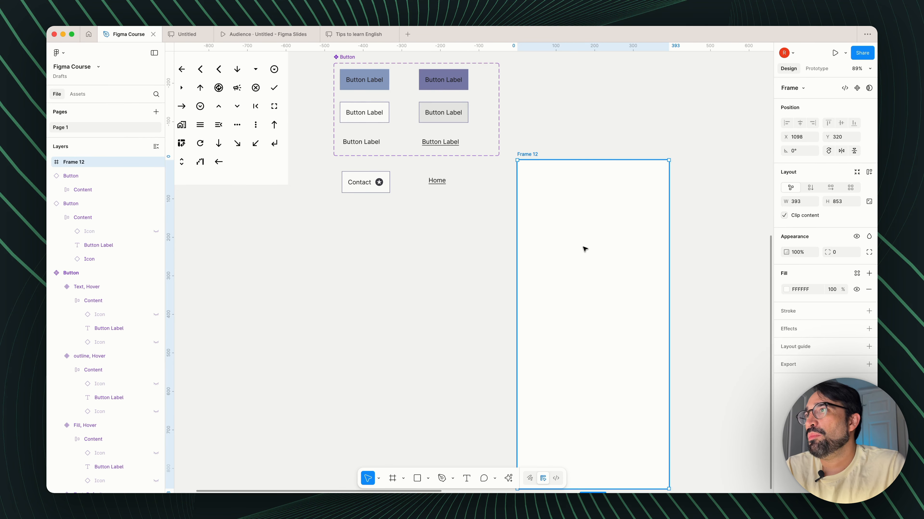
key("cmd+v")
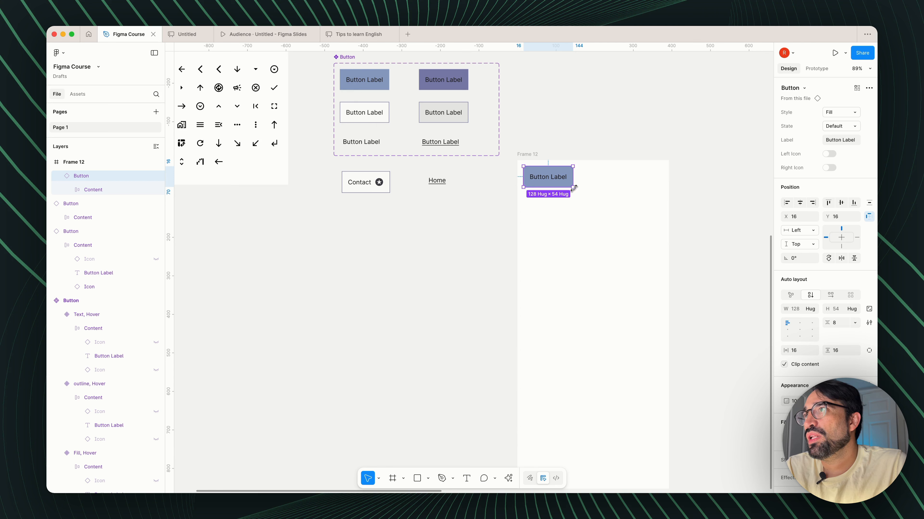
left_click_drag(549, 177, 584, 193)
Step: Move the frame up level with the Button component set, to about X 1078, Y 80
left_click(531, 155)
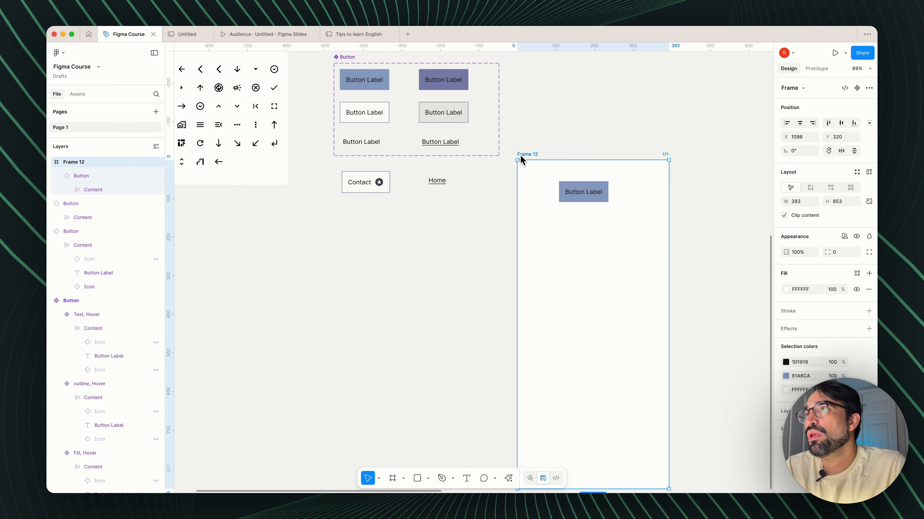
left_click_drag(528, 149, 520, 62)
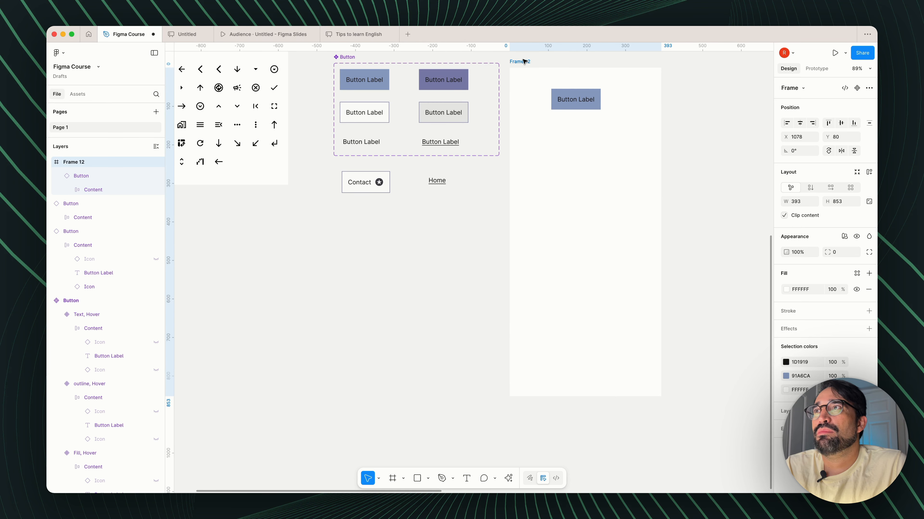
scroll(524, 61, "up", 3)
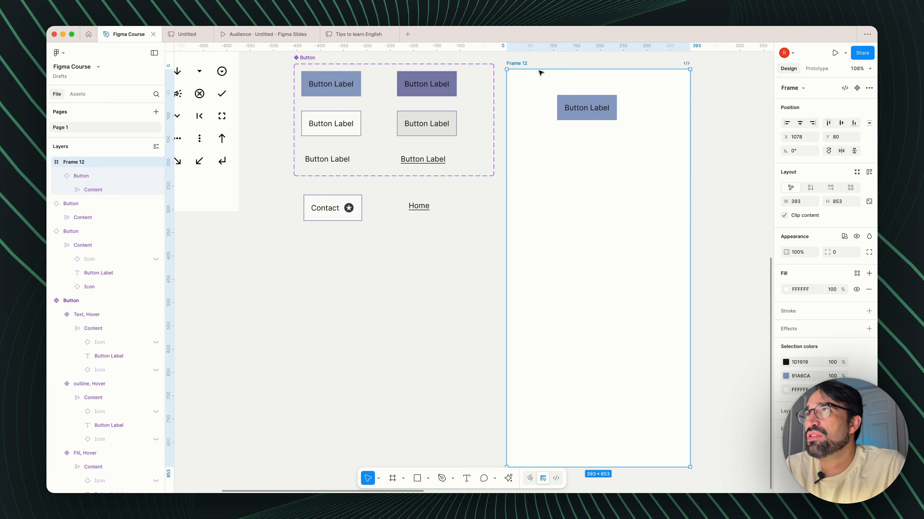
Step: Open a Preview of the frame over the canvas to try the button's hover interaction
left_click(845, 54)
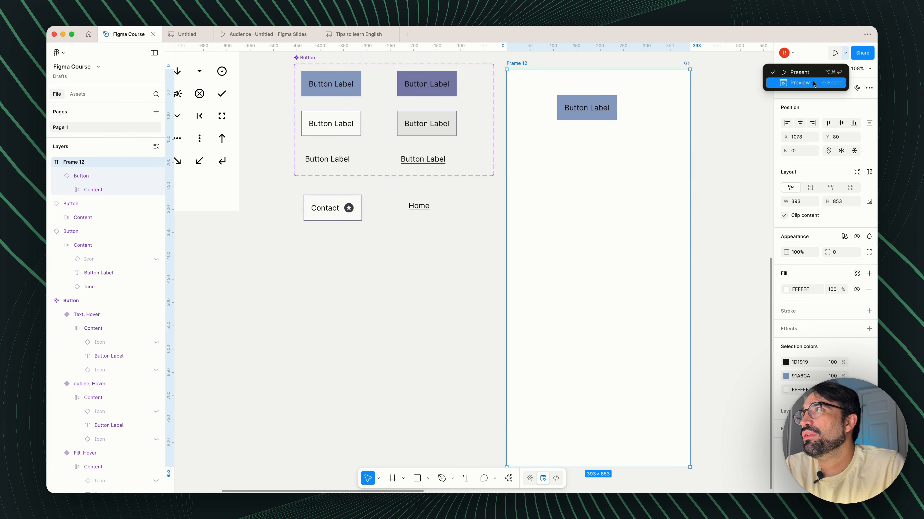
left_click(784, 86)
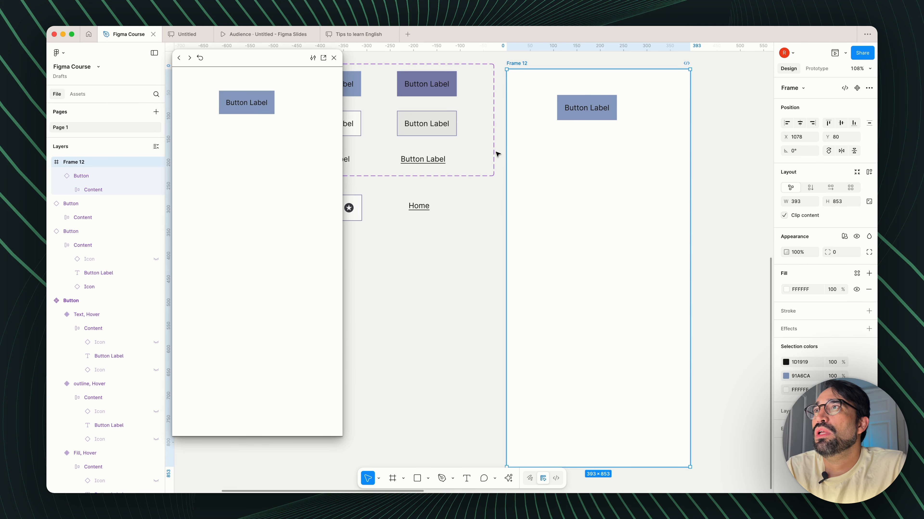
scroll(497, 153, "left", 4)
left_click(487, 262)
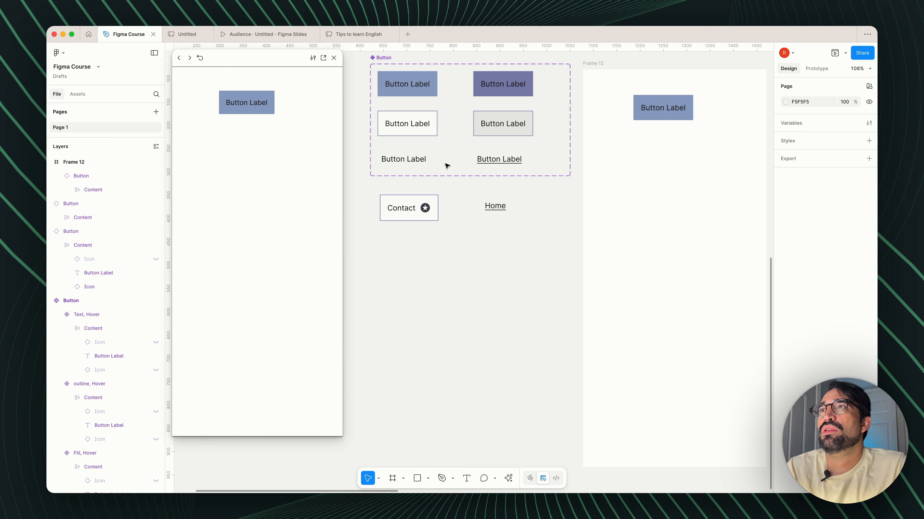
Step: Set the duration of the Fill, Default variant's hover interaction to 150 ms
left_click(421, 90)
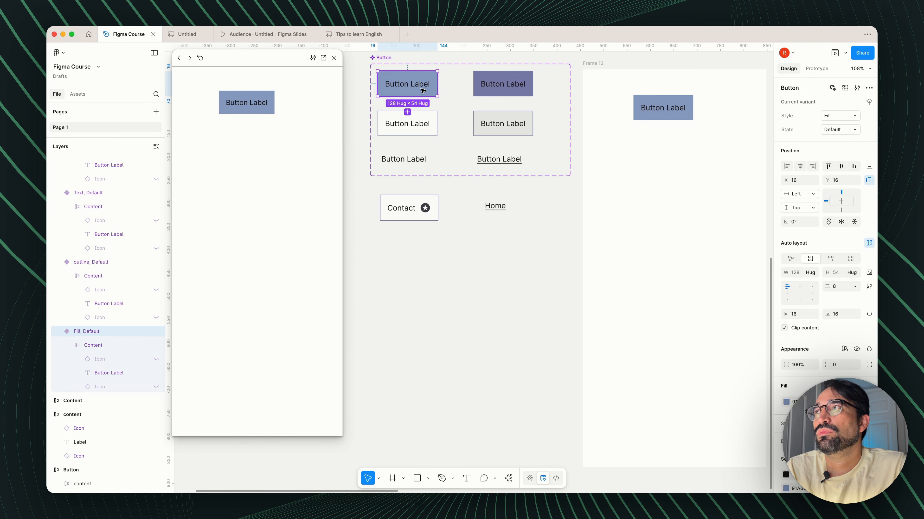
left_click(813, 71)
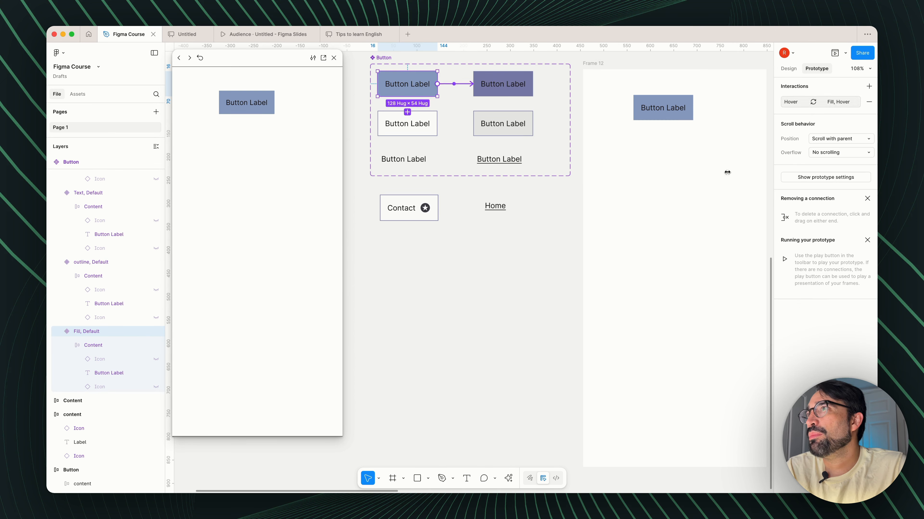
left_click(463, 85)
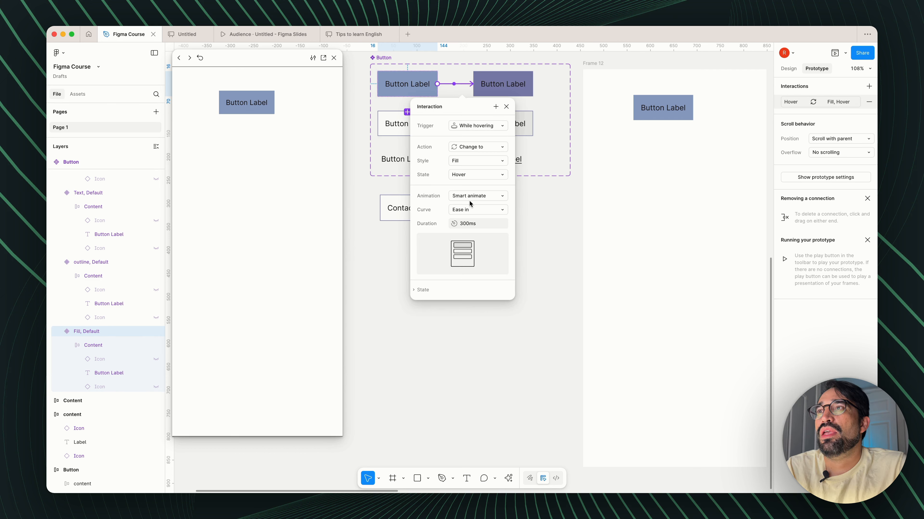
left_click(471, 224)
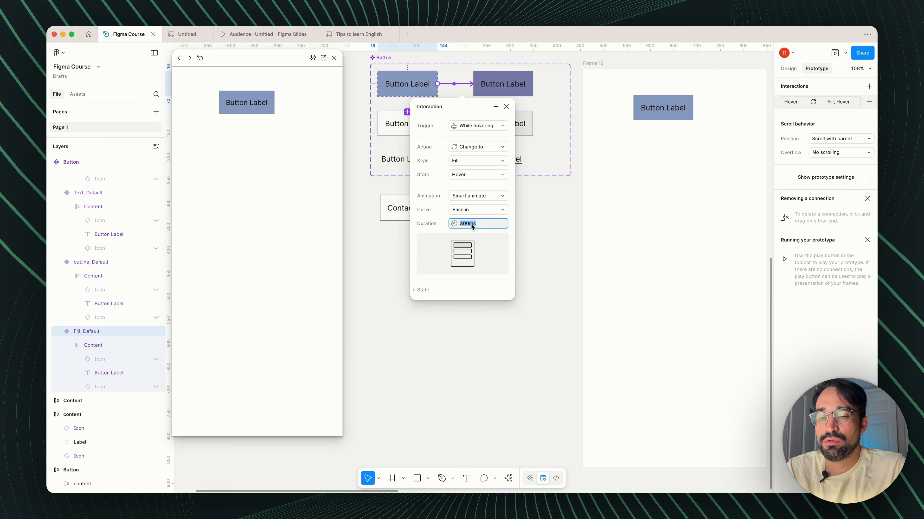
type("150")
key("Return")
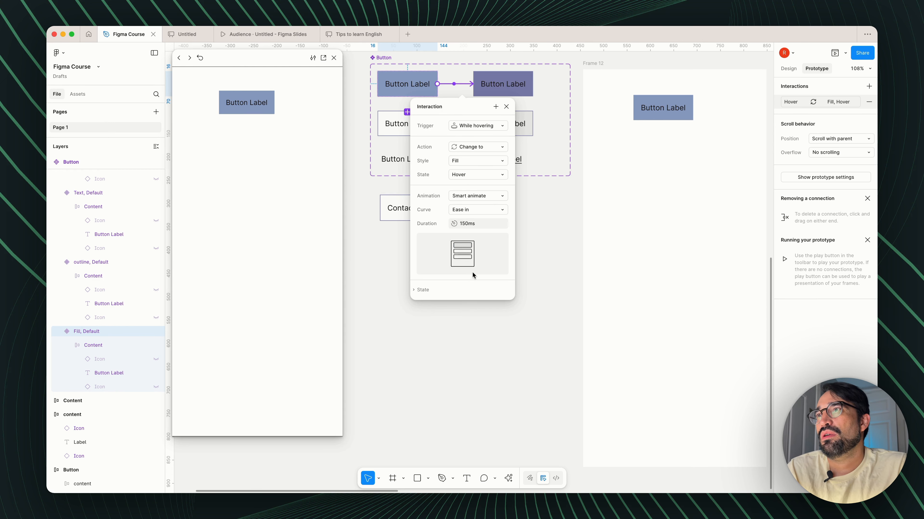
left_click(534, 249)
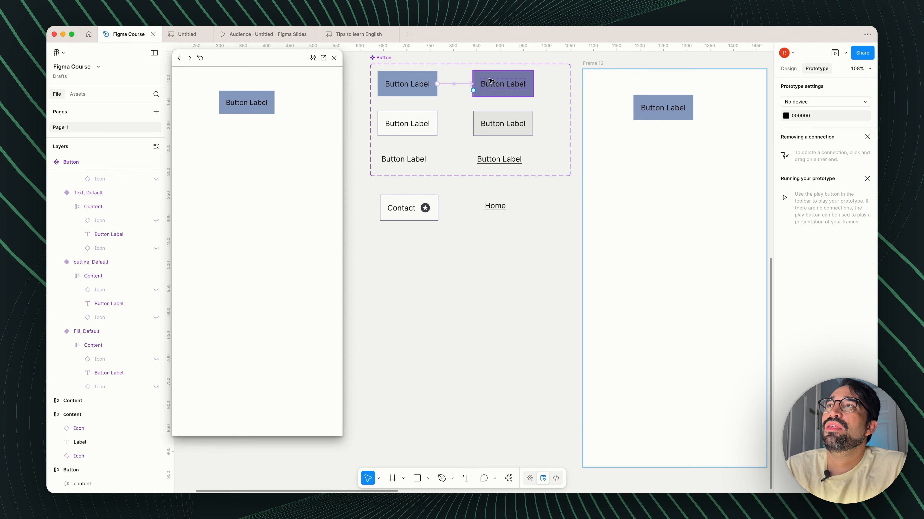
Step: Set the Fill, Hover variant's corner radius to 99 and test the hover animation in the preview
left_click(489, 91)
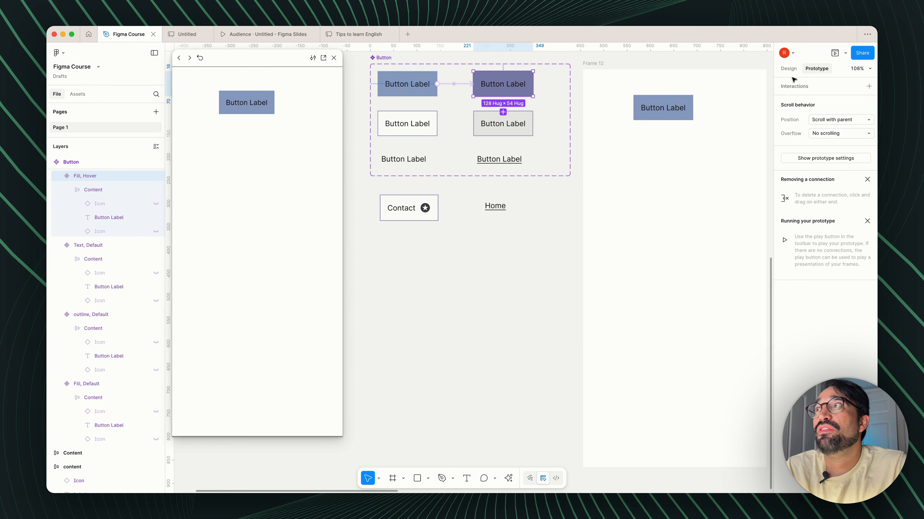
key("shift+e")
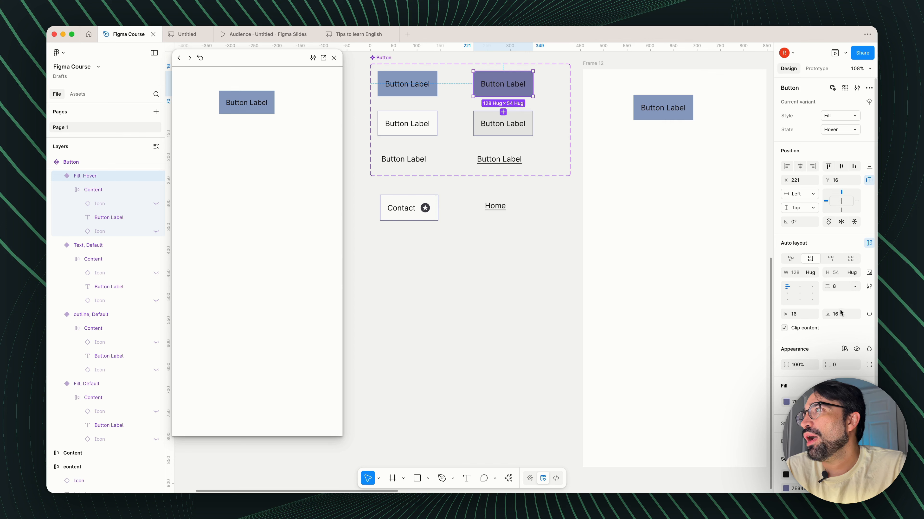
left_click(841, 365)
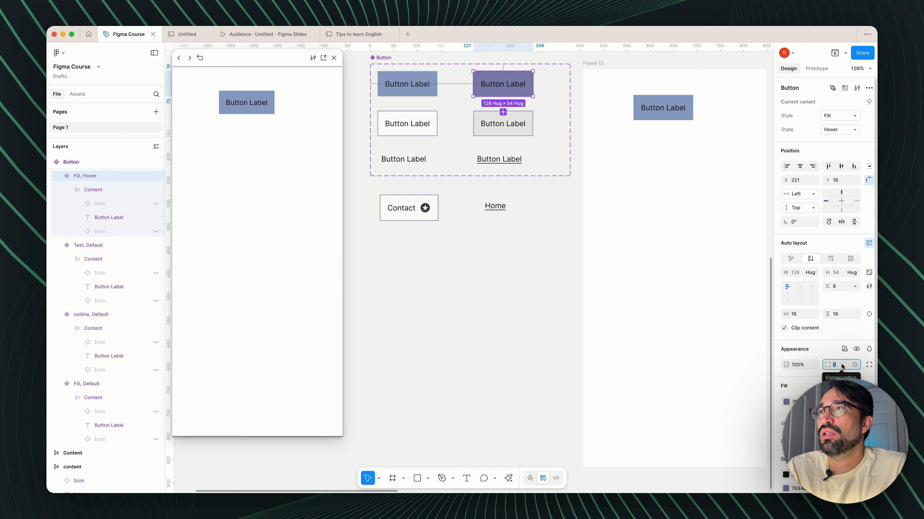
type("16")
key("Tab")
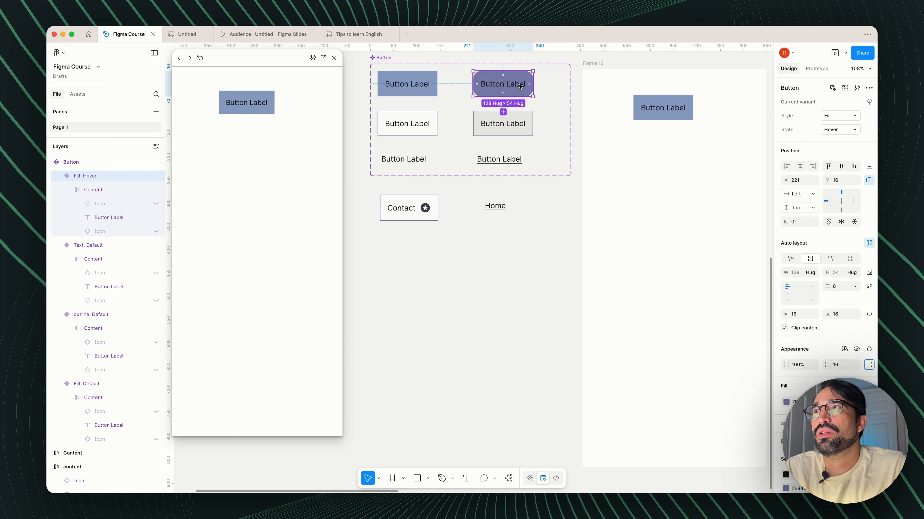
left_click(846, 364)
type("99")
key("Return")
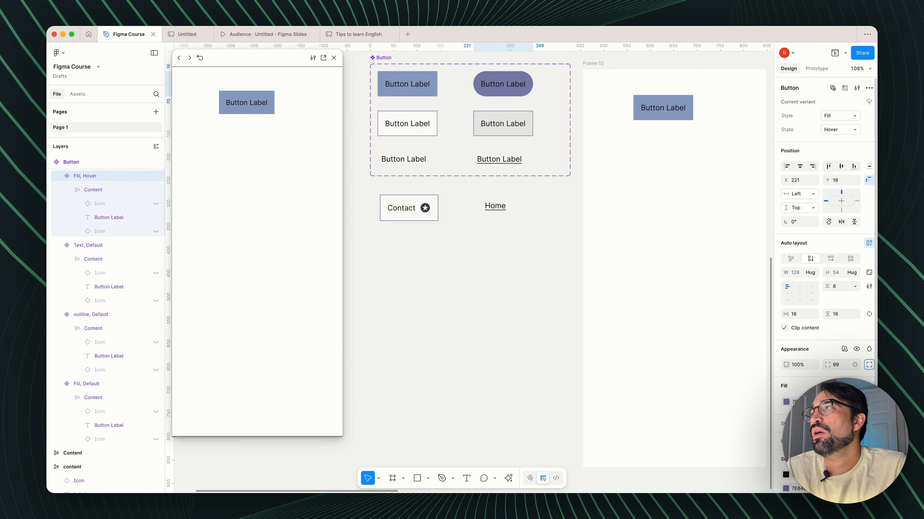
left_click(254, 152)
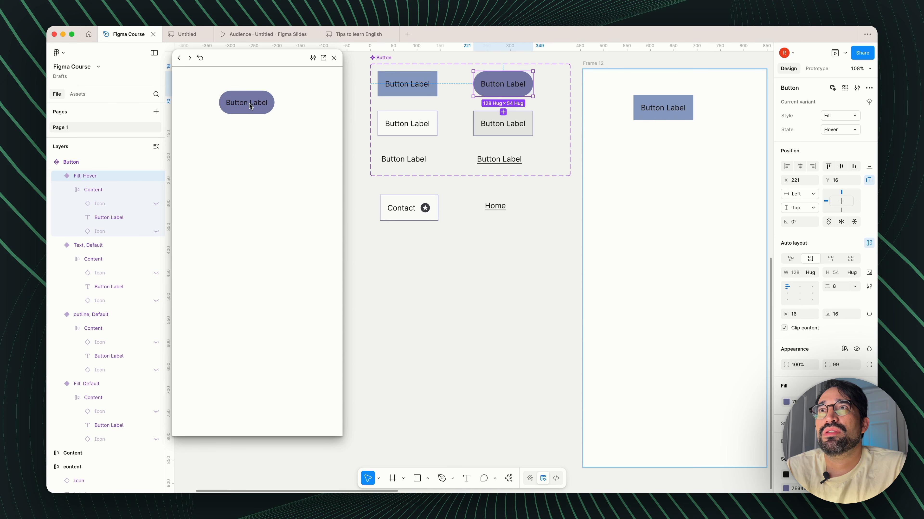
Step: Set the Fill, Default variant's hover interaction to 200 ms with an Ease in and out curve, test it, and close the preview
left_click(397, 107)
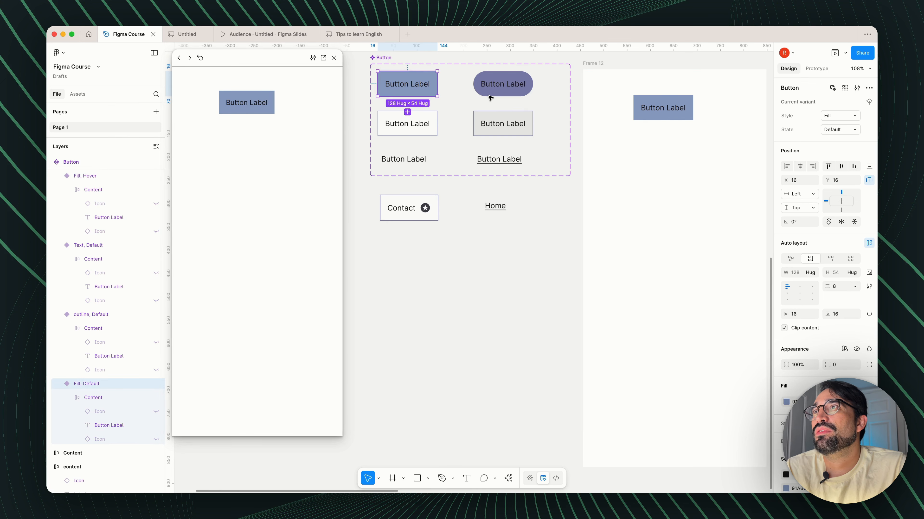
key("shift+e")
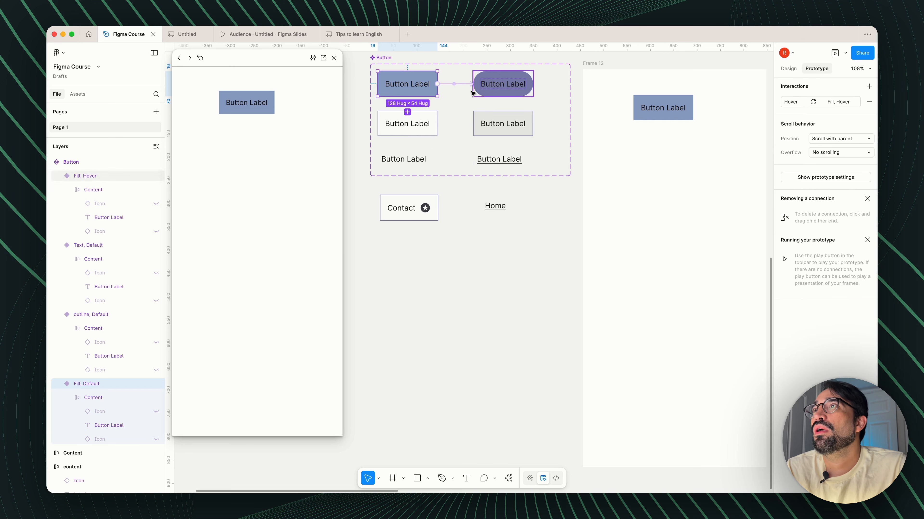
left_click(468, 85)
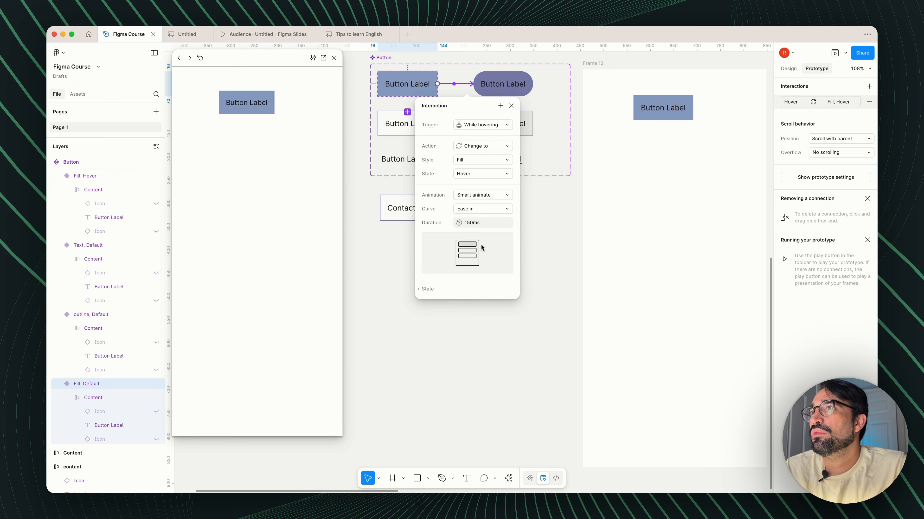
left_click(481, 224)
type("200")
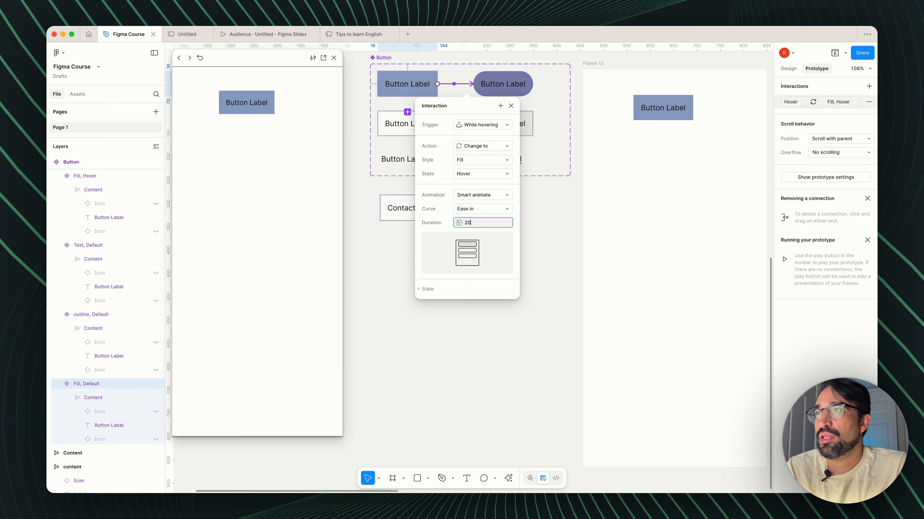
left_click(482, 210)
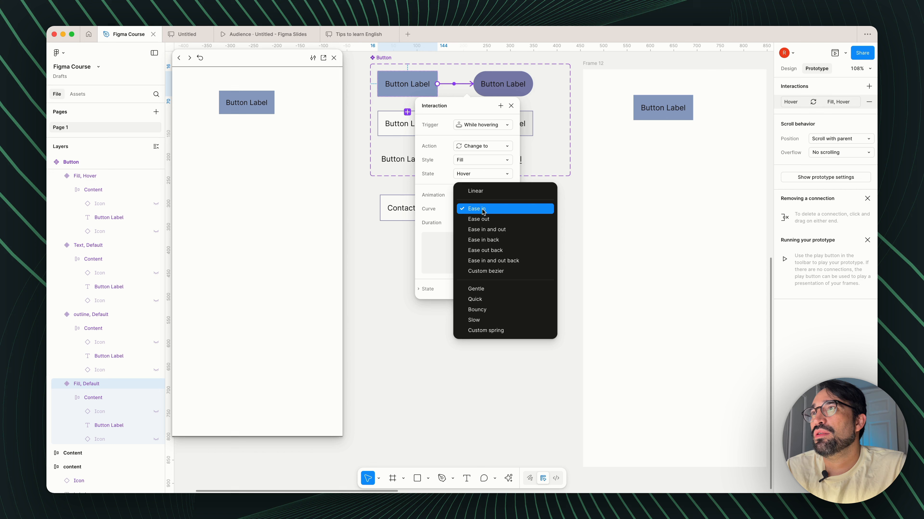
left_click(485, 230)
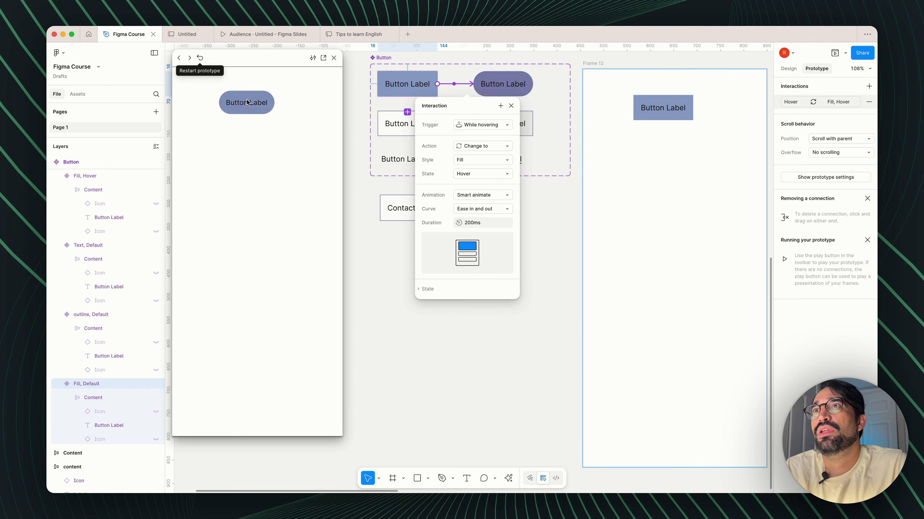
left_click(331, 59)
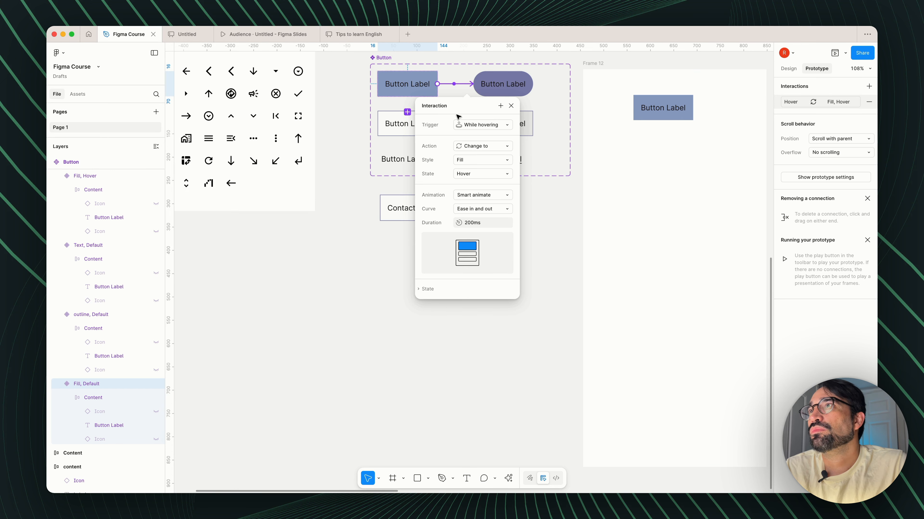
left_click(529, 248)
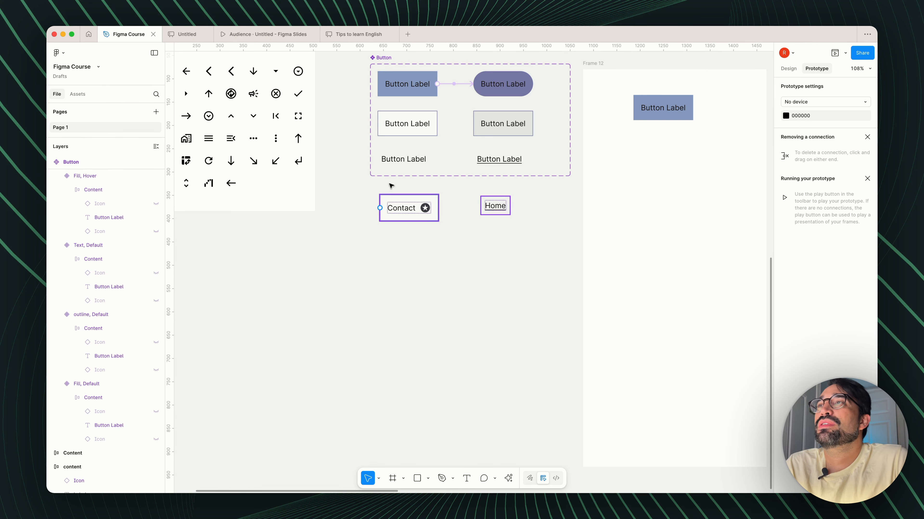
left_click(438, 111)
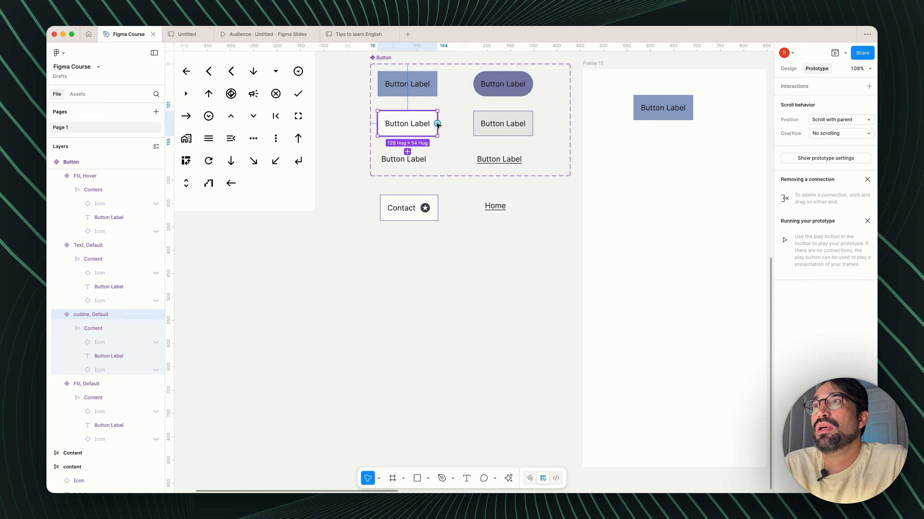
left_click(474, 85)
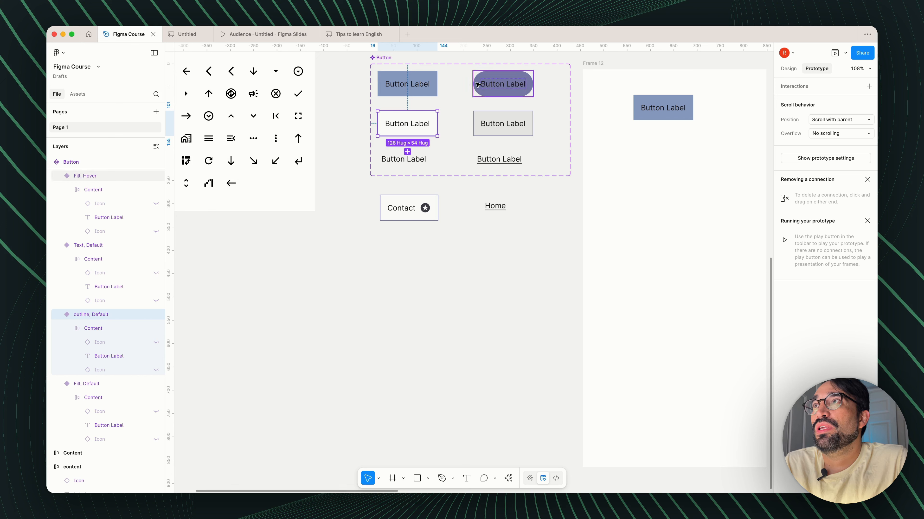
left_click(477, 236)
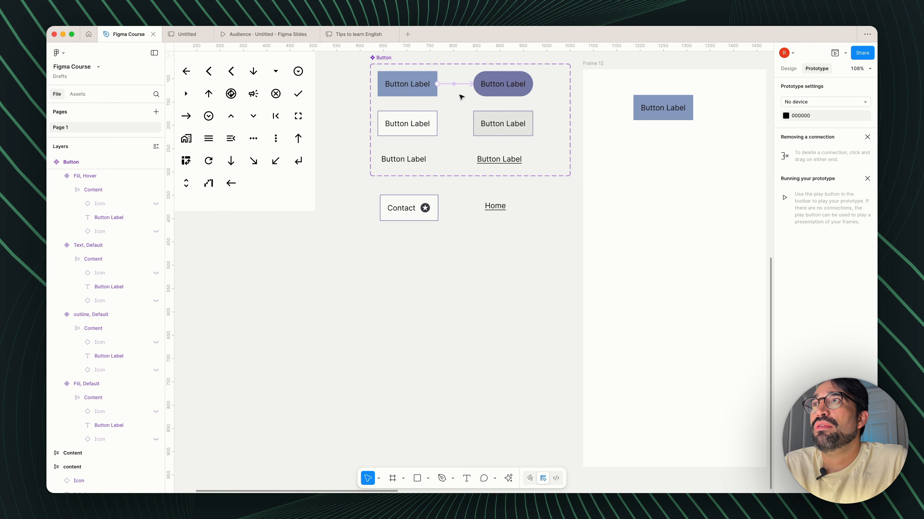
Step: Copy the Fill, Default variant's hover interaction onto the outline, Default variant and redirect its connection to outline, Hover
left_click(459, 85)
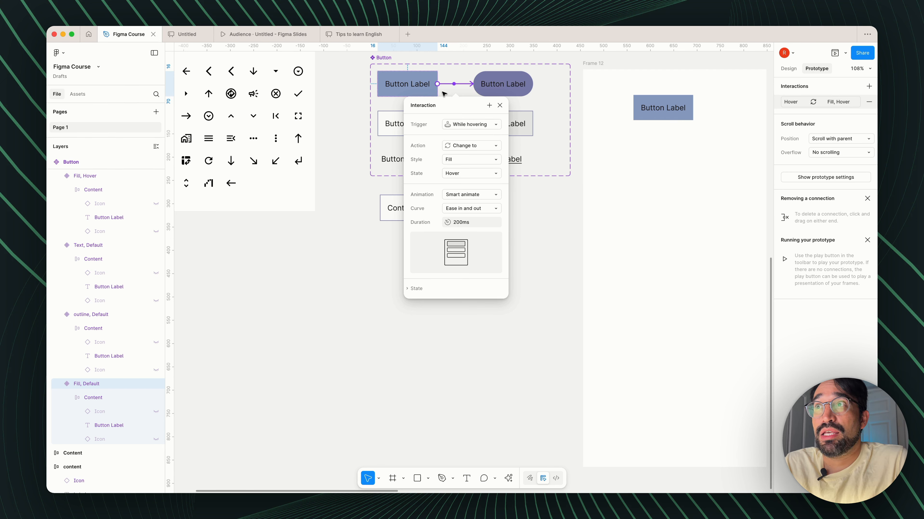
right_click(454, 86)
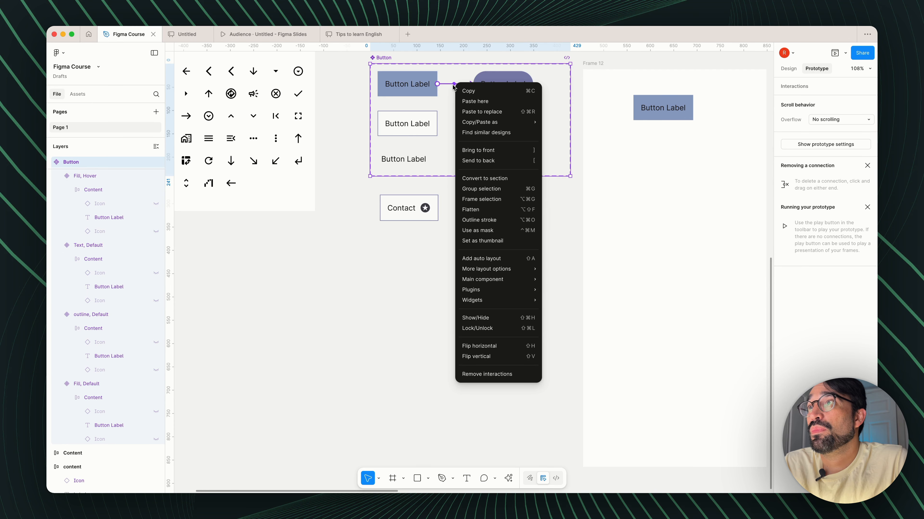
left_click(412, 231)
left_click(405, 124)
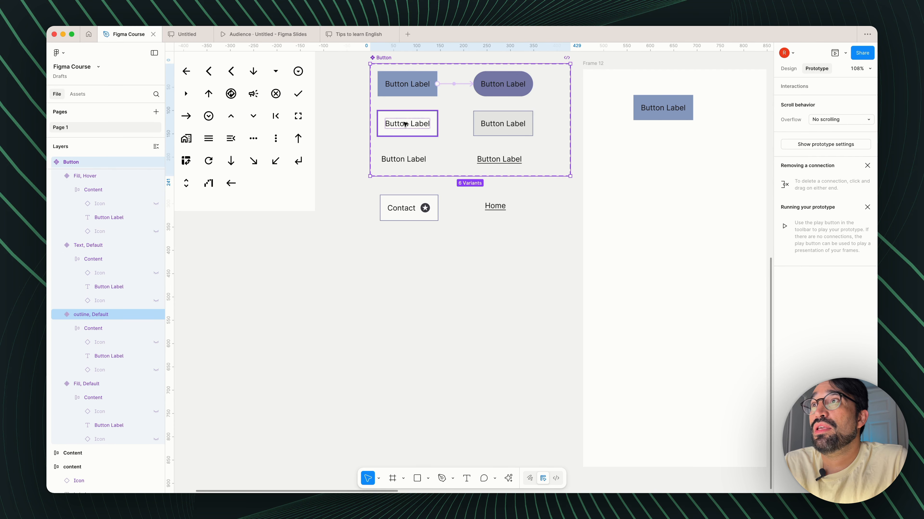
double_click(405, 123)
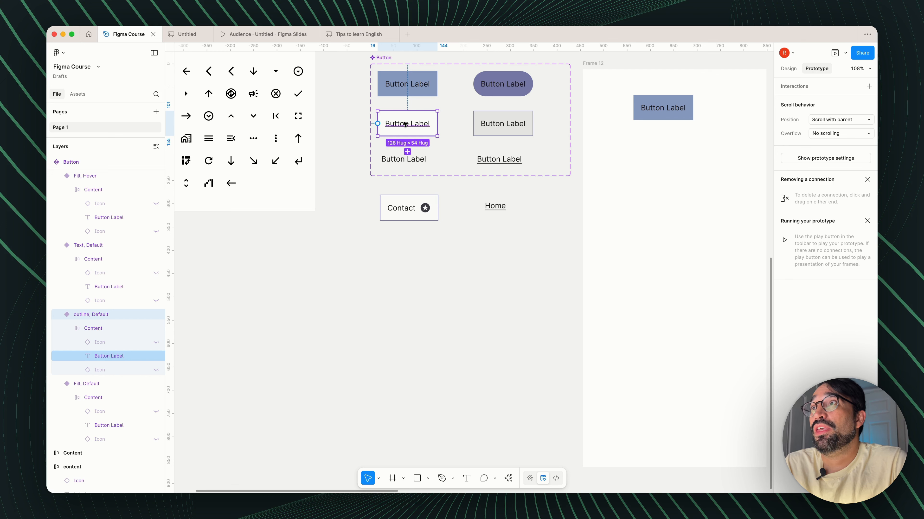
key("super+z")
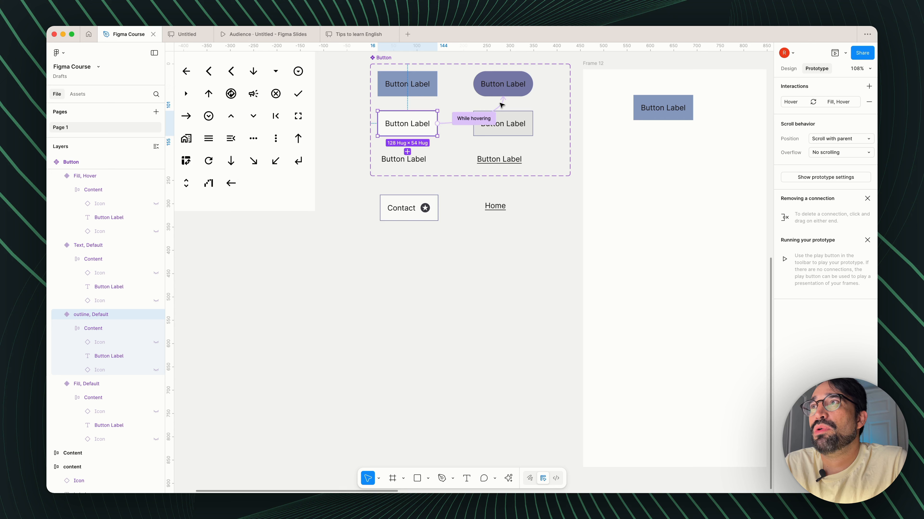
left_click_drag(504, 103, 486, 131)
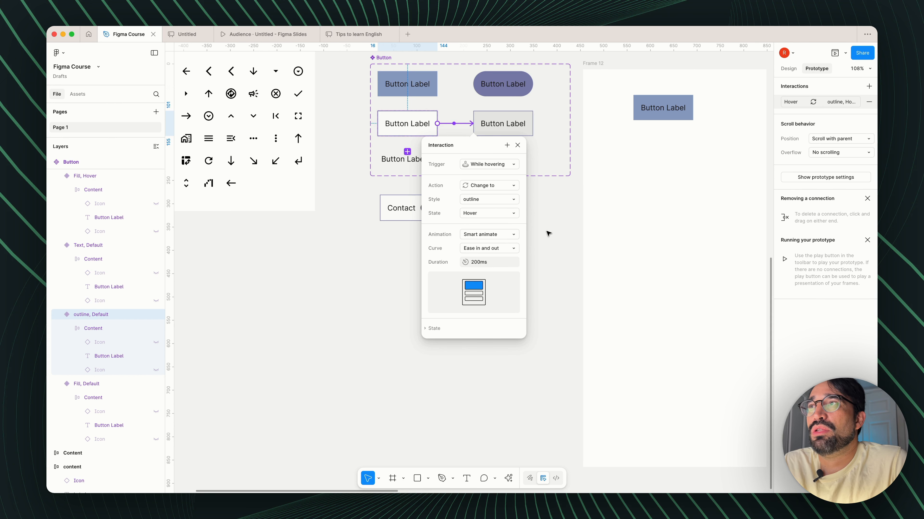
Step: Paste the hover interaction onto the Text, Default variant and redirect its connection to Text, Hover
left_click(394, 166)
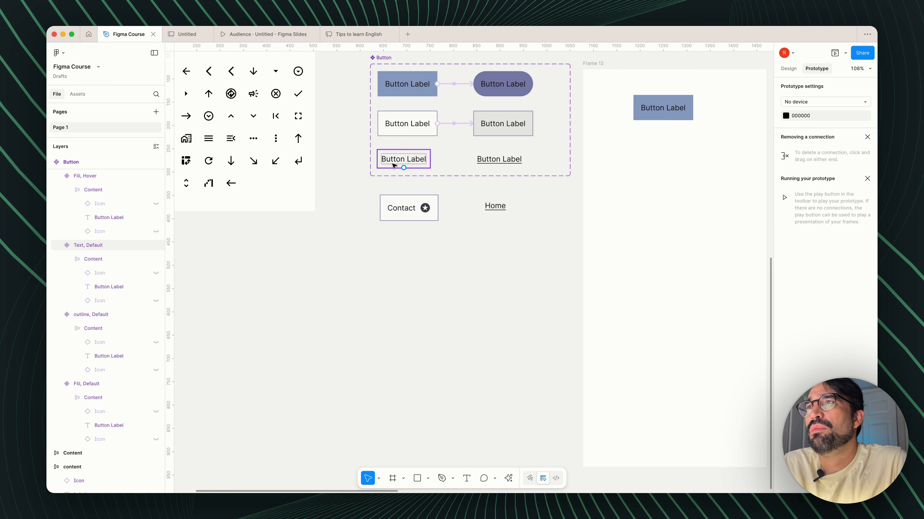
left_click(393, 165)
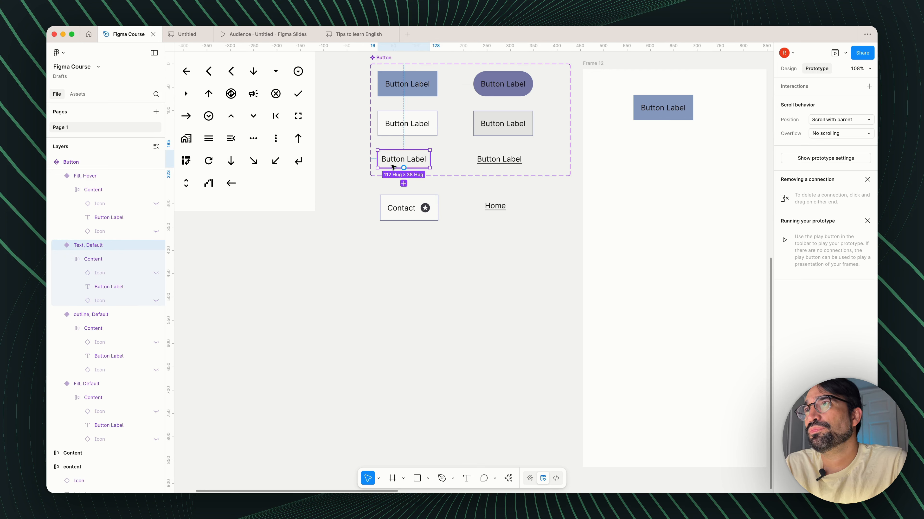
left_click_drag(404, 167, 506, 106)
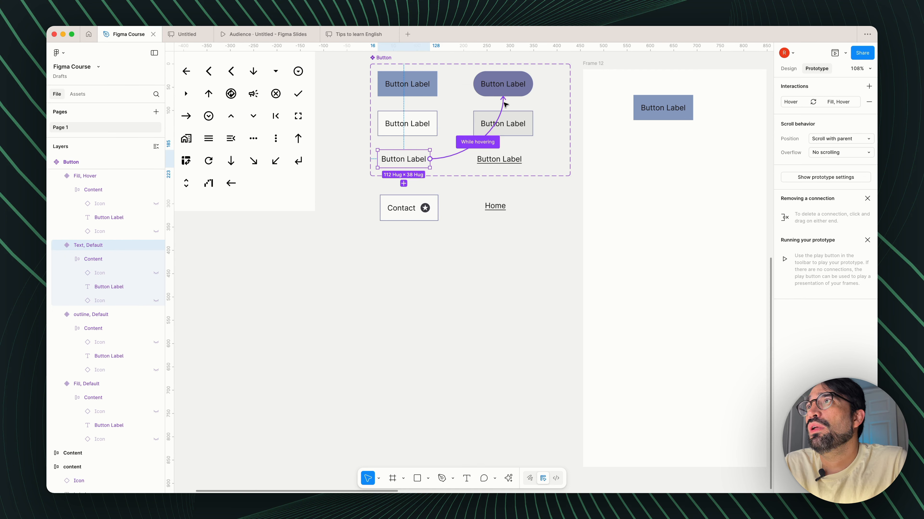
left_click_drag(511, 168, 509, 169)
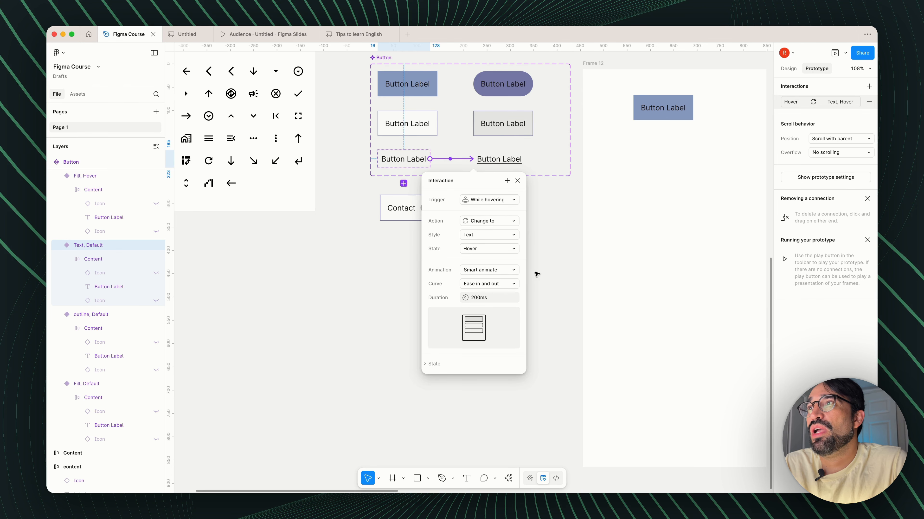
key("Escape")
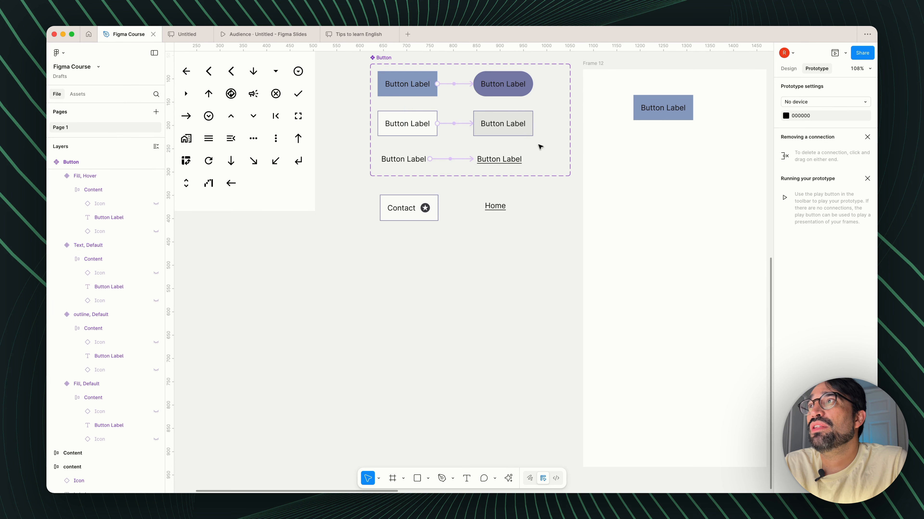
Step: Duplicate the button in Frame 12 twice below the original with 75 spacing, and open a preview of the frame
left_click(668, 105)
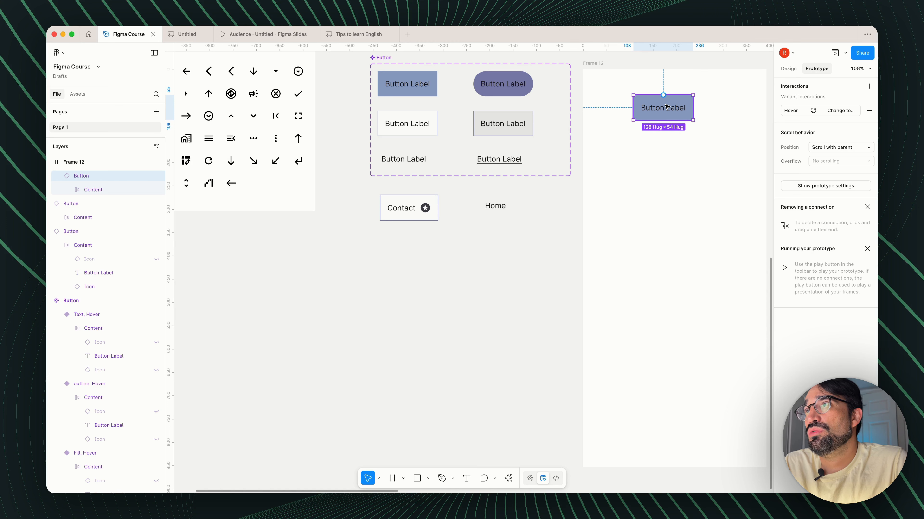
left_click_drag(667, 106, 668, 231)
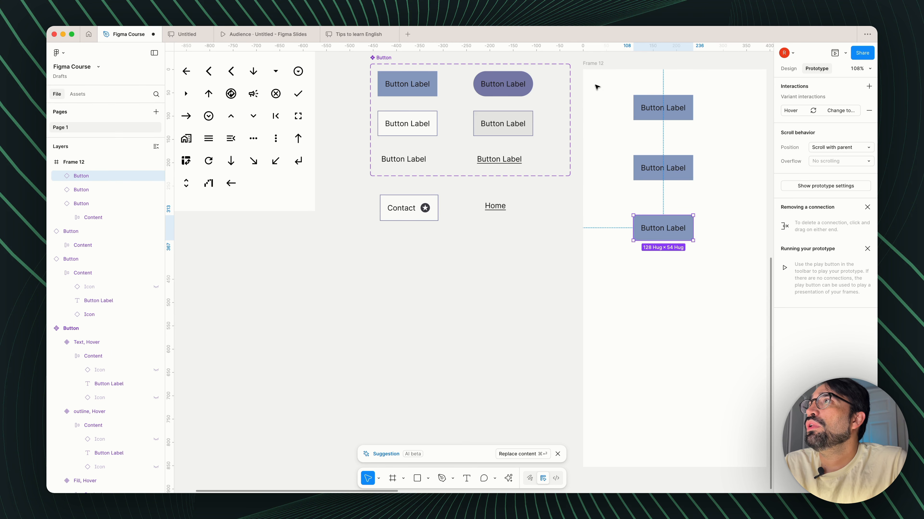
scroll(596, 86, "up", 1)
left_click(598, 75)
left_click(836, 53)
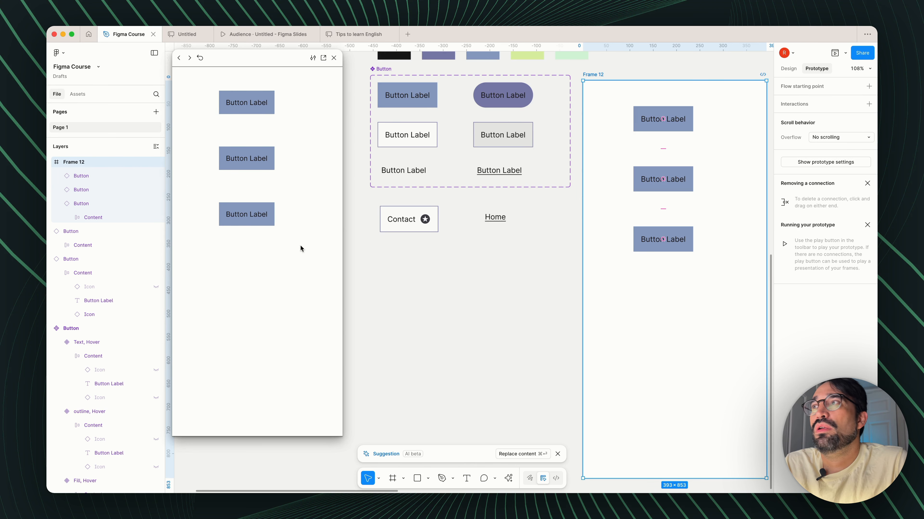
Step: Change the third button in Frame 12 to the Text style and the second to outline, and test their hovers in the preview
left_click(787, 69)
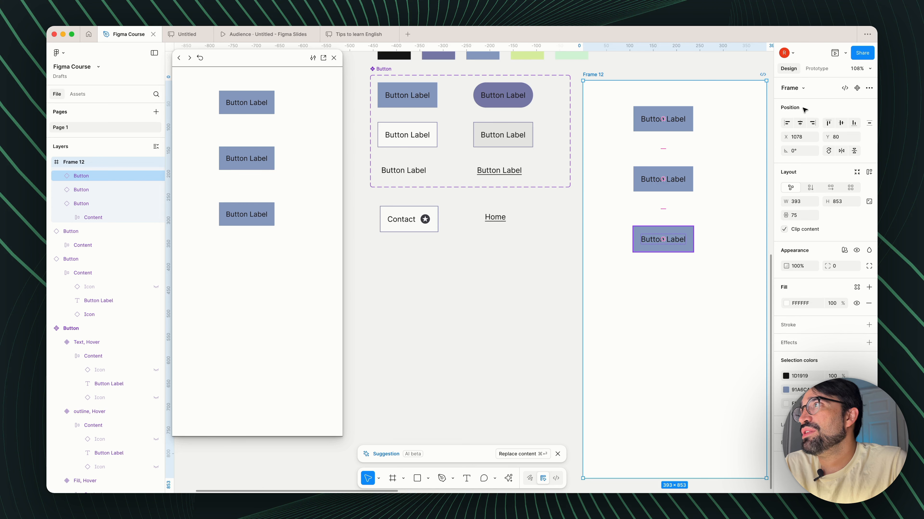
left_click(834, 113)
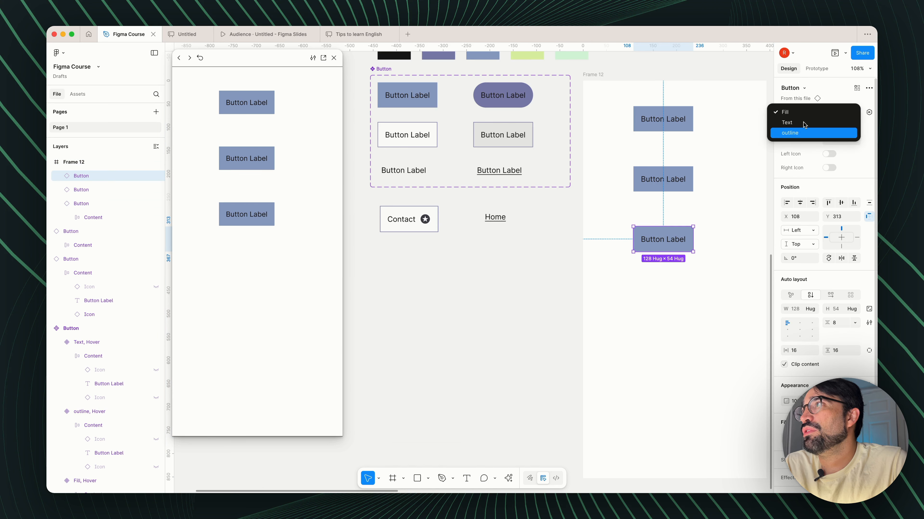
left_click(803, 122)
left_click(678, 180)
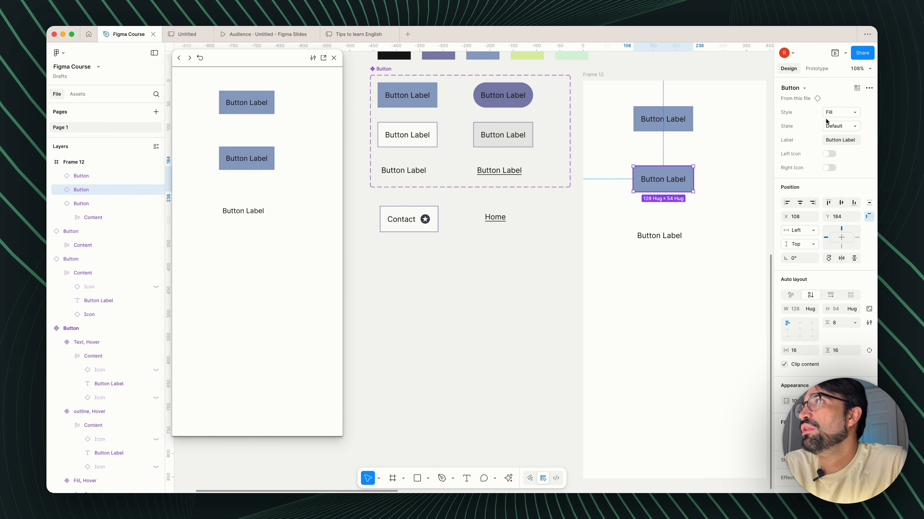
left_click(829, 113)
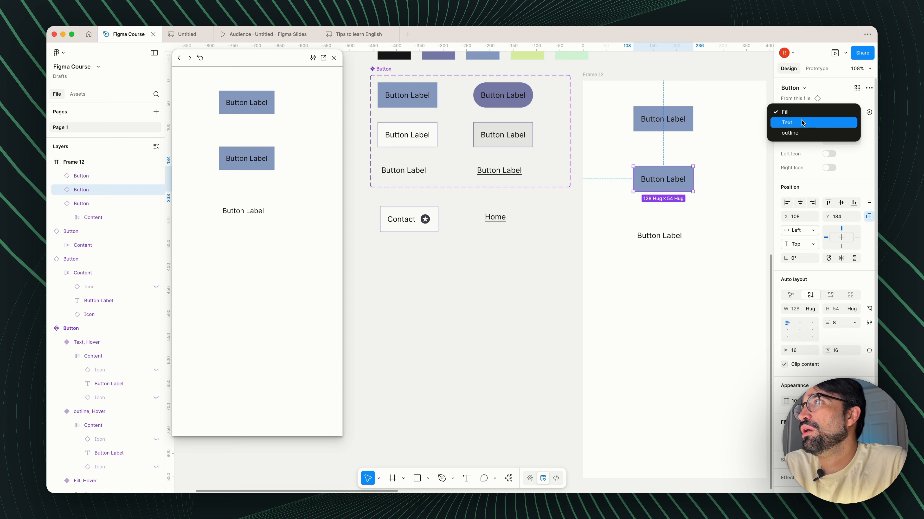
left_click(798, 135)
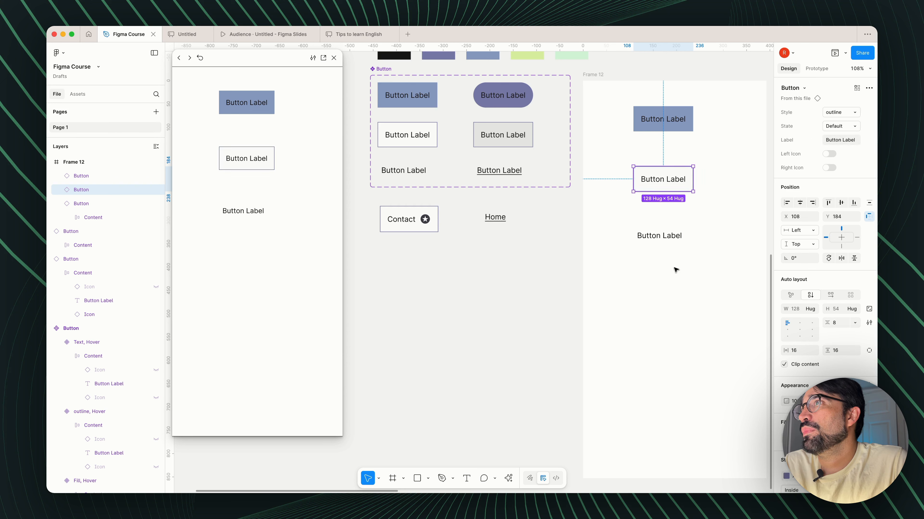
left_click(486, 279)
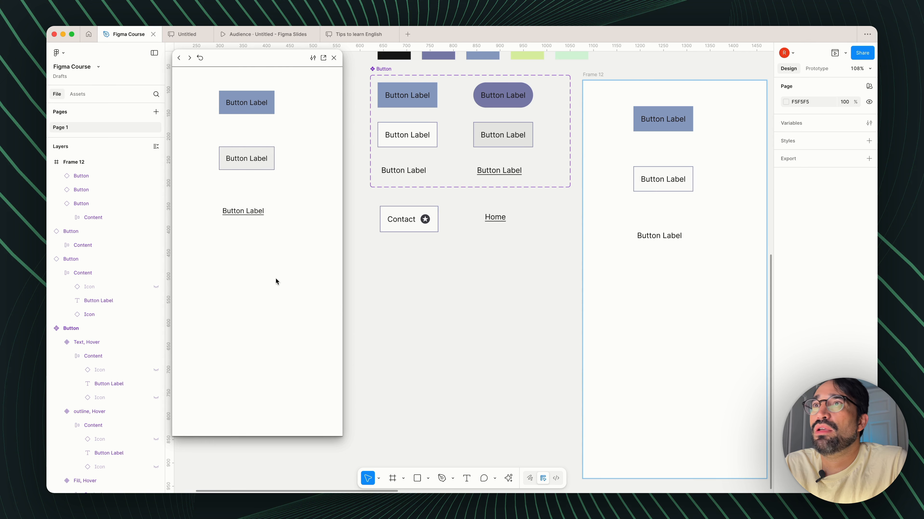
Step: Turn on the left icon for the outline button and the right icon for the Fill and Text buttons in Frame 12
left_click(683, 190)
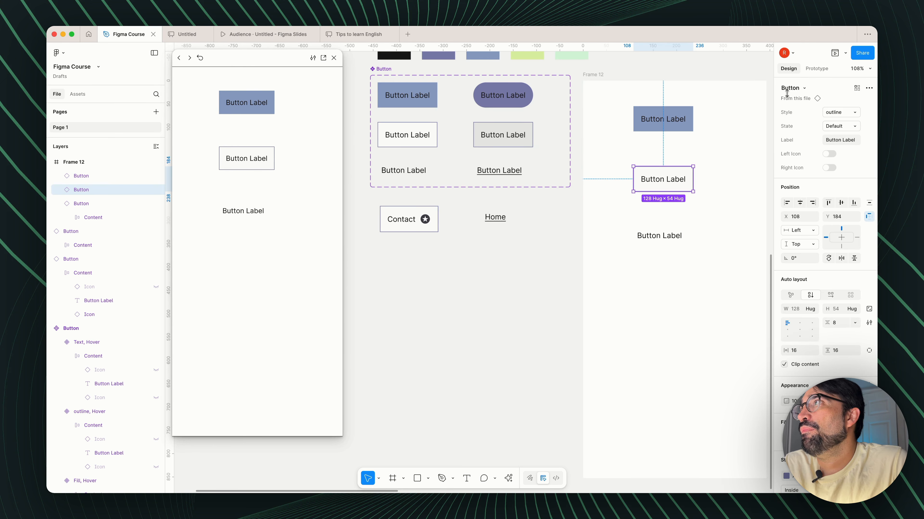
left_click(829, 153)
left_click(683, 126)
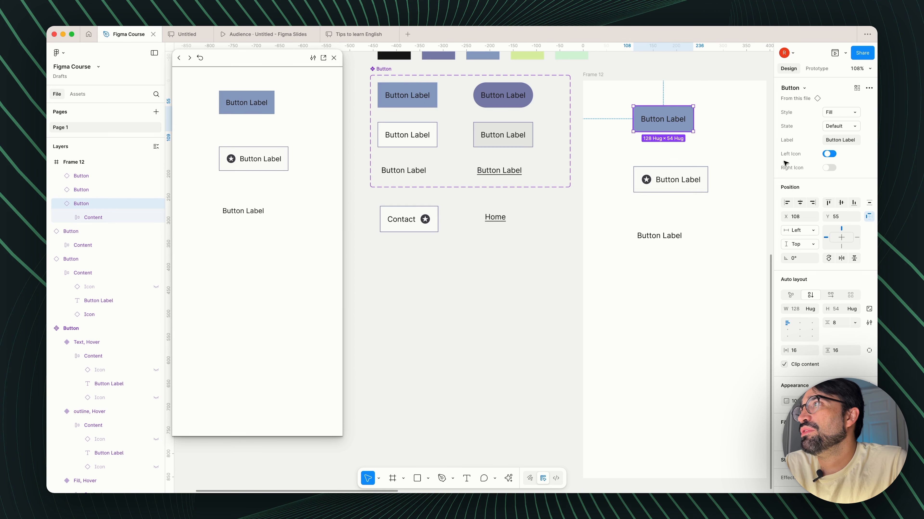
left_click(829, 167)
left_click(659, 235)
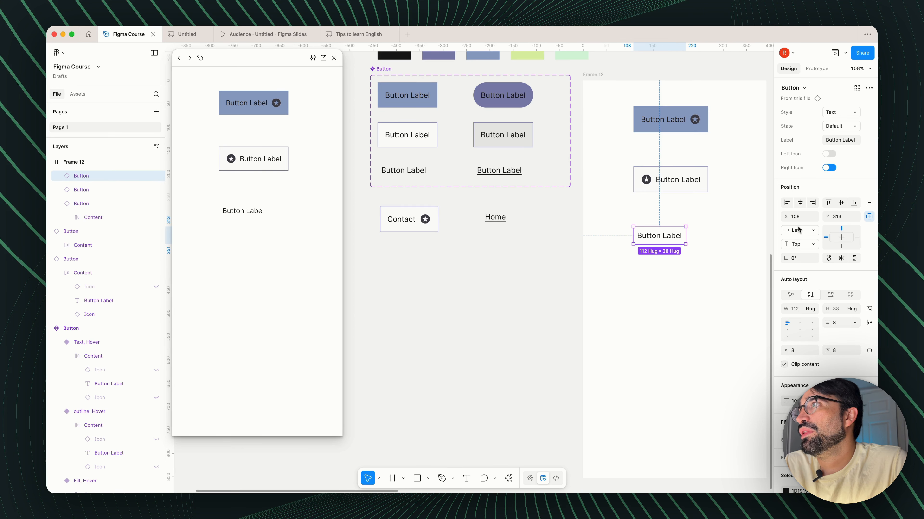
left_click(829, 167)
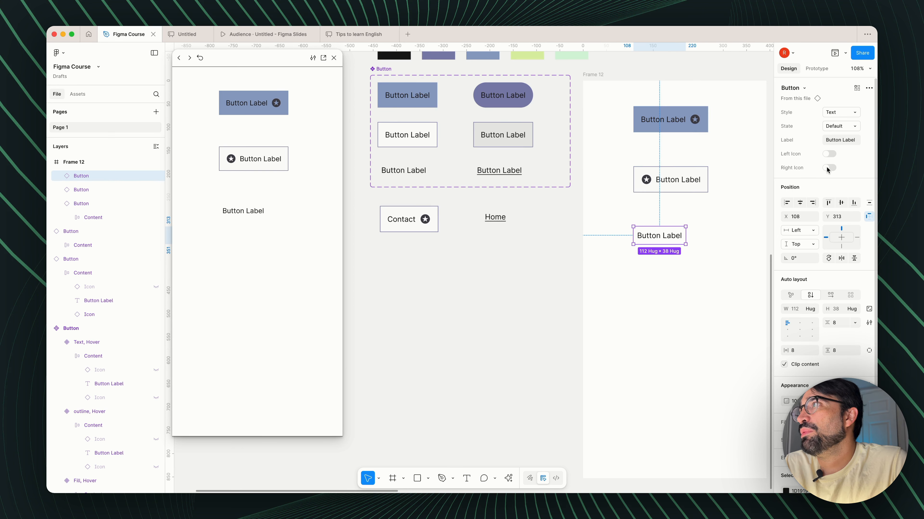
left_click(539, 307)
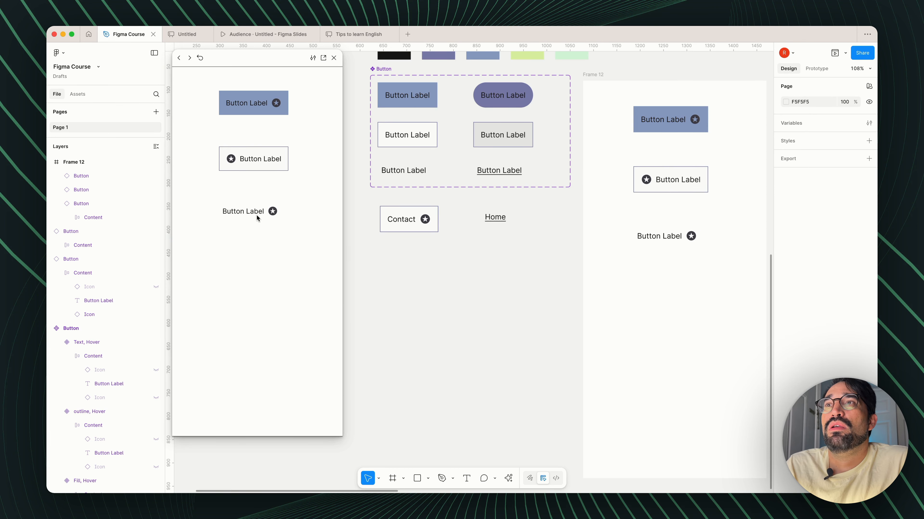
left_click(256, 260)
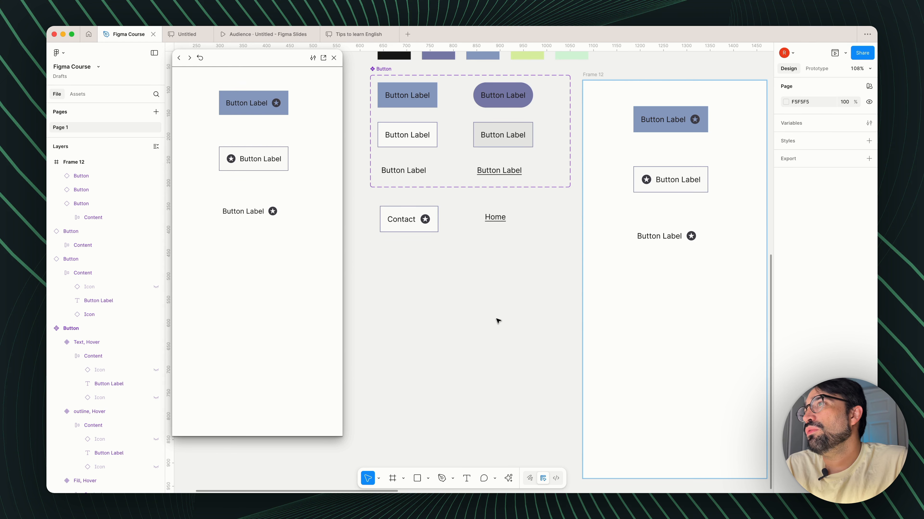
scroll(497, 320, "down", 3)
scroll(497, 320, "up", 5)
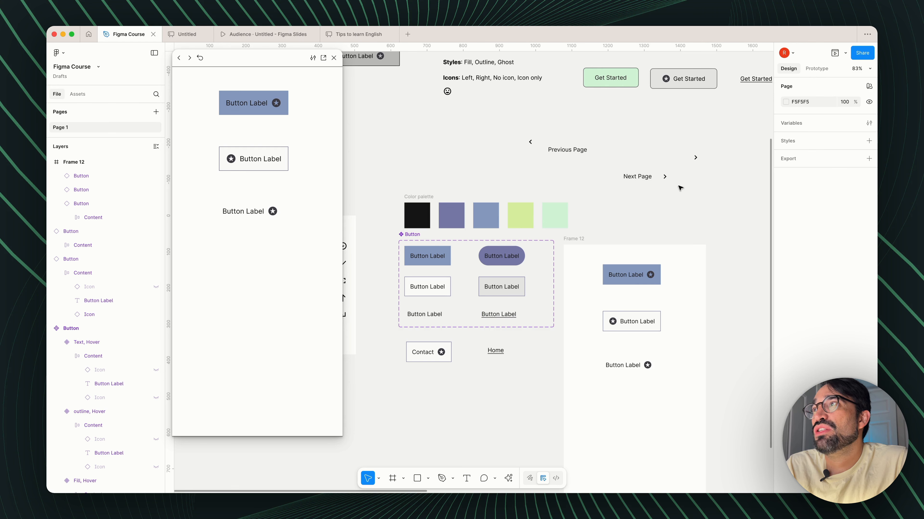
left_click(664, 178)
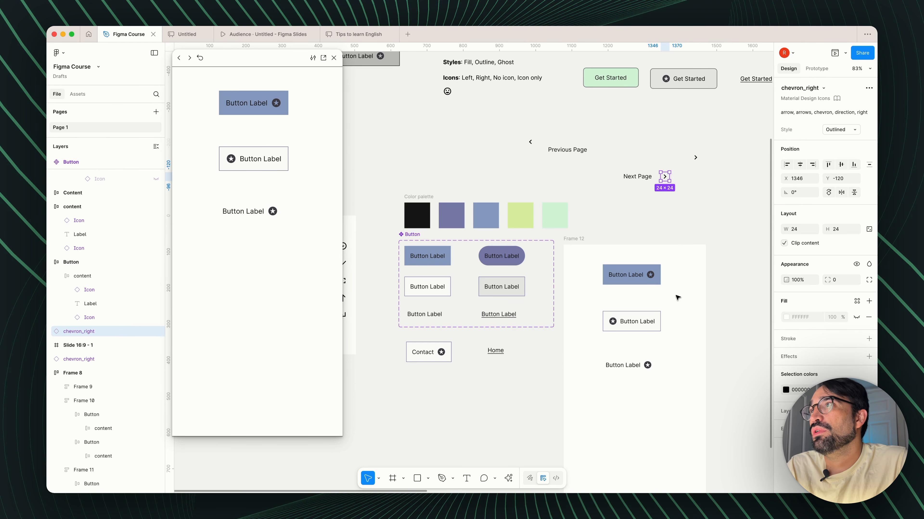
scroll(667, 273, "up", 5)
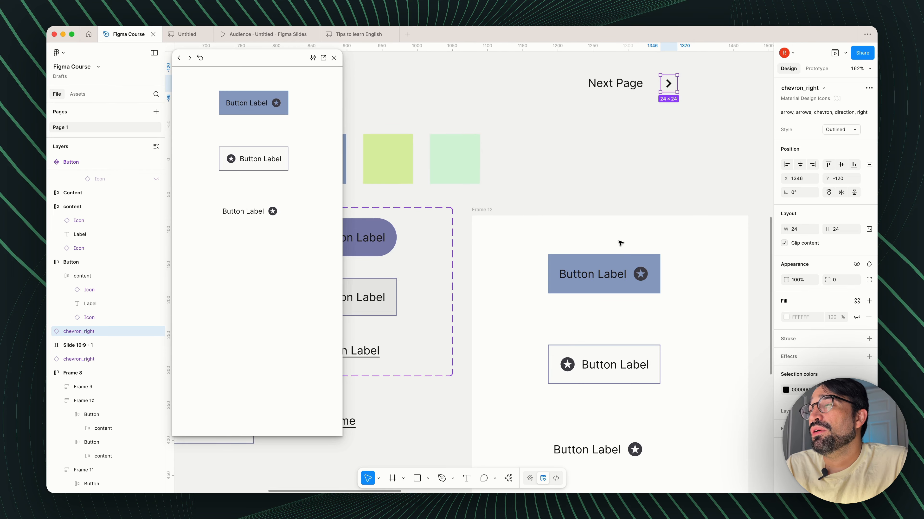
scroll(637, 291, "left", 5)
scroll(637, 293, "left", 3)
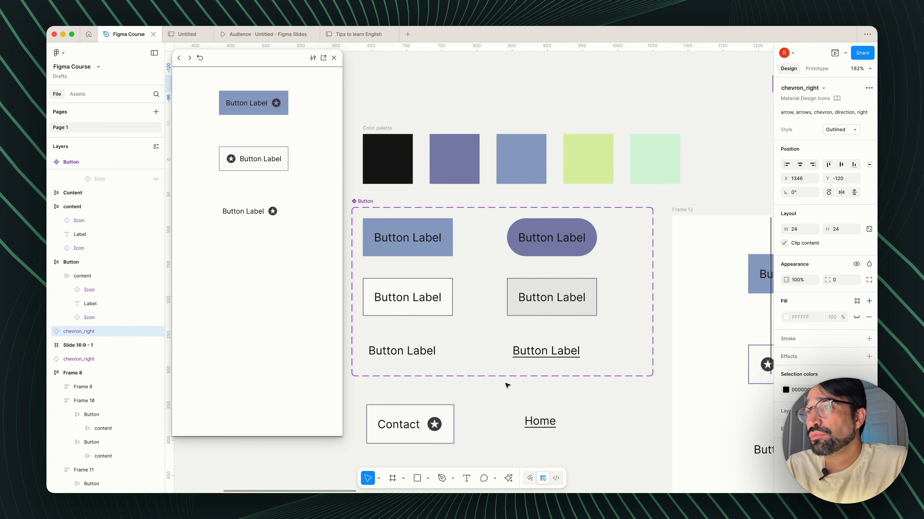
Step: Set the default value of the Button component set's Right Icon property to True
left_click(483, 396)
left_click(370, 203)
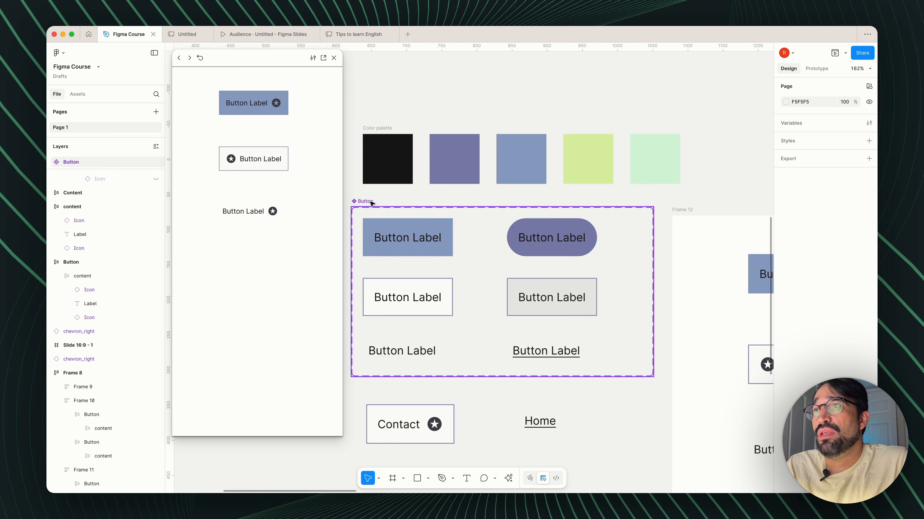
left_click(361, 279)
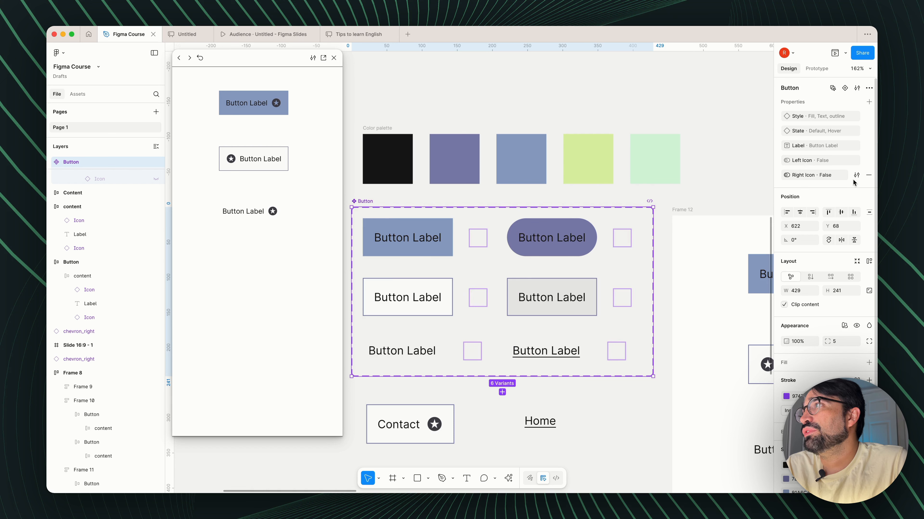
left_click(856, 176)
left_click(715, 210)
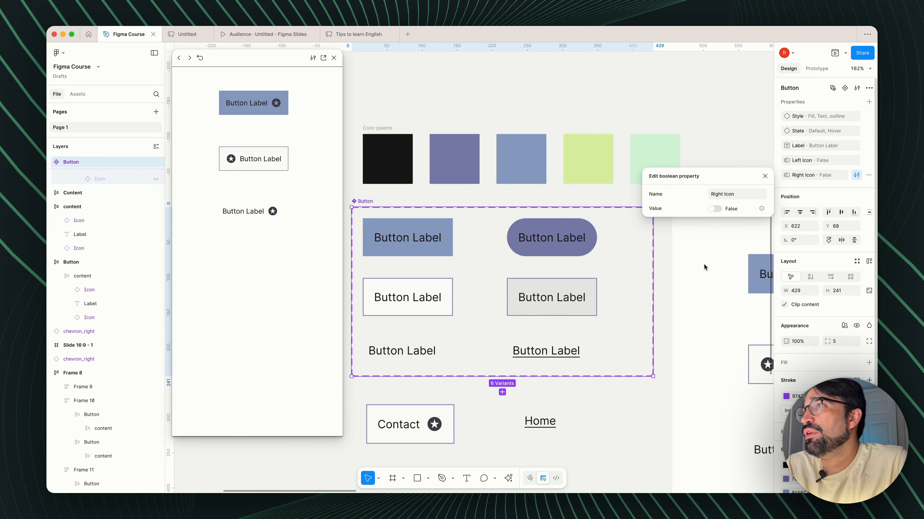
key("Escape")
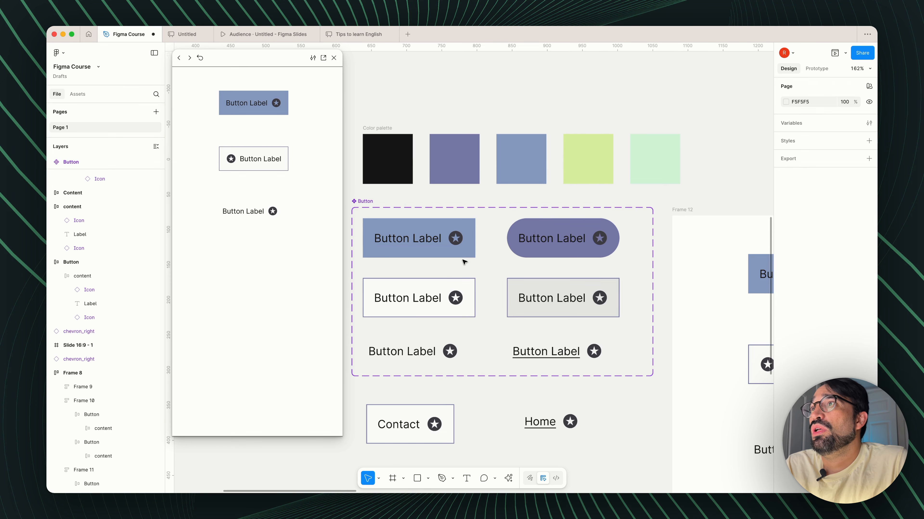
Step: Close the preview and select the right star icon inside the Fill, Default variant
double_click(459, 243)
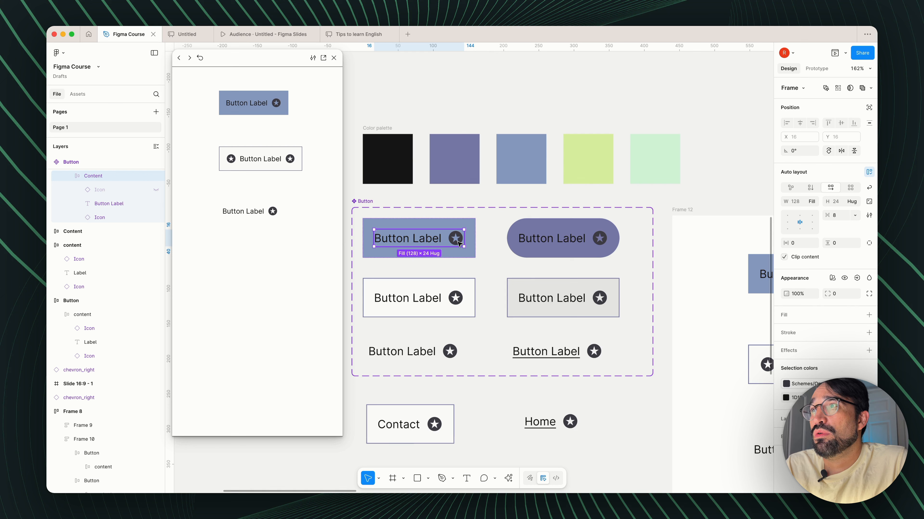
left_click(457, 242)
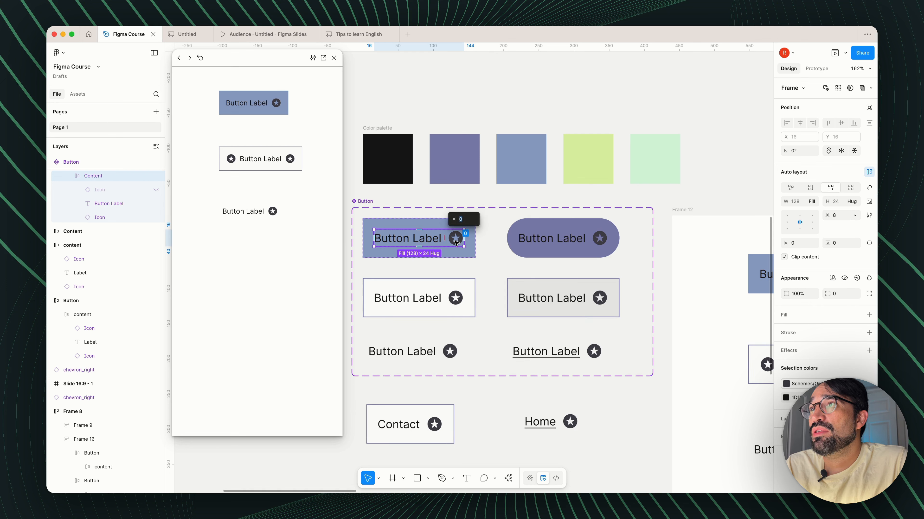
key("Escape")
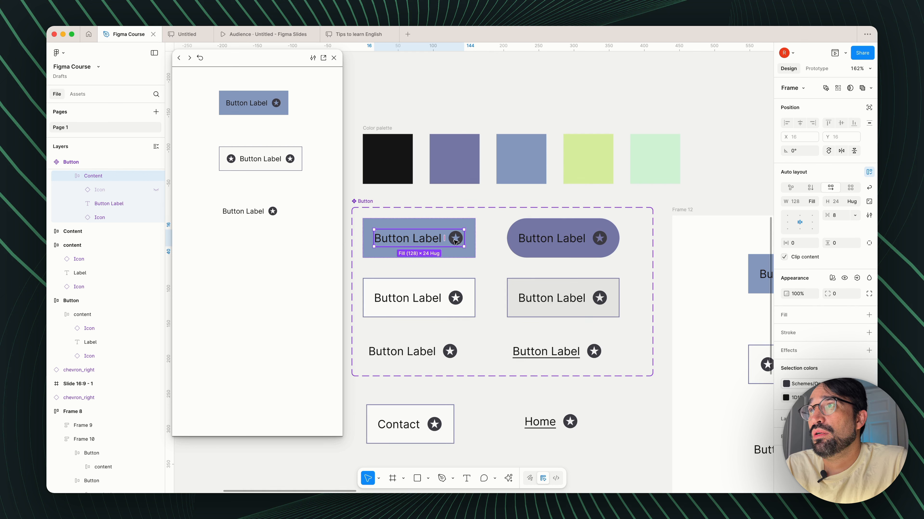
left_click(333, 58)
left_click(447, 243)
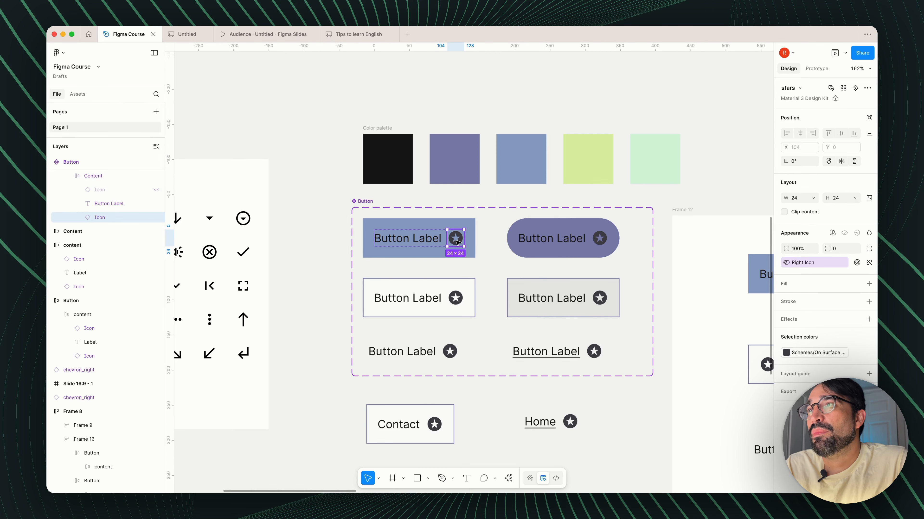
right_click(456, 242)
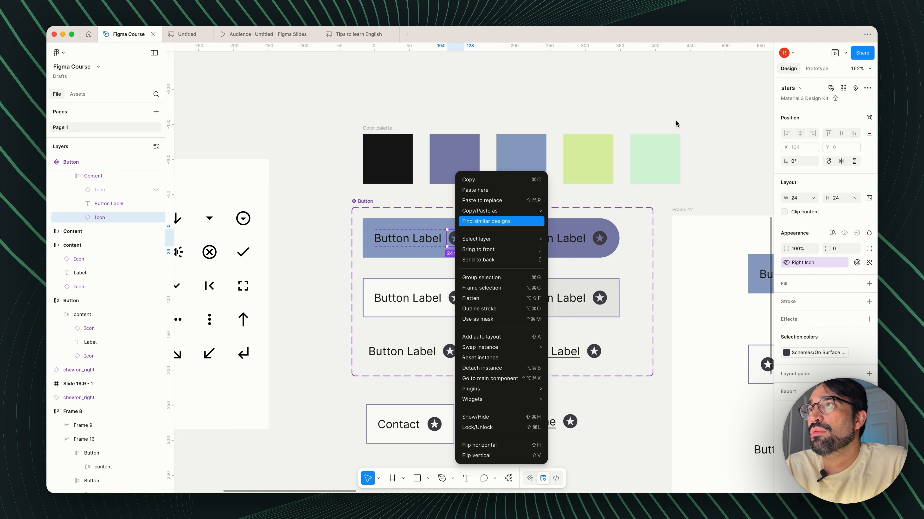
mouse_move(483, 211)
left_click(703, 154)
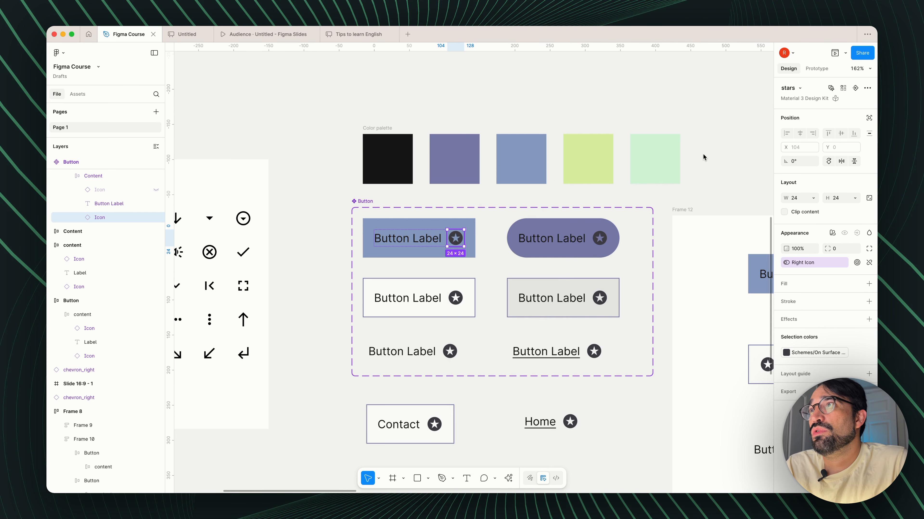
Step: Copy the chevron_right icon beside the Next Page text
scroll(702, 154, "right", 10)
scroll(682, 164, "right", 1)
left_click(613, 83)
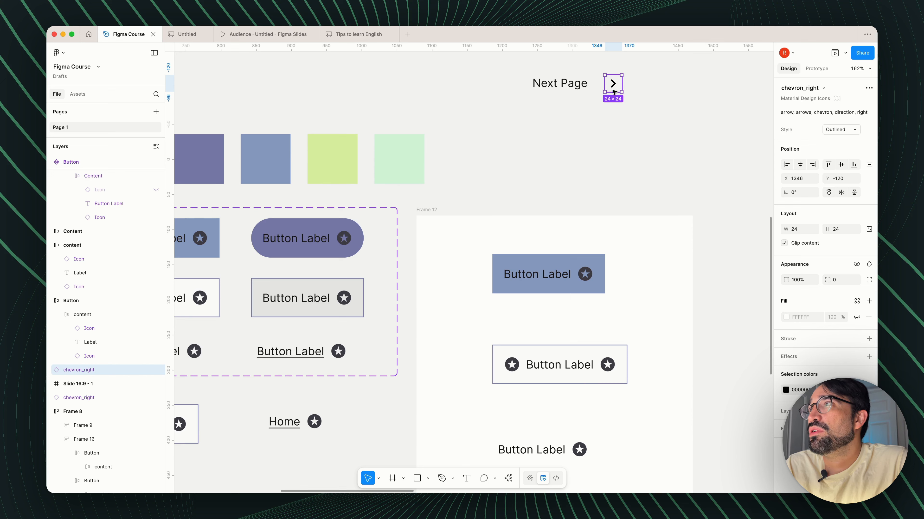
right_click(614, 91)
mouse_move(625, 131)
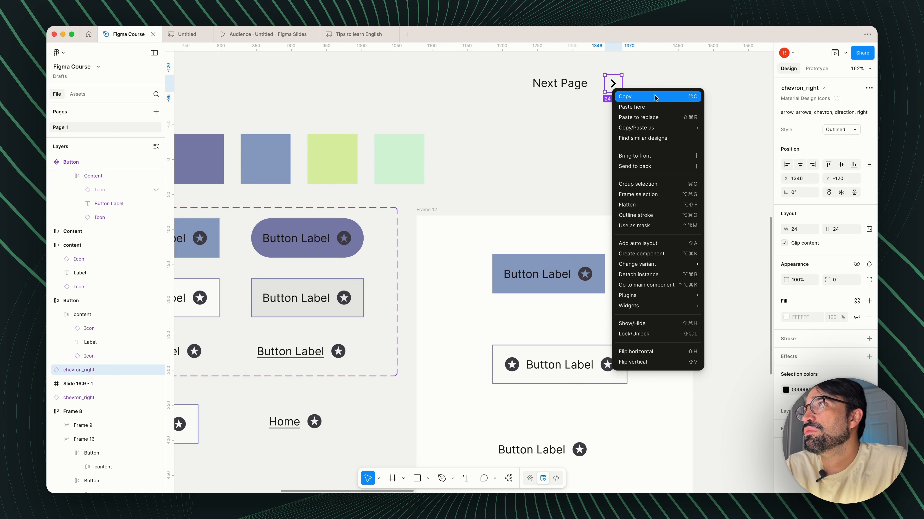
left_click(643, 98)
Step: Replace the right star icon in the Fill, Default variant with the copied chevron_right icon
scroll(480, 160, "left", 5)
scroll(437, 182, "right", 1)
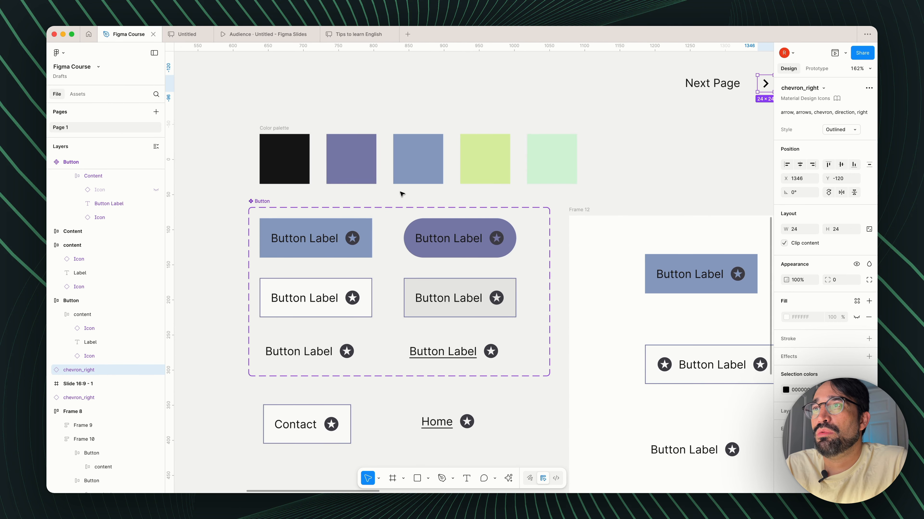
left_click(353, 240)
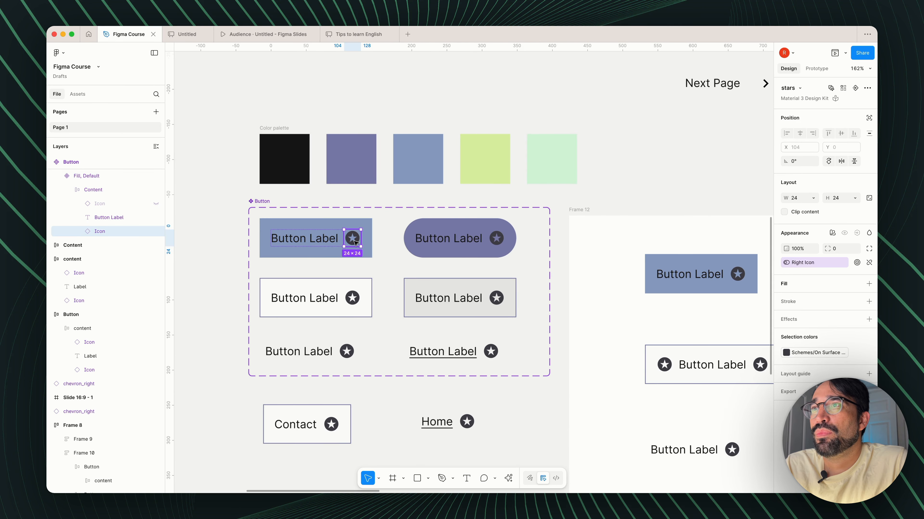
left_click(333, 240)
left_click(349, 239)
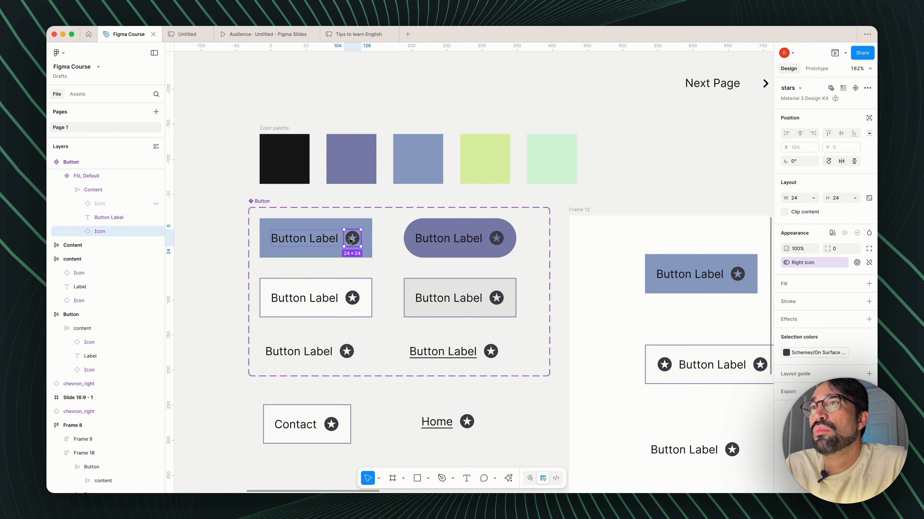
right_click(350, 240)
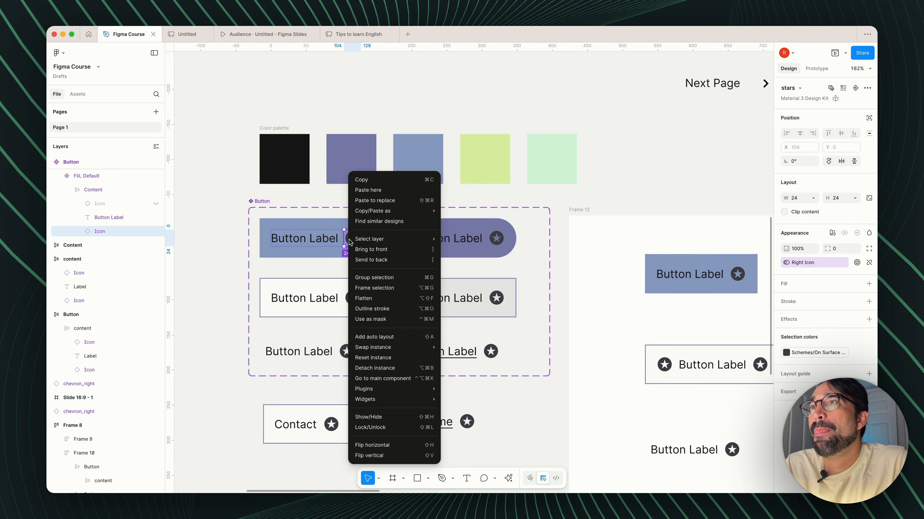
left_click(385, 204)
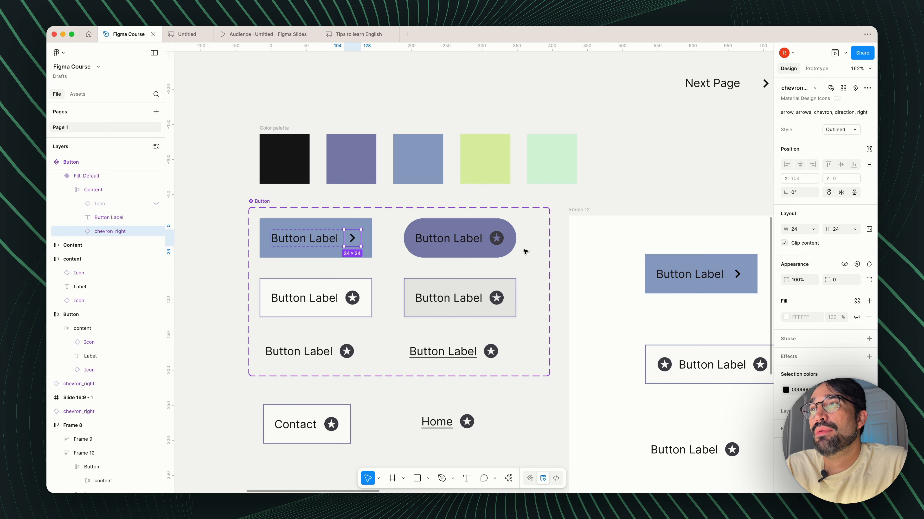
Step: Replace the right star icon in the Fill, Hover variant with the copied chevron_right icon
double_click(501, 242)
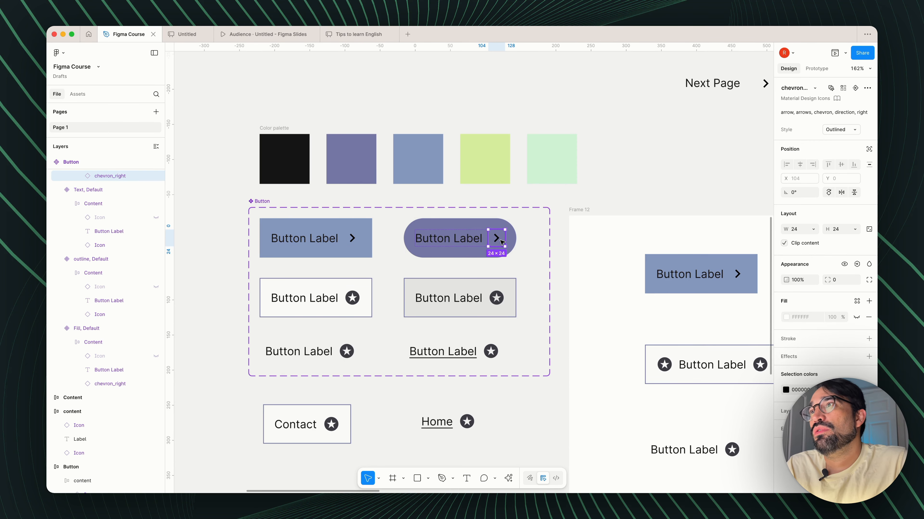
right_click(500, 243)
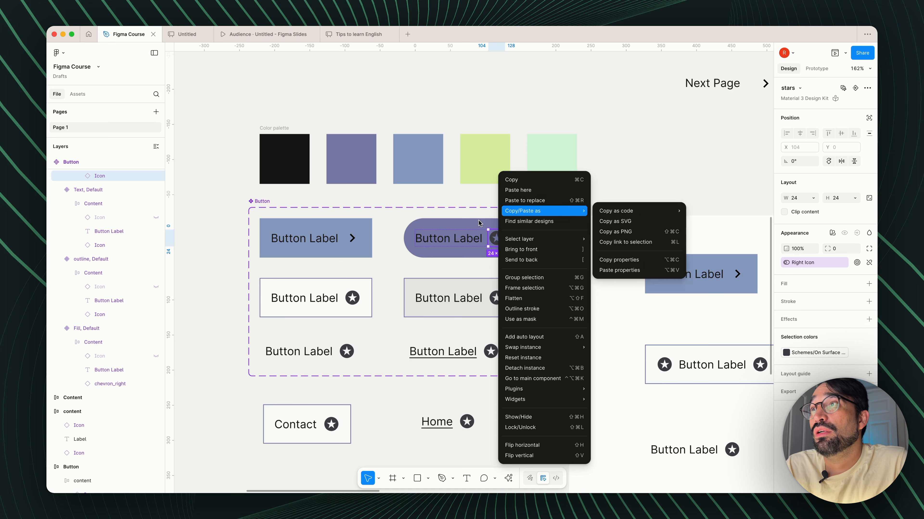
left_click(468, 234)
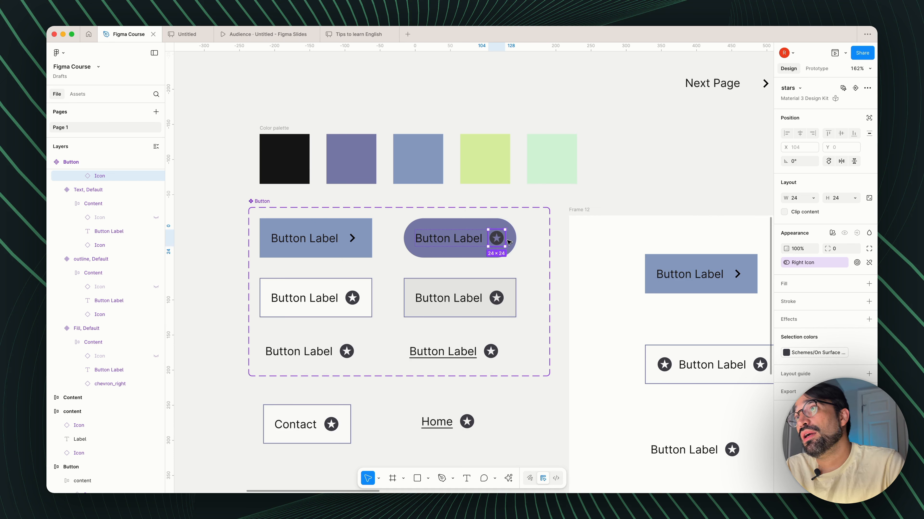
key("super+shift+r")
left_click(582, 200)
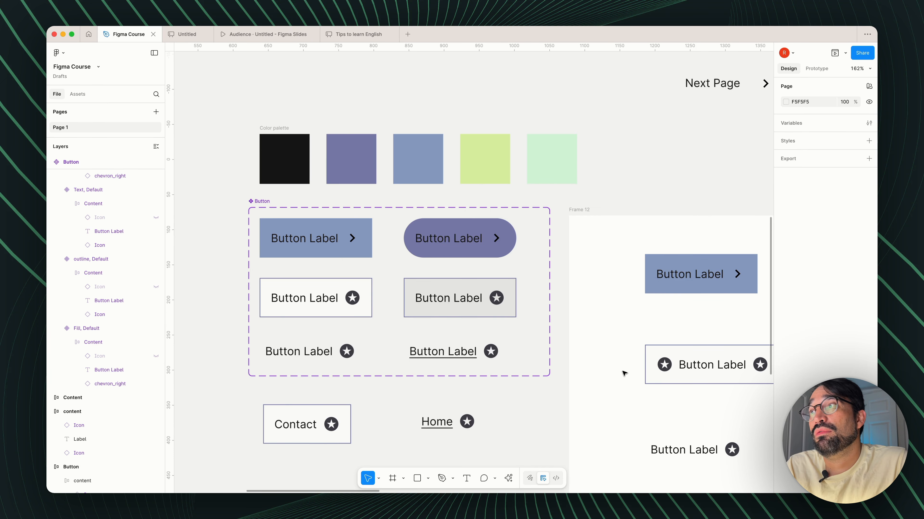
Step: Preview Frame 12 to check the Fill button's hover animation with its new icon, and close the preview
scroll(623, 369, "right", 5)
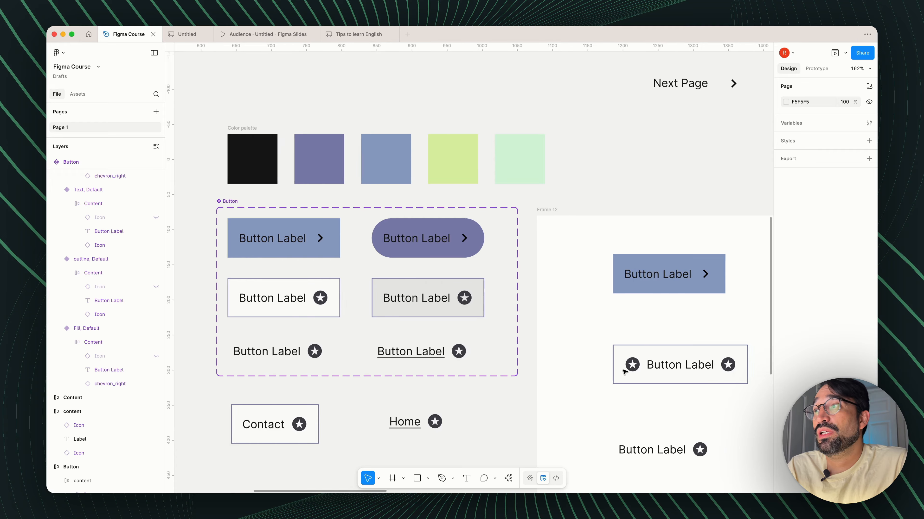
left_click(423, 214)
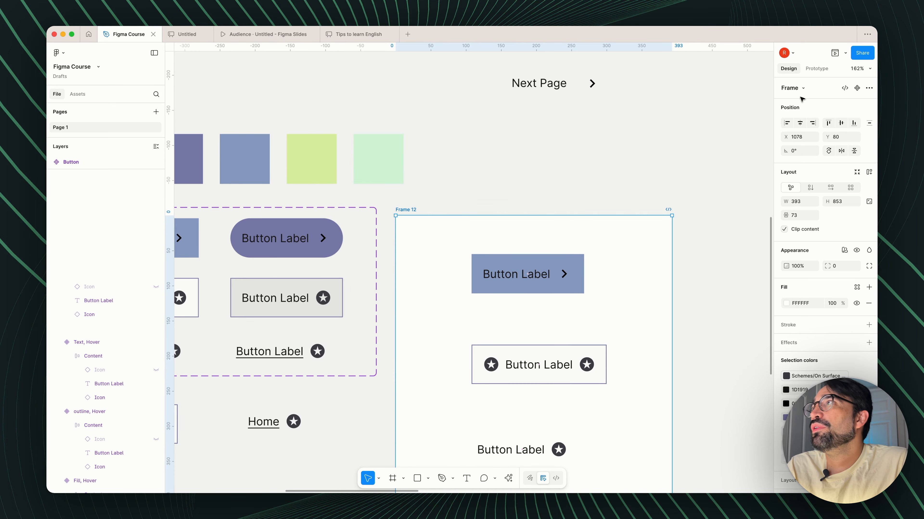
left_click(835, 53)
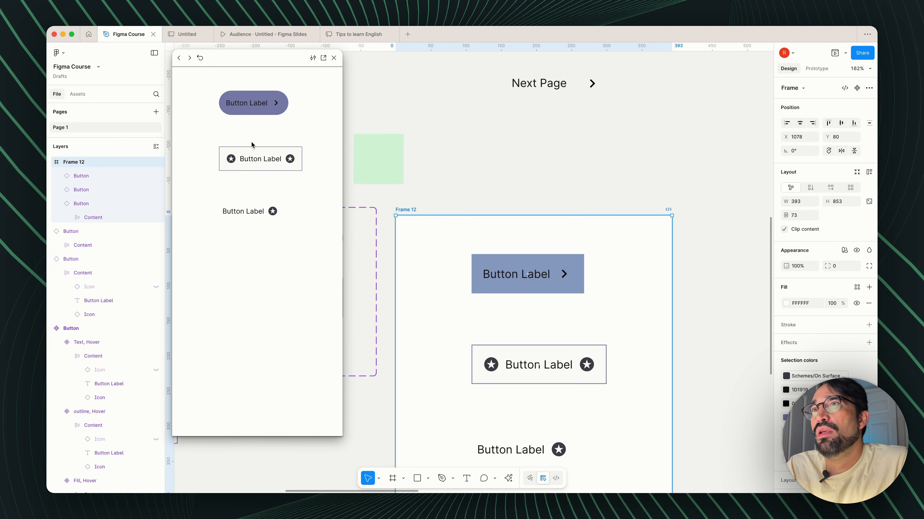
left_click(334, 57)
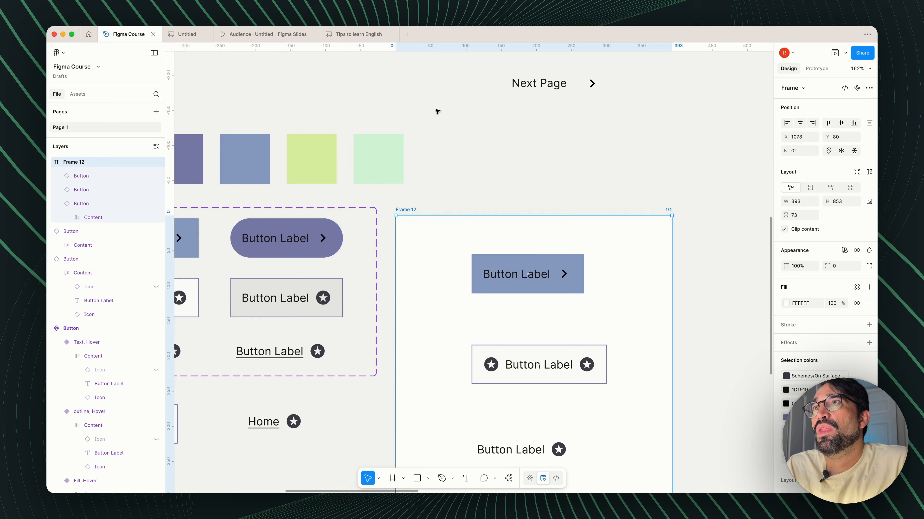
left_click(467, 124)
Step: Replace the right star icons in the outline and text variants, both Default and Hover, with the copied chevron_right icon
scroll(467, 124, "left", 5)
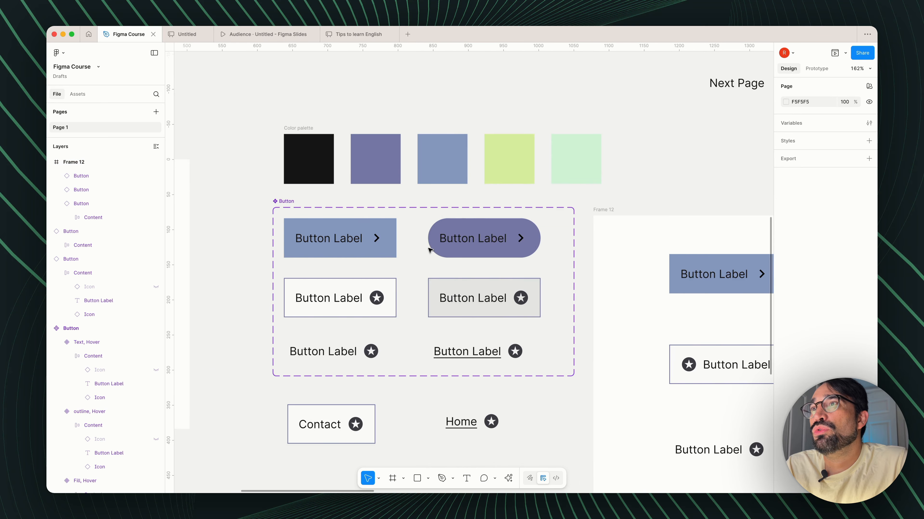
left_click(378, 298, "super")
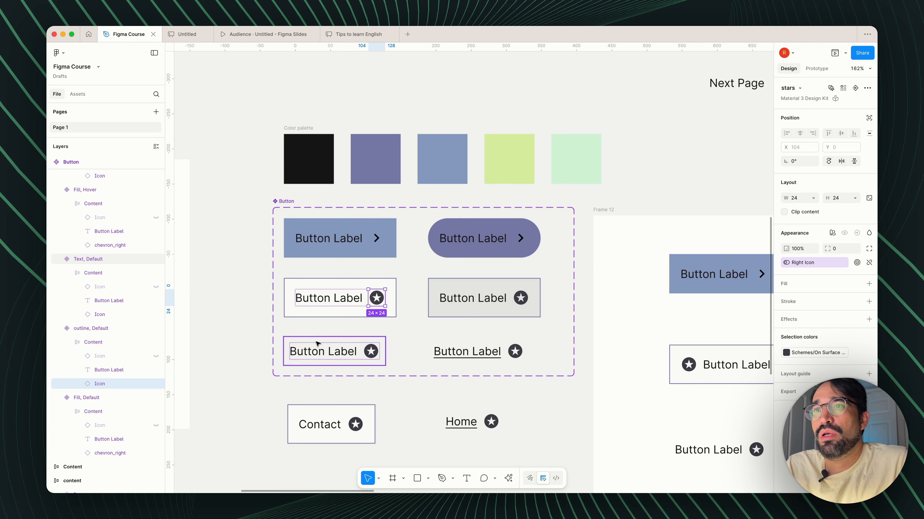
left_click(518, 300, "shift")
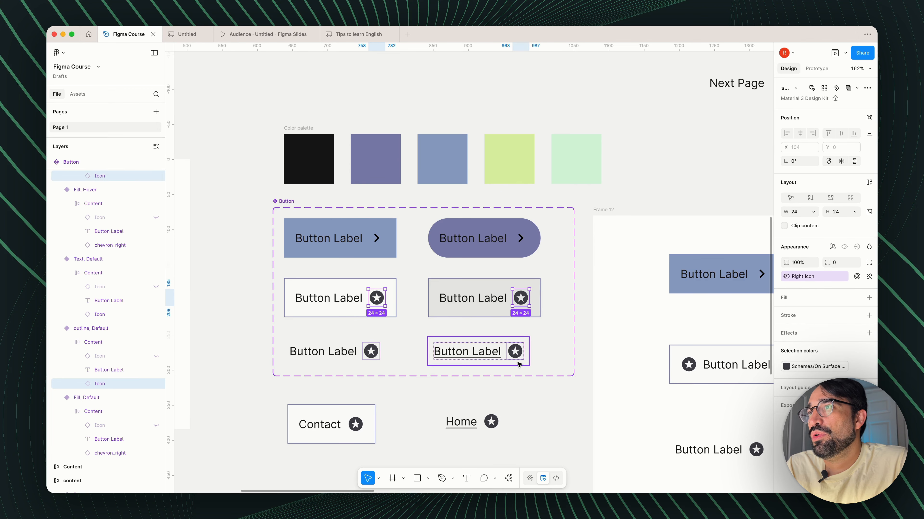
left_click(515, 351, "shift")
left_click(369, 356, "shift")
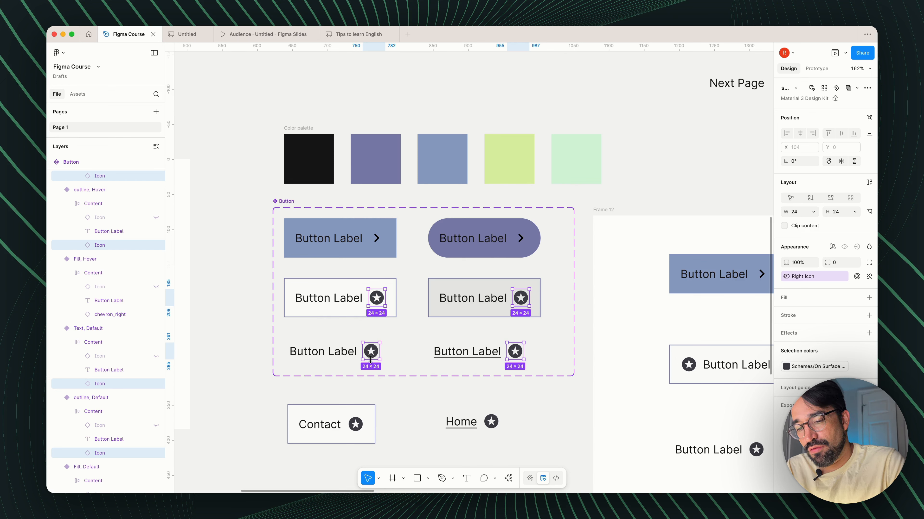
key("super+shift+r")
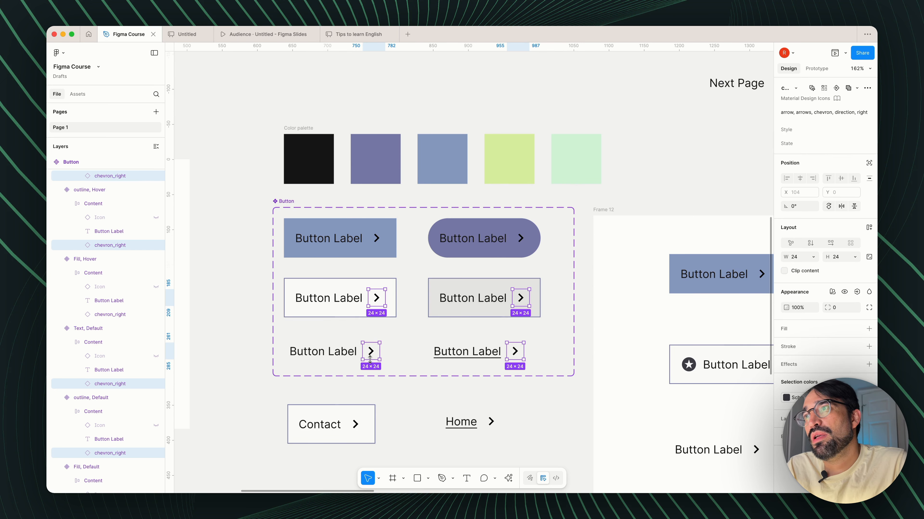
left_click(529, 393)
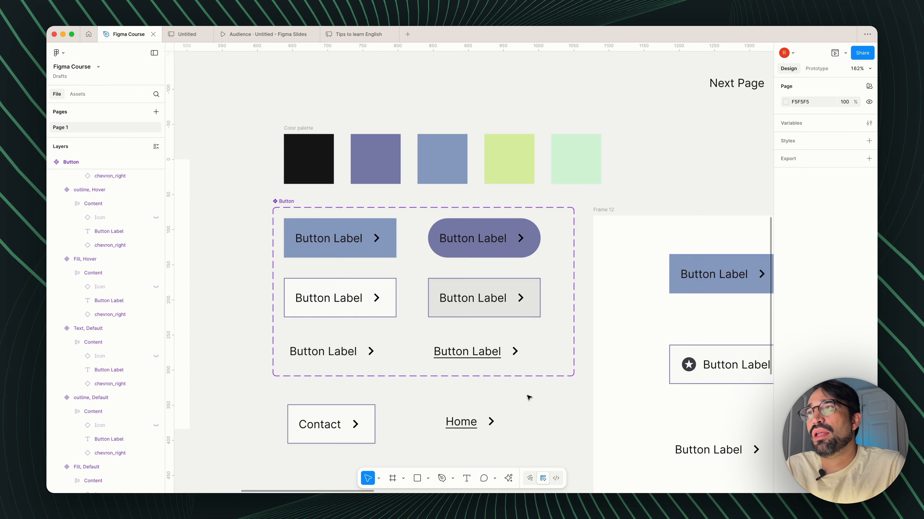
Step: Examine the icon collection in the Navigation frame and select all of its icons to review them
scroll(529, 396, "down", 3)
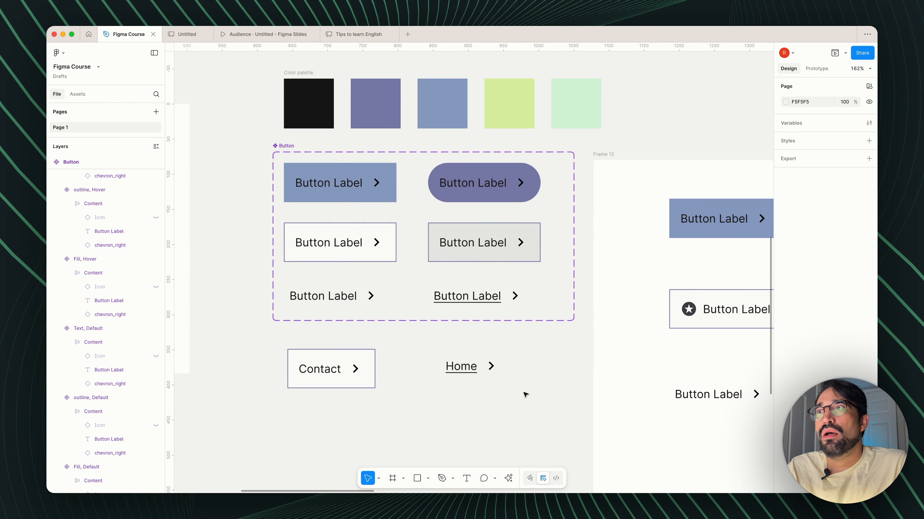
scroll(447, 393, "down", 1)
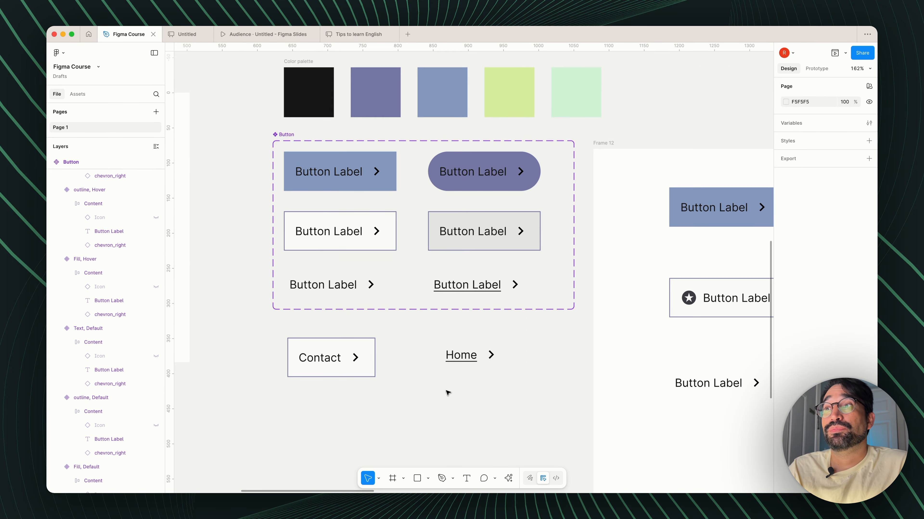
scroll(447, 393, "down", 1)
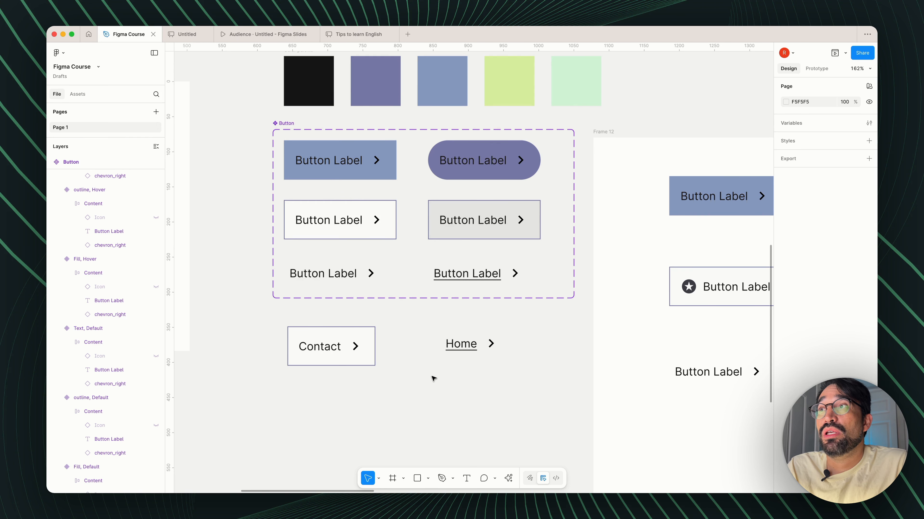
scroll(433, 378, "down", 2)
scroll(432, 378, "down", 3)
scroll(431, 372, "left", 10)
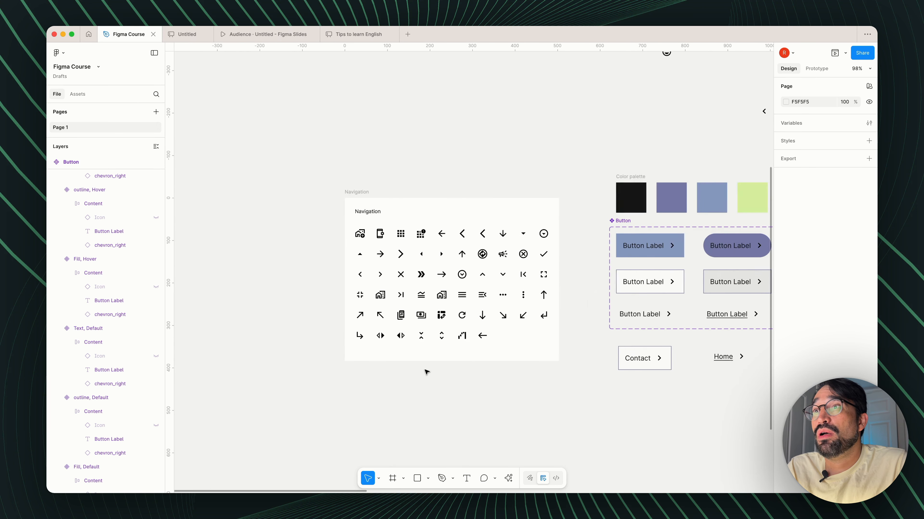
left_click_drag(453, 290, 632, 342)
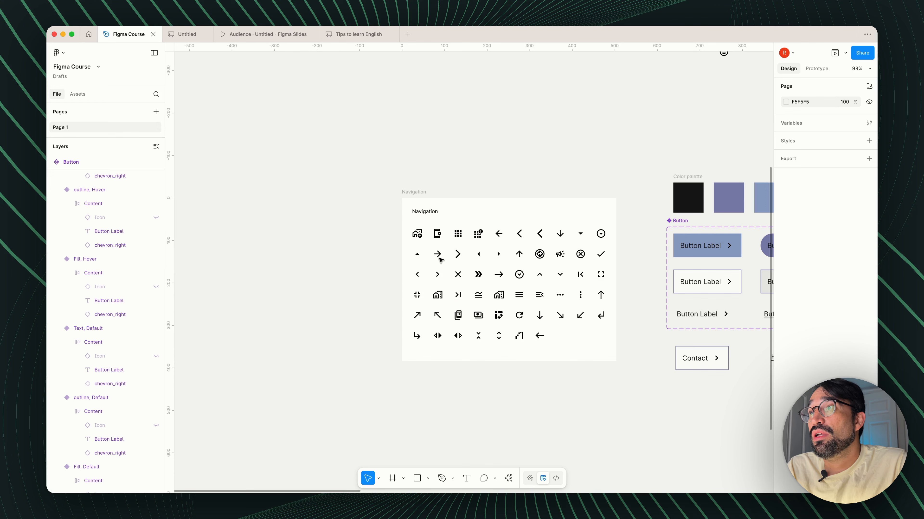
left_click_drag(418, 225, 412, 223)
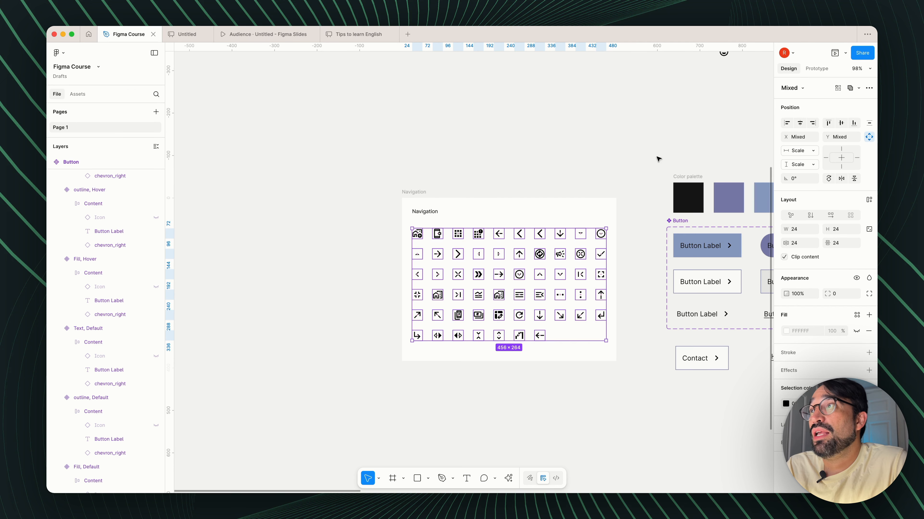
scroll(651, 315, "right", 5)
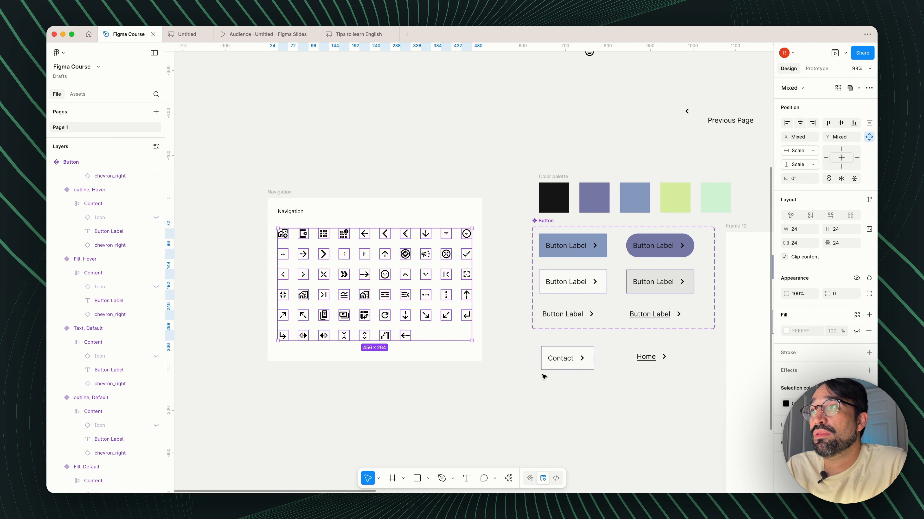
left_click(541, 351)
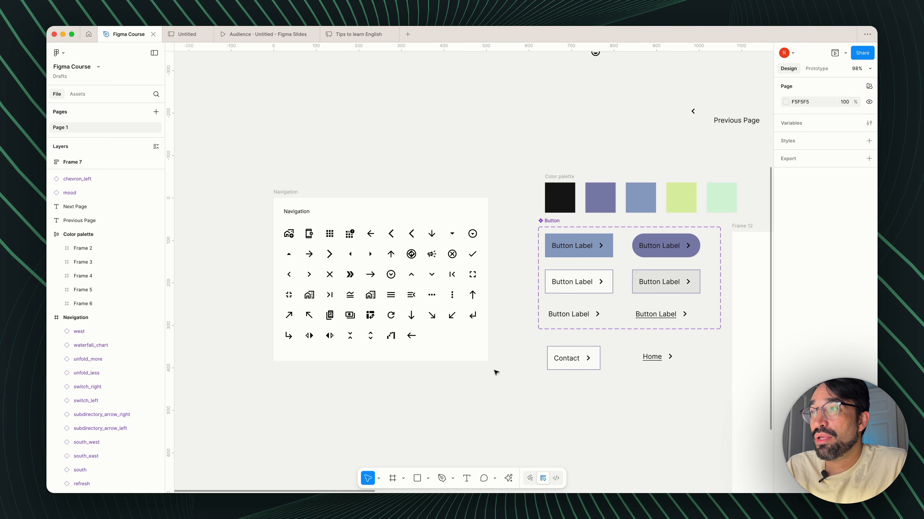
Step: Check the created-in-this-file and recently used swap options for the chevron in Frame 12's Fill button, and close the instance swap list
scroll(469, 380, "right", 5)
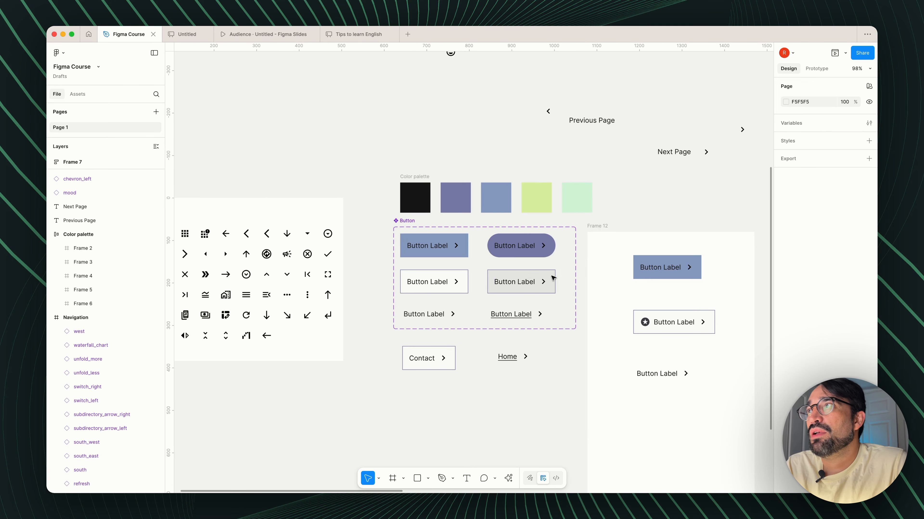
scroll(598, 254, "right", 4)
scroll(426, 263, "up", 5, "ctrl")
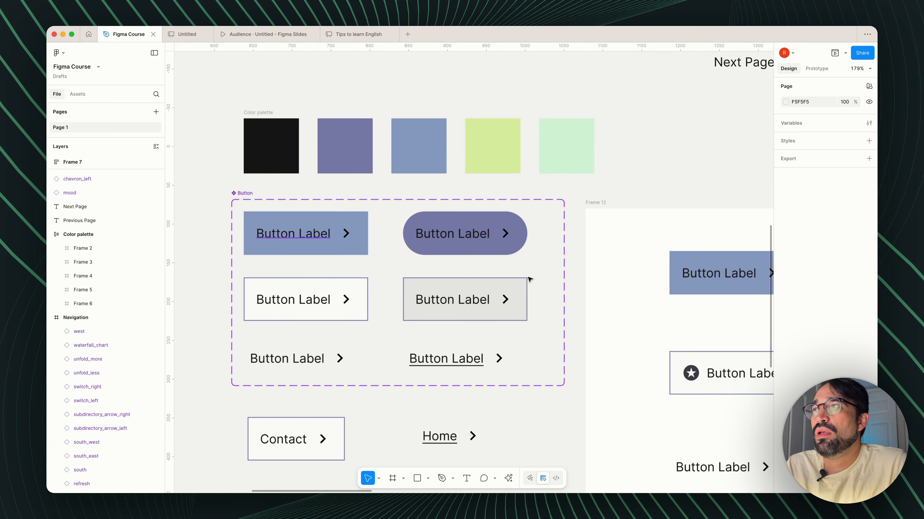
scroll(536, 286, "right", 4)
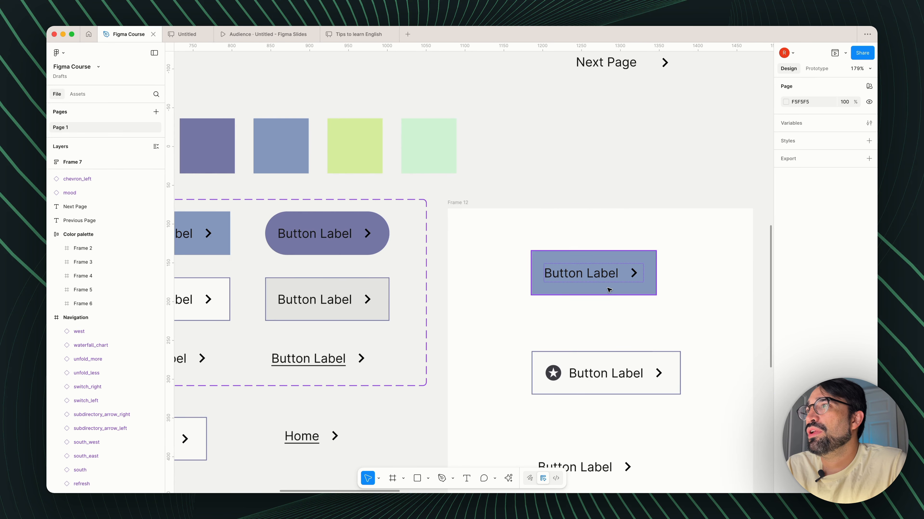
double_click(636, 273)
double_click(637, 273)
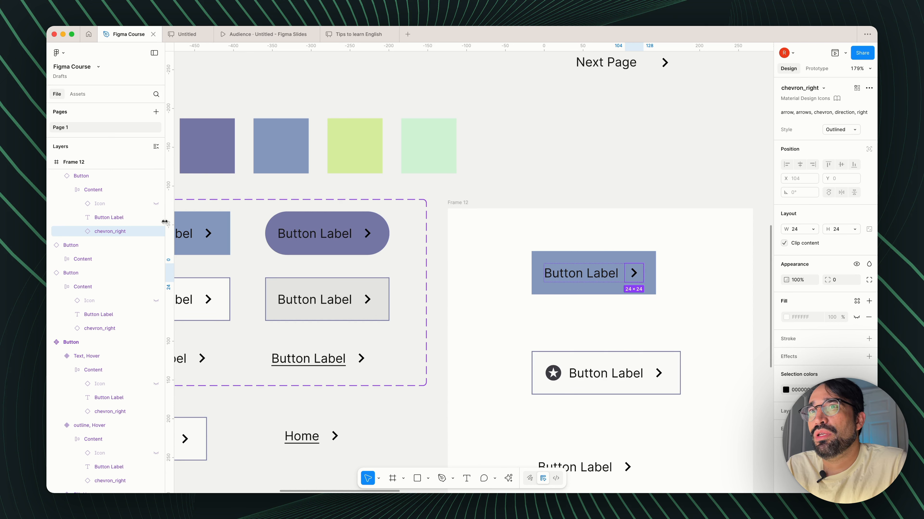
left_click(824, 89)
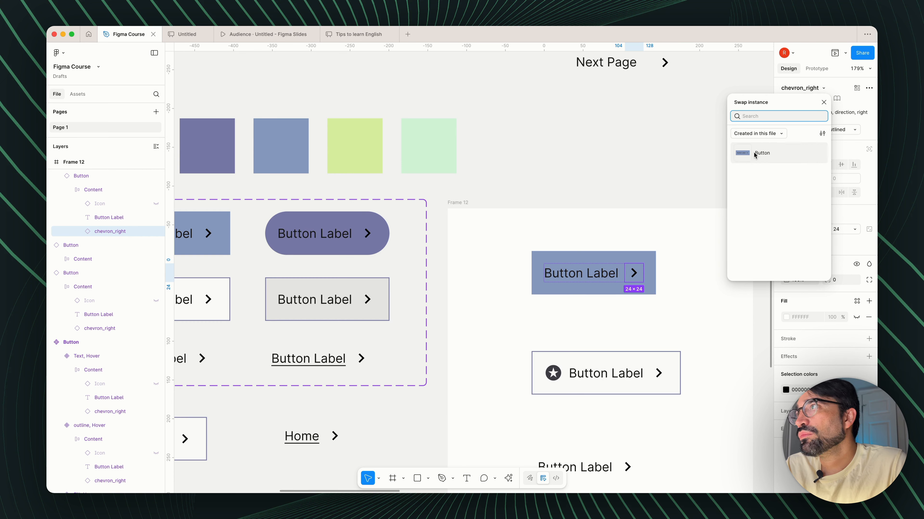
left_click(770, 135)
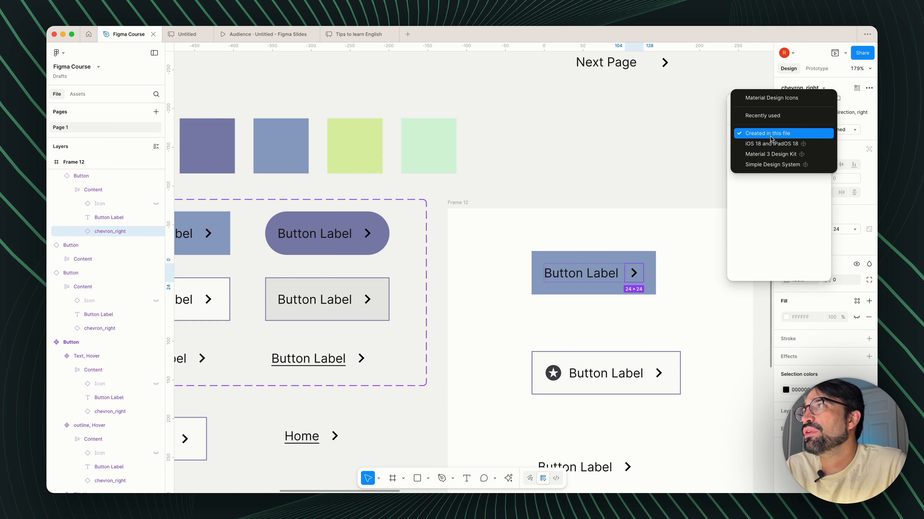
left_click(769, 117)
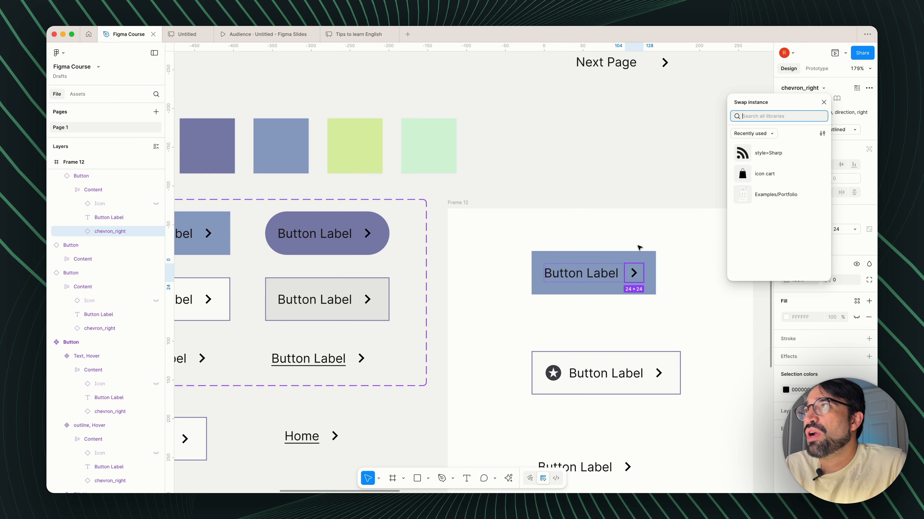
left_click(823, 102)
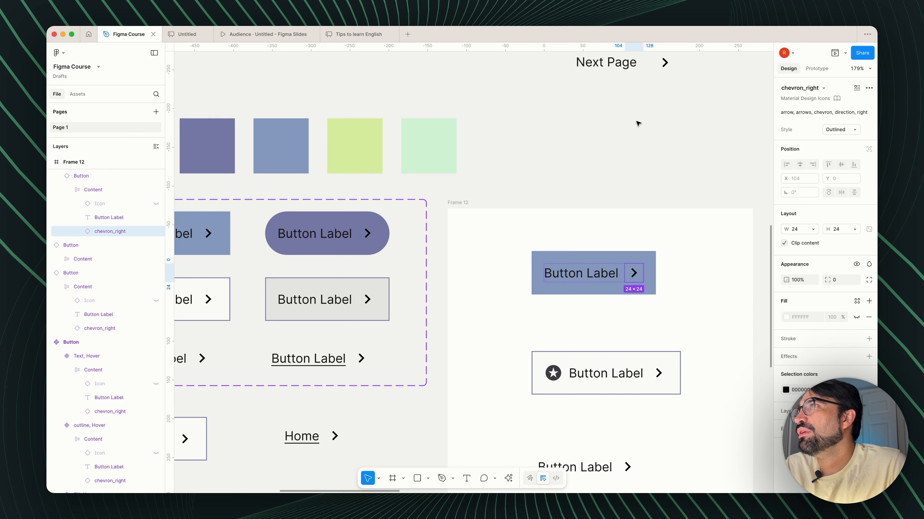
Step: Duplicate the chevron_right icon beside the Next Page text to the space above Frame 12 and detach the copy from its component
left_click(683, 72)
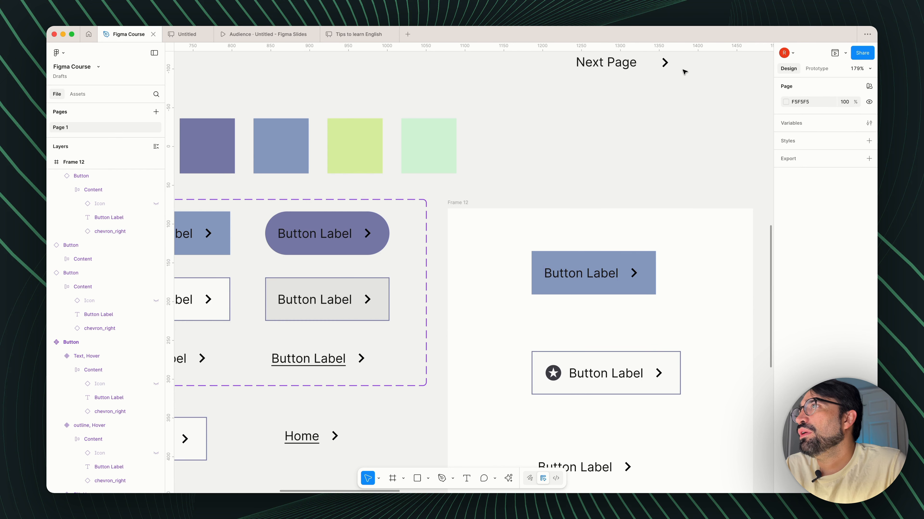
left_click(671, 66)
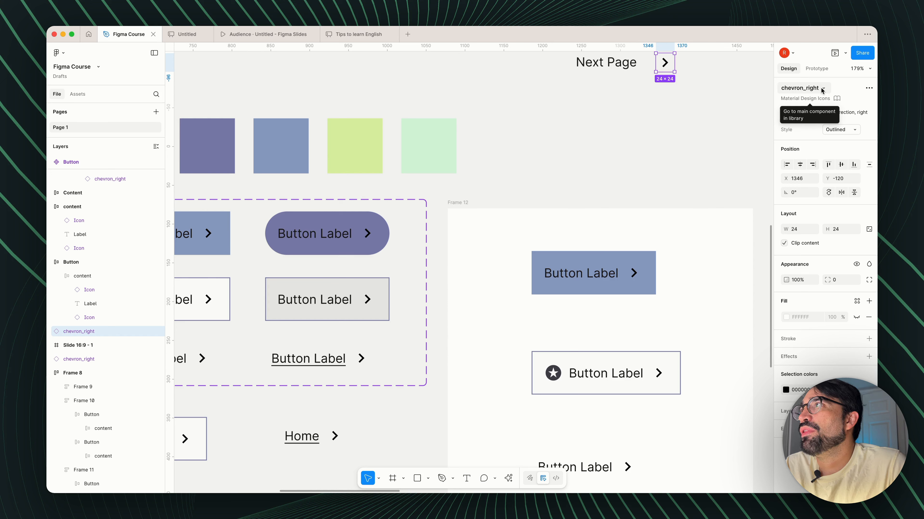
left_click(623, 157)
left_click_drag(666, 64, 651, 145)
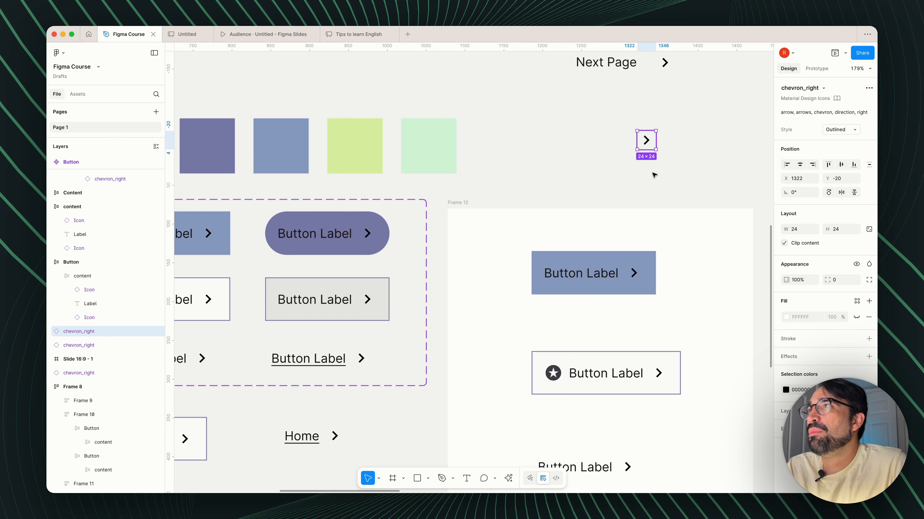
right_click(652, 144)
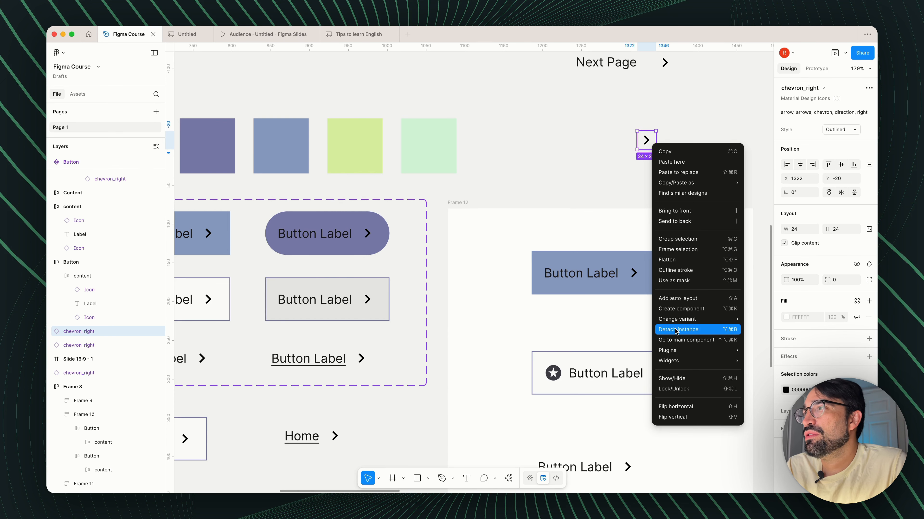
left_click(589, 148)
left_click_drag(612, 119, 669, 171)
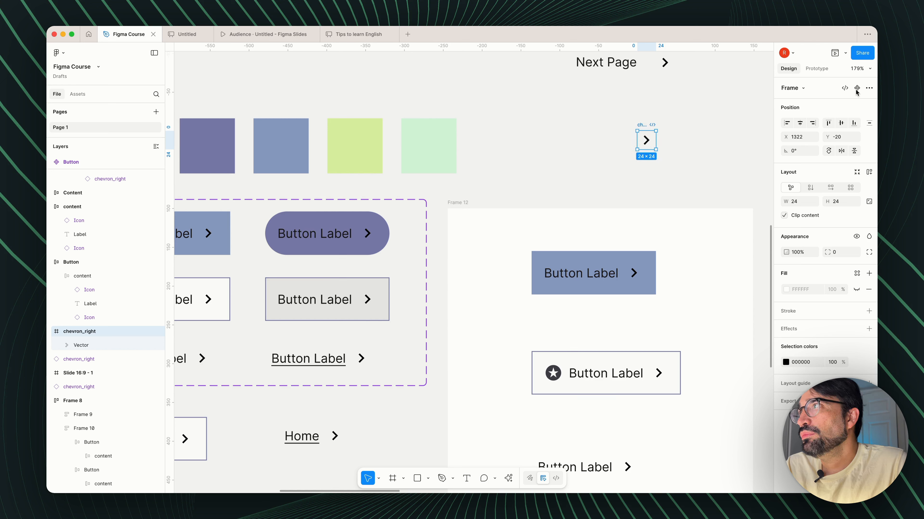
Step: Rename the detached chevron icon as Test-chevron_right and turn it into a component
double_click(642, 124)
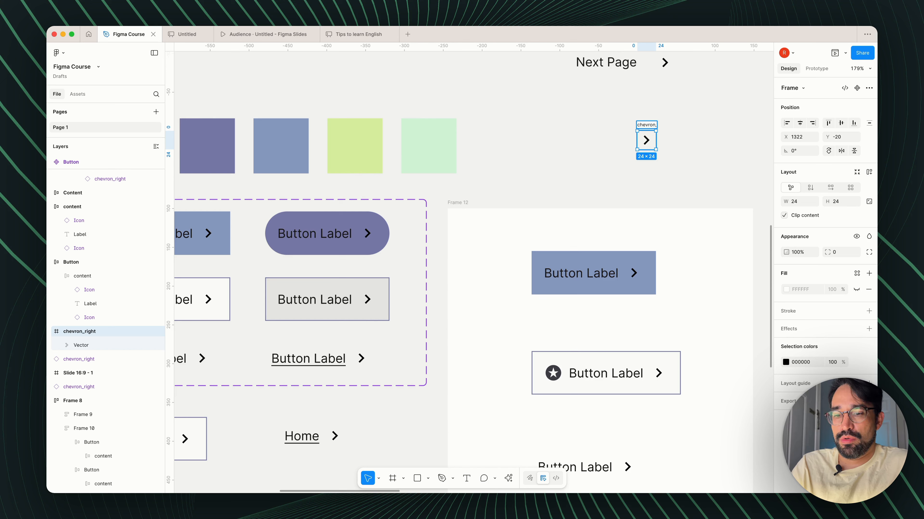
key("Left")
type("Test-")
key("Return")
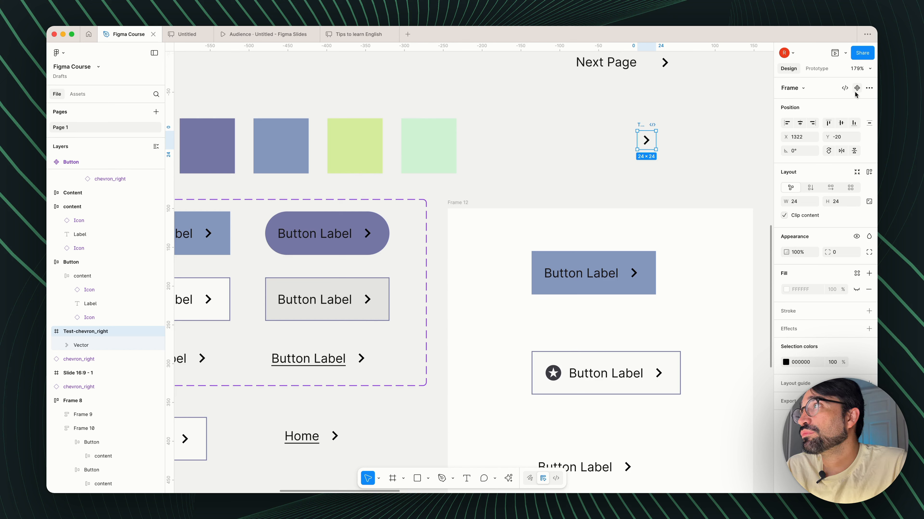
key("super+alt+k")
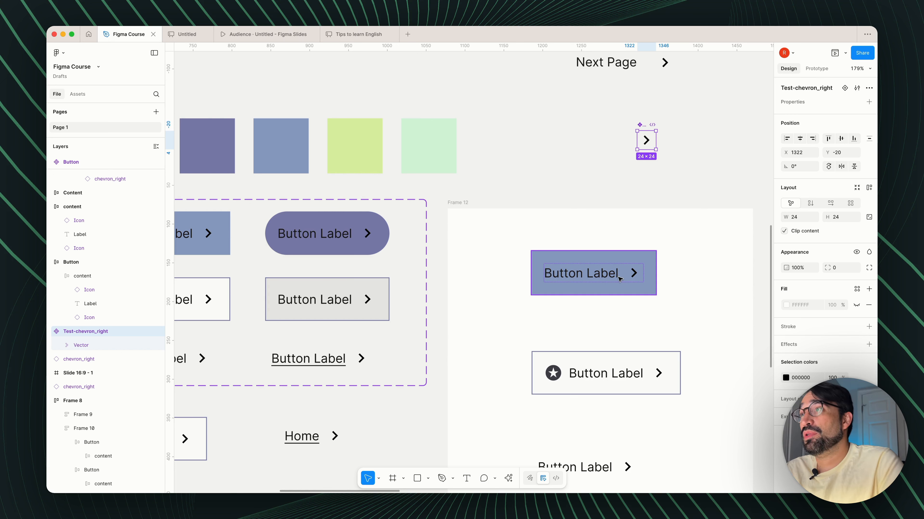
Step: Lock the aspect ratio of the vector inside the Test-chevron_right component and set its height to 16
left_click(634, 276)
double_click(635, 276)
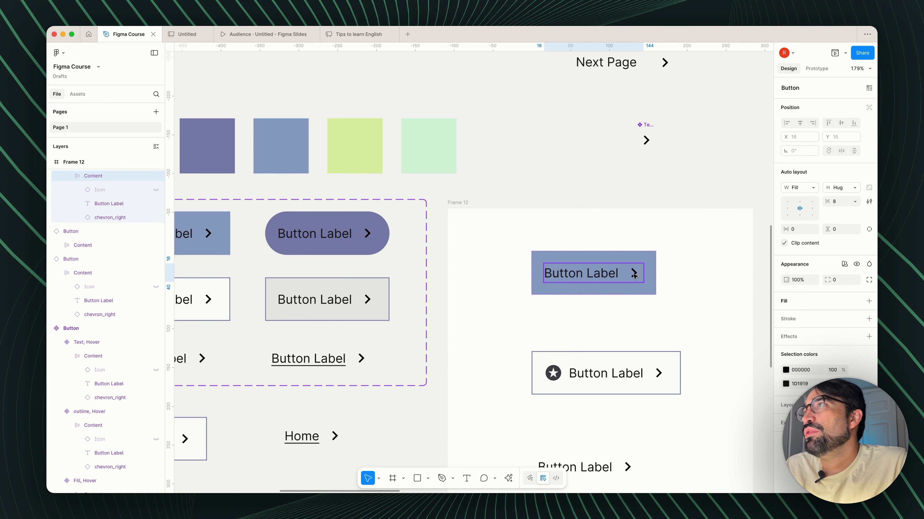
left_click(646, 143)
double_click(646, 144)
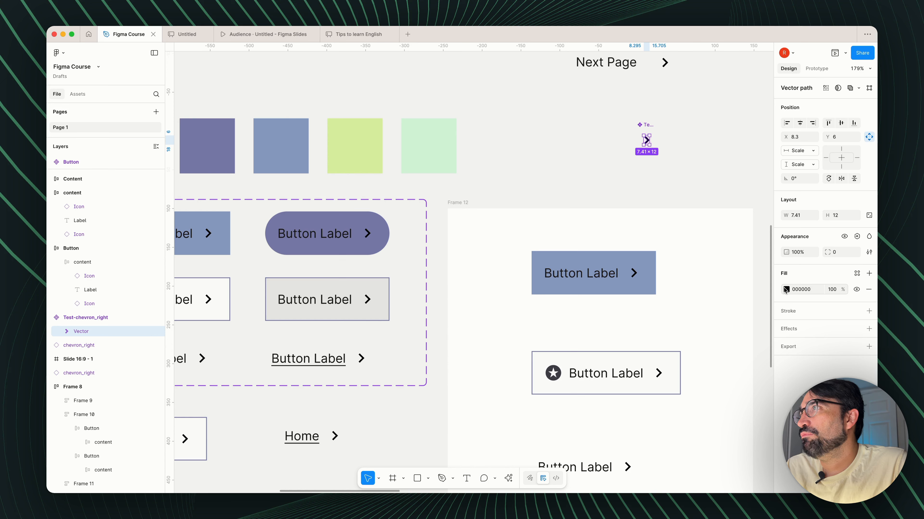
left_click(868, 216)
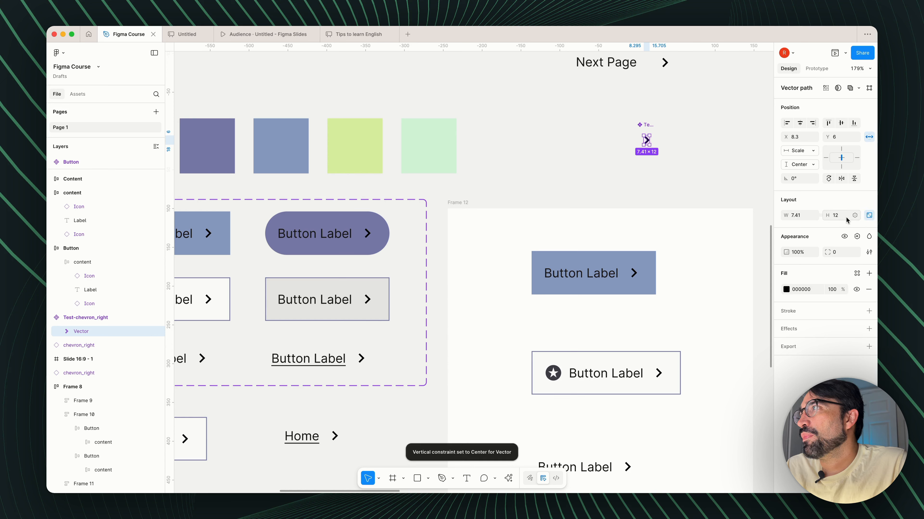
type("16")
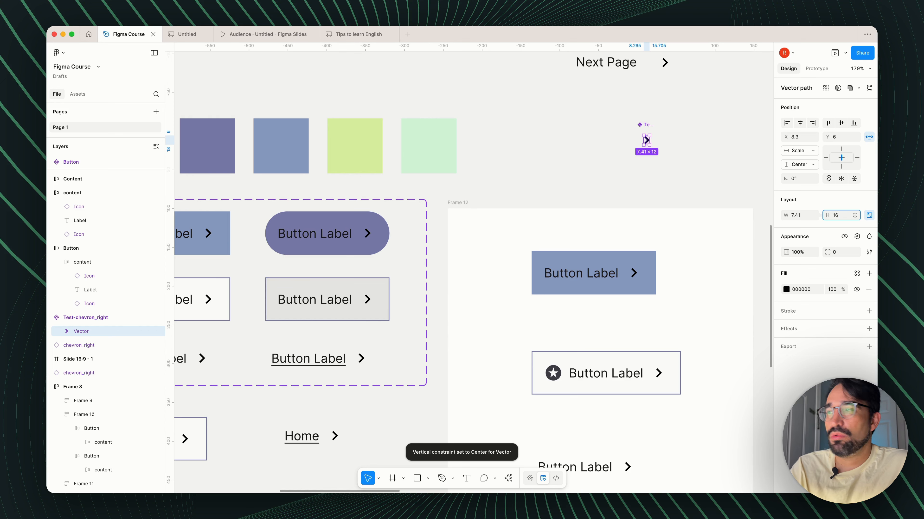
key("Return")
key("Escape")
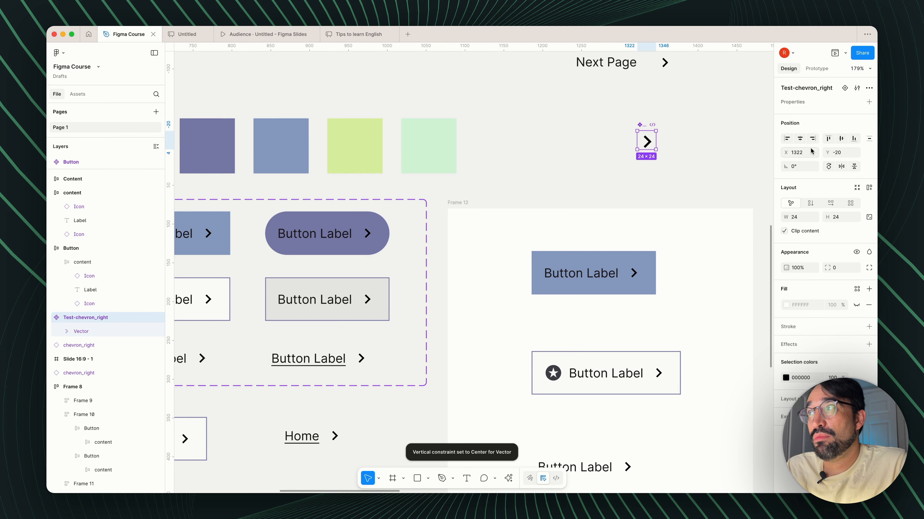
Step: Center the vector horizontally and vertically inside the Test-chevron_right component
double_click(649, 143)
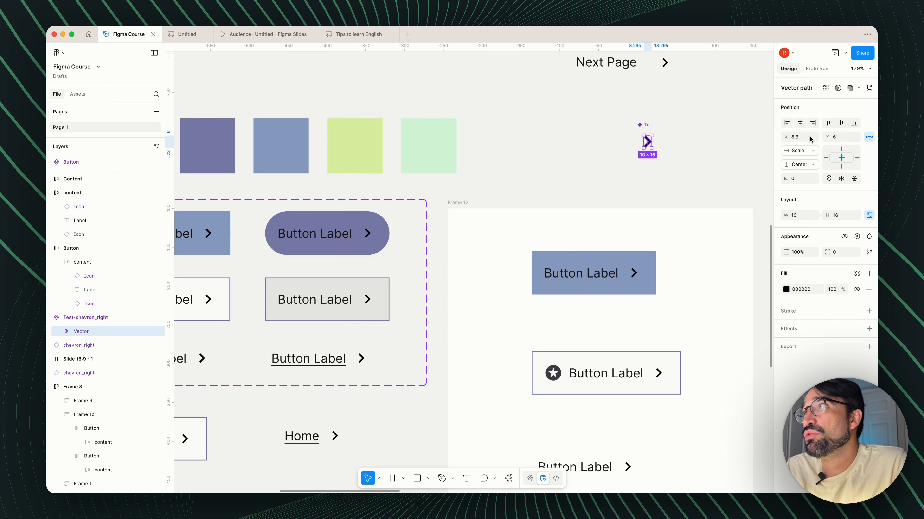
left_click(800, 123)
left_click(841, 124)
key("Escape")
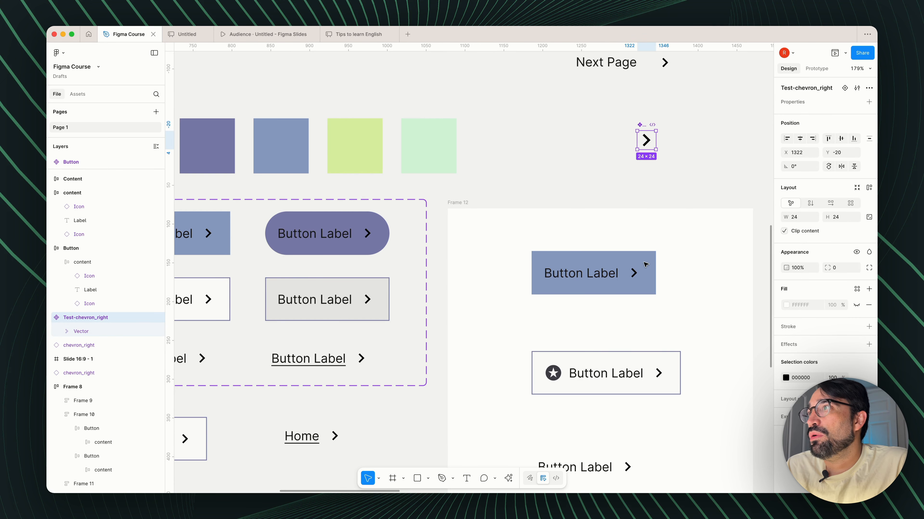
Step: Swap the chevron_right instance in Frame 12's Fill button for the local Test-chevron_right component
double_click(633, 277)
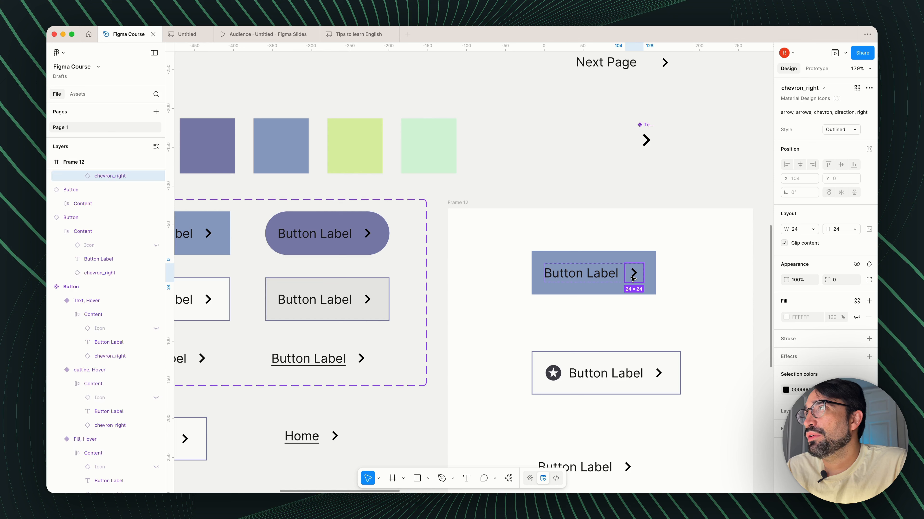
left_click(823, 88)
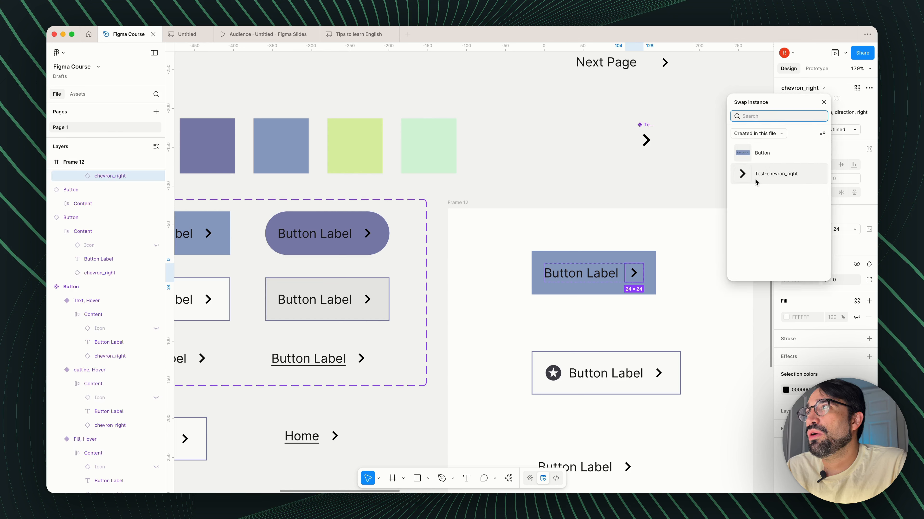
left_click(770, 175)
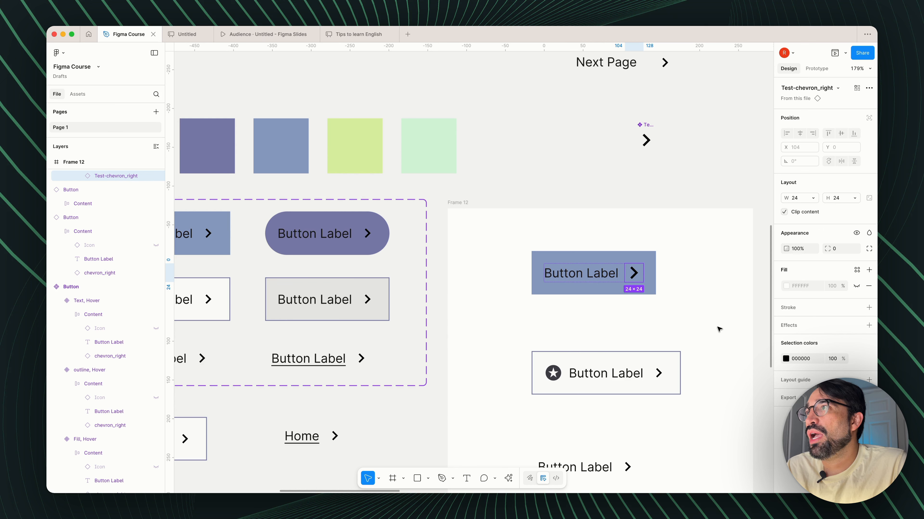
left_click(628, 311)
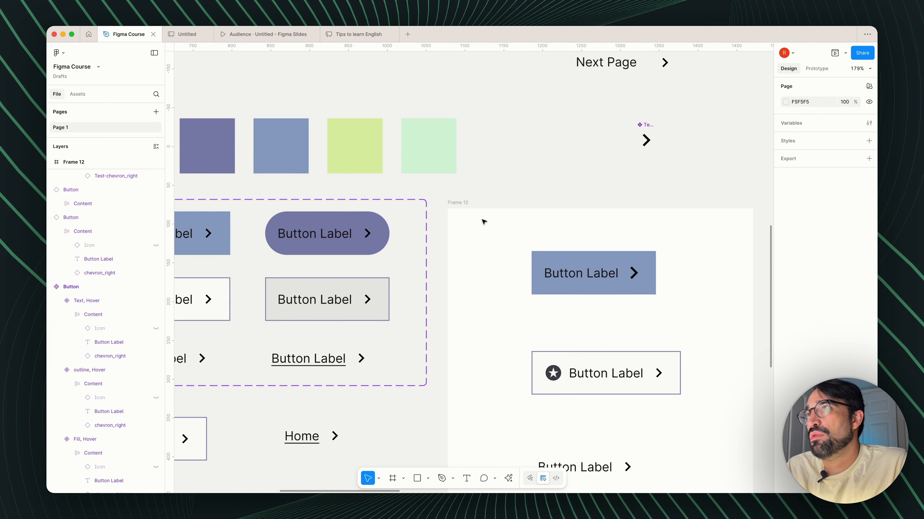
Step: Check the swapped icon in Frame 12's Fill button by changing its State to Hover and back to Default
left_click(576, 263)
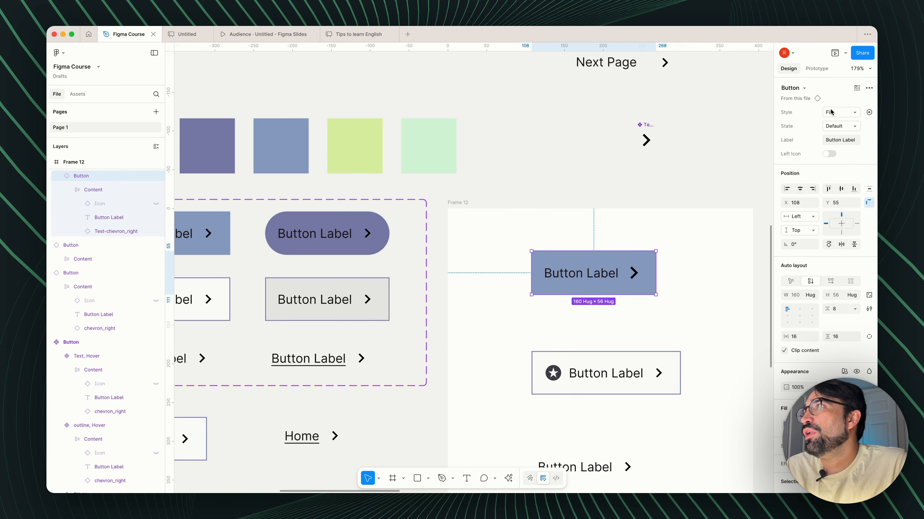
left_click(839, 127)
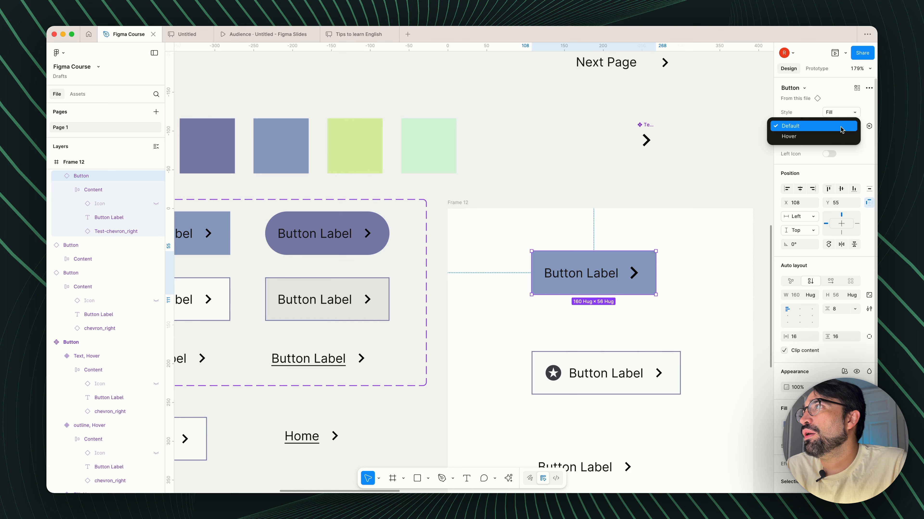
left_click(825, 137)
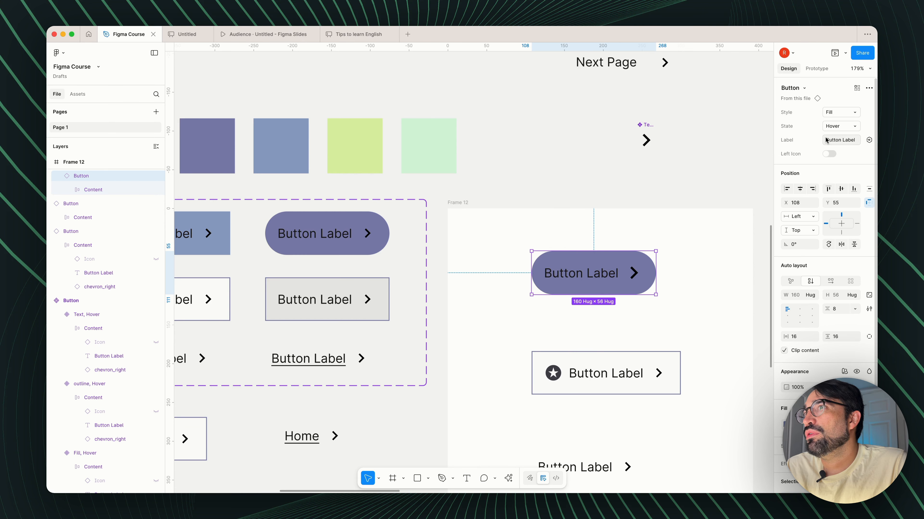
left_click(834, 127)
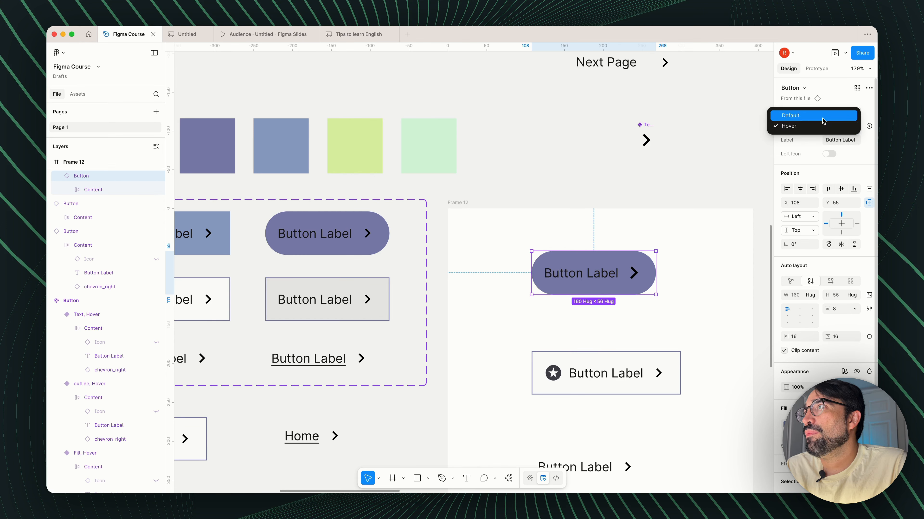
key("Return")
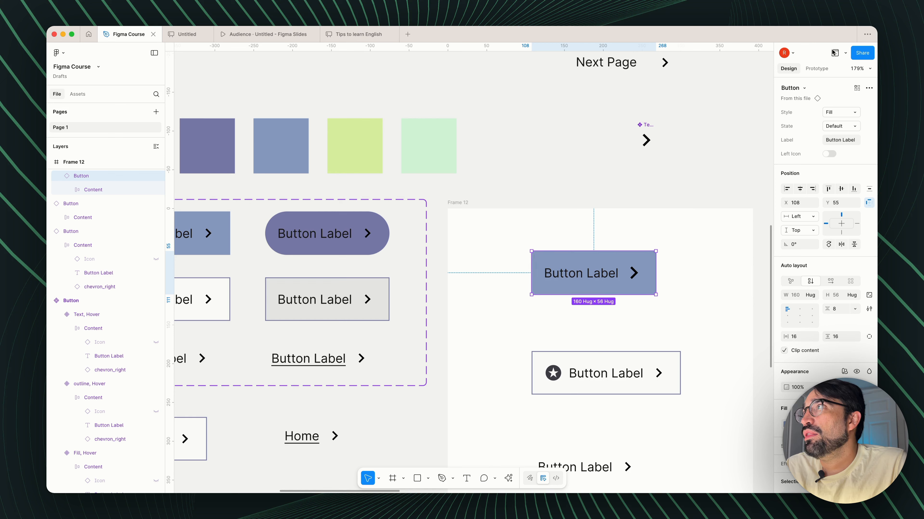
Step: Preview Frame 12's buttons as a prototype beside the canvas, zoom the canvas to 100%, and close the preview
key("shift+space")
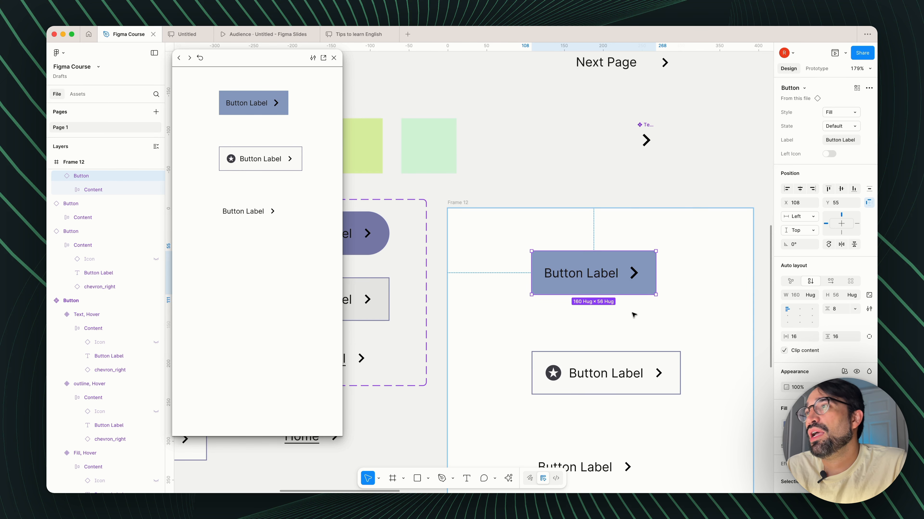
left_click(620, 204)
key("shift+0")
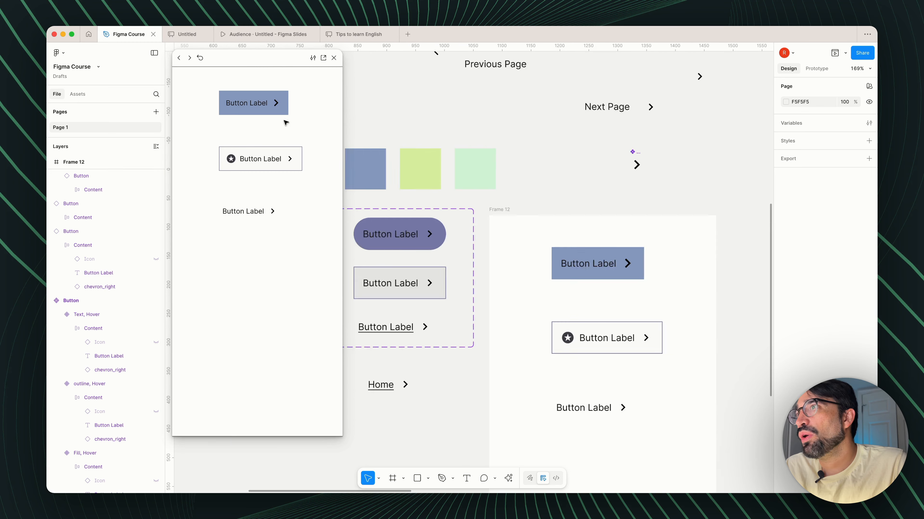
left_click(334, 58)
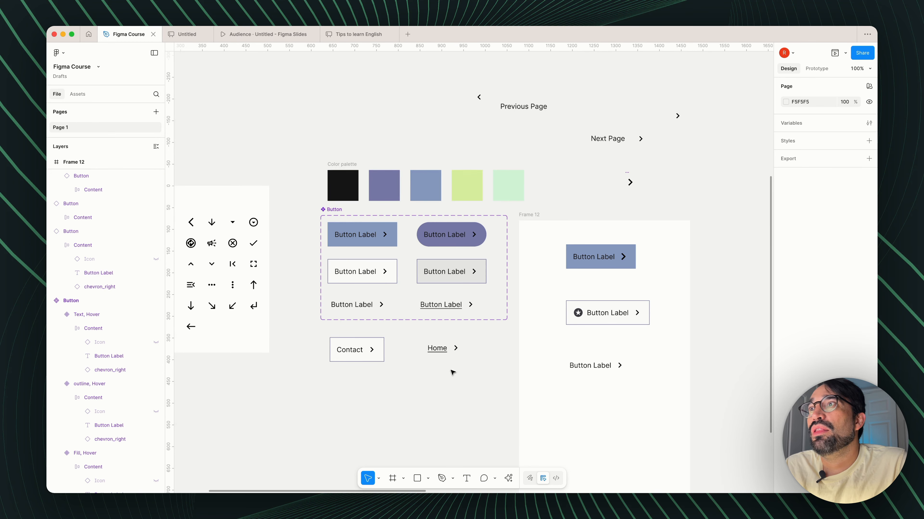
Step: Set the corner radius of the Fill Default and outline Default variants in the Button component set to 8
scroll(388, 368, "up", 3)
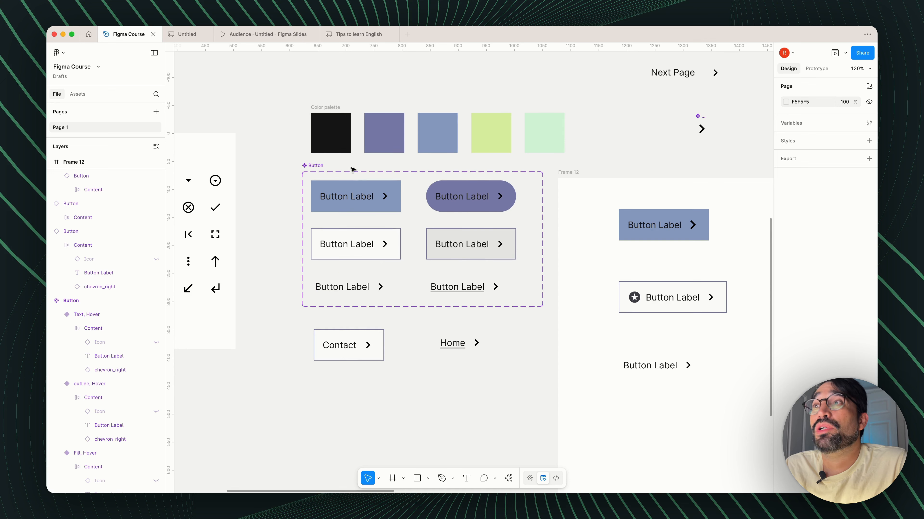
left_click(378, 195)
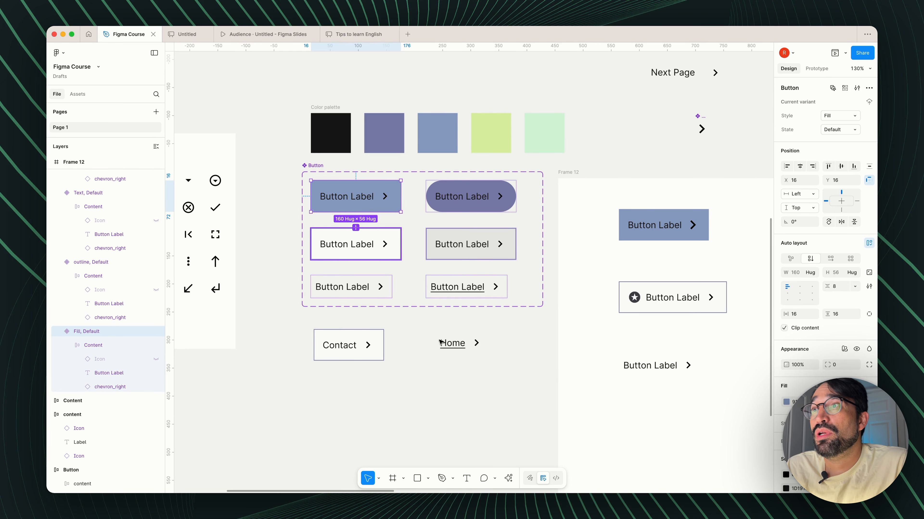
left_click(355, 244, "shift")
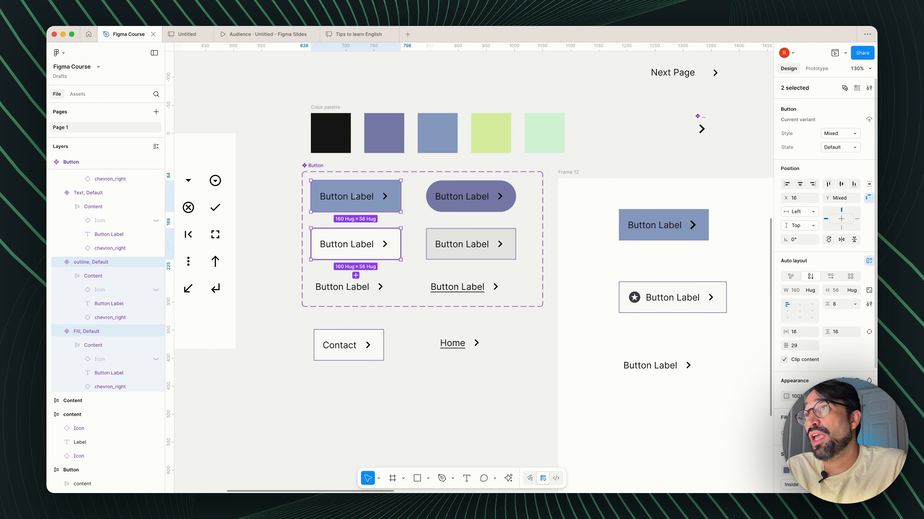
key("Return")
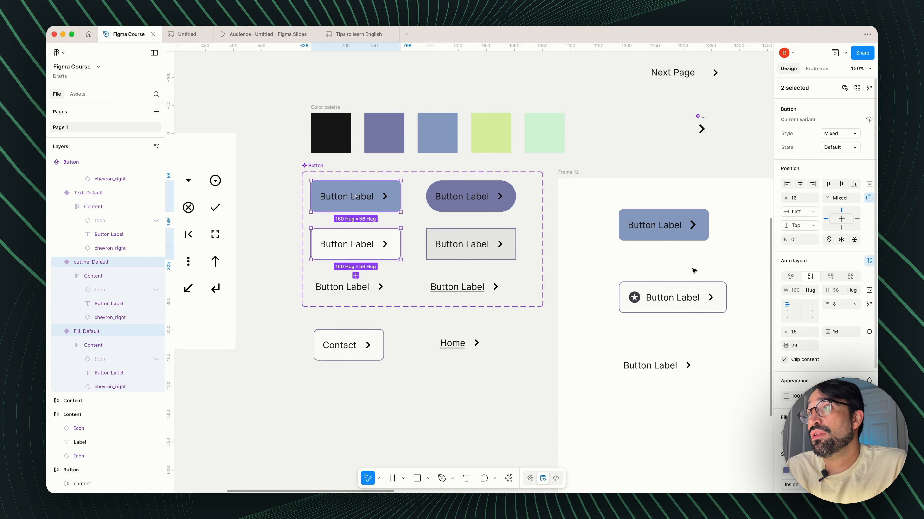
left_click(684, 329)
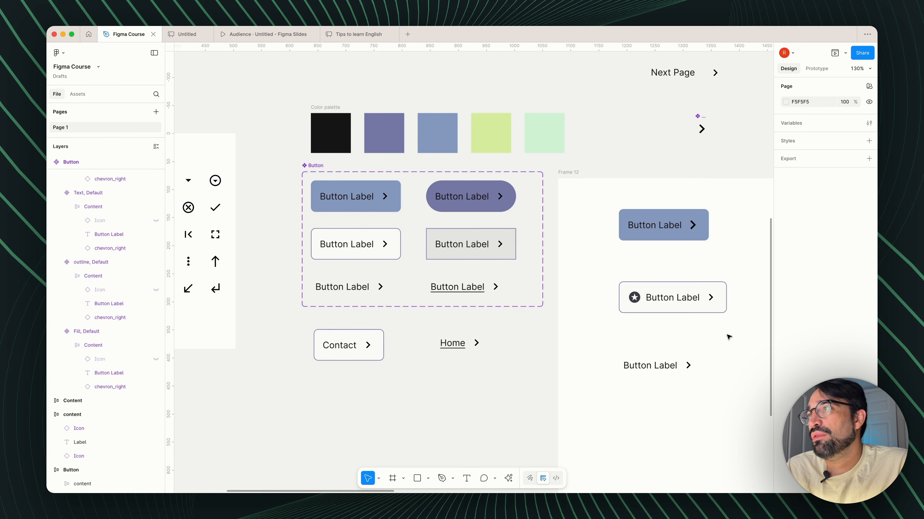
Step: Set the corner radius of the outline Hover variant to 8
scroll(685, 332, "right", 3)
scroll(685, 332, "right", 3)
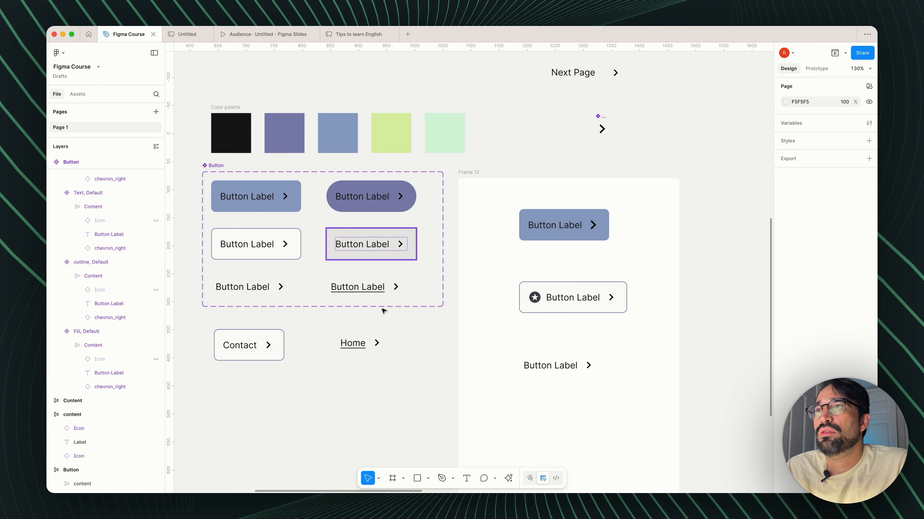
left_click(368, 246)
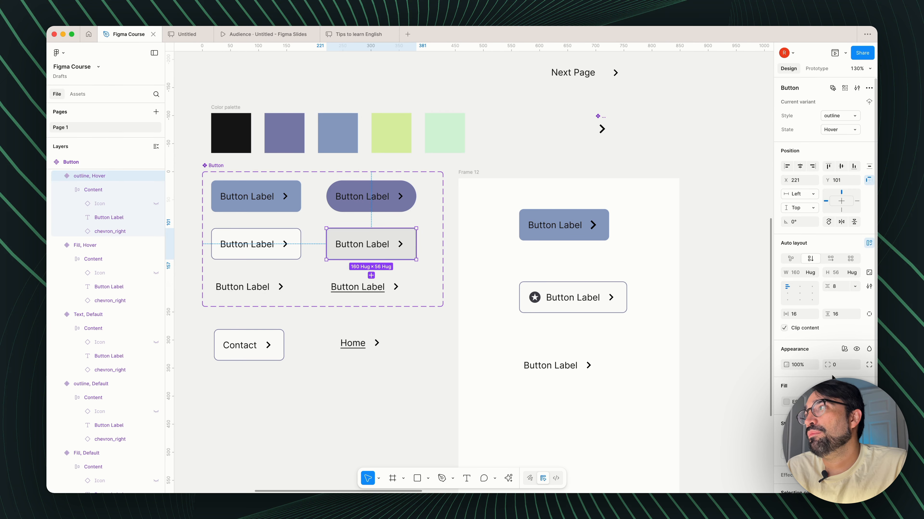
key("Tab")
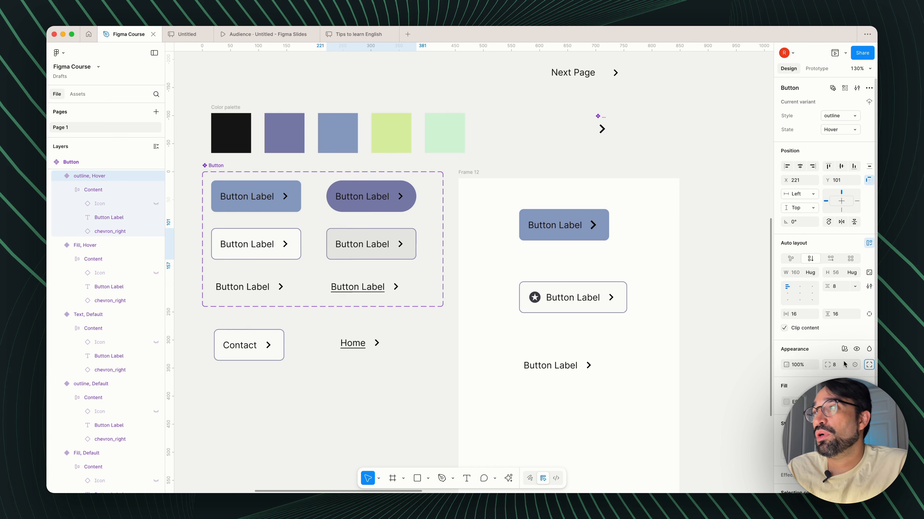
Step: Set the corner radius of the Fill Hover variant to 8 and deselect it
left_click(371, 198)
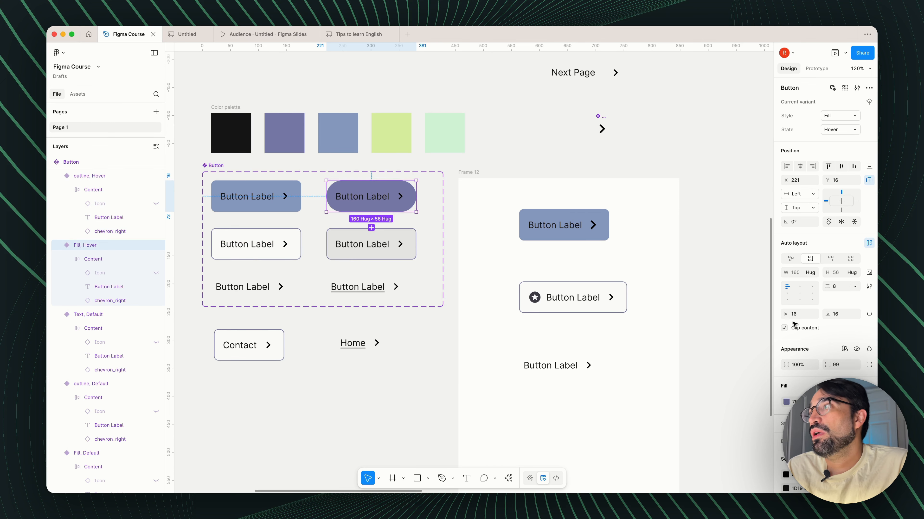
left_click(836, 365)
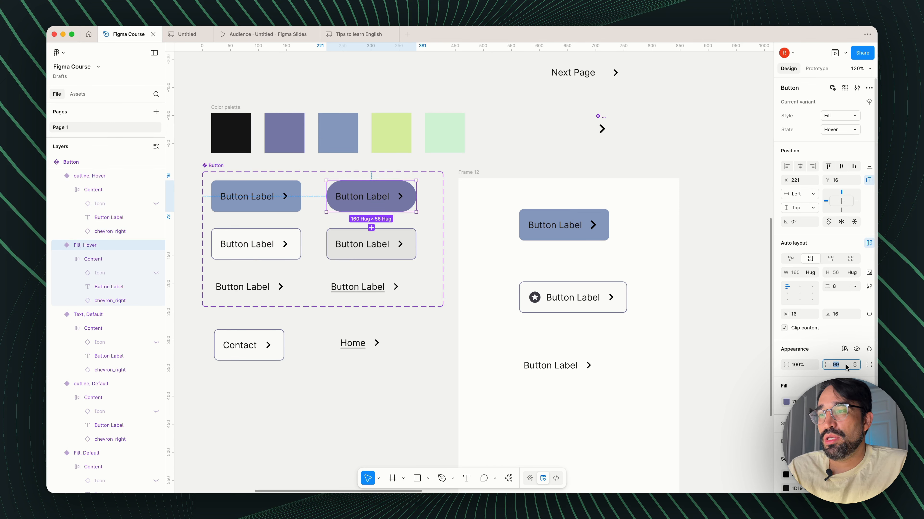
key("Return")
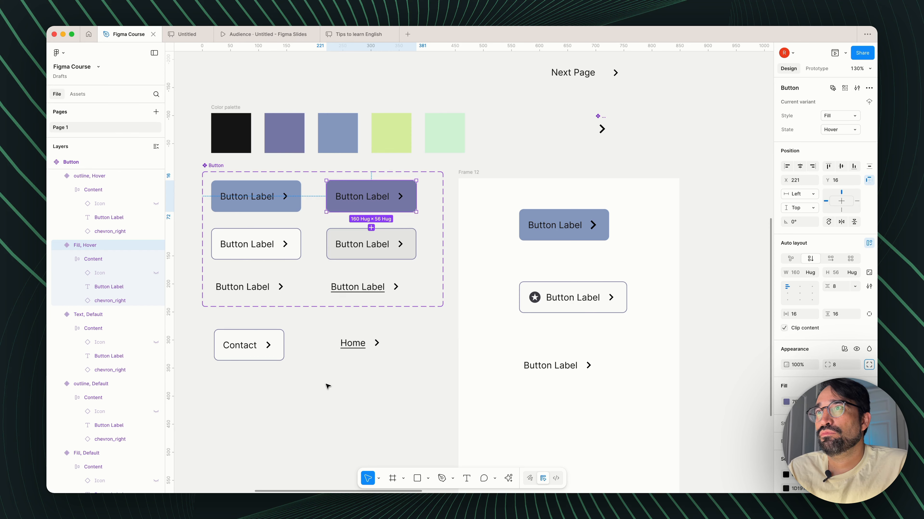
left_click(327, 386)
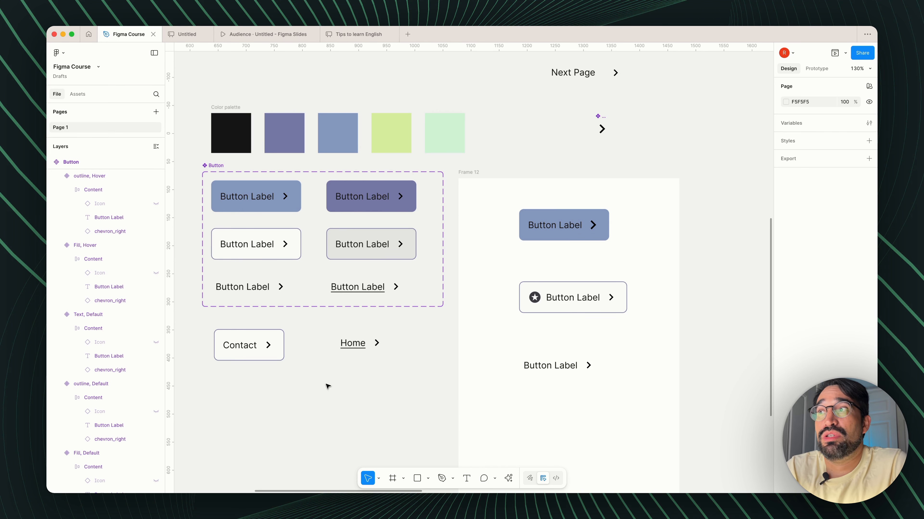
Step: Change the fill of the outline Default variant to a pale green, EEF8E8, and deselect it
scroll(320, 373, "down", 5)
scroll(240, 239, "up", 5)
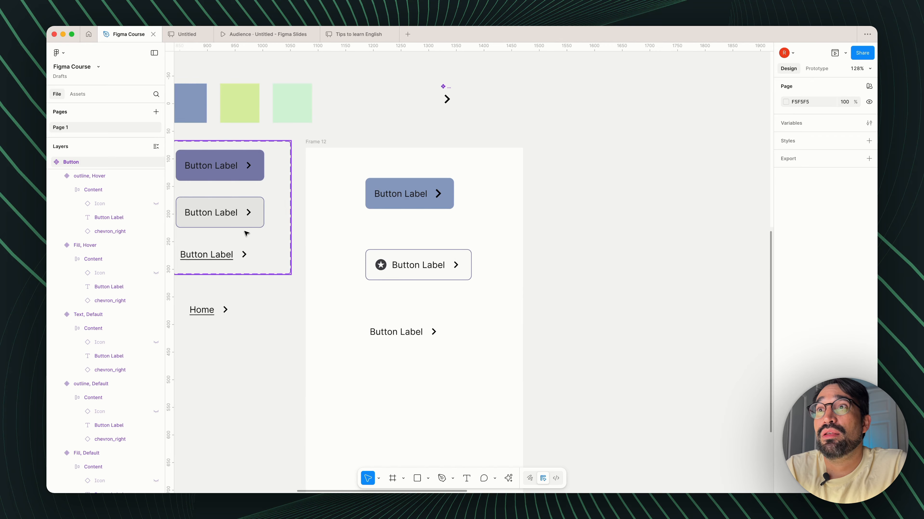
scroll(246, 233, "left", 6)
left_click(254, 224)
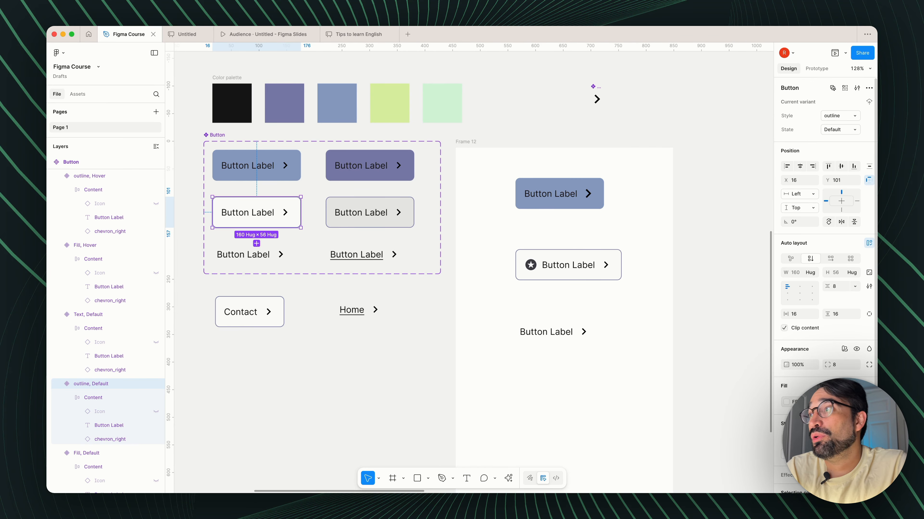
scroll(818, 327, "down", 1)
left_click(785, 391)
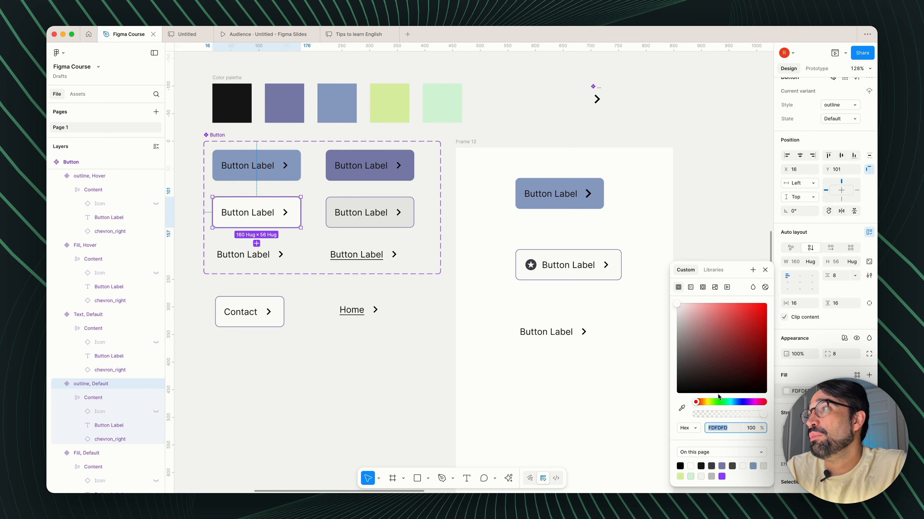
left_click(715, 402)
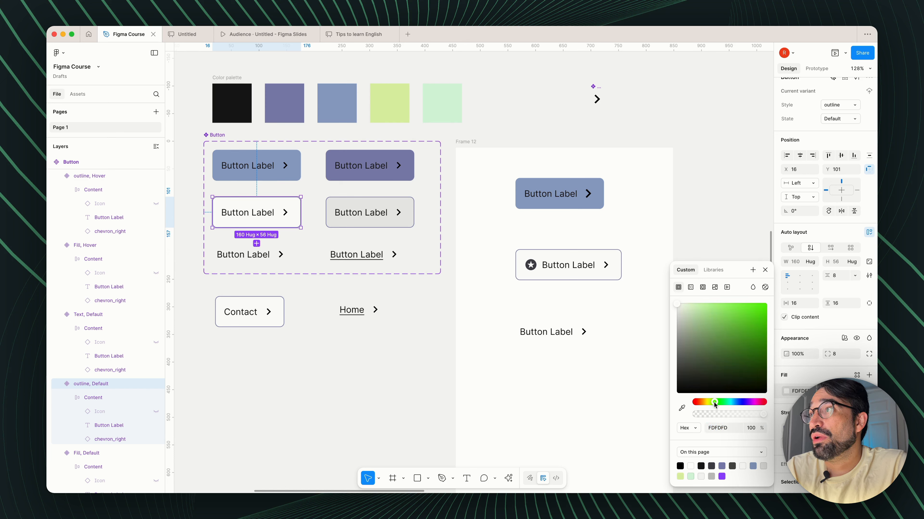
left_click(681, 306)
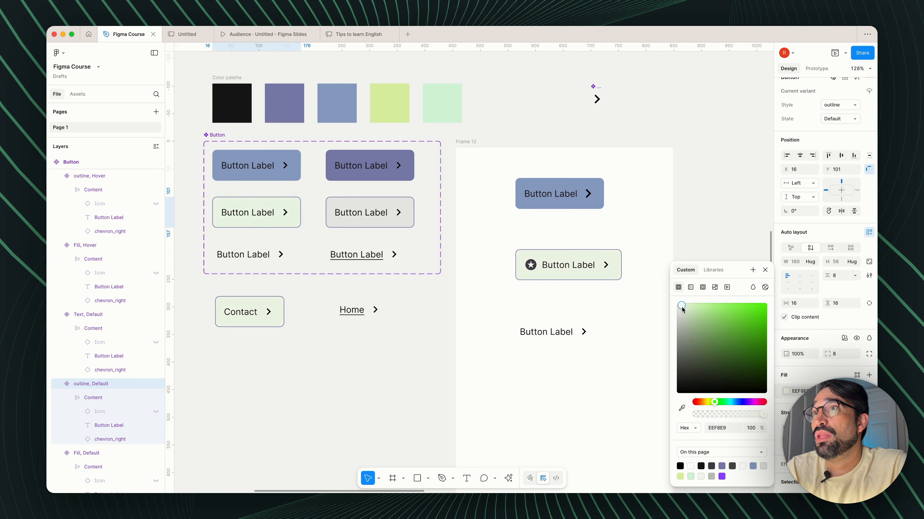
left_click_drag(682, 307, 682, 308)
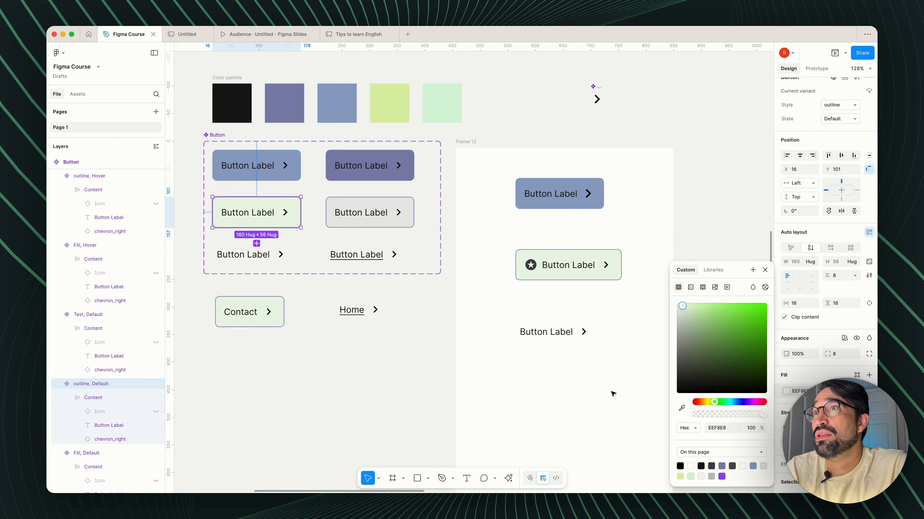
left_click(375, 371)
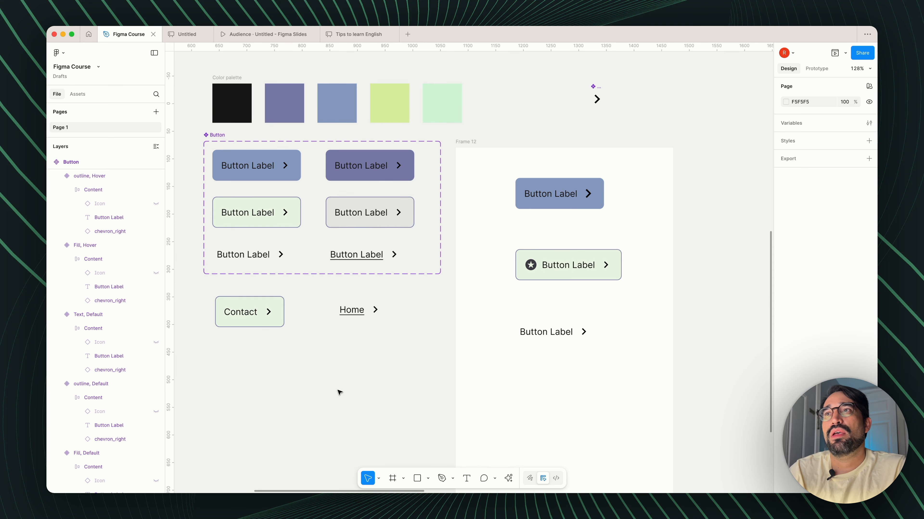
scroll(338, 393, "down", 5)
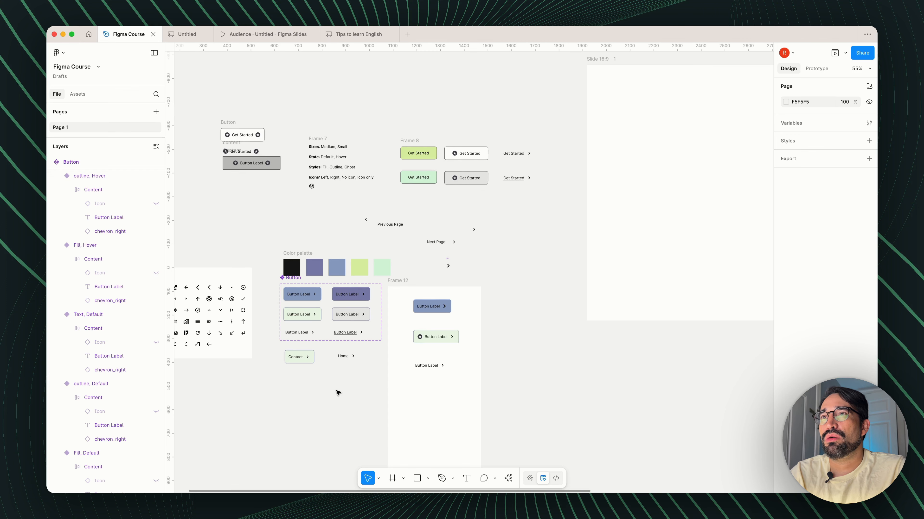
scroll(337, 393, "up", 5)
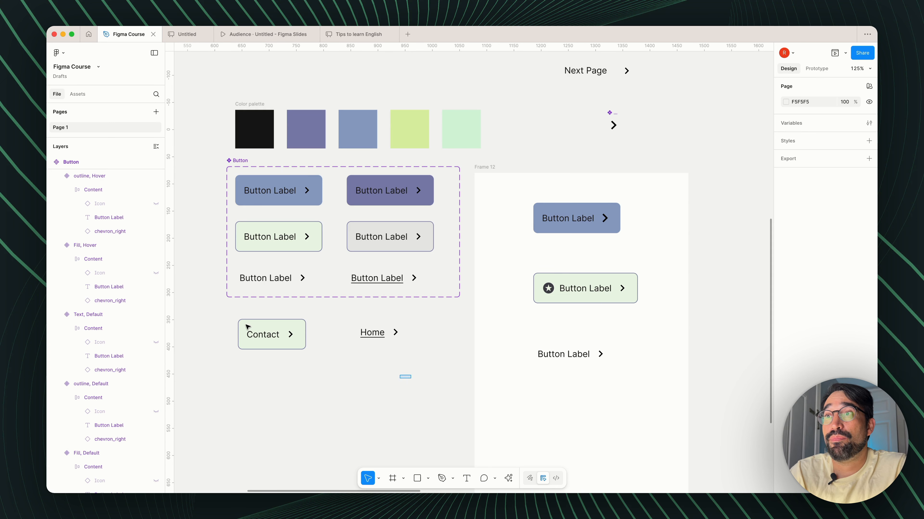
Step: Move the Contact and Home button instances to the far side of Frame 12 and extend the Button component set downward to a height of 575
left_click_drag(410, 379, 729, 381)
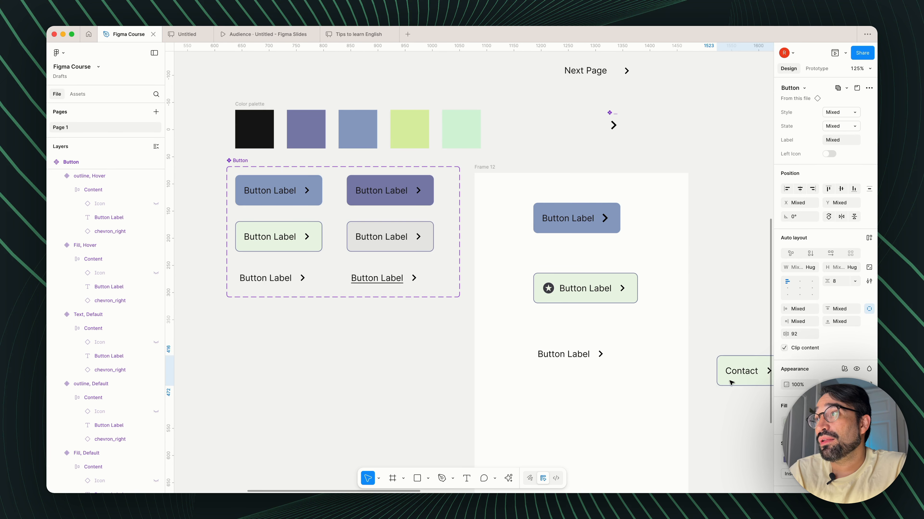
left_click(336, 343)
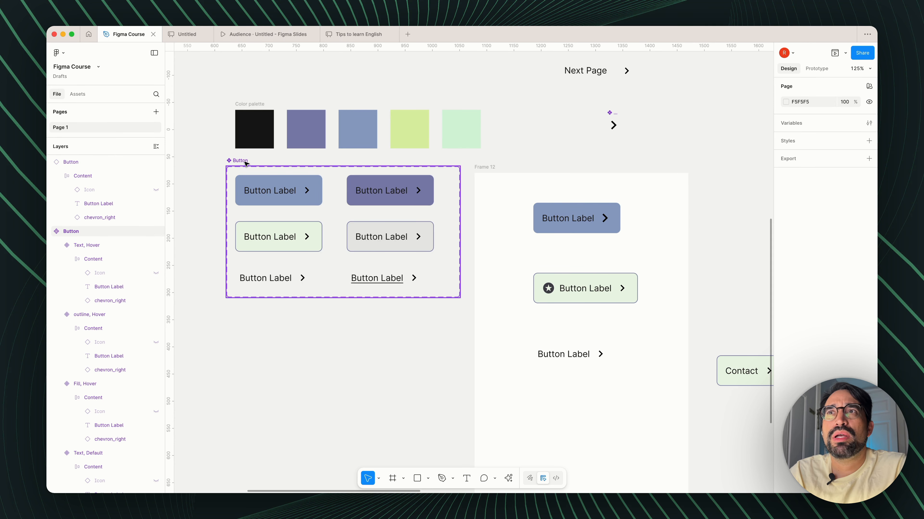
left_click(289, 283)
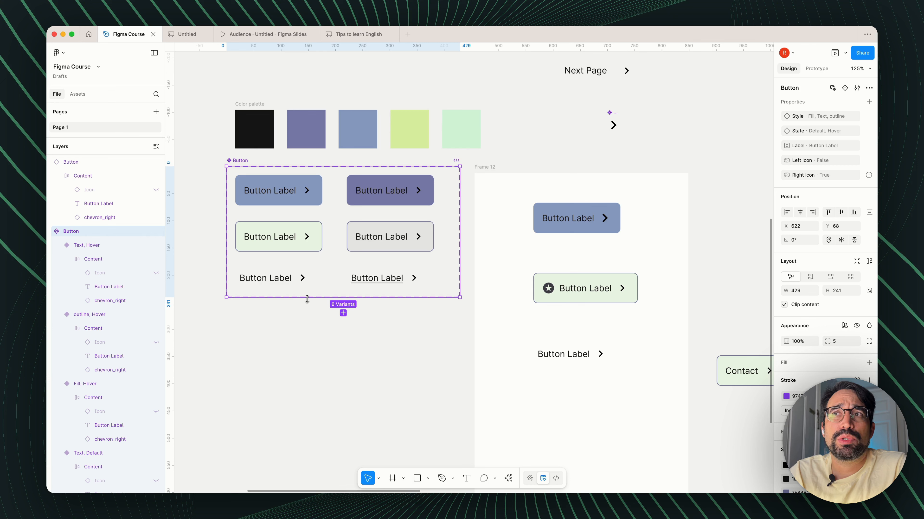
left_click_drag(306, 299, 300, 479)
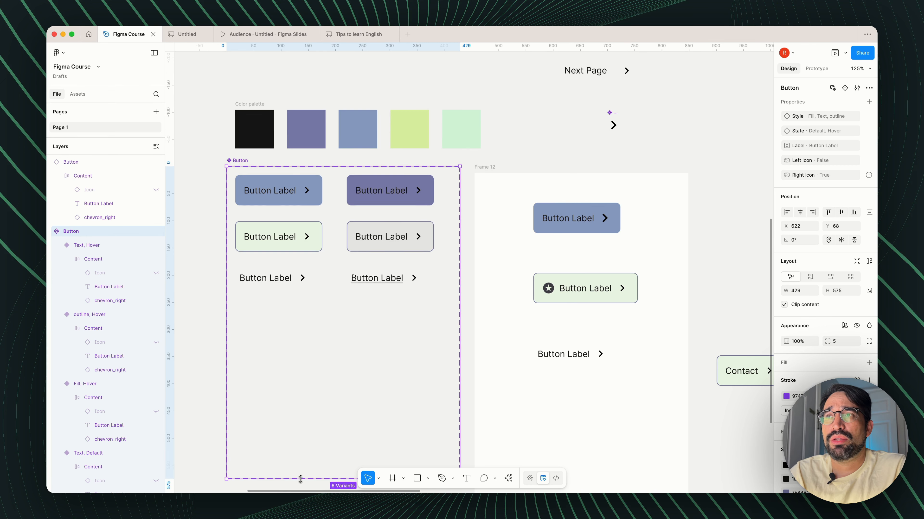
left_click(187, 297)
left_click(246, 163)
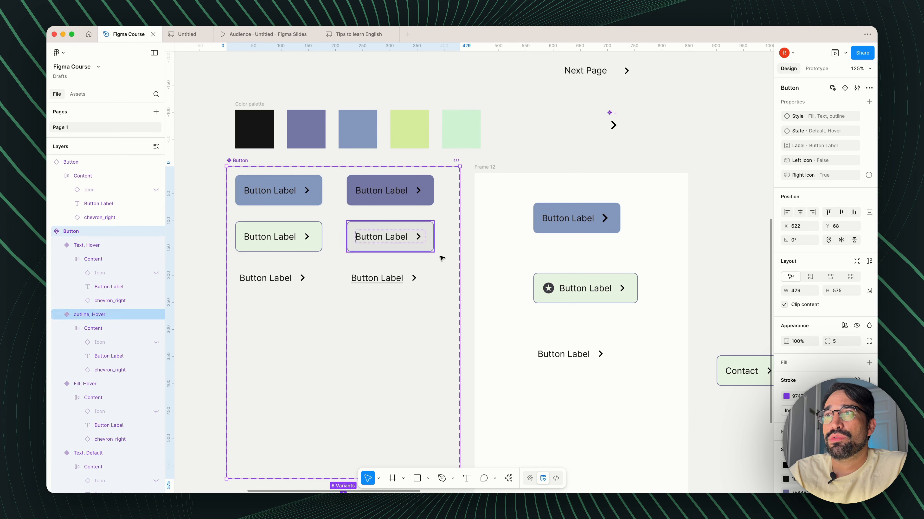
left_click(214, 227)
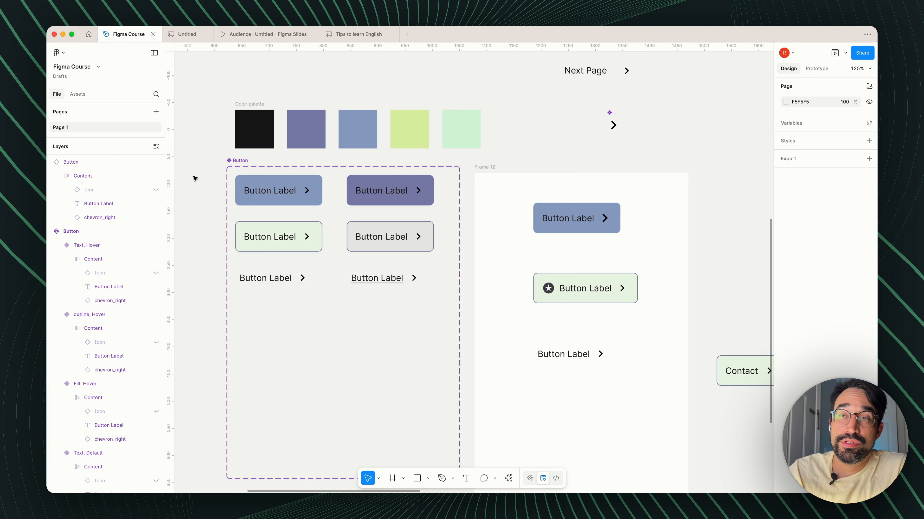
Step: Add a variant property named Size with the value Large to the Button component set
left_click(234, 161)
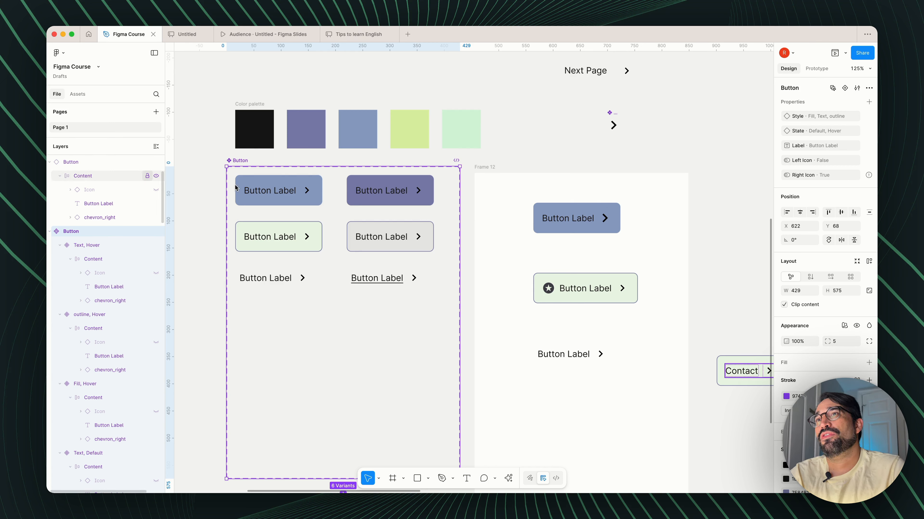
left_click(869, 102)
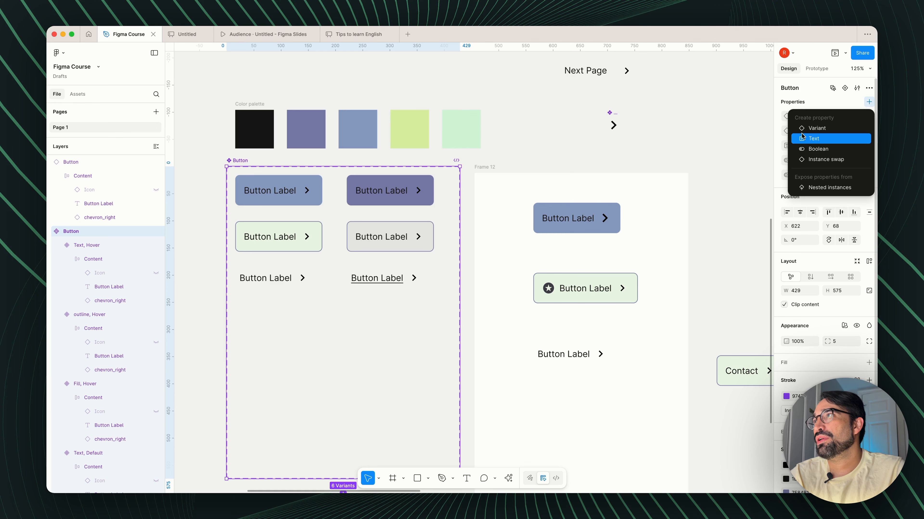
left_click(814, 128)
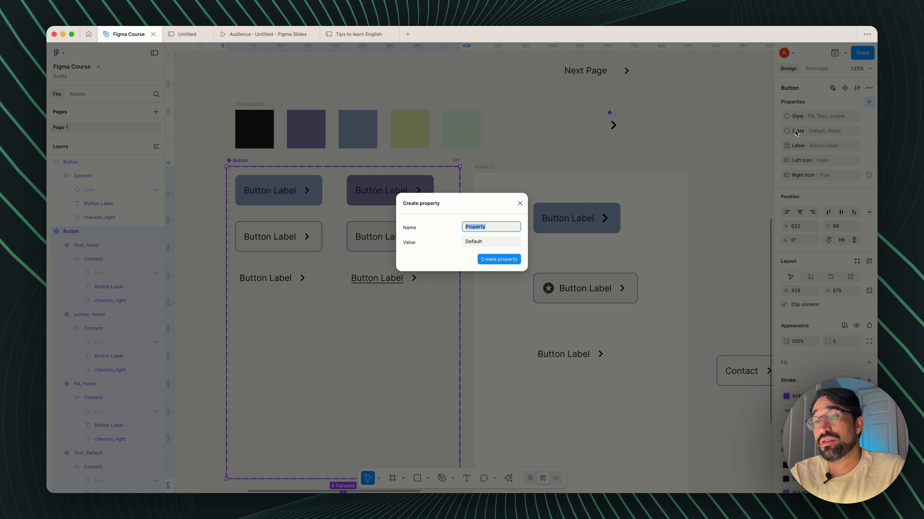
type("Size")
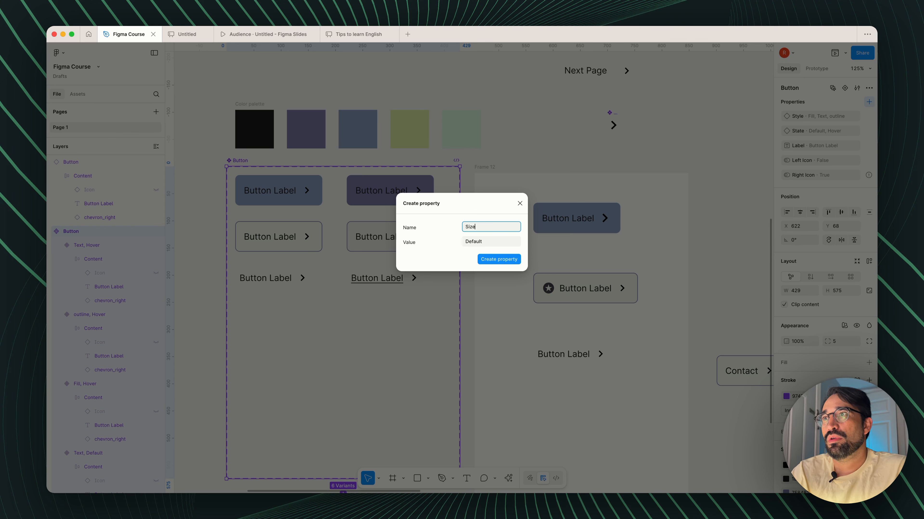
key("Tab")
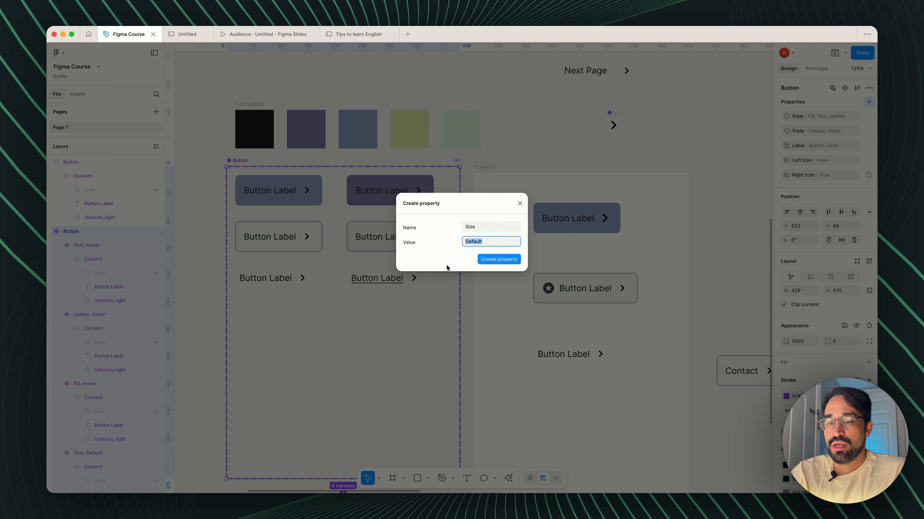
type("Large")
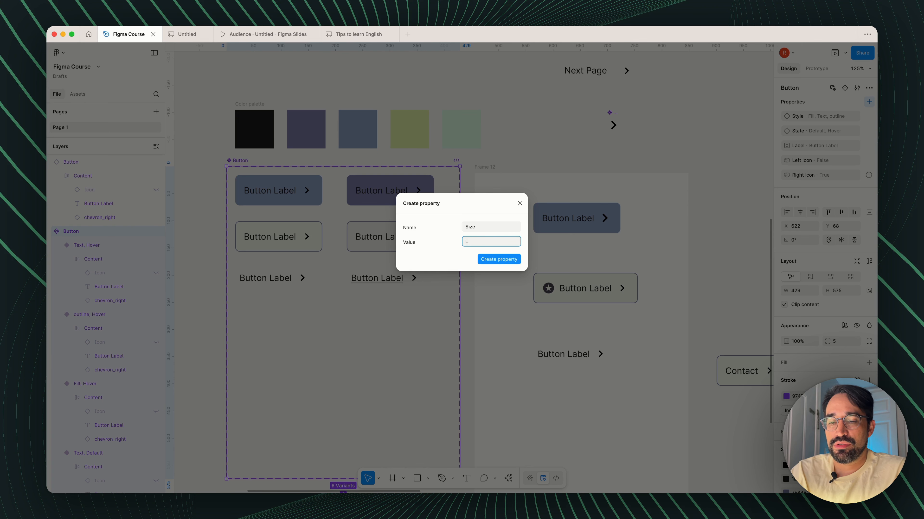
left_click(499, 260)
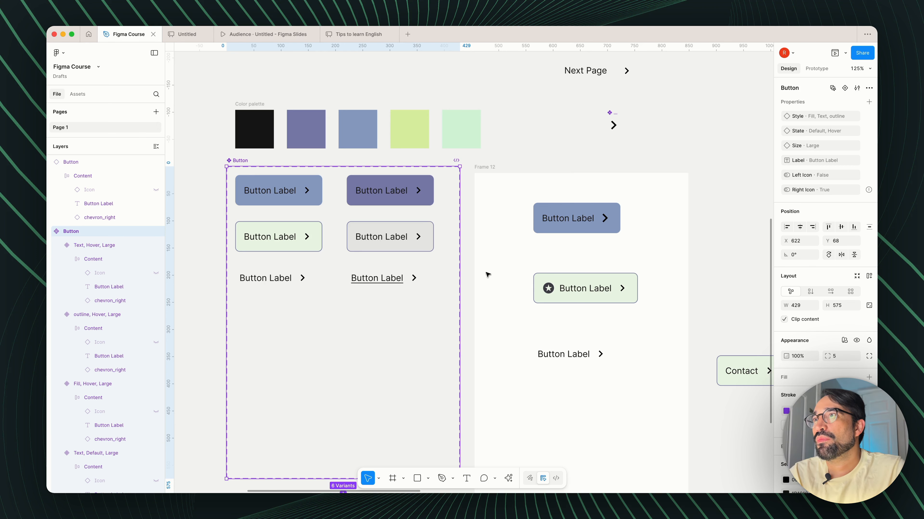
left_click(213, 250)
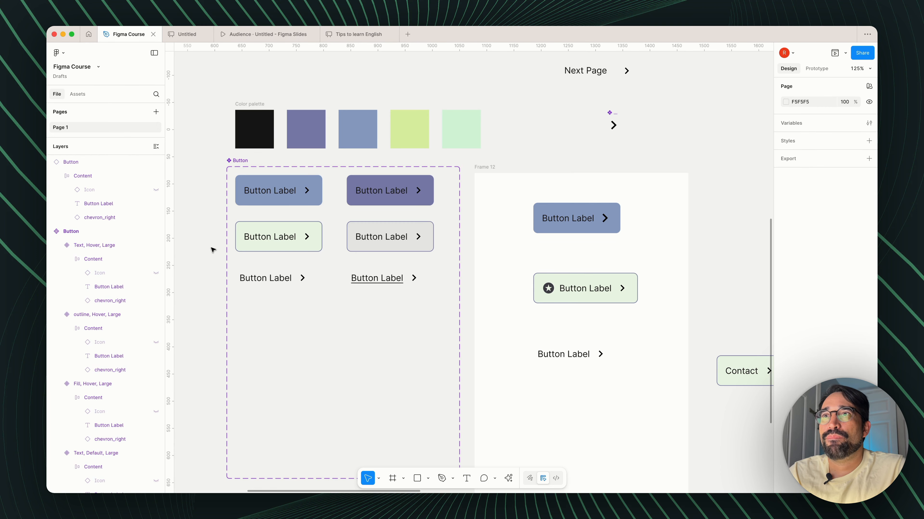
Step: Duplicate all six Large button variants as new variants and place the copies below the originals inside the component set
left_click(247, 192)
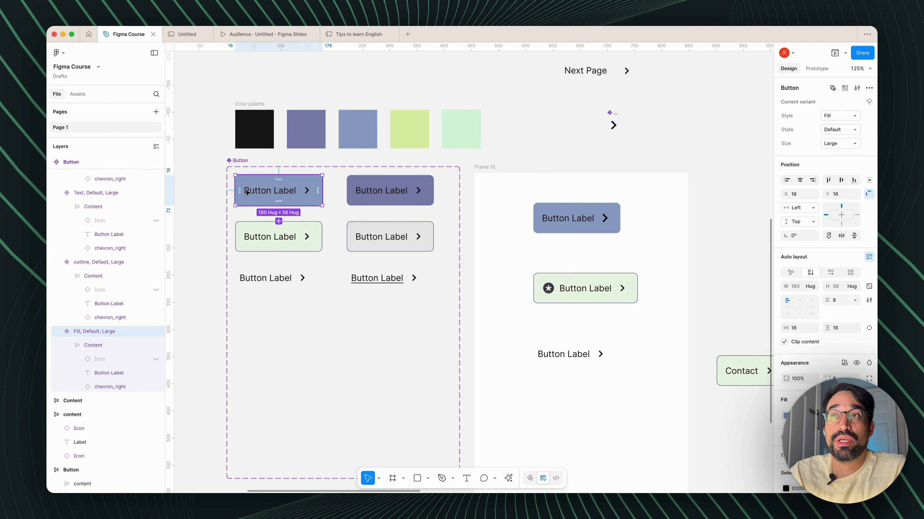
left_click(380, 191, "shift")
left_click(386, 236, "shift")
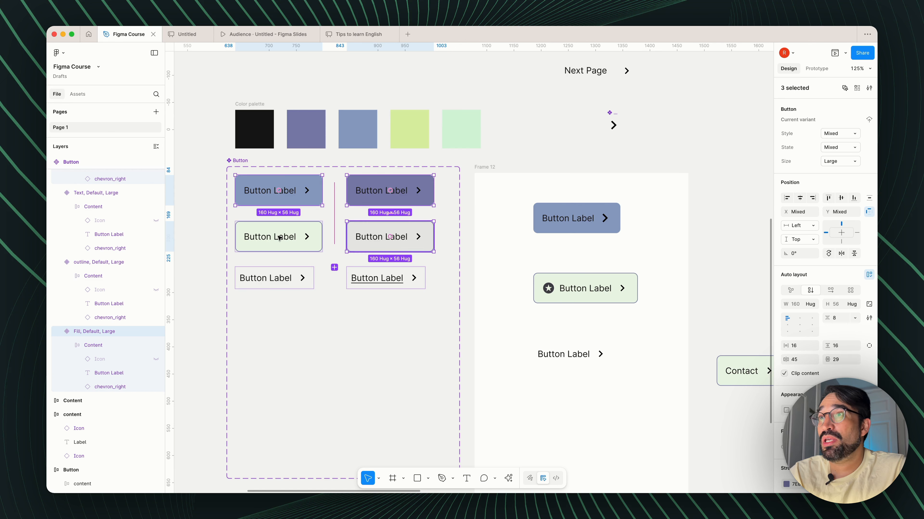
left_click(278, 238, "shift")
left_click(277, 276, "shift")
left_click(380, 279, "shift")
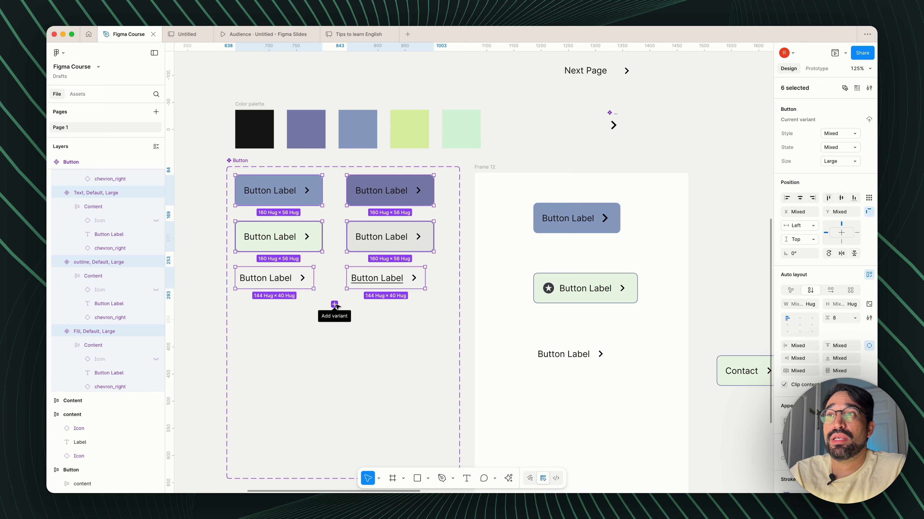
scroll(335, 306, "down", 5)
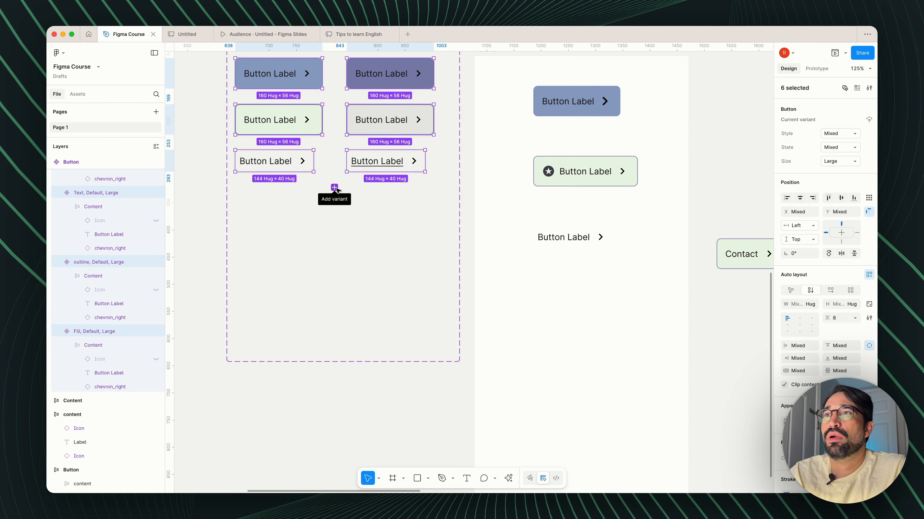
left_click(334, 188)
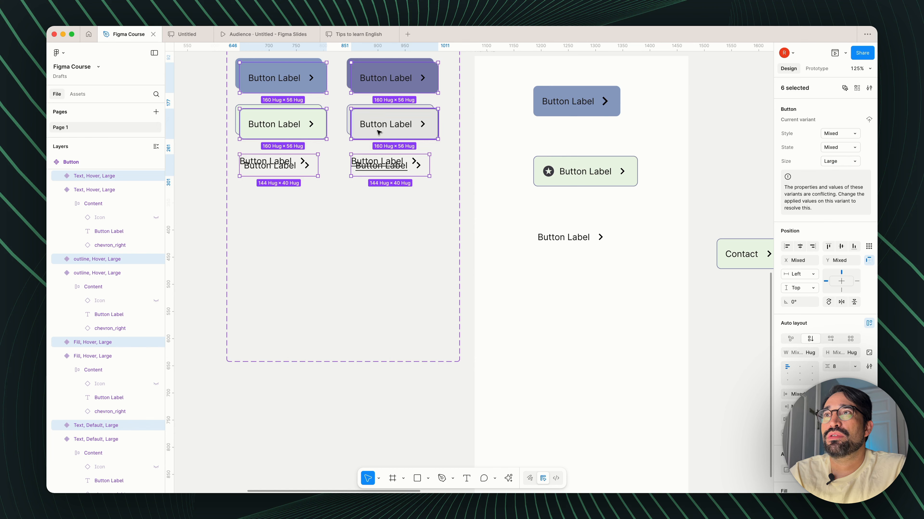
left_click_drag(378, 132, 373, 249)
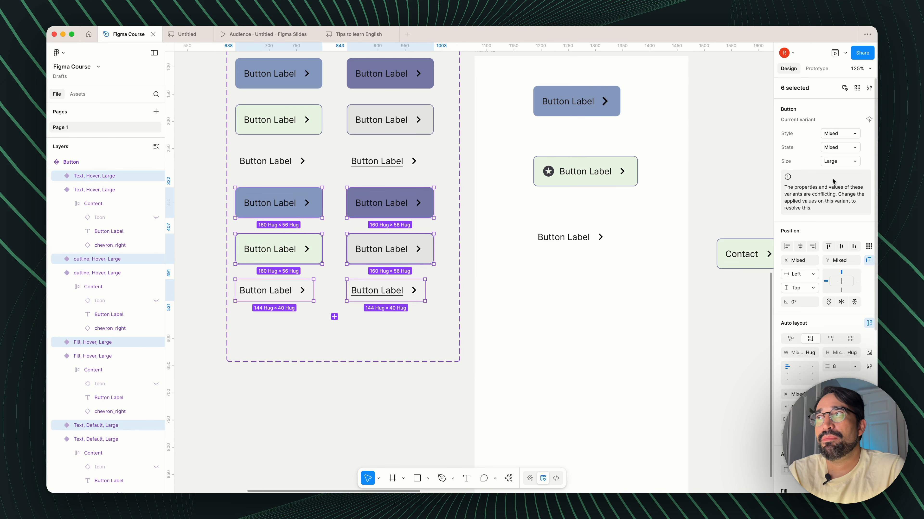
Step: Assign a new Size value, Small, to the six duplicated variants and deselect them
left_click(854, 164)
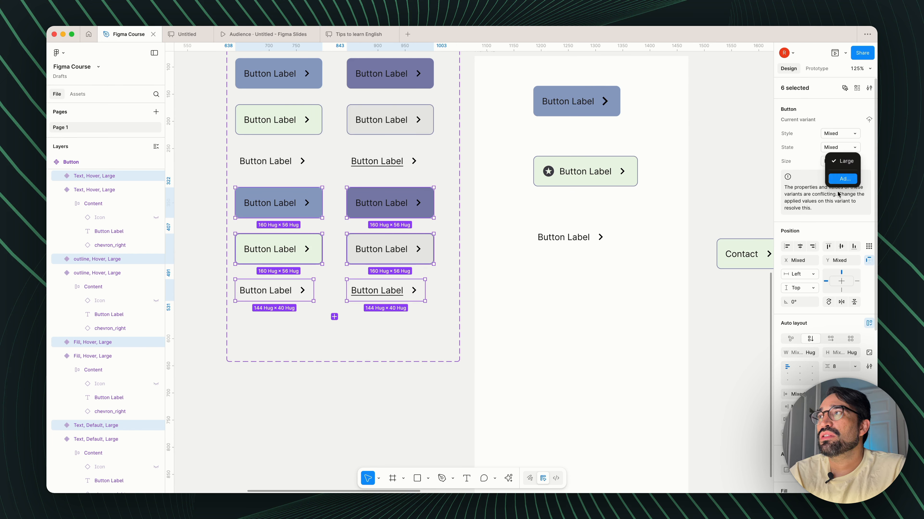
left_click(779, 170)
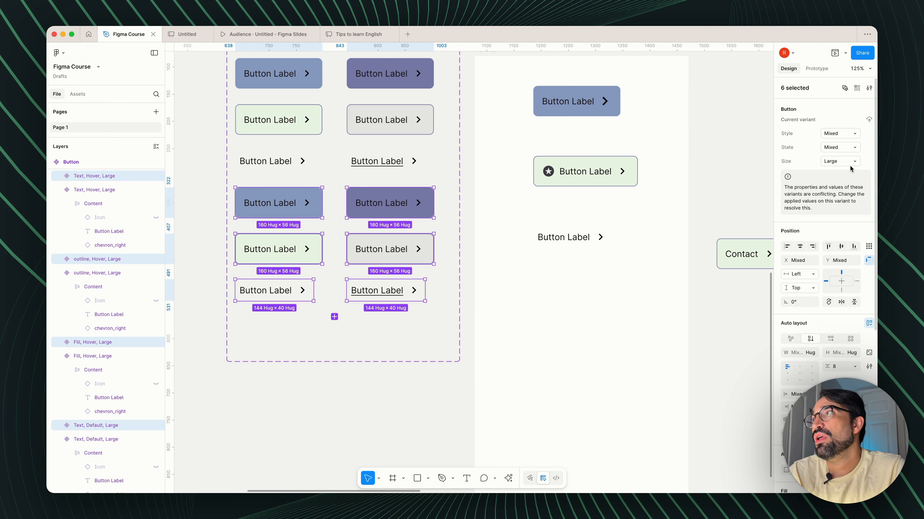
left_click(842, 162)
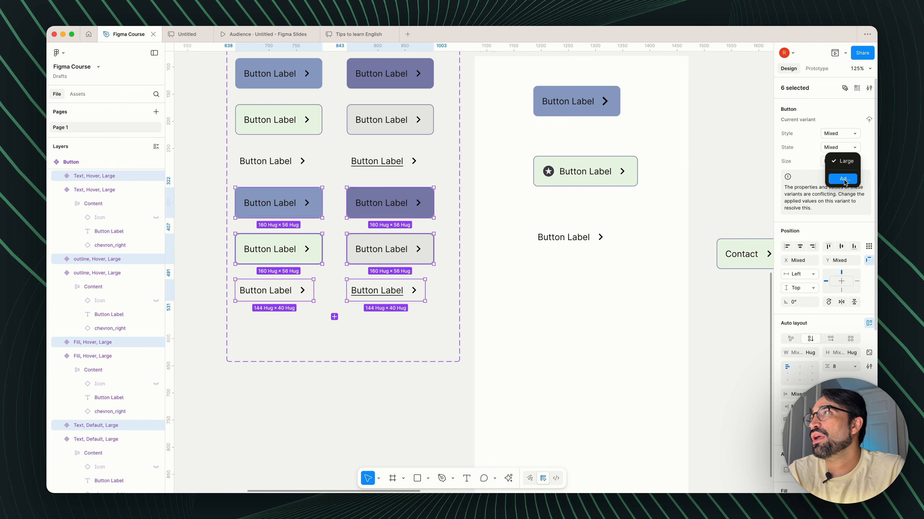
left_click(844, 179)
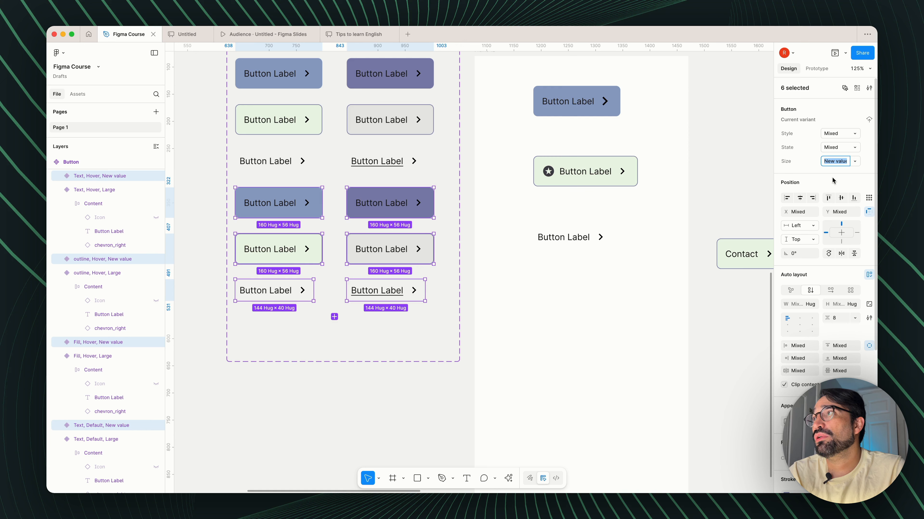
type("Small")
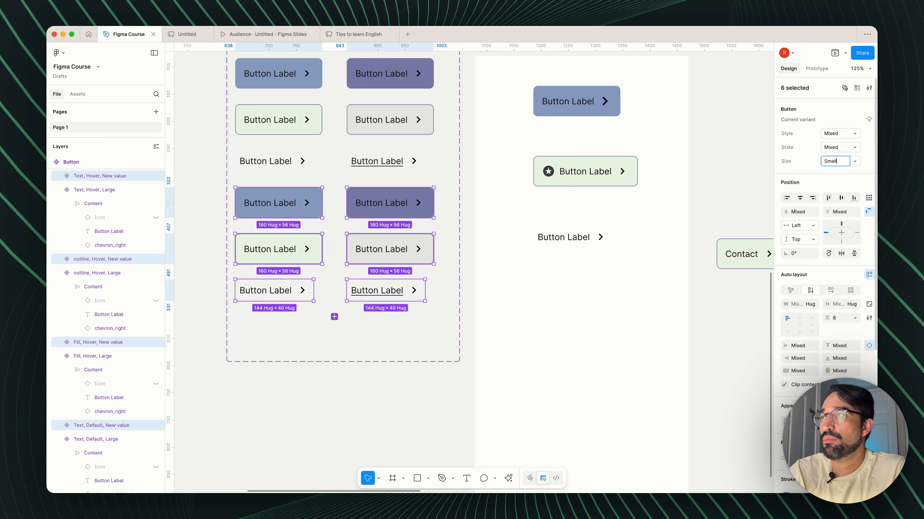
key("Return")
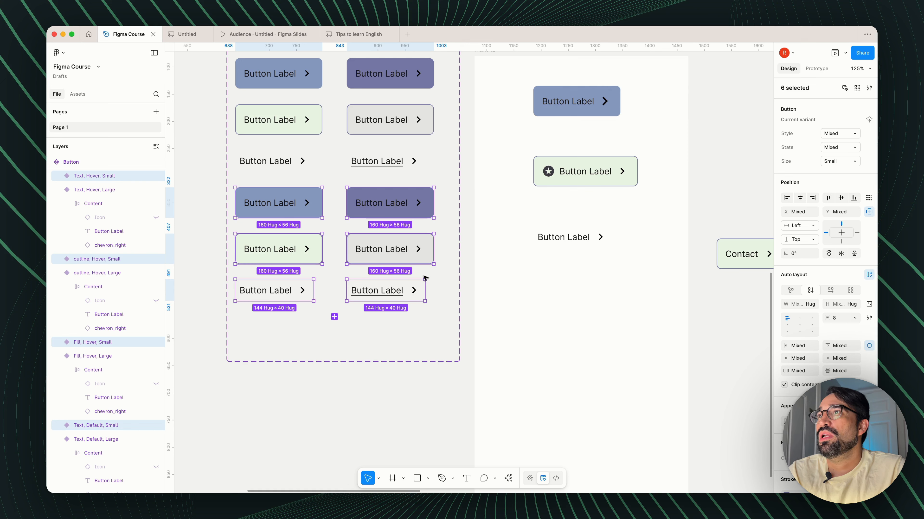
key("Escape")
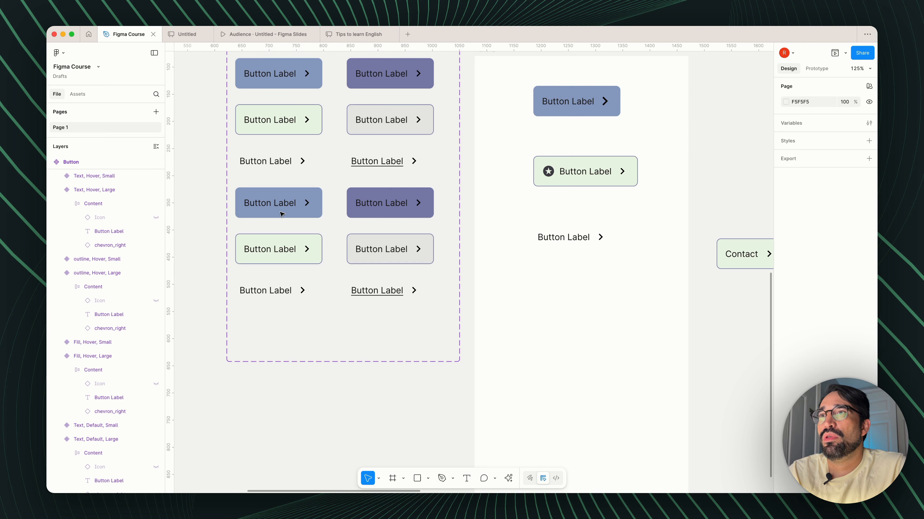
Step: Inspect the hover prototype interactions linking the Default and Hover variants in both the Small and Large rows
left_click(278, 208)
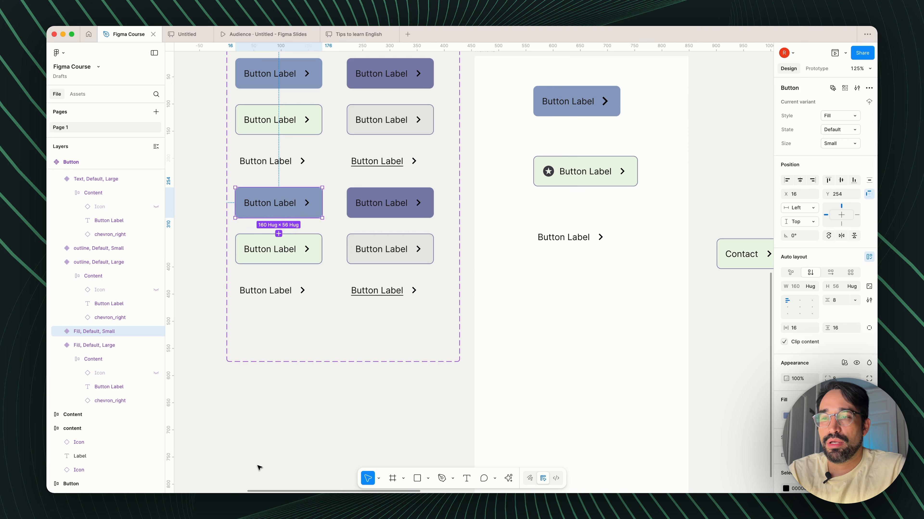
key("shift+e")
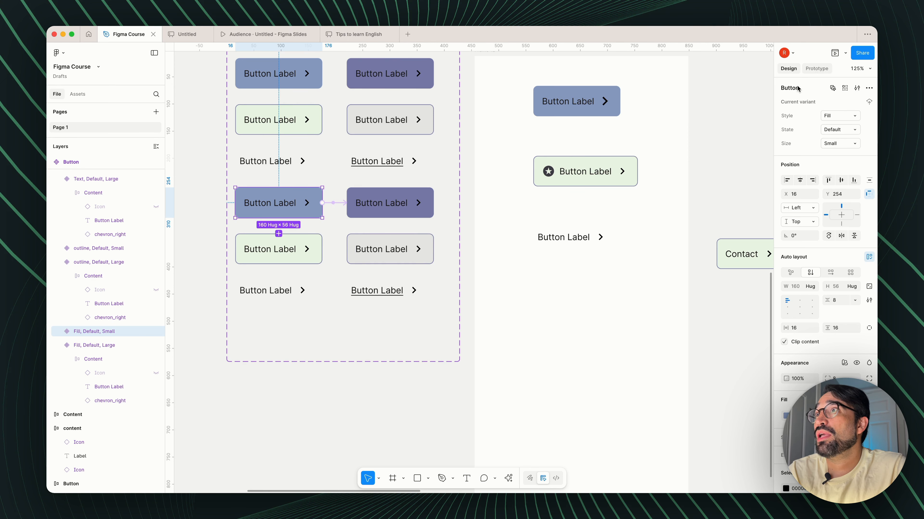
left_click(312, 254)
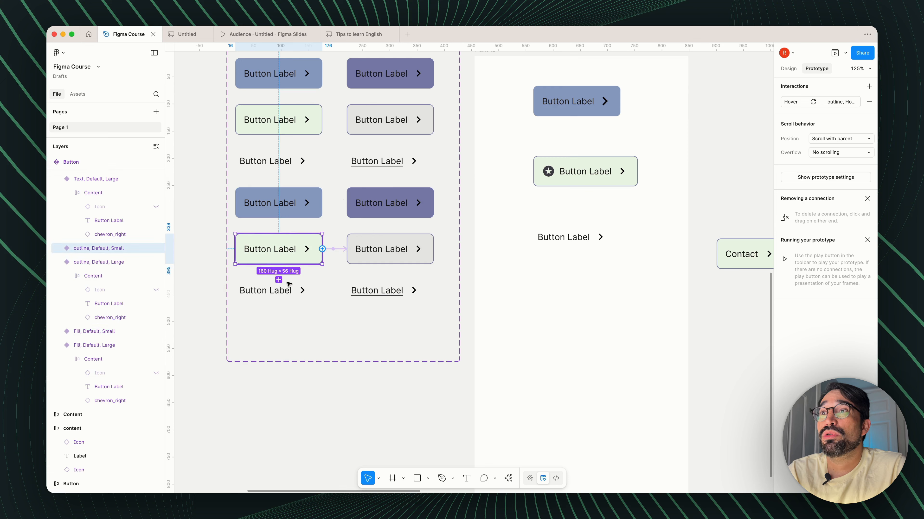
left_click_drag(314, 290, 379, 291)
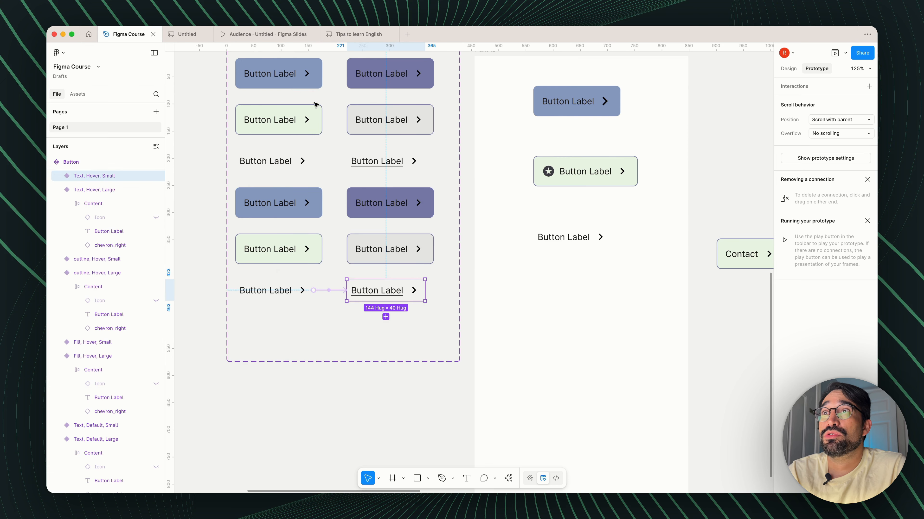
left_click(304, 87)
left_click_drag(322, 73, 354, 83)
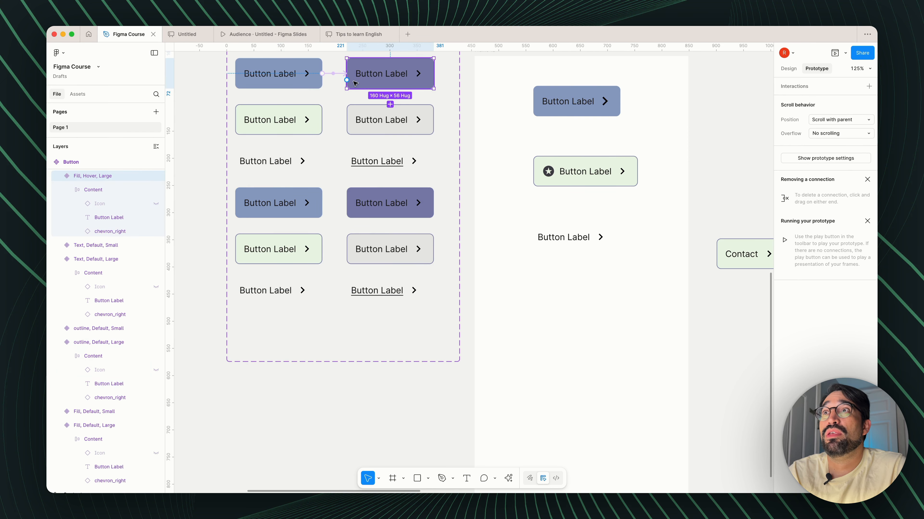
left_click(311, 112)
left_click(382, 115)
left_click(282, 161)
left_click_drag(363, 161, 363, 160)
left_click(330, 382)
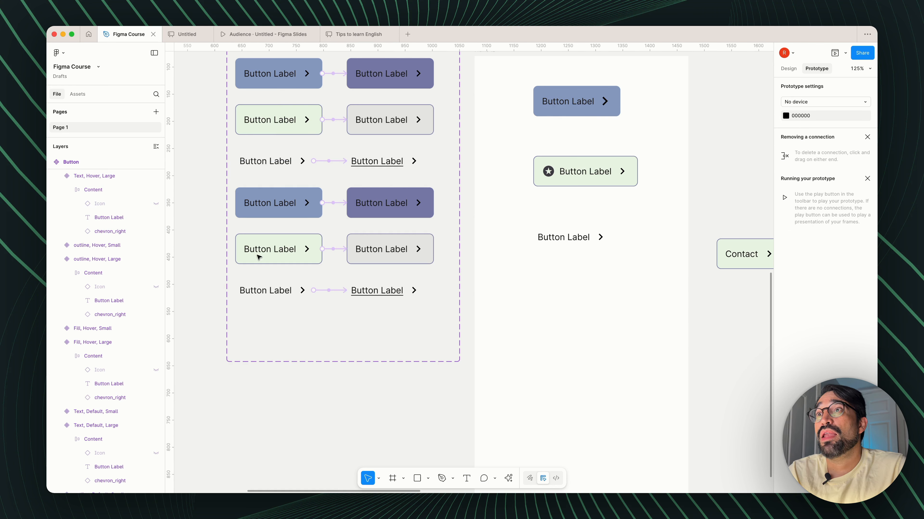
Step: Set the font size of the labels in all six Small button variants to 14
left_click(797, 73)
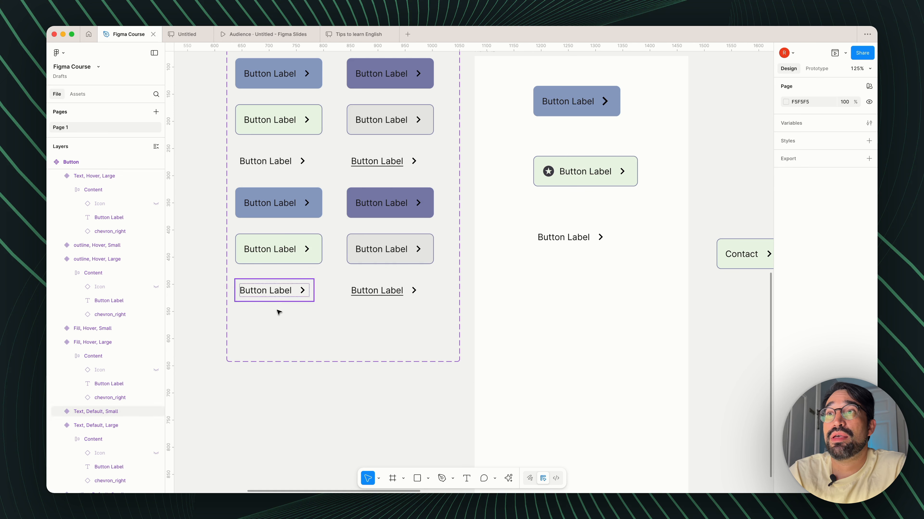
left_click(276, 291, "super")
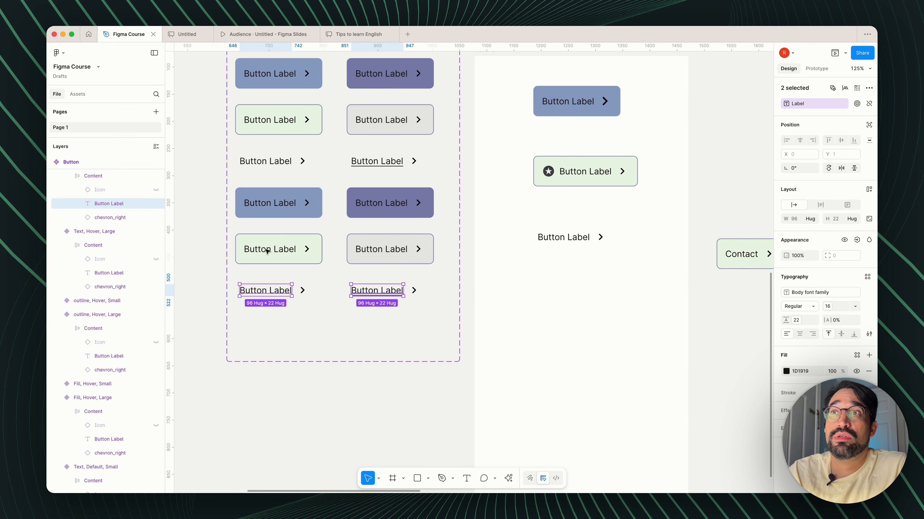
left_click(377, 207, "shift+super")
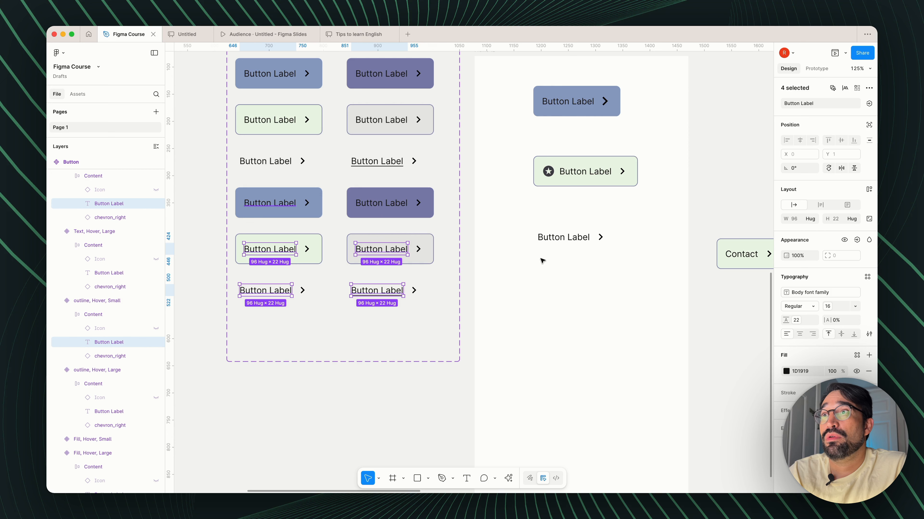
left_click(832, 307)
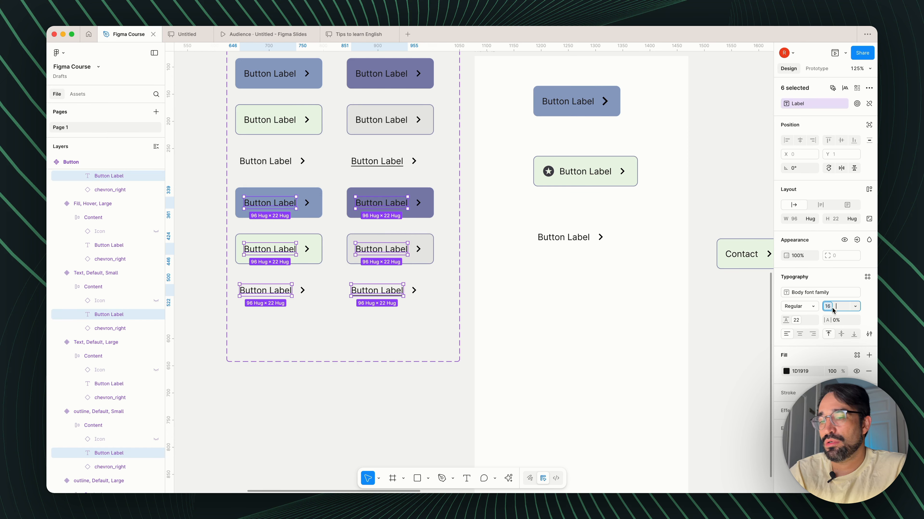
type("14")
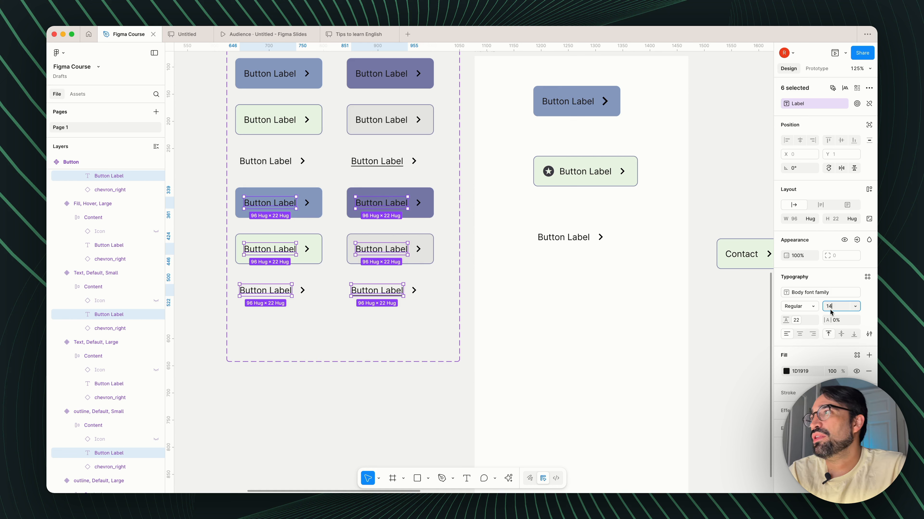
key("Tab")
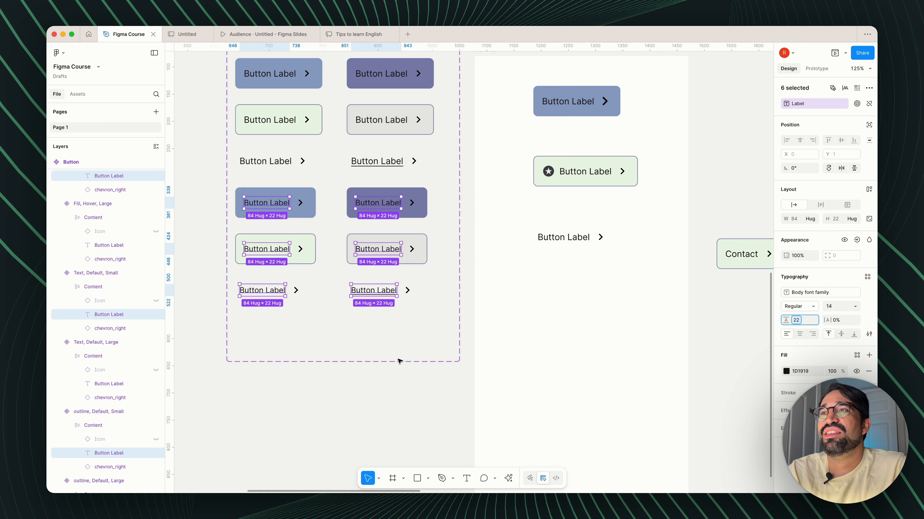
left_click(310, 396)
Step: Set the horizontal and vertical padding of the four Small Fill and outline variants to 8
left_click(265, 214)
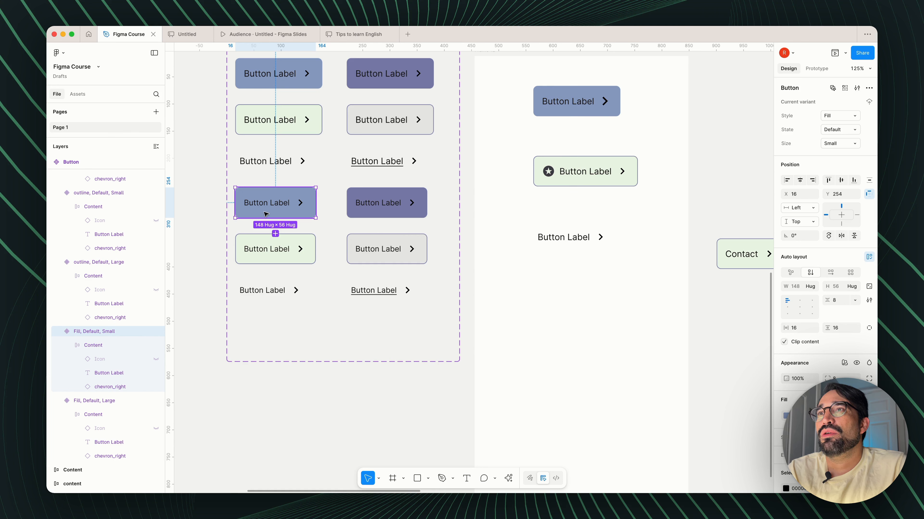
left_click(386, 207, "shift")
left_click(398, 258, "shift")
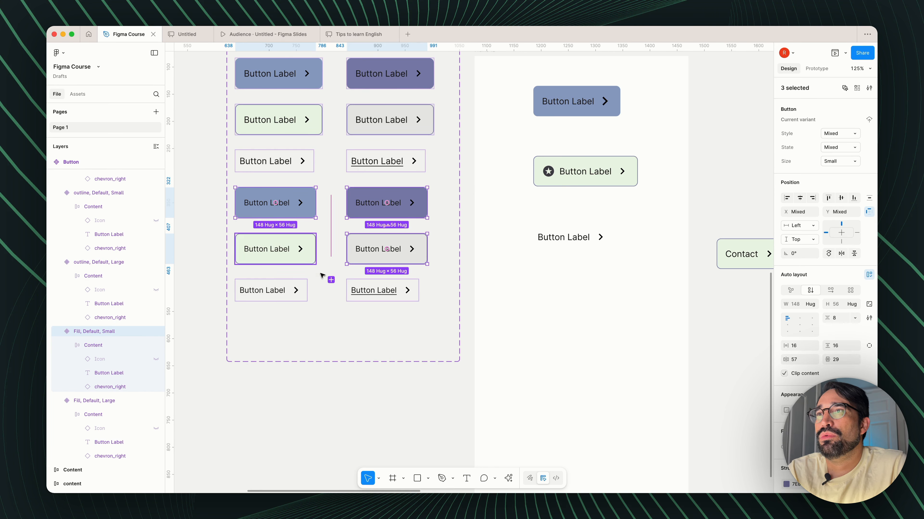
left_click(311, 259, "shift")
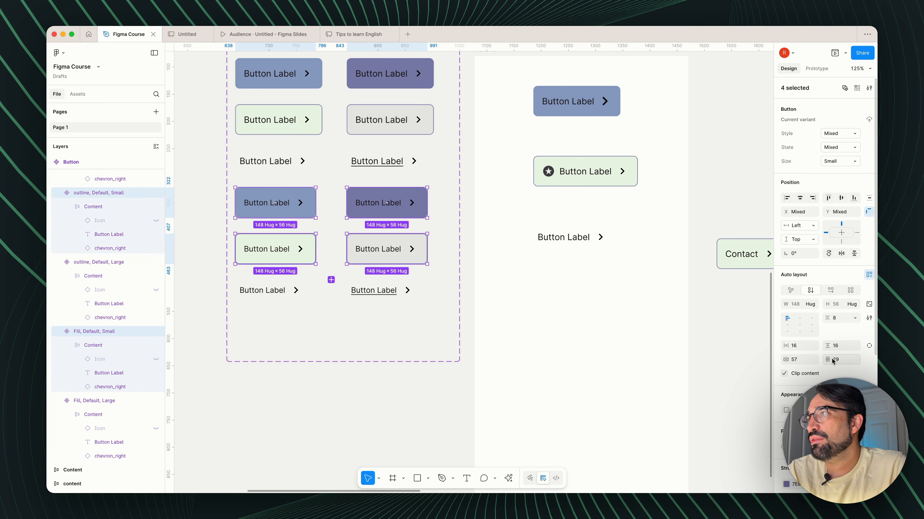
left_click(801, 348)
type("8")
key("Tab")
type("8")
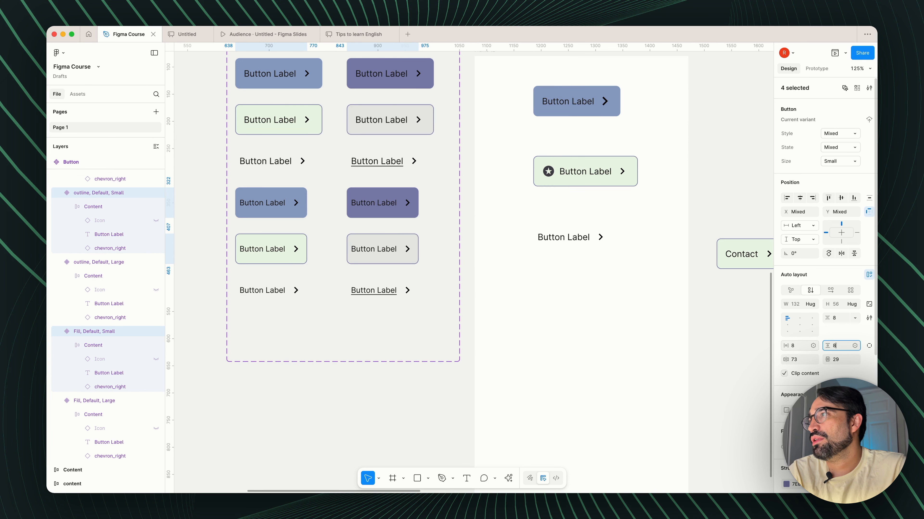
key("Return")
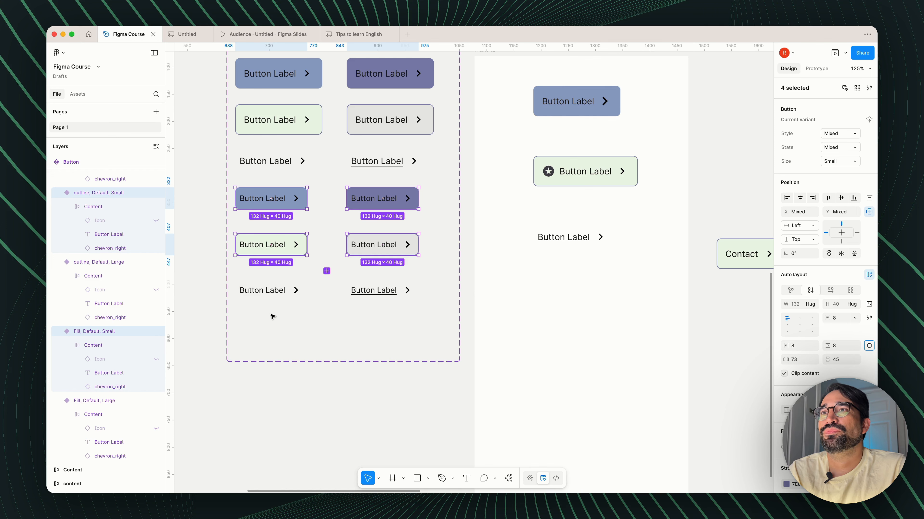
left_click(274, 303)
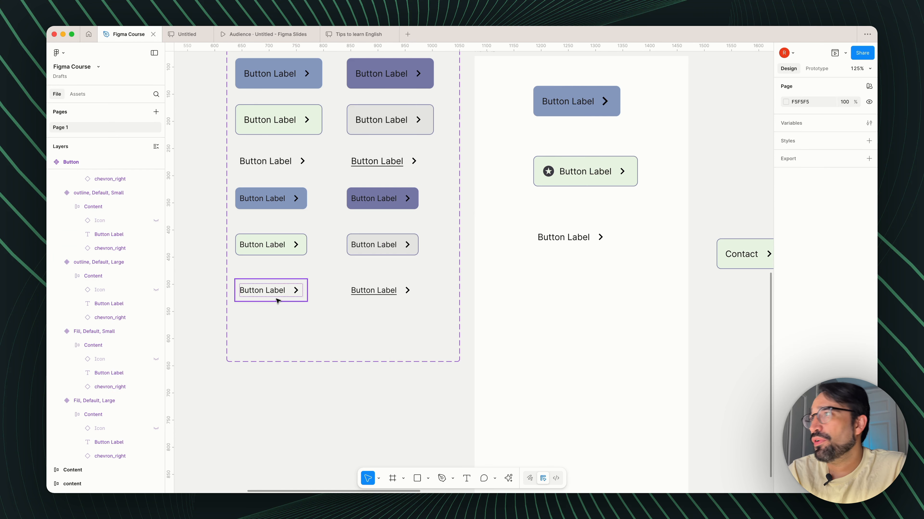
Step: Set the horizontal and vertical padding of the two Small Text variants to 4 and deselect them
left_click(276, 294)
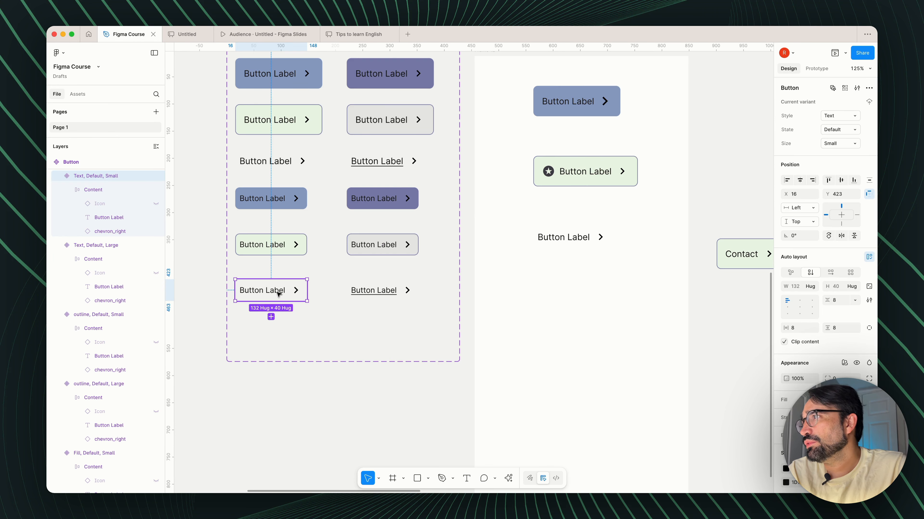
left_click(355, 288, "shift")
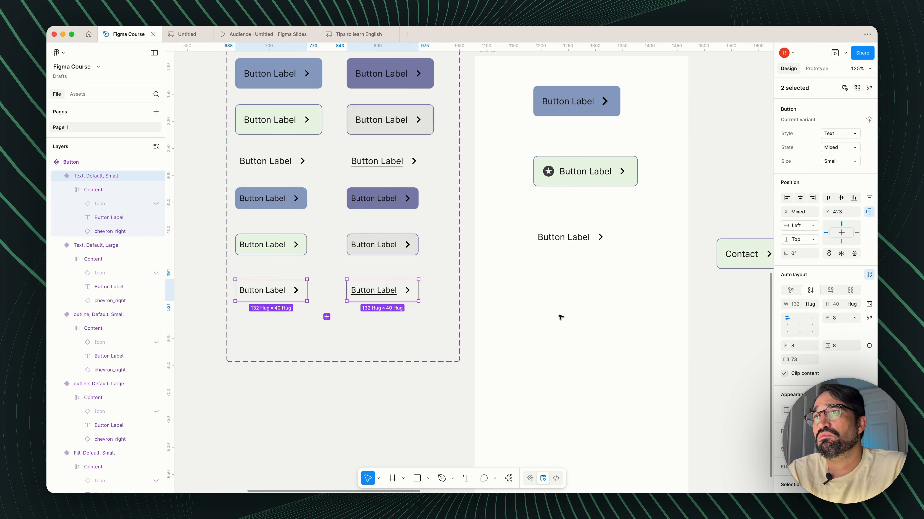
left_click(798, 350)
type("4")
key("Tab")
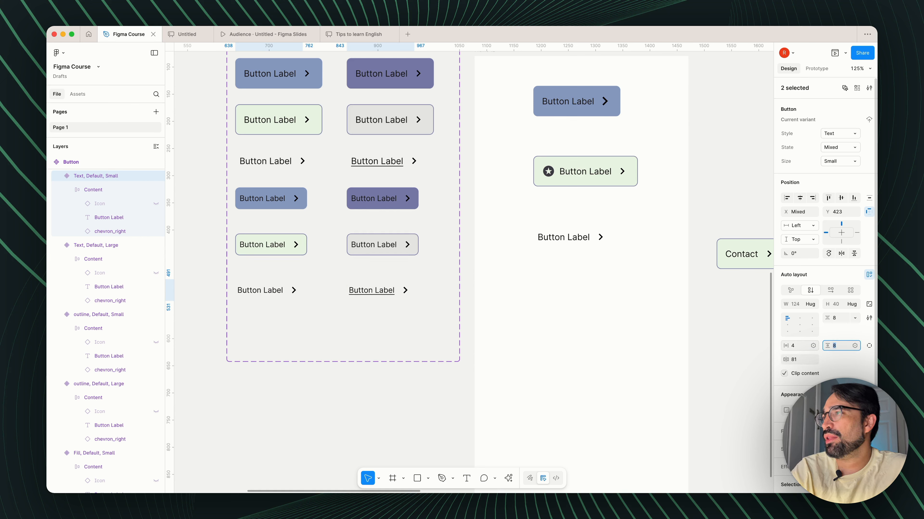
key("Tab")
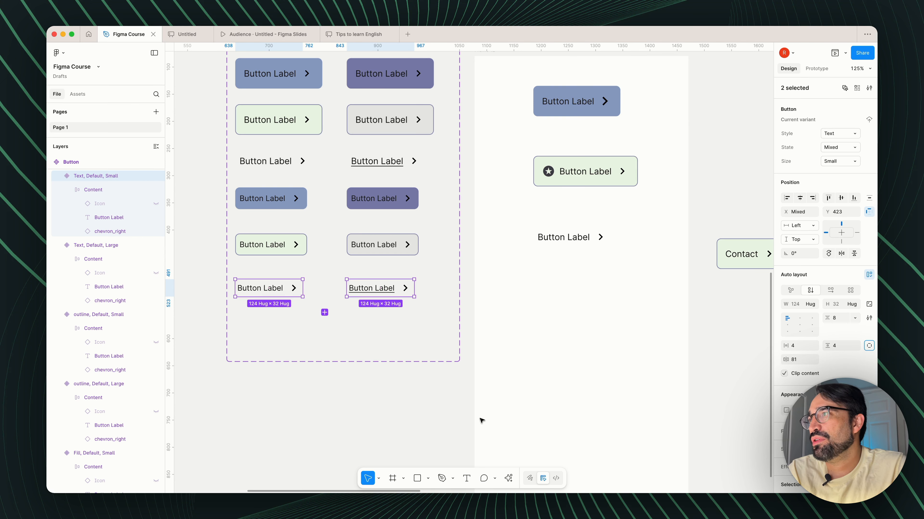
left_click(346, 378)
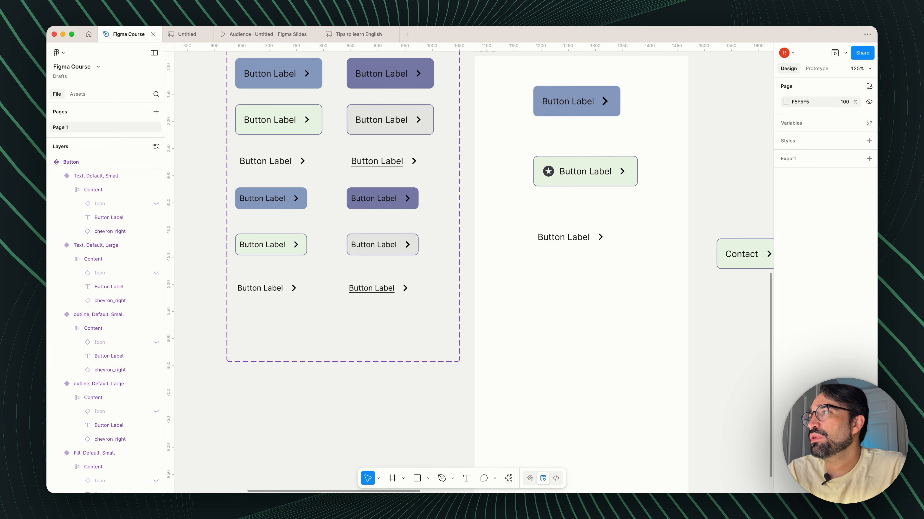
Step: Duplicate the Text button instance in Frame 12 and place the copy about 123 px below the original
scroll(324, 408, "down", 2)
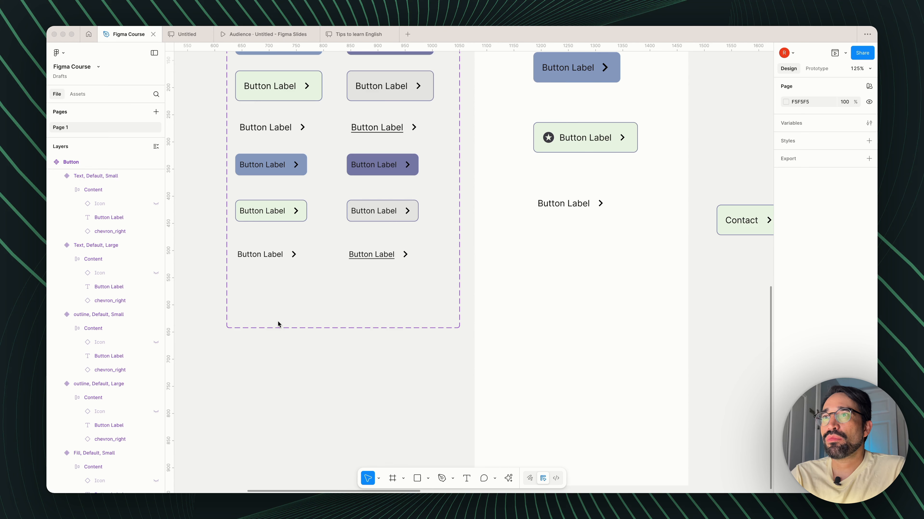
scroll(284, 365, "down", 2)
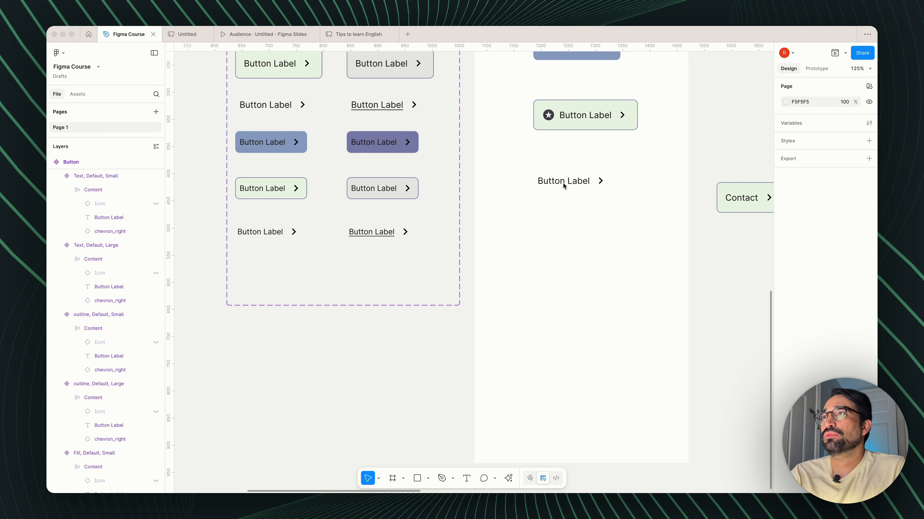
left_click(567, 184)
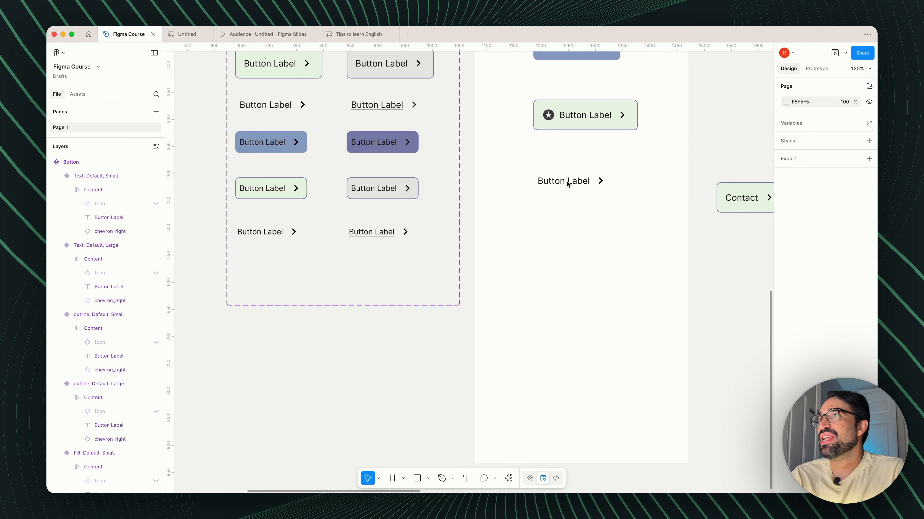
left_click(563, 185)
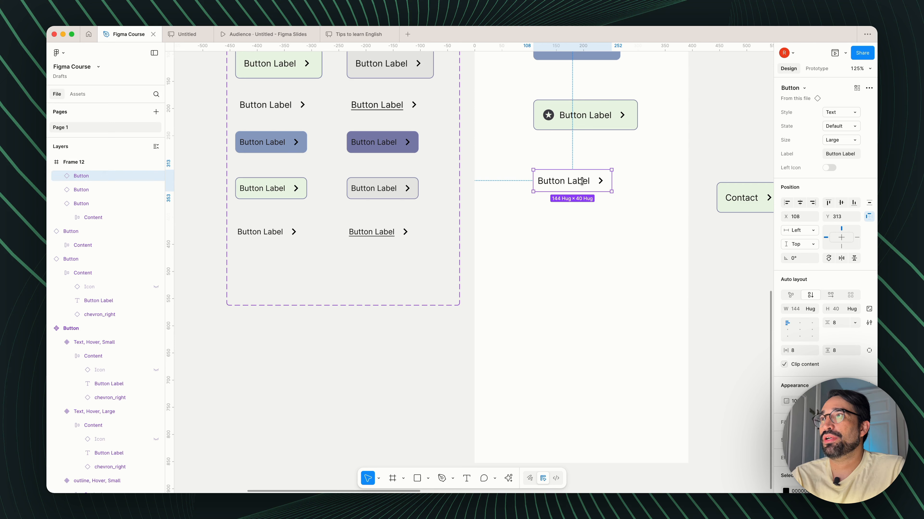
left_click_drag(580, 180, 577, 268)
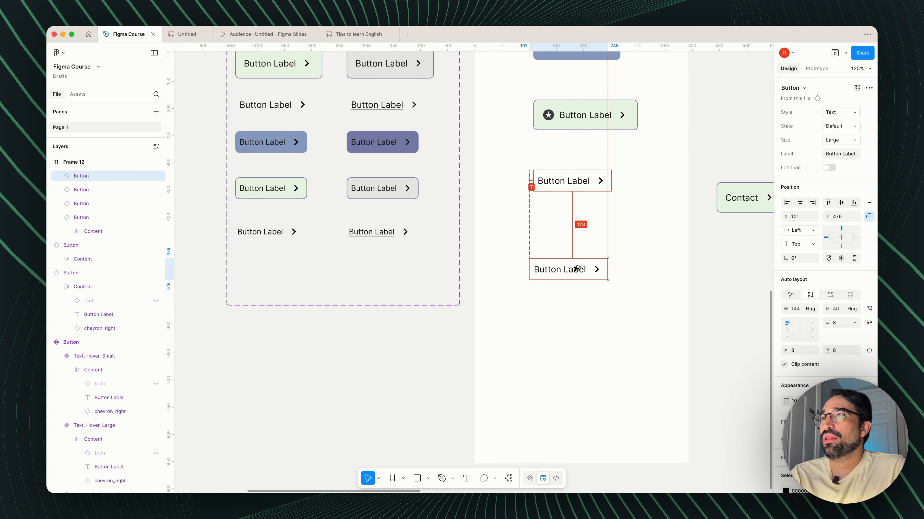
Step: Try the Small size on the copied button instance and return it to Large
left_click(839, 140)
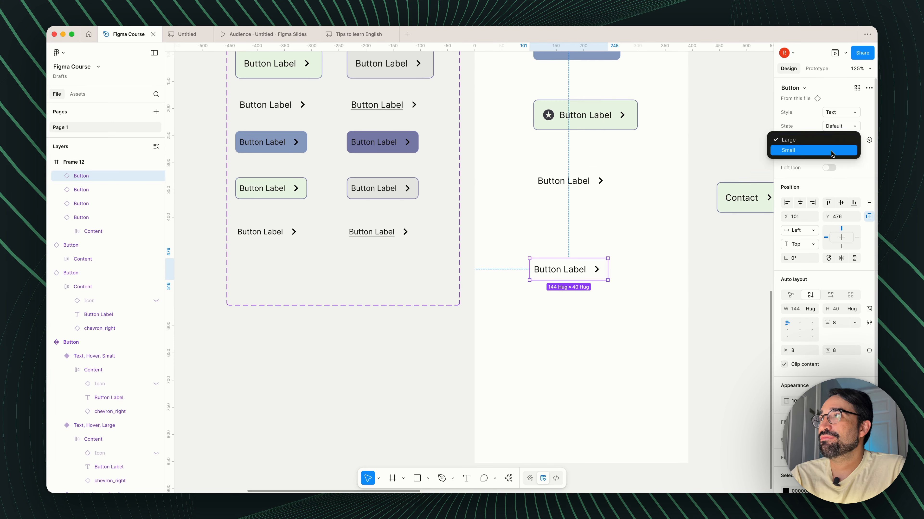
left_click(832, 150)
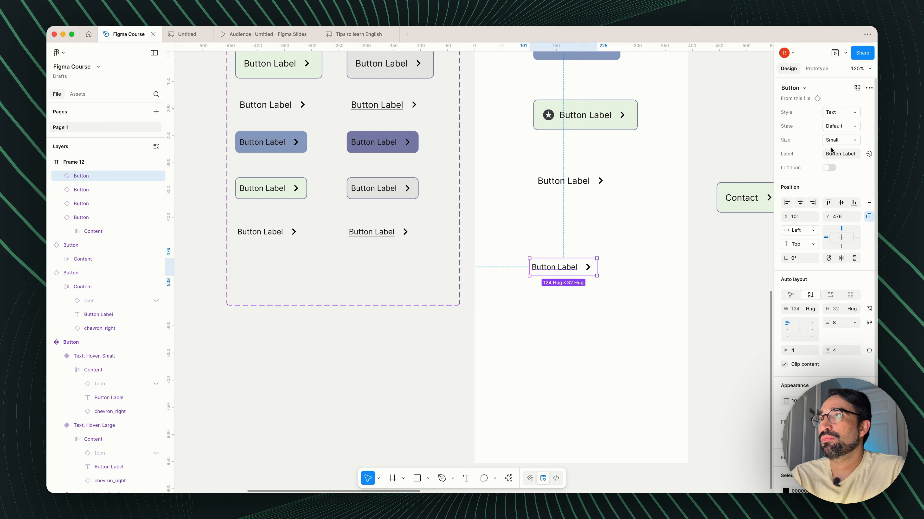
left_click(841, 140)
left_click(834, 130)
Step: Try the outline style on the copied button instance, settling on the Fill style
left_click(837, 112)
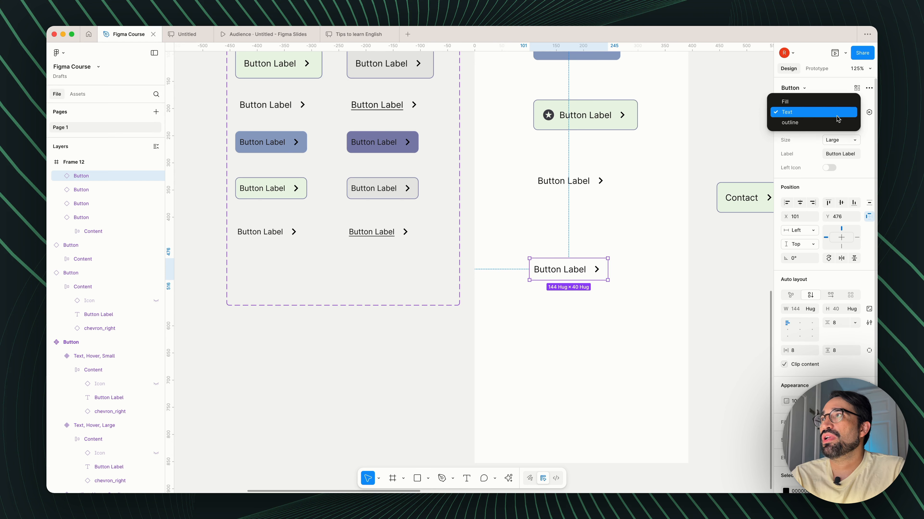
left_click(835, 122)
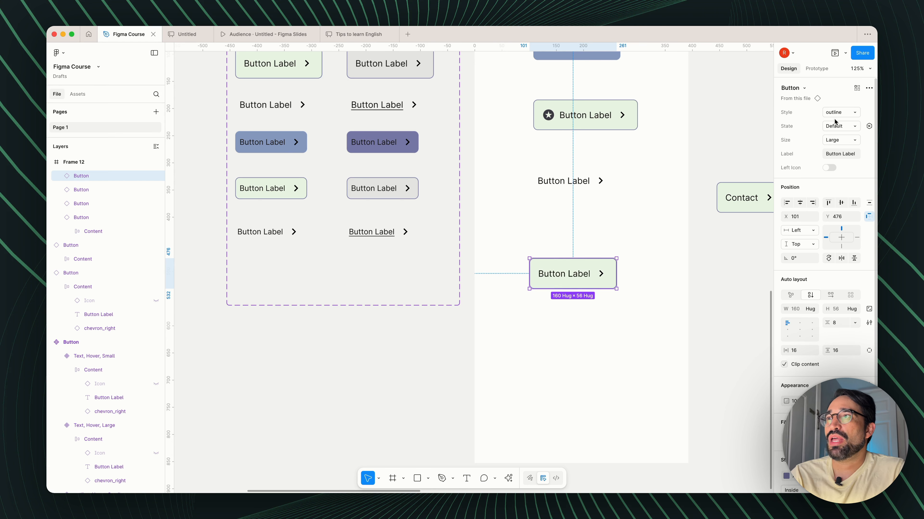
left_click(849, 112)
left_click(820, 92)
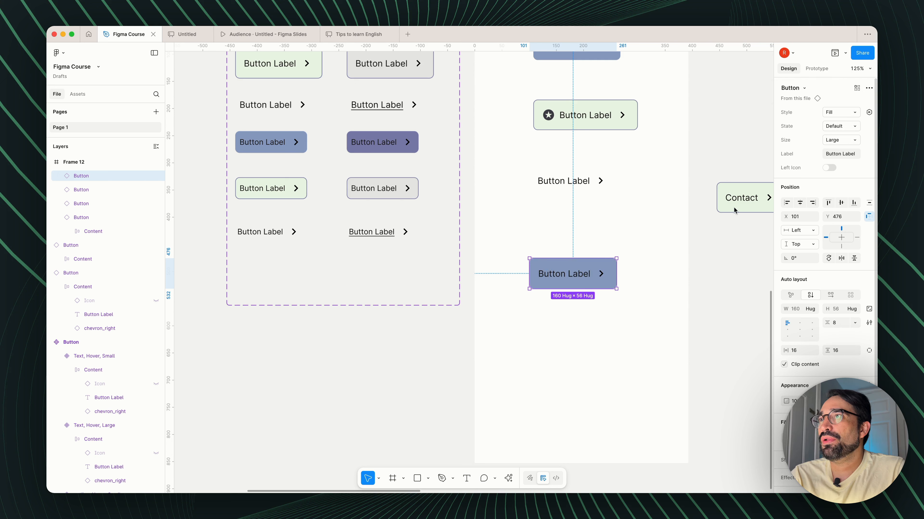
Step: Try the Hover state on the Fill button instance and return it to Default
left_click(831, 128)
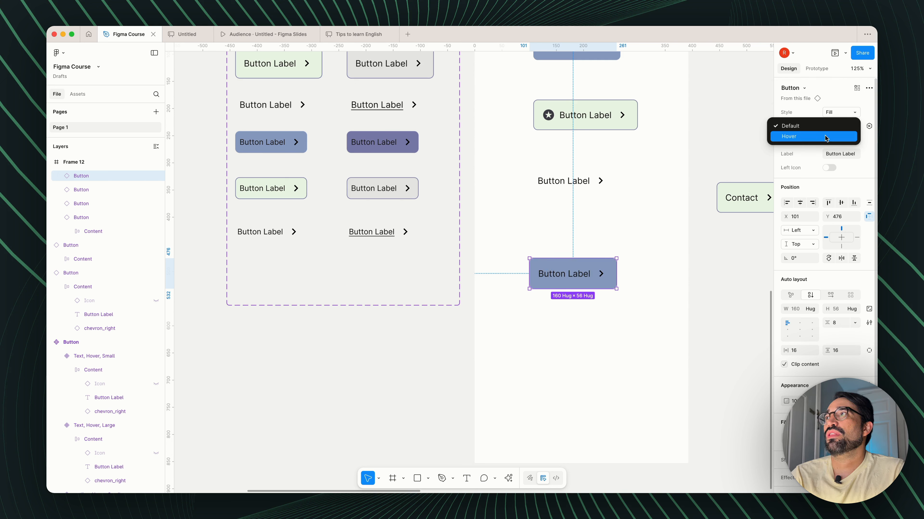
left_click(824, 137)
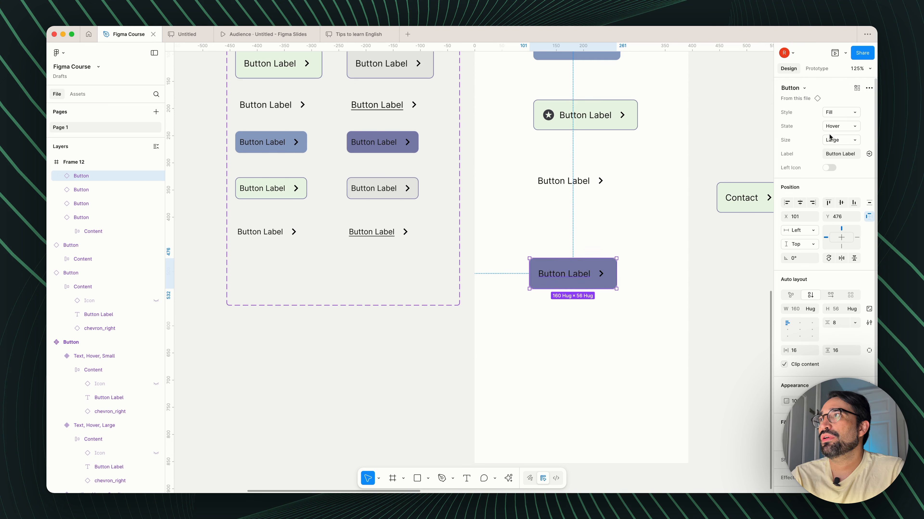
left_click(827, 126)
left_click(812, 115)
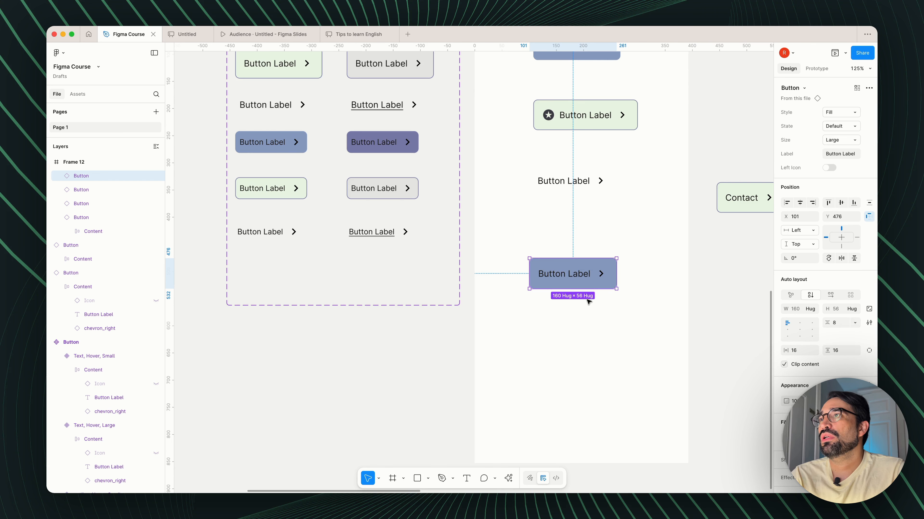
Step: Duplicate the lowest Fill button instance below itself in Frame 12 and set the copy's Size to Small
scroll(575, 352, "up", 2)
key("alt")
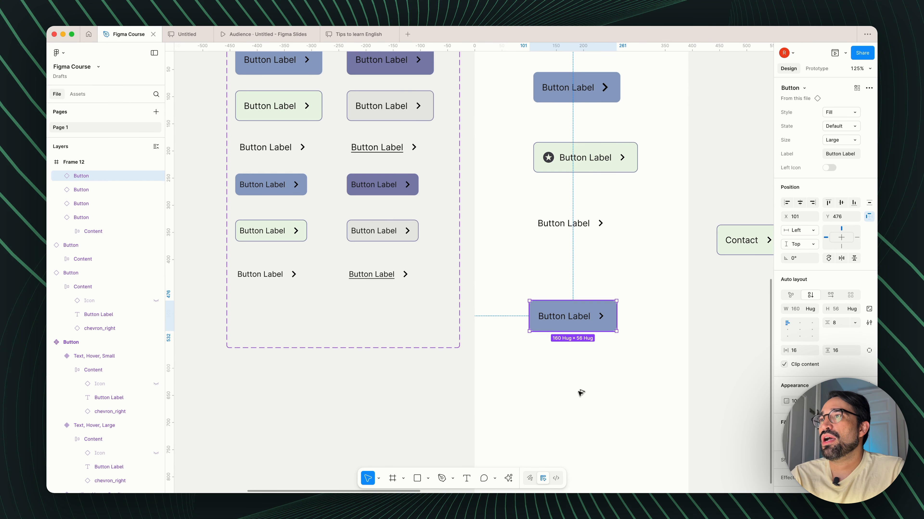
left_click_drag(585, 316, 586, 320, "alt")
left_click_drag(589, 388, 587, 385)
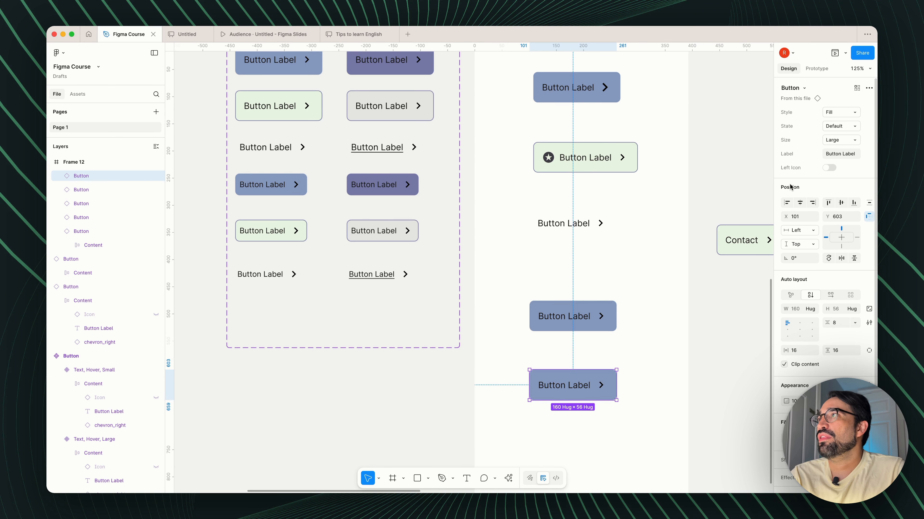
left_click(840, 144)
left_click(819, 154)
Step: Open a prototype preview of Frame 12 to check its Large and Small button instances
scroll(486, 190, "up", 2)
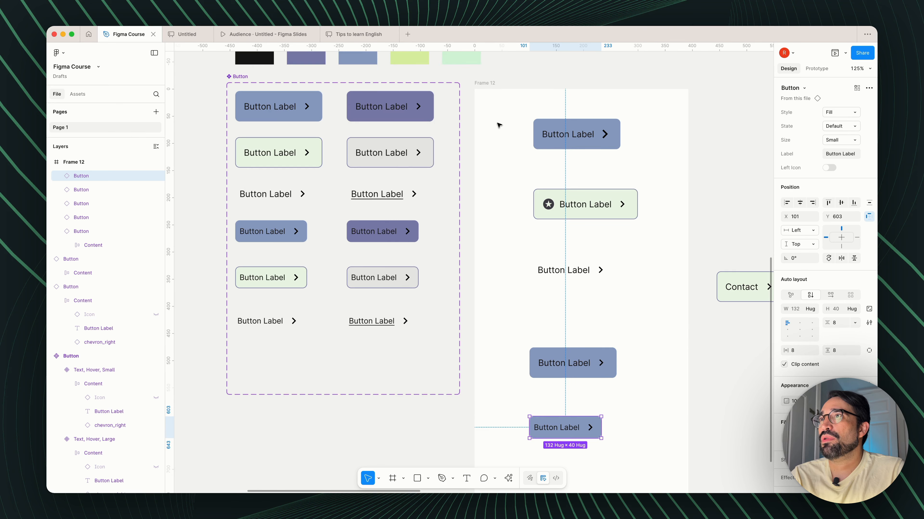
left_click(486, 84)
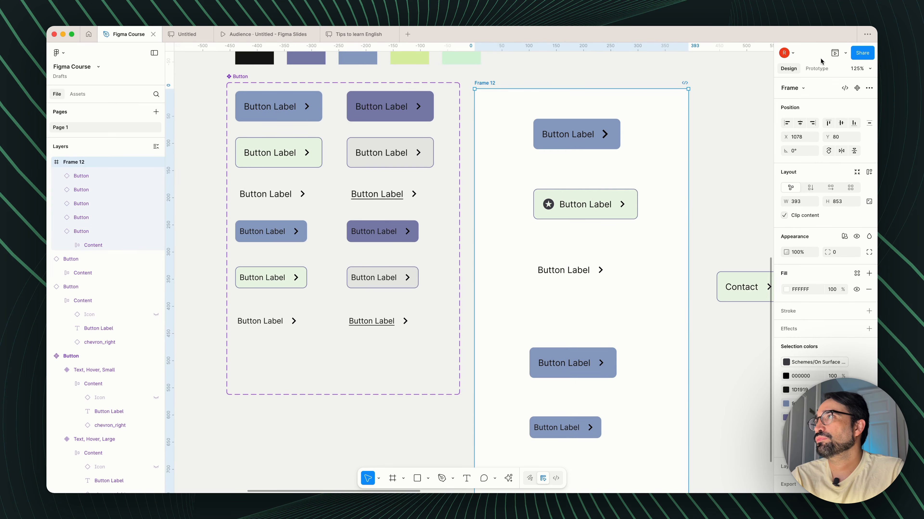
left_click(829, 55)
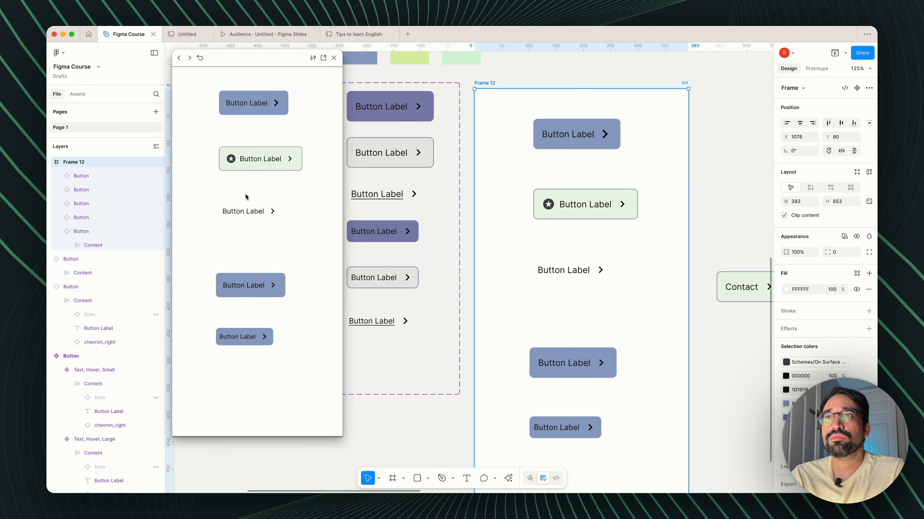
Step: Close the prototype preview and set the label of the lower Large Fill button instance in Frame 12 to "Contact"
left_click(333, 59)
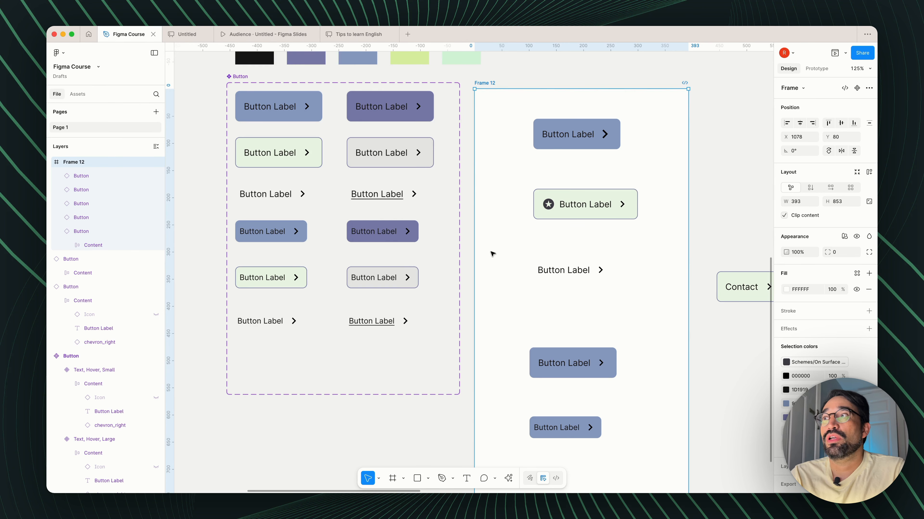
scroll(490, 310, "right", 5)
left_click(567, 366)
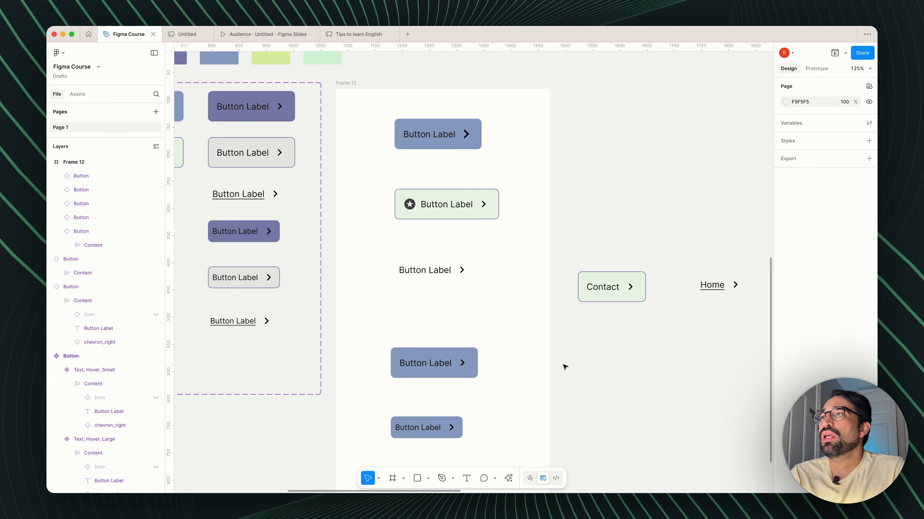
left_click(451, 373)
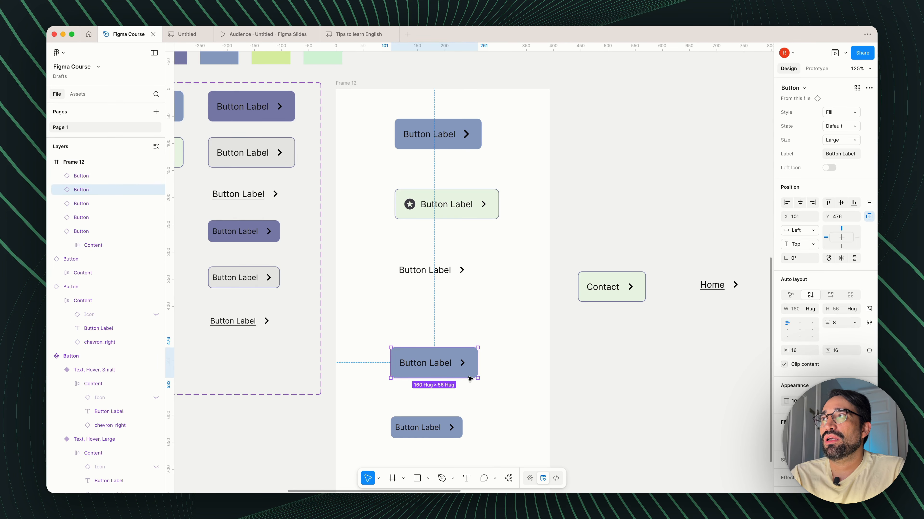
left_click(840, 153)
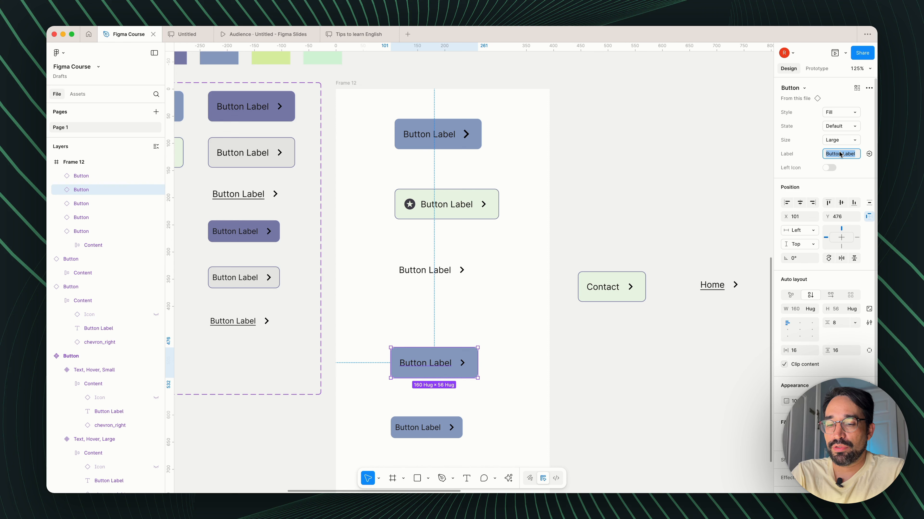
type("Contact")
key("Return")
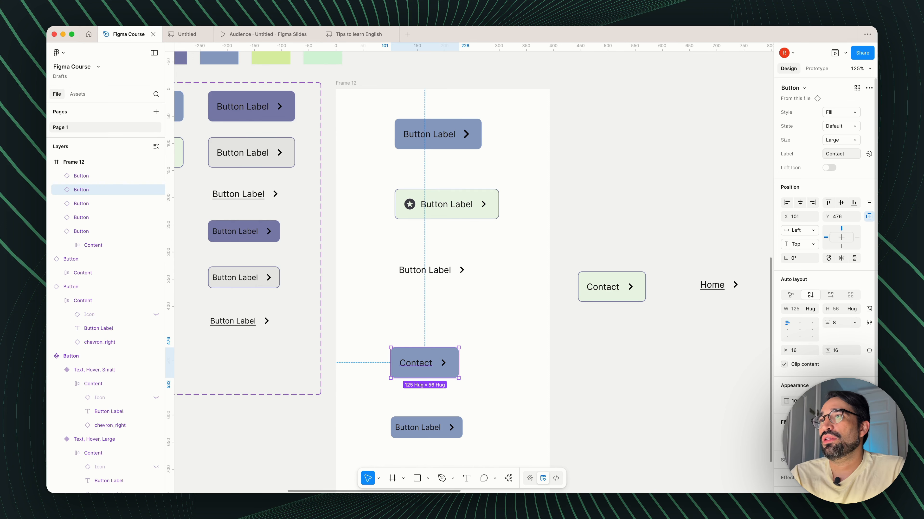
Step: Duplicate the blue Contact button beside itself in Frame 12 and set the copy's label to "About us"
left_click_drag(429, 368, 514, 372)
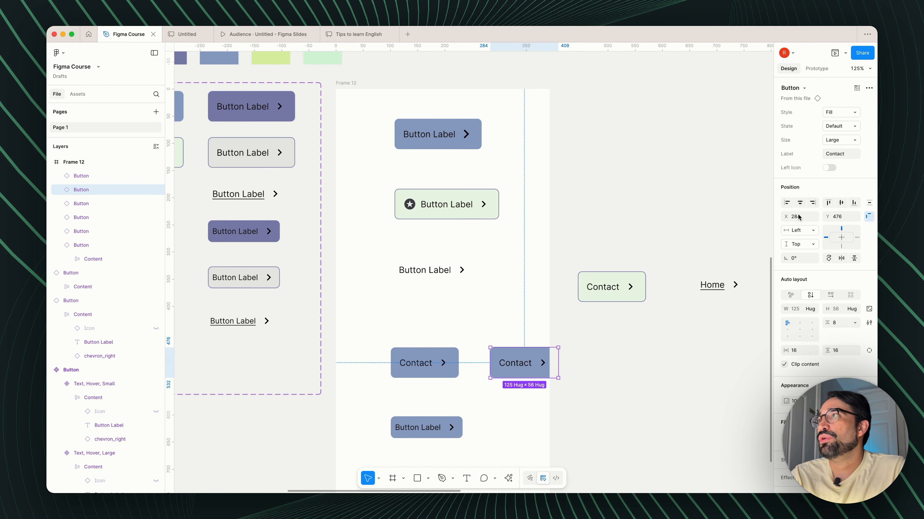
left_click(833, 159)
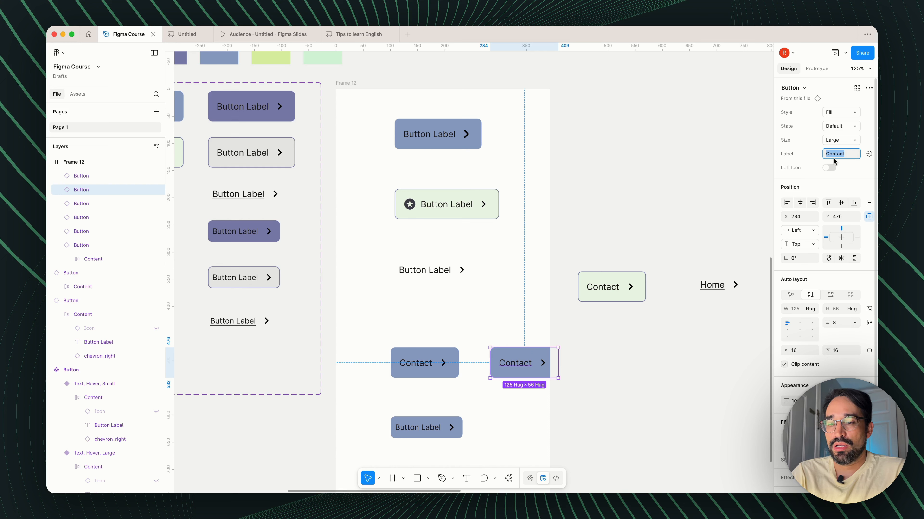
type("About us")
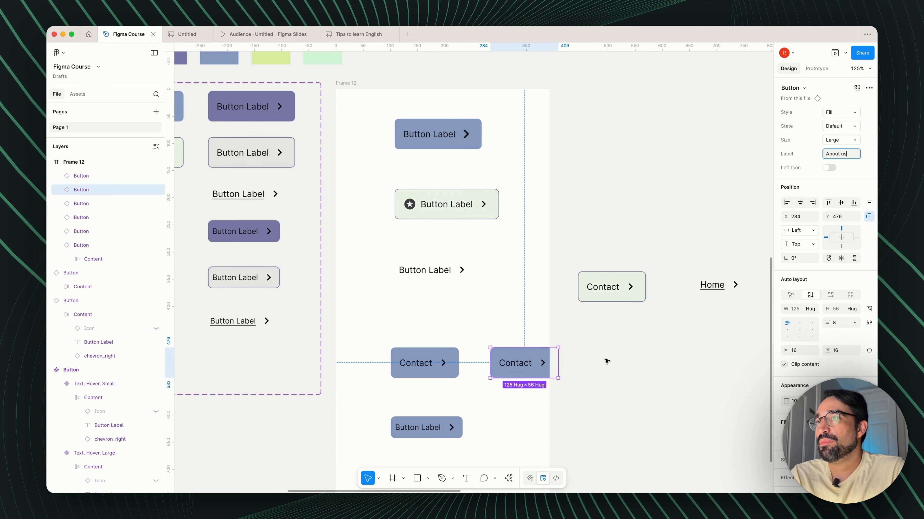
left_click(587, 372)
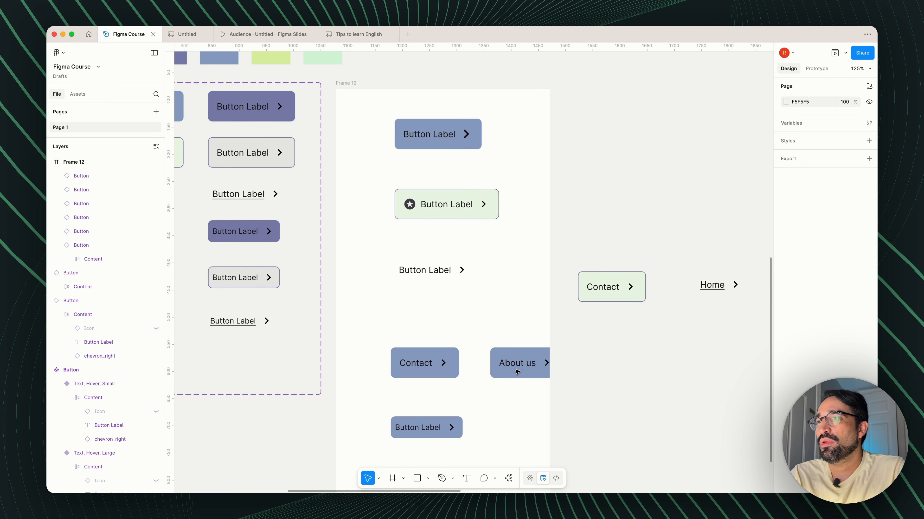
Step: Move the blue Contact and About us buttons together up to just below the text-style button, fully inside Frame 12
left_click(431, 364)
left_click(526, 363, "shift")
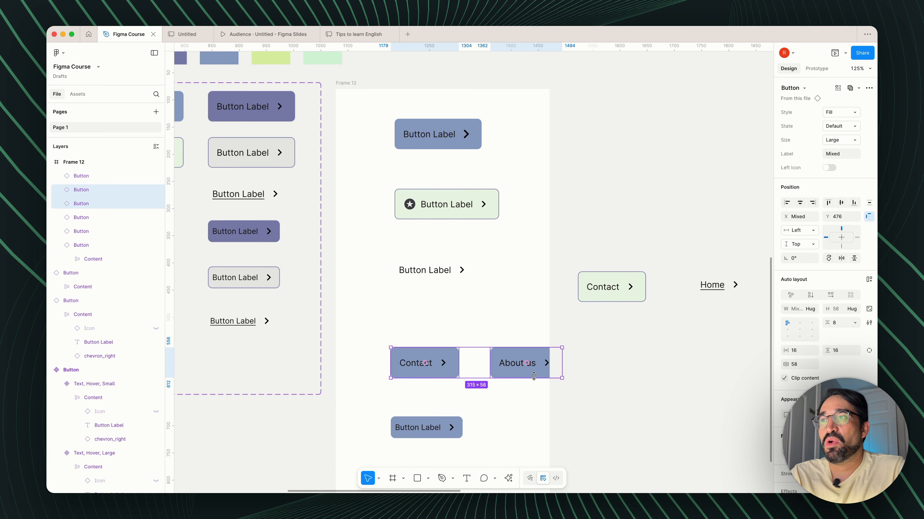
left_click_drag(493, 351, 444, 305)
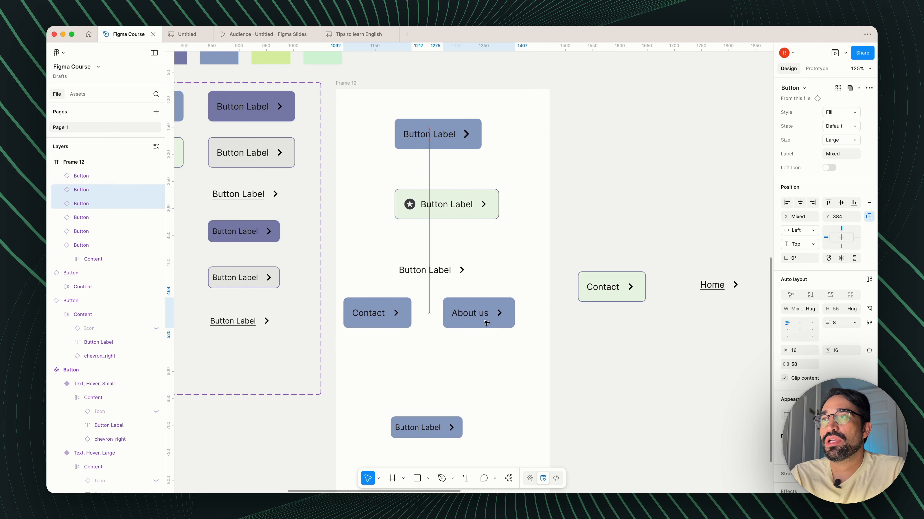
Step: Detach the Body font family variable from all twelve label texts in the Button component set and set their font to Instrument Sans
scroll(441, 360, "down", 5)
scroll(378, 400, "left", 3)
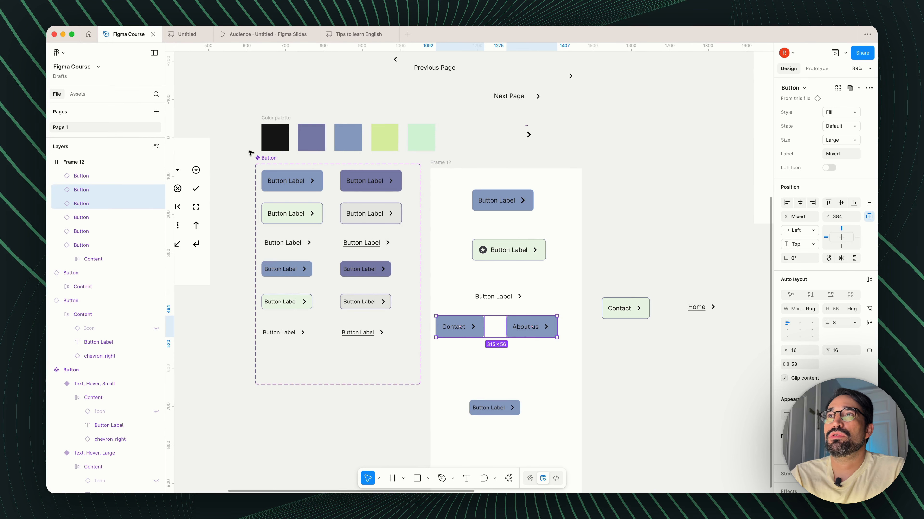
left_click(259, 160)
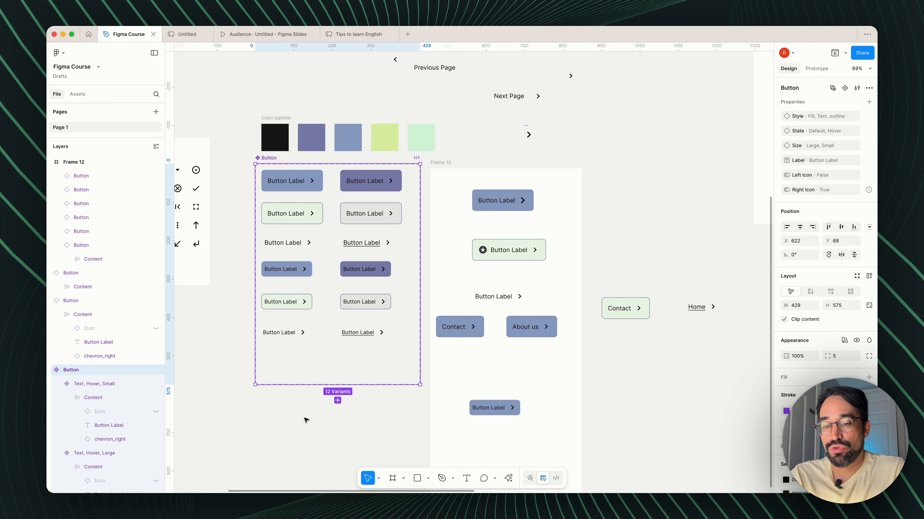
left_click(286, 181, "super")
left_click(356, 182, "shift+super")
left_click(347, 217, "shift+super")
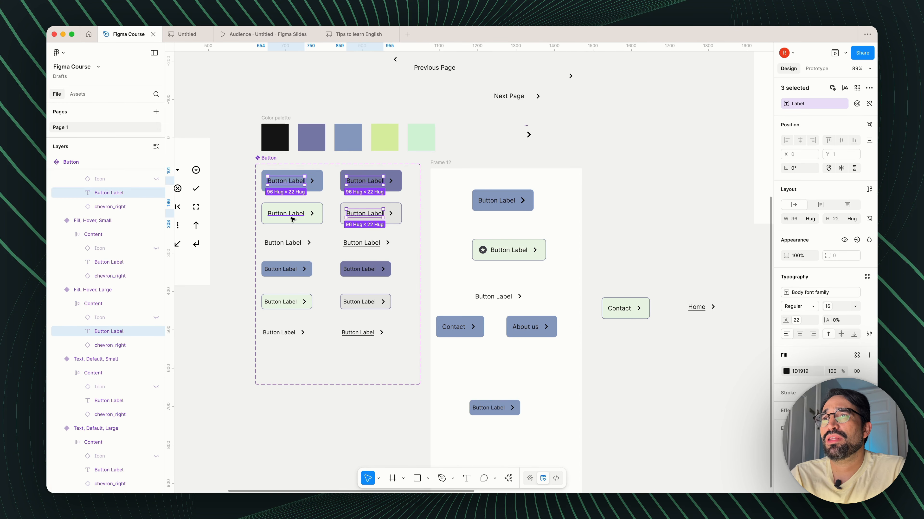
left_click(290, 244, "shift+super")
left_click(355, 245, "shift+super")
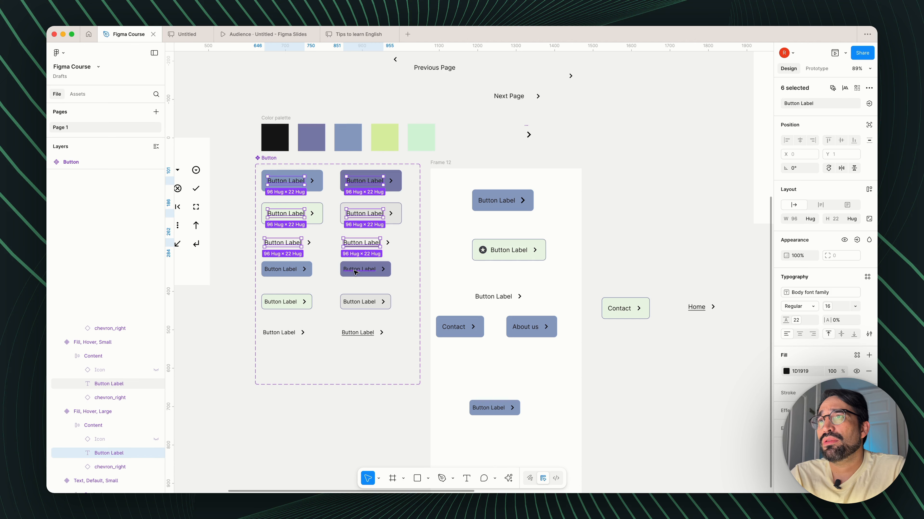
left_click(285, 271, "shift+super")
left_click(290, 302, "shift+super")
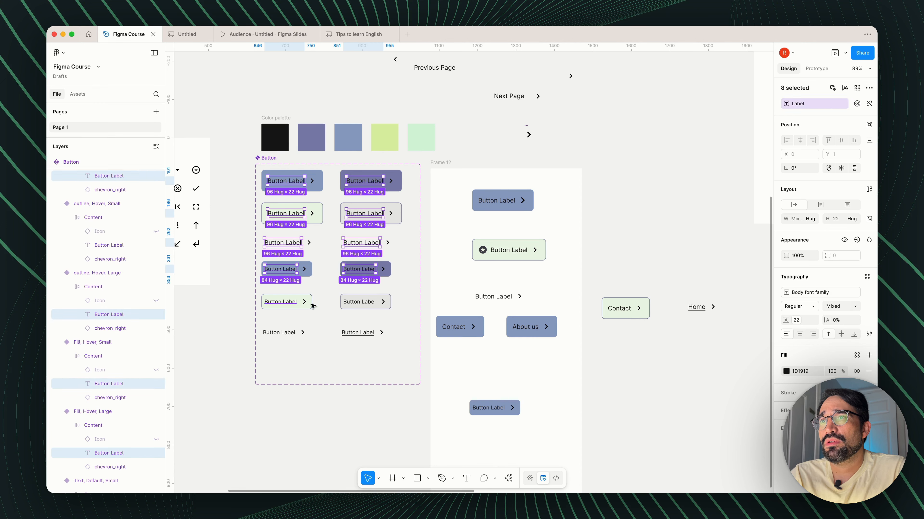
left_click(352, 307, "shift+super")
left_click(351, 333, "shift+super")
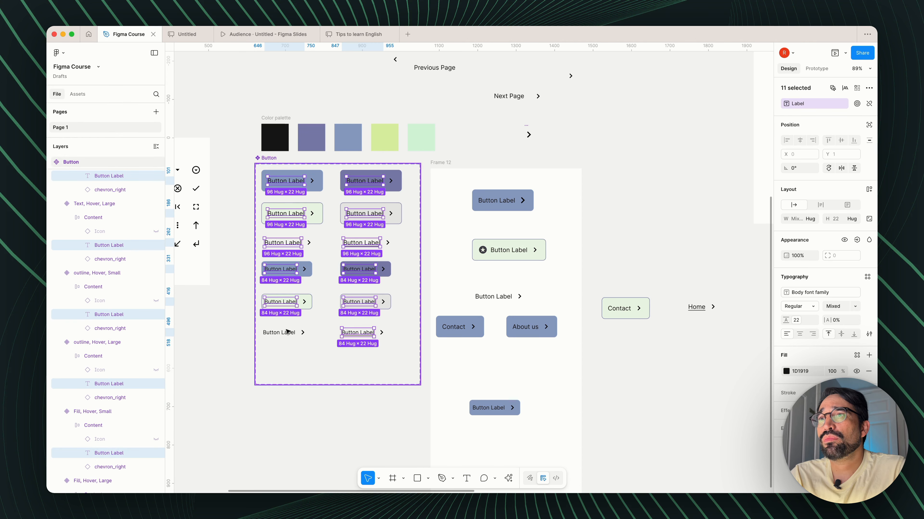
left_click(278, 332, "shift+super")
left_click(851, 293)
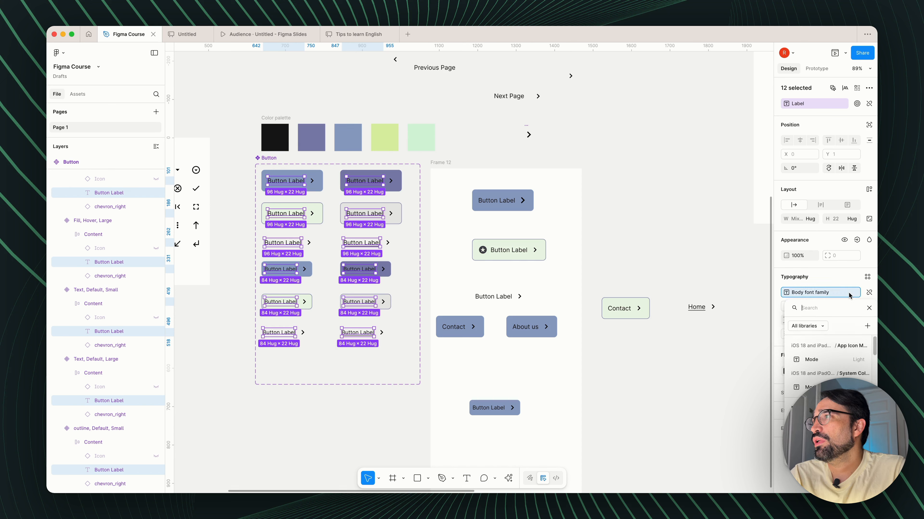
left_click(868, 293)
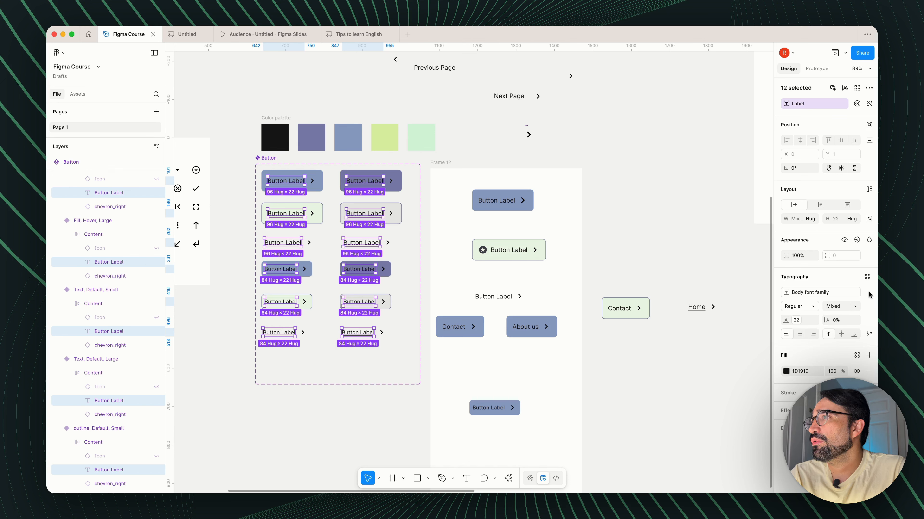
left_click(852, 294)
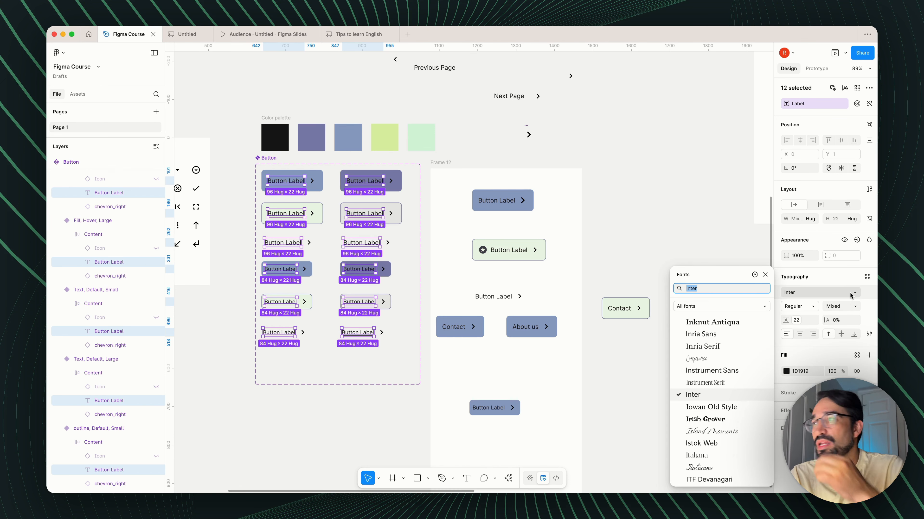
left_click(722, 372)
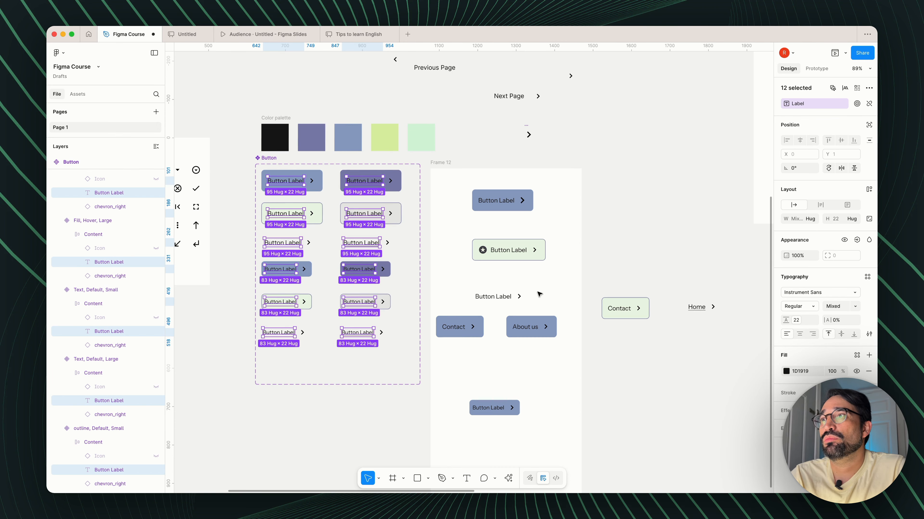
Step: Inspect the font of the Contact button's label in Frame 12 and compare the instances with the Button component set
left_click(493, 327)
scroll(460, 319, "up", 3)
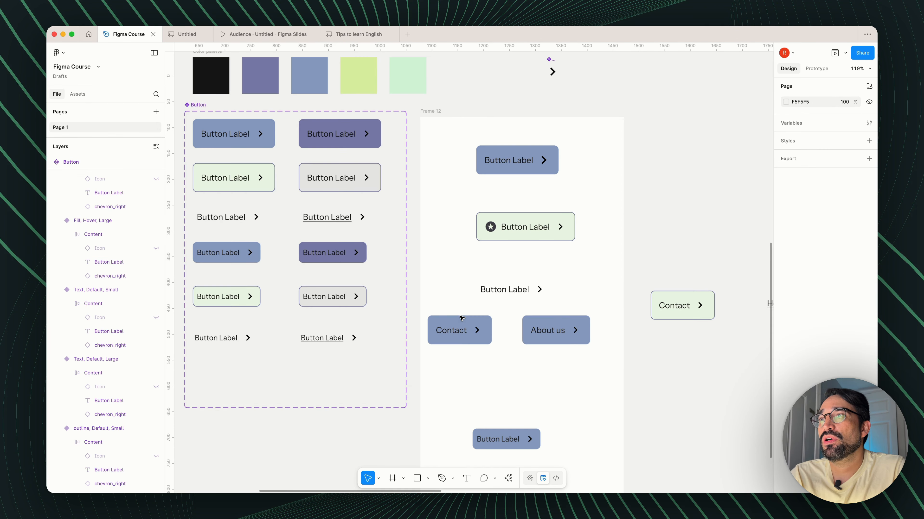
scroll(460, 319, "up", 3)
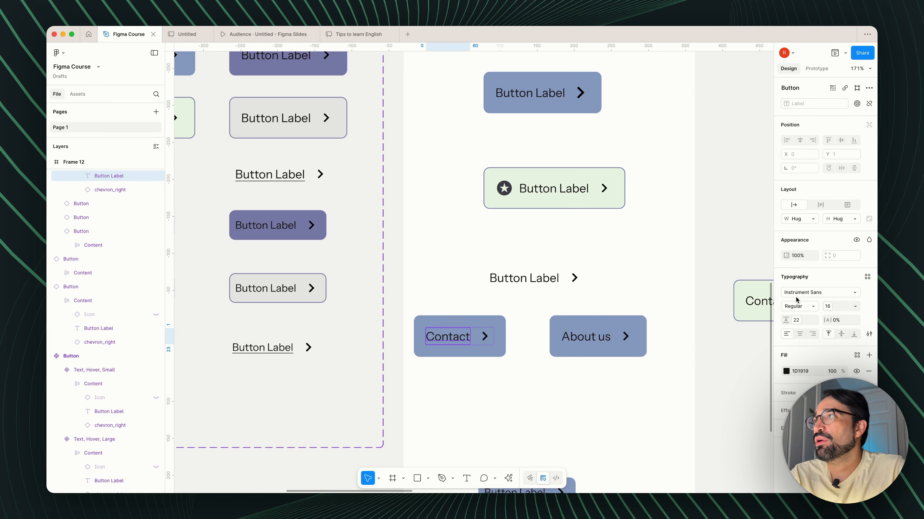
scroll(702, 342, "down", 3)
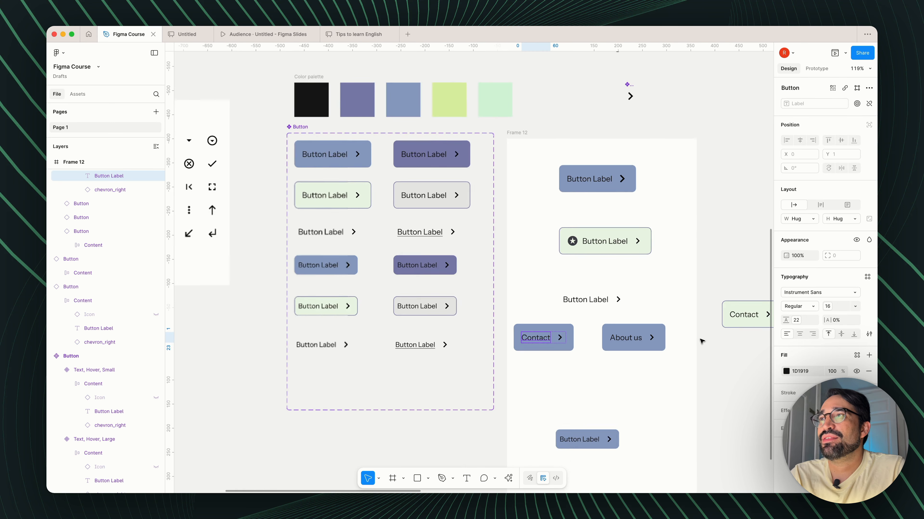
scroll(702, 341, "down", 4)
left_click(474, 399)
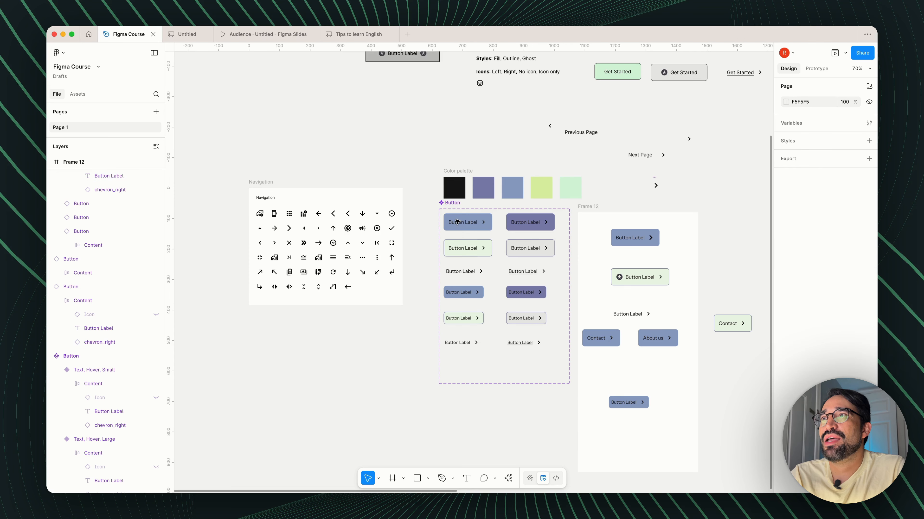
scroll(431, 173, "up", 2)
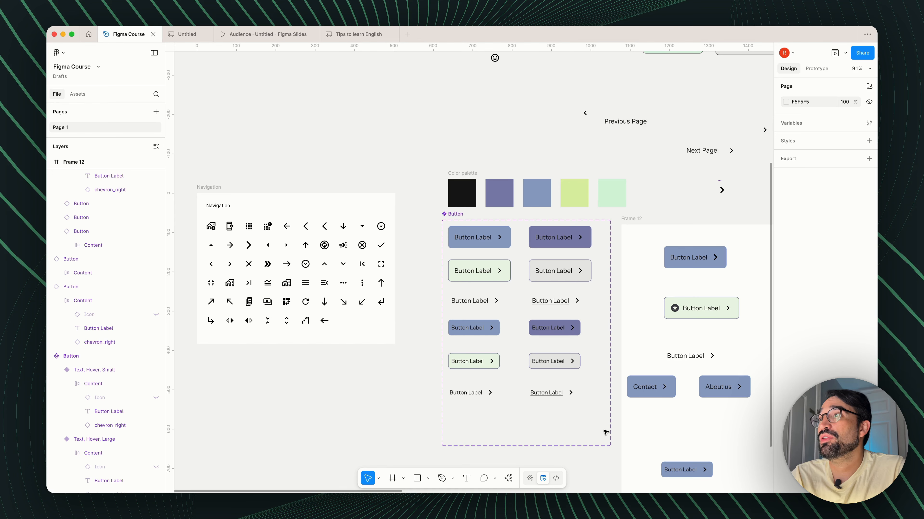
scroll(538, 412, "right", 3)
scroll(330, 336, "up", 2)
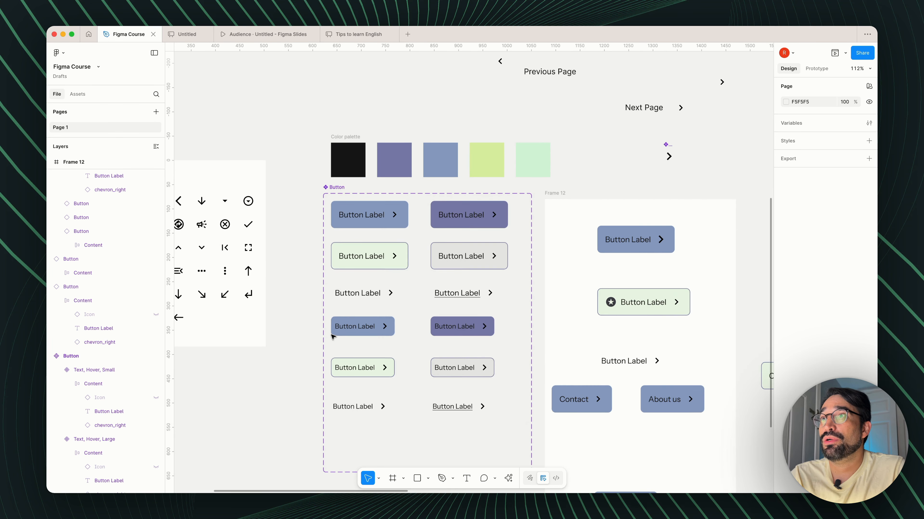
scroll(299, 264, "down", 2)
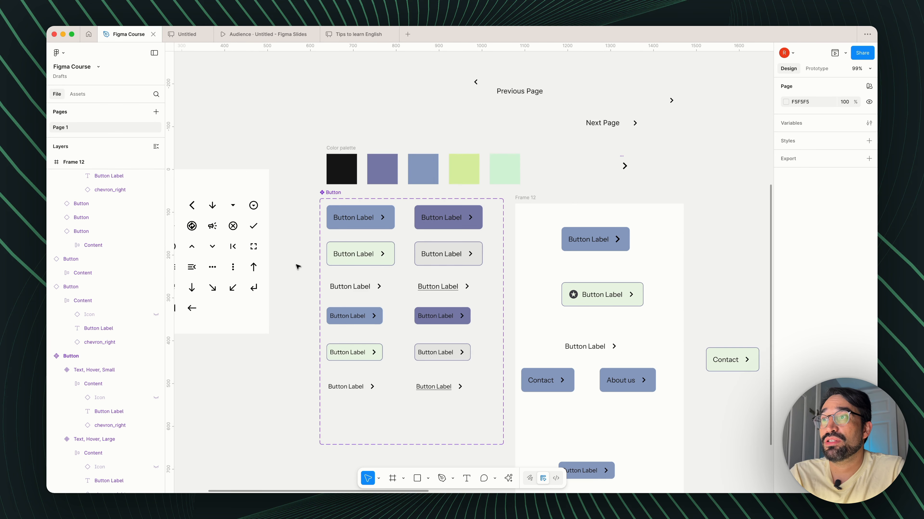